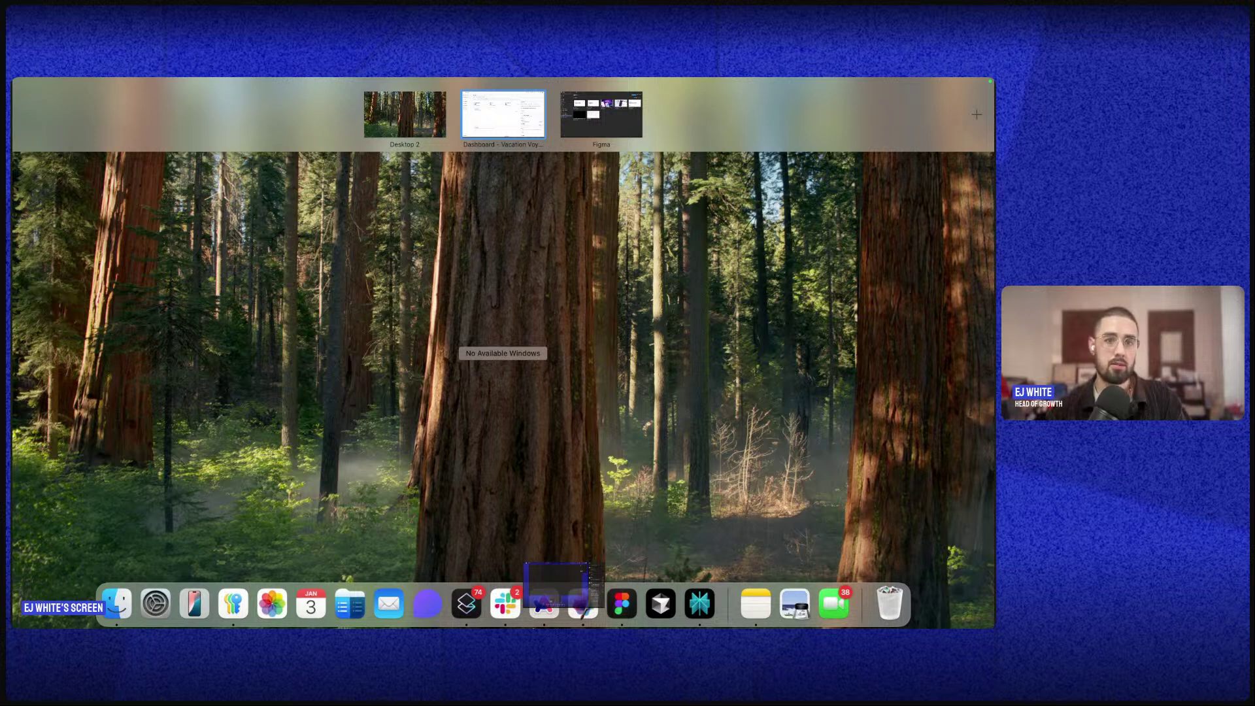
- Return from Mission Control to the Arc full-screen space with the beehiiv dashboard
{"action": "left_click", "coordinate": [464, 94]}
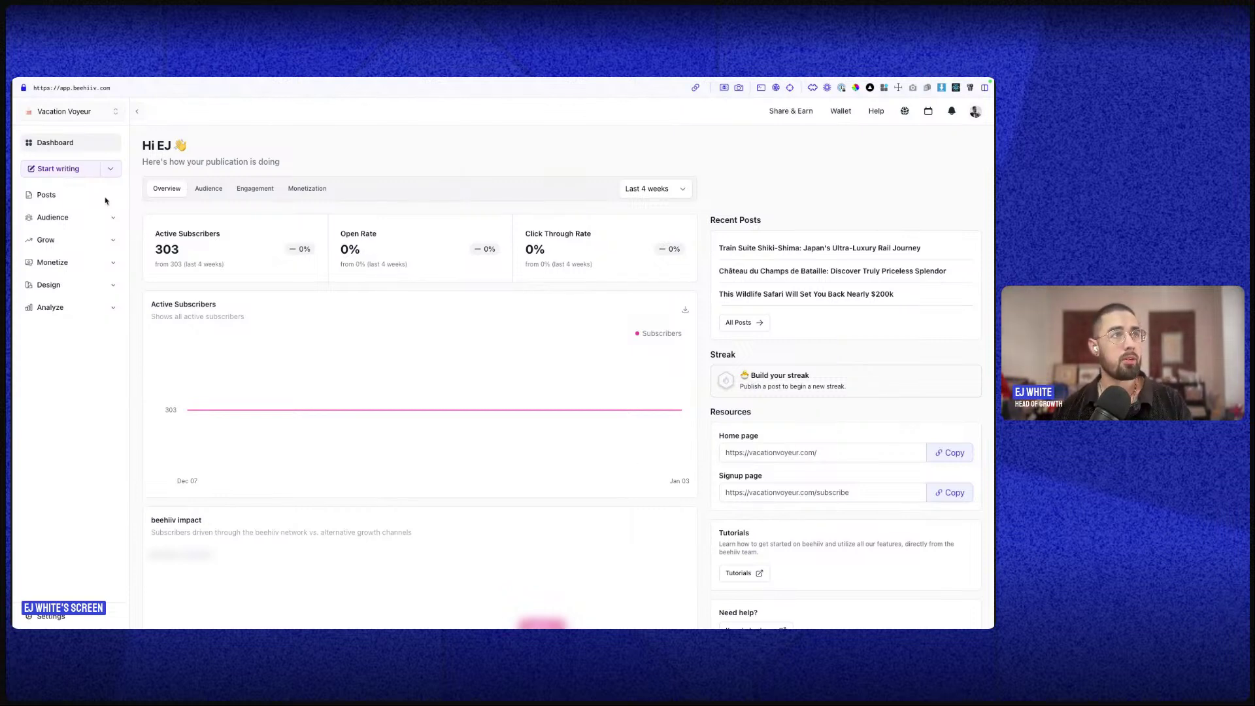
- Switch to the public Vacation Voyeur site and open the Château du Champs de Bataille post from the Archive
{"action": "mouse_move", "coordinate": [12, 223]}
{"action": "left_click", "coordinate": [50, 171]}
{"action": "scroll", "coordinate": [500, 433], "scroll_direction": "down", "scroll_amount": 4}
{"action": "scroll", "coordinate": [500, 433], "scroll_direction": "down", "scroll_amount": 7}
{"action": "scroll", "coordinate": [465, 406], "scroll_direction": "up", "scroll_amount": 5}
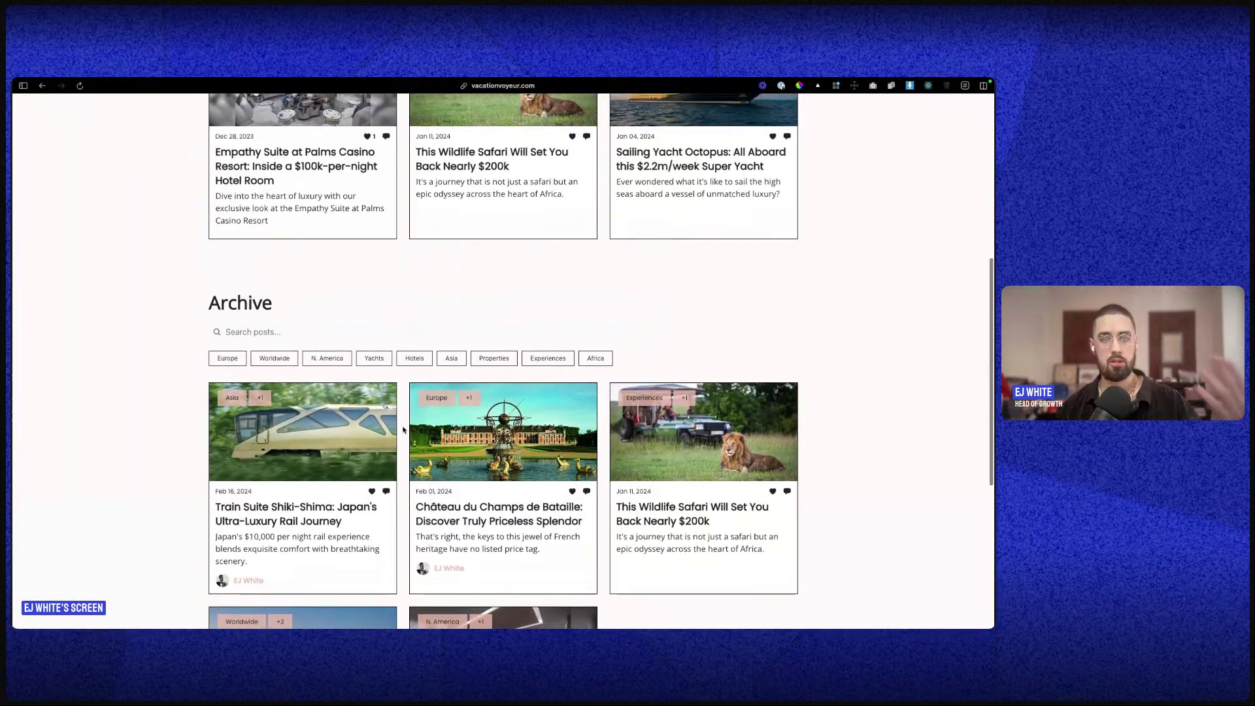
{"action": "scroll", "coordinate": [465, 406], "scroll_direction": "up", "scroll_amount": 3}
{"action": "scroll", "coordinate": [473, 352], "scroll_direction": "down", "scroll_amount": 5}
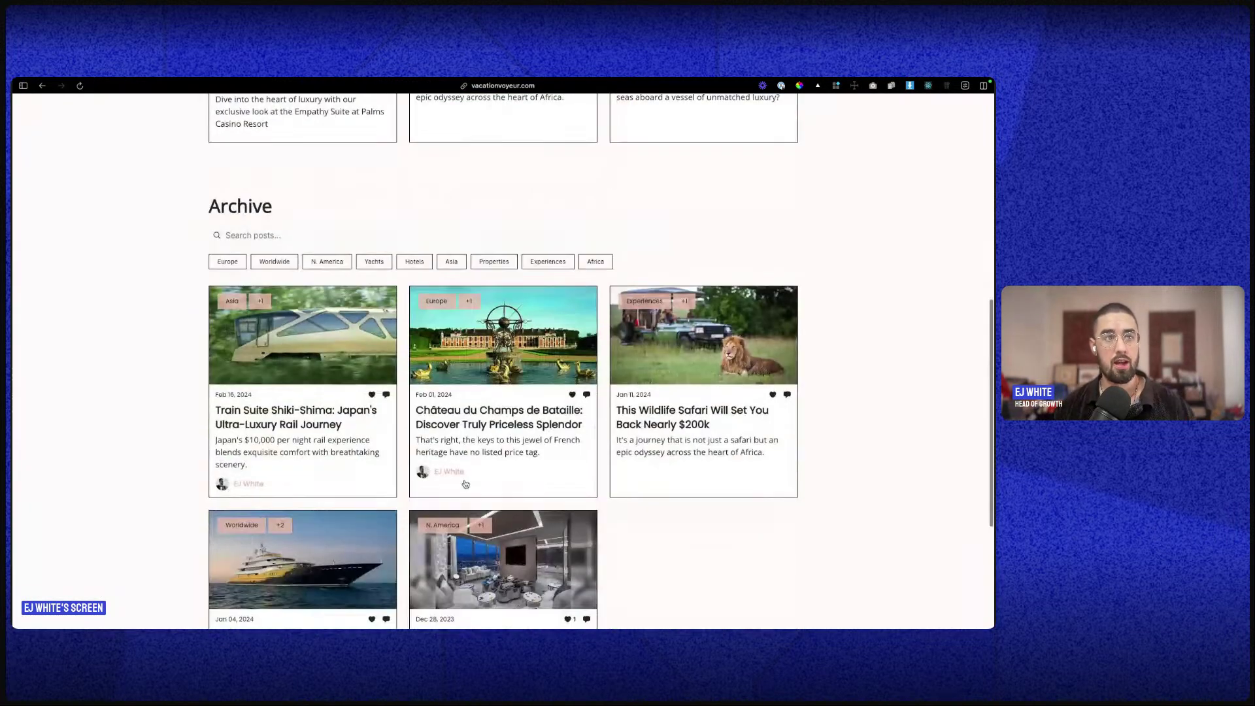
{"action": "scroll", "coordinate": [472, 352], "scroll_direction": "up", "scroll_amount": 10}
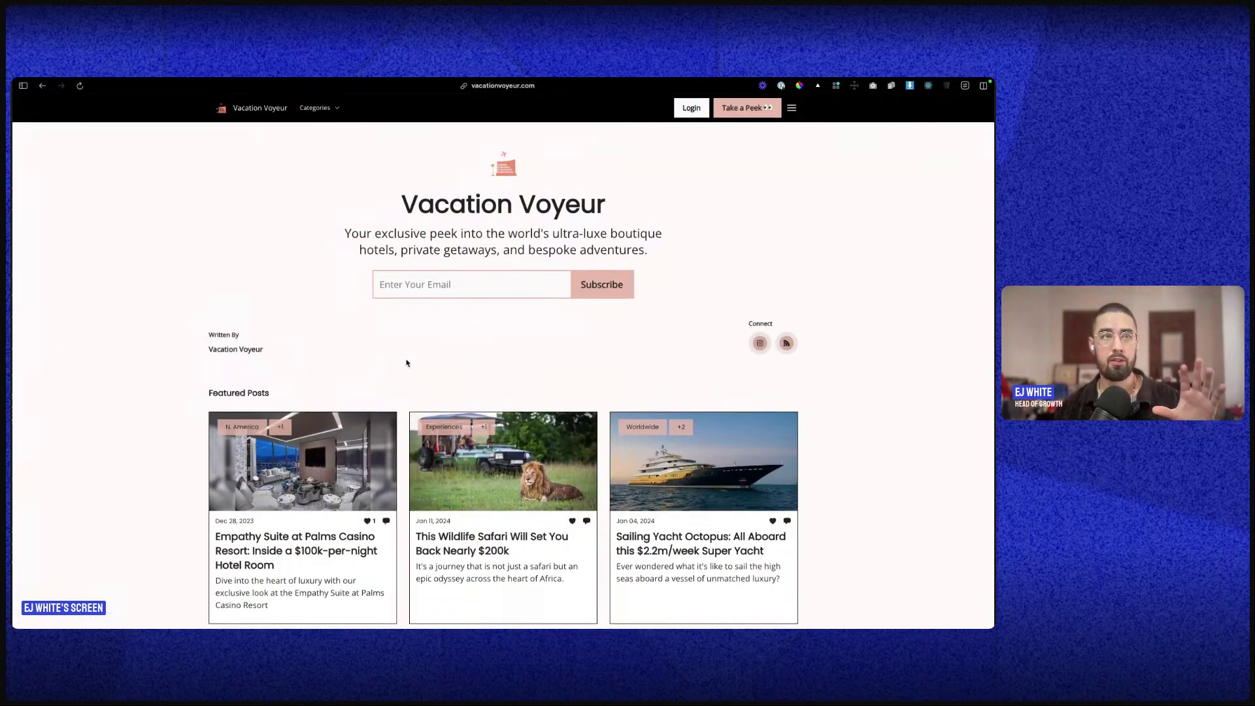
{"action": "scroll", "coordinate": [395, 362], "scroll_direction": "down", "scroll_amount": 5}
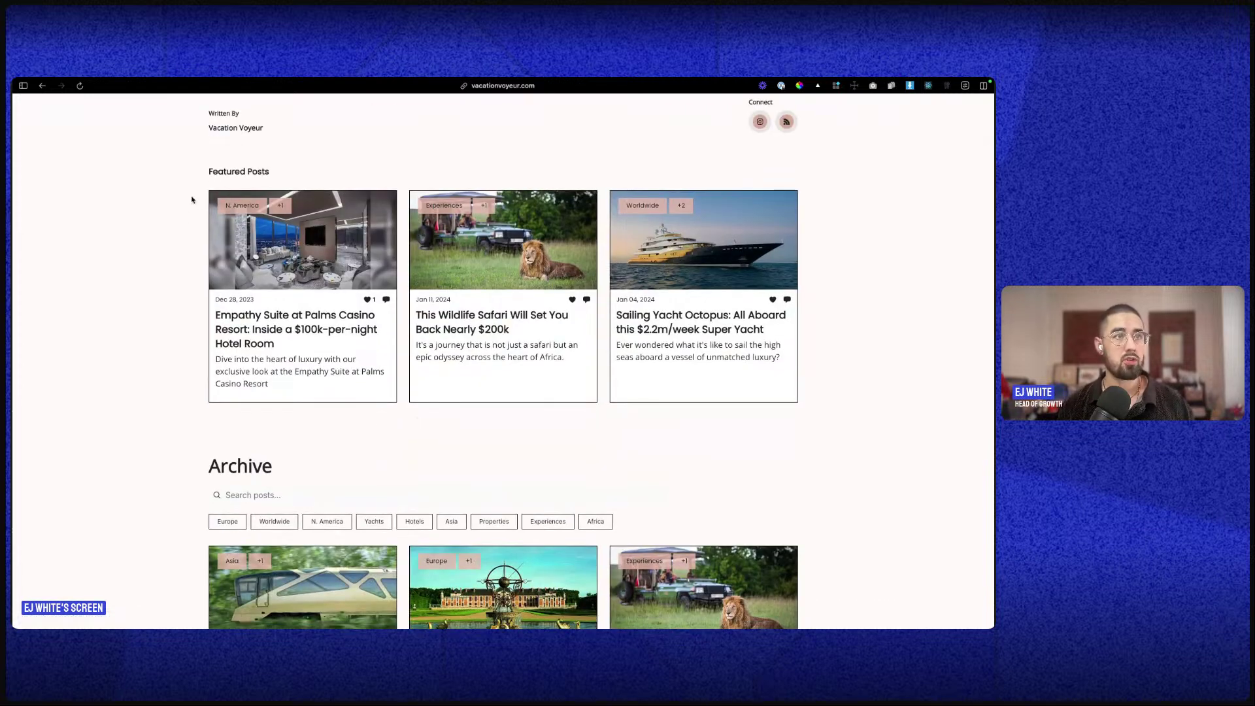
{"action": "scroll", "coordinate": [272, 198], "scroll_direction": "up", "scroll_amount": 1}
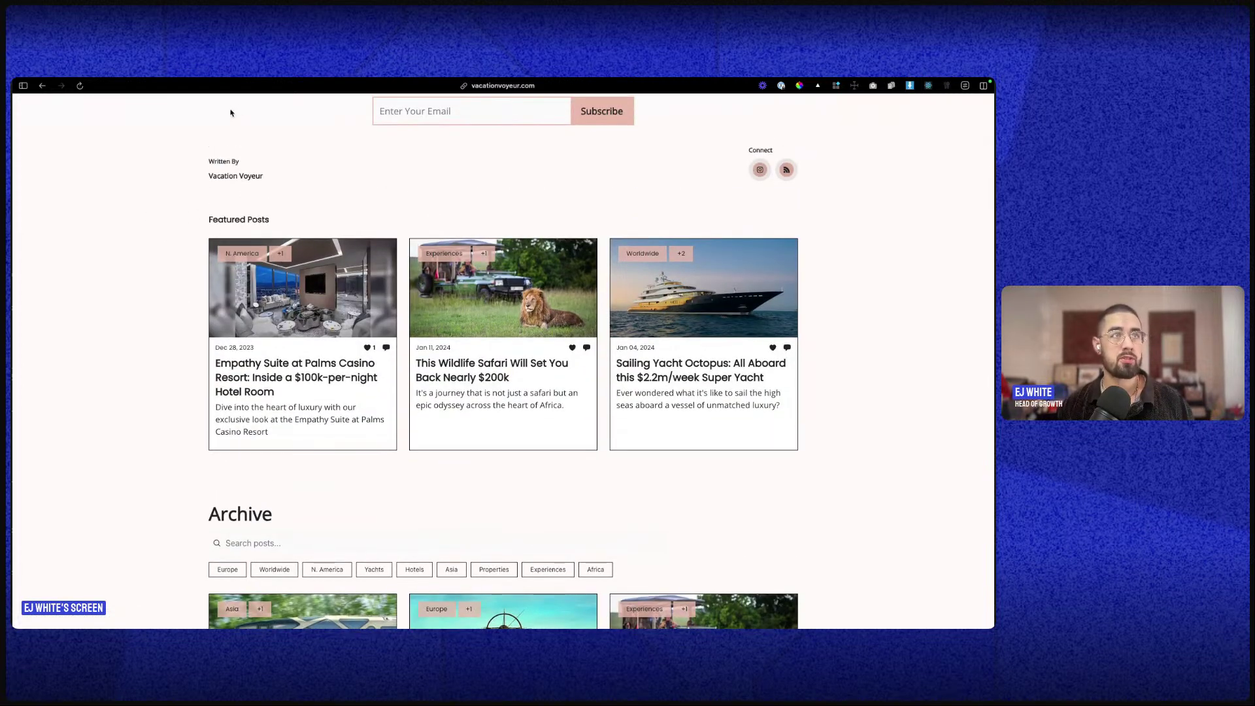
{"action": "scroll", "coordinate": [512, 470], "scroll_direction": "down", "scroll_amount": 5}
{"action": "scroll", "coordinate": [734, 508], "scroll_direction": "down", "scroll_amount": 5}
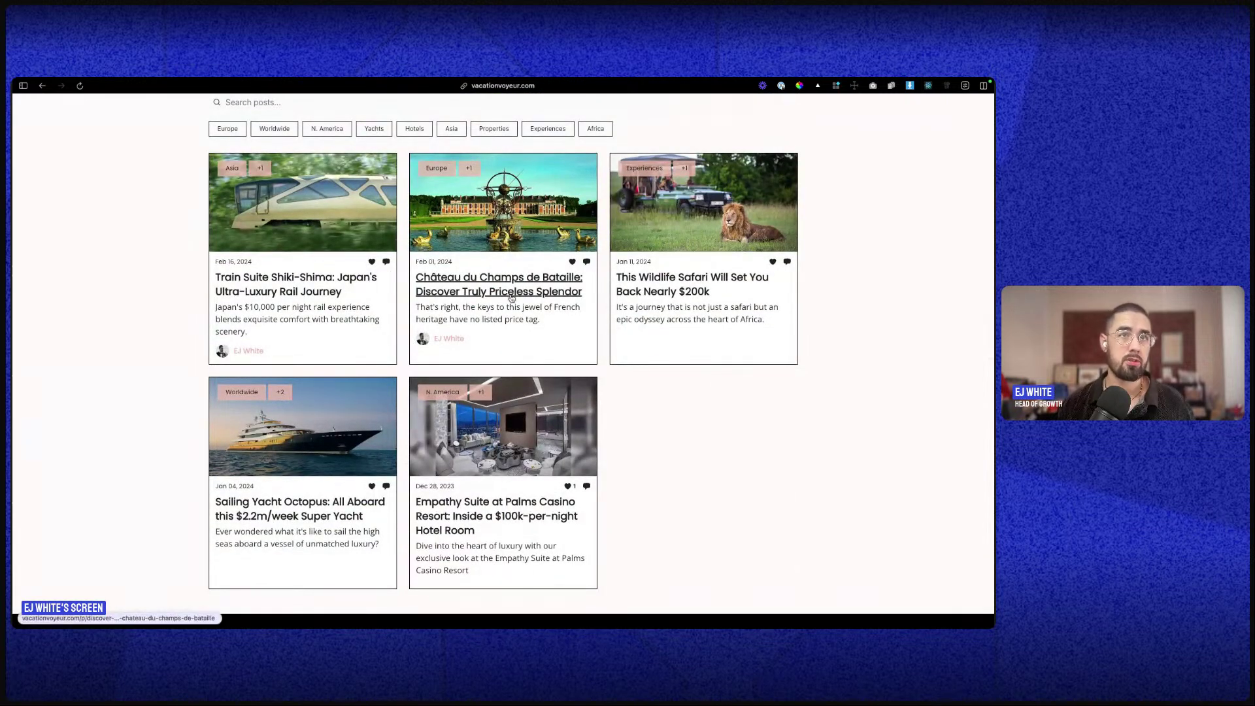
{"action": "left_click", "coordinate": [477, 292]}
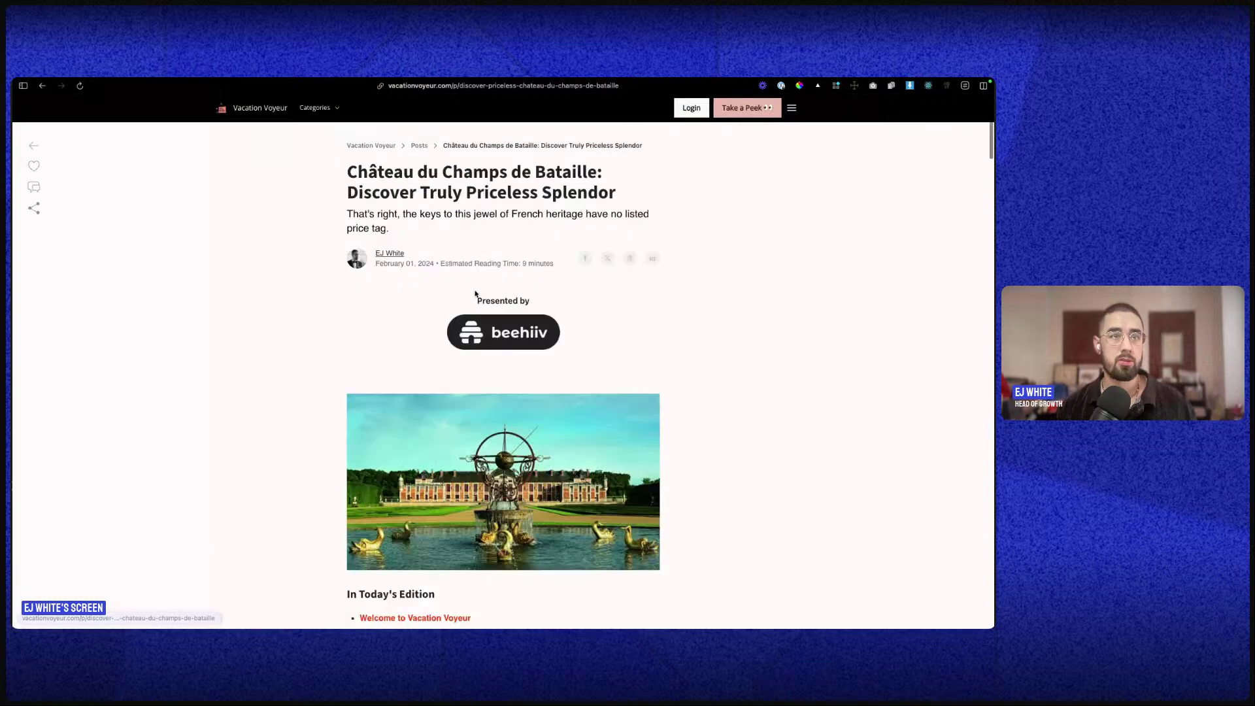
{"action": "scroll", "coordinate": [544, 370], "scroll_direction": "down", "scroll_amount": 5}
{"action": "scroll", "coordinate": [557, 375], "scroll_direction": "up", "scroll_amount": 5}
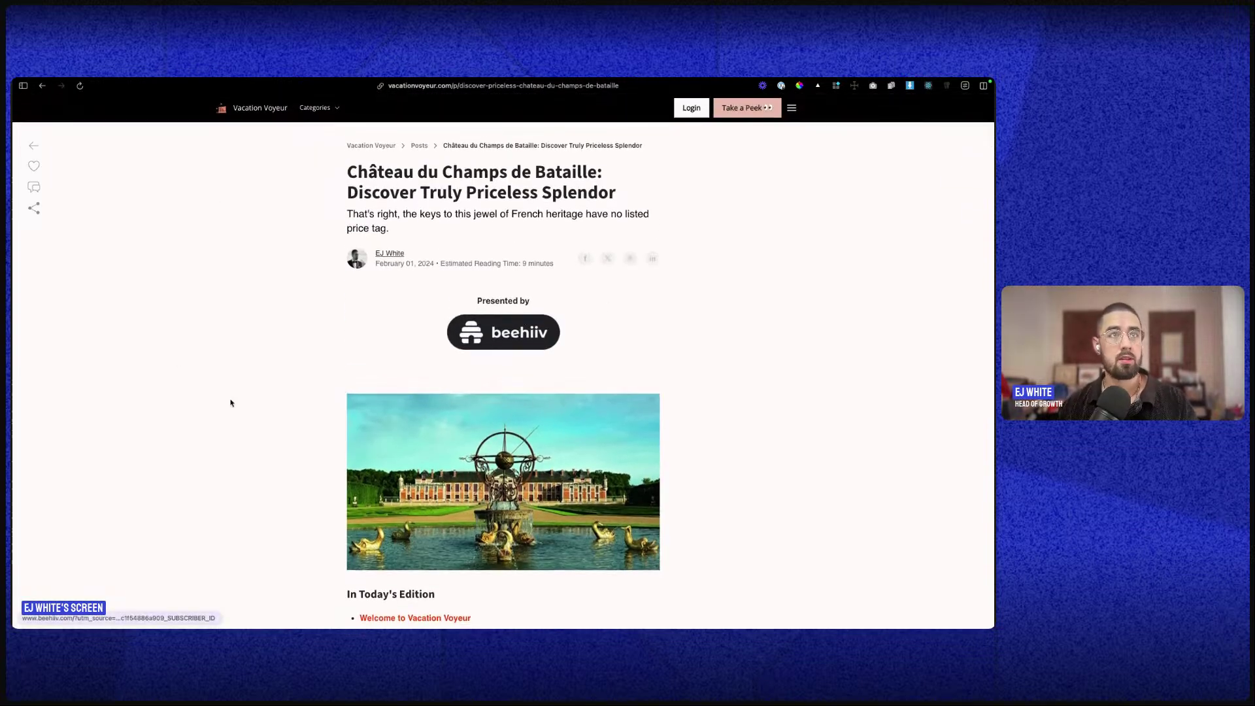
{"action": "scroll", "coordinate": [409, 479], "scroll_direction": "down", "scroll_amount": 2}
{"action": "scroll", "coordinate": [409, 479], "scroll_direction": "down", "scroll_amount": 5}
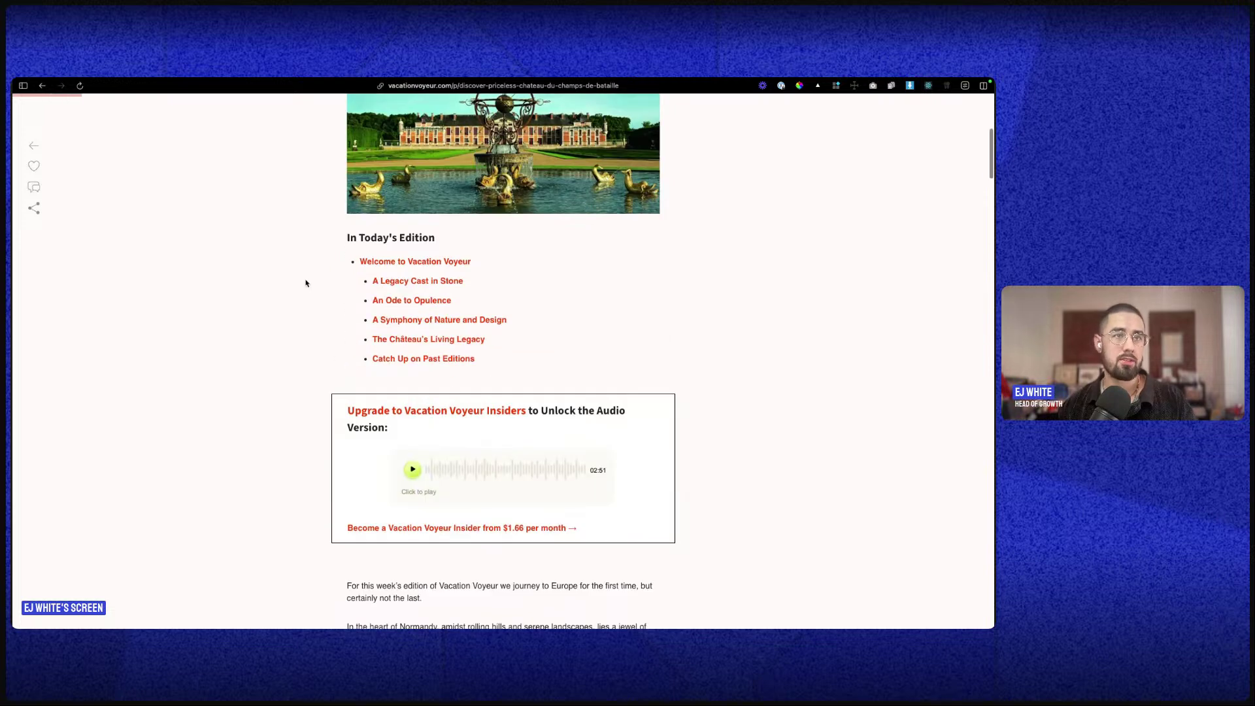
{"action": "scroll", "coordinate": [497, 347], "scroll_direction": "down", "scroll_amount": 3}
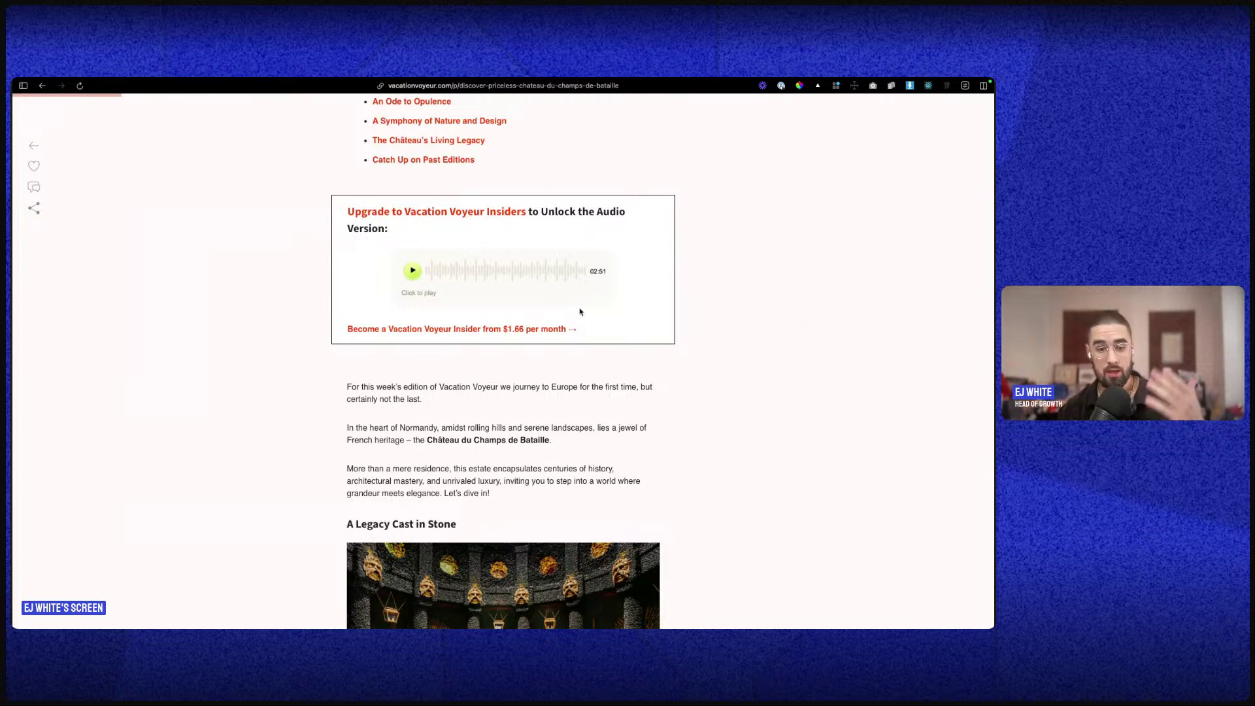
{"action": "scroll", "coordinate": [379, 322], "scroll_direction": "down", "scroll_amount": 4}
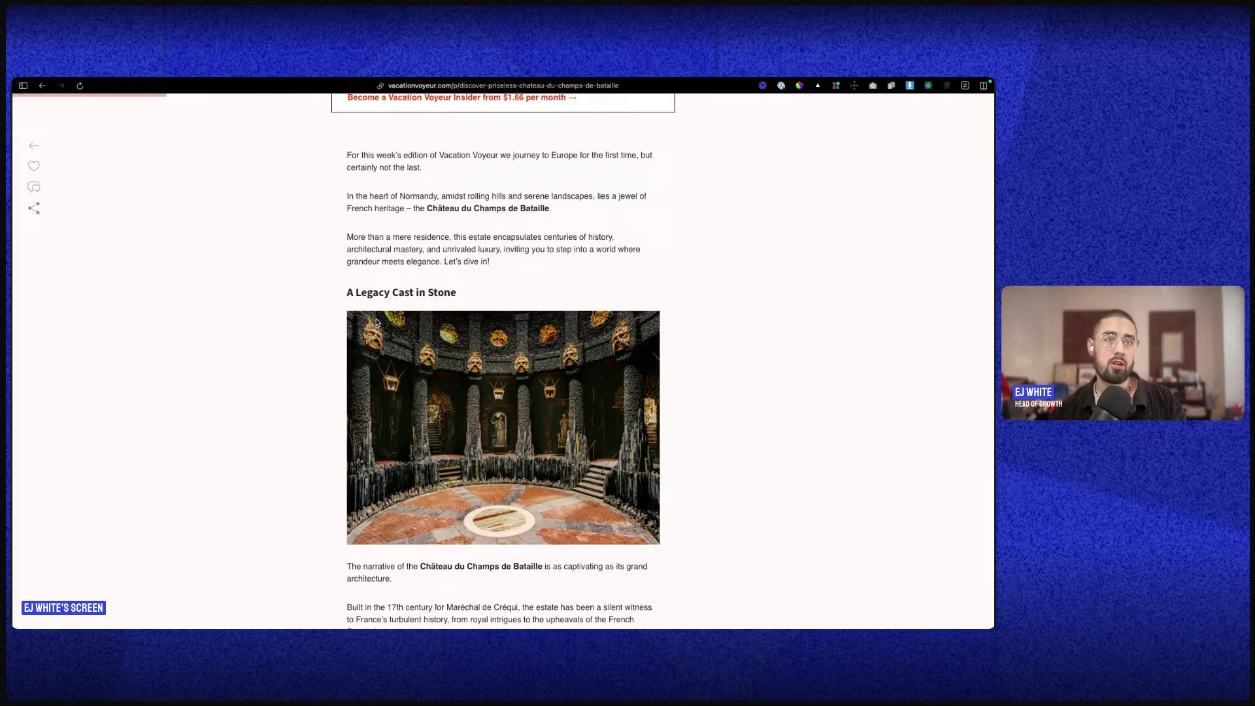
{"action": "scroll", "coordinate": [359, 346], "scroll_direction": "down", "scroll_amount": 7}
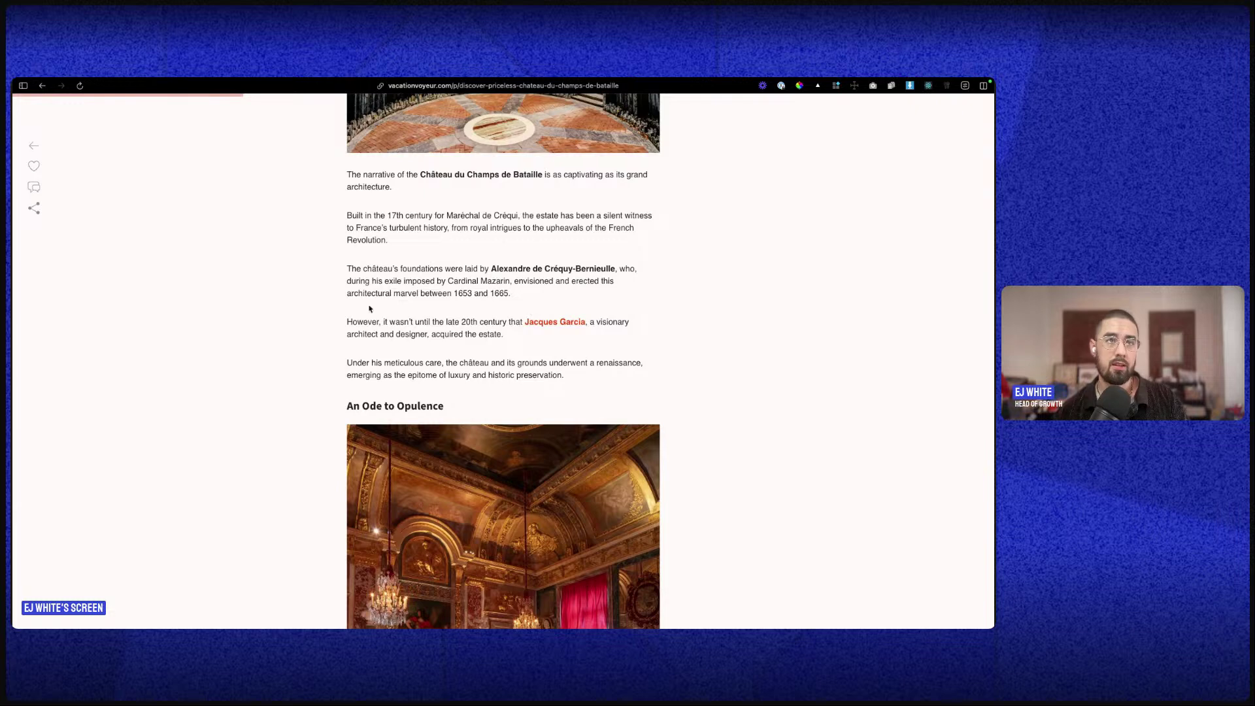
{"action": "left_click_drag", "start_coordinate": [351, 323], "coordinate": [514, 339]}
{"action": "left_click", "coordinate": [514, 340]}
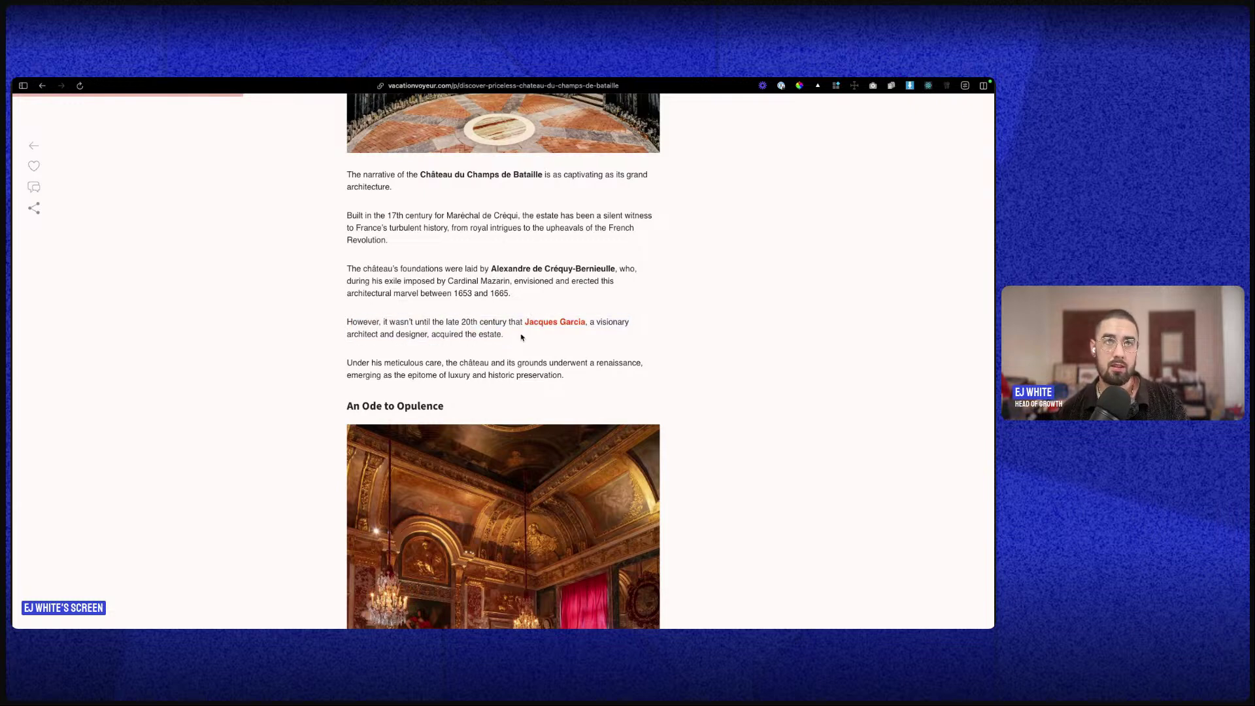
{"action": "scroll", "coordinate": [527, 335], "scroll_direction": "down", "scroll_amount": 2}
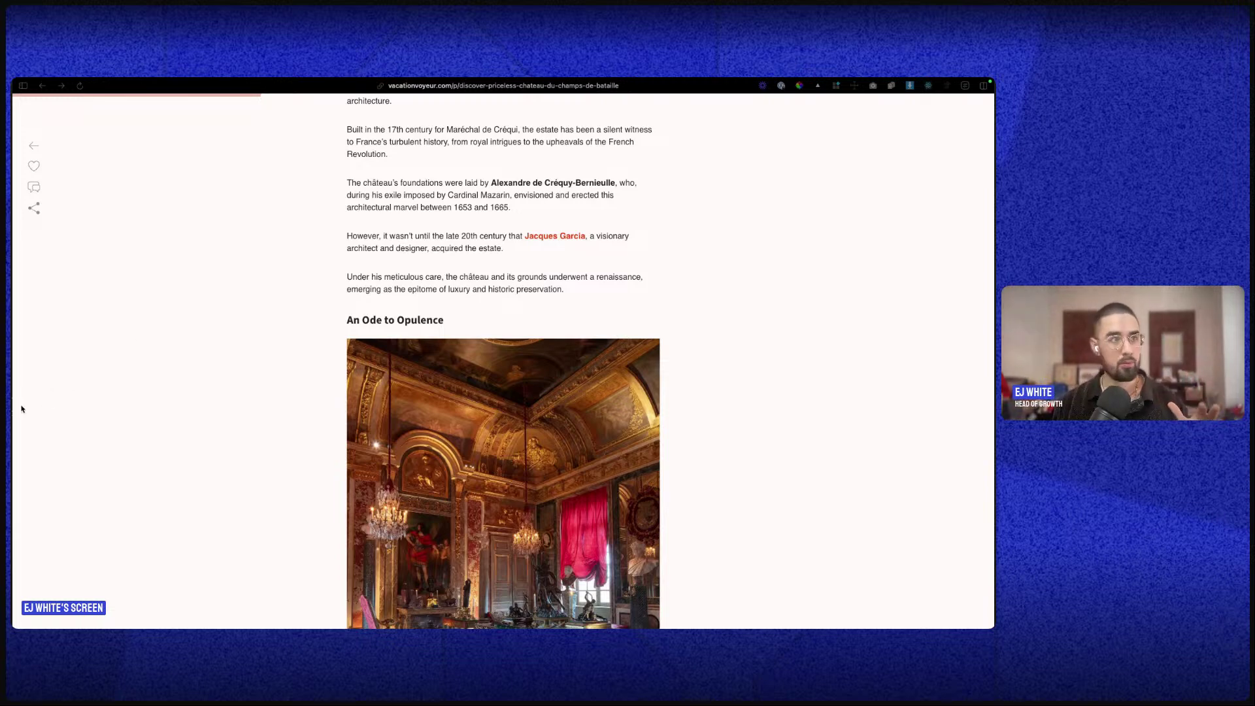
- Switch from the château article to the beehiiv Dashboard tab in Arc's sidebar
{"action": "mouse_move", "coordinate": [14, 405]}
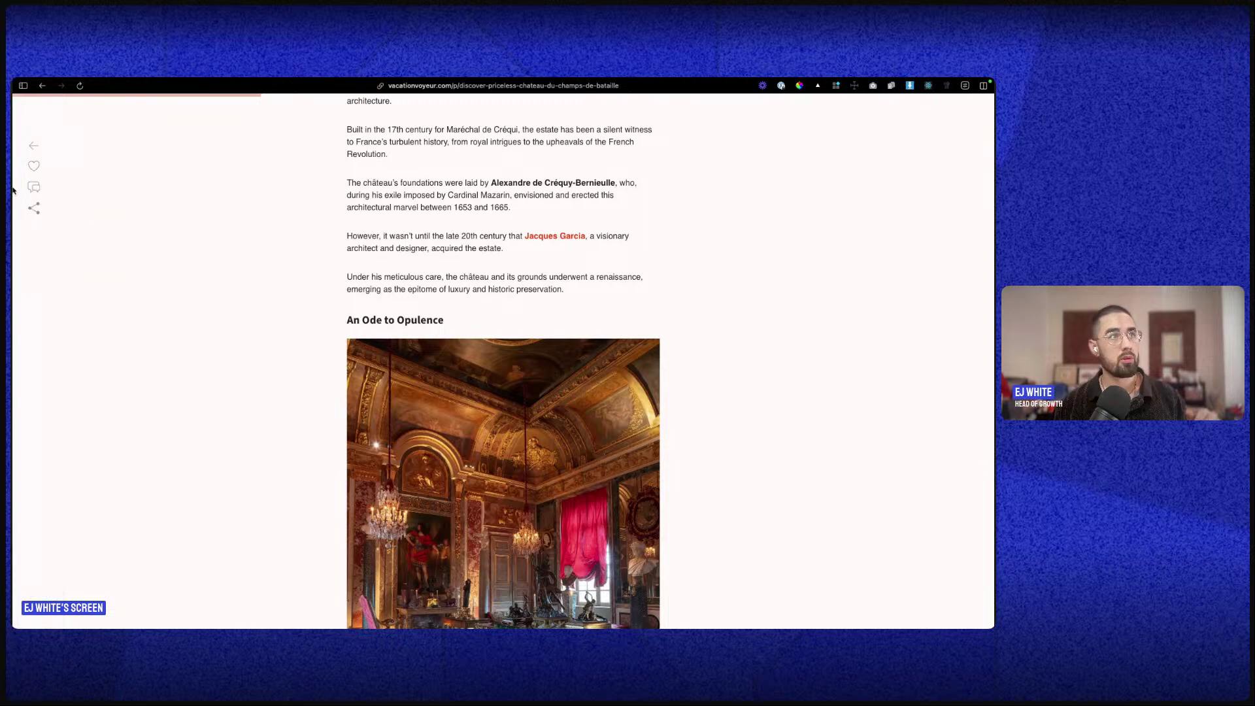
{"action": "left_click", "coordinate": [40, 146]}
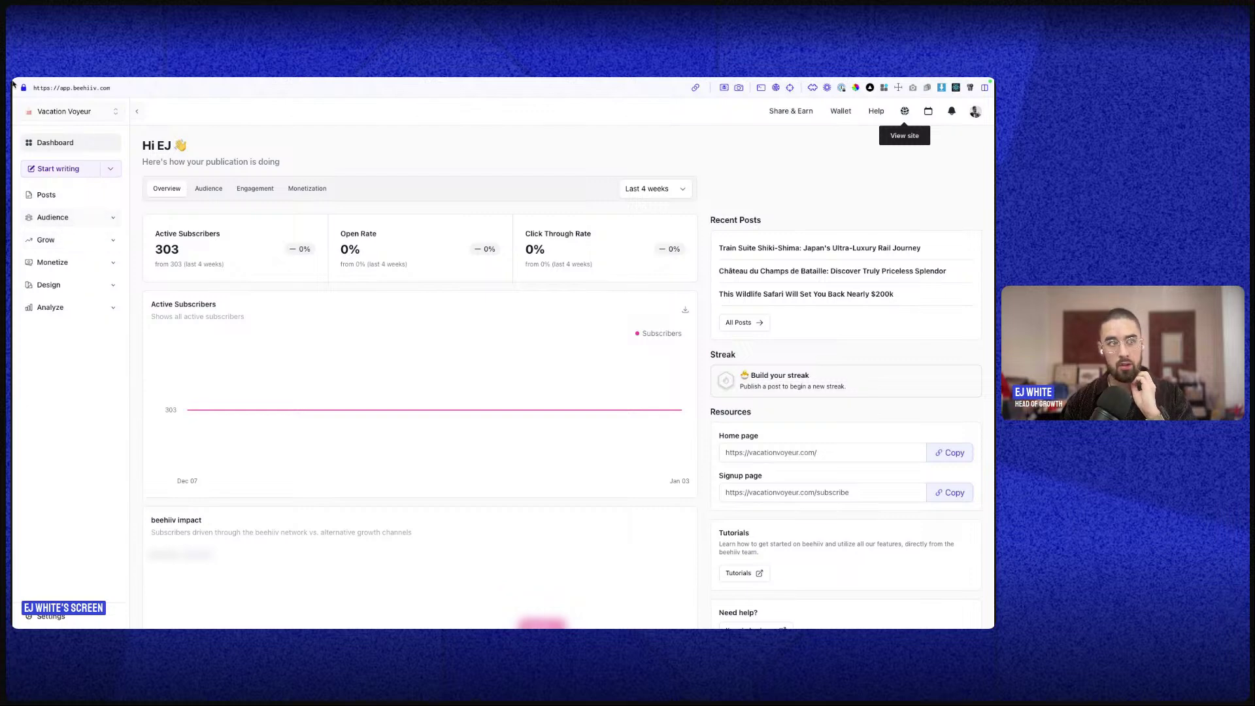
- Use the desktop overview to return to the full-screen browser with the Vacation Voyeur dashboard
{"action": "key", "text": "ctrl+Up"}
{"action": "left_click", "coordinate": [471, 136]}
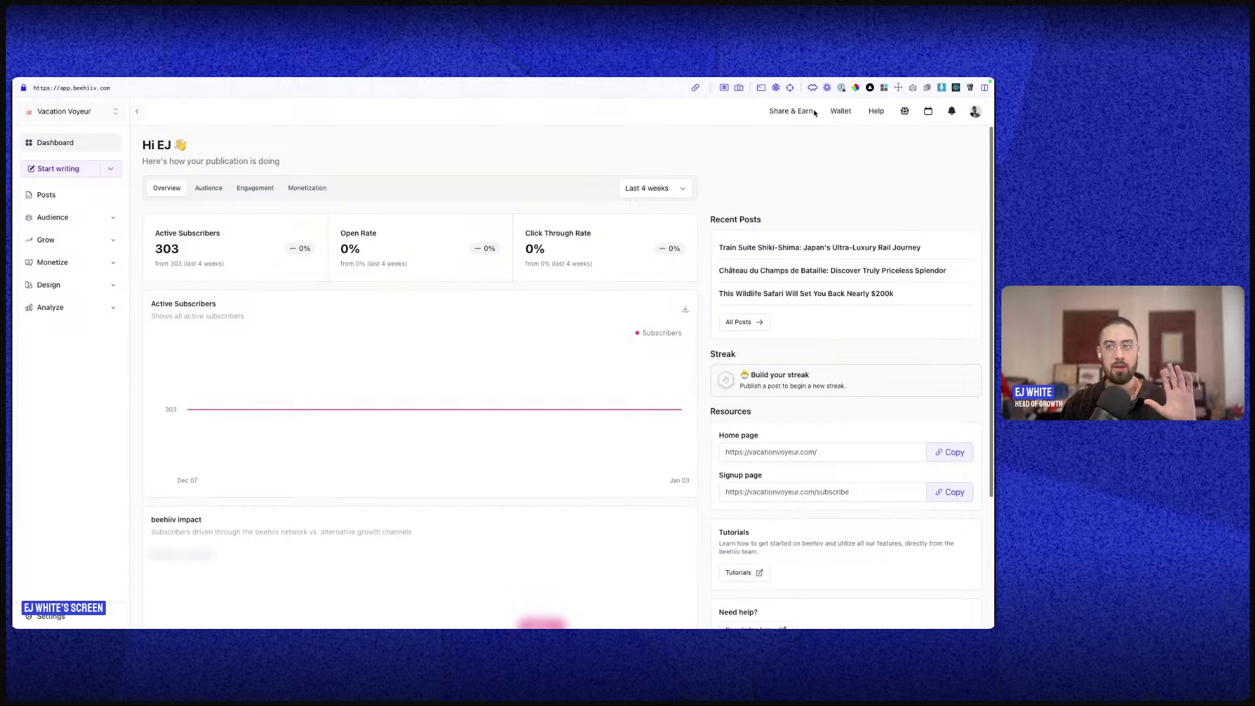
{"action": "mouse_move", "coordinate": [643, 84]}
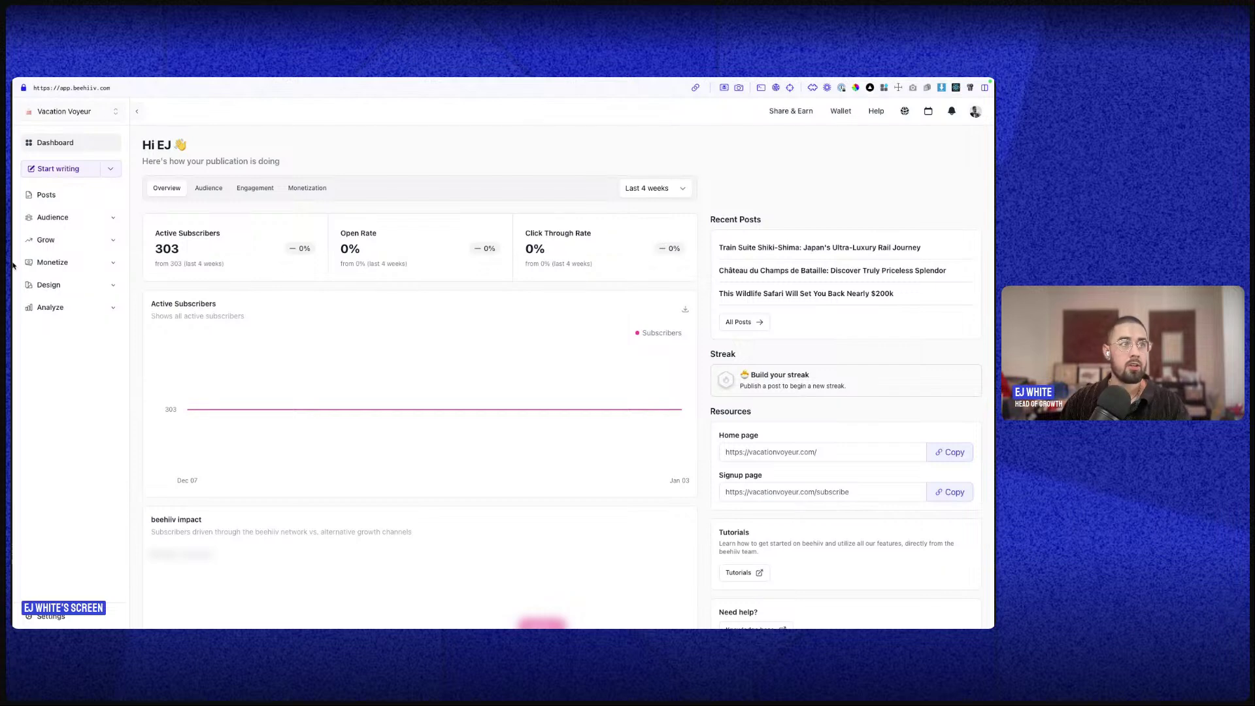
- Switch to the live Château article tab, then open the Vacation Voyeur homepage through its logo
{"action": "mouse_move", "coordinate": [15, 196]}
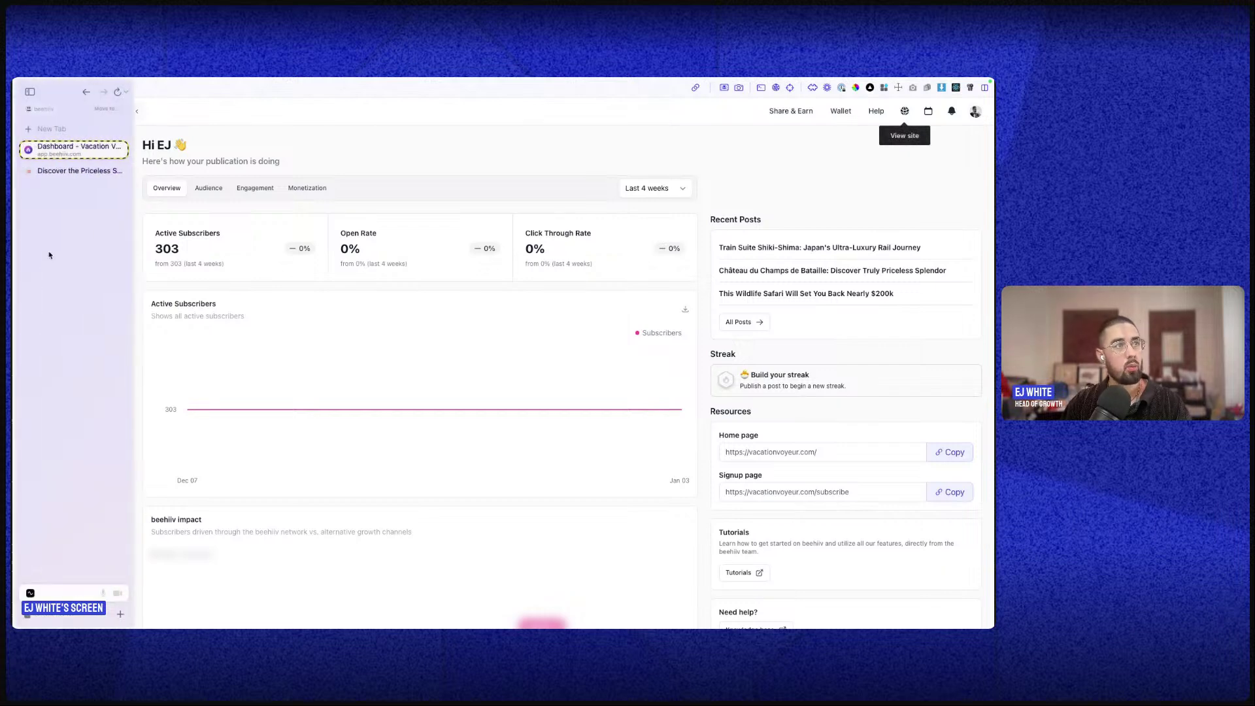
{"action": "left_click", "coordinate": [51, 172]}
{"action": "scroll", "coordinate": [556, 353], "scroll_direction": "up", "scroll_amount": 15}
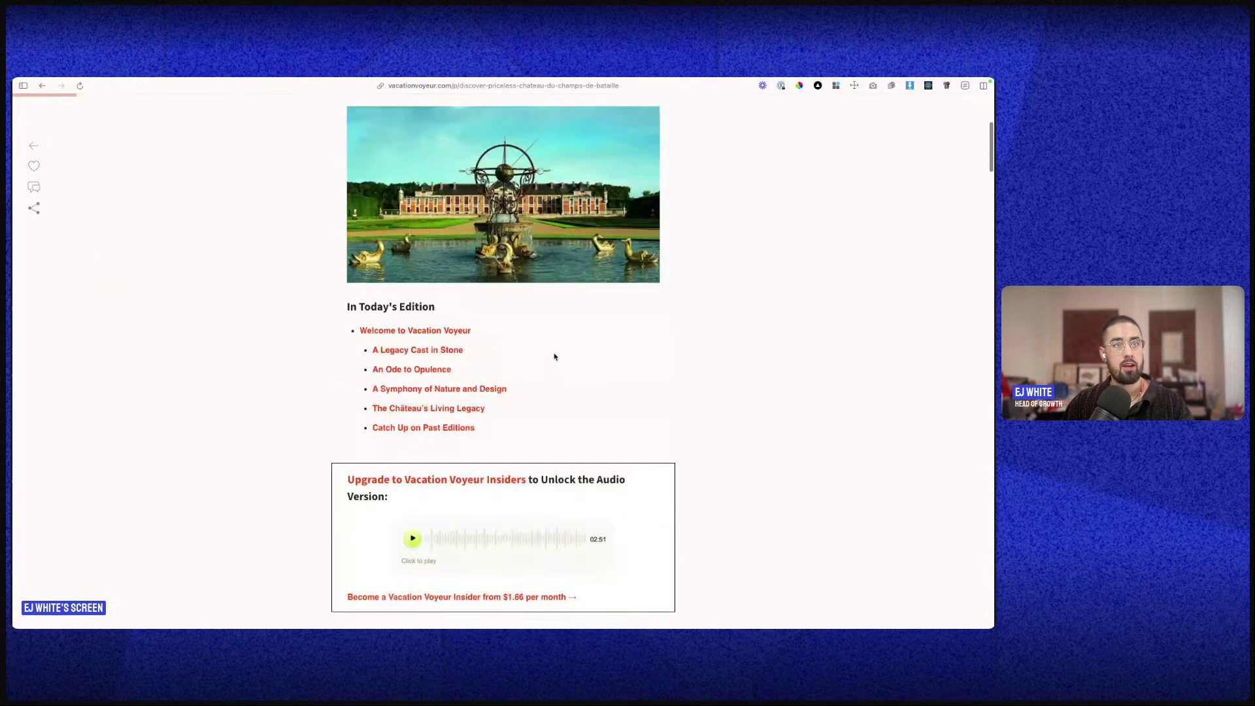
{"action": "left_click", "coordinate": [238, 119]}
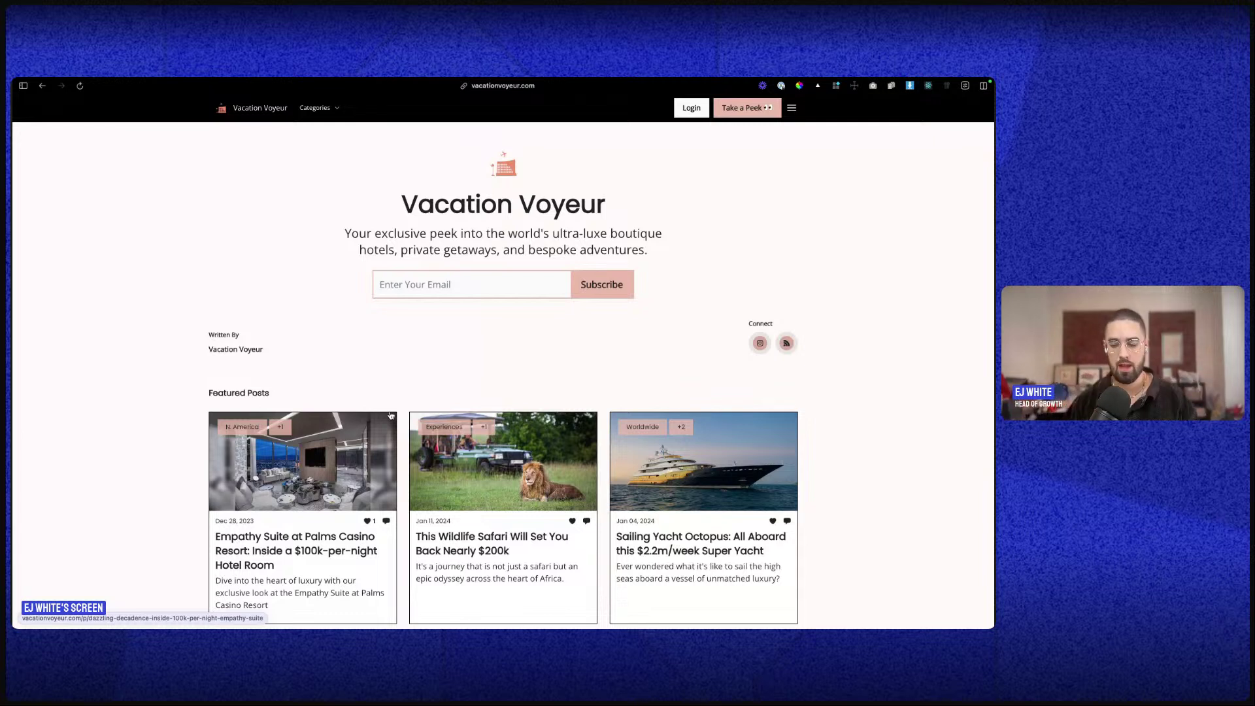
- Scroll the homepage and open the Château du Champs de Bataille article
{"action": "scroll", "coordinate": [468, 384], "scroll_direction": "down", "scroll_amount": 5}
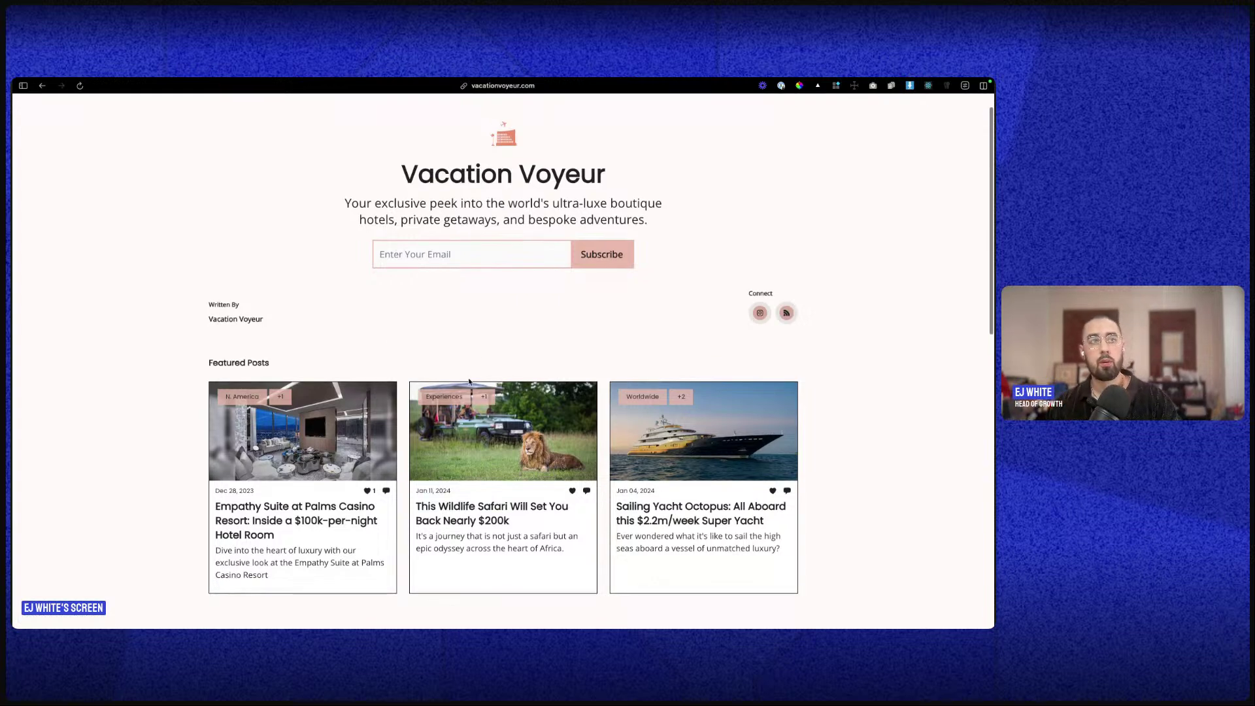
{"action": "scroll", "coordinate": [512, 376], "scroll_direction": "down", "scroll_amount": 7}
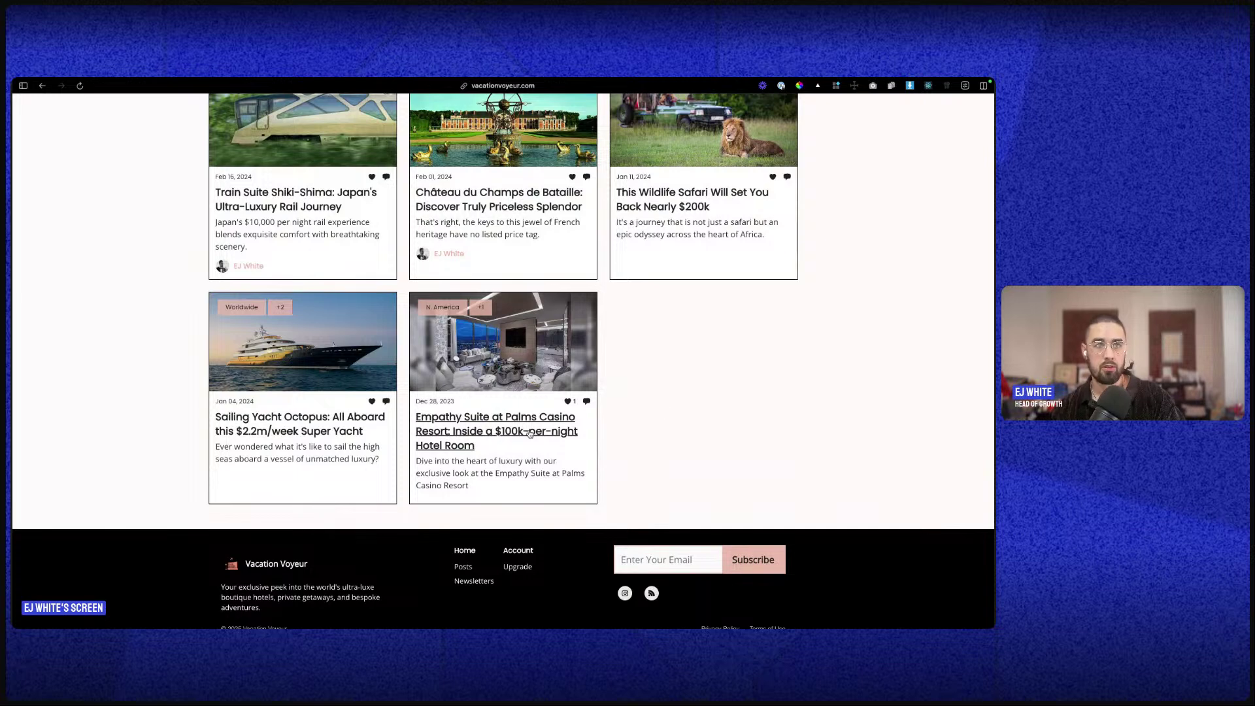
{"action": "left_click", "coordinate": [503, 194]}
- Highlight the article's subtitle, author byline and publish date, then clear the highlight
{"action": "scroll", "coordinate": [664, 314], "scroll_direction": "down", "scroll_amount": 3}
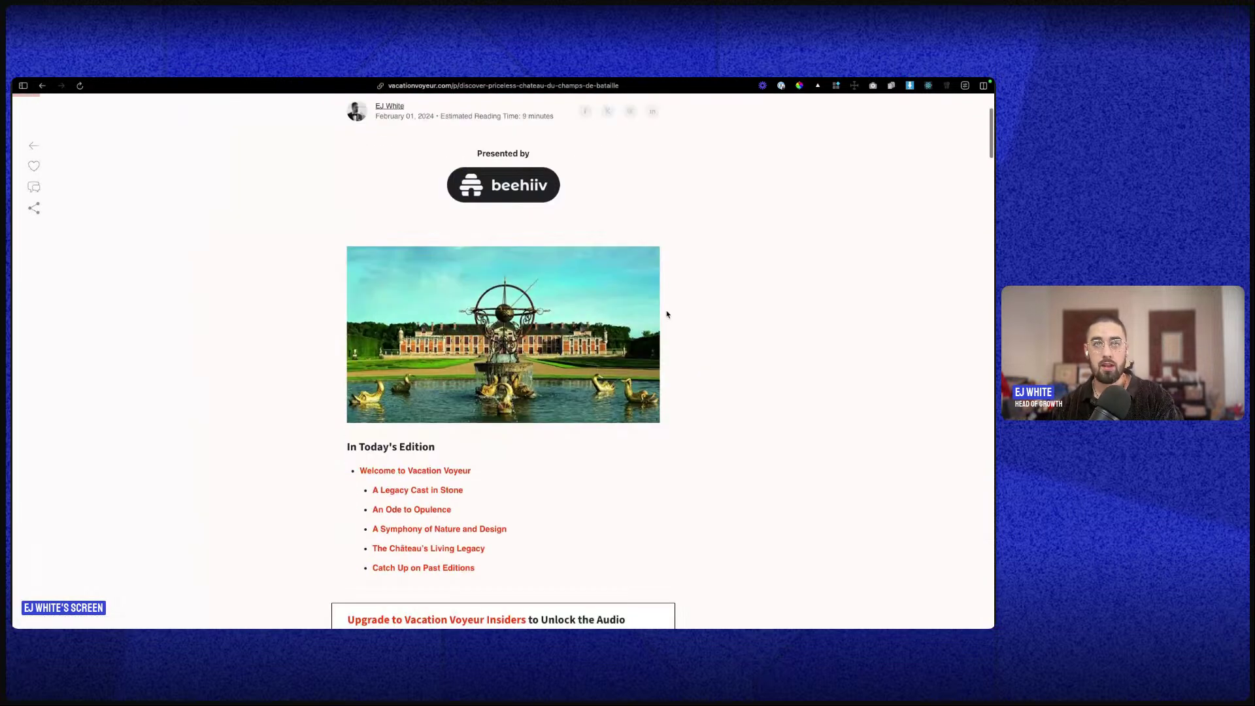
{"action": "scroll", "coordinate": [732, 261], "scroll_direction": "up", "scroll_amount": 3}
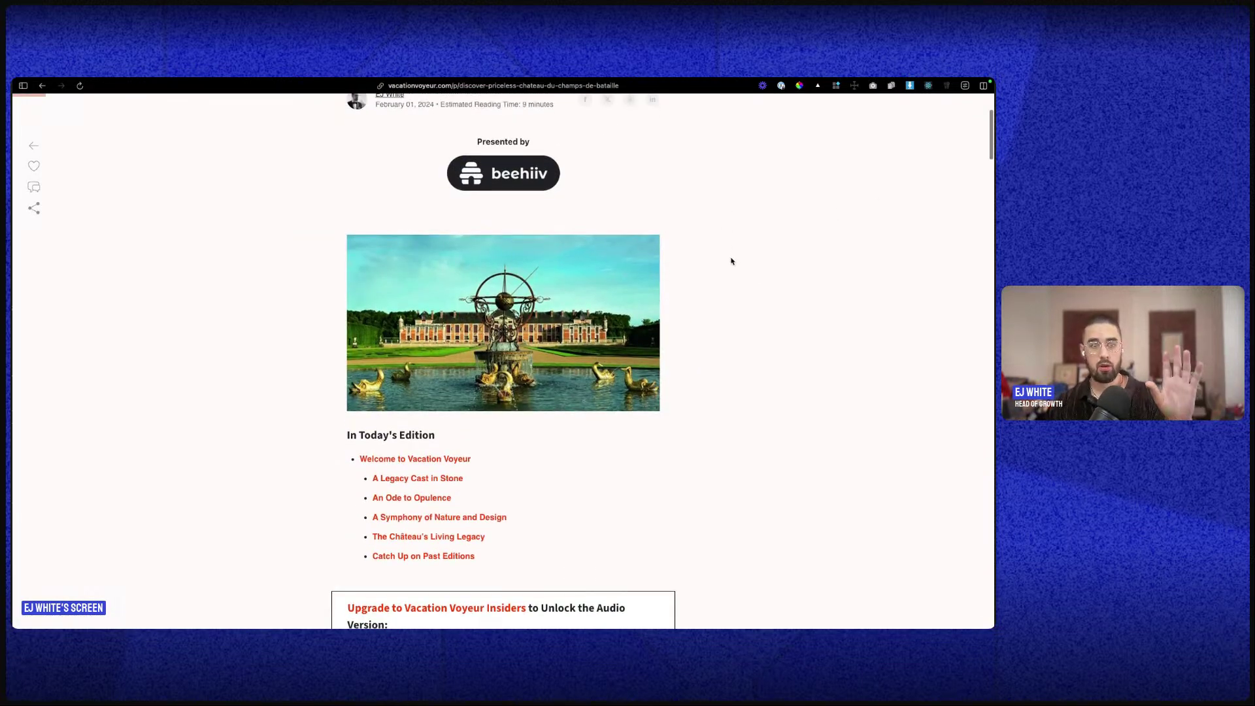
{"action": "scroll", "coordinate": [634, 258], "scroll_direction": "up", "scroll_amount": 1}
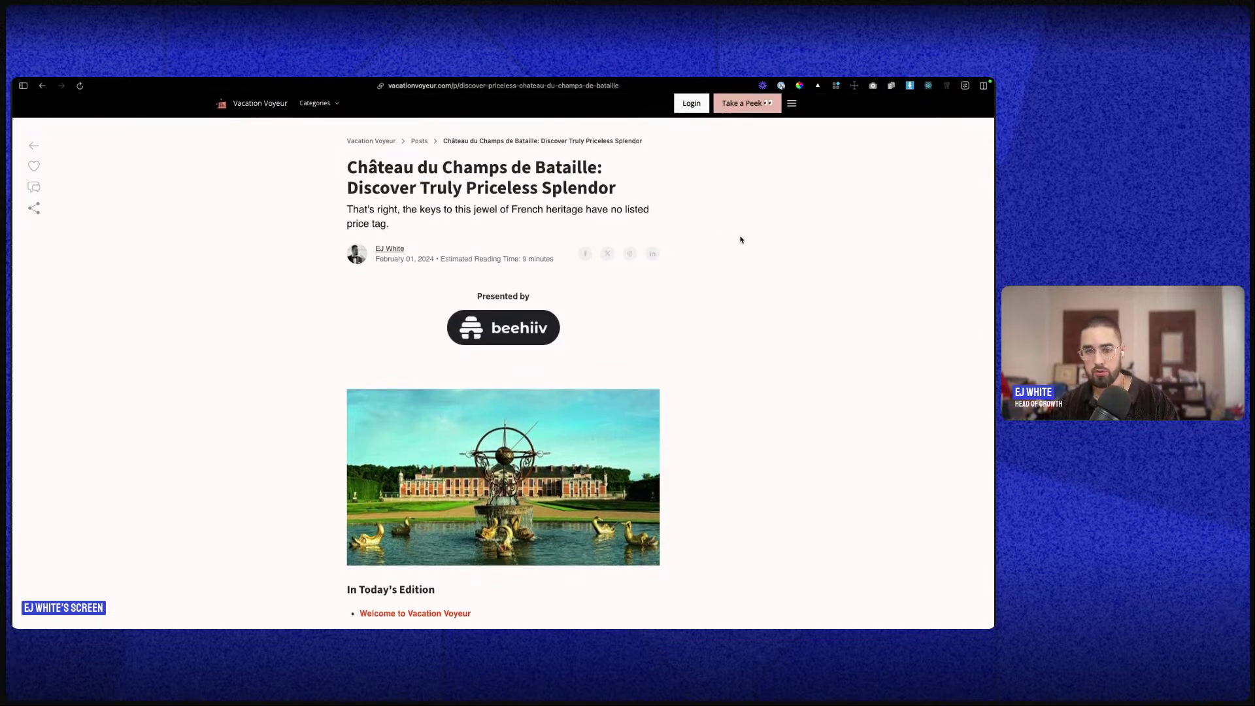
{"action": "left_click_drag", "start_coordinate": [303, 230], "coordinate": [455, 286]}
{"action": "left_click_drag", "start_coordinate": [596, 222], "coordinate": [694, 271]}
{"action": "left_click", "coordinate": [668, 293]}
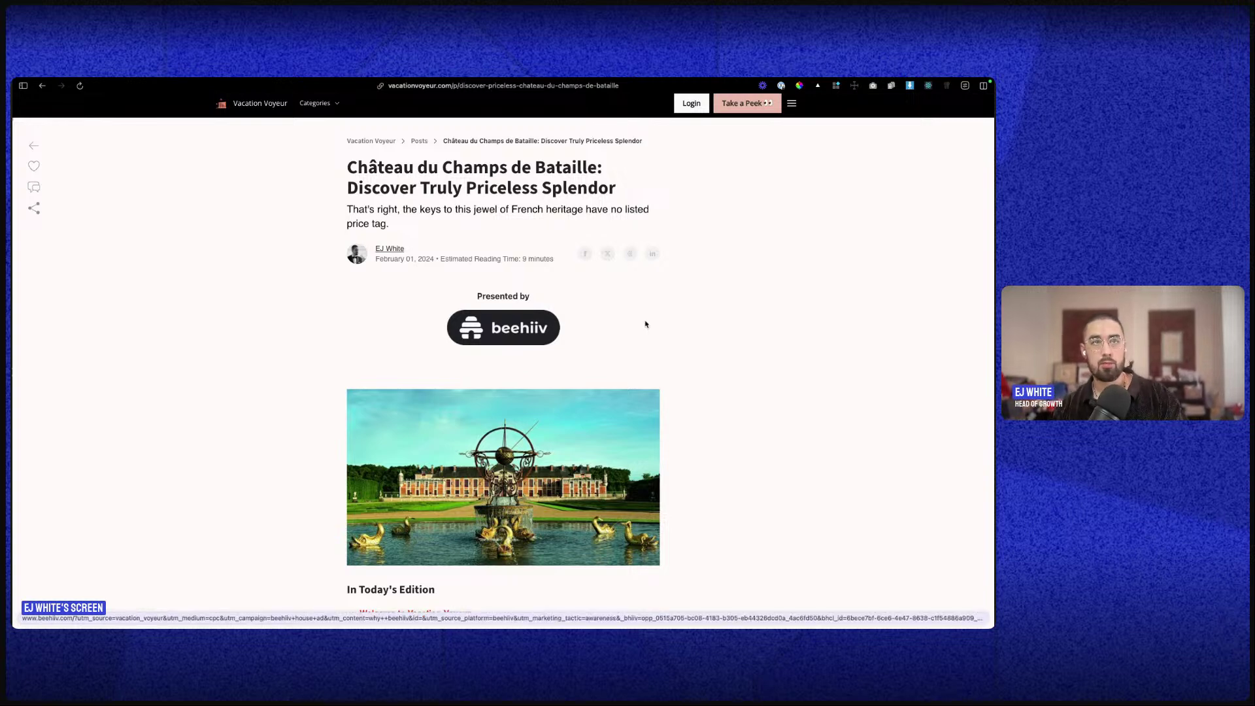
- Read through the château article's opening, selecting and deselecting passages of text
{"action": "scroll", "coordinate": [607, 316], "scroll_direction": "down", "scroll_amount": 5}
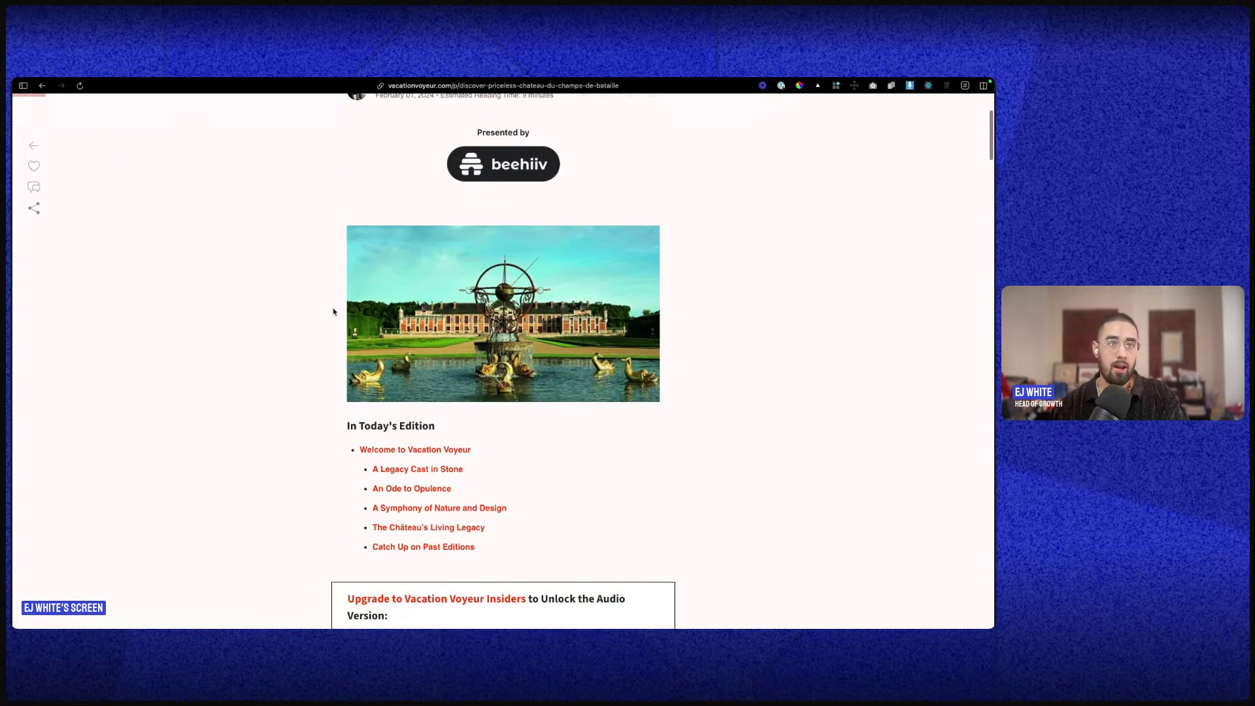
{"action": "left_click_drag", "start_coordinate": [356, 244], "coordinate": [555, 359]}
{"action": "left_click", "coordinate": [555, 359]}
{"action": "scroll", "coordinate": [523, 393], "scroll_direction": "down", "scroll_amount": 3}
{"action": "left_click_drag", "start_coordinate": [310, 219], "coordinate": [697, 351]}
{"action": "scroll", "coordinate": [700, 353], "scroll_direction": "up", "scroll_amount": 1}
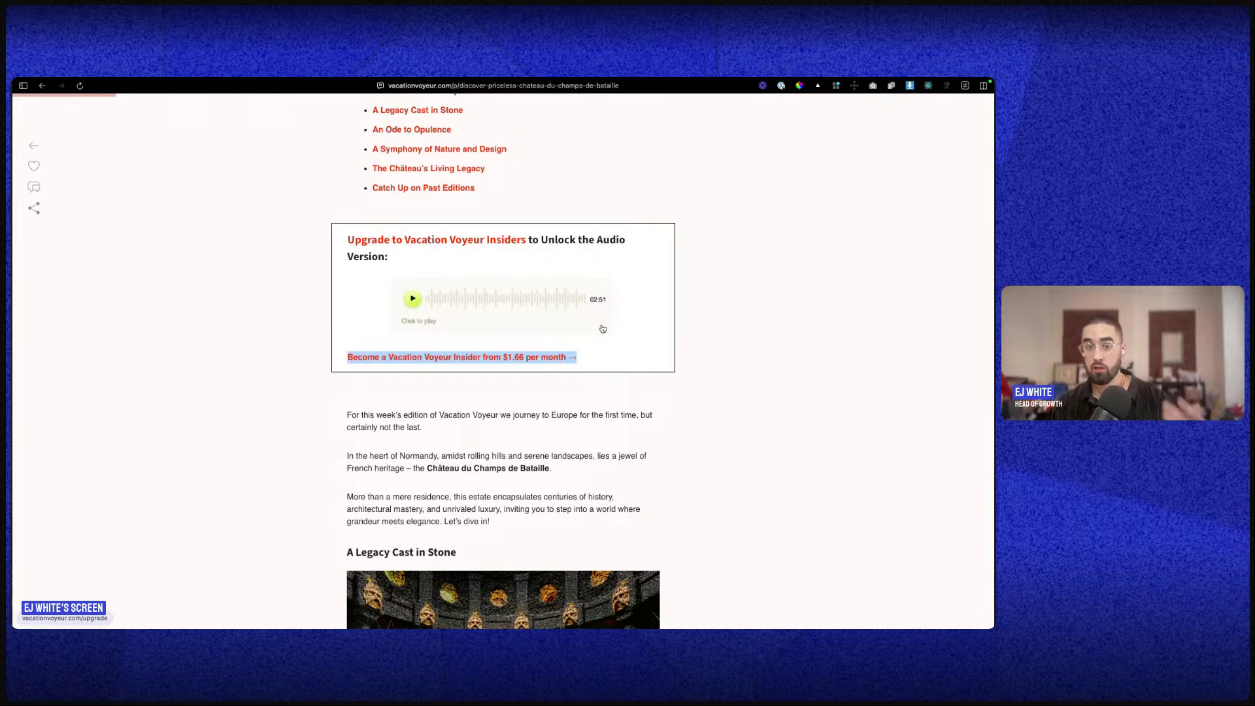
{"action": "scroll", "coordinate": [333, 292], "scroll_direction": "down", "scroll_amount": 3}
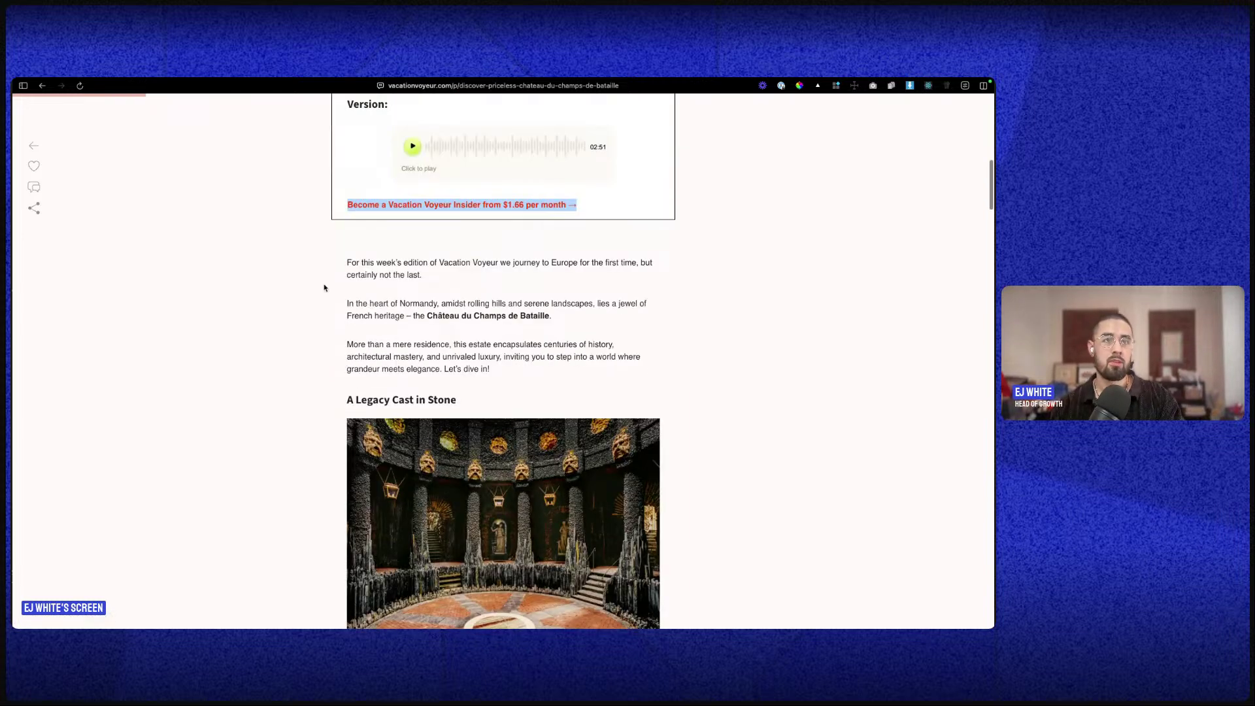
{"action": "left_click_drag", "start_coordinate": [341, 262], "coordinate": [497, 370]}
- Scroll to the end of the article and go back to the Vacation Voyeur home page
{"action": "scroll", "coordinate": [471, 340], "scroll_direction": "down", "scroll_amount": 4}
{"action": "scroll", "coordinate": [463, 326], "scroll_direction": "down", "scroll_amount": 5}
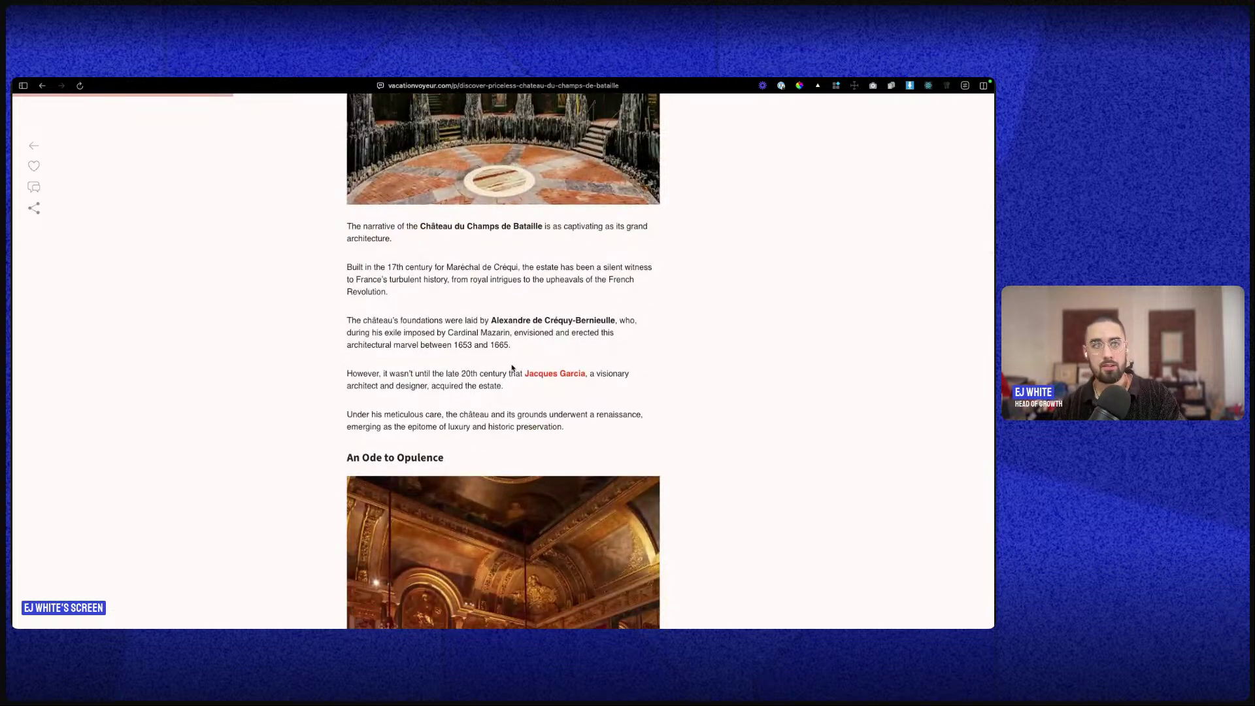
{"action": "scroll", "coordinate": [517, 370], "scroll_direction": "down", "scroll_amount": 15}
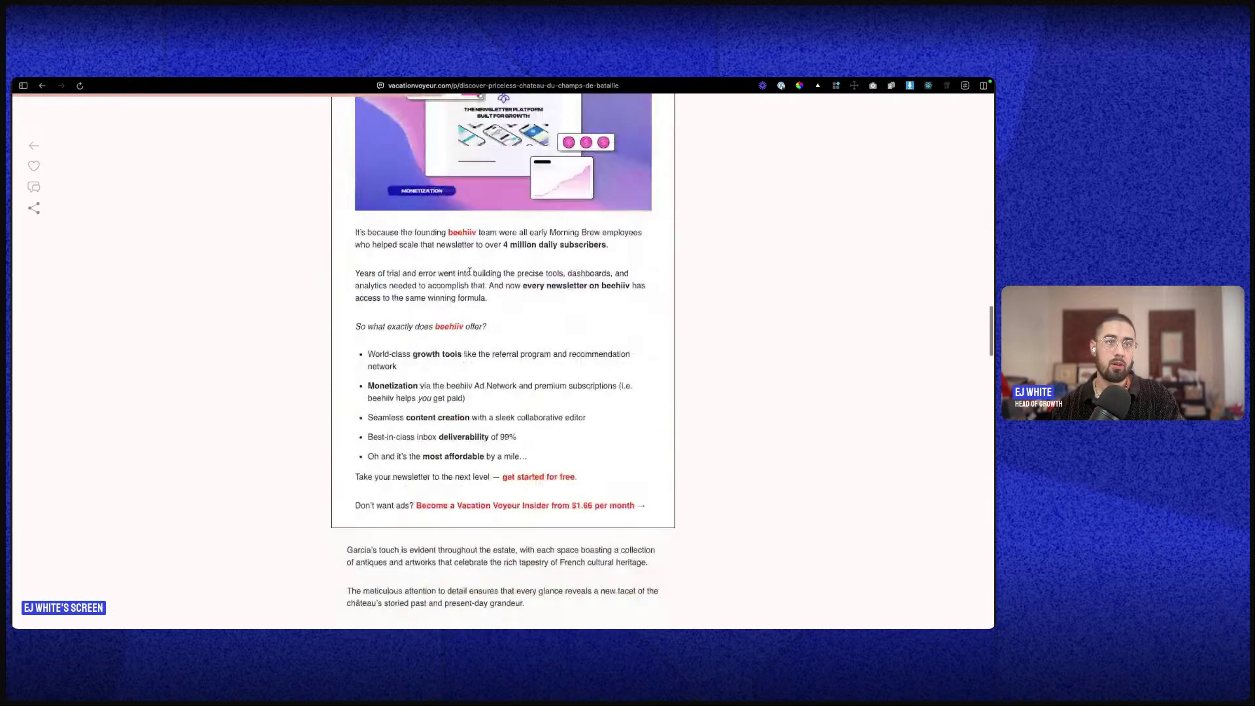
{"action": "scroll", "coordinate": [469, 272], "scroll_direction": "up", "scroll_amount": 4}
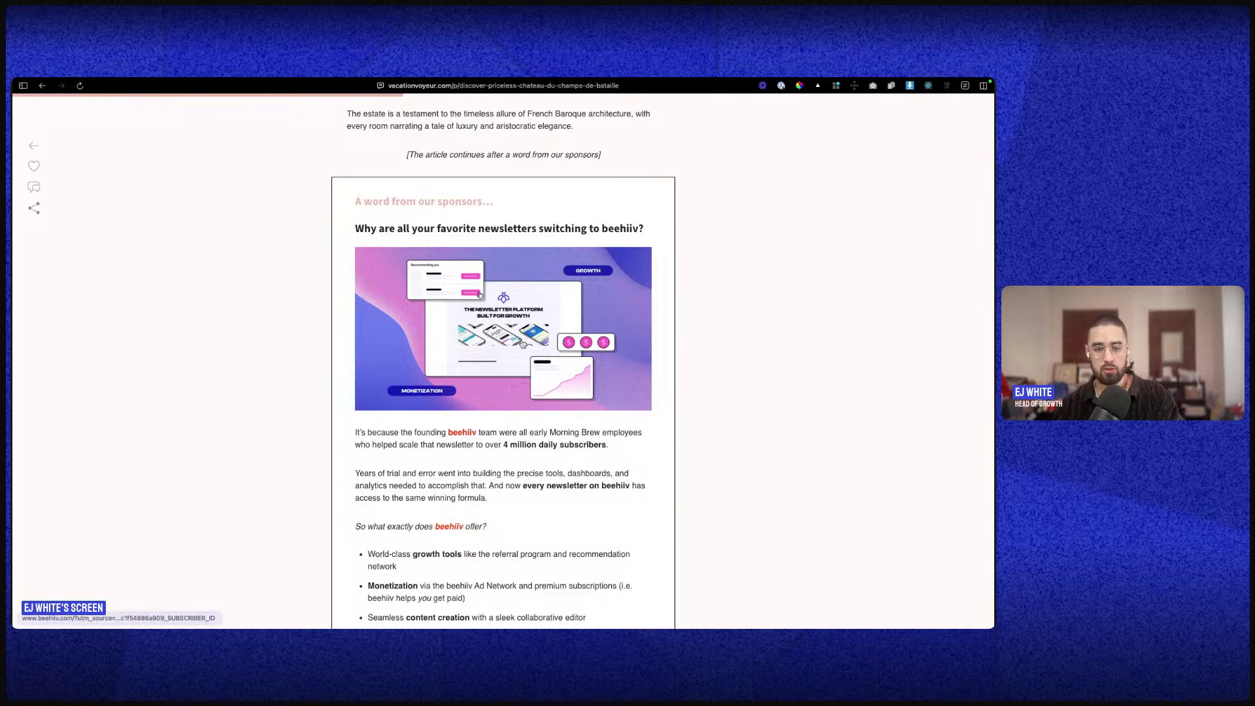
{"action": "scroll", "coordinate": [523, 343], "scroll_direction": "down", "scroll_amount": 10}
{"action": "scroll", "coordinate": [525, 350], "scroll_direction": "down", "scroll_amount": 10}
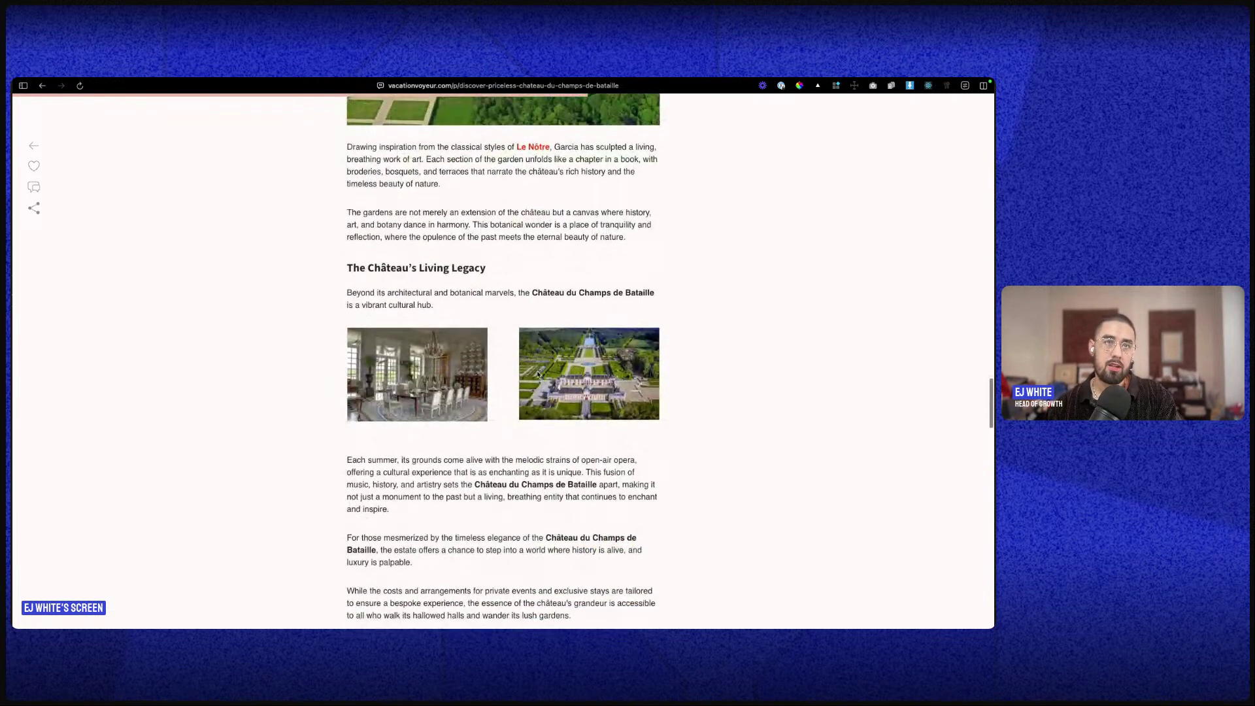
{"action": "scroll", "coordinate": [537, 374], "scroll_direction": "down", "scroll_amount": 3}
{"action": "scroll", "coordinate": [568, 318], "scroll_direction": "down", "scroll_amount": 7}
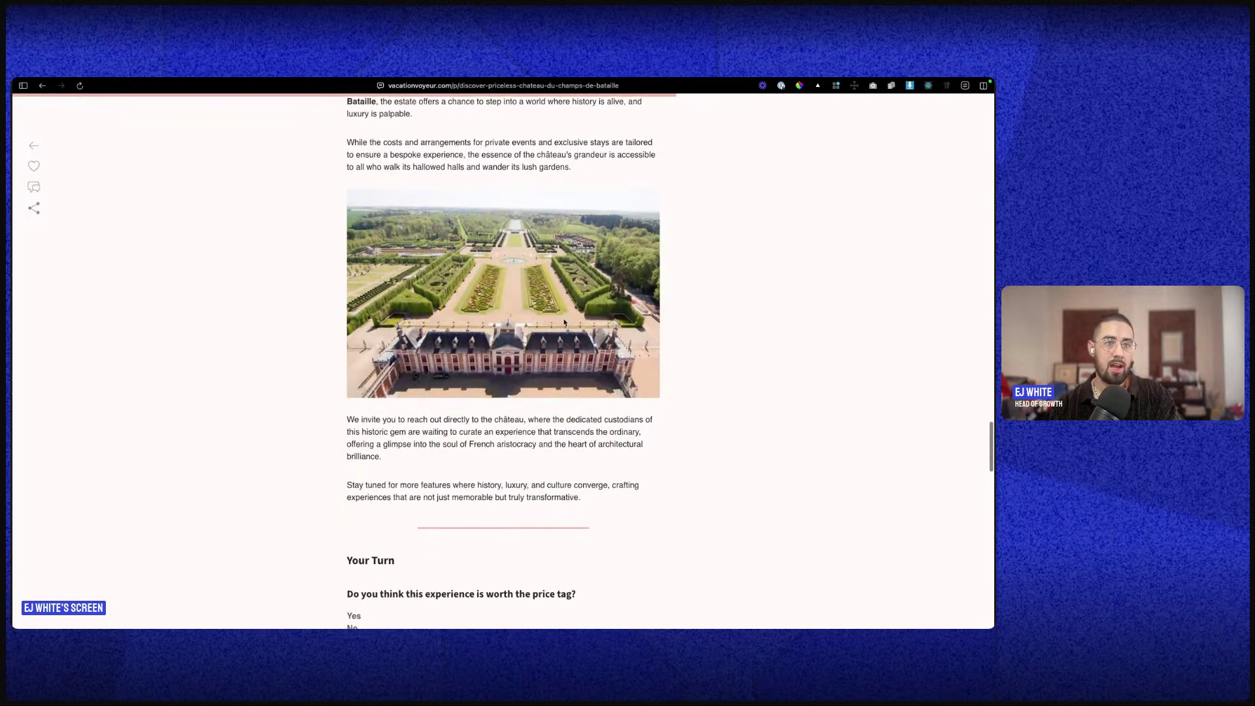
{"action": "scroll", "coordinate": [536, 327], "scroll_direction": "down", "scroll_amount": 4}
{"action": "scroll", "coordinate": [458, 307], "scroll_direction": "down", "scroll_amount": 2}
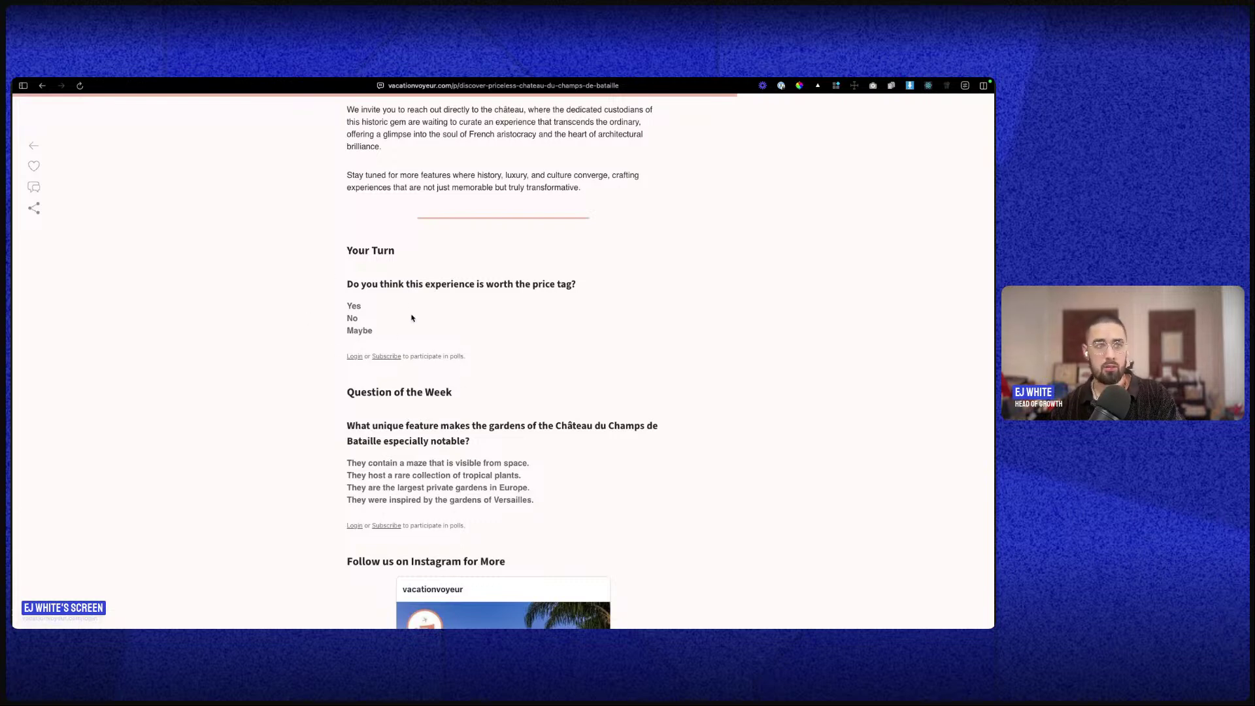
{"action": "scroll", "coordinate": [421, 372], "scroll_direction": "down", "scroll_amount": 5}
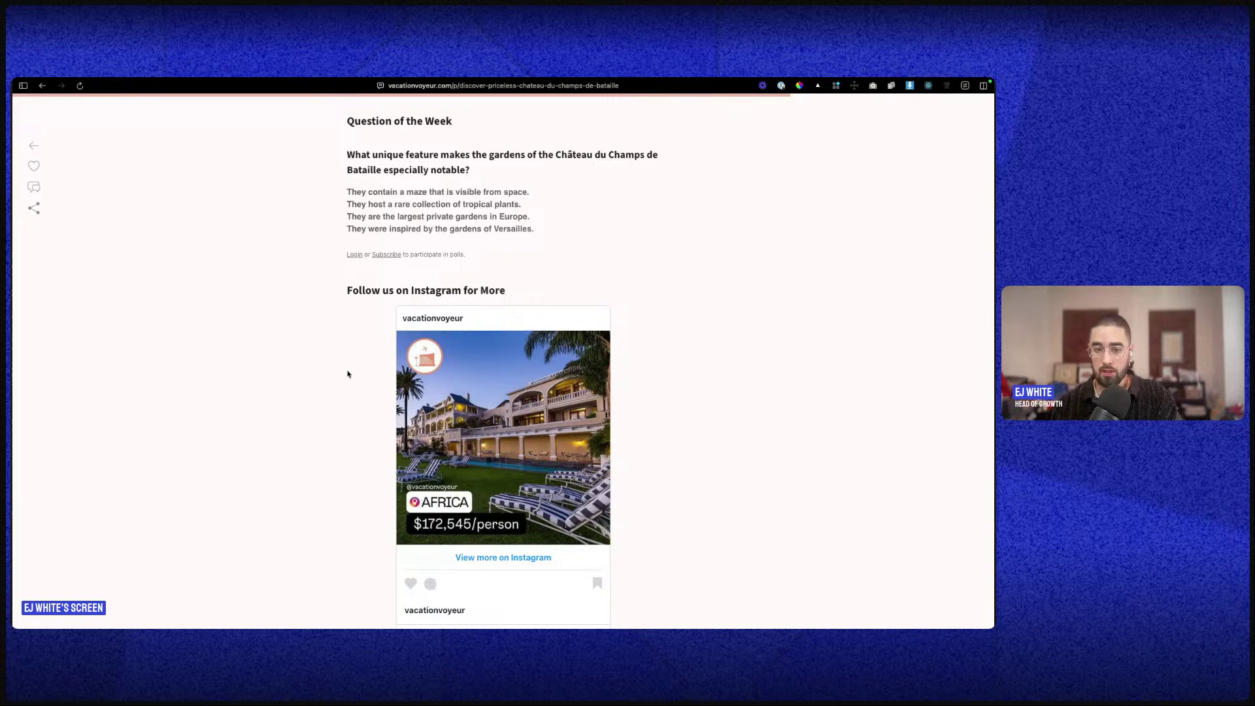
{"action": "scroll", "coordinate": [488, 376], "scroll_direction": "down", "scroll_amount": 3}
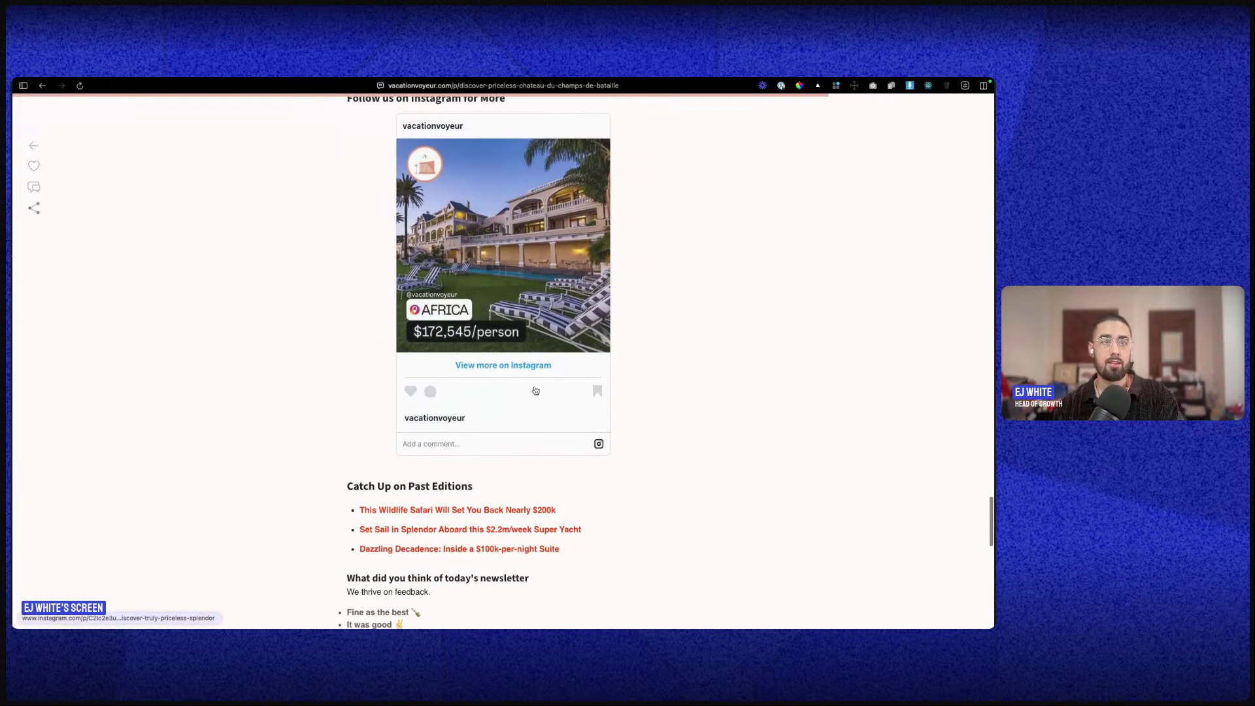
{"action": "scroll", "coordinate": [547, 388], "scroll_direction": "up", "scroll_amount": 2}
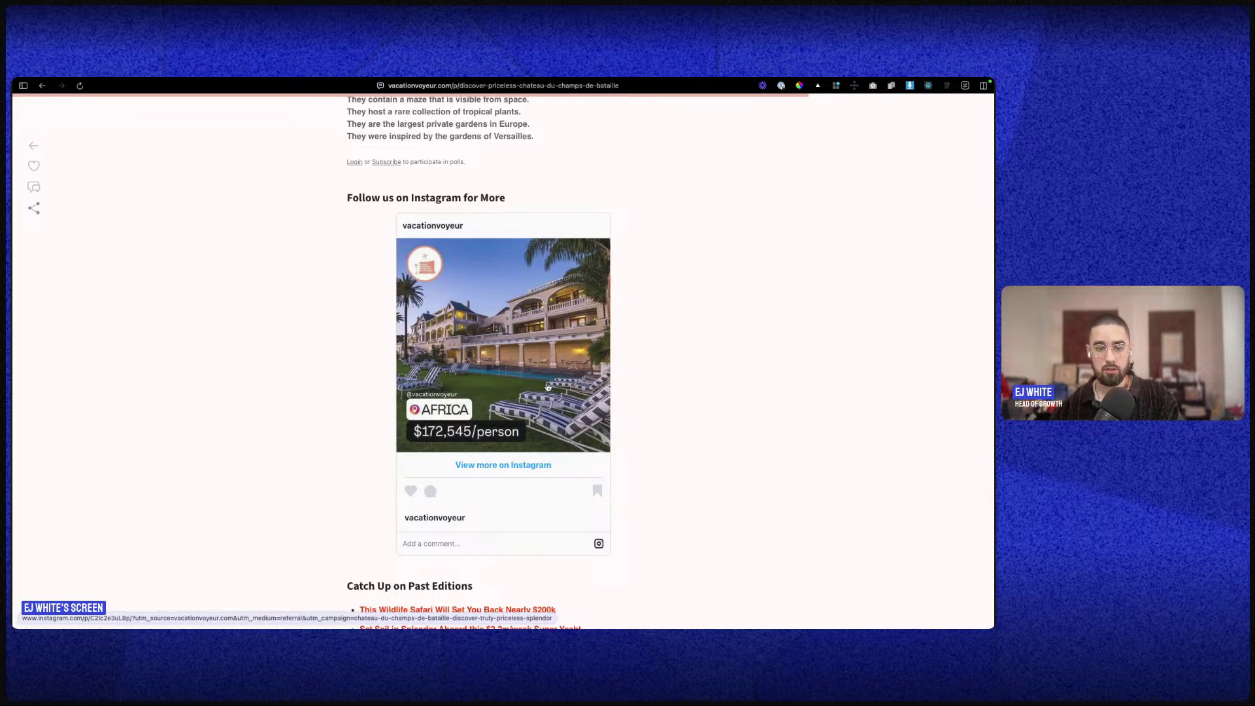
{"action": "scroll", "coordinate": [589, 493], "scroll_direction": "down", "scroll_amount": 3}
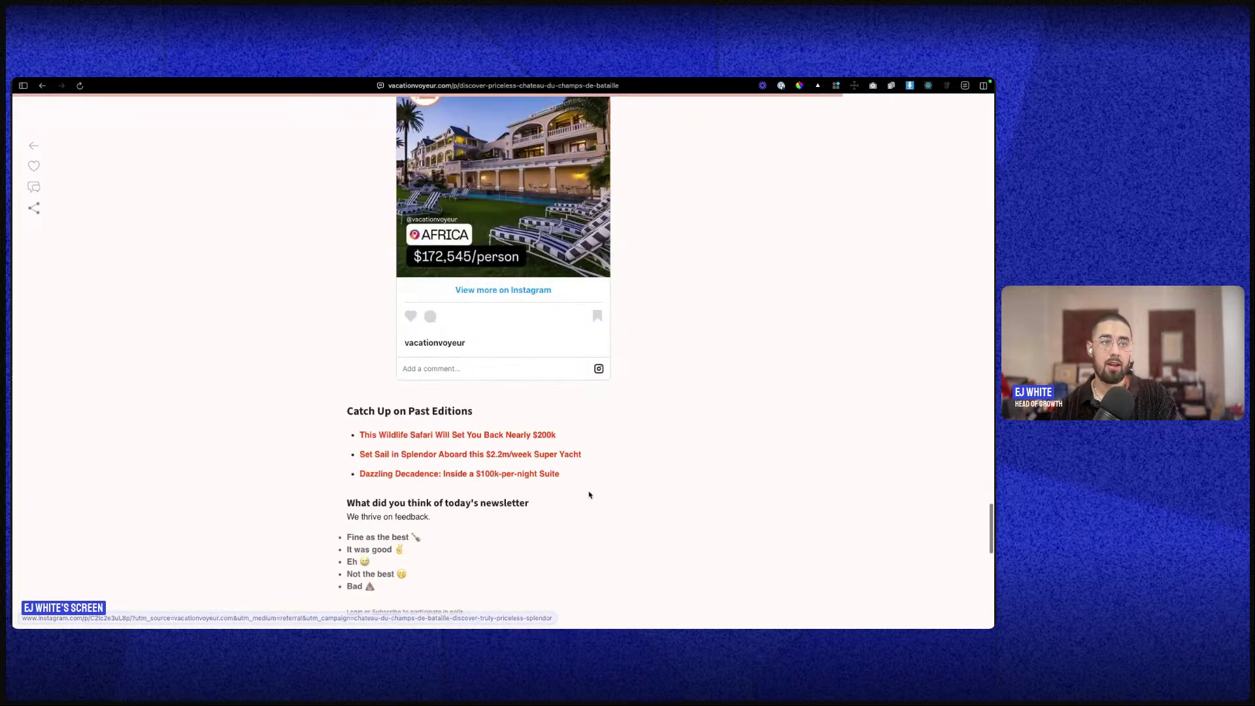
{"action": "scroll", "coordinate": [518, 398], "scroll_direction": "down", "scroll_amount": 2}
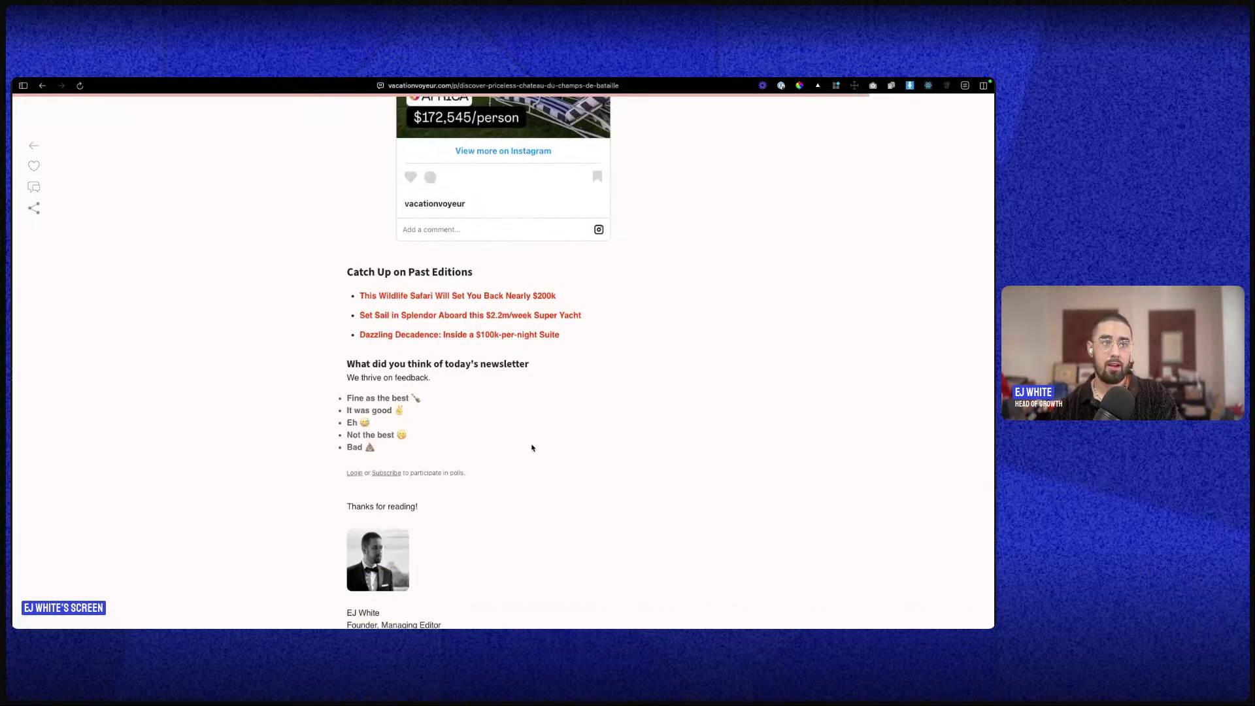
{"action": "scroll", "coordinate": [529, 443], "scroll_direction": "down", "scroll_amount": 3}
{"action": "scroll", "coordinate": [453, 521], "scroll_direction": "down", "scroll_amount": 3}
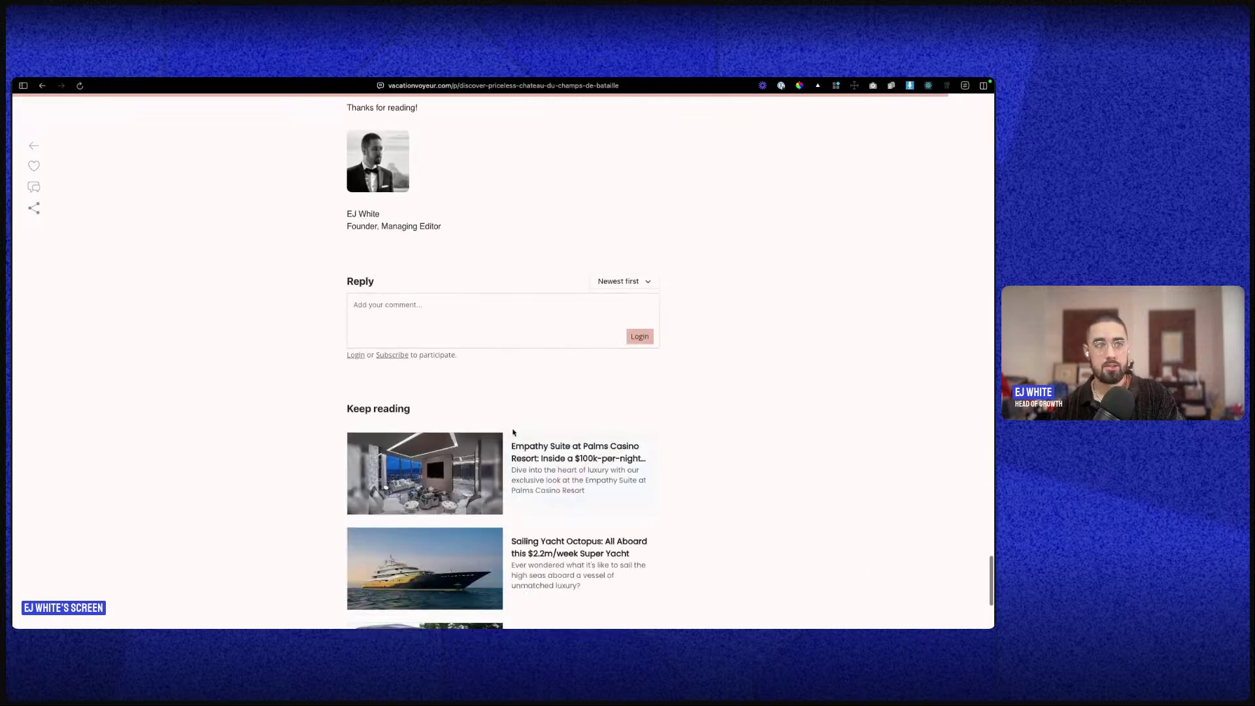
{"action": "scroll", "coordinate": [489, 525], "scroll_direction": "down", "scroll_amount": 3}
{"action": "scroll", "coordinate": [516, 451], "scroll_direction": "up", "scroll_amount": 15}
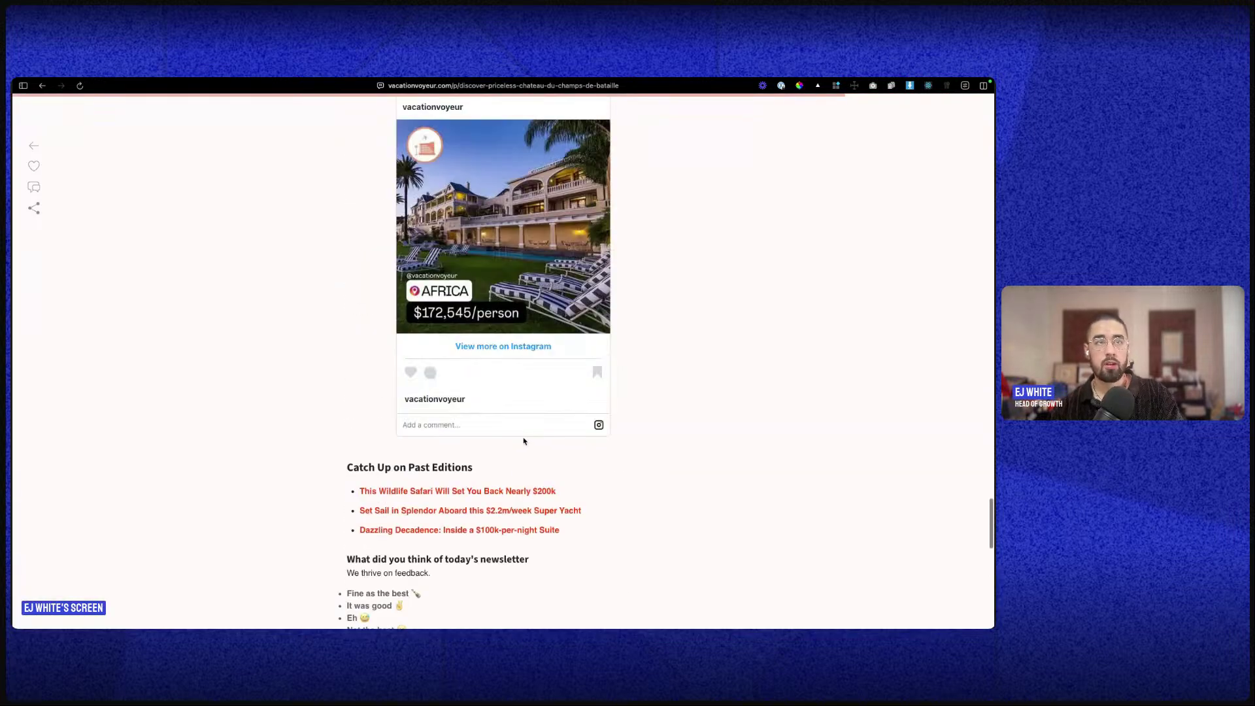
{"action": "scroll", "coordinate": [510, 446], "scroll_direction": "up", "scroll_amount": 20}
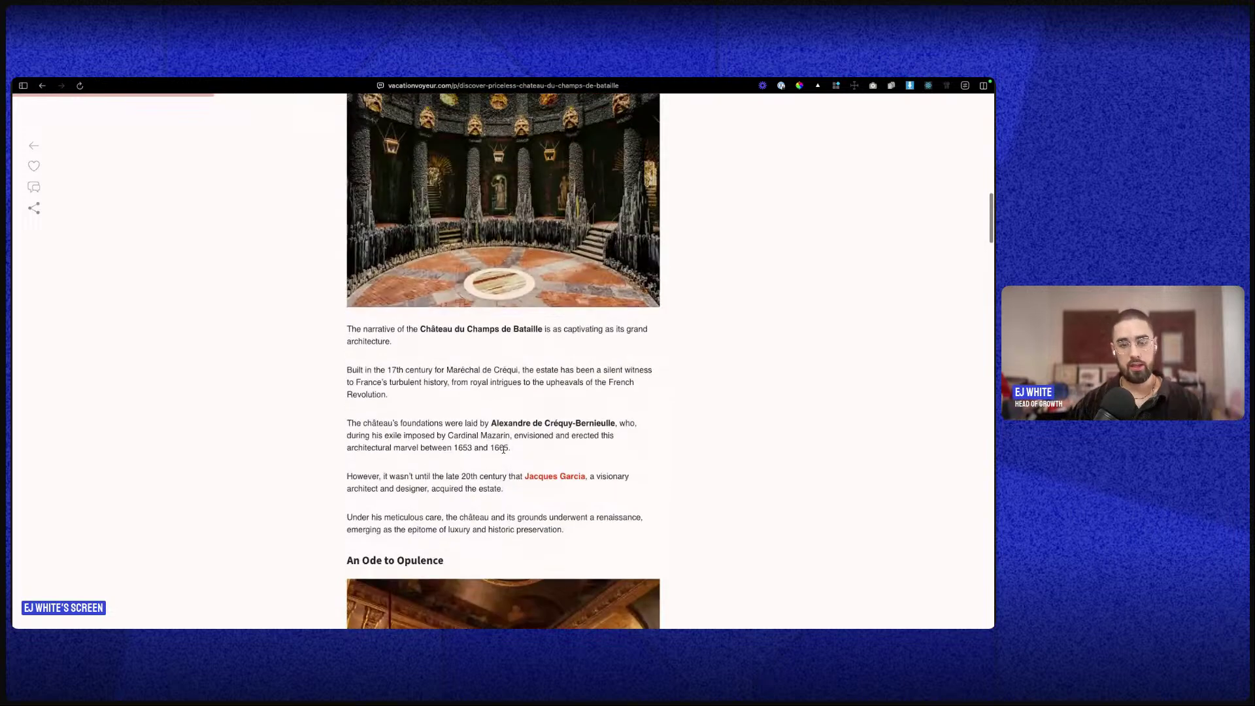
{"action": "scroll", "coordinate": [505, 460], "scroll_direction": "down", "scroll_amount": 5}
{"action": "left_click", "coordinate": [34, 145]}
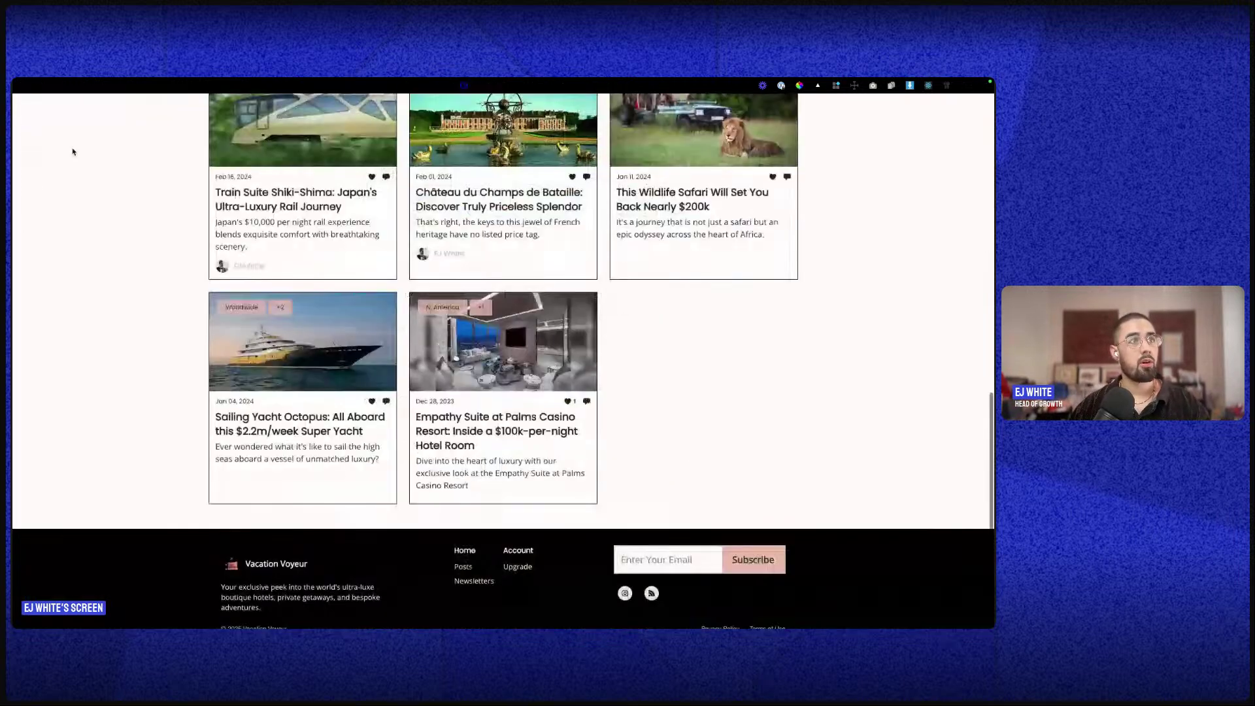
- From the beehiiv Dashboard's Posts page, start writing a new blank post
{"action": "scroll", "coordinate": [125, 200], "scroll_direction": "up", "scroll_amount": 5}
{"action": "mouse_move", "coordinate": [13, 141]}
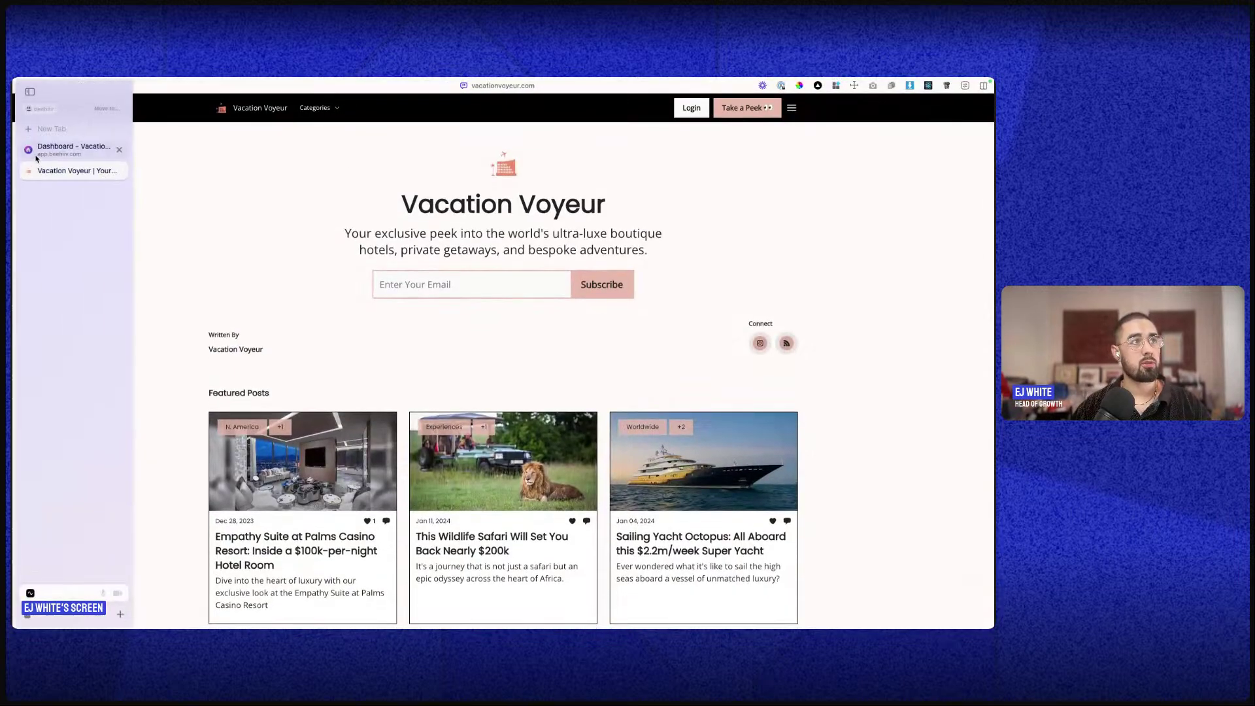
{"action": "left_click", "coordinate": [69, 145]}
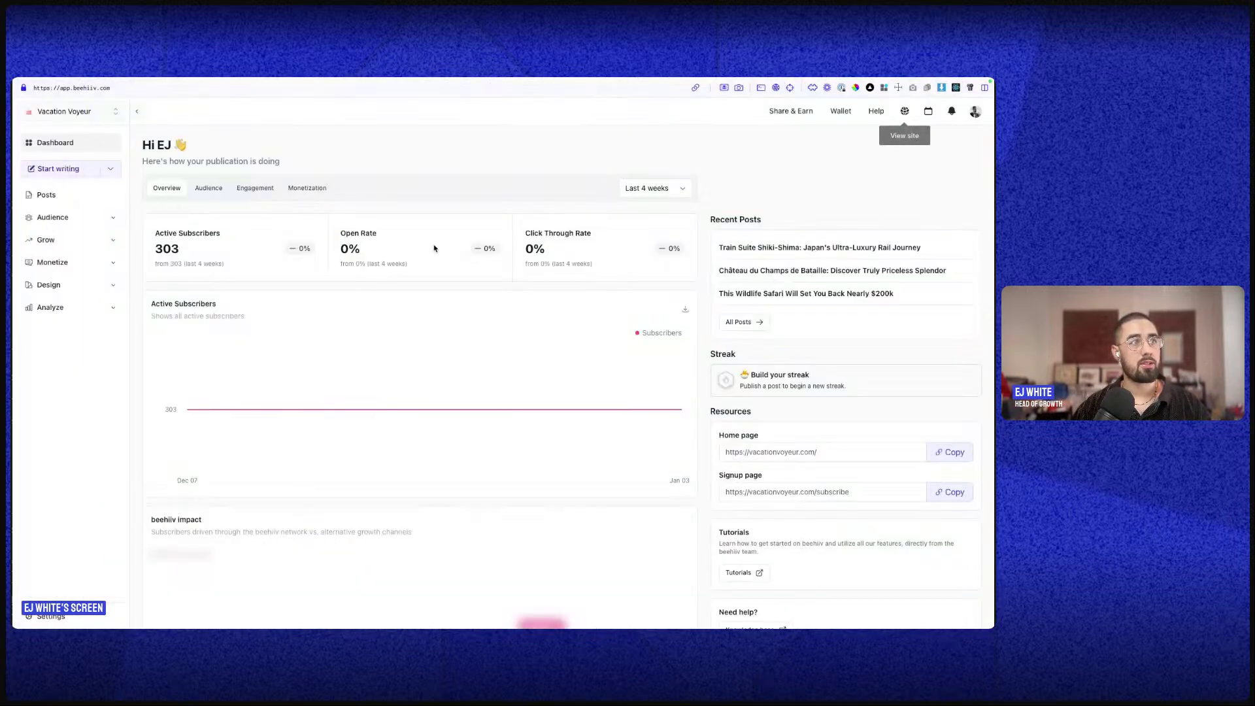
{"action": "left_click", "coordinate": [69, 196]}
{"action": "left_click", "coordinate": [931, 147]}
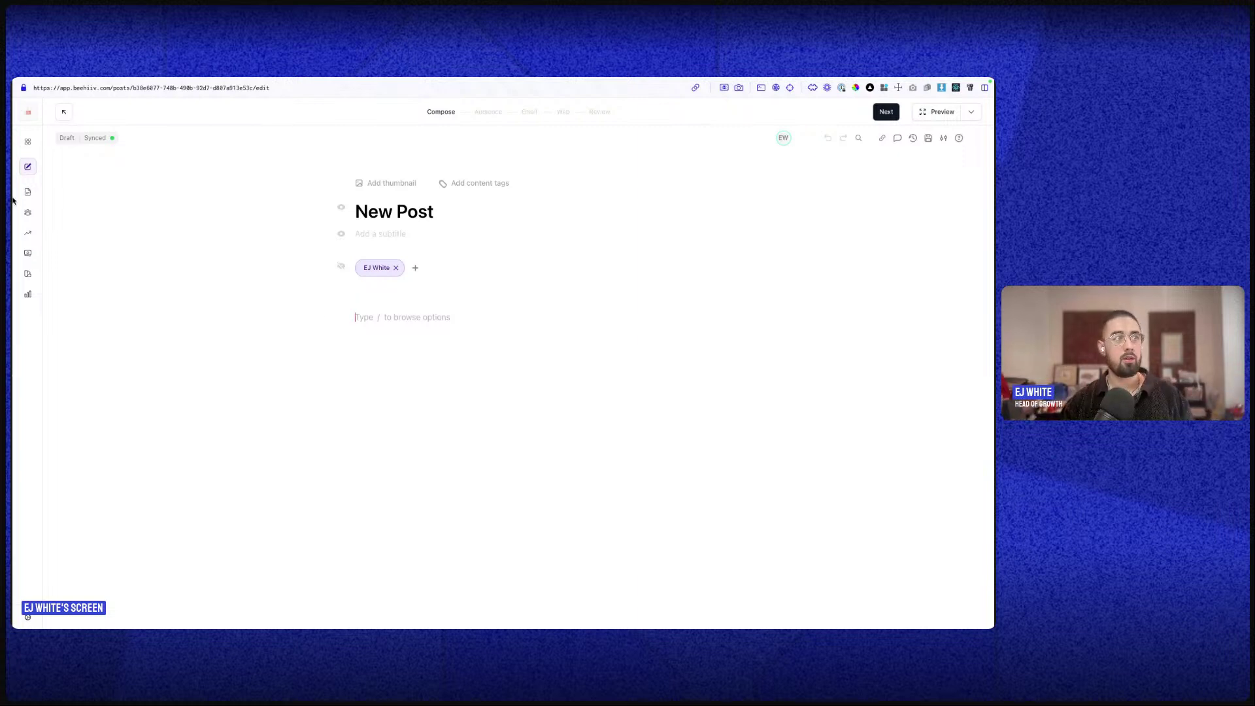
{"action": "left_click", "coordinate": [29, 275]}
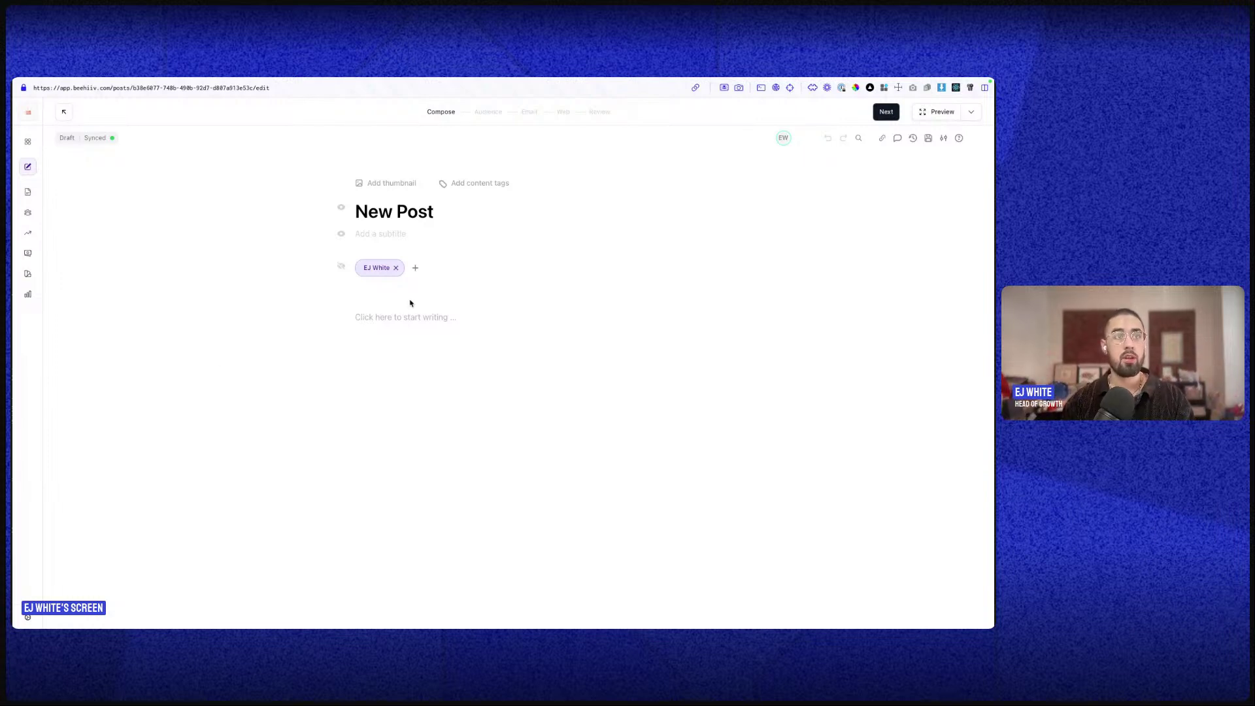
{"action": "double_click", "coordinate": [377, 212]}
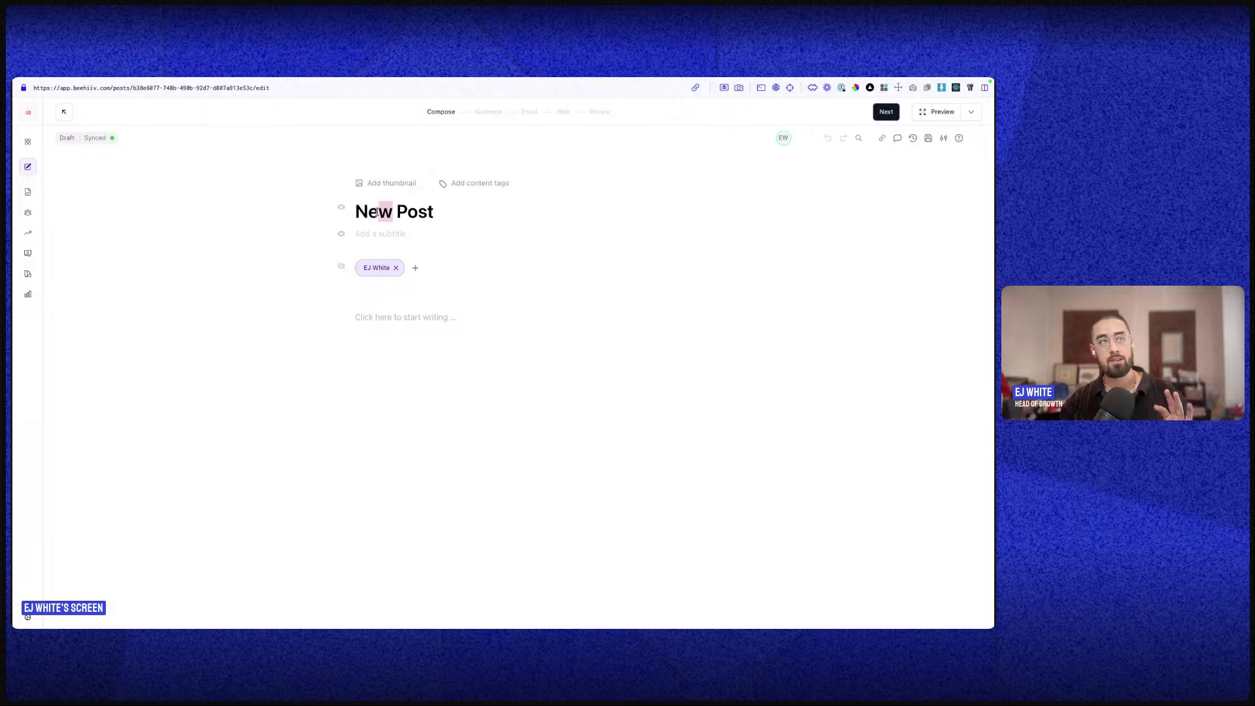
{"action": "triple_click", "coordinate": [377, 212]}
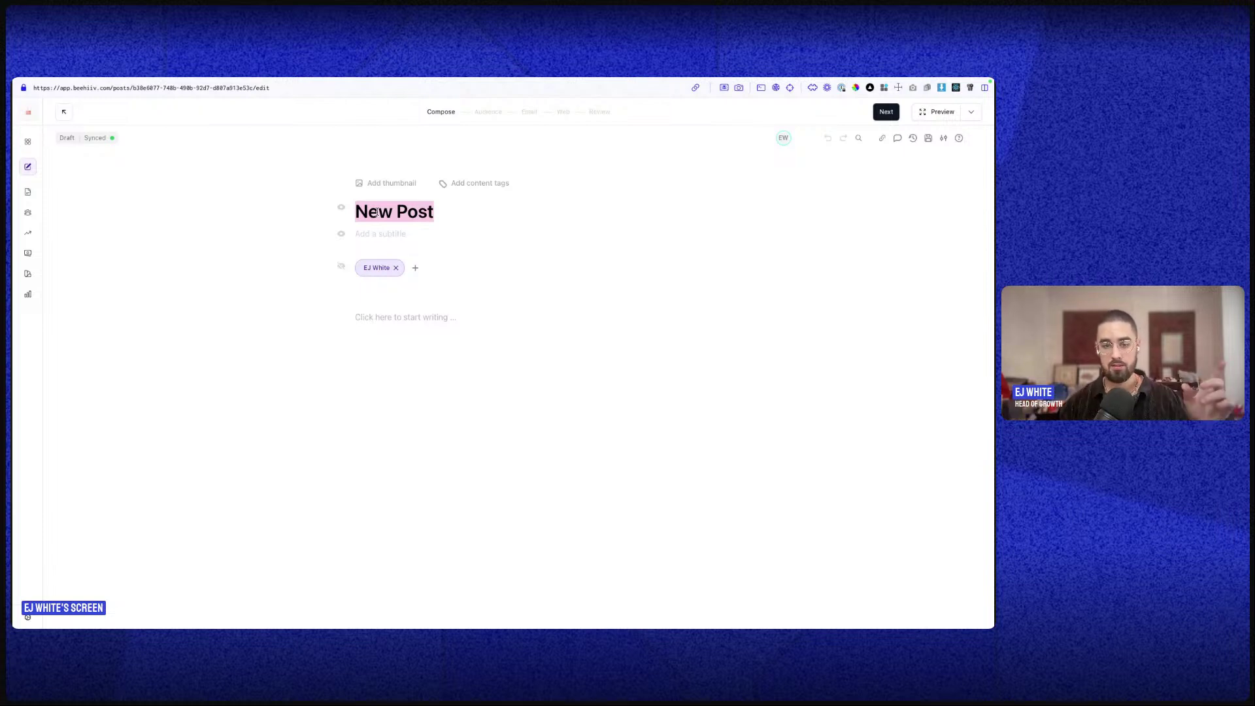
{"action": "double_click", "coordinate": [425, 217]}
{"action": "left_click", "coordinate": [410, 233]}
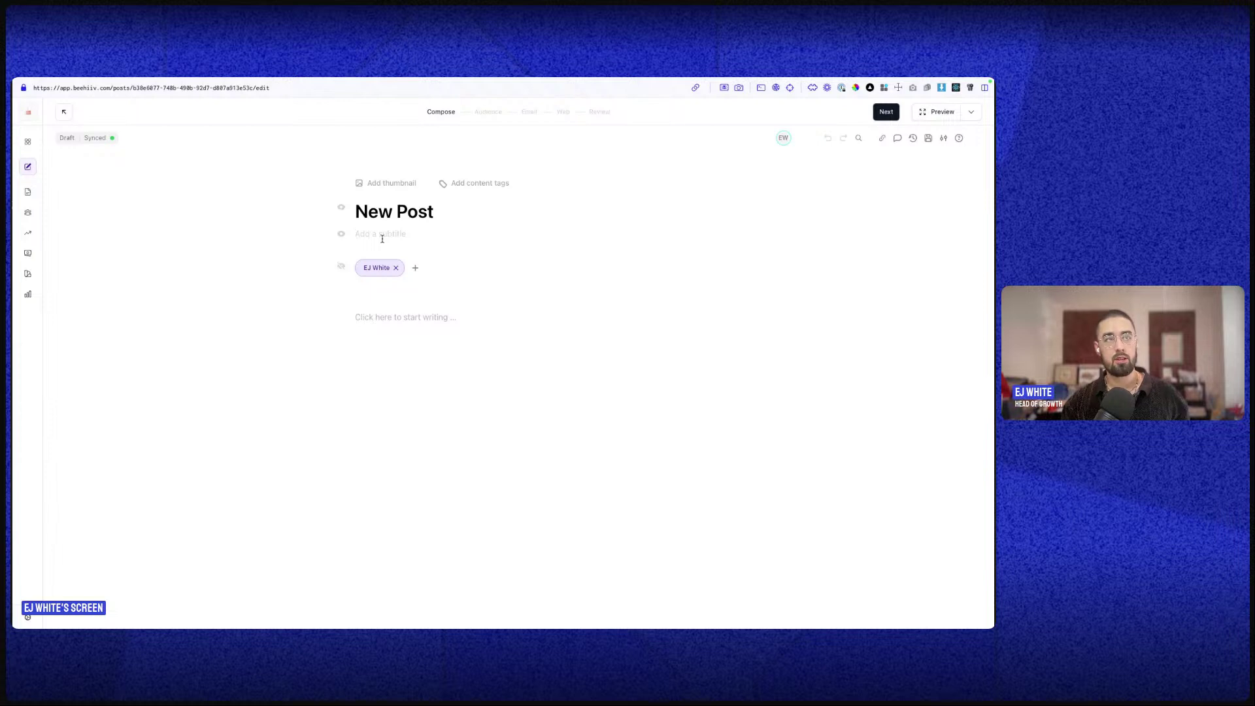
{"action": "left_click", "coordinate": [414, 268]}
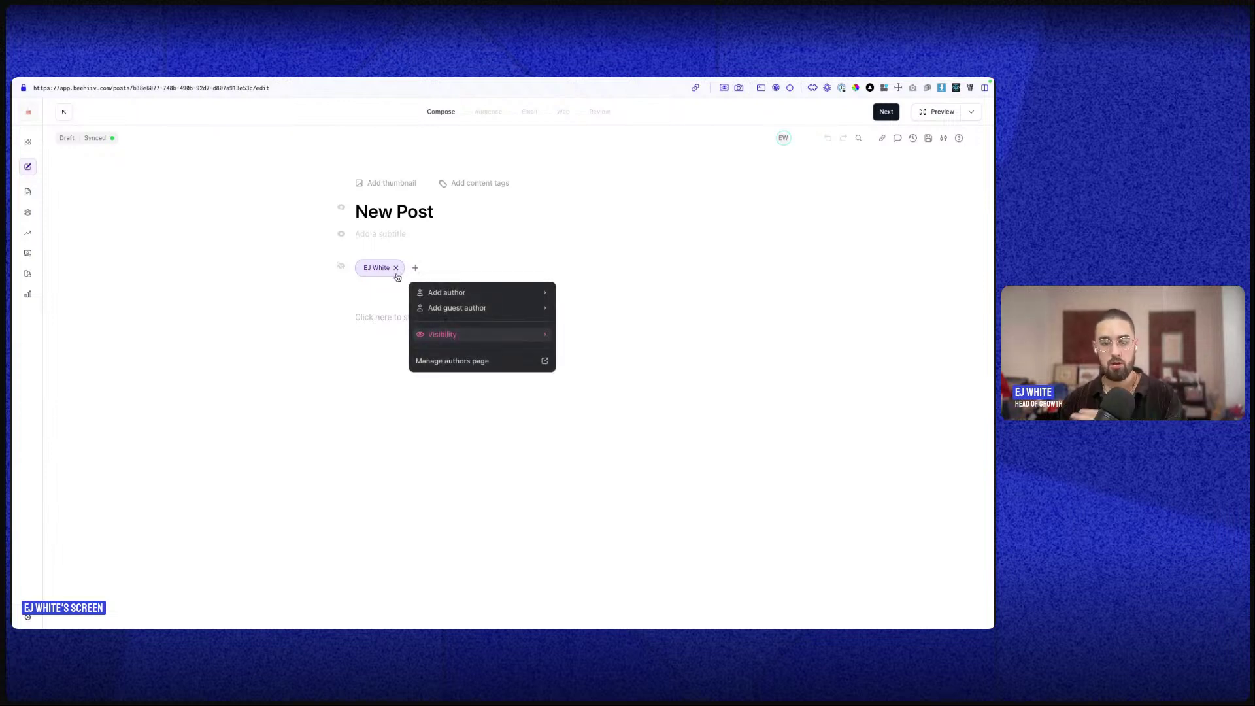
{"action": "left_click", "coordinate": [518, 273]}
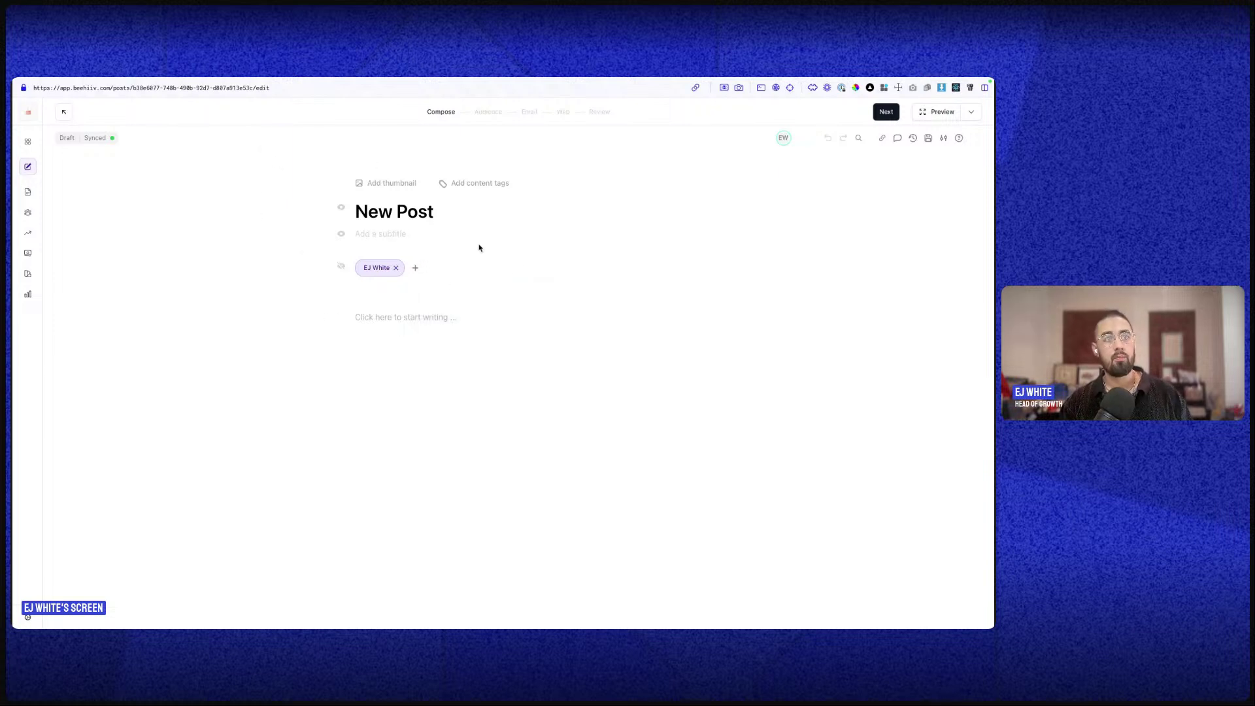
{"action": "left_click", "coordinate": [406, 320]}
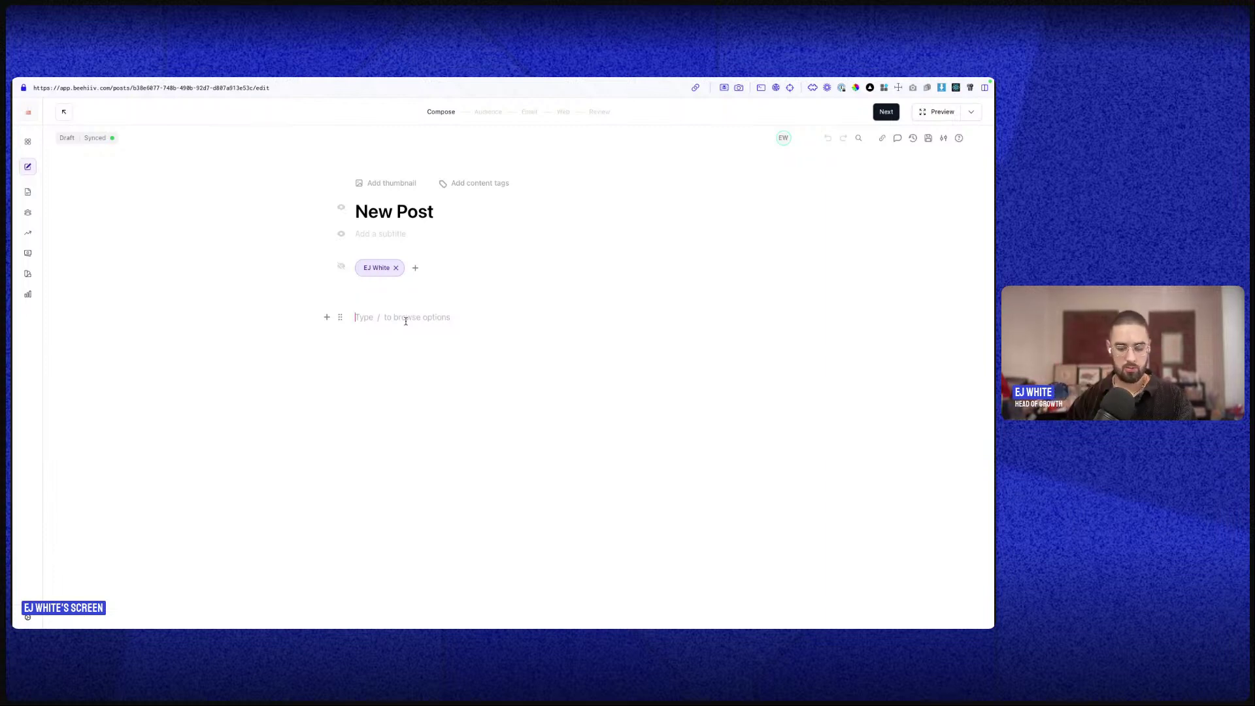
- Type / in the empty body to view the block list, then dismiss it
{"action": "type", "text": "/"}
{"action": "scroll", "coordinate": [457, 327], "scroll_direction": "down", "scroll_amount": 2}
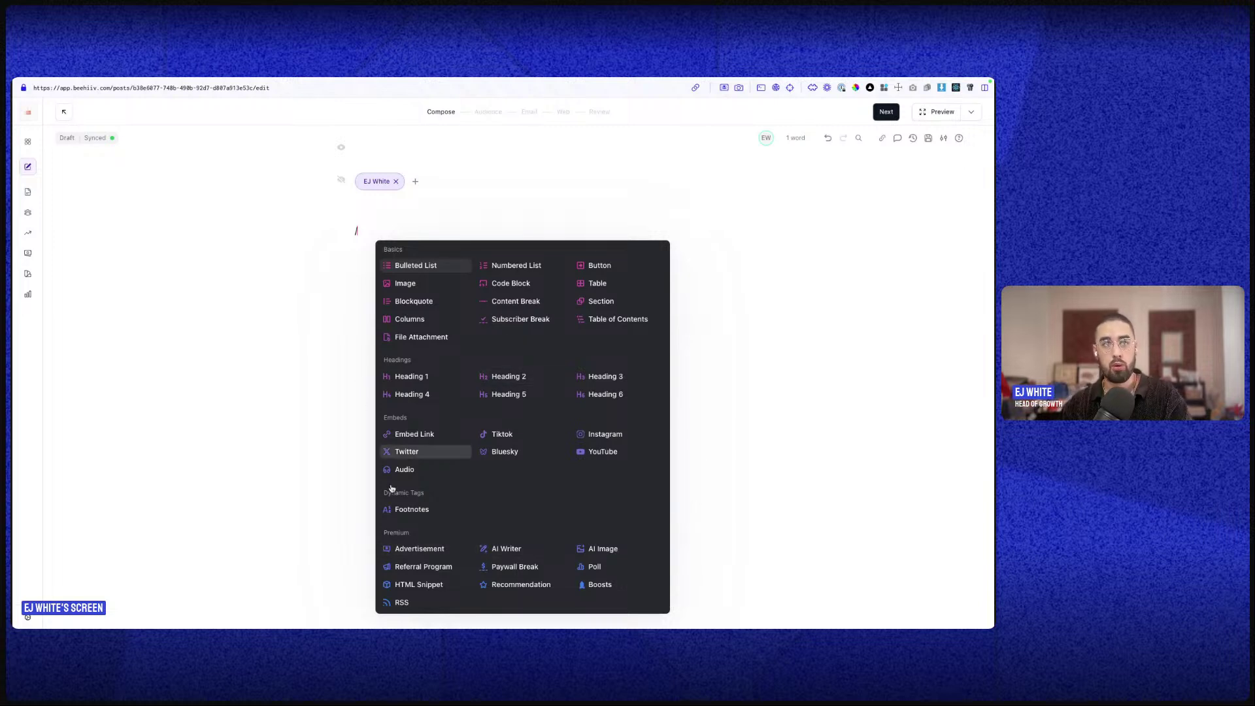
{"action": "left_click", "coordinate": [778, 477]}
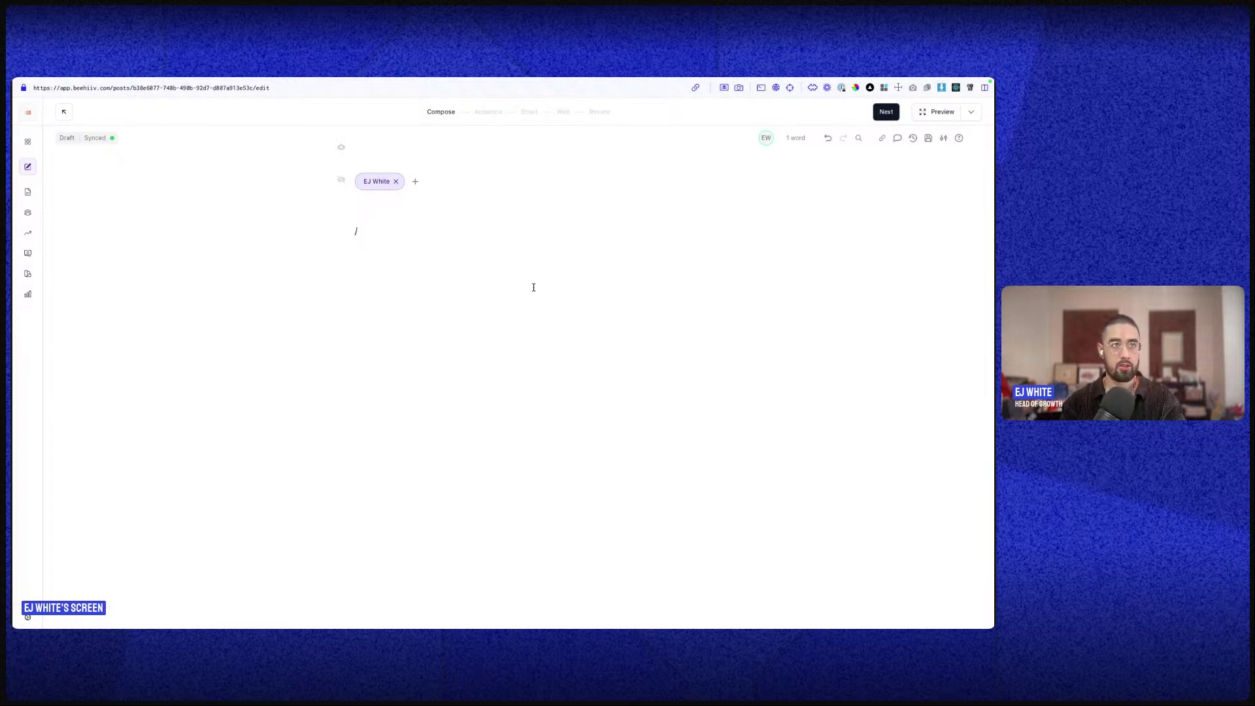
- Replace the slash with the line 'This some text' and select the whole paragraph
{"action": "key", "text": "BackSpace"}
{"action": "type", "text": "This "}
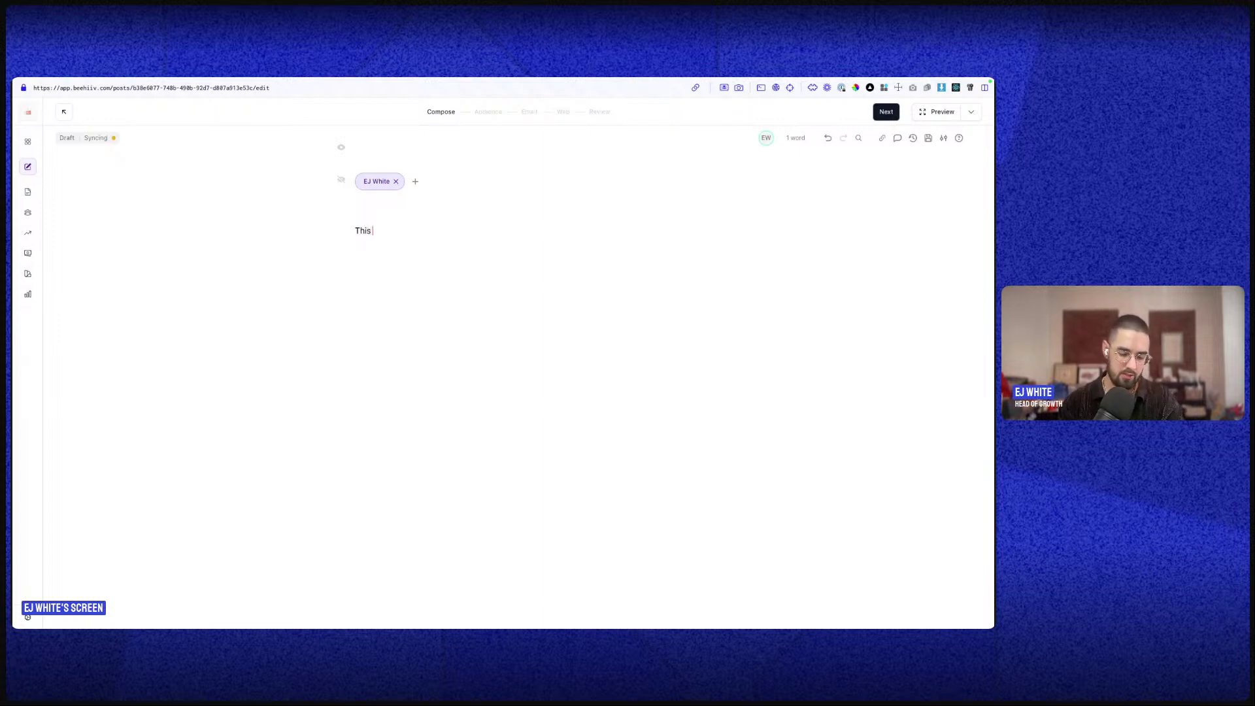
{"action": "type", "text": "some text"}
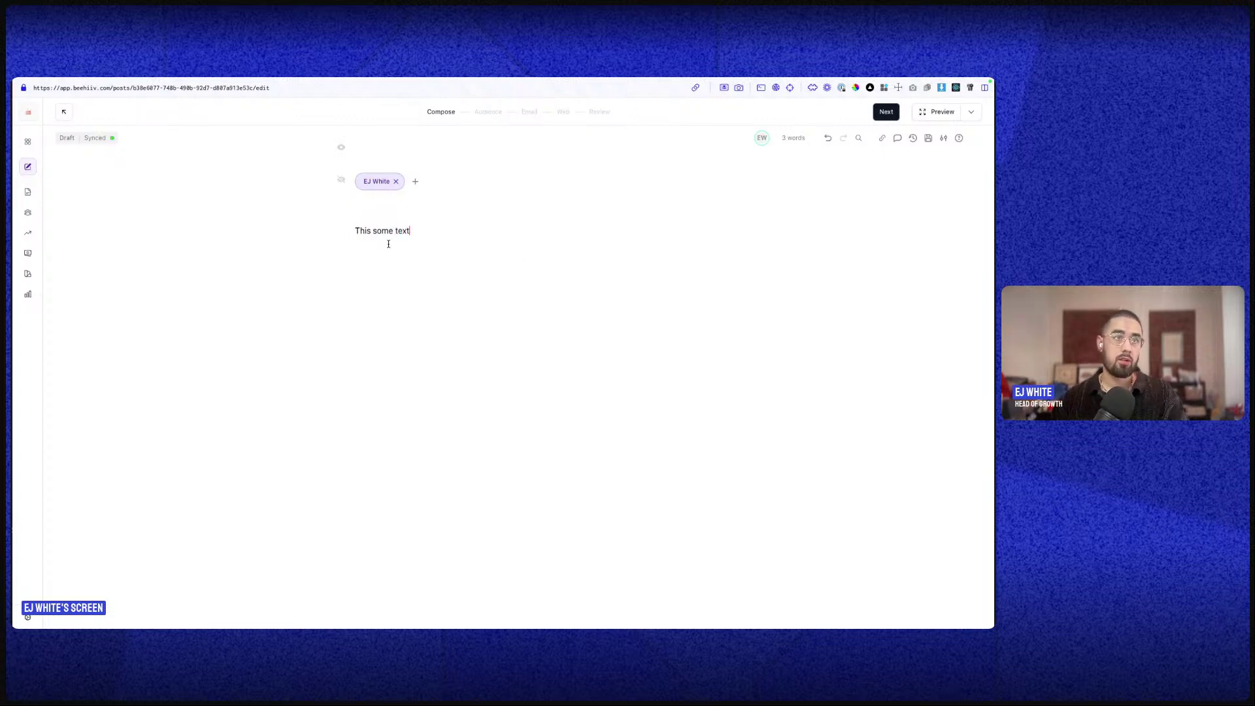
{"action": "triple_click", "coordinate": [367, 234]}
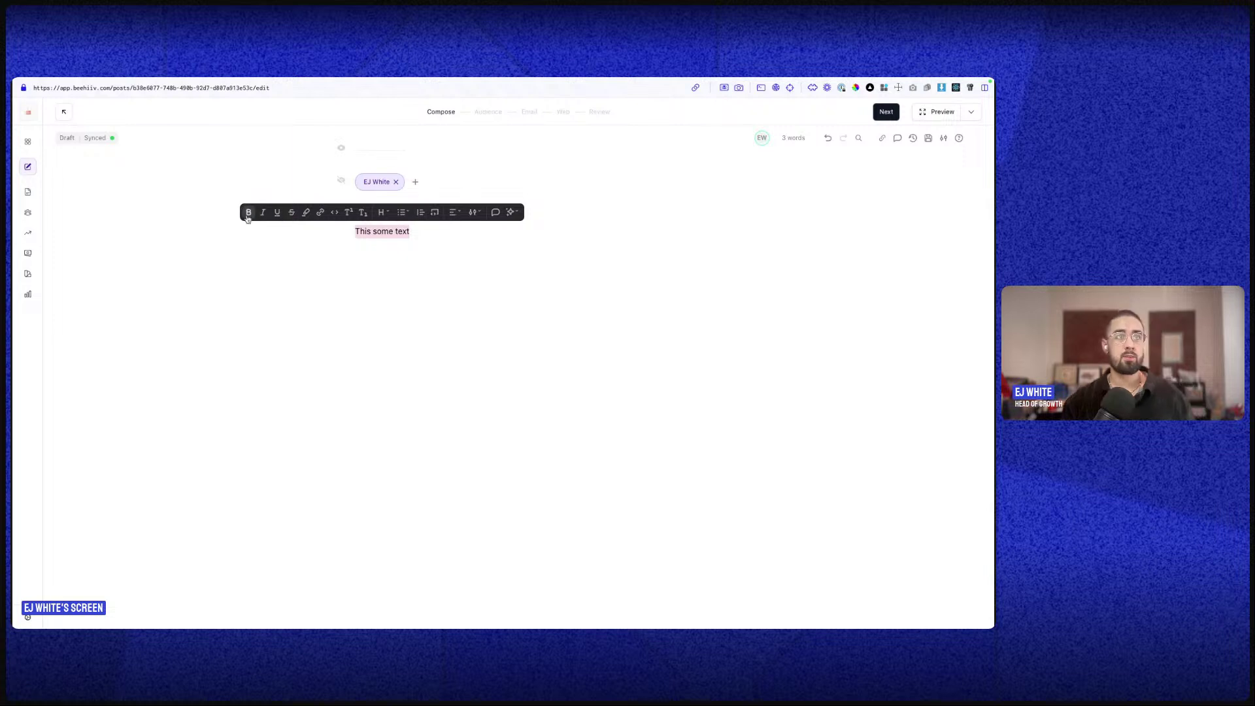
{"action": "triple_click", "coordinate": [401, 235]}
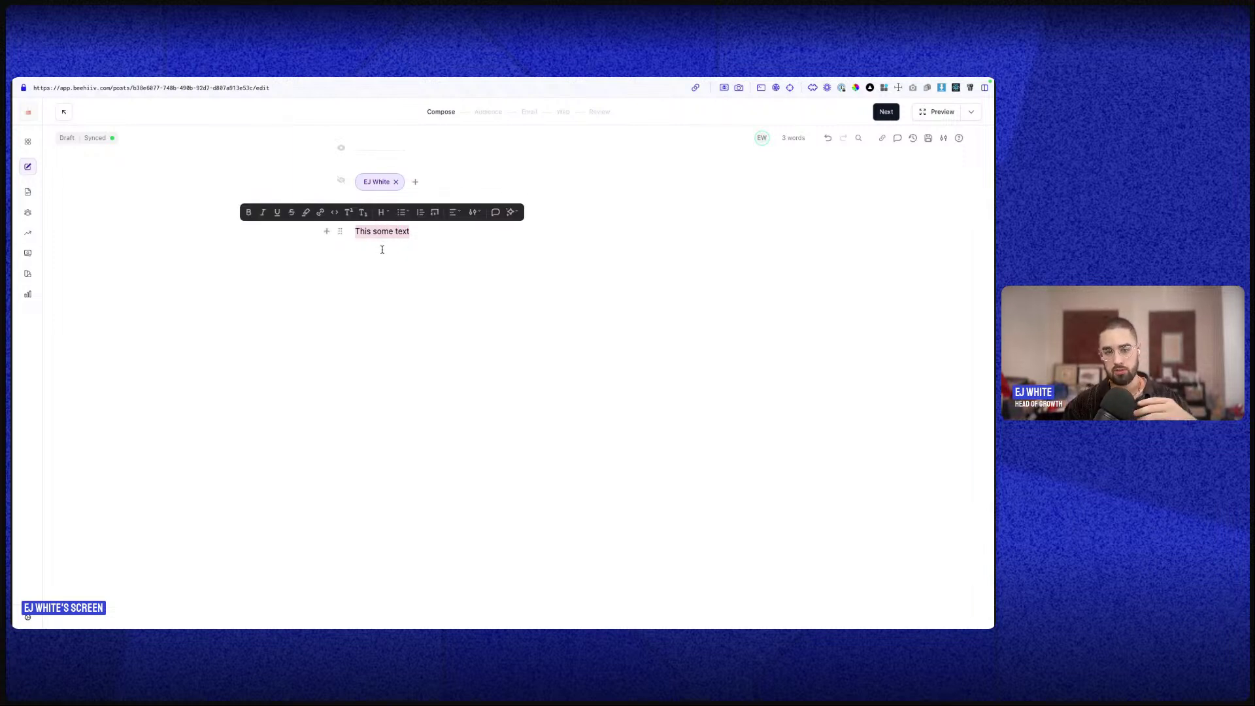
{"action": "left_click", "coordinate": [353, 237]}
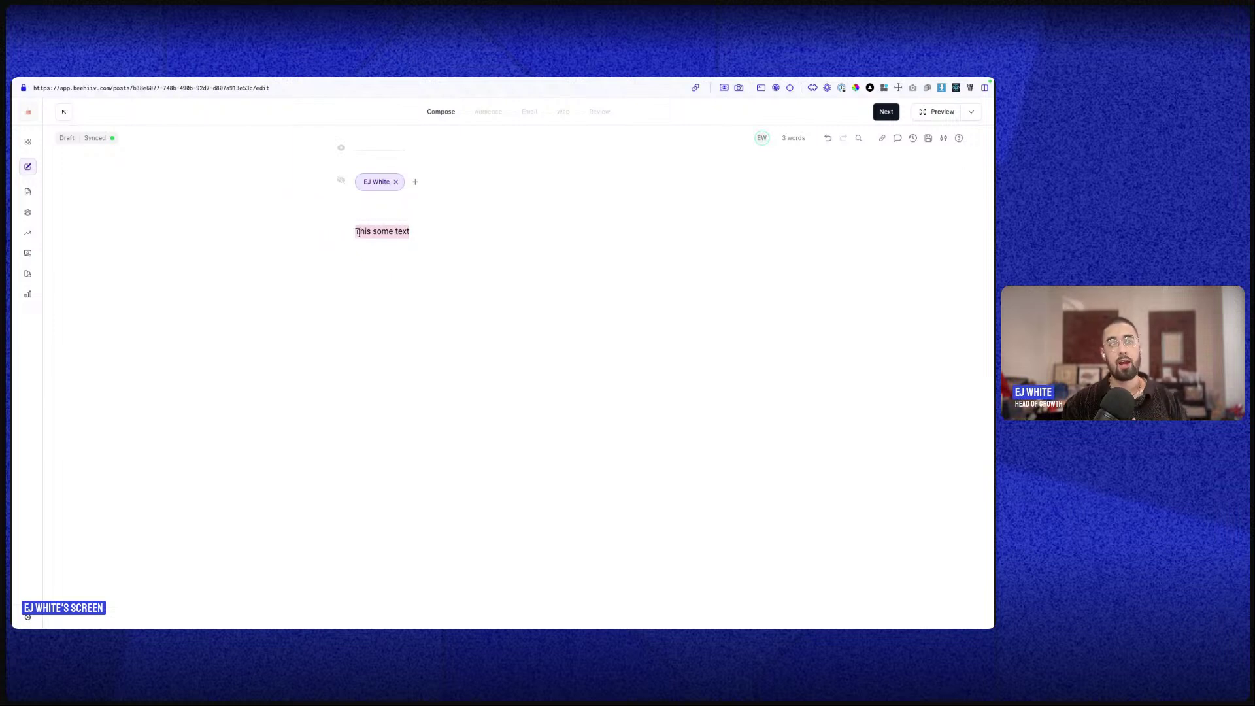
- Reselect the 'This some text' paragraph and bring up its block options menu
{"action": "double_click", "coordinate": [362, 232]}
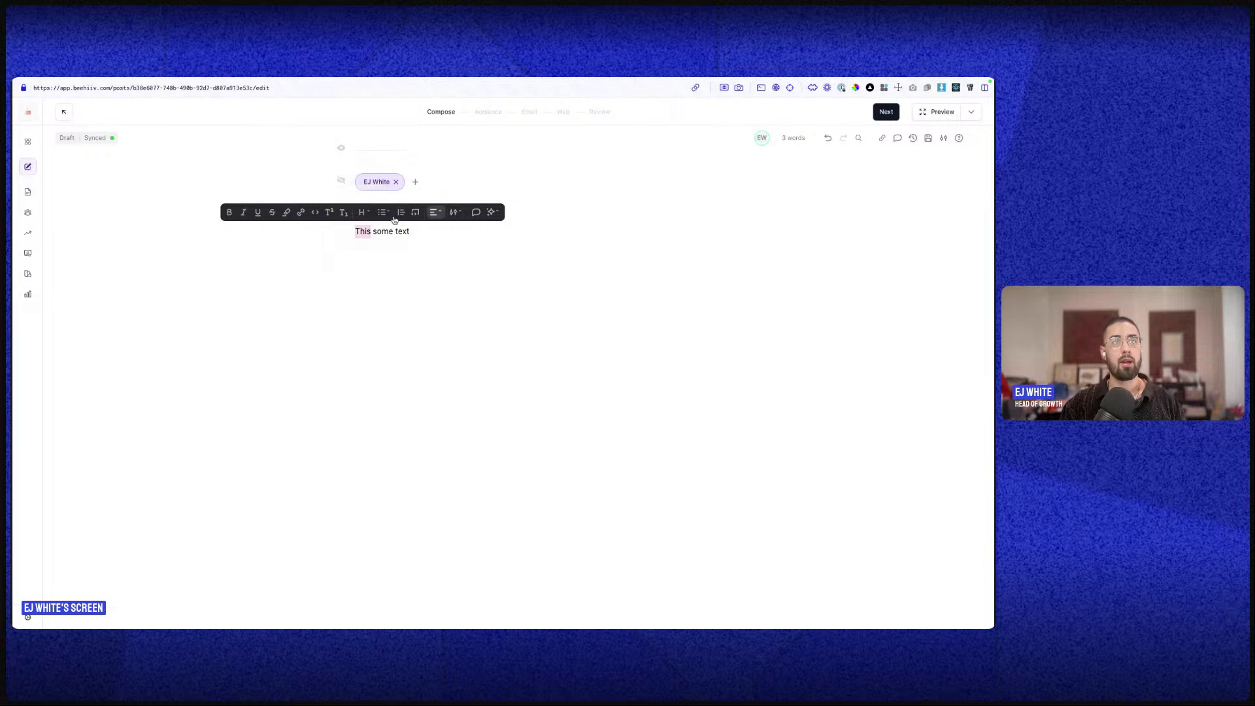
{"action": "triple_click", "coordinate": [358, 234]}
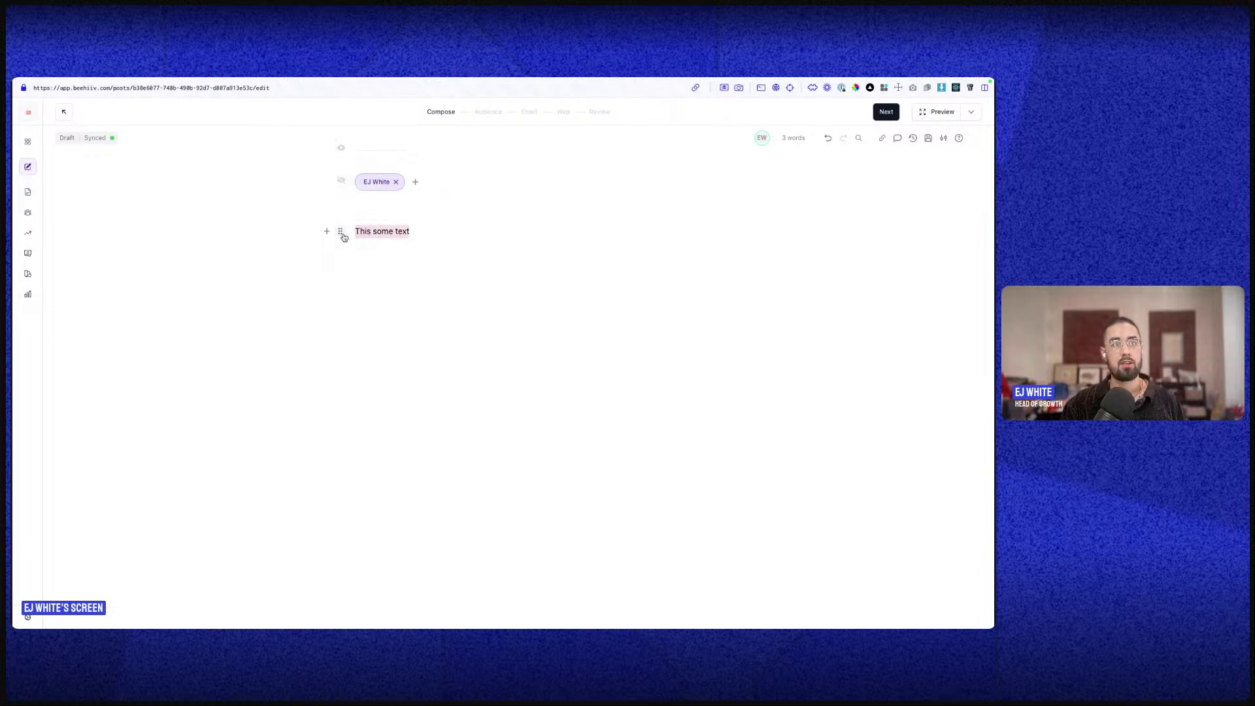
{"action": "left_click", "coordinate": [341, 232]}
{"action": "triple_click", "coordinate": [363, 229]}
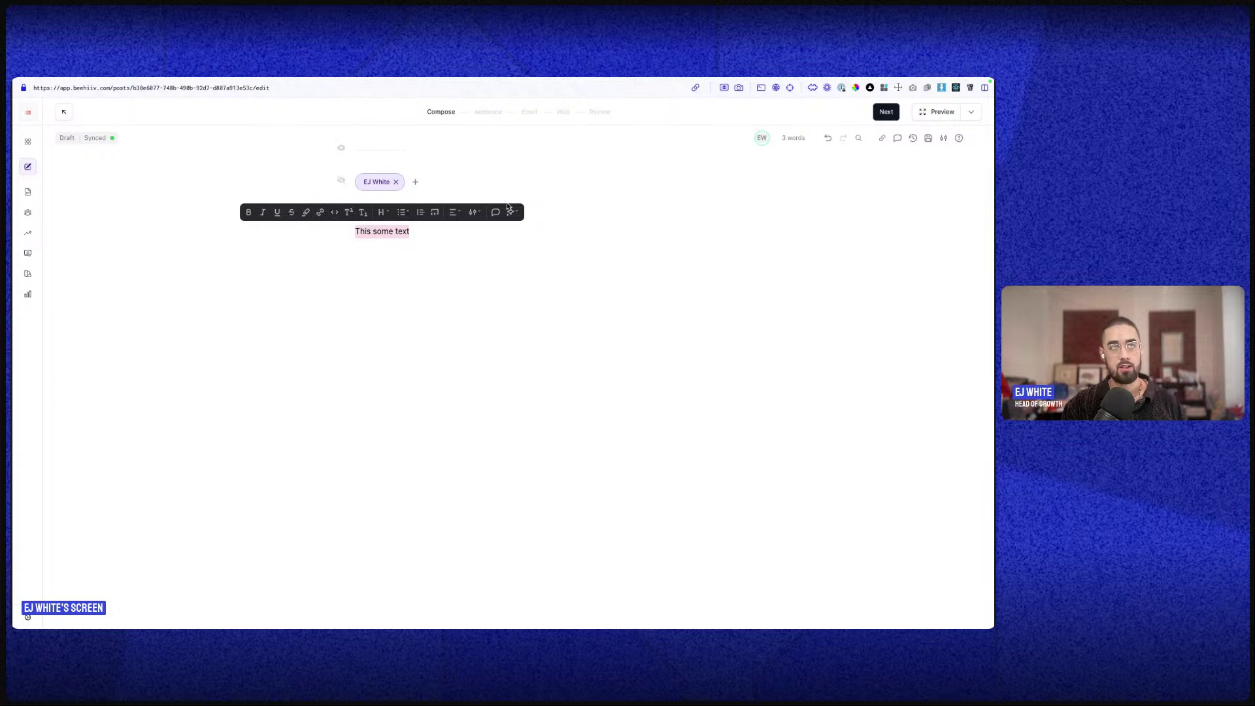
{"action": "left_click", "coordinate": [327, 231]}
{"action": "left_click", "coordinate": [340, 232]}
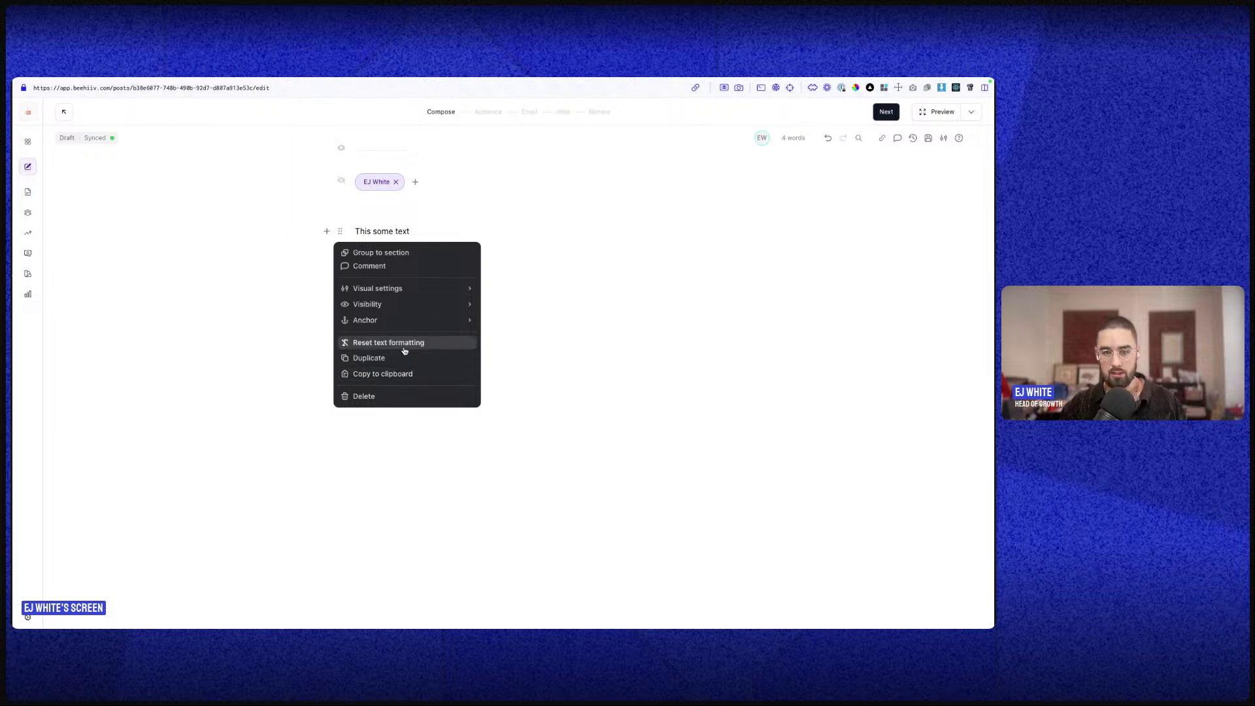
- Apply a font family override to the 'This some text' line and delete the slash line below it
{"action": "left_click", "coordinate": [510, 289]}
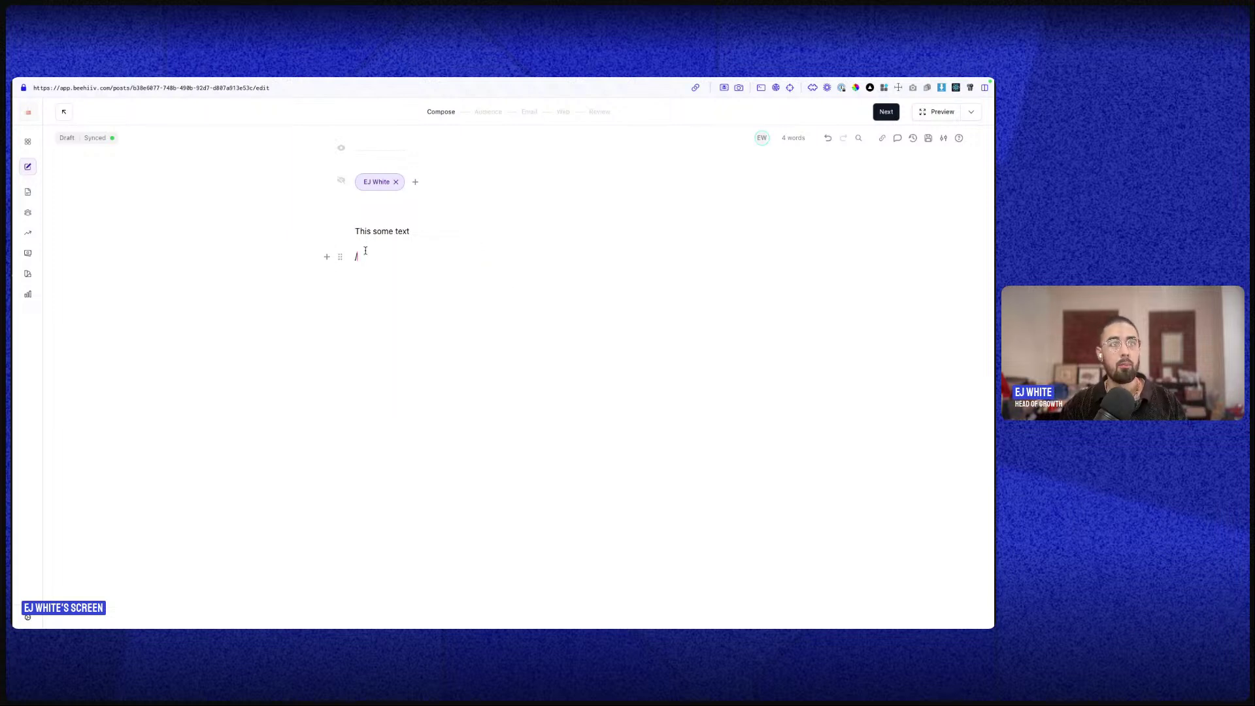
{"action": "double_click", "coordinate": [362, 230]}
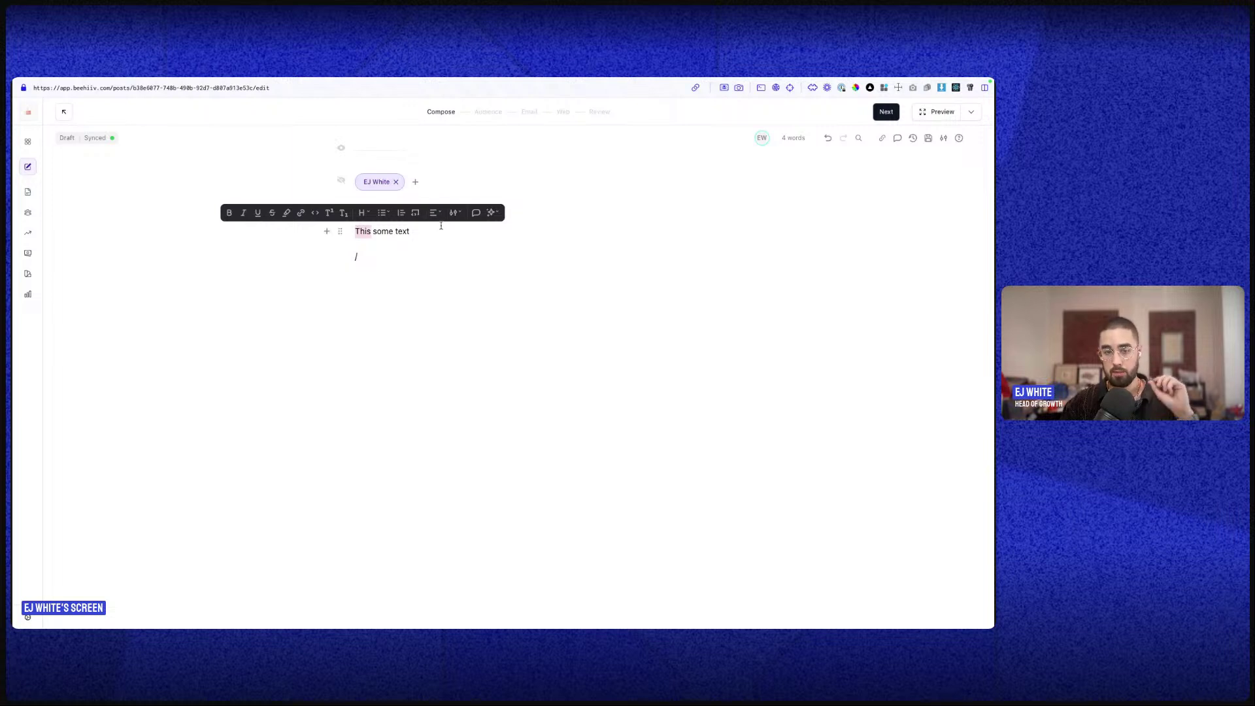
{"action": "triple_click", "coordinate": [384, 235]}
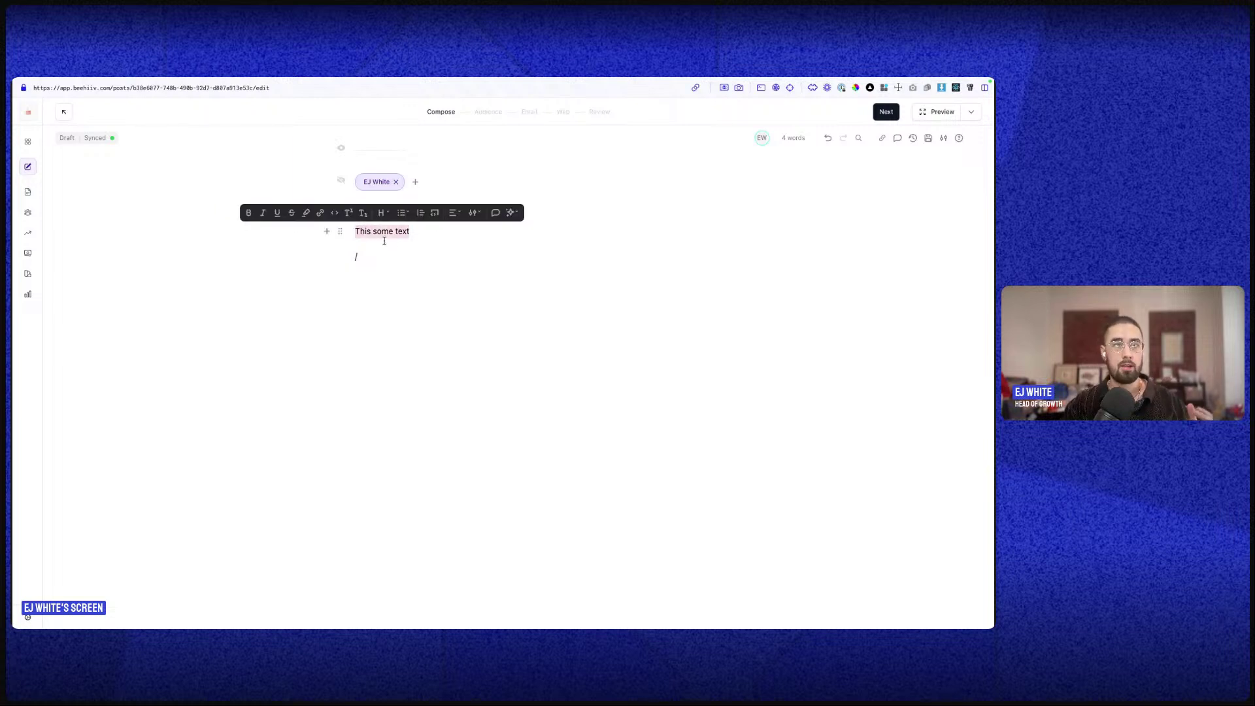
{"action": "left_click", "coordinate": [468, 219]}
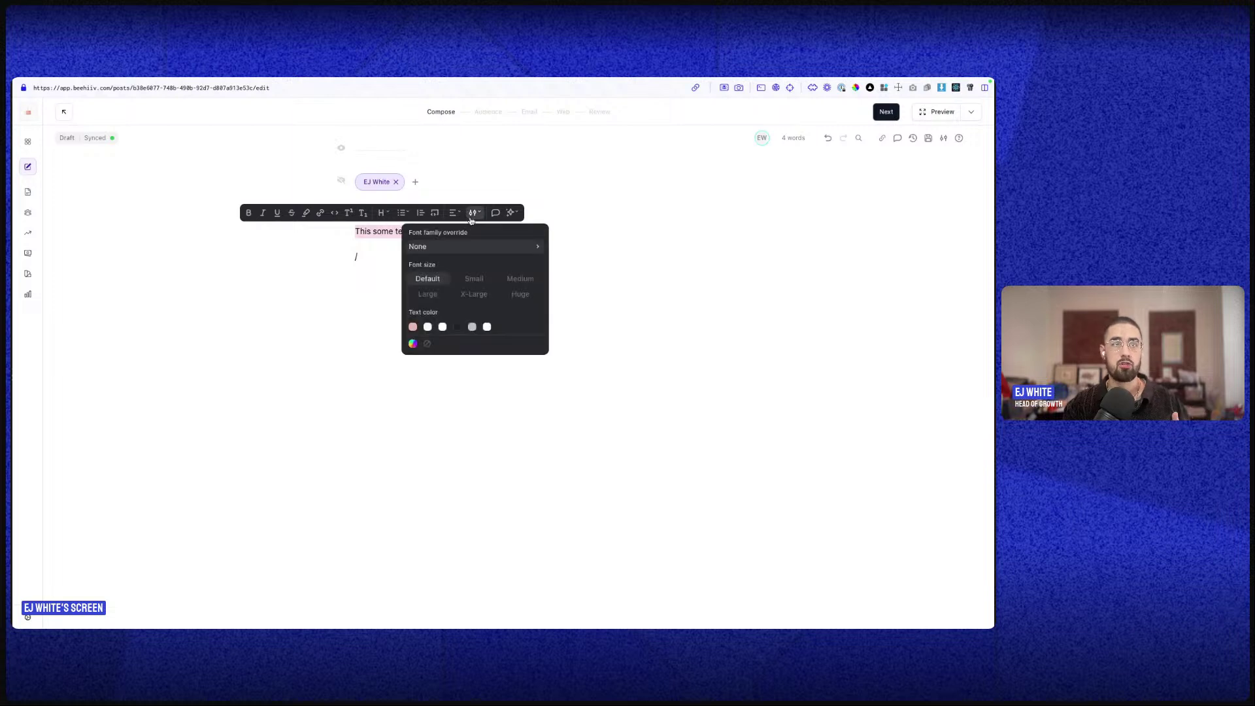
{"action": "left_click", "coordinate": [442, 252]}
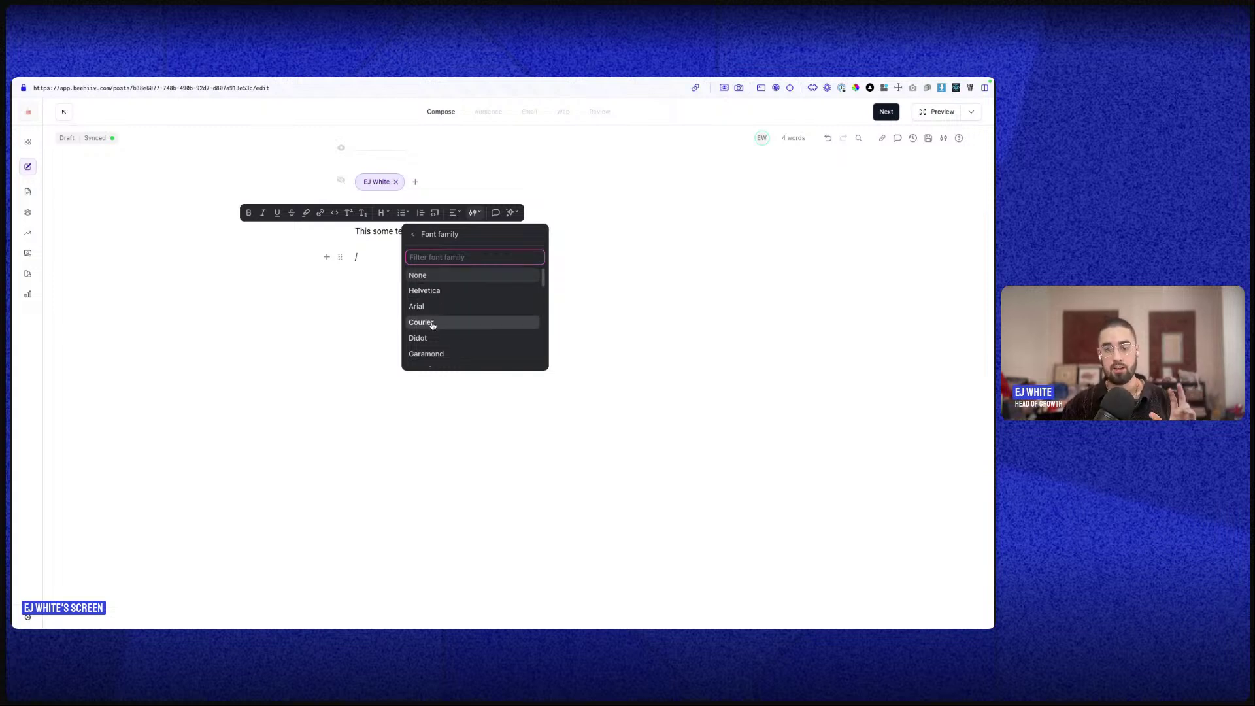
{"action": "left_click", "coordinate": [568, 290]}
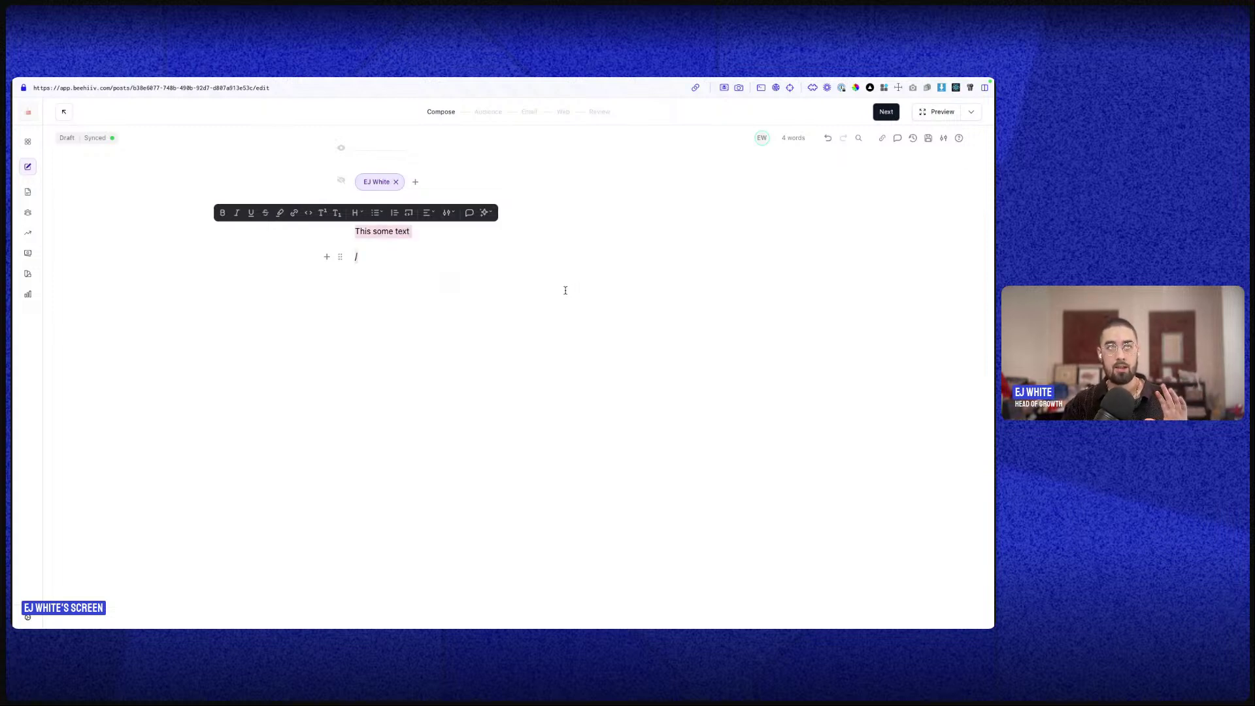
{"action": "key", "text": "BackSpace"}
{"action": "key", "text": "BackSpace"}
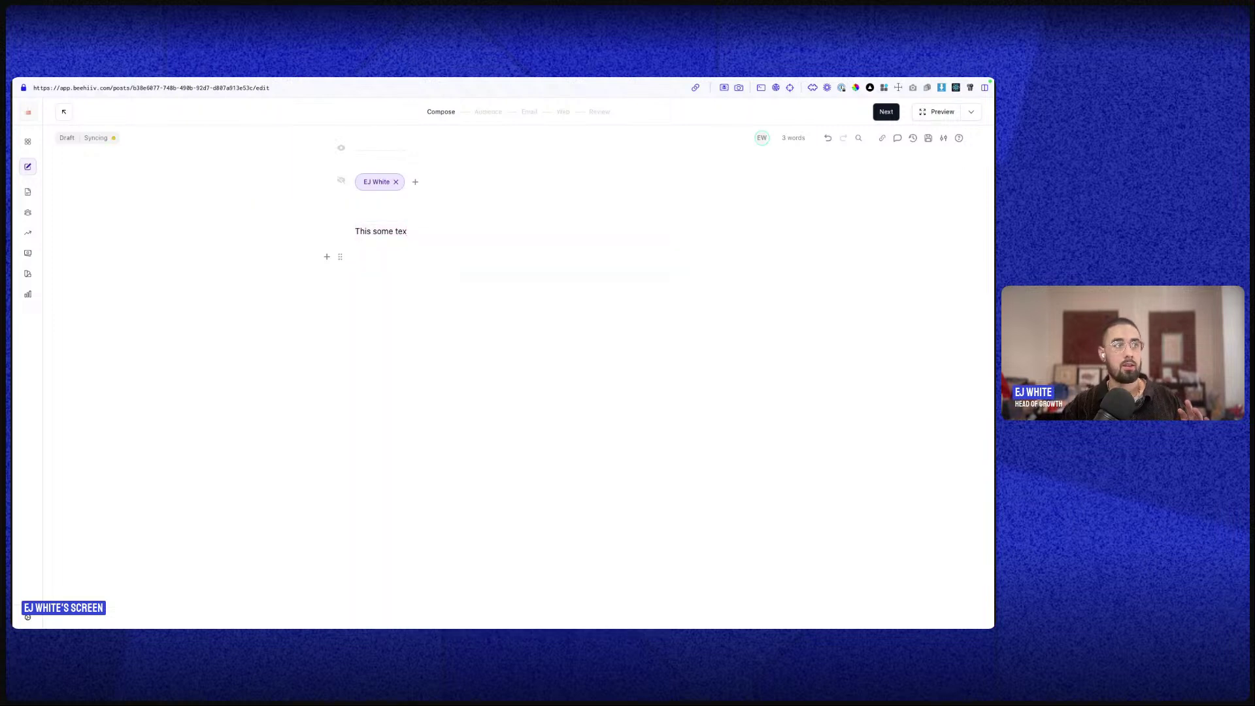
- Open the post theme editor from Design, scroll its Lorem ipsum preview, then exit
{"action": "mouse_move", "coordinate": [25, 275]}
{"action": "left_click", "coordinate": [66, 345]}
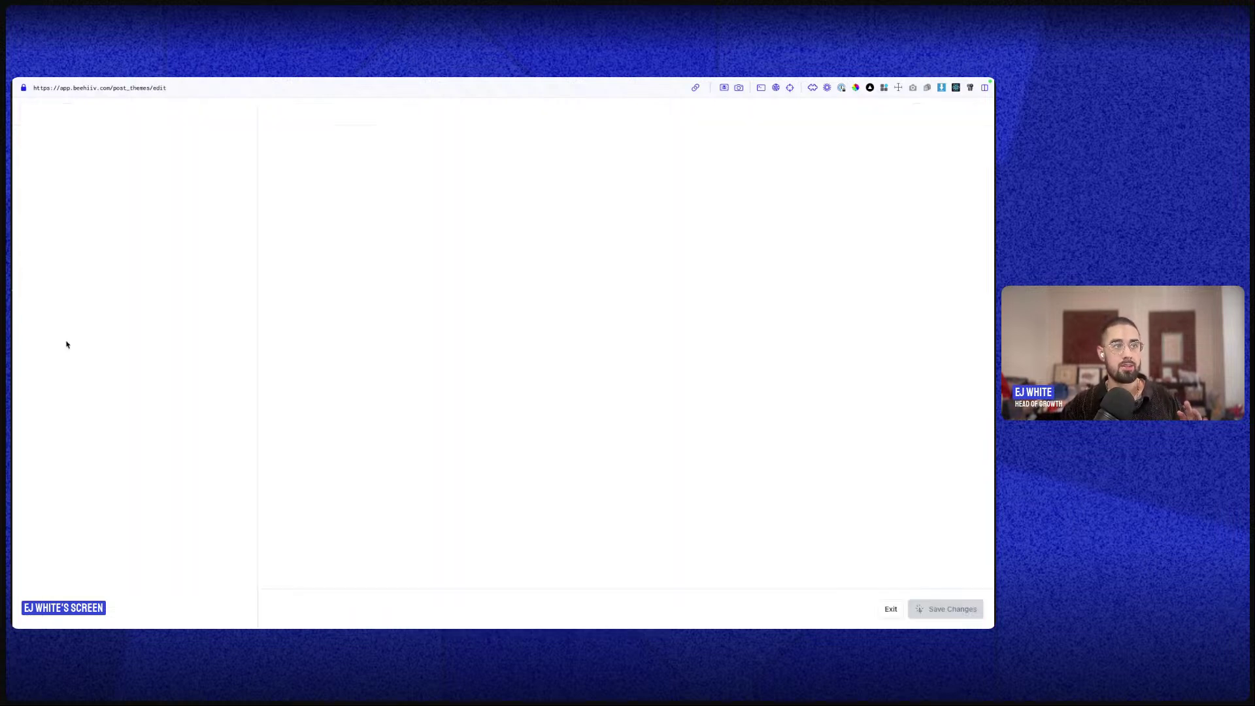
{"action": "scroll", "coordinate": [535, 505], "scroll_direction": "down", "scroll_amount": 5}
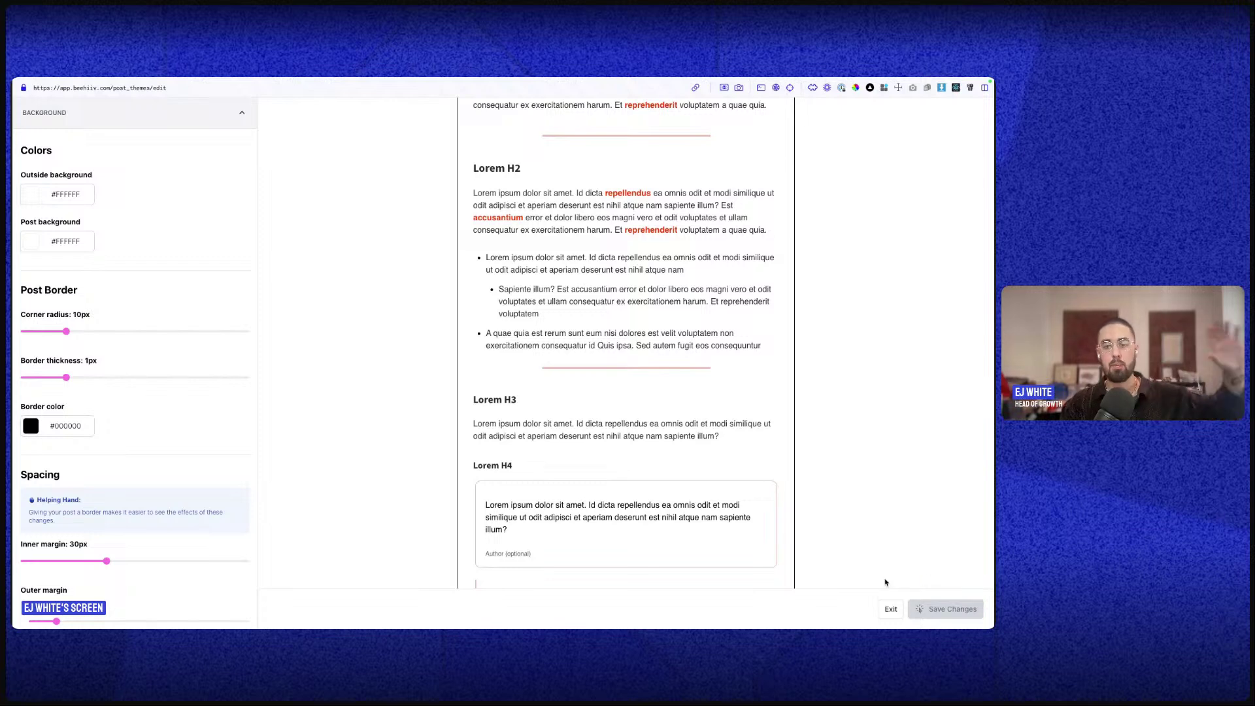
{"action": "scroll", "coordinate": [556, 422], "scroll_direction": "down", "scroll_amount": 3}
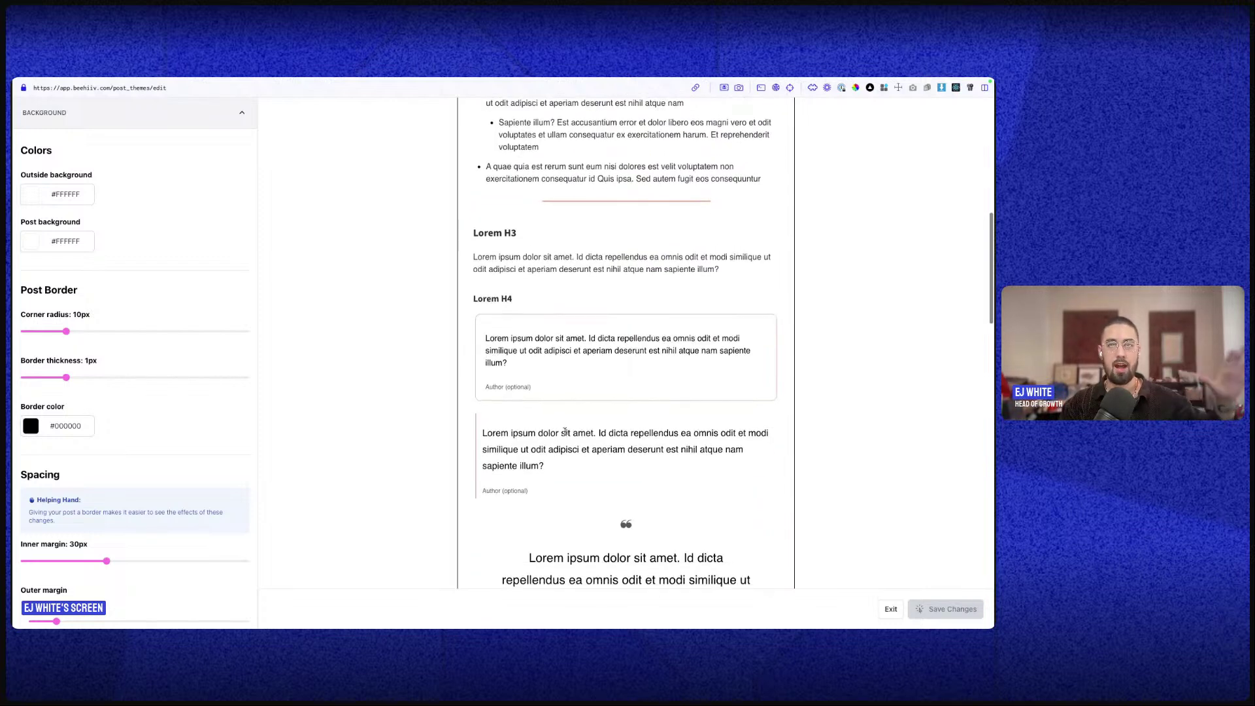
{"action": "scroll", "coordinate": [565, 431], "scroll_direction": "down", "scroll_amount": 5}
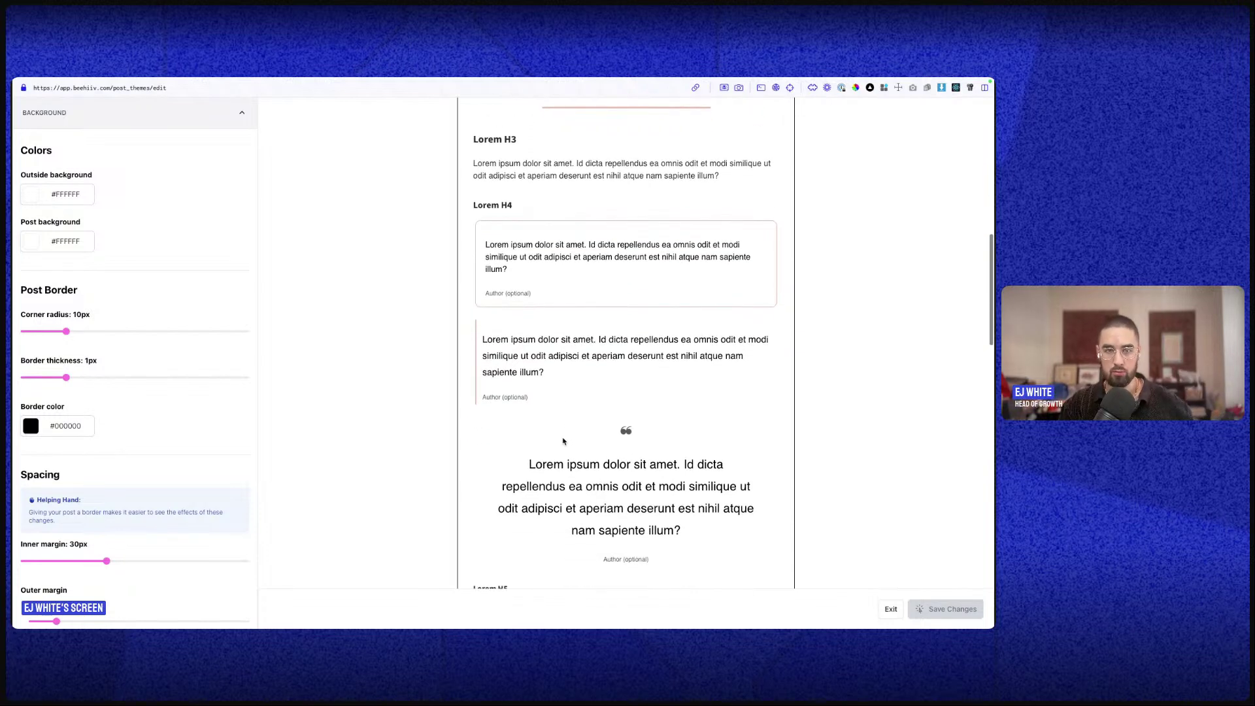
{"action": "scroll", "coordinate": [563, 441], "scroll_direction": "down", "scroll_amount": 3}
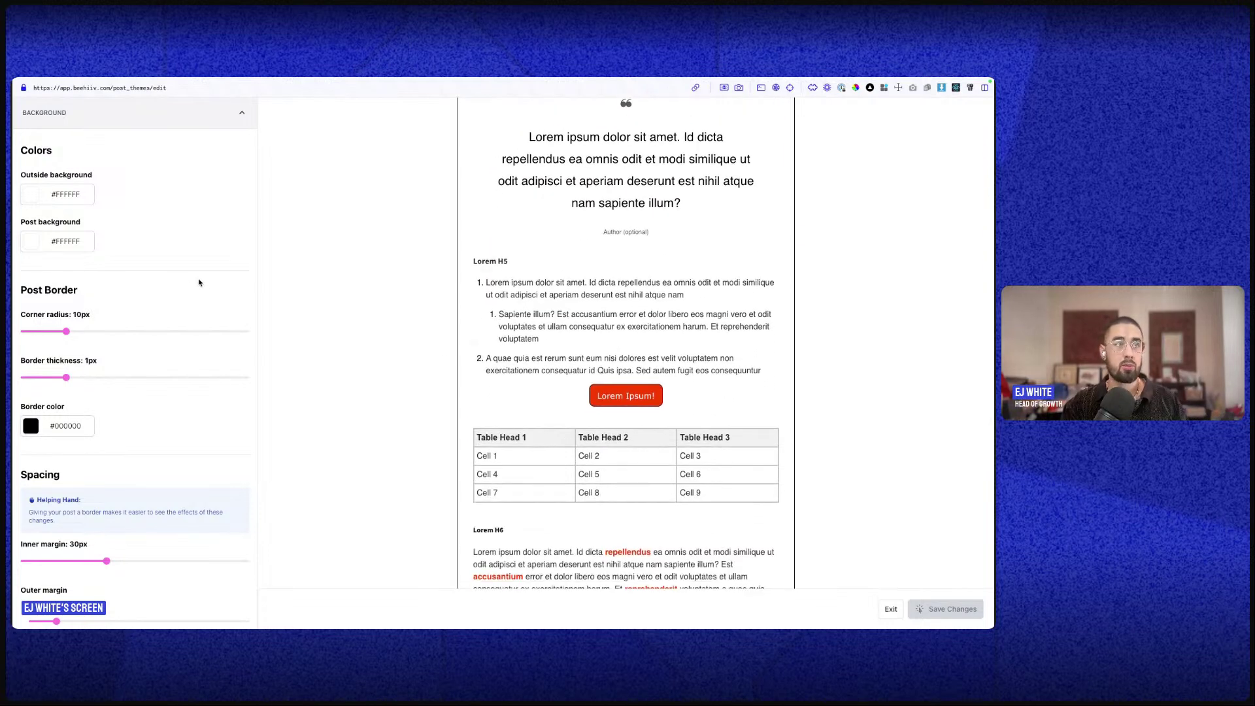
{"action": "scroll", "coordinate": [634, 268], "scroll_direction": "up", "scroll_amount": 20}
{"action": "scroll", "coordinate": [631, 279], "scroll_direction": "down", "scroll_amount": 1}
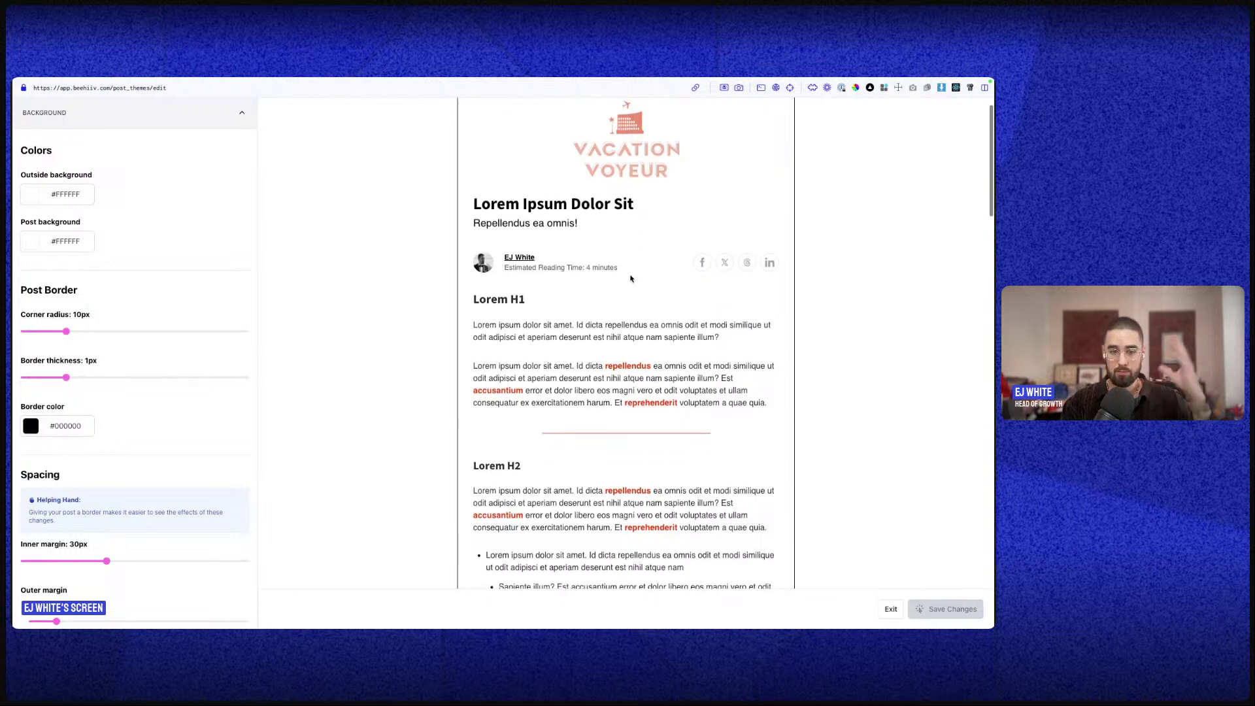
{"action": "scroll", "coordinate": [630, 279], "scroll_direction": "down", "scroll_amount": 4}
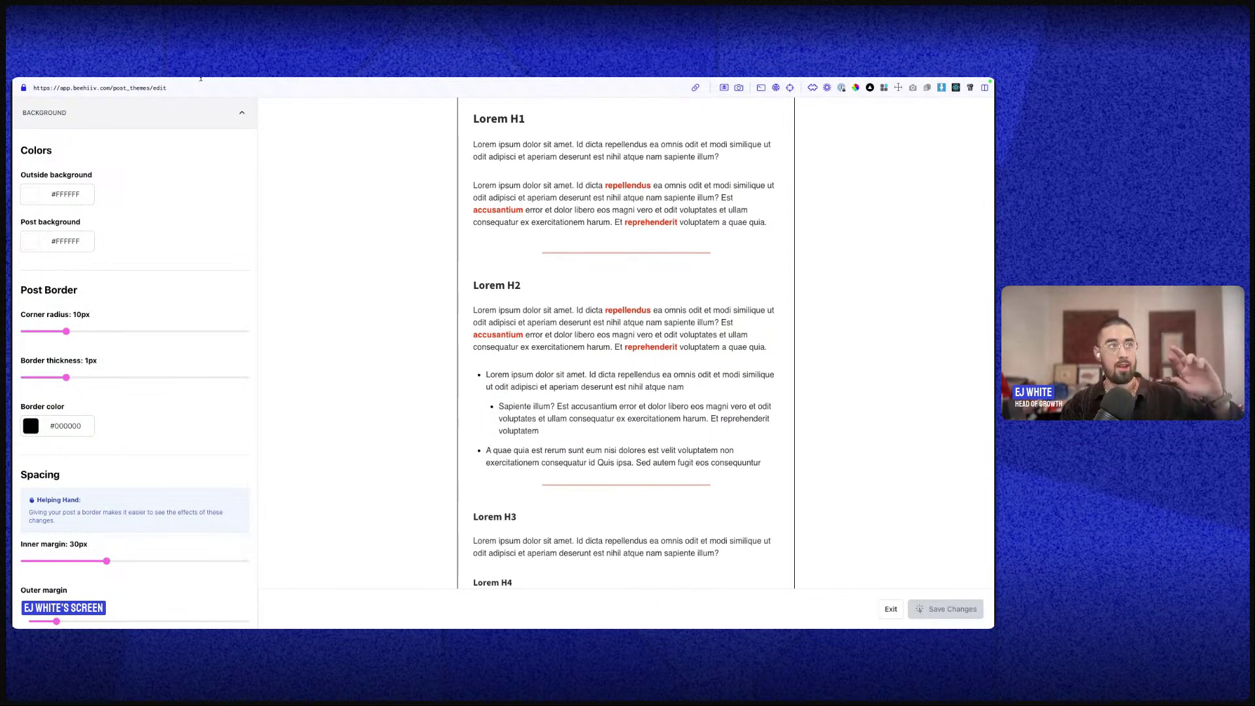
{"action": "left_click", "coordinate": [891, 609]}
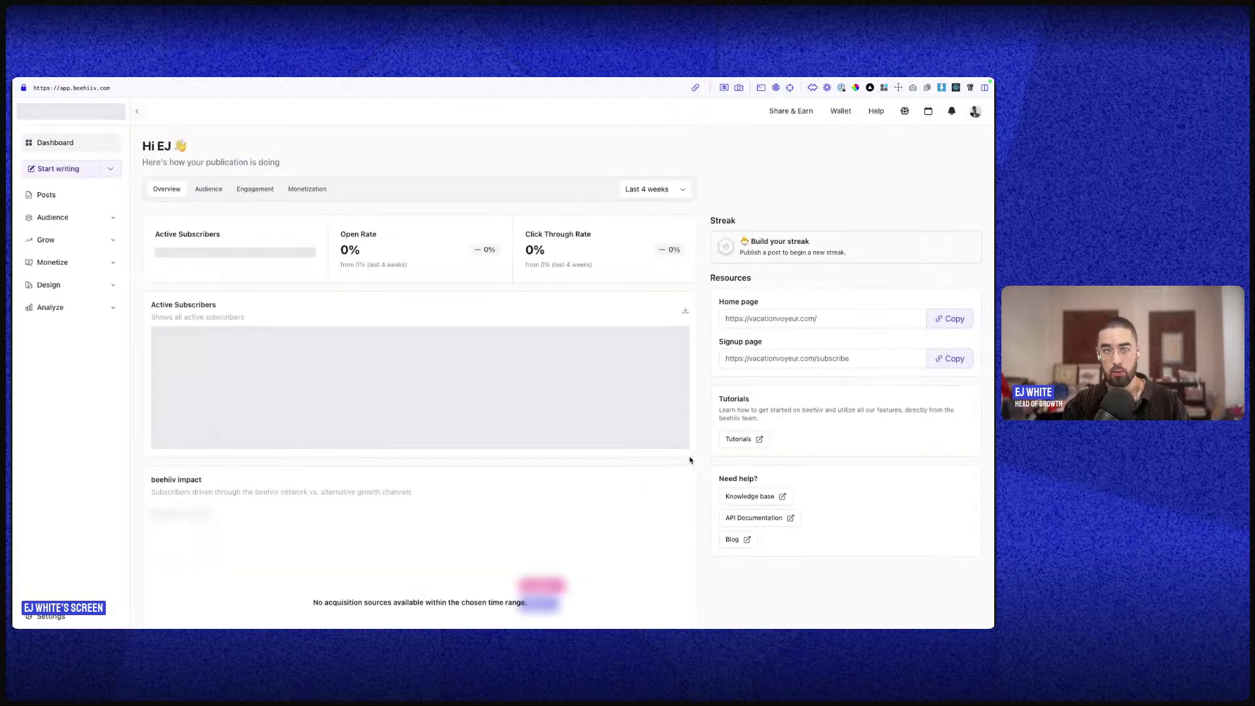
- Open the Les Airelles Courchevel post from the Posts list and scroll its email preview
{"action": "left_click", "coordinate": [82, 206]}
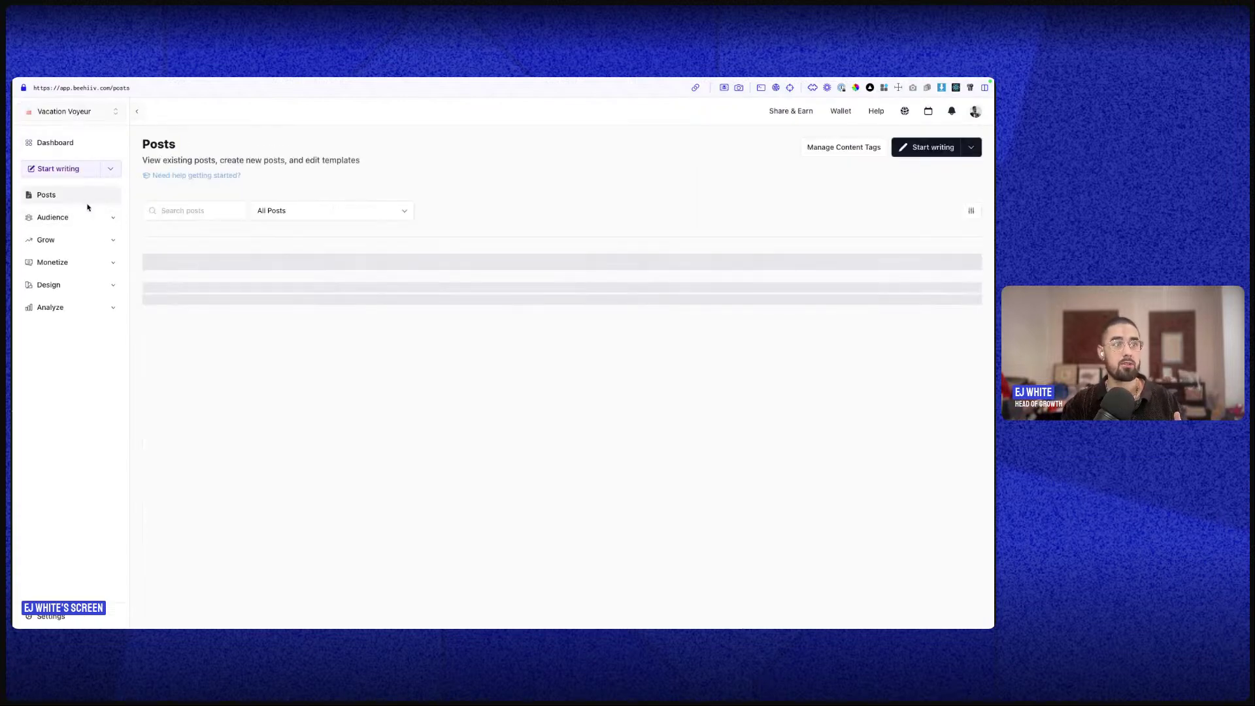
{"action": "scroll", "coordinate": [266, 408], "scroll_direction": "down", "scroll_amount": 5}
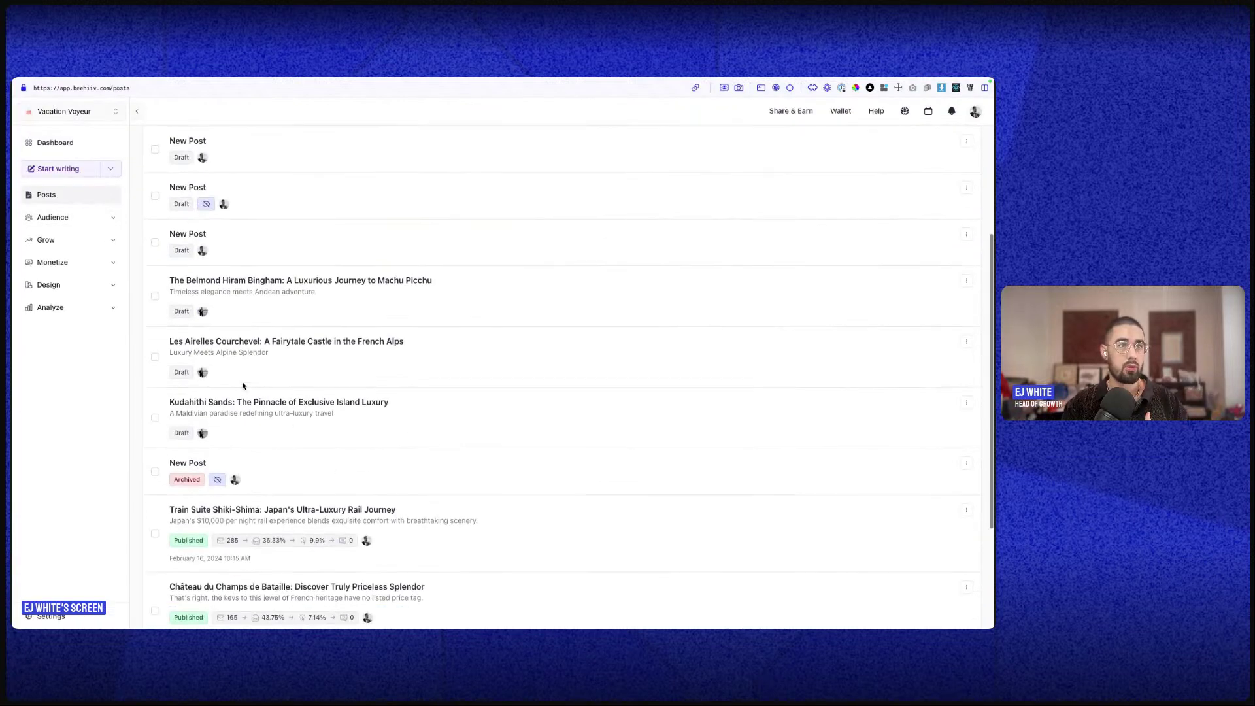
{"action": "left_click", "coordinate": [260, 216]}
{"action": "scroll", "coordinate": [700, 334], "scroll_direction": "down", "scroll_amount": 3}
{"action": "scroll", "coordinate": [700, 334], "scroll_direction": "down", "scroll_amount": 1}
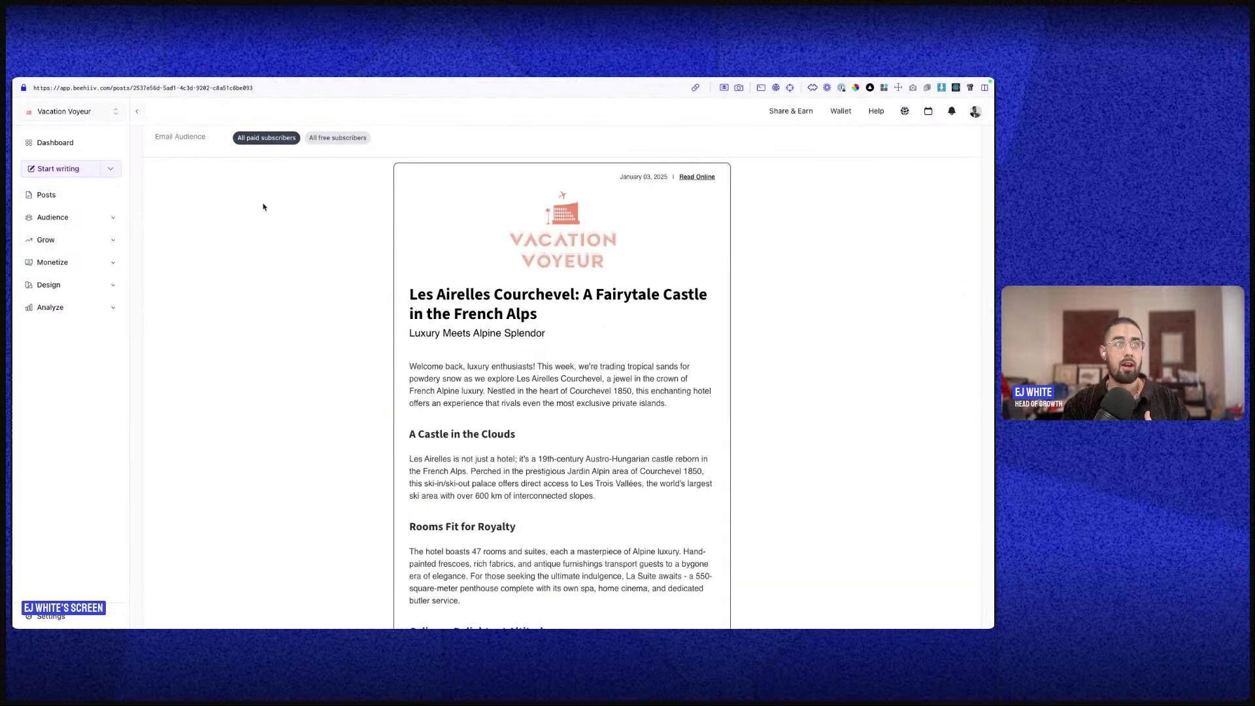
{"action": "scroll", "coordinate": [263, 207], "scroll_direction": "up", "scroll_amount": 4}
{"action": "scroll", "coordinate": [649, 507], "scroll_direction": "down", "scroll_amount": 10}
{"action": "scroll", "coordinate": [649, 507], "scroll_direction": "down", "scroll_amount": 15}
{"action": "scroll", "coordinate": [657, 425], "scroll_direction": "down", "scroll_amount": 8}
{"action": "scroll", "coordinate": [655, 426], "scroll_direction": "up", "scroll_amount": 15}
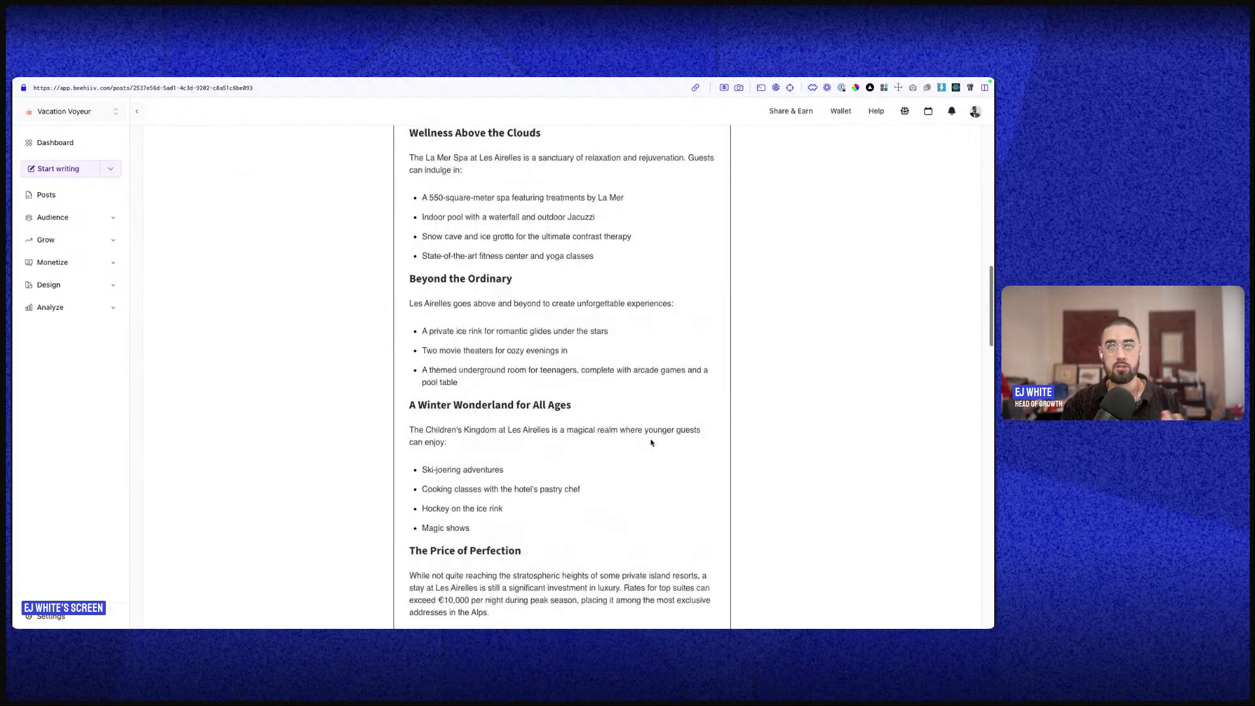
{"action": "scroll", "coordinate": [650, 443], "scroll_direction": "up", "scroll_amount": 10}
- Open the Les Airelles Courchevel post for editing and scroll through it
{"action": "left_click", "coordinate": [930, 189]}
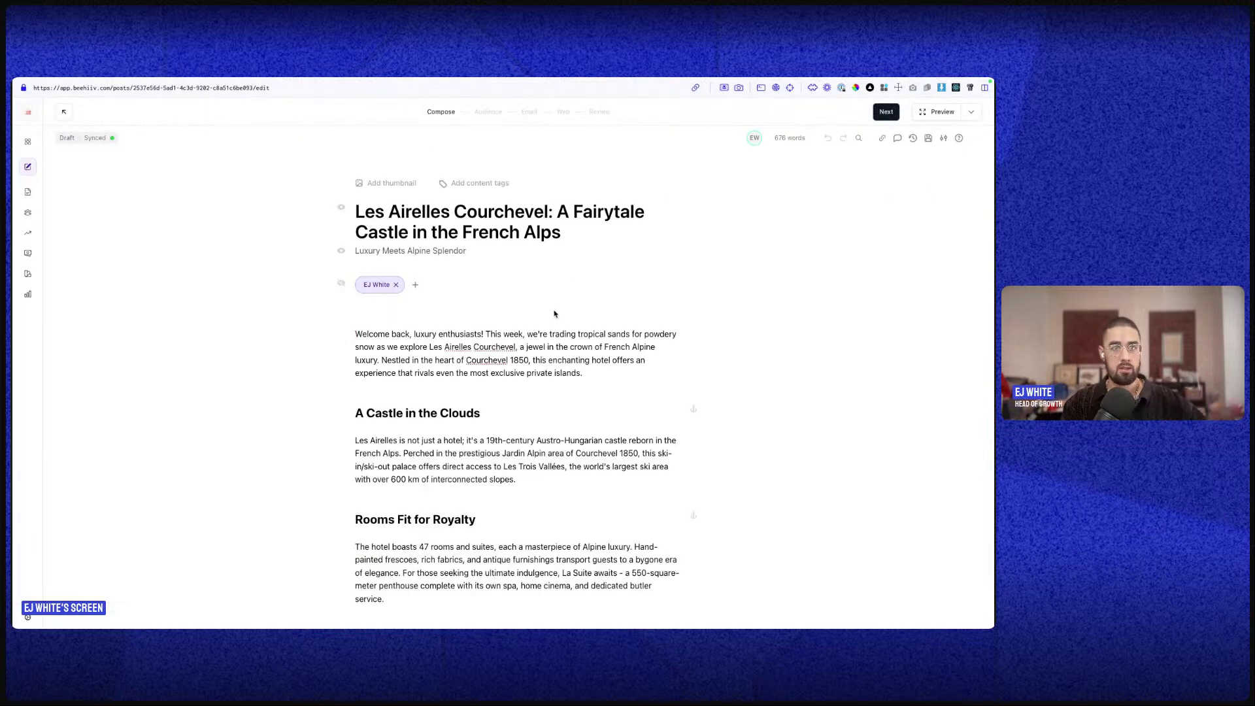
{"action": "scroll", "coordinate": [580, 288], "scroll_direction": "down", "scroll_amount": 3}
{"action": "scroll", "coordinate": [571, 342], "scroll_direction": "down", "scroll_amount": 10}
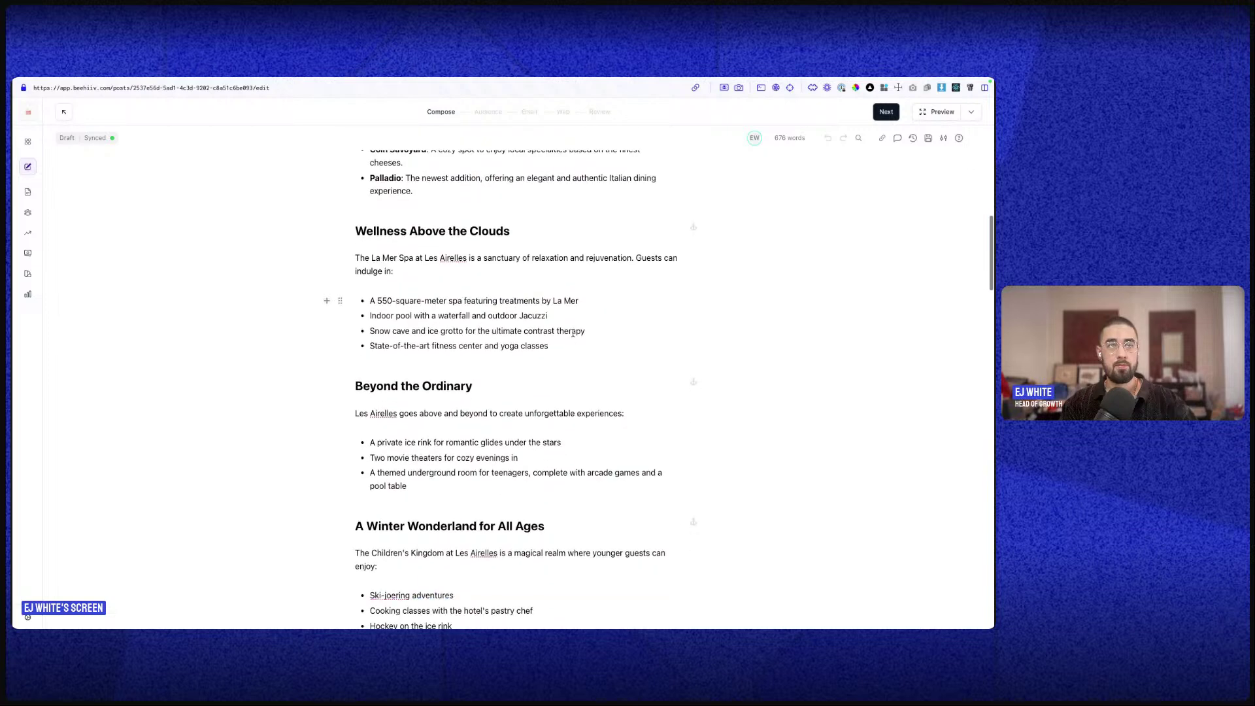
{"action": "scroll", "coordinate": [520, 323], "scroll_direction": "down", "scroll_amount": 1}
{"action": "scroll", "coordinate": [520, 324], "scroll_direction": "down", "scroll_amount": 1}
{"action": "left_click", "coordinate": [923, 114]}
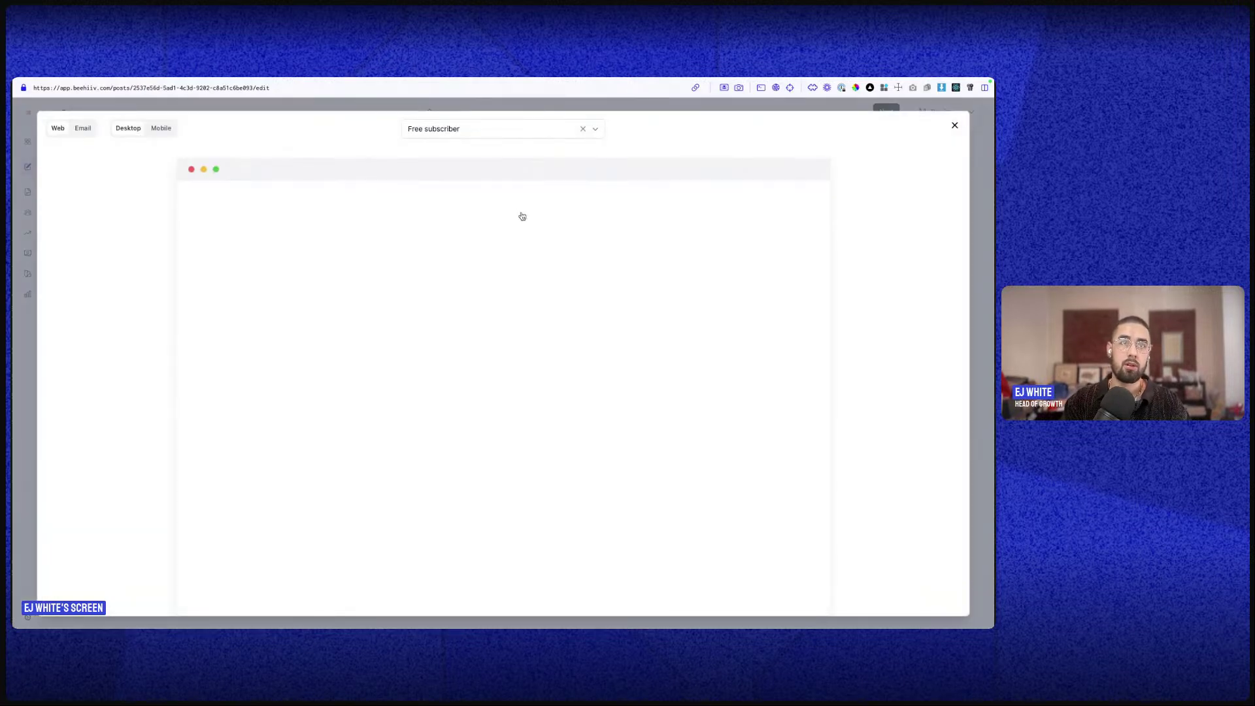
{"action": "left_click", "coordinate": [954, 126]}
{"action": "left_click", "coordinate": [924, 114]}
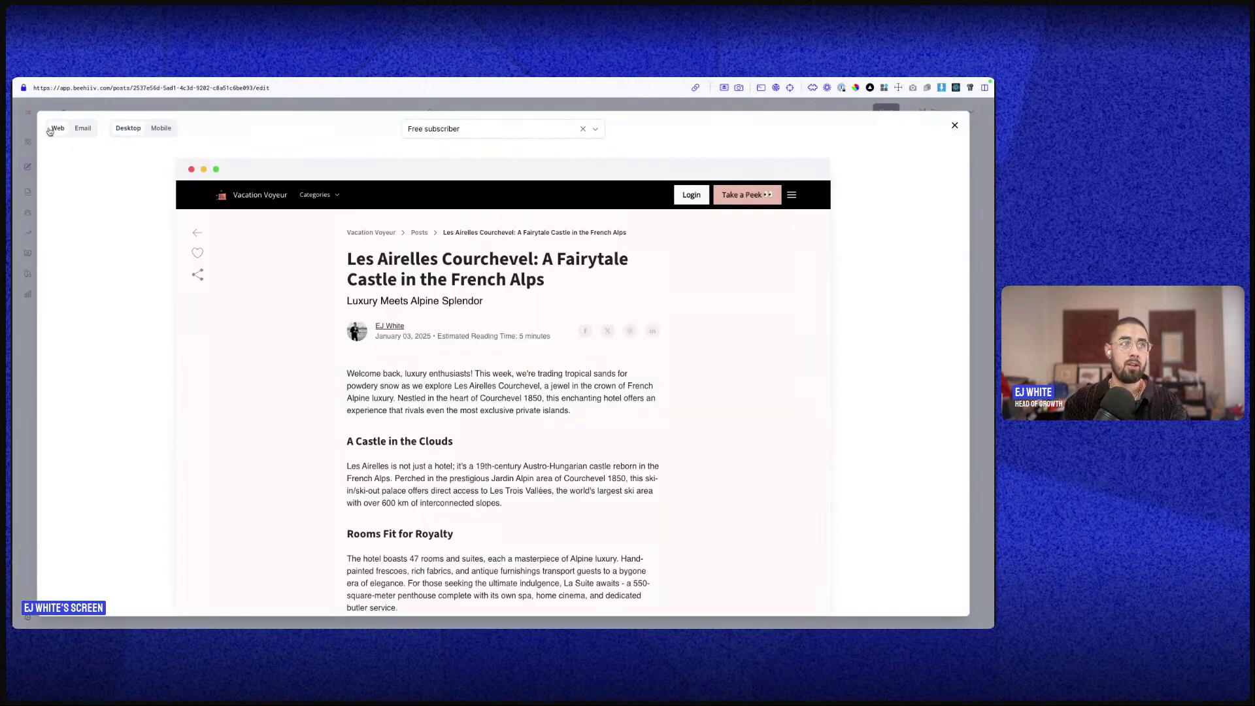
{"action": "left_click", "coordinate": [80, 130]}
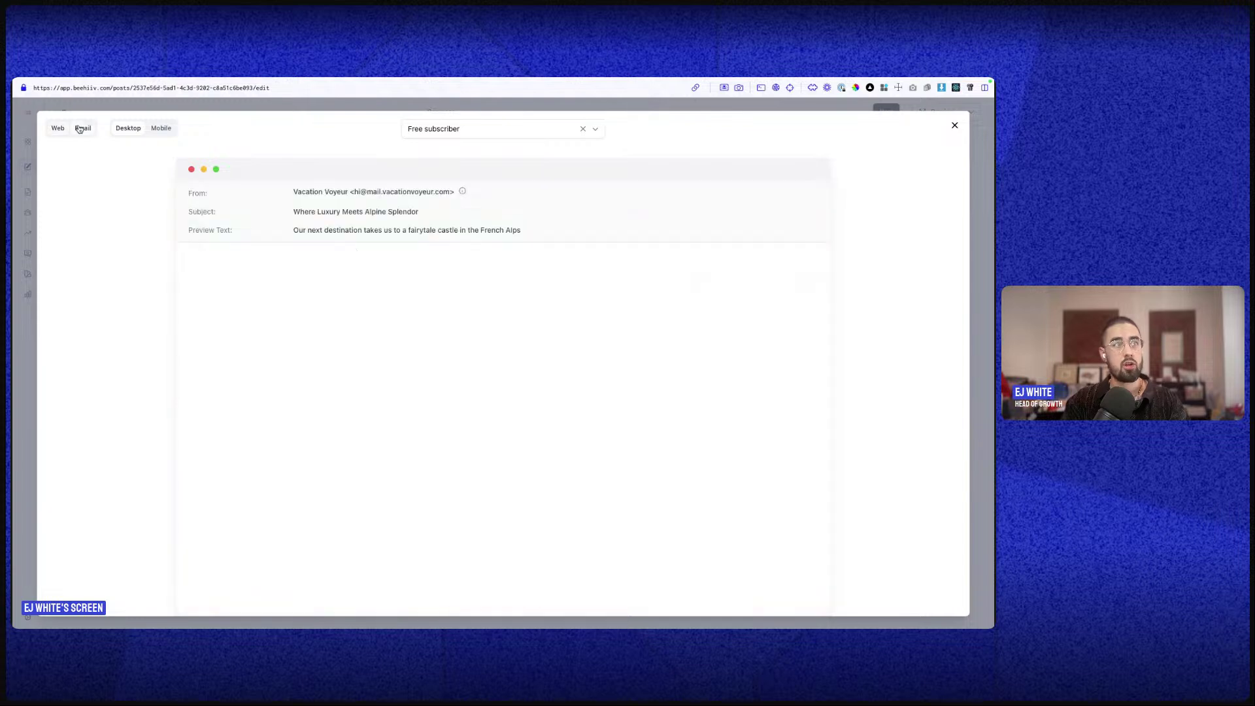
{"action": "left_click", "coordinate": [57, 128]}
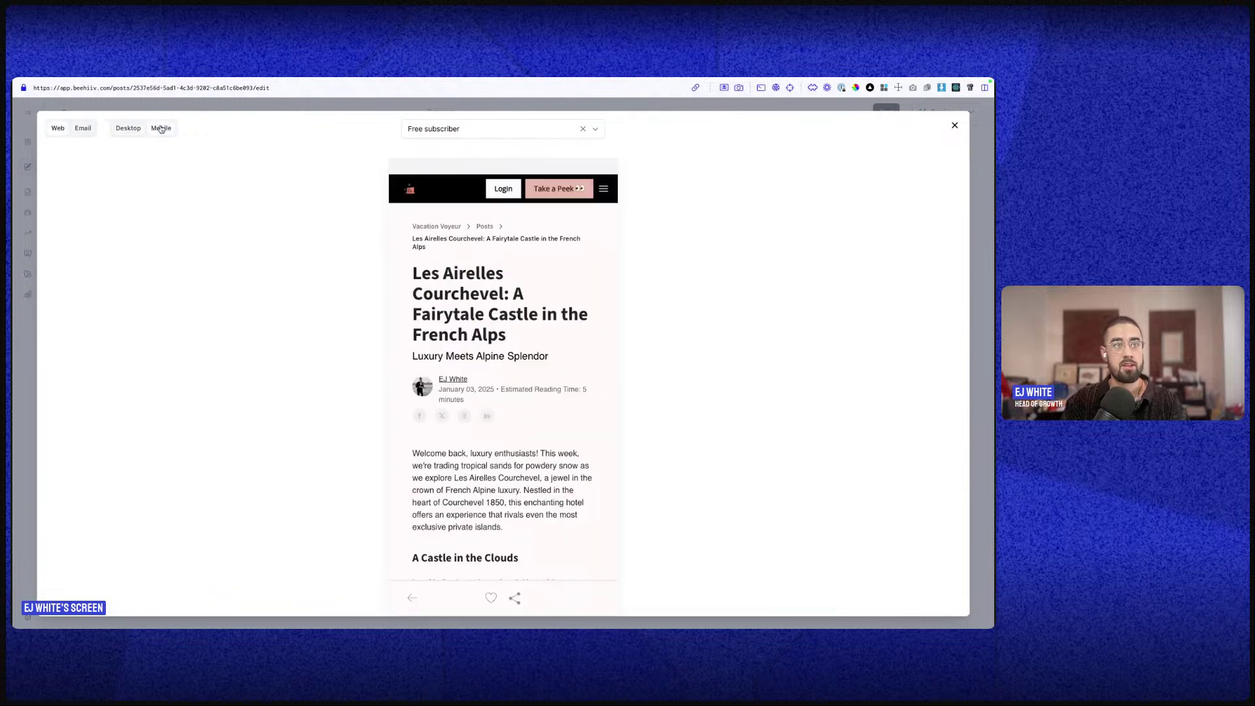
{"action": "left_click", "coordinate": [82, 131]}
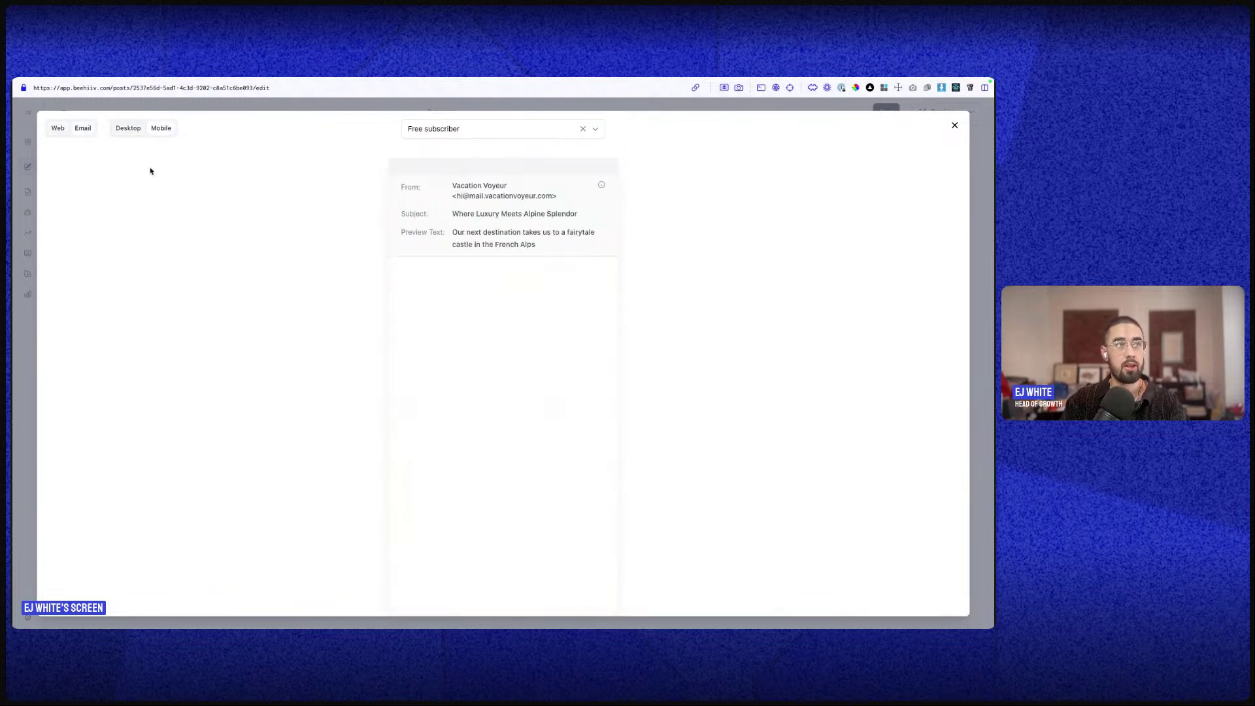
{"action": "scroll", "coordinate": [453, 479], "scroll_direction": "down", "scroll_amount": 20}
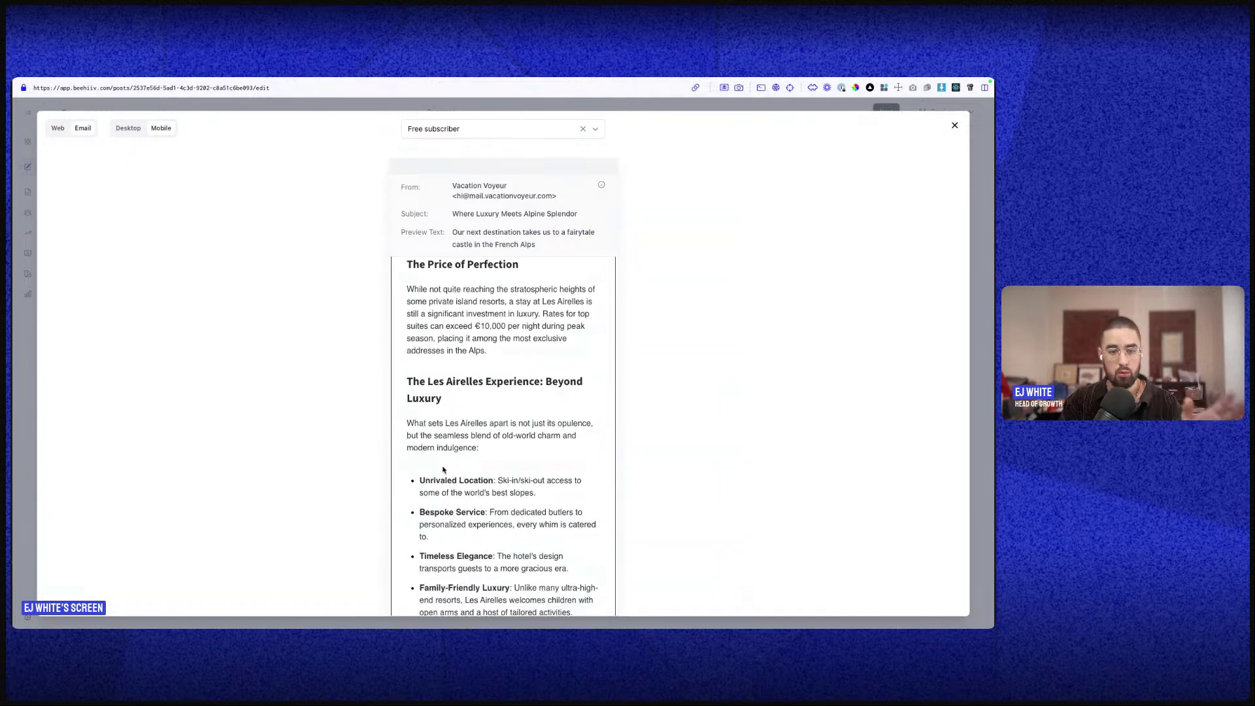
{"action": "scroll", "coordinate": [534, 518], "scroll_direction": "down", "scroll_amount": 15}
{"action": "scroll", "coordinate": [534, 518], "scroll_direction": "down", "scroll_amount": 10}
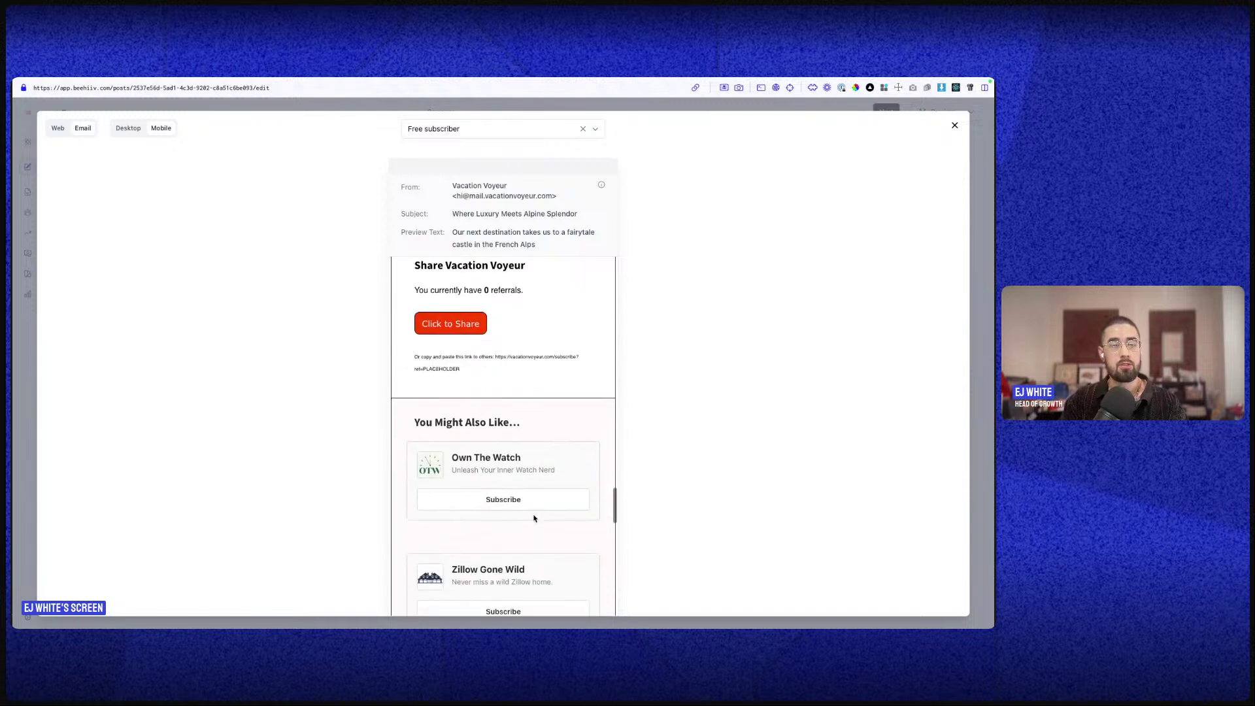
{"action": "scroll", "coordinate": [534, 519], "scroll_direction": "up", "scroll_amount": 2}
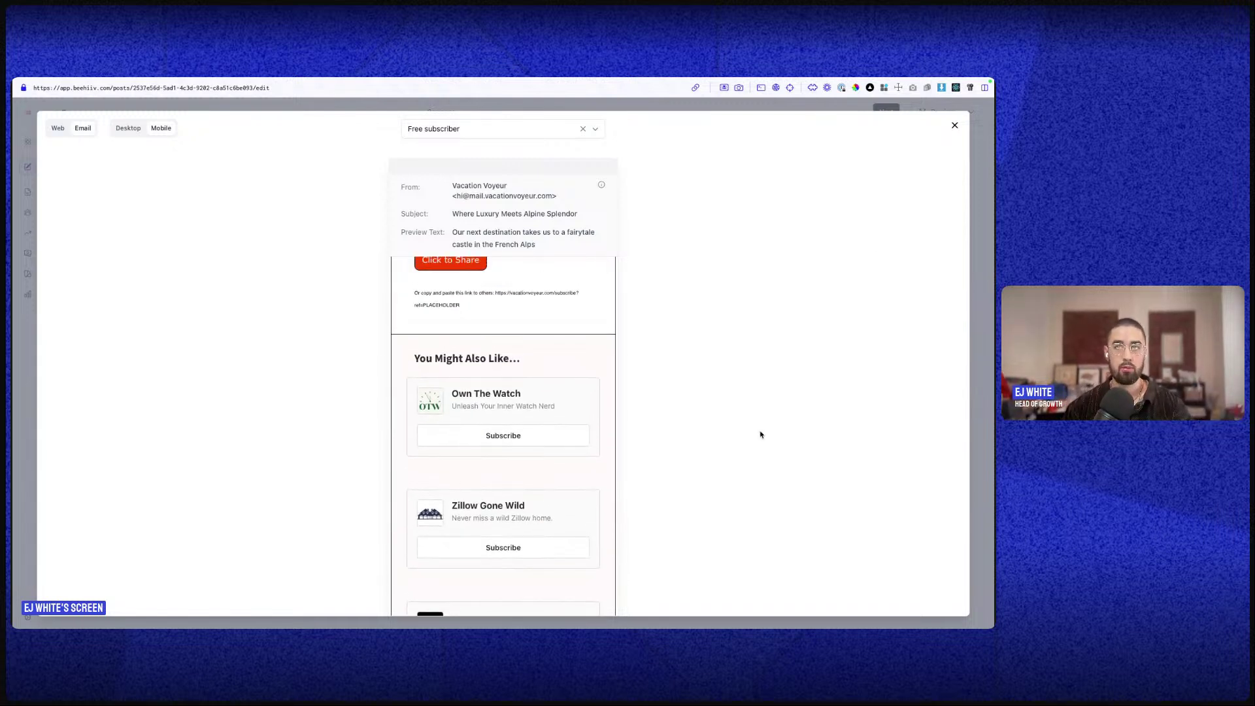
{"action": "left_click", "coordinate": [954, 125]}
{"action": "scroll", "coordinate": [502, 330], "scroll_direction": "down", "scroll_amount": 2}
{"action": "scroll", "coordinate": [502, 330], "scroll_direction": "down", "scroll_amount": 6}
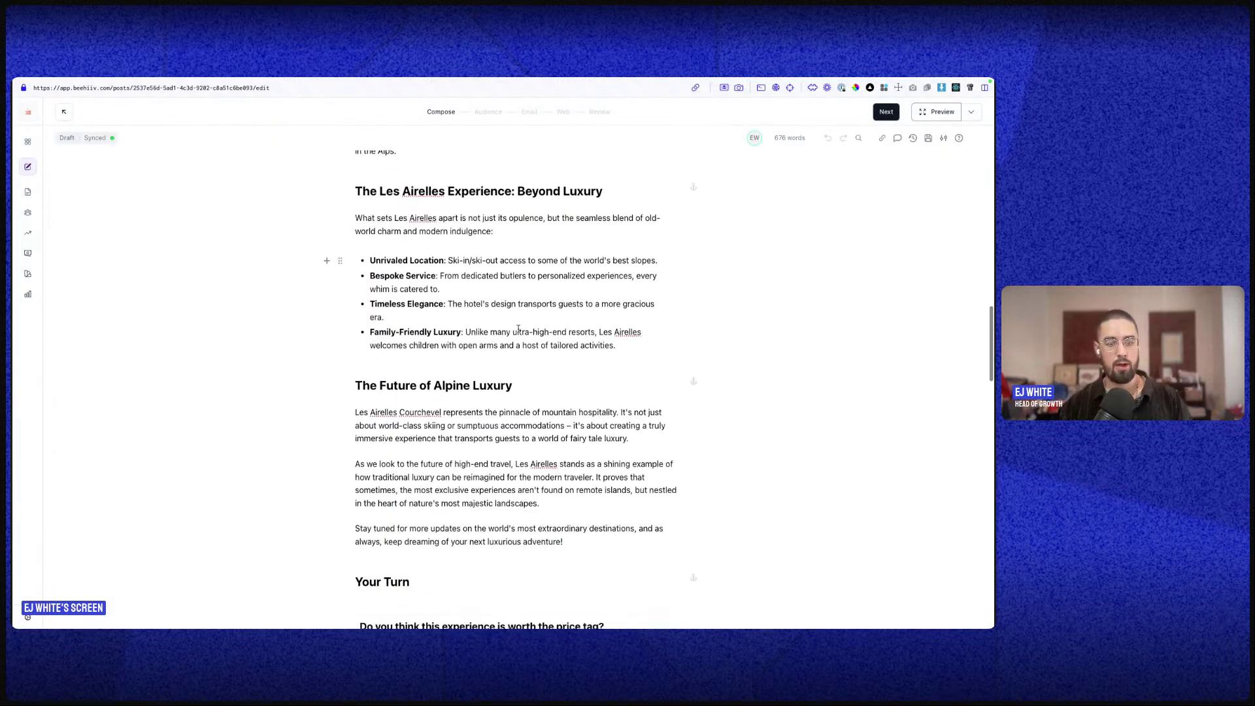
{"action": "left_click", "coordinate": [364, 374]}
{"action": "scroll", "coordinate": [490, 397], "scroll_direction": "down", "scroll_amount": 4}
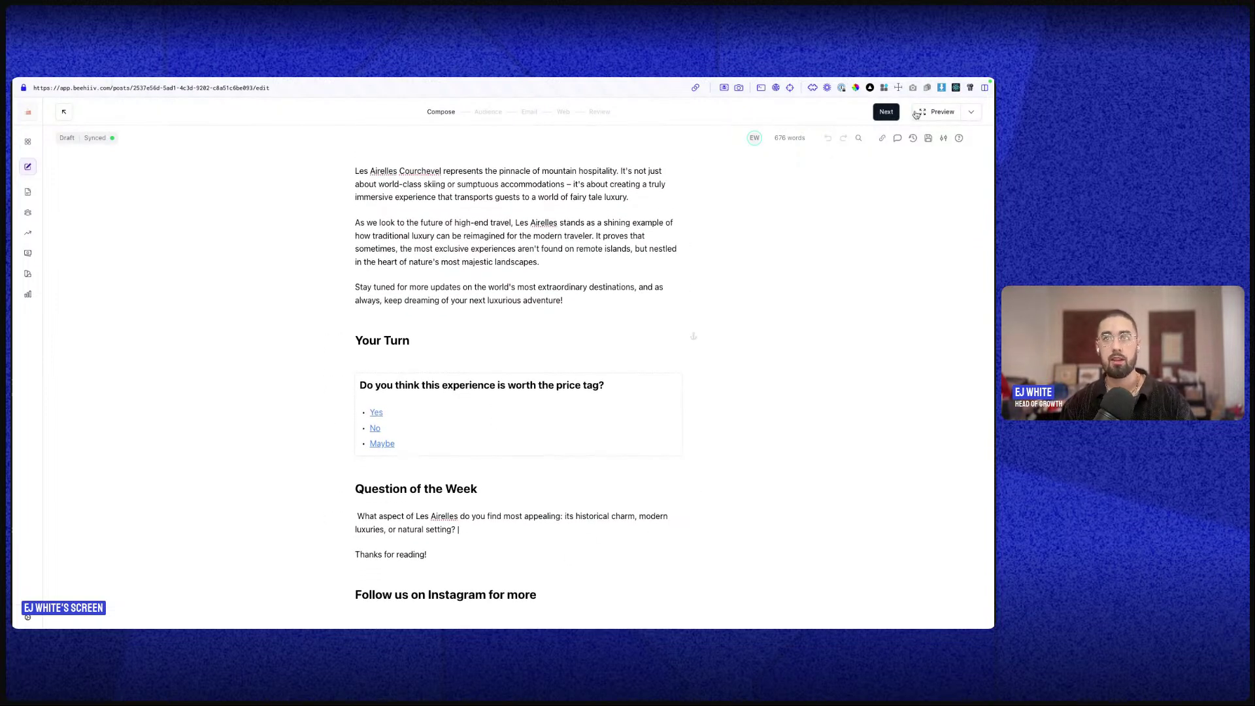
{"action": "scroll", "coordinate": [689, 343], "scroll_direction": "up", "scroll_amount": 20}
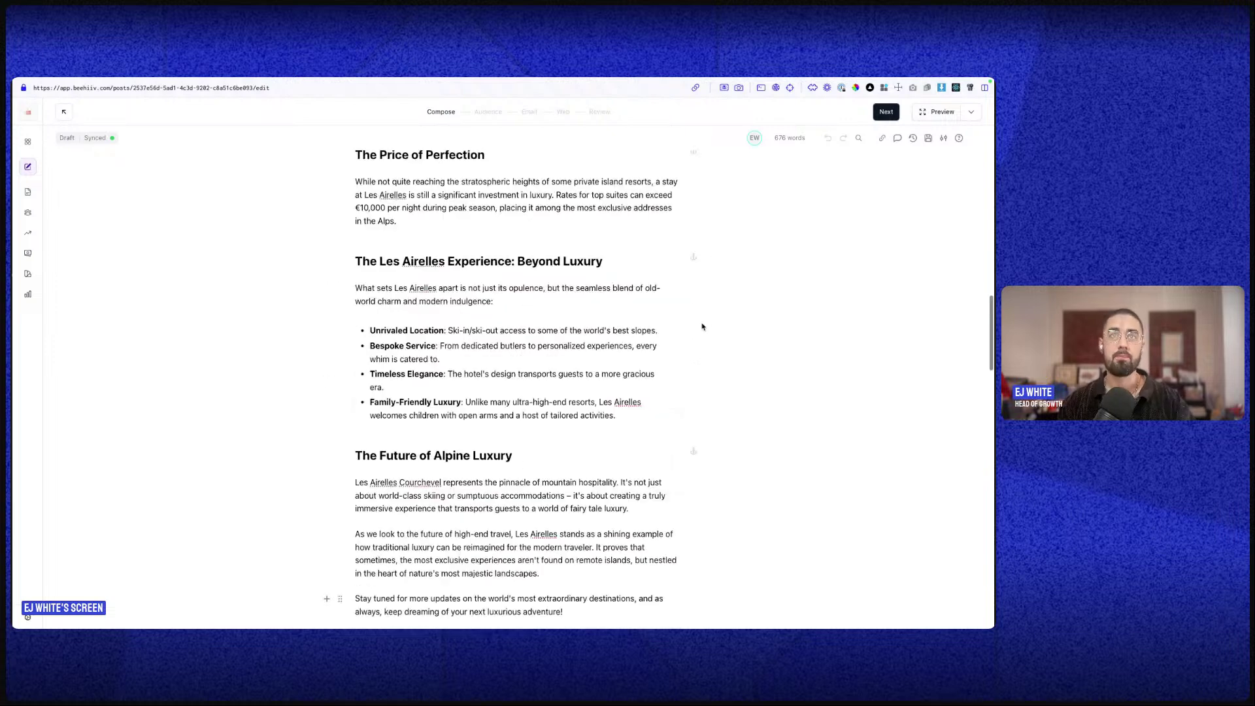
{"action": "scroll", "coordinate": [514, 380], "scroll_direction": "down", "scroll_amount": 1}
{"action": "scroll", "coordinate": [513, 381], "scroll_direction": "up", "scroll_amount": 1}
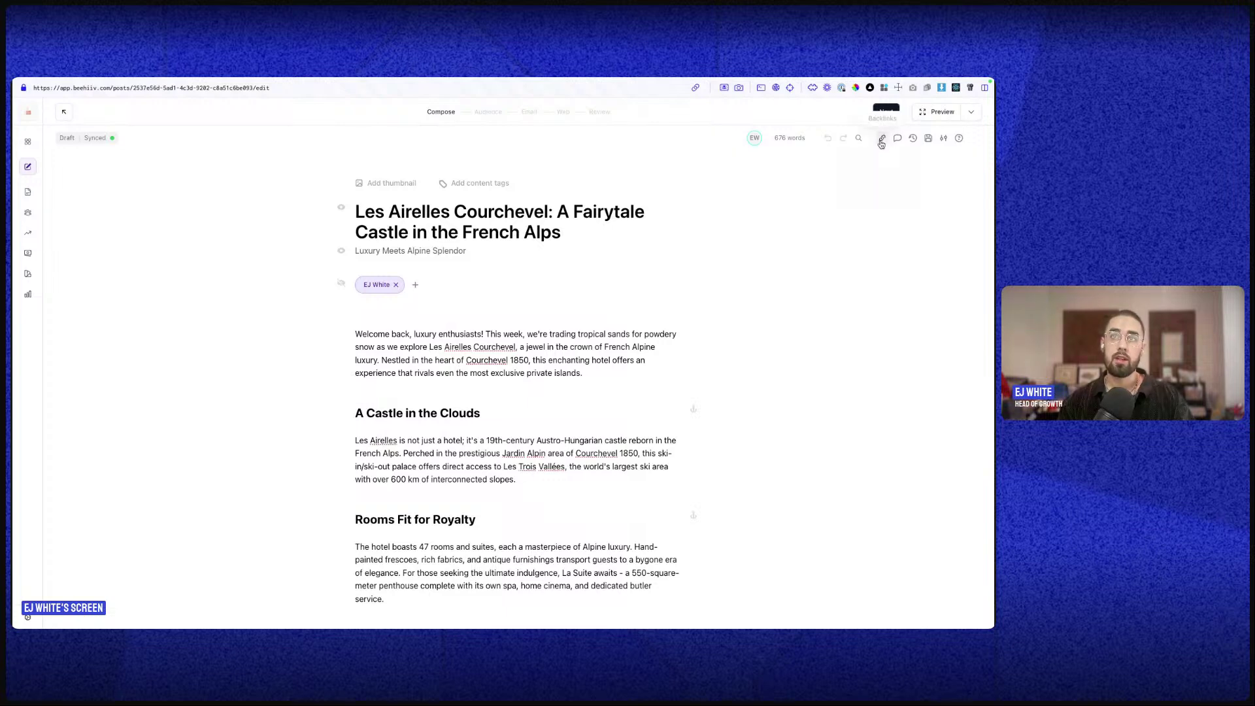
{"action": "scroll", "coordinate": [670, 307], "scroll_direction": "down", "scroll_amount": 10}
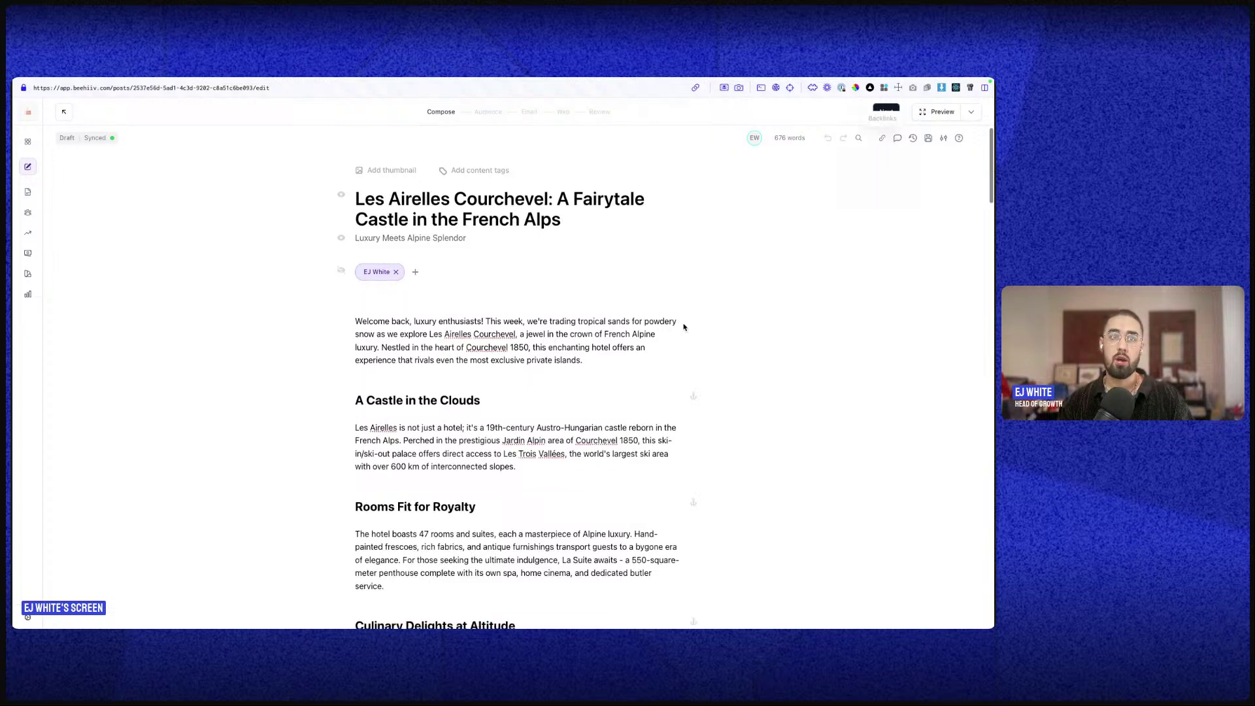
{"action": "scroll", "coordinate": [670, 307], "scroll_direction": "down", "scroll_amount": 15}
- With Backlinks shown, insert a [[ link to the Sailing Yacht Octopus post below the feedback poll
{"action": "left_click", "coordinate": [491, 442]}
{"action": "left_click", "coordinate": [881, 138]}
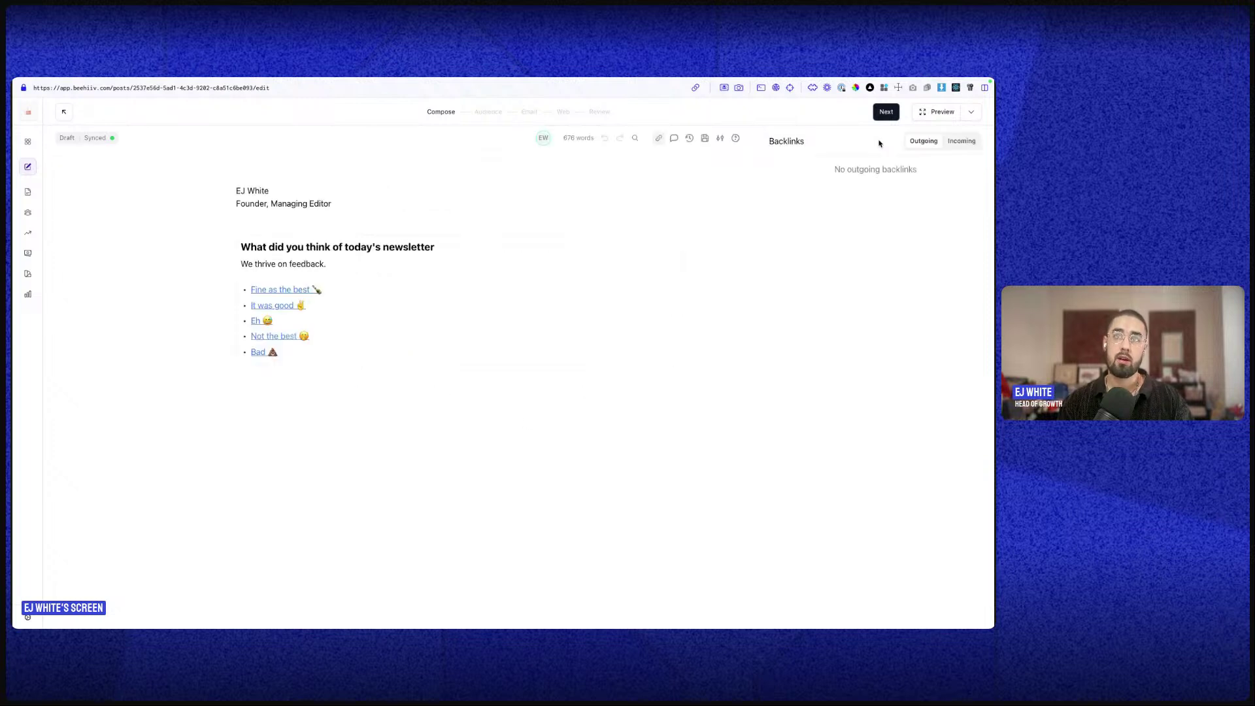
{"action": "left_click", "coordinate": [308, 382]}
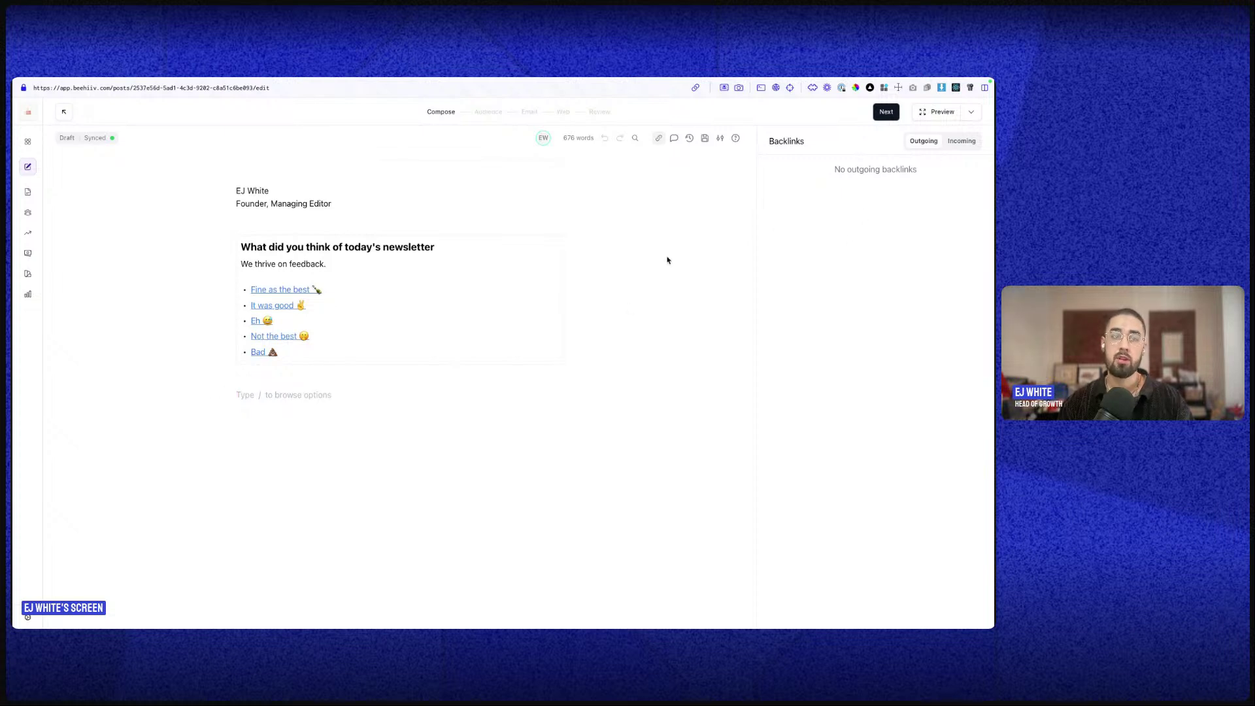
{"action": "type", "text": "[["}
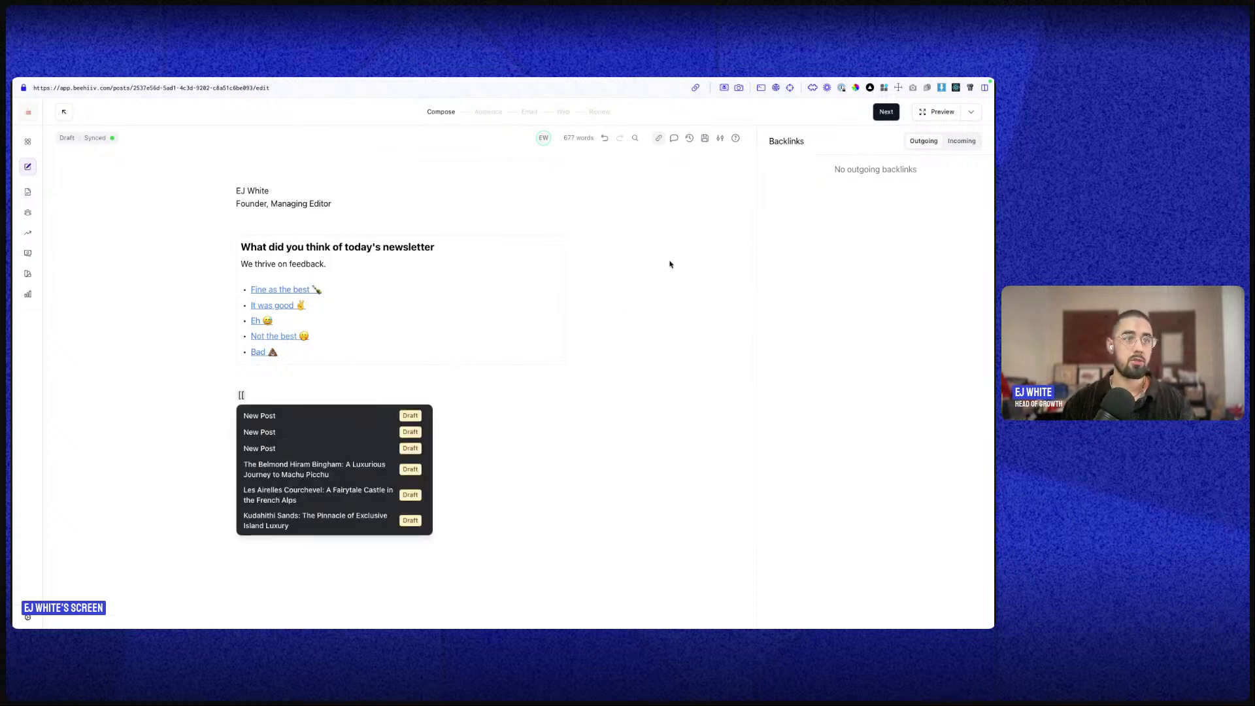
{"action": "scroll", "coordinate": [287, 487], "scroll_direction": "down", "scroll_amount": 5}
{"action": "left_click", "coordinate": [295, 473]}
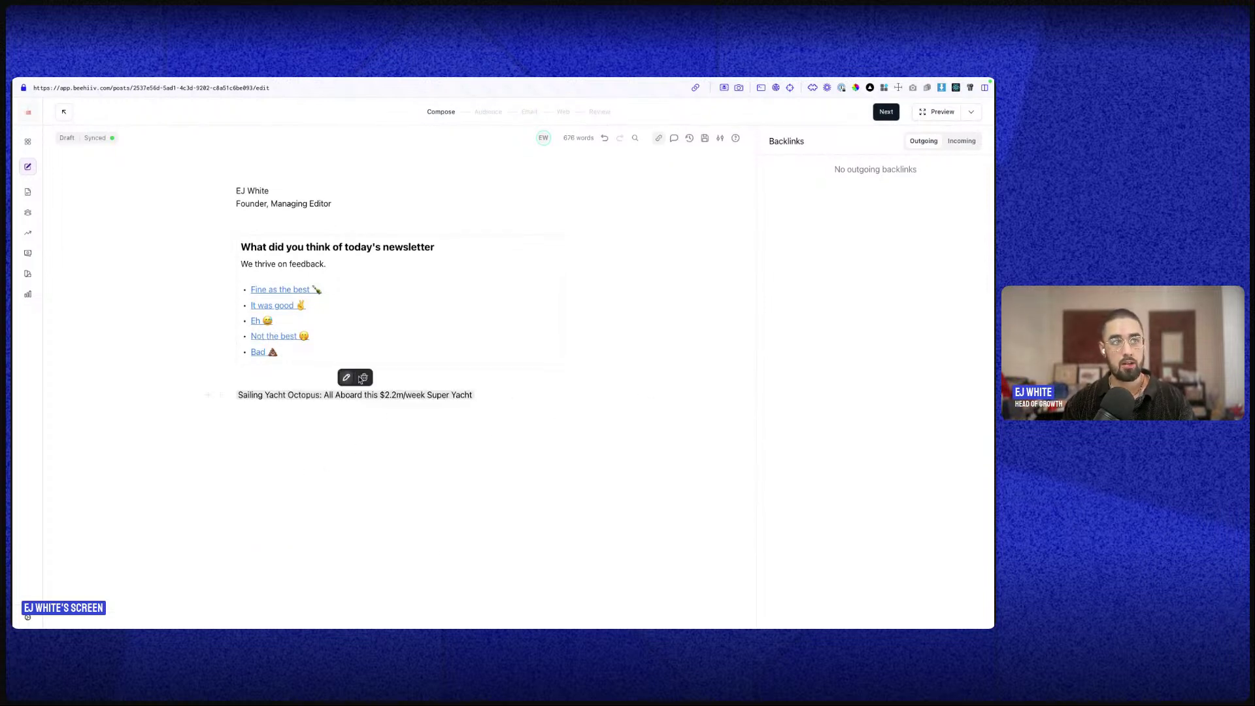
{"action": "left_click", "coordinate": [347, 377]}
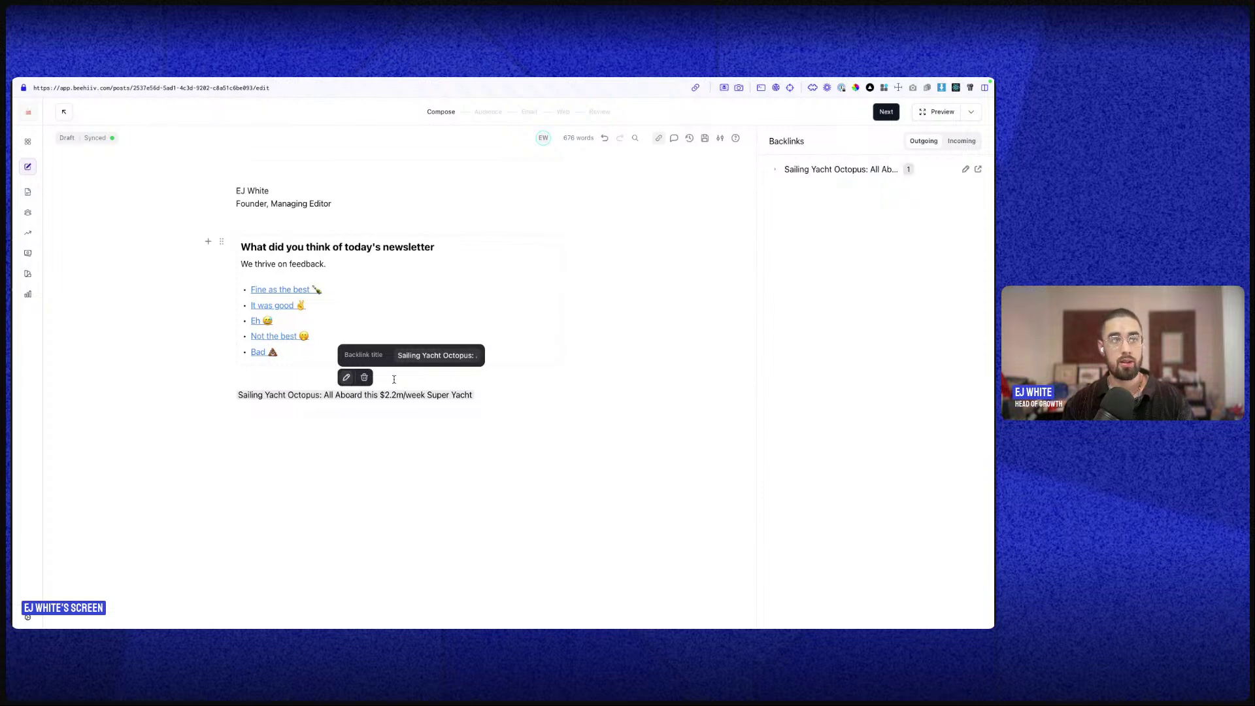
{"action": "left_click", "coordinate": [692, 351]}
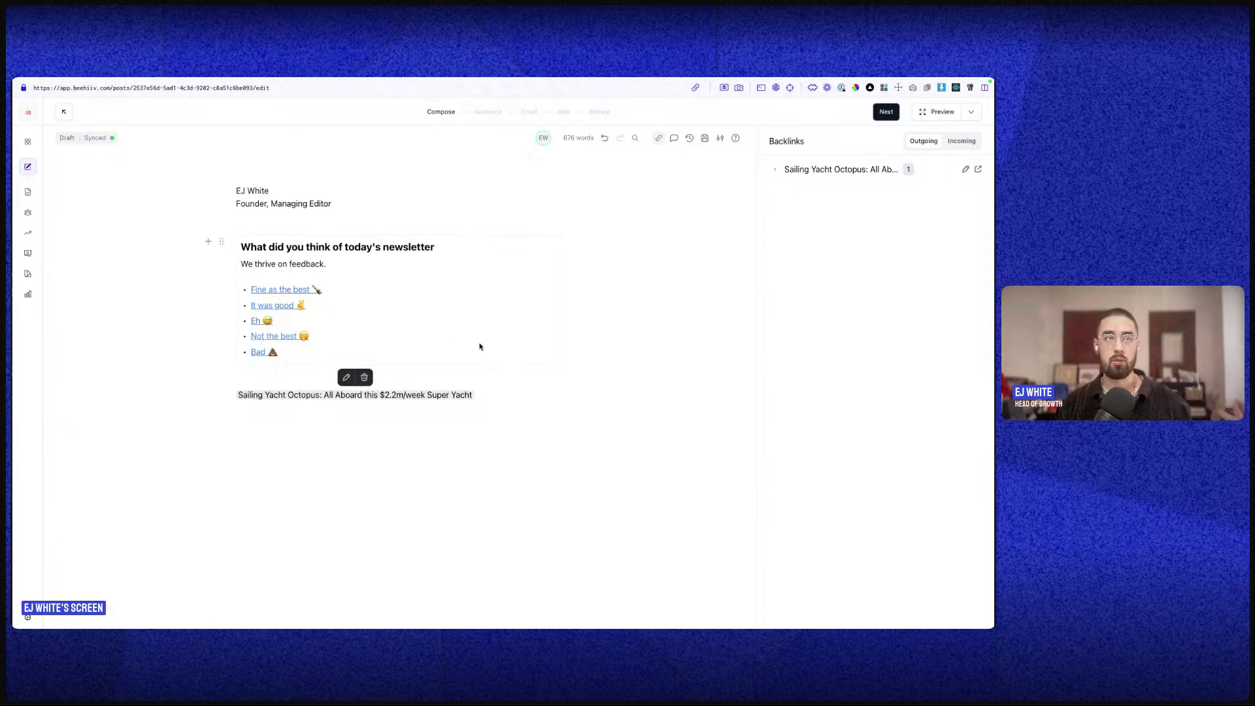
{"action": "scroll", "coordinate": [469, 400], "scroll_direction": "up", "scroll_amount": 1}
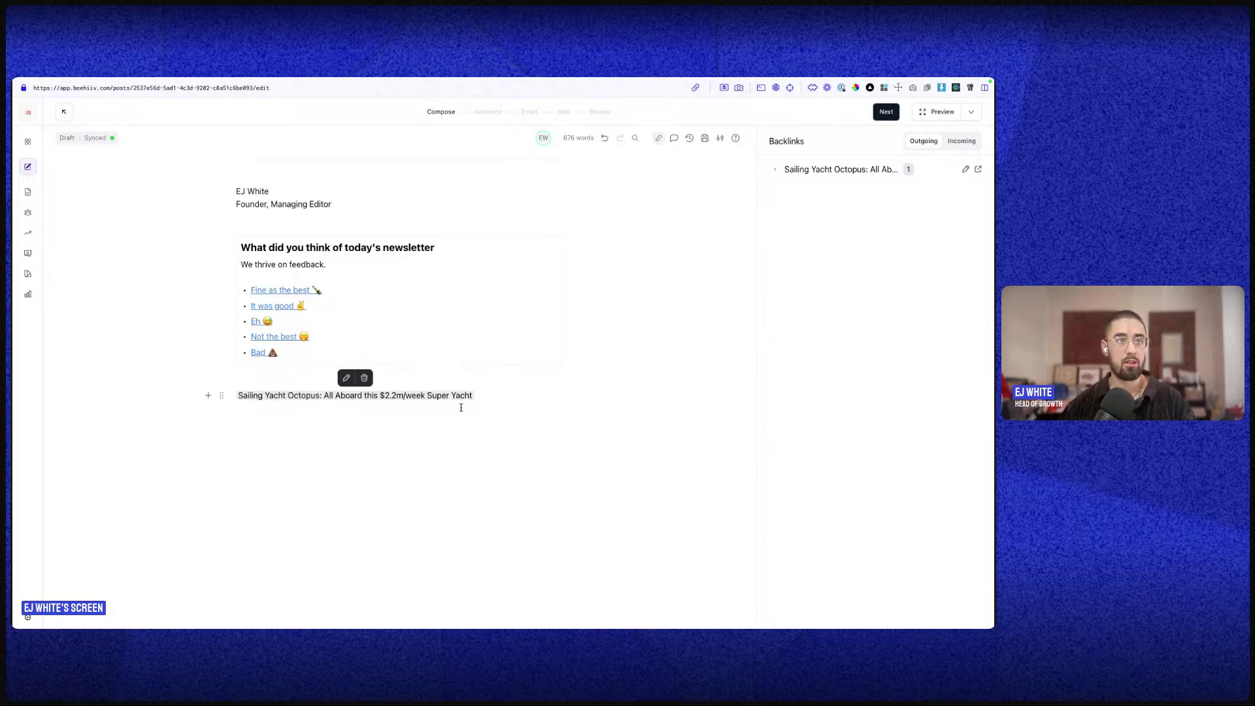
{"action": "left_click", "coordinate": [403, 378]}
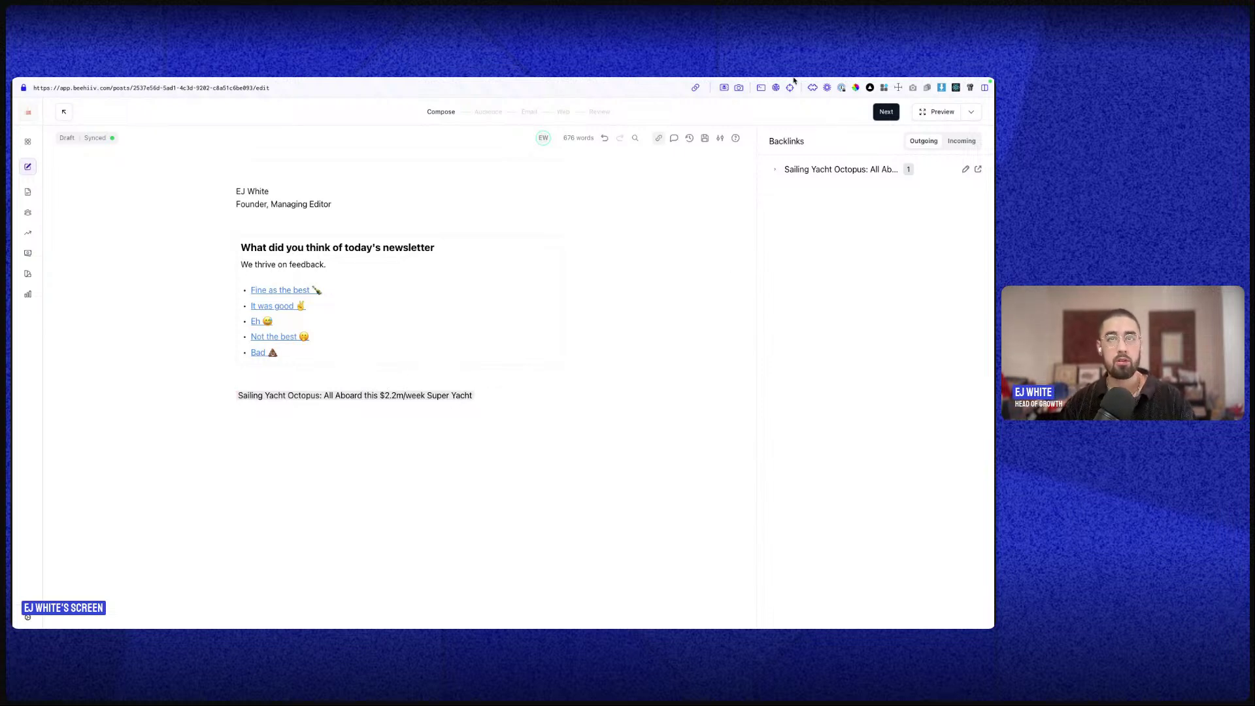
- Open the comments panel, remove the backlink line, and locate the A Castle in the Clouds paragraph
{"action": "left_click", "coordinate": [674, 138]}
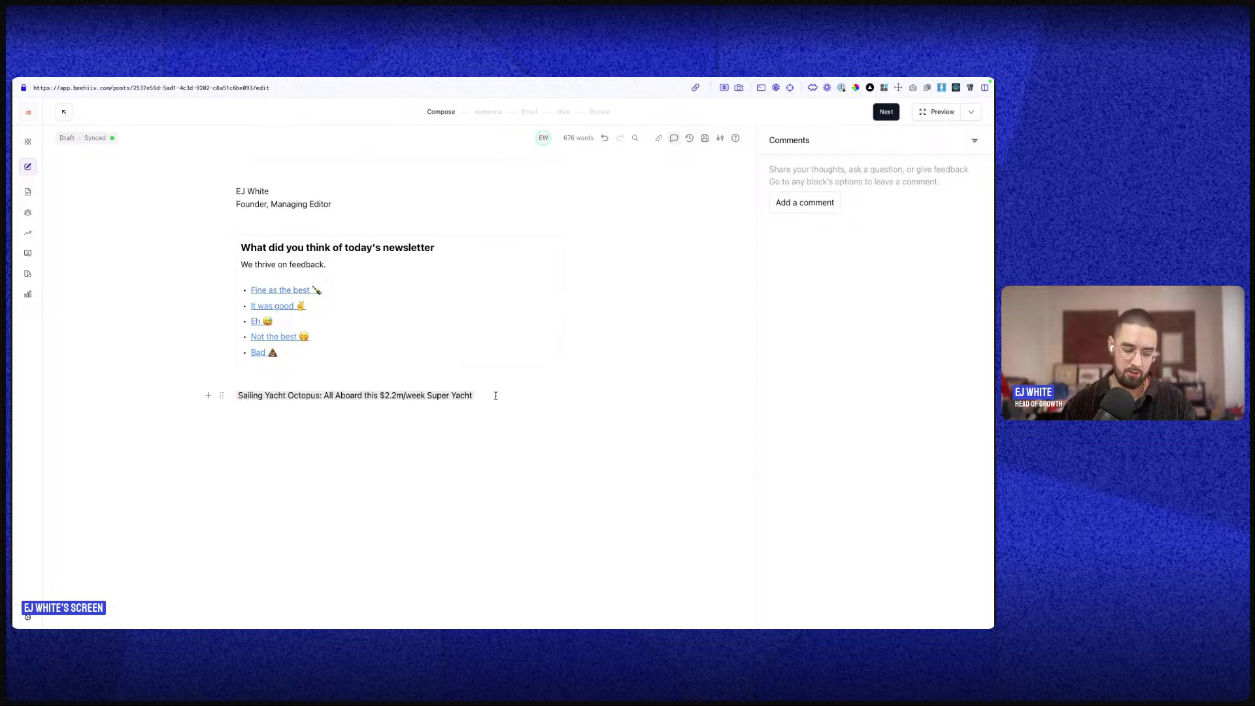
{"action": "key", "text": "BackSpace"}
{"action": "scroll", "coordinate": [470, 370], "scroll_direction": "down", "scroll_amount": 20}
{"action": "scroll", "coordinate": [474, 385], "scroll_direction": "up", "scroll_amount": 6}
{"action": "scroll", "coordinate": [474, 386], "scroll_direction": "up", "scroll_amount": 15}
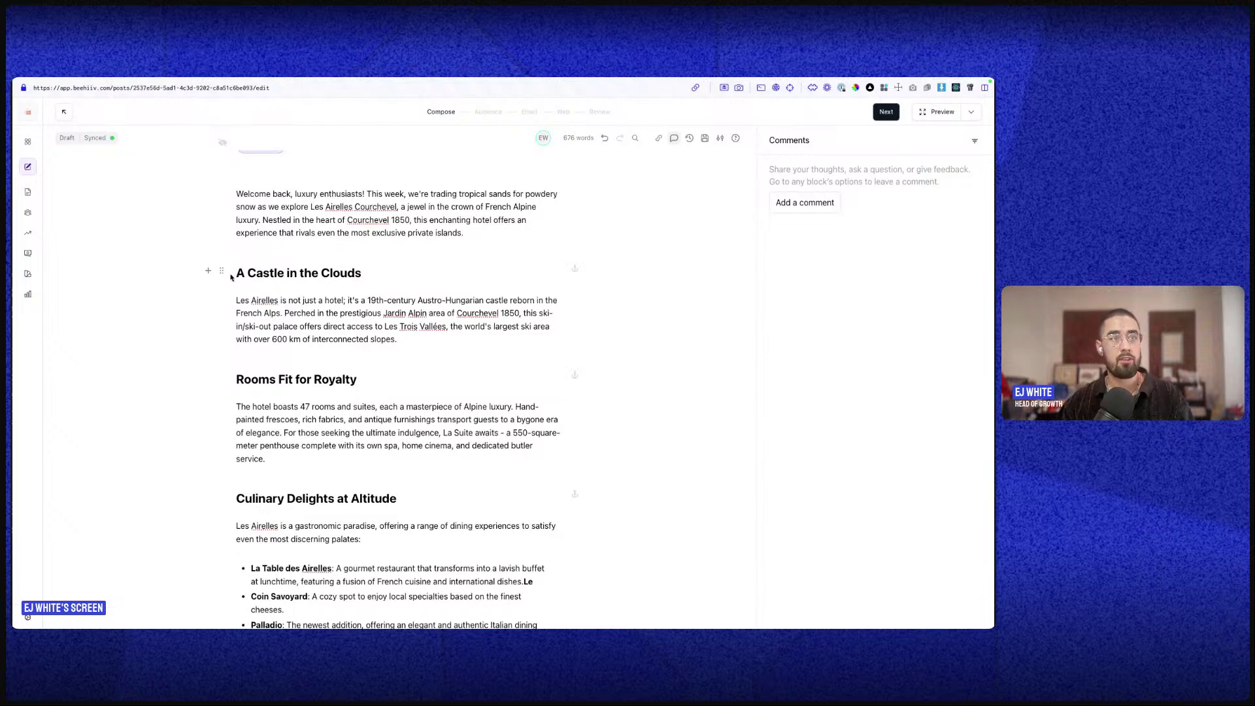
{"action": "left_click", "coordinate": [401, 338], "text": "shift"}
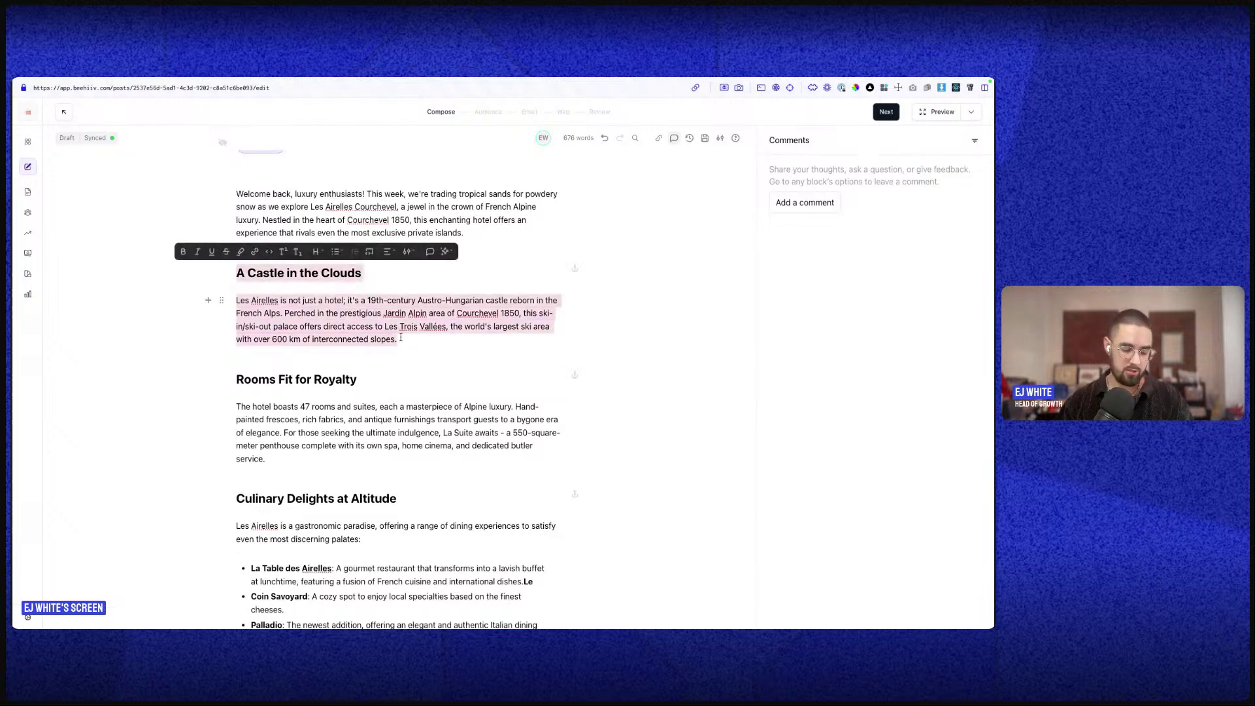
{"action": "left_click", "coordinate": [804, 203]}
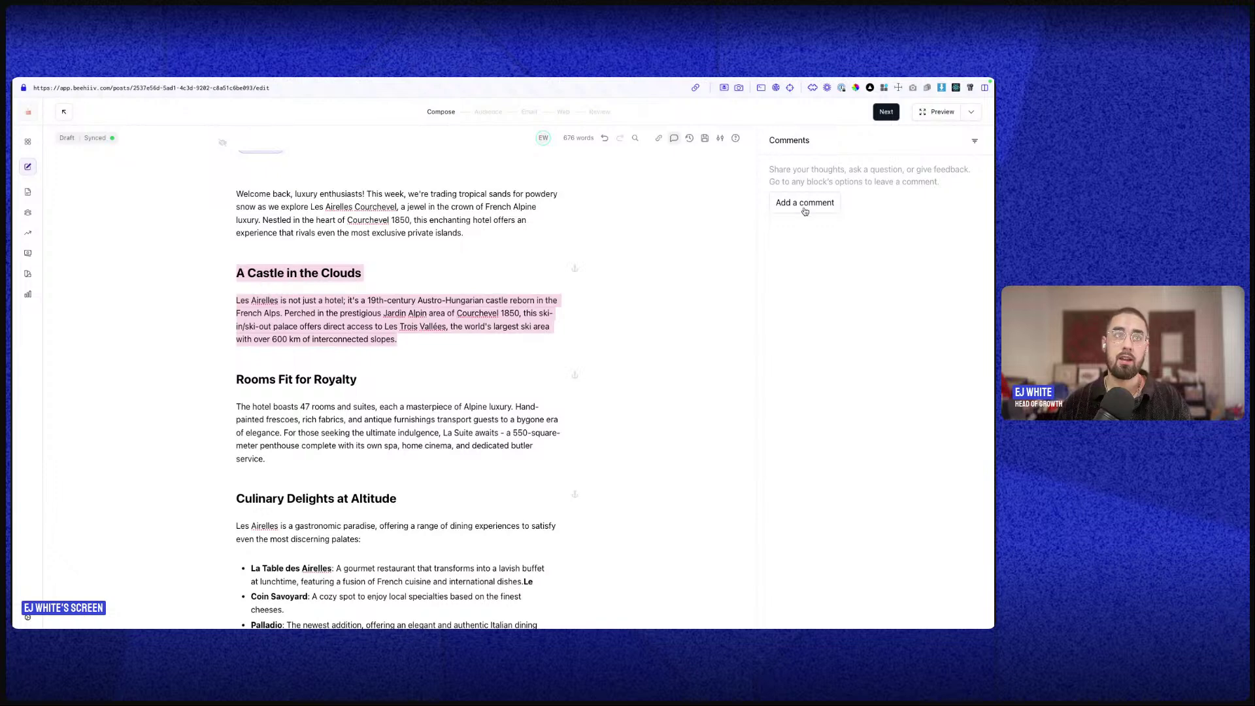
{"action": "left_click_drag", "start_coordinate": [412, 344], "coordinate": [387, 341]}
{"action": "left_click", "coordinate": [803, 202]}
{"action": "left_click_drag", "start_coordinate": [468, 332], "coordinate": [223, 266]}
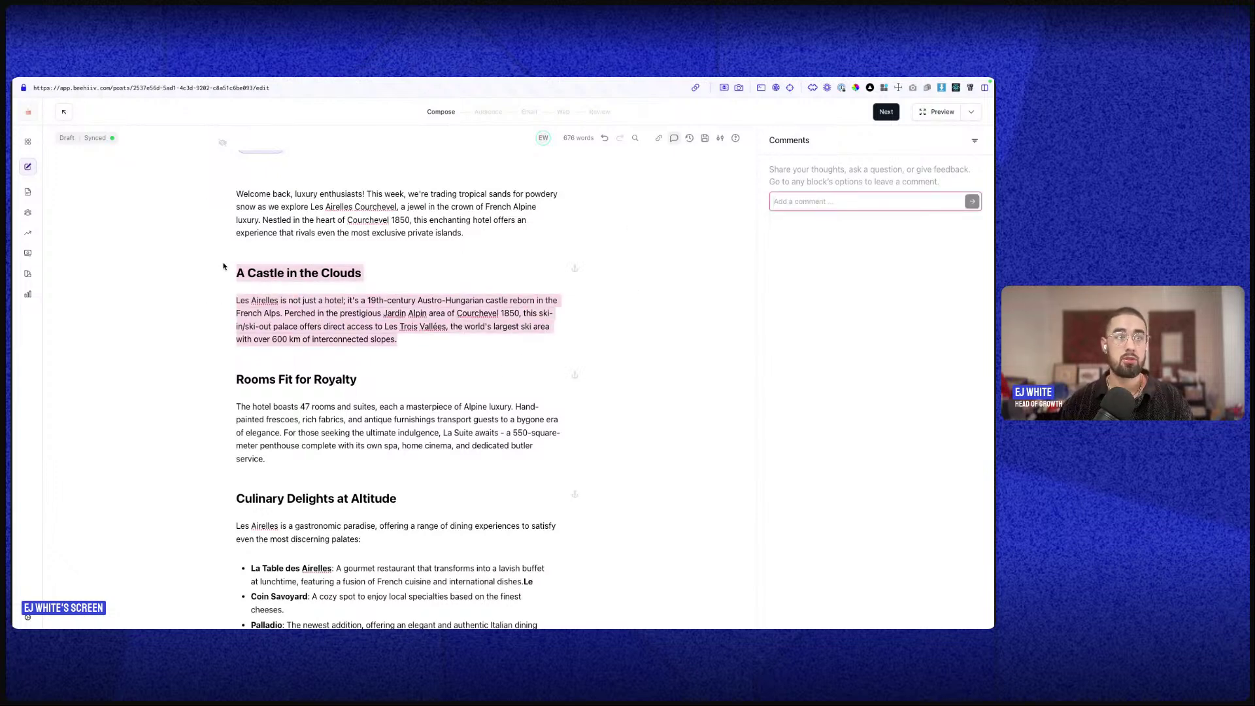
{"action": "left_click", "coordinate": [348, 265]}
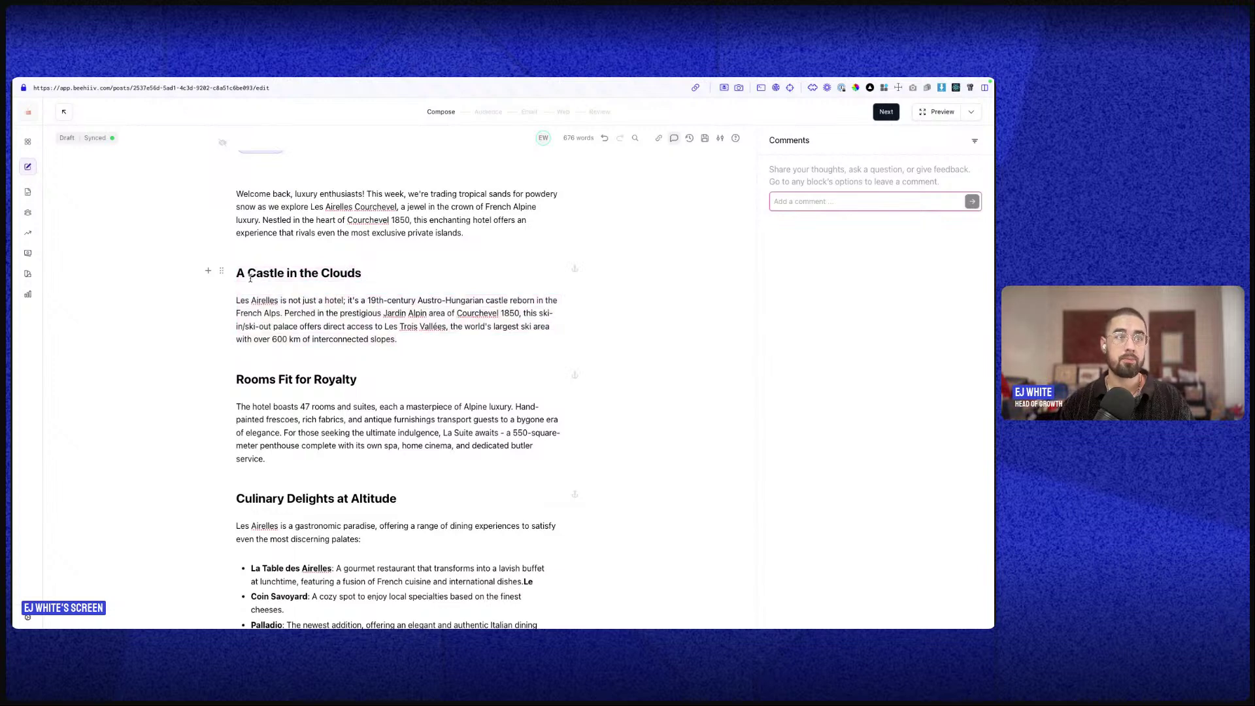
- Select the paragraph's first sentence and start a comment on it
{"action": "left_click_drag", "start_coordinate": [237, 300], "coordinate": [281, 313]}
{"action": "left_click", "coordinate": [381, 283]}
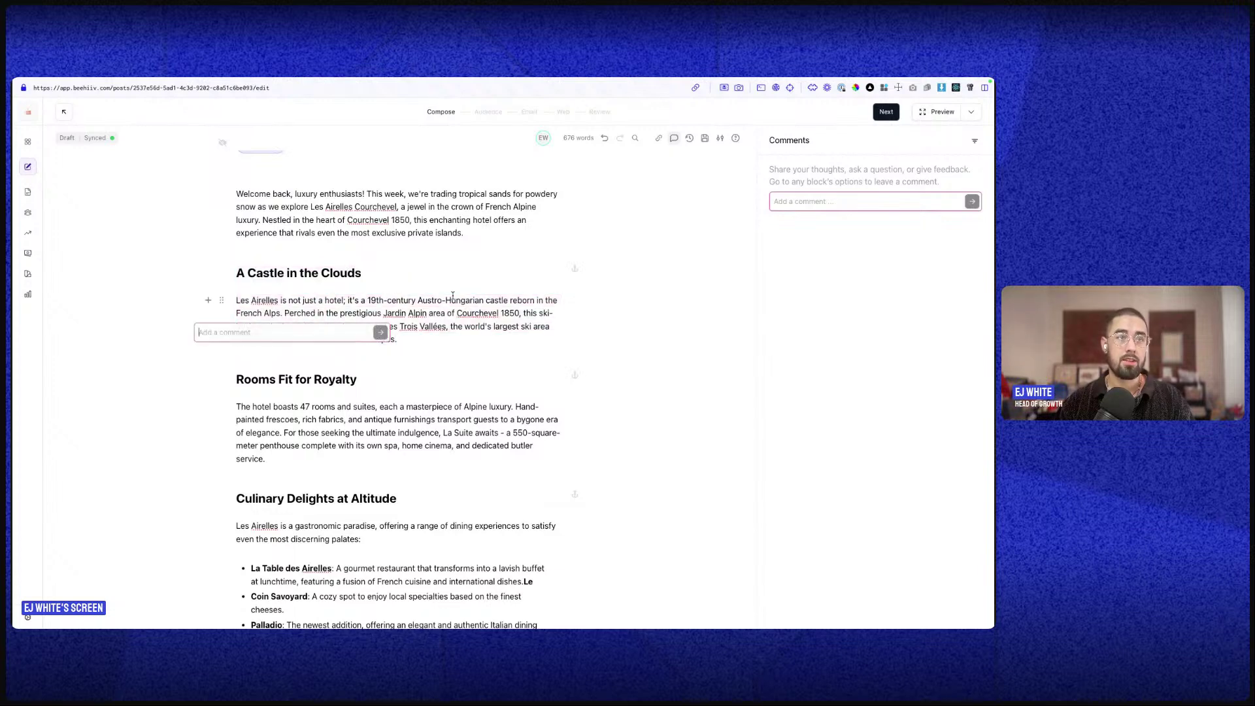
{"action": "key", "text": "ctrl+Up"}
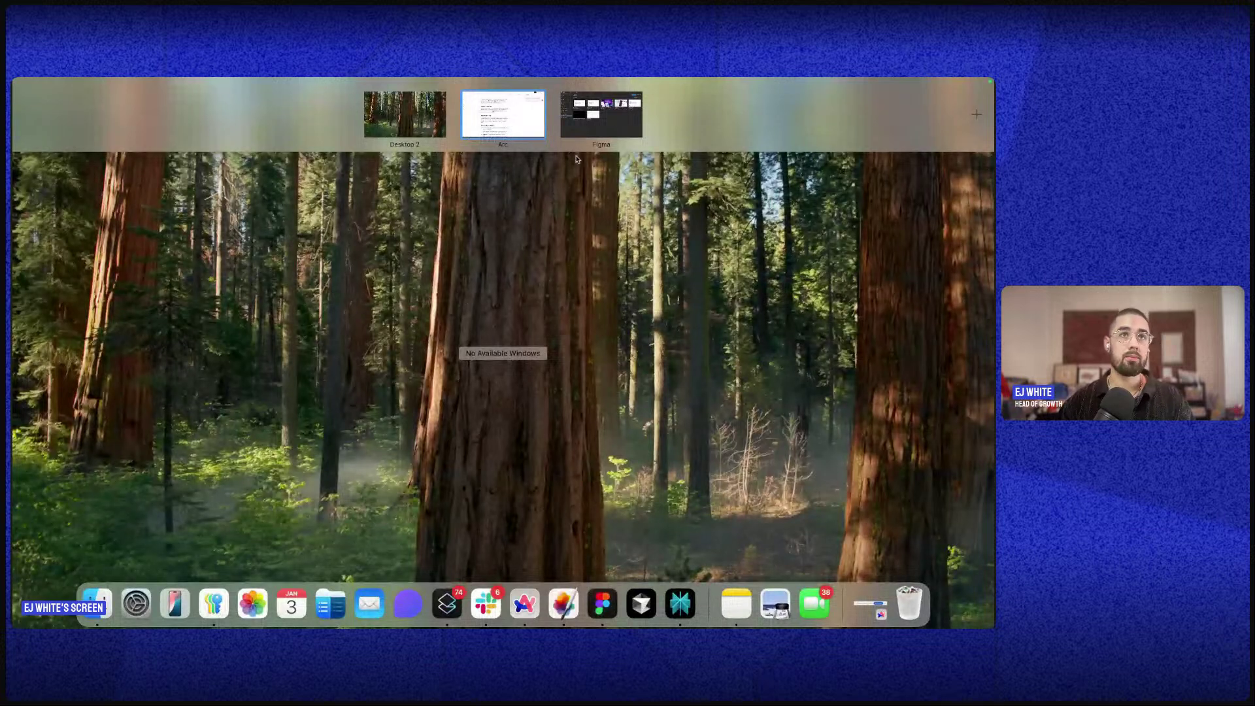
{"action": "left_click", "coordinate": [501, 128]}
{"action": "type", "text": "@tony"}
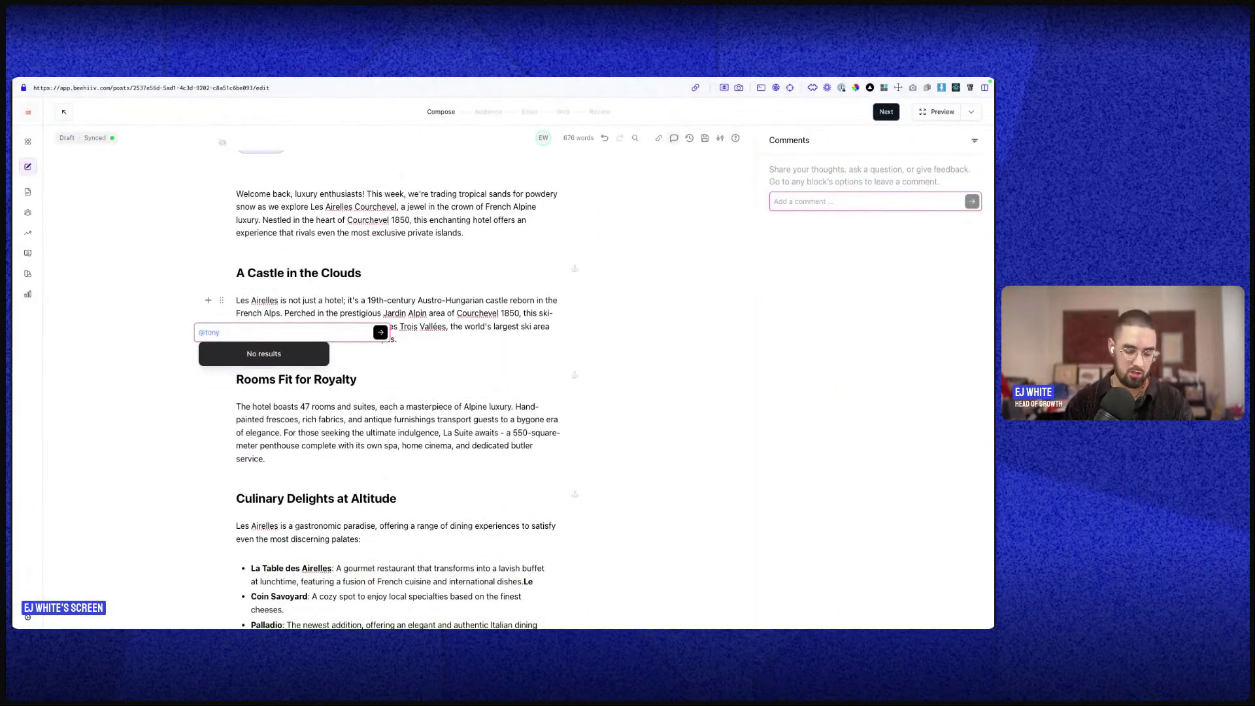
{"action": "key", "text": "BackSpace"}
{"action": "key", "text": "BackSpace"}
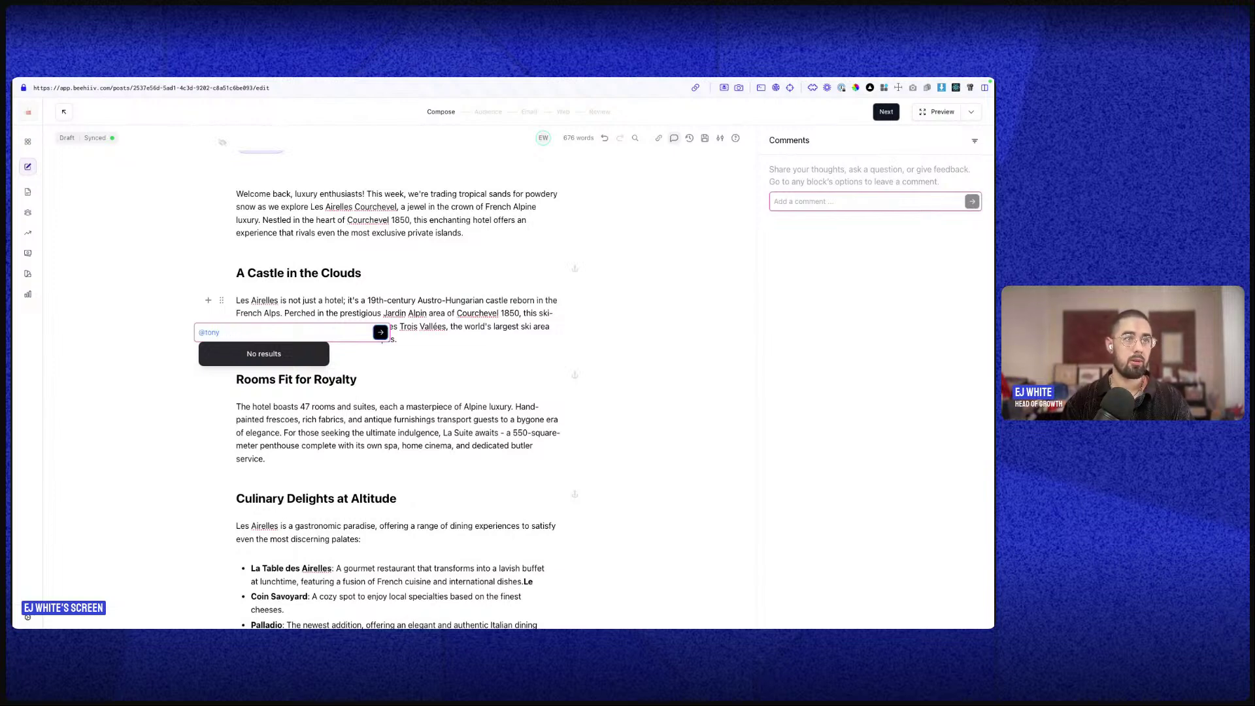
{"action": "left_click", "coordinate": [306, 334]}
{"action": "key", "text": "super+BackSpace"}
- Mention a teammate and post the comment 'Please edit this'
{"action": "type", "text": "@"}
{"action": "key", "text": "Return"}
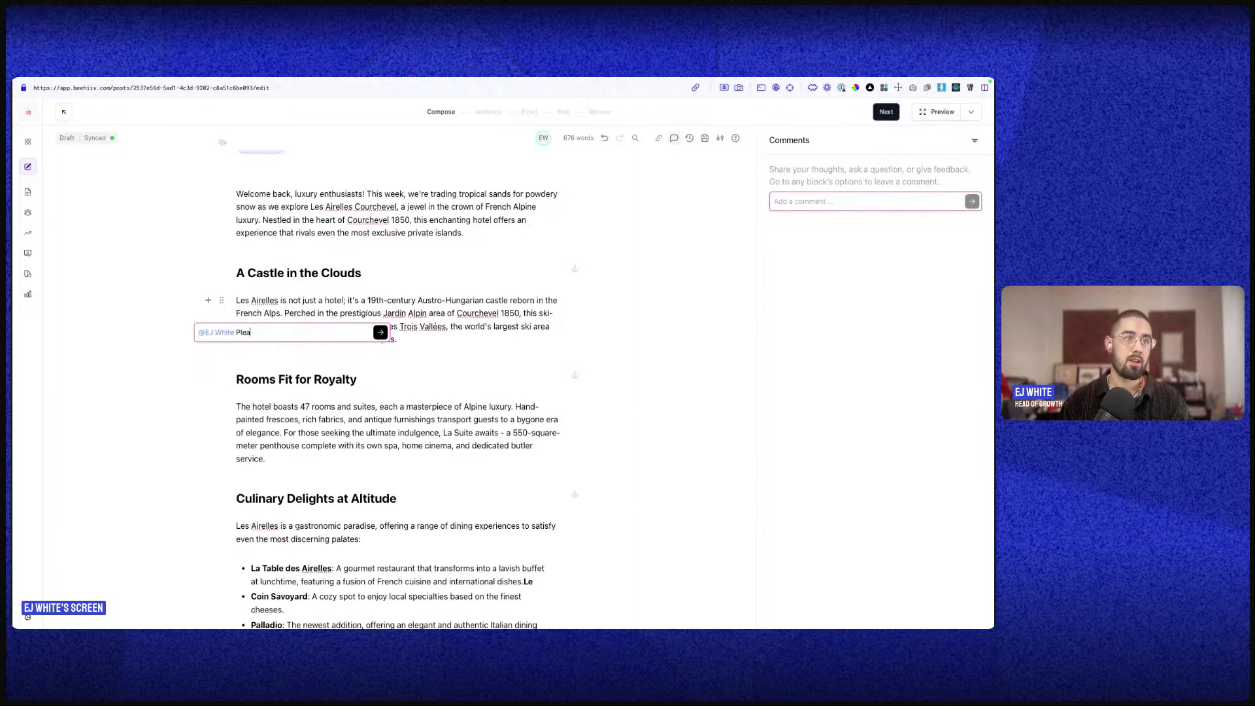
{"action": "type", "text": "Please edit this"}
{"action": "key", "text": "Return"}
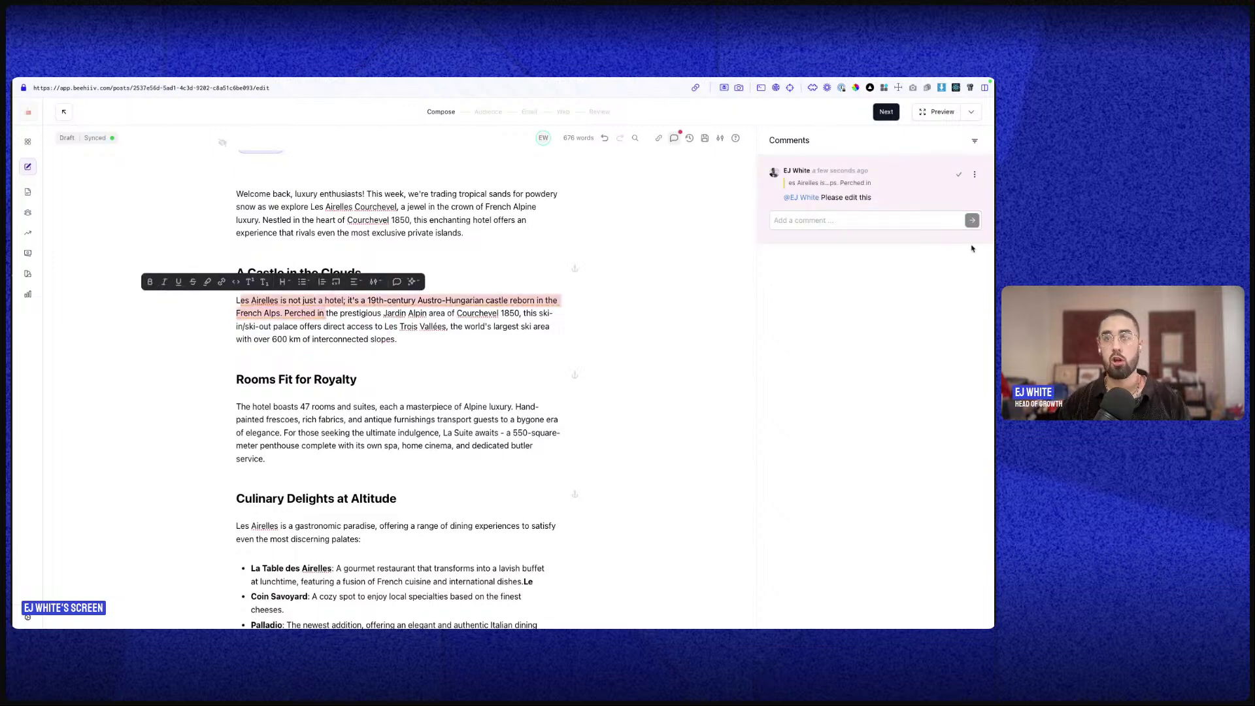
{"action": "left_click", "coordinate": [785, 220]}
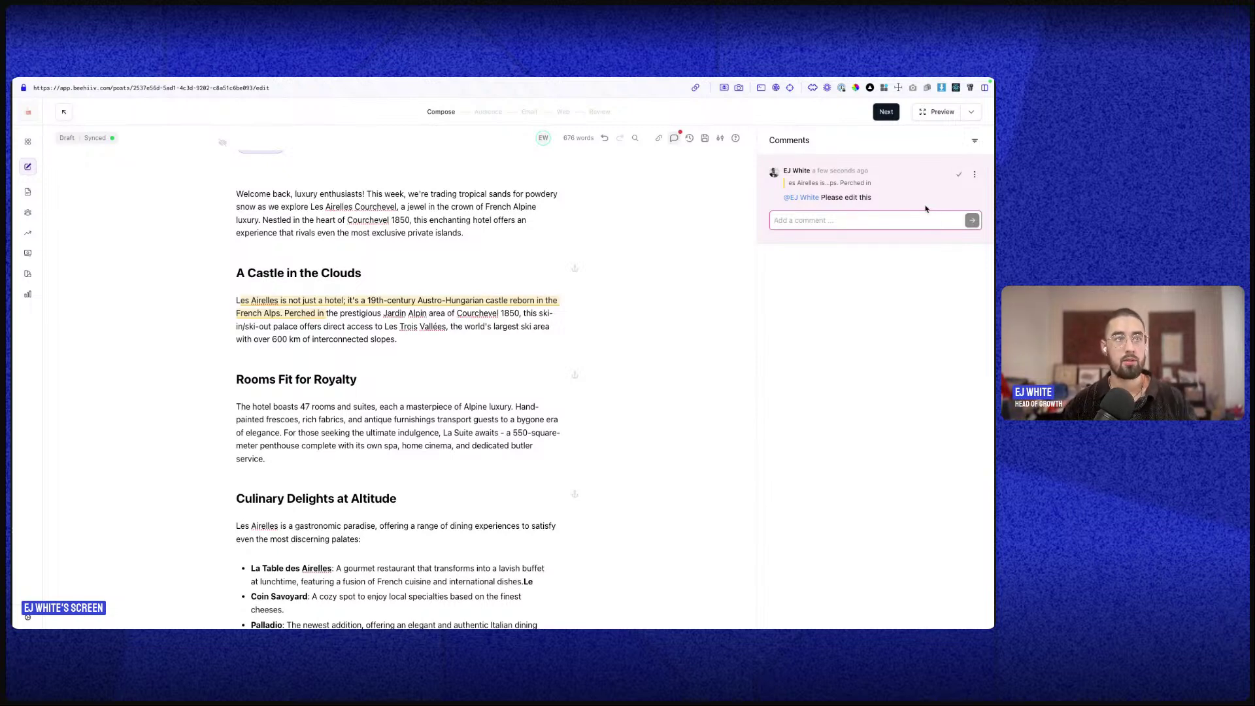
{"action": "left_click", "coordinate": [974, 141]}
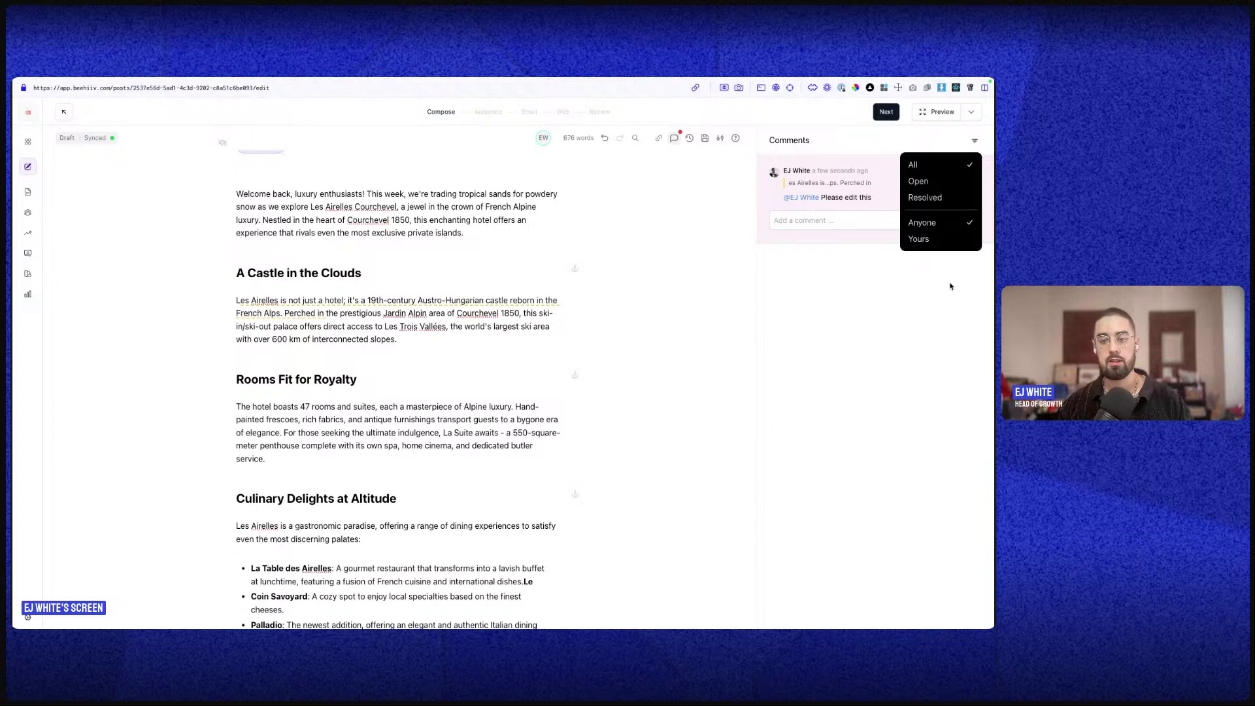
- Revisit the commented passage in the Les Airelles draft, then open its version history
{"action": "left_click", "coordinate": [895, 305]}
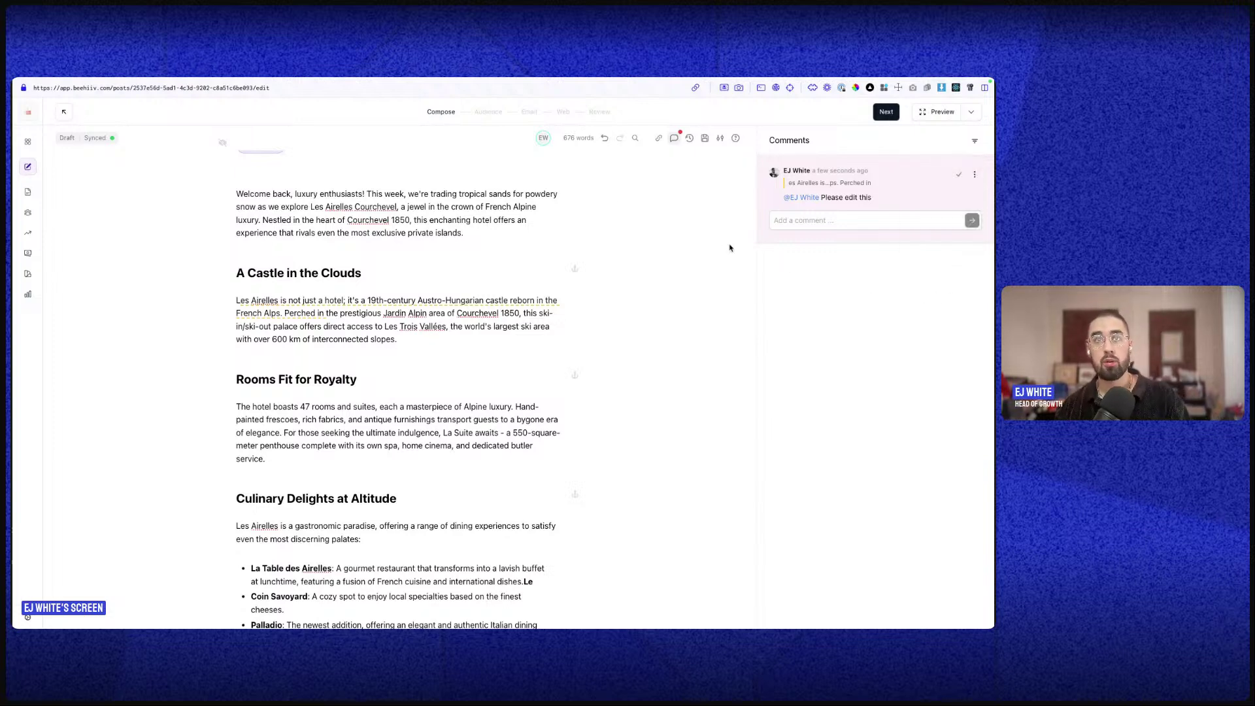
{"action": "left_click", "coordinate": [312, 237]}
{"action": "scroll", "coordinate": [314, 246], "scroll_direction": "up", "scroll_amount": 2}
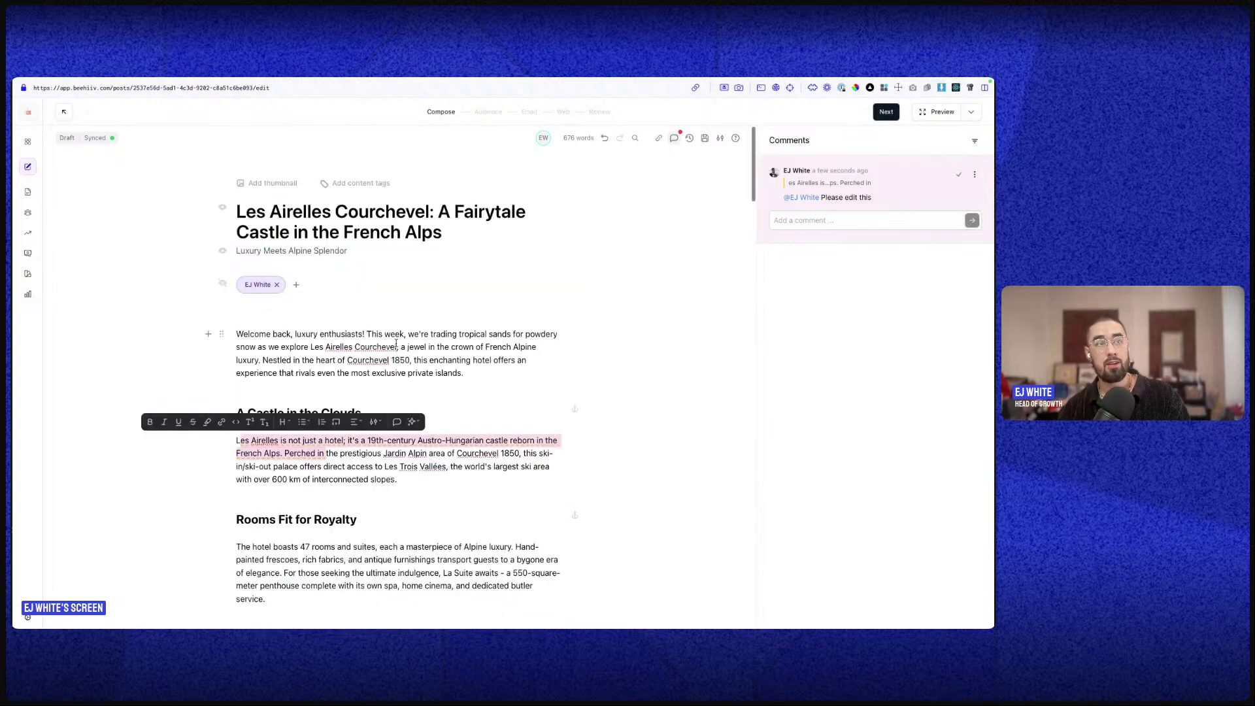
{"action": "left_click", "coordinate": [466, 305]}
{"action": "left_click", "coordinate": [301, 332]}
{"action": "left_click", "coordinate": [435, 483]}
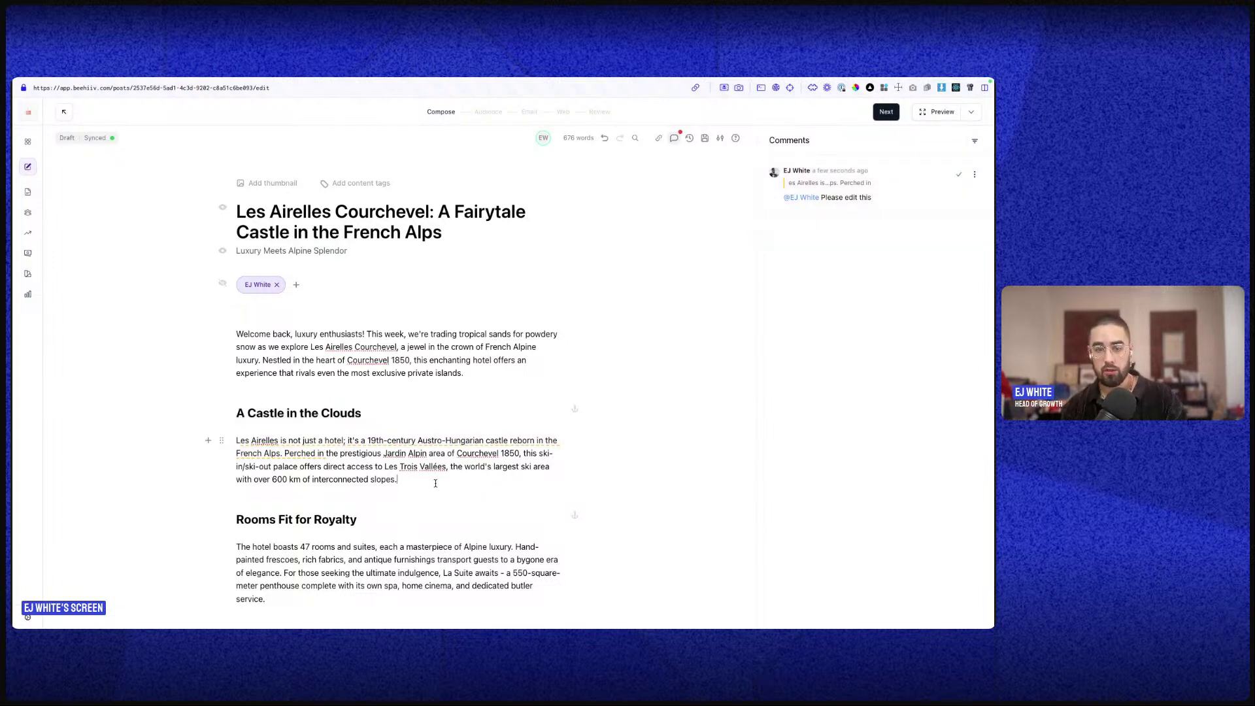
{"action": "left_click", "coordinate": [426, 457]}
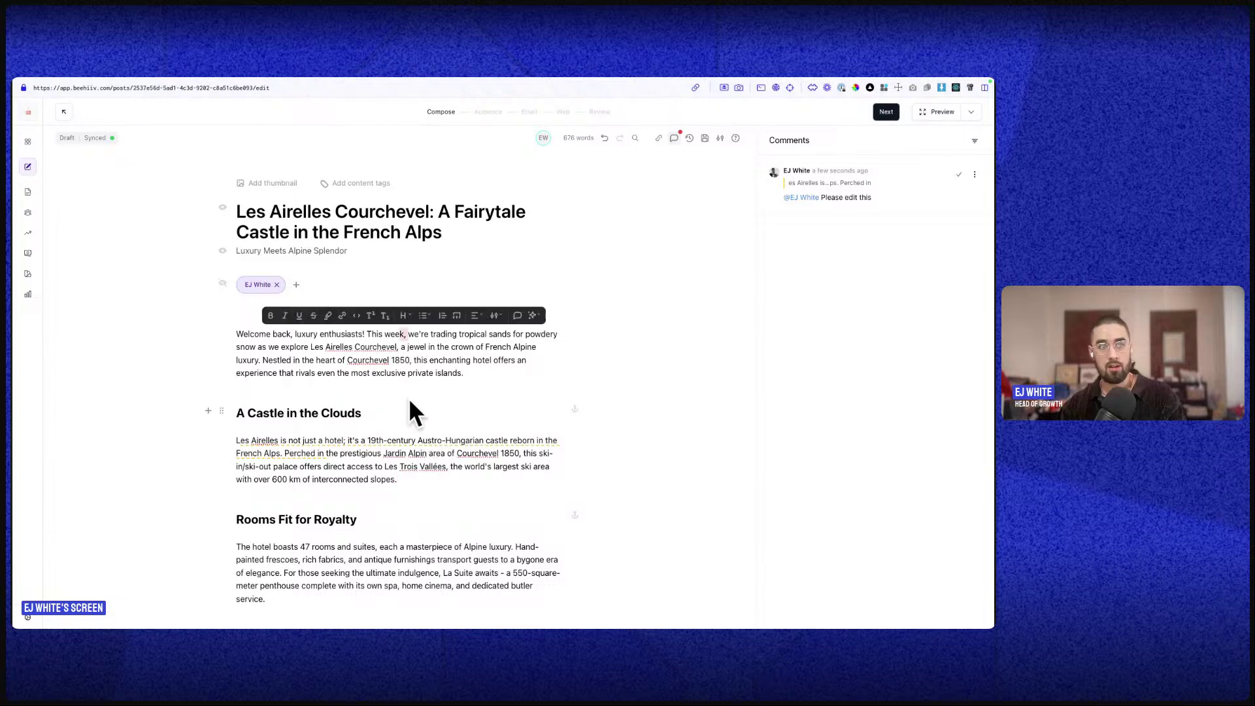
{"action": "scroll", "coordinate": [396, 300], "scroll_direction": "down", "scroll_amount": 15}
{"action": "scroll", "coordinate": [395, 300], "scroll_direction": "up", "scroll_amount": 10}
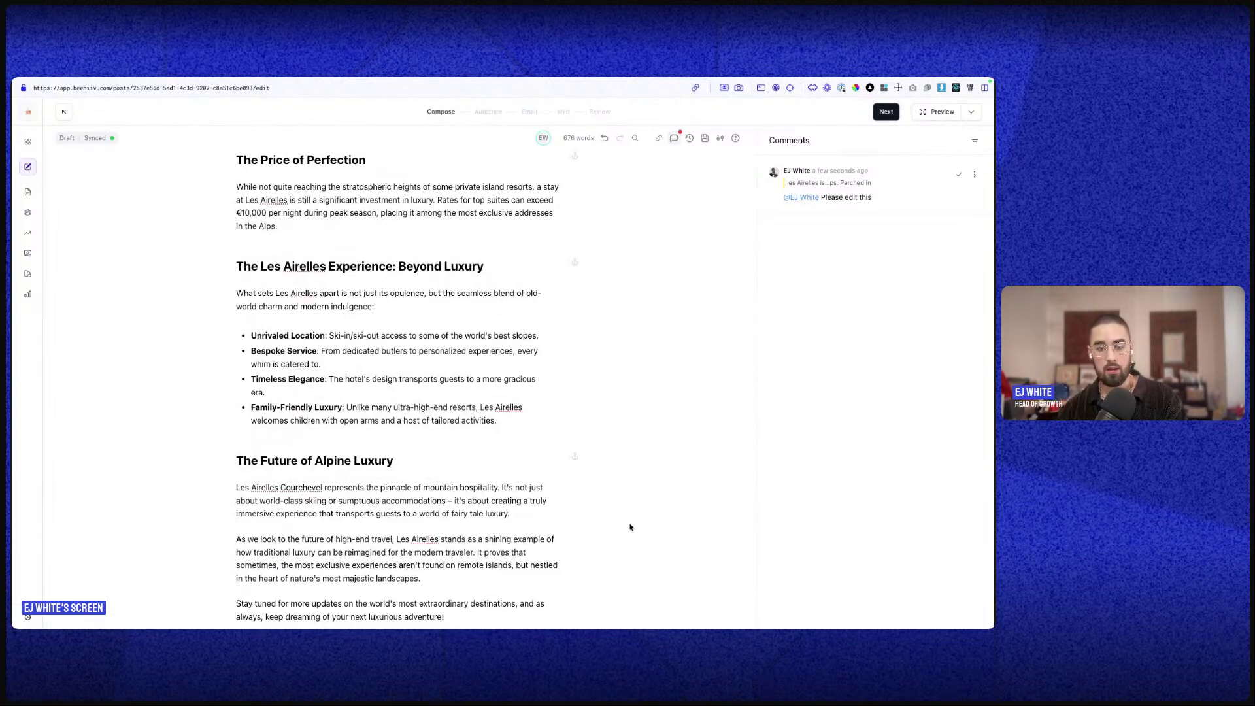
{"action": "scroll", "coordinate": [588, 392], "scroll_direction": "up", "scroll_amount": 10}
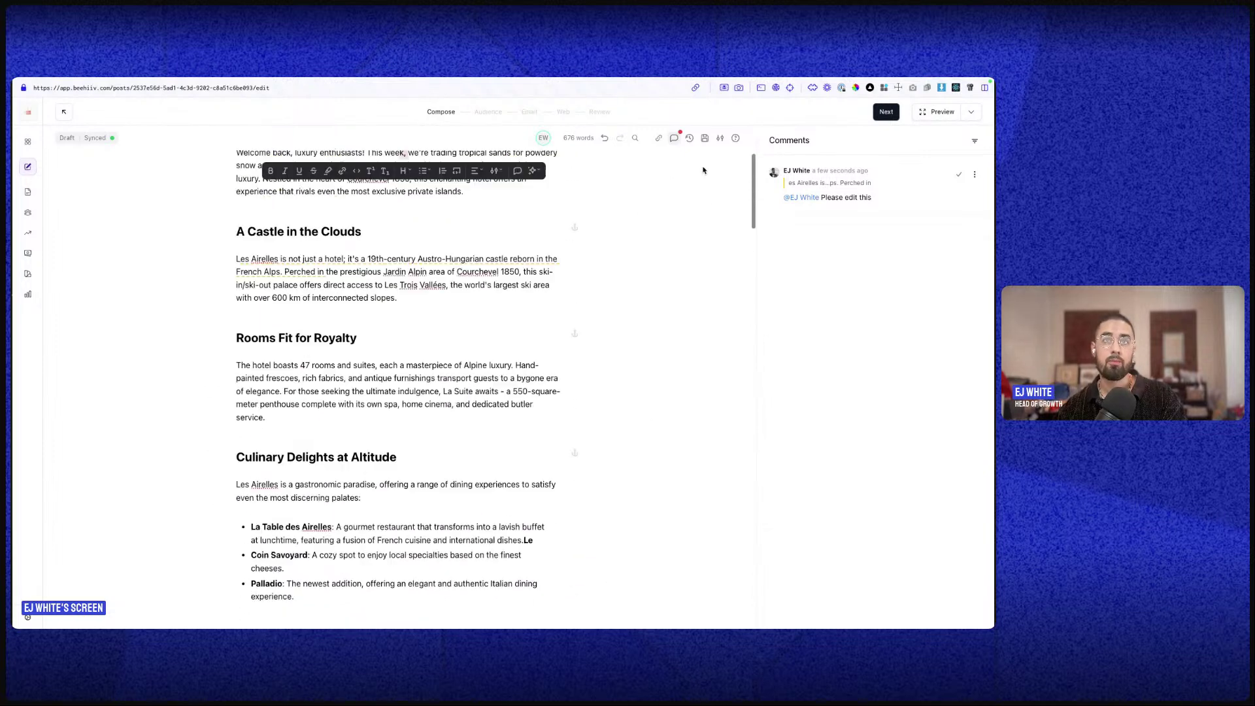
{"action": "left_click", "coordinate": [690, 139]}
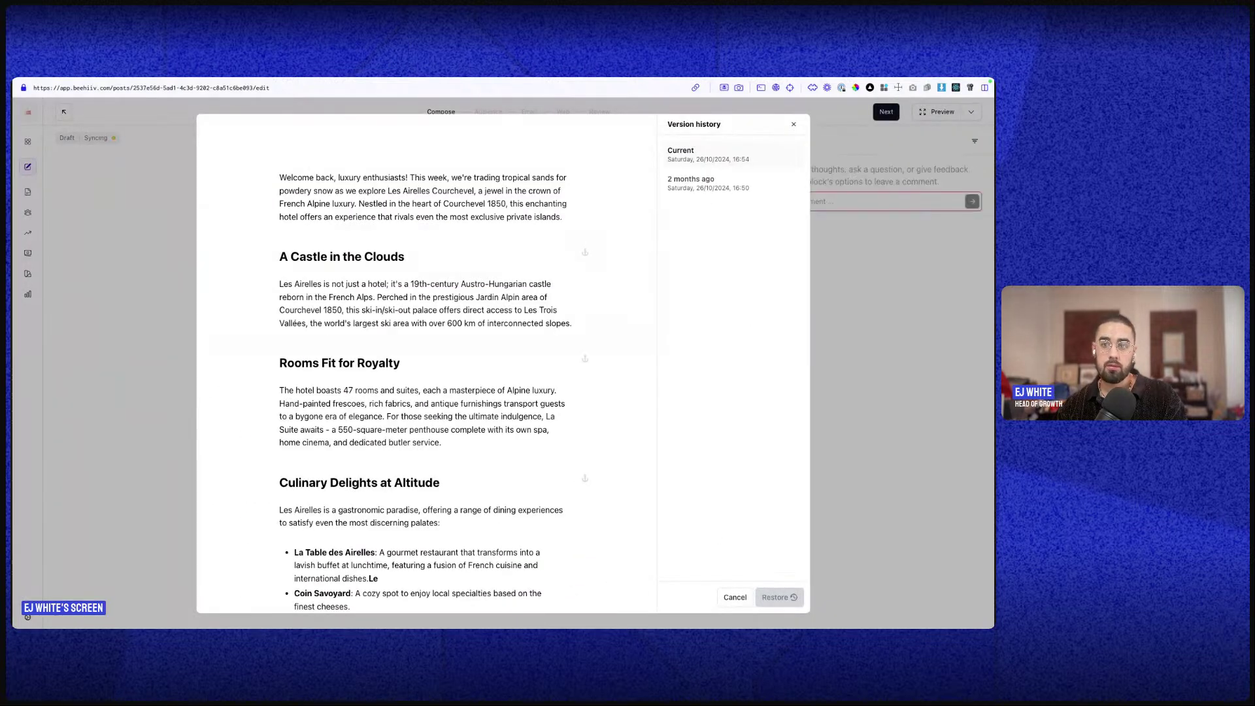
- Reopen version history and compare the 2-months-old version with the current one
{"action": "left_click", "coordinate": [980, 587]}
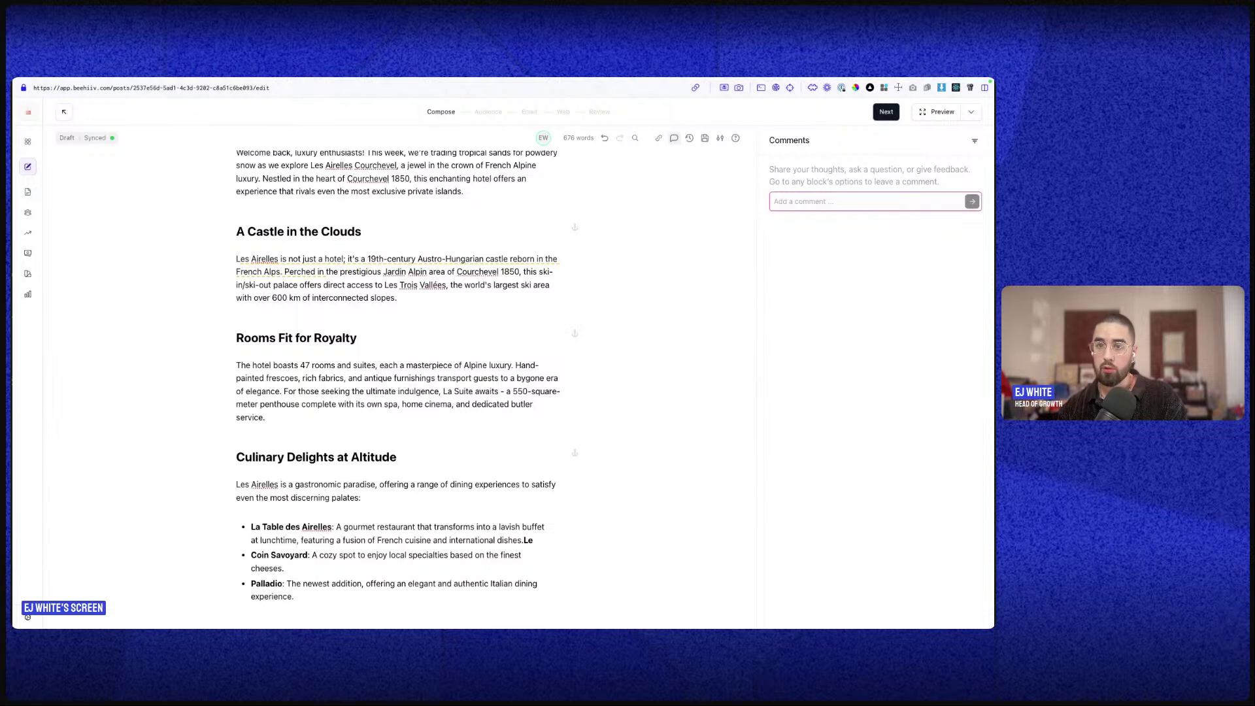
{"action": "left_click", "coordinate": [691, 139]}
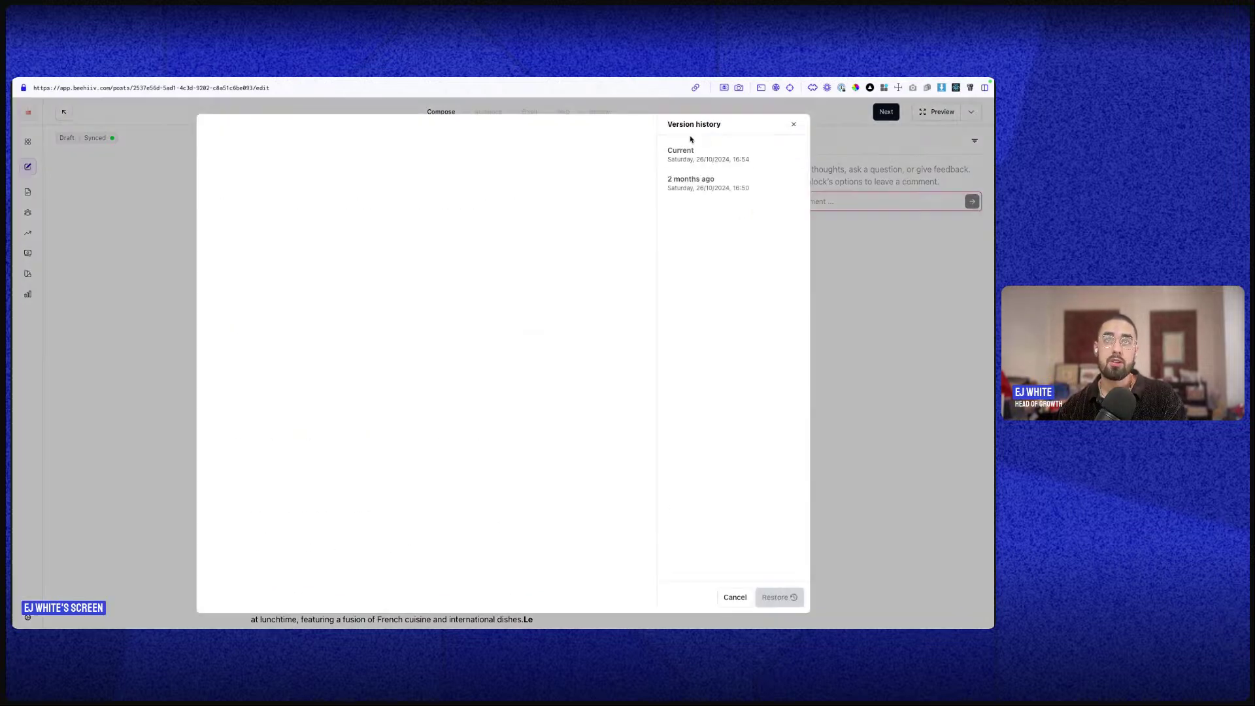
{"action": "scroll", "coordinate": [434, 224], "scroll_direction": "down", "scroll_amount": 5}
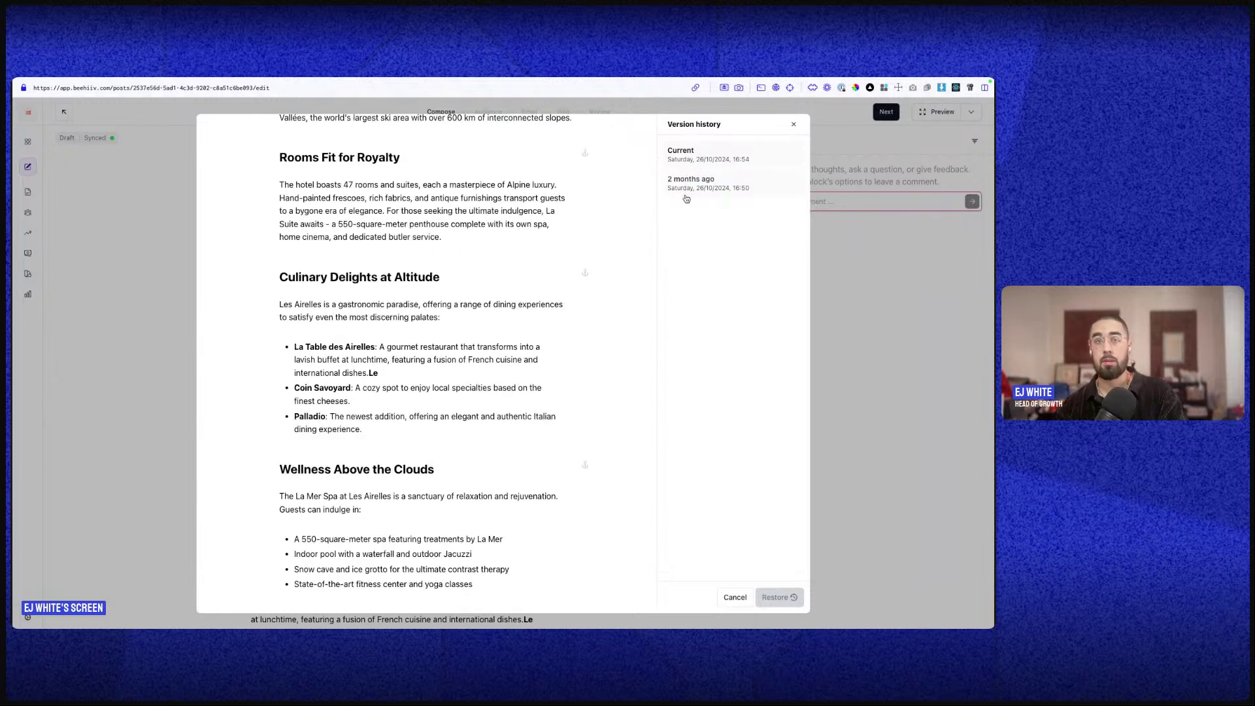
{"action": "left_click", "coordinate": [732, 181]}
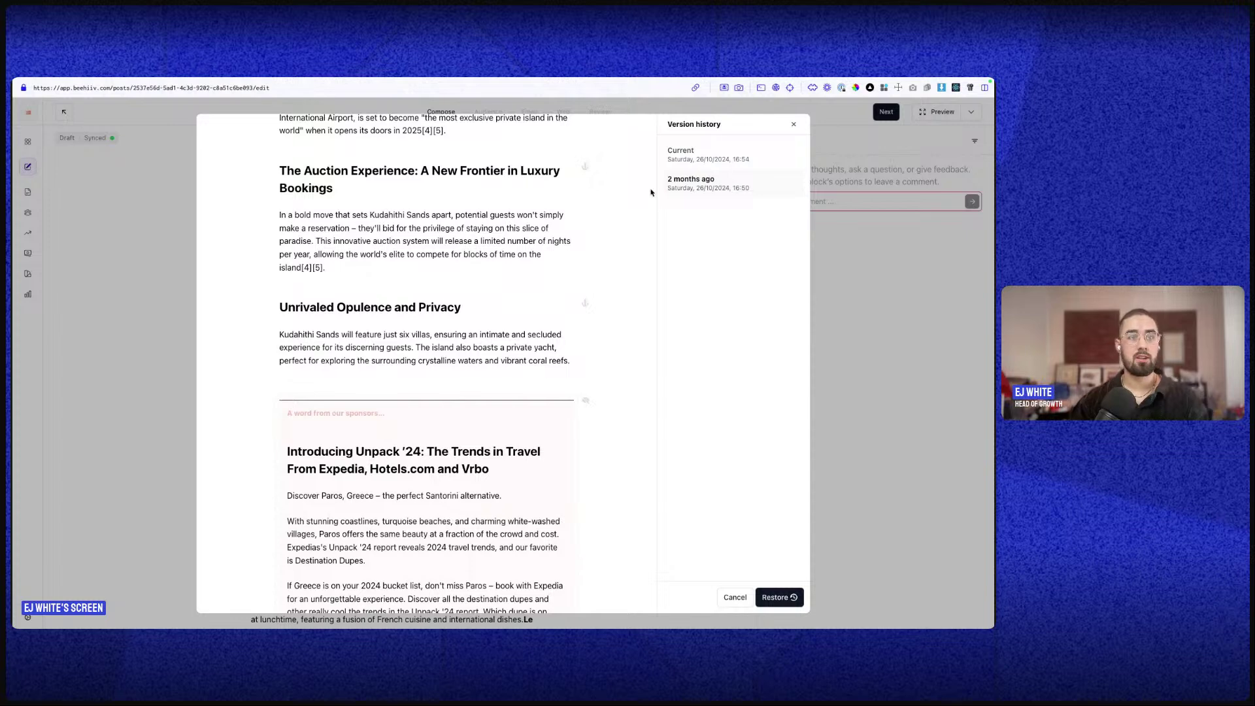
{"action": "scroll", "coordinate": [597, 196], "scroll_direction": "up", "scroll_amount": 1}
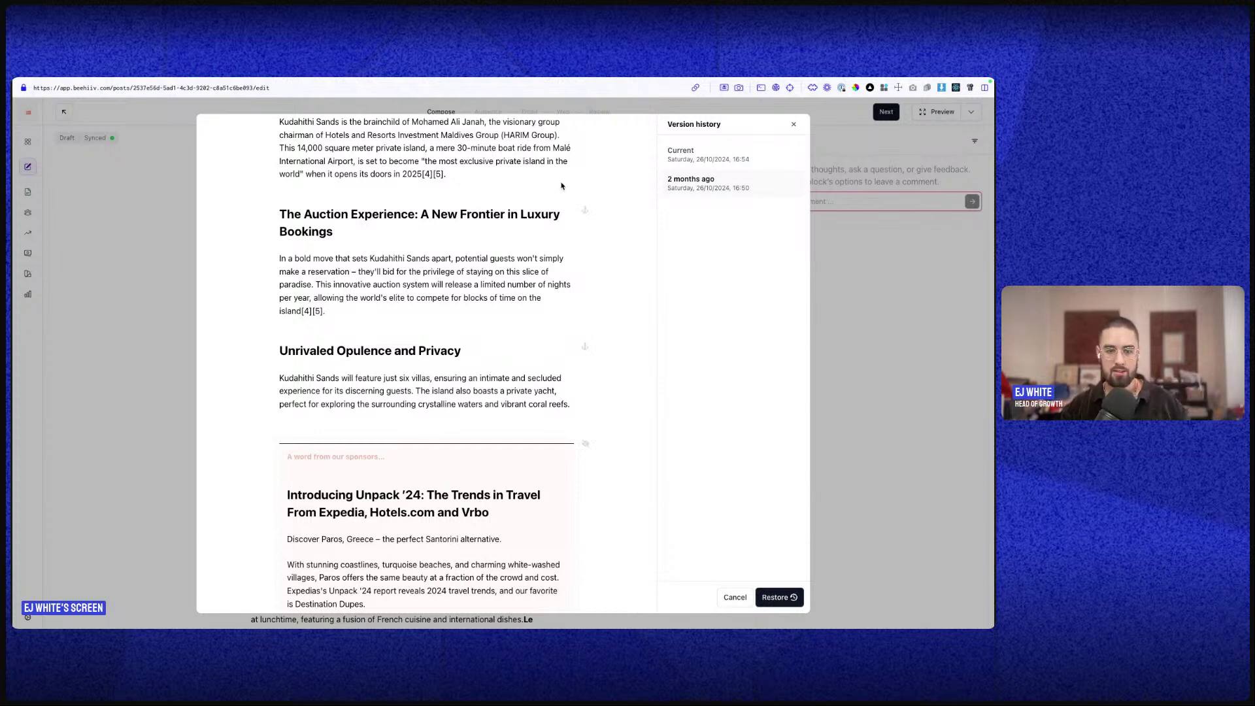
{"action": "left_click", "coordinate": [769, 154]}
{"action": "left_click", "coordinate": [739, 178]}
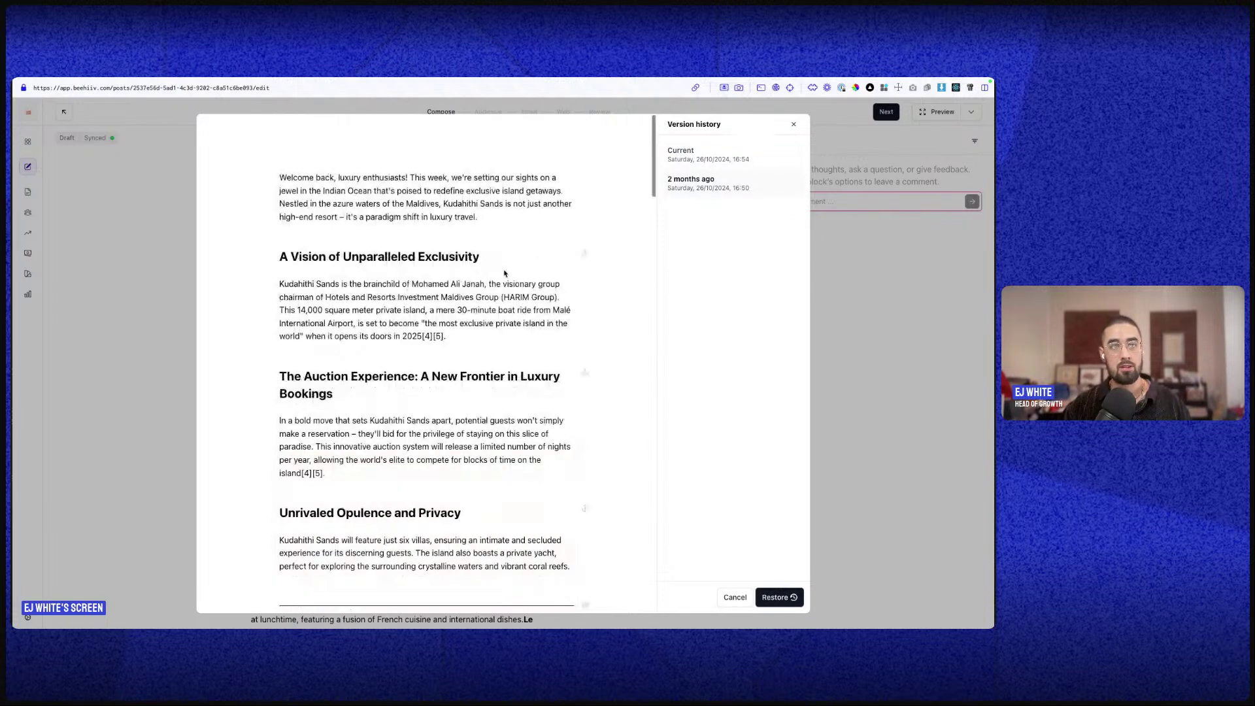
{"action": "left_click", "coordinate": [745, 158]}
- Switch between the older and current versions again, then cancel without restoring
{"action": "left_click", "coordinate": [722, 179]}
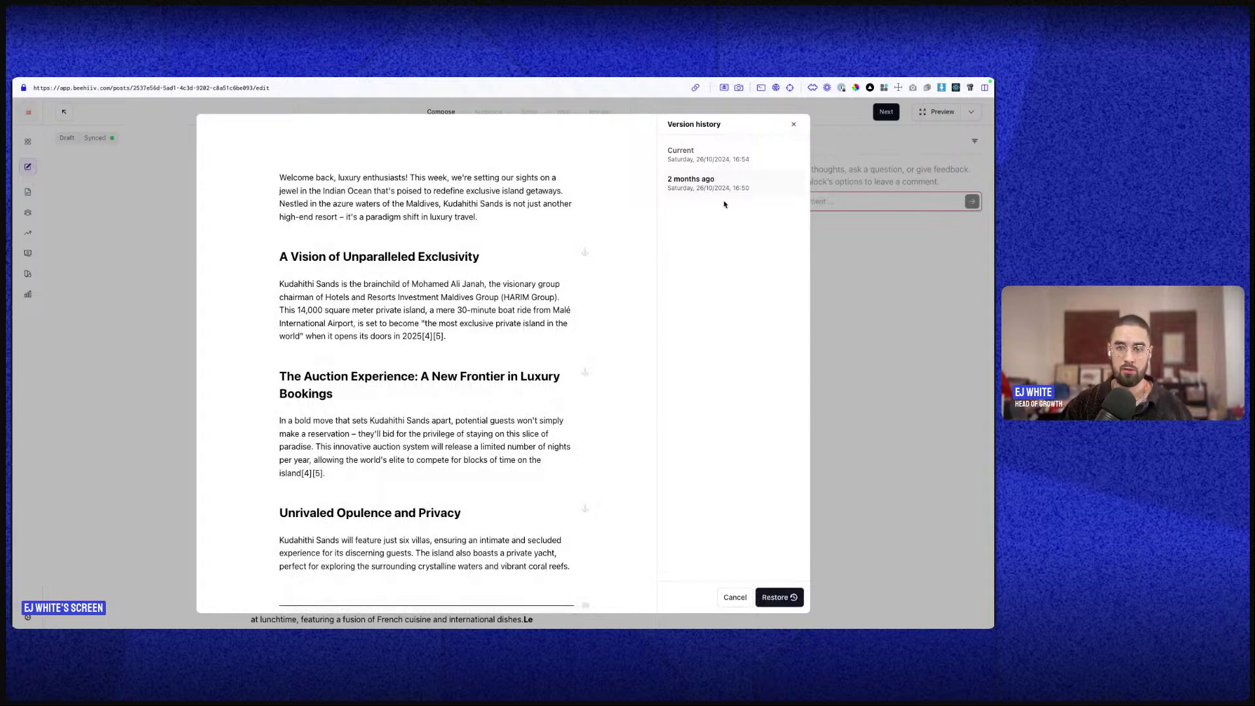
{"action": "left_click", "coordinate": [719, 159]}
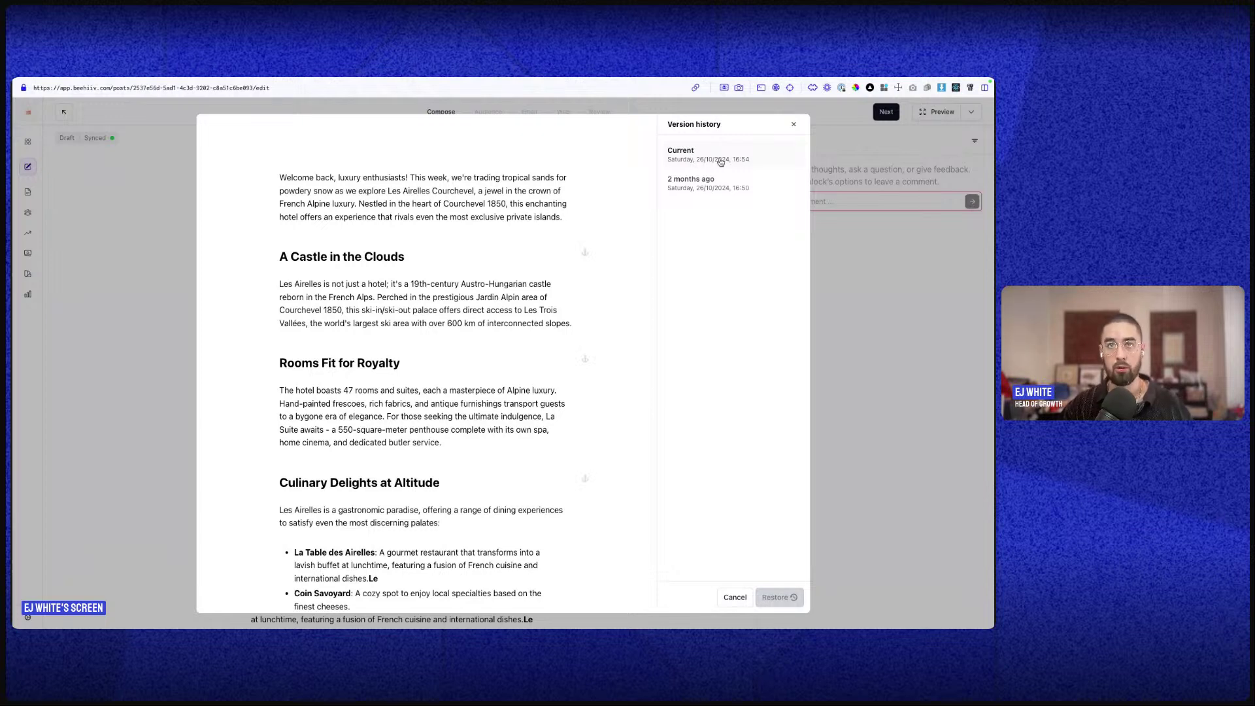
{"action": "left_click", "coordinate": [717, 174]}
{"action": "scroll", "coordinate": [537, 200], "scroll_direction": "down", "scroll_amount": 20}
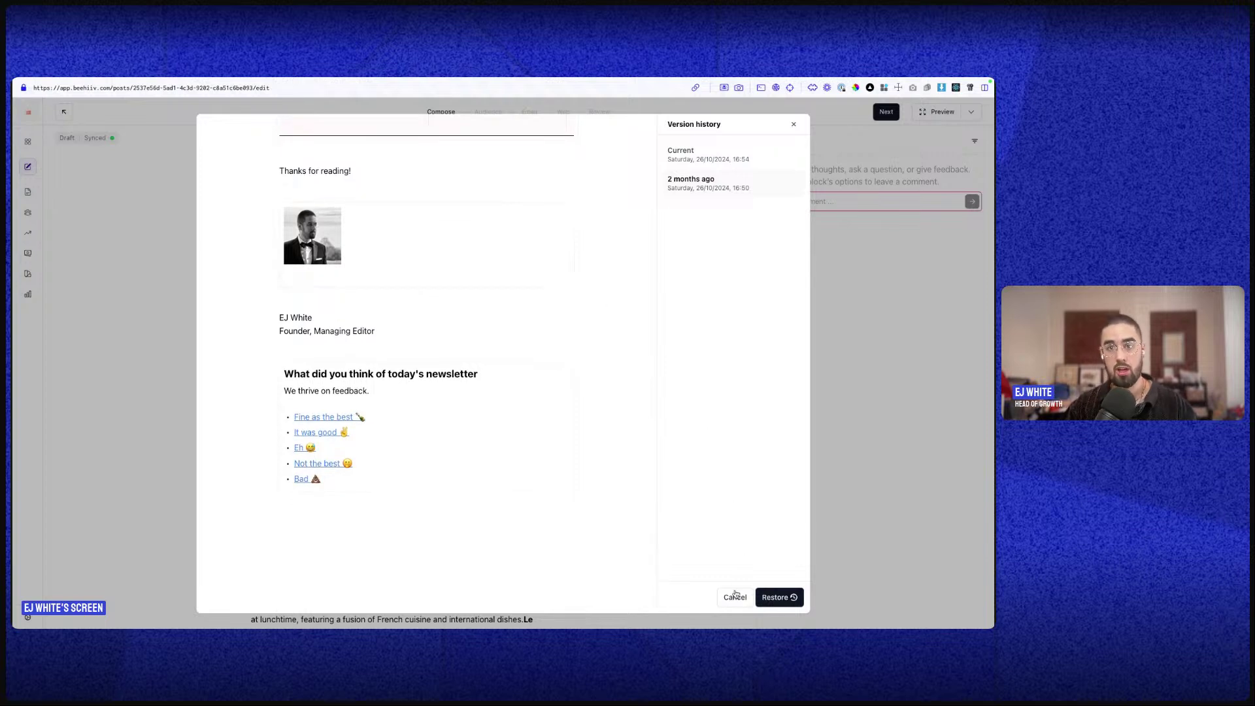
{"action": "left_click", "coordinate": [704, 155]}
{"action": "left_click", "coordinate": [705, 183]}
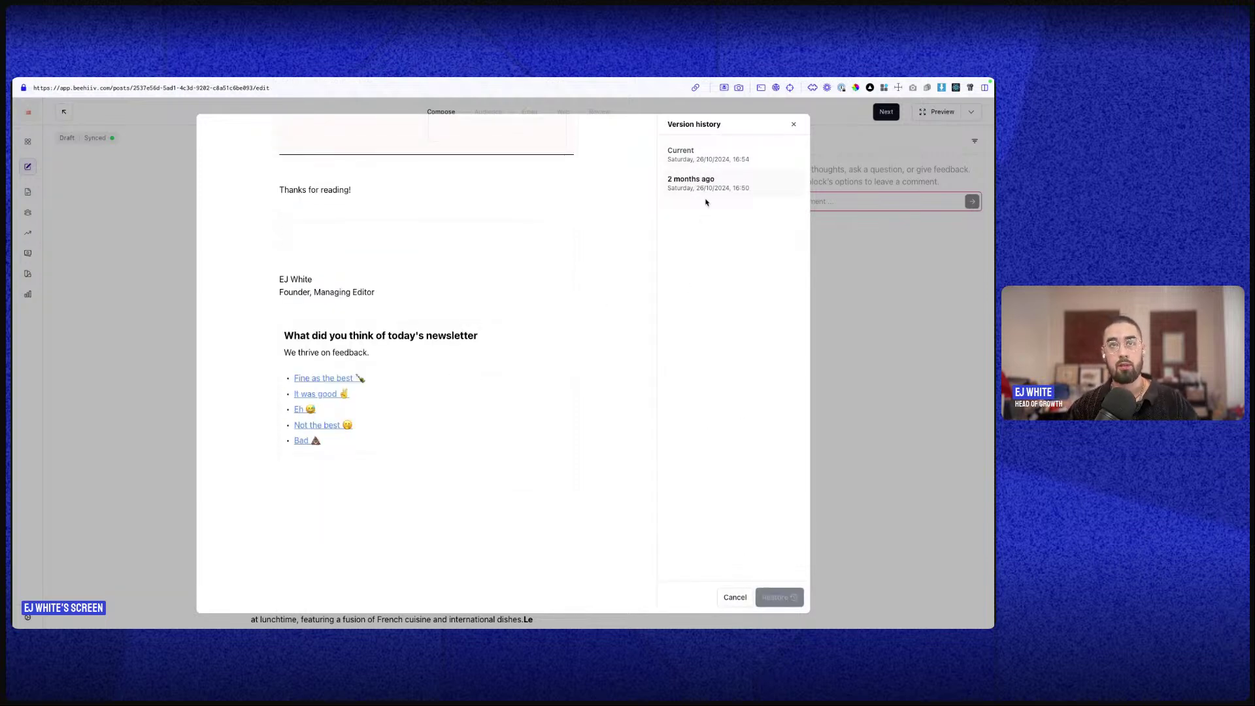
{"action": "left_click", "coordinate": [727, 597]}
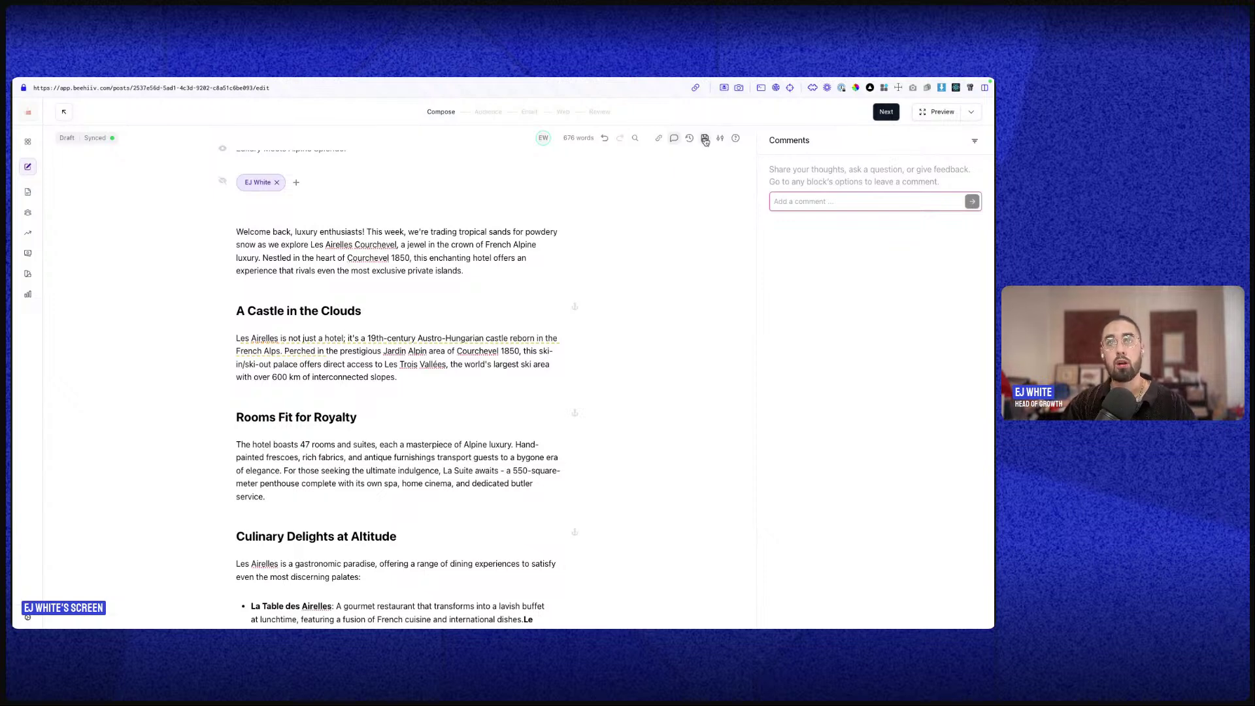
{"action": "scroll", "coordinate": [627, 252], "scroll_direction": "up", "scroll_amount": 2}
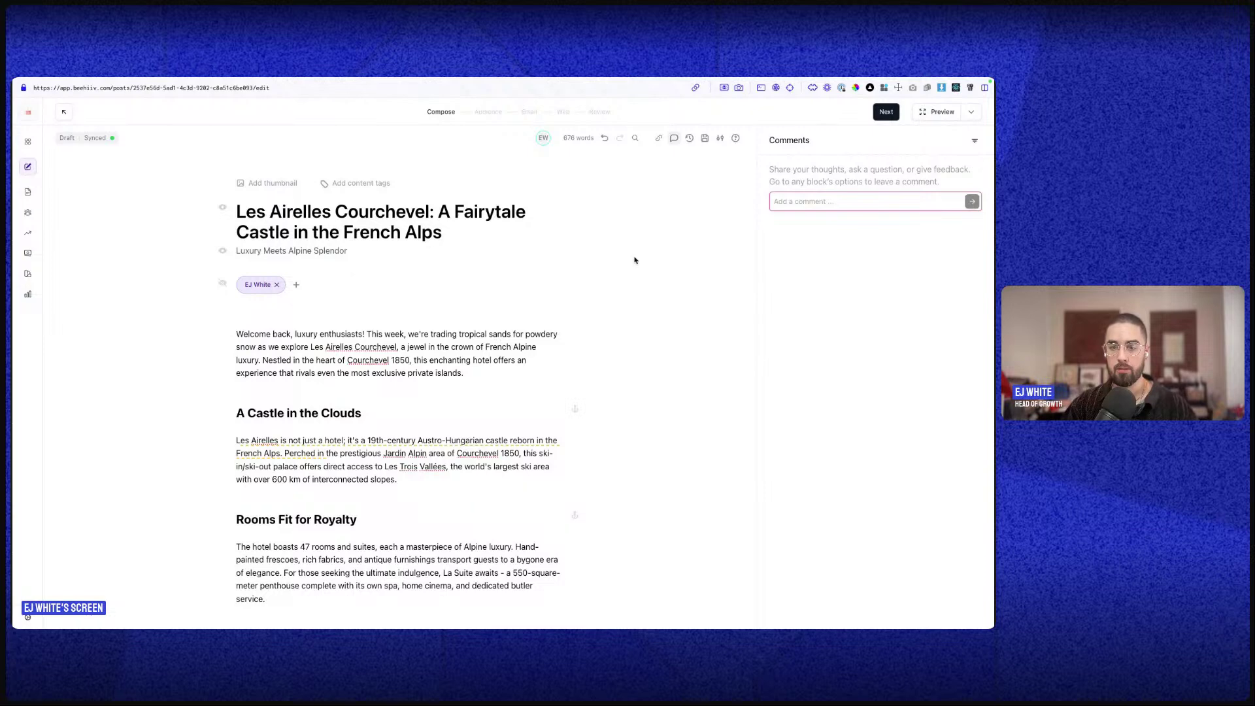
{"action": "left_click", "coordinate": [704, 138]}
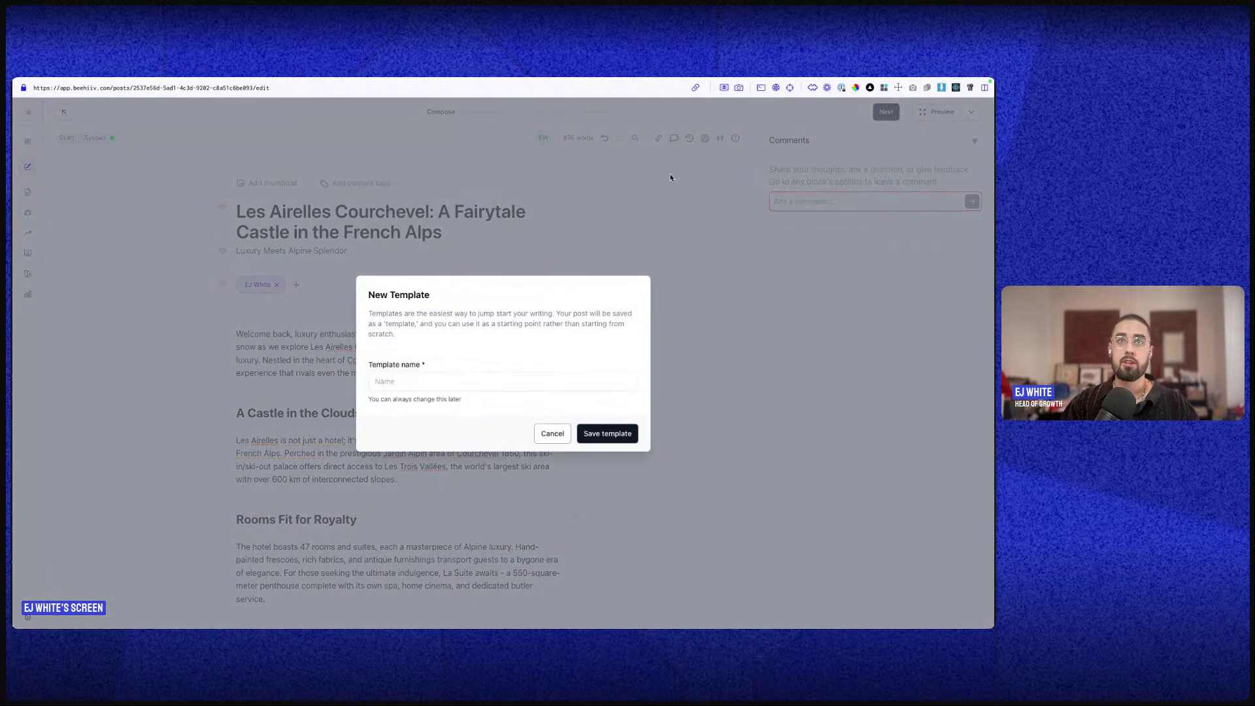
{"action": "left_click", "coordinate": [184, 252]}
{"action": "left_click", "coordinate": [483, 331]}
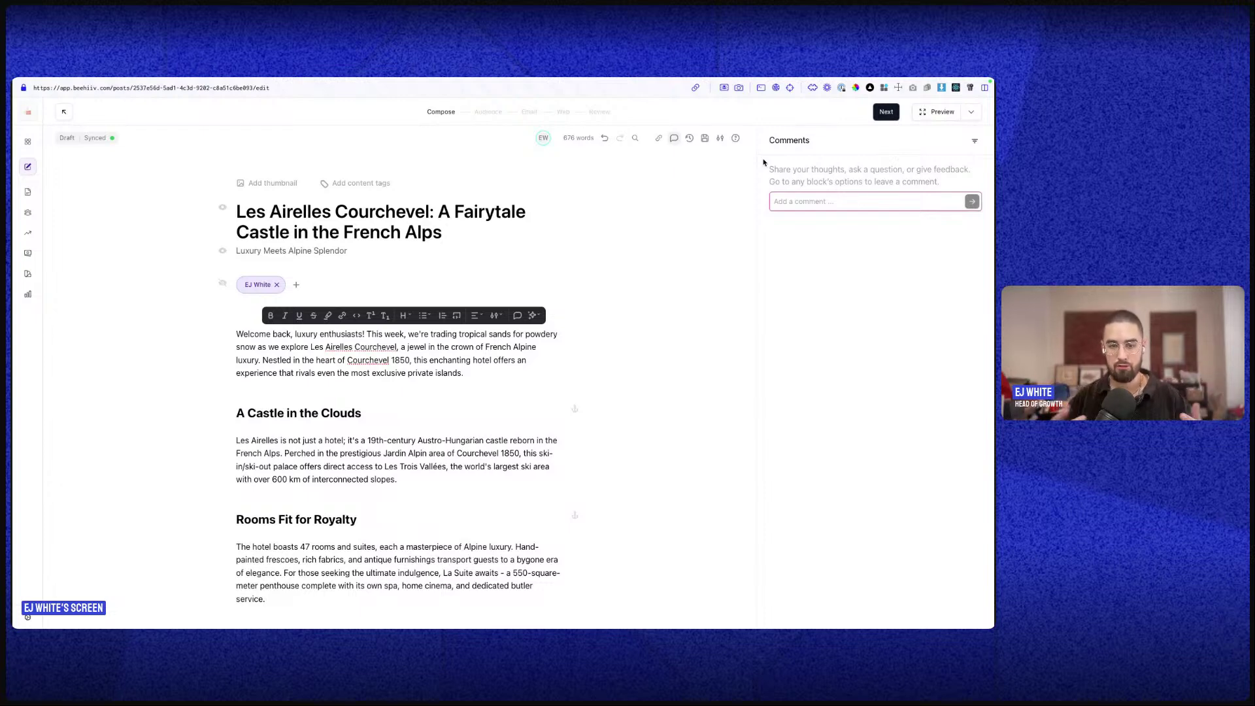
{"action": "key", "text": "F4"}
{"action": "key", "text": "Escape"}
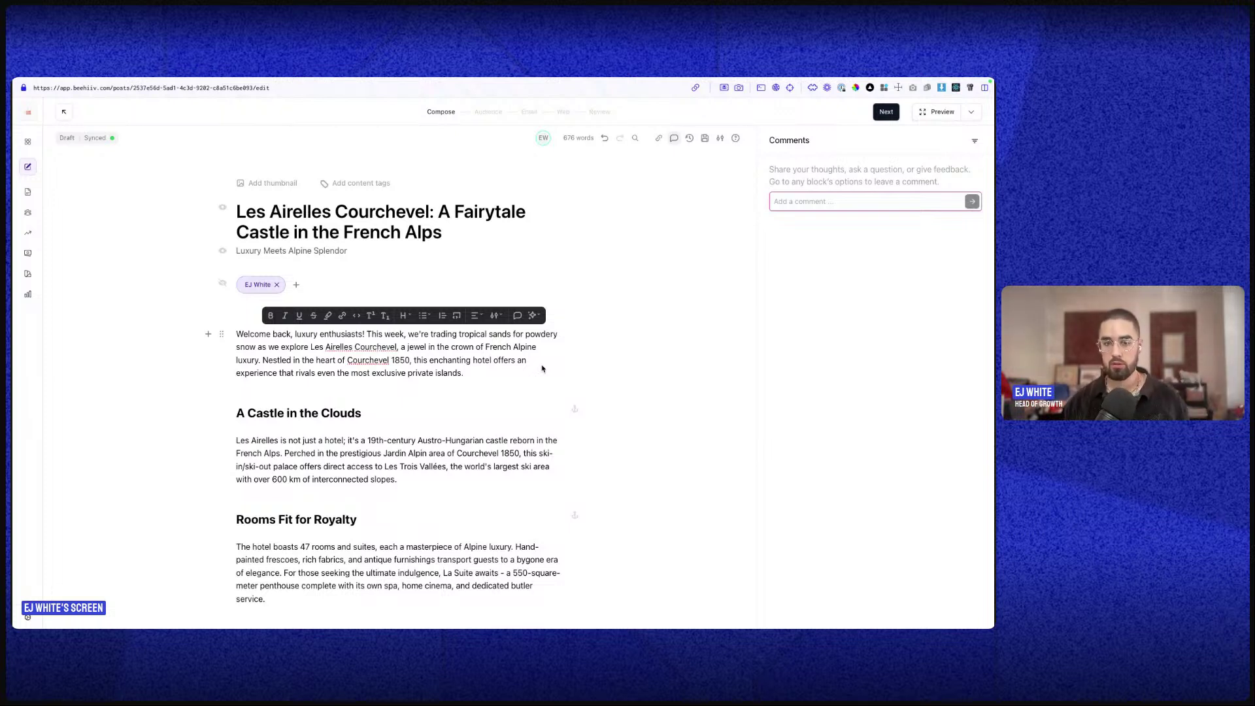
{"action": "left_click", "coordinate": [705, 137]}
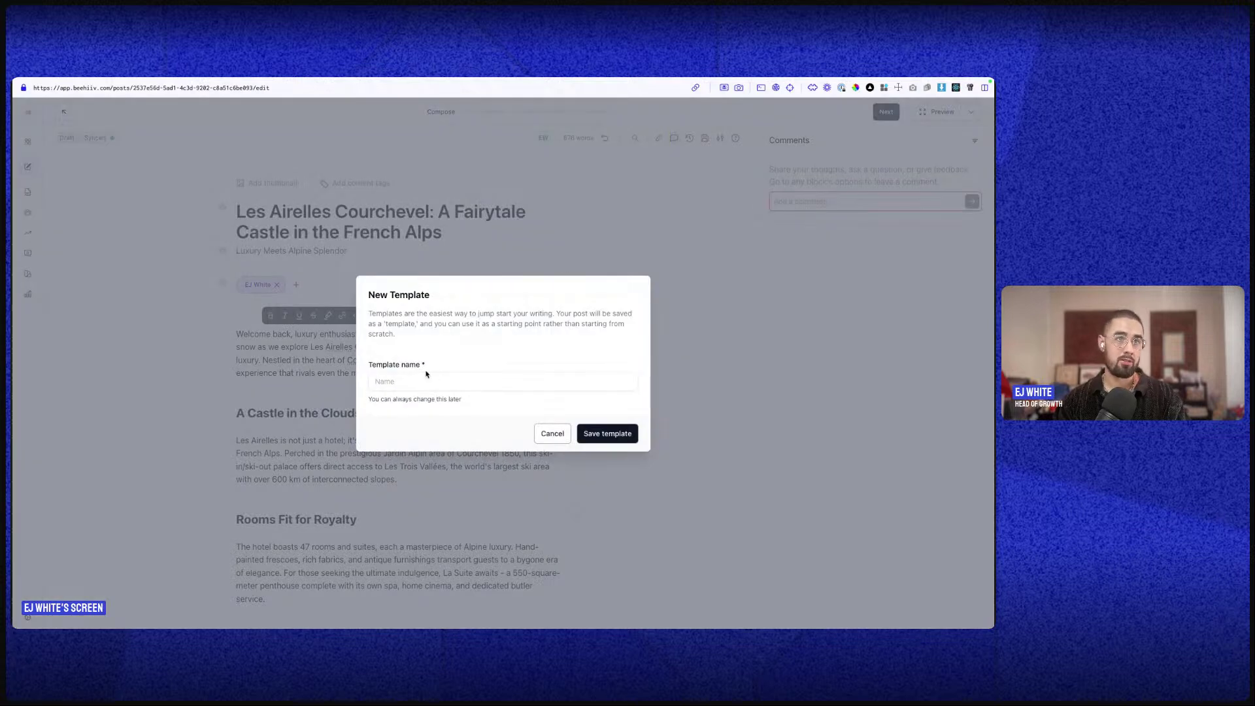
{"action": "left_click", "coordinate": [552, 433]}
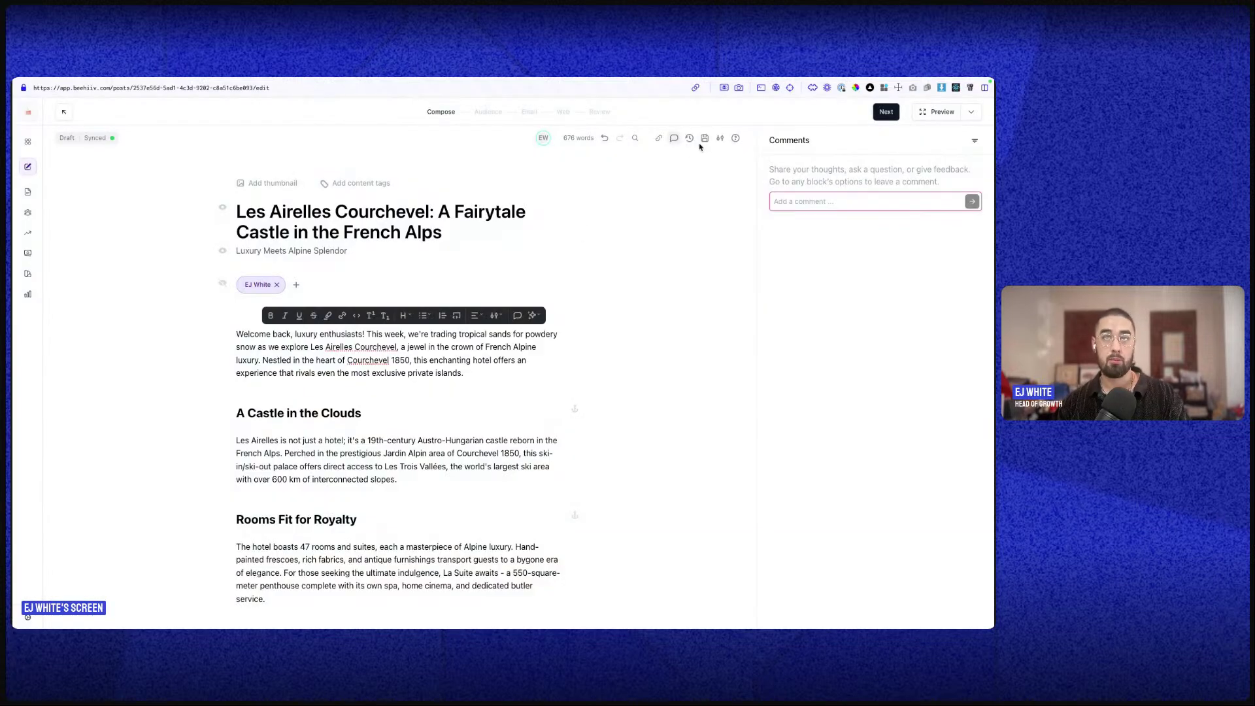
{"action": "left_click", "coordinate": [19, 165]}
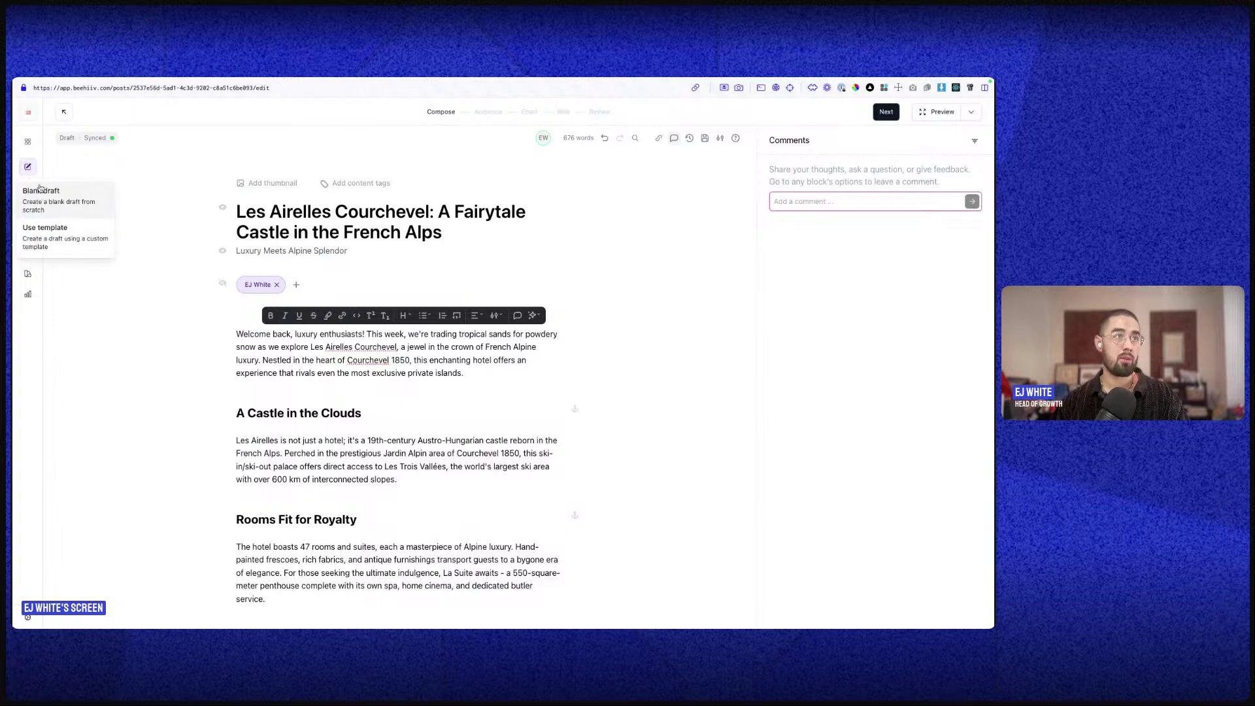
{"action": "left_click", "coordinate": [49, 243]}
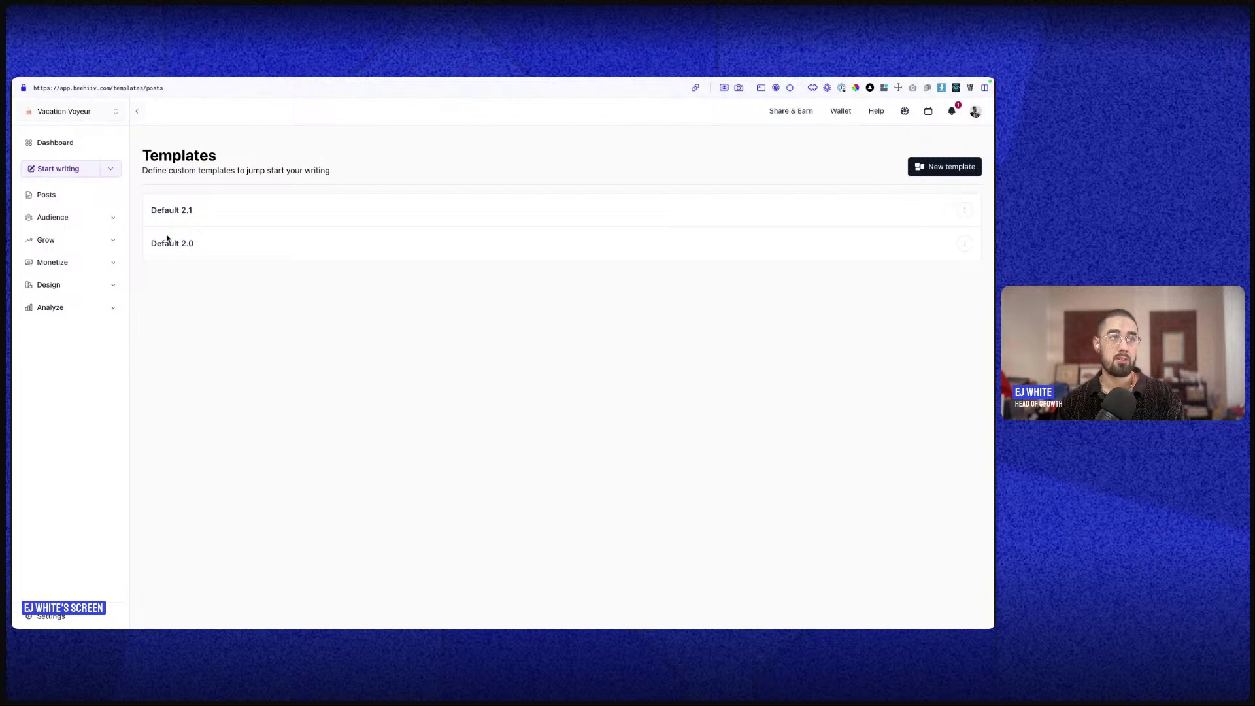
{"action": "left_click", "coordinate": [965, 210]}
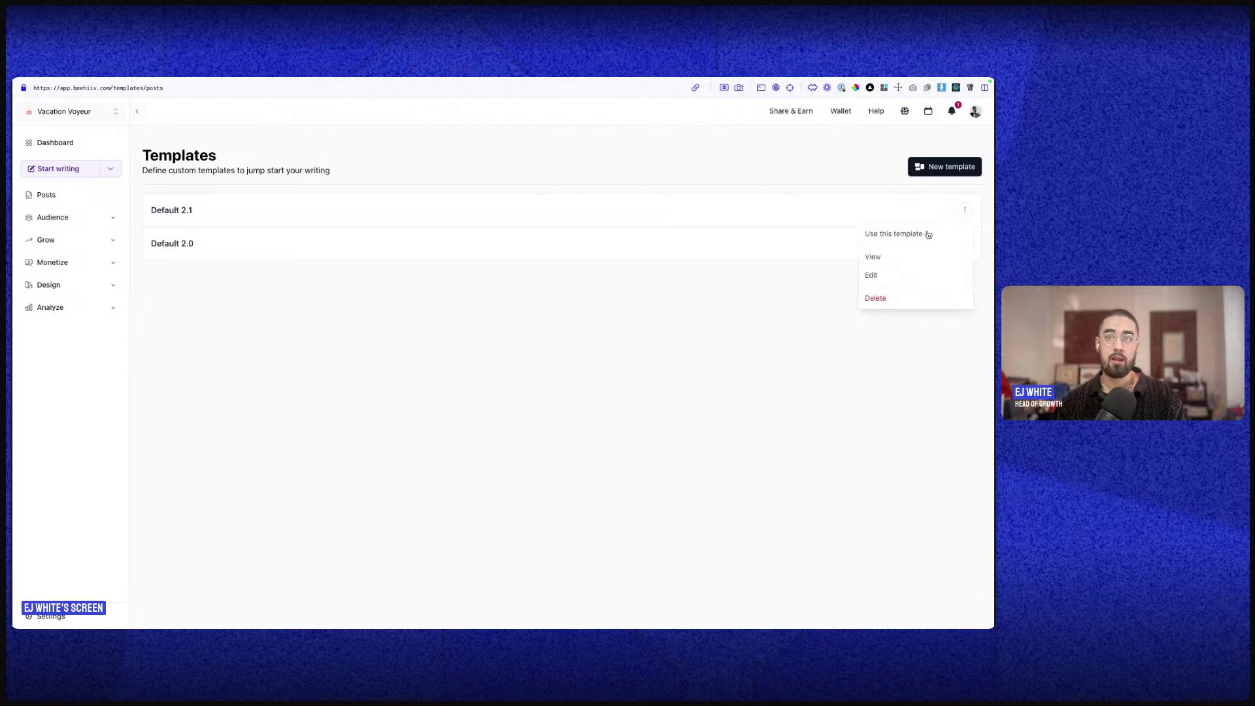
{"action": "left_click", "coordinate": [822, 286]}
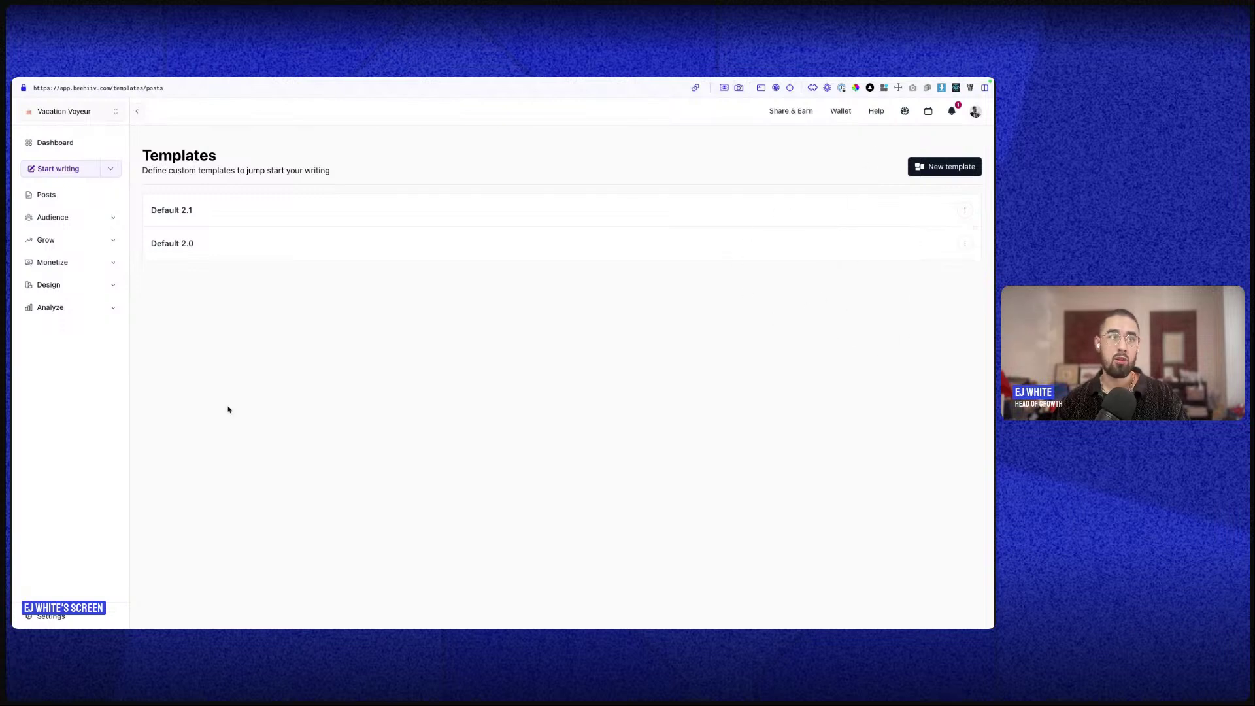
{"action": "mouse_move", "coordinate": [19, 121]}
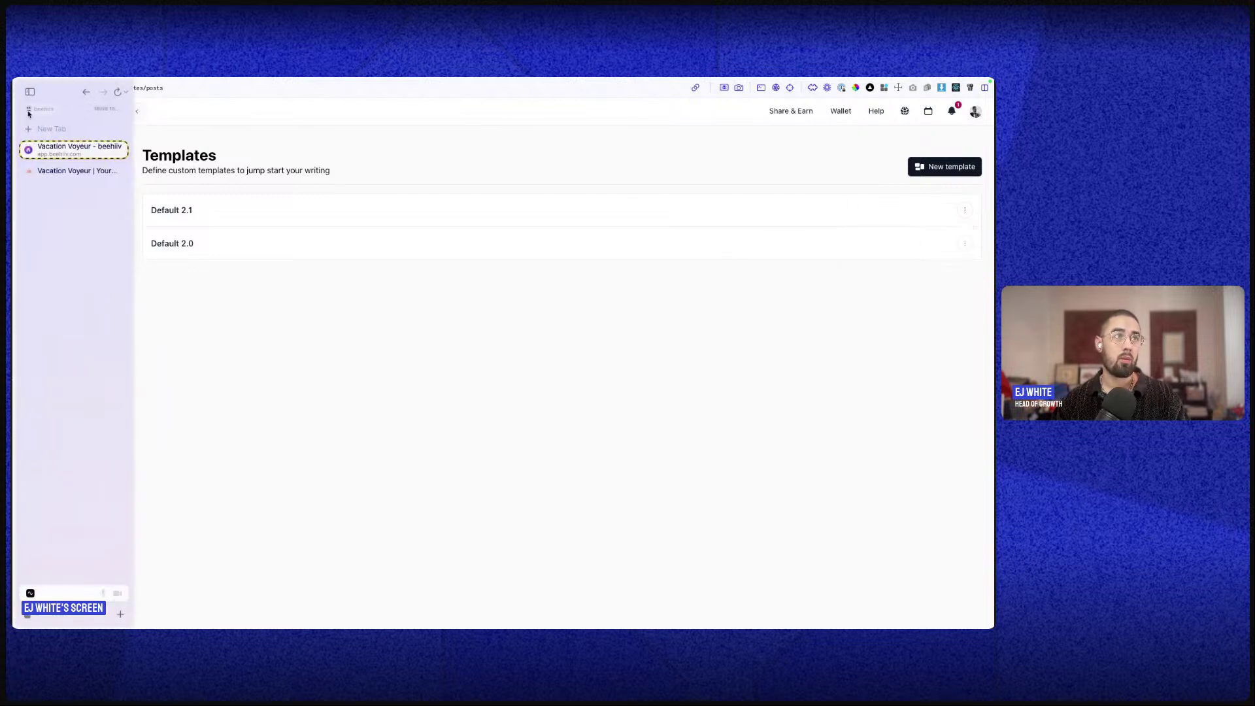
{"action": "left_click", "coordinate": [83, 92]}
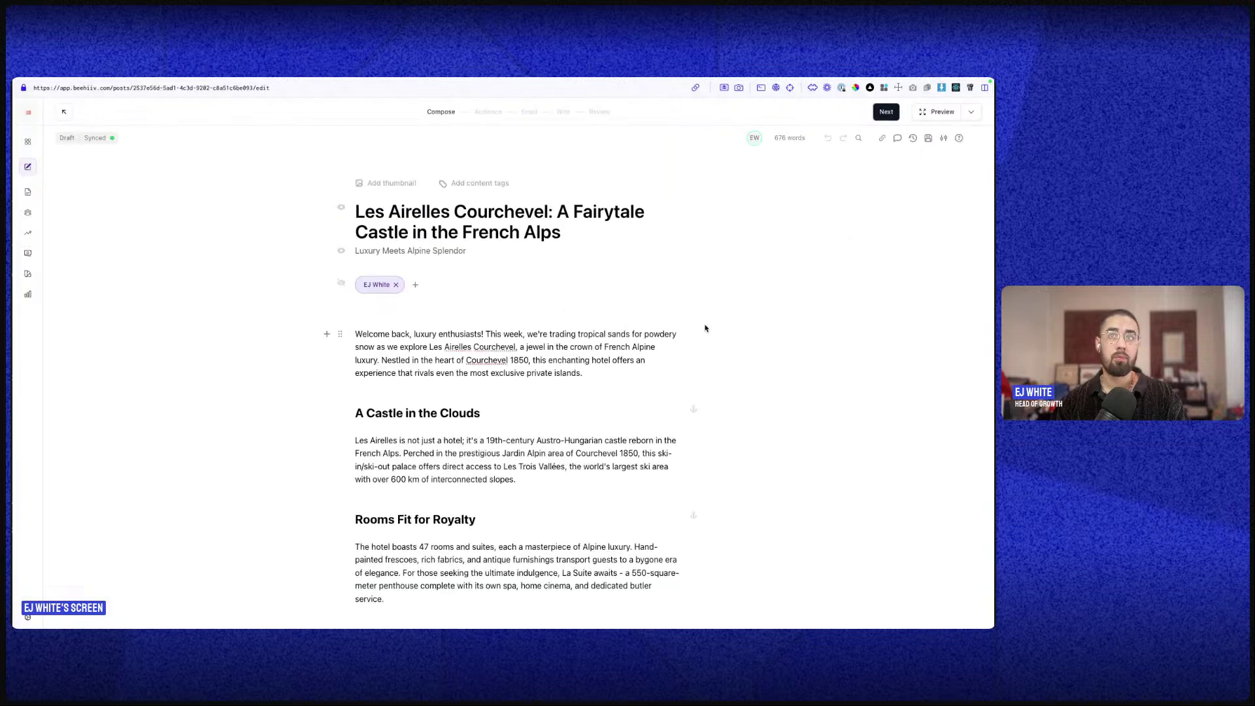
{"action": "left_click", "coordinate": [943, 138]}
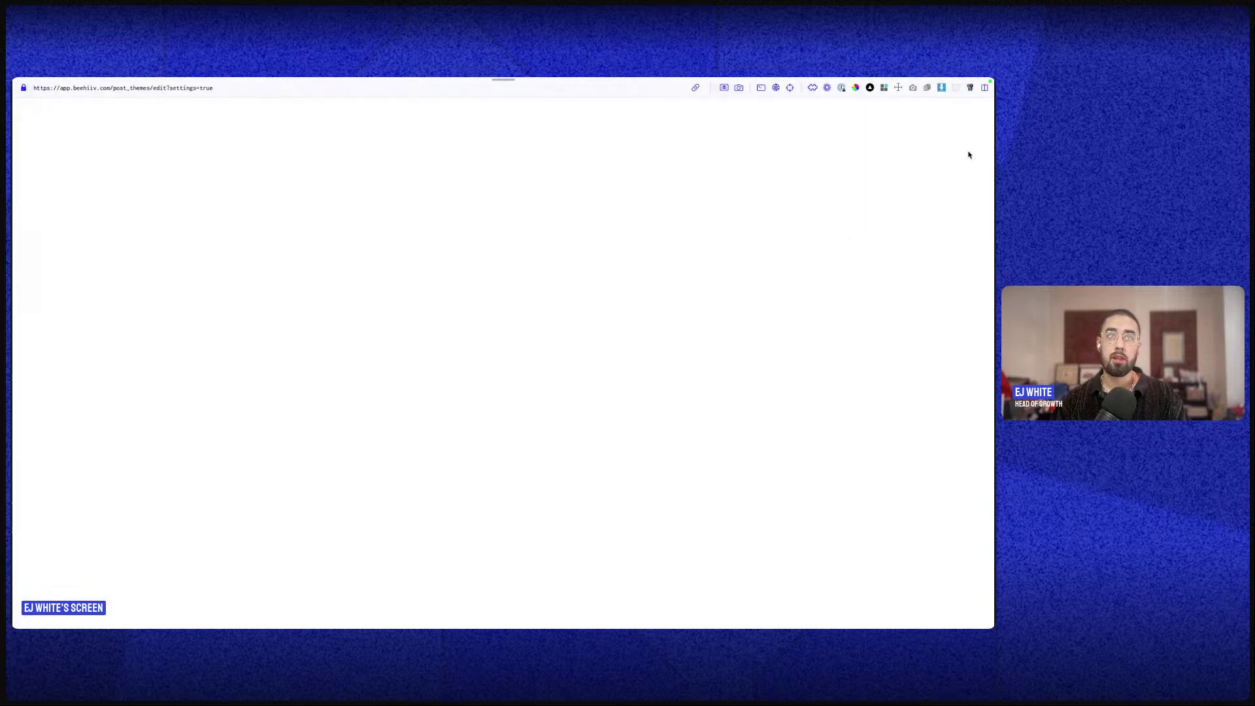
{"action": "mouse_move", "coordinate": [13, 224]}
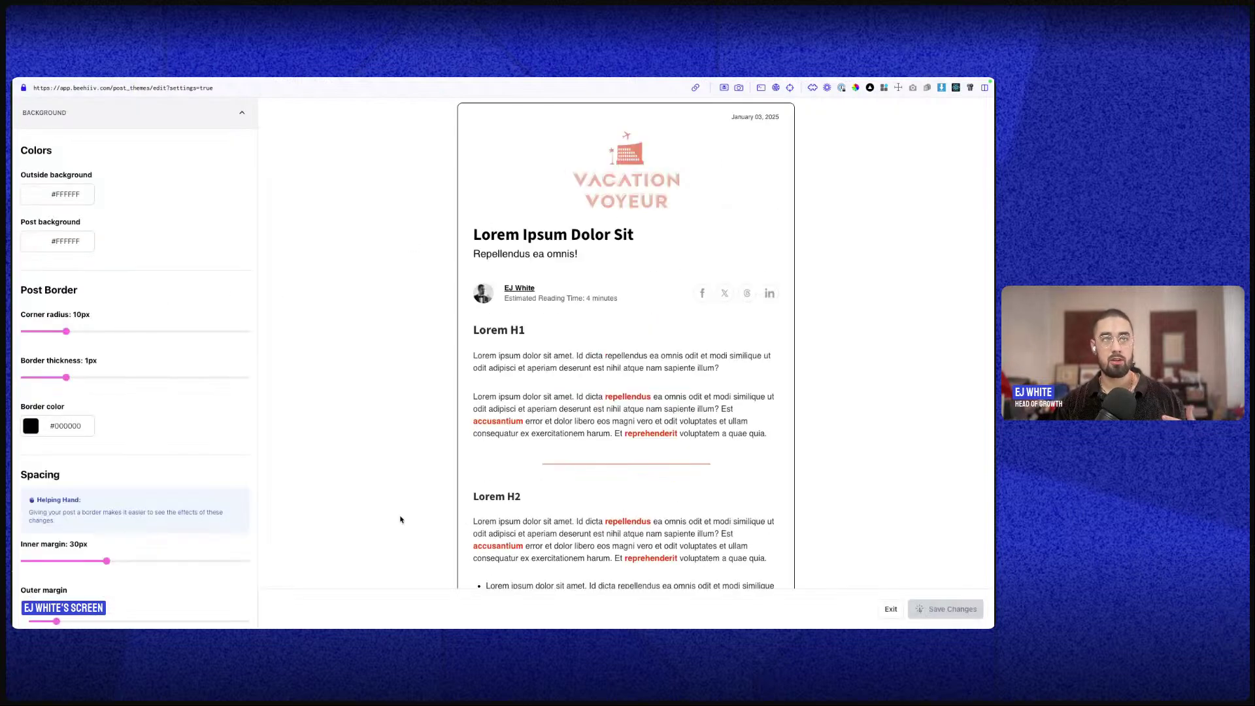
{"action": "scroll", "coordinate": [629, 472], "scroll_direction": "down", "scroll_amount": 15}
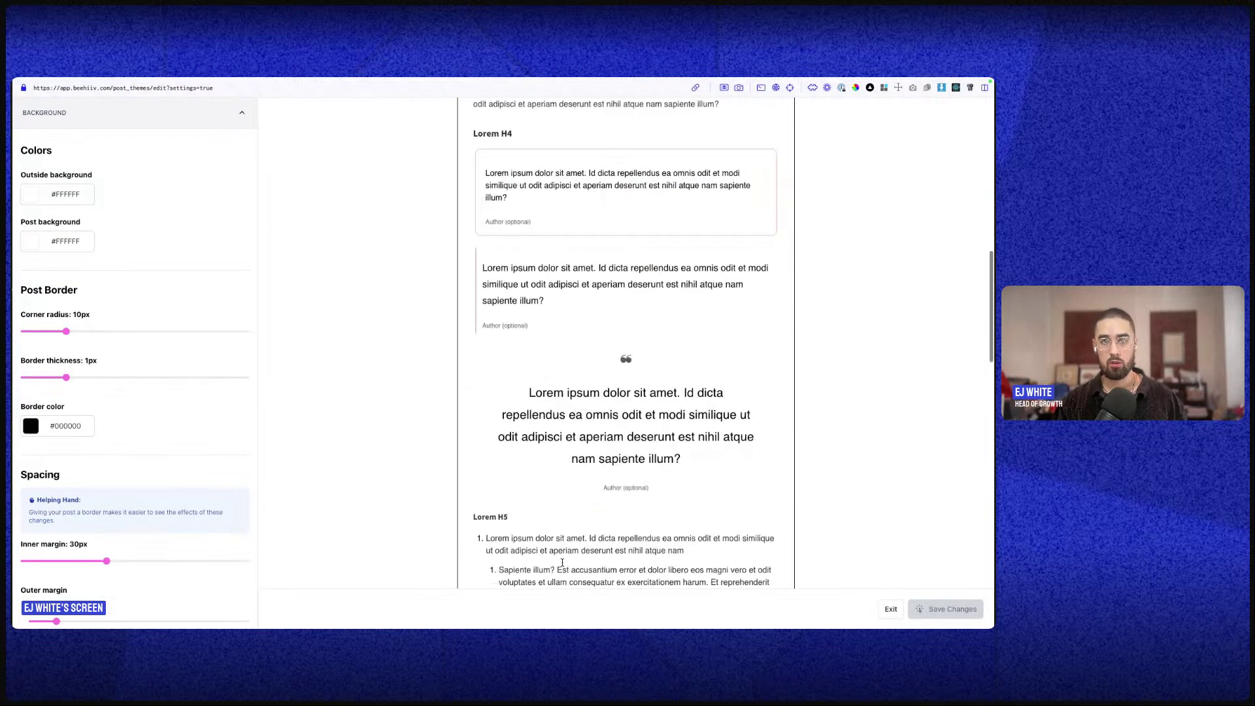
{"action": "mouse_move", "coordinate": [15, 110]}
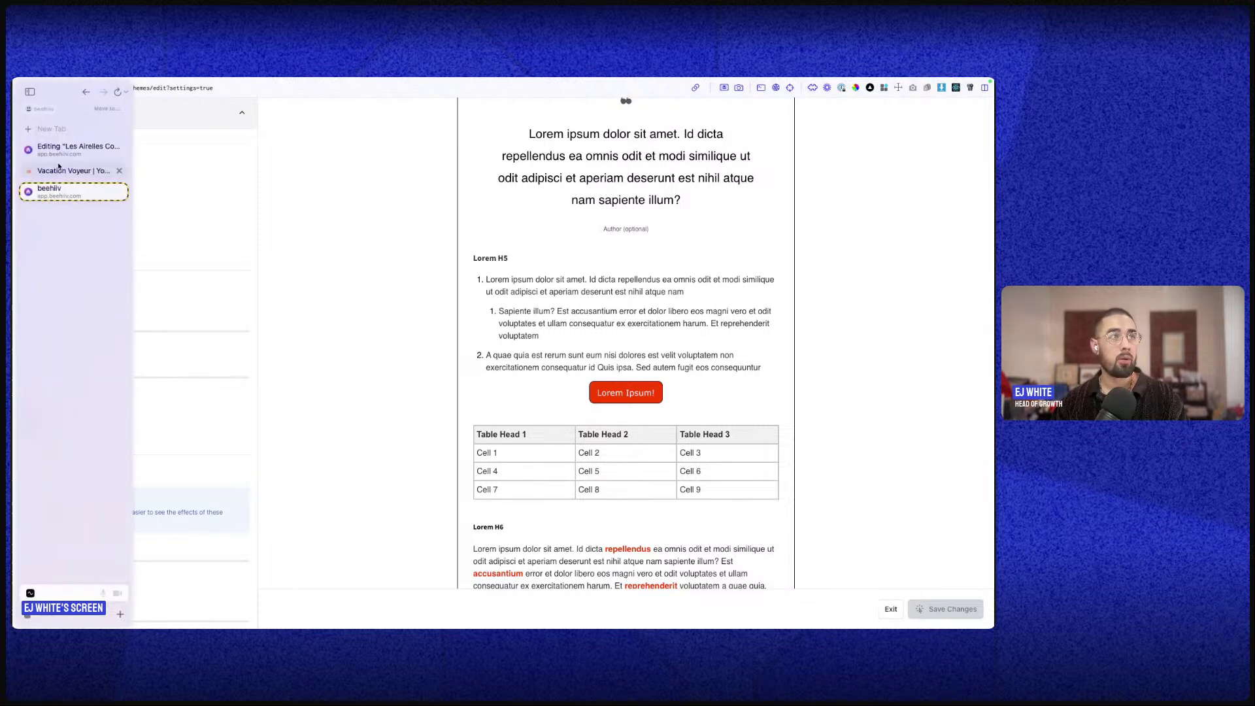
{"action": "left_click", "coordinate": [62, 169]}
{"action": "left_click", "coordinate": [63, 150]}
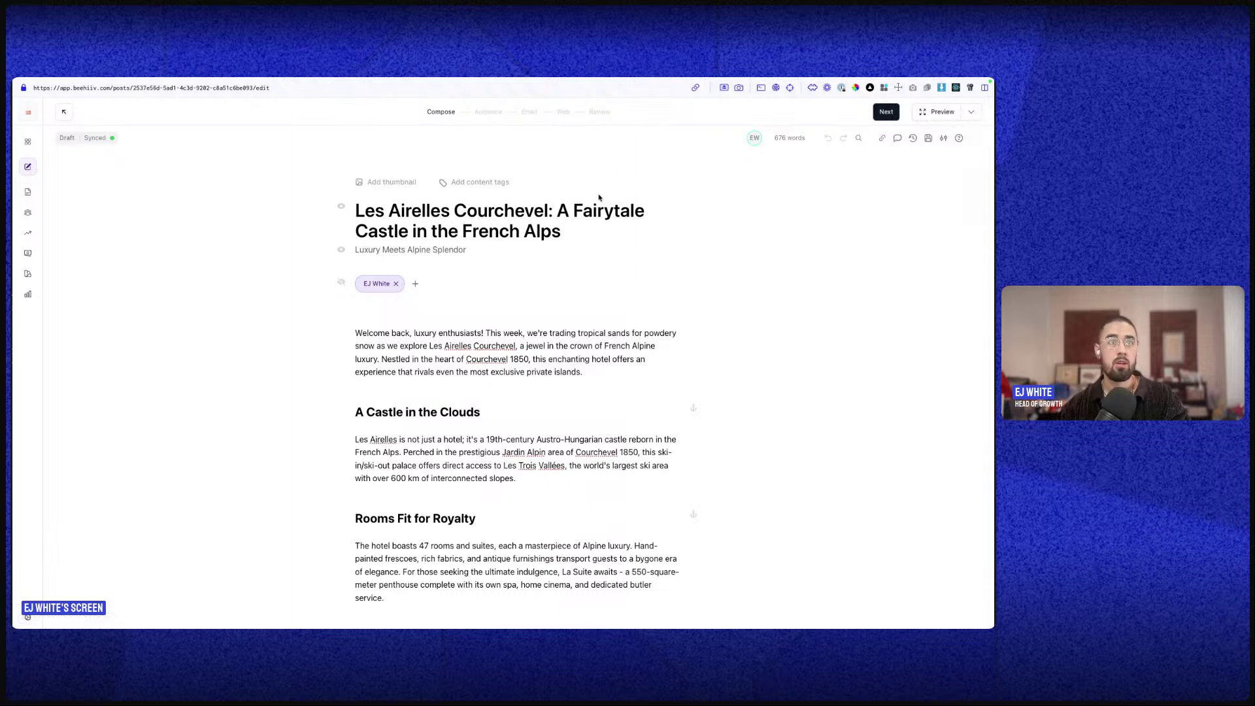
{"action": "scroll", "coordinate": [570, 314], "scroll_direction": "down", "scroll_amount": 20}
{"action": "scroll", "coordinate": [571, 314], "scroll_direction": "up", "scroll_amount": 20}
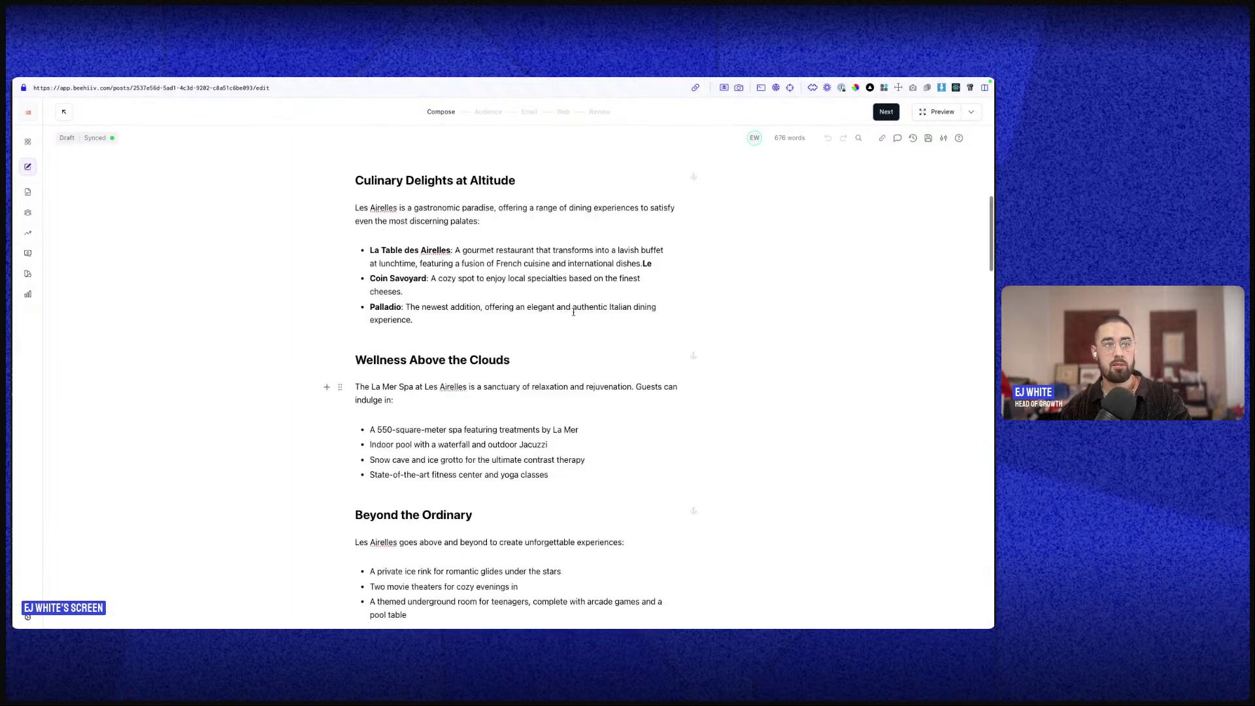
{"action": "left_click", "coordinate": [487, 117]}
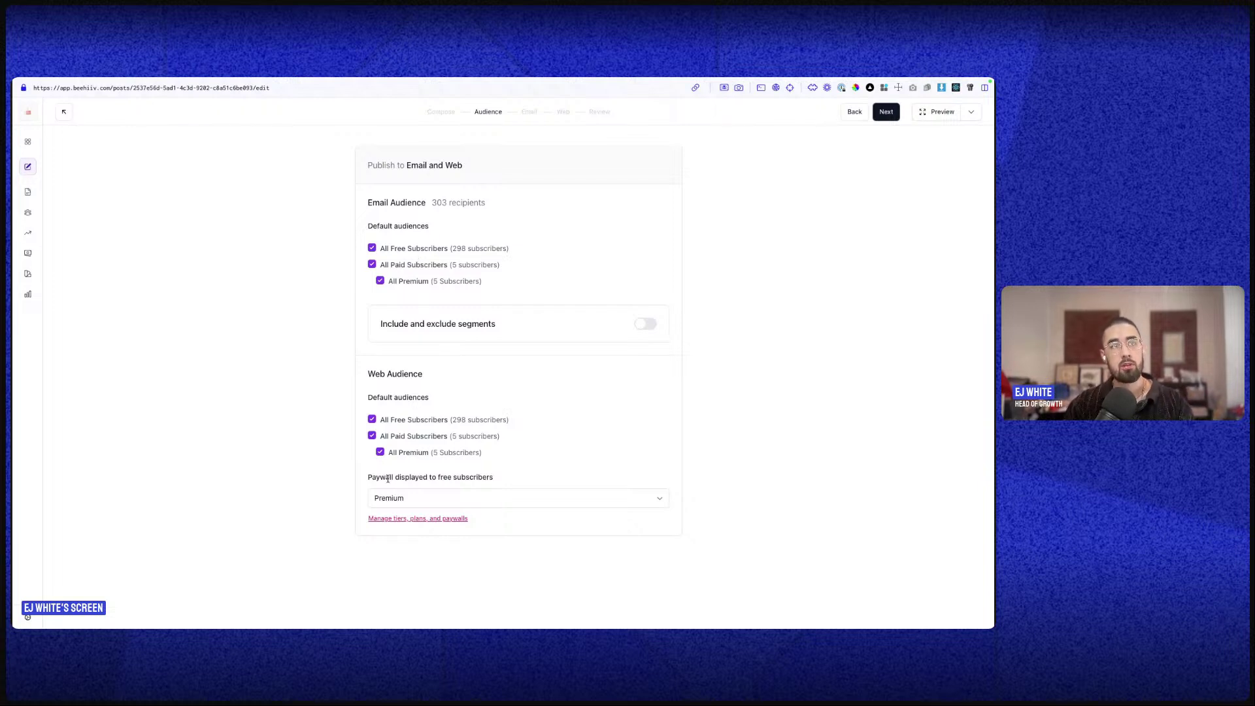
- Toggle the free, paid and premium tiers in the web and email audiences off and back on
{"action": "left_click_drag", "start_coordinate": [366, 165], "coordinate": [476, 165]}
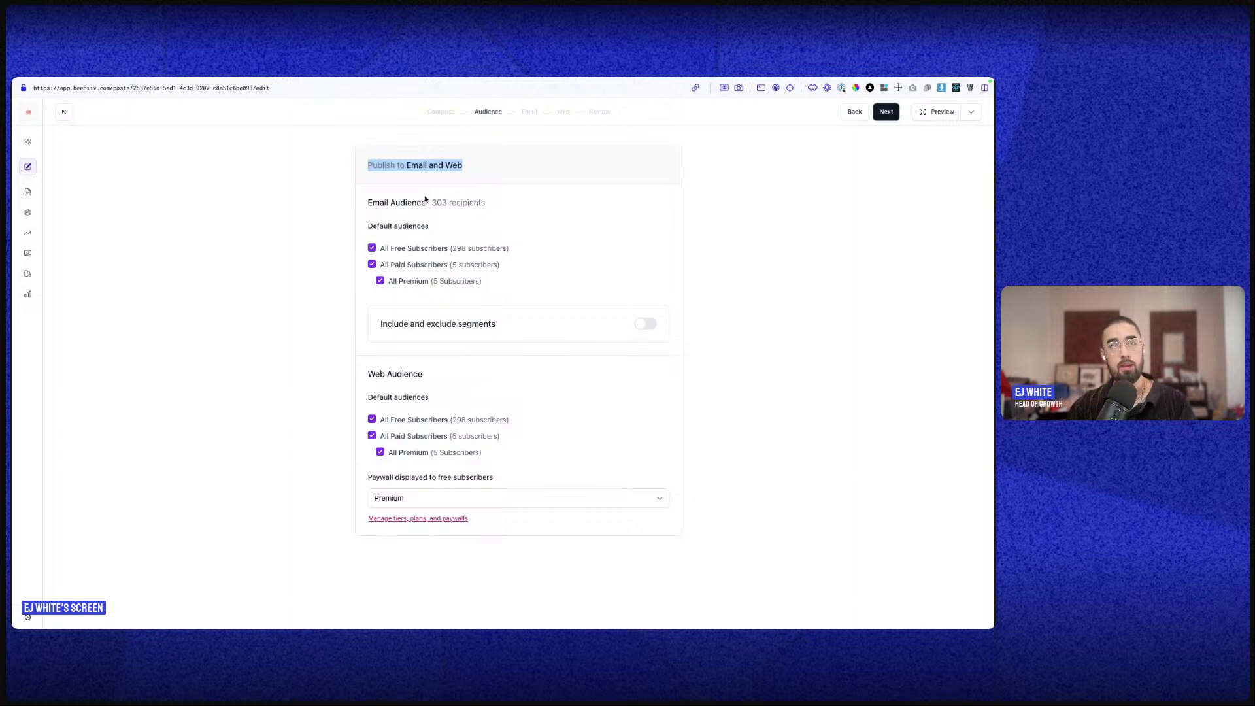
{"action": "left_click", "coordinate": [371, 420]}
{"action": "left_click", "coordinate": [372, 436]}
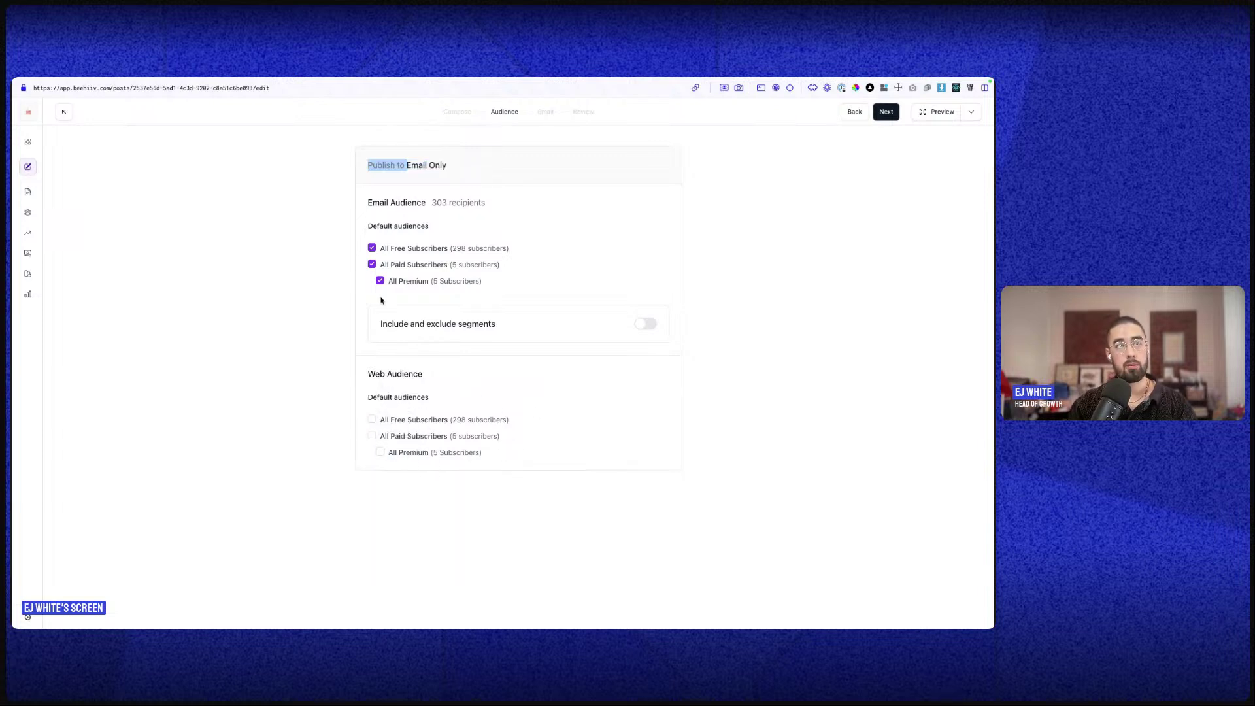
{"action": "left_click", "coordinate": [372, 419]}
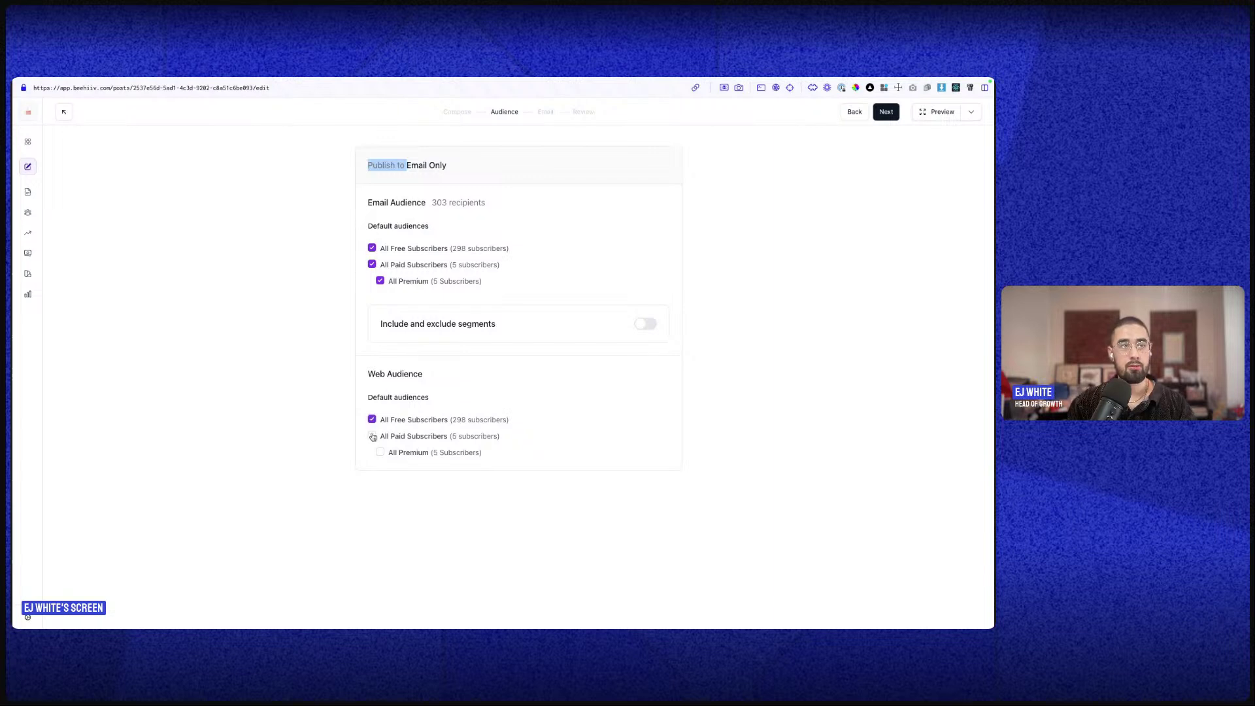
{"action": "left_click", "coordinate": [371, 436]}
{"action": "left_click", "coordinate": [381, 453]}
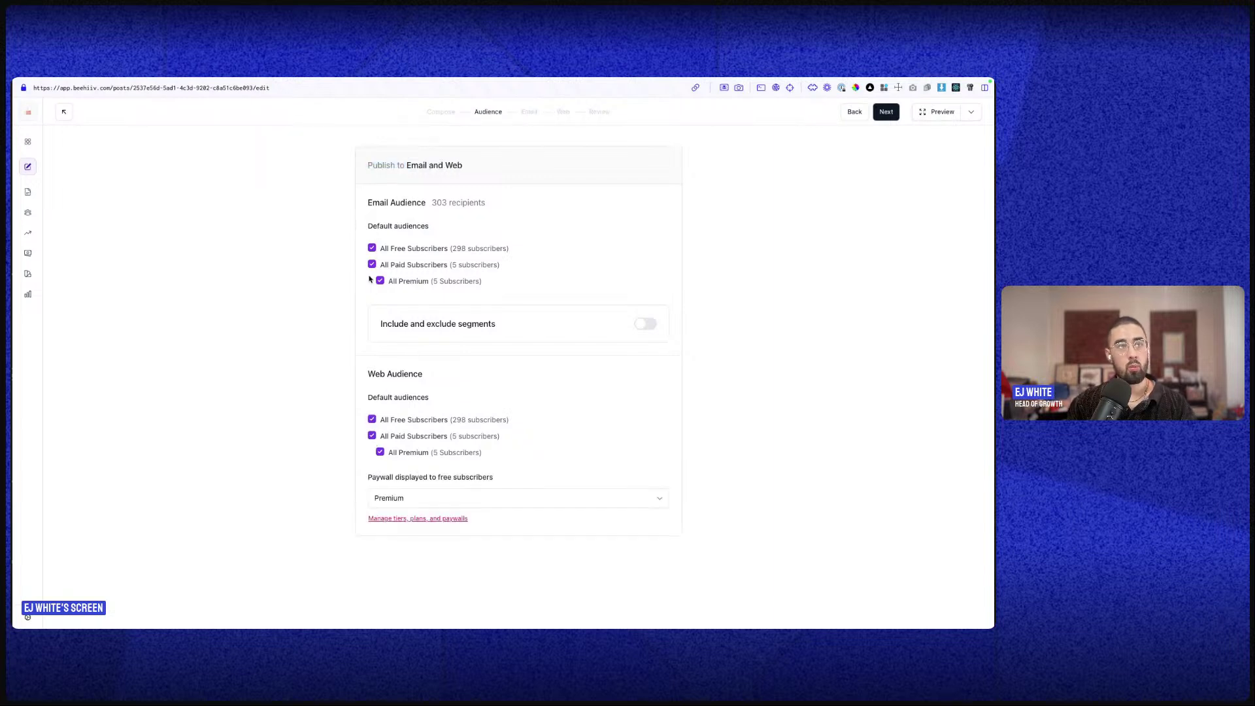
{"action": "left_click", "coordinate": [372, 249]}
{"action": "left_click", "coordinate": [372, 265]}
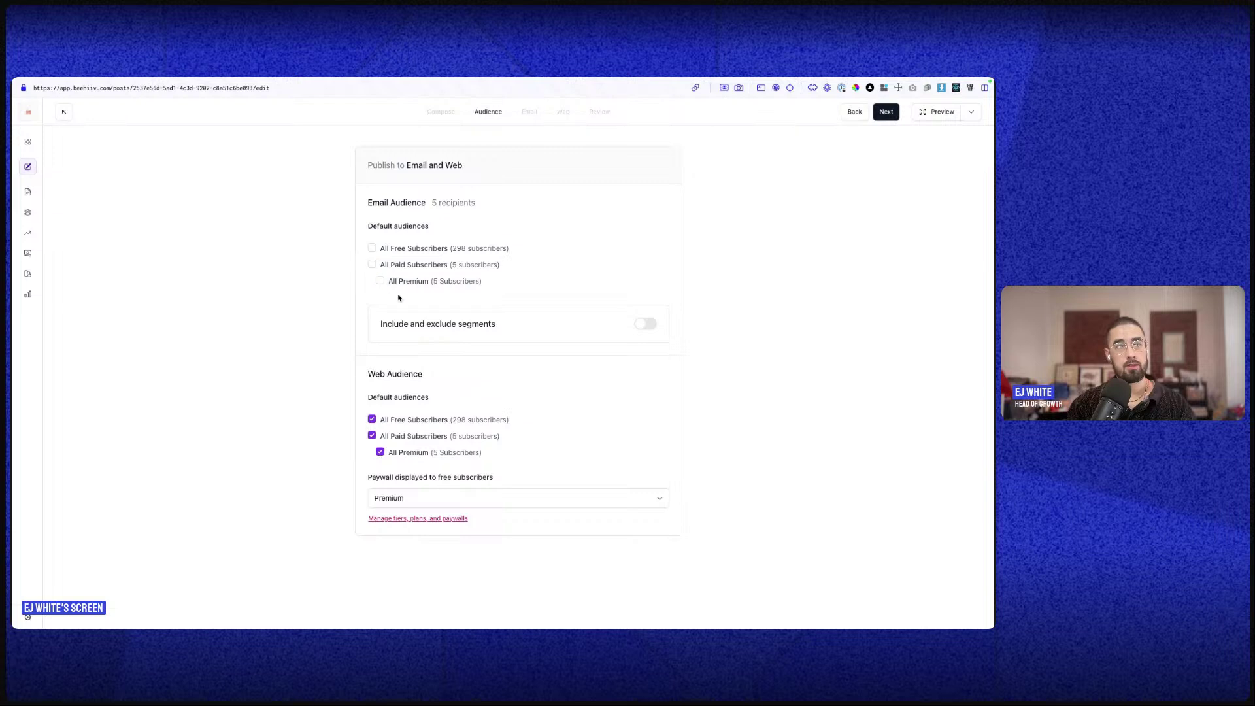
{"action": "left_click", "coordinate": [372, 248]}
{"action": "left_click", "coordinate": [372, 265]}
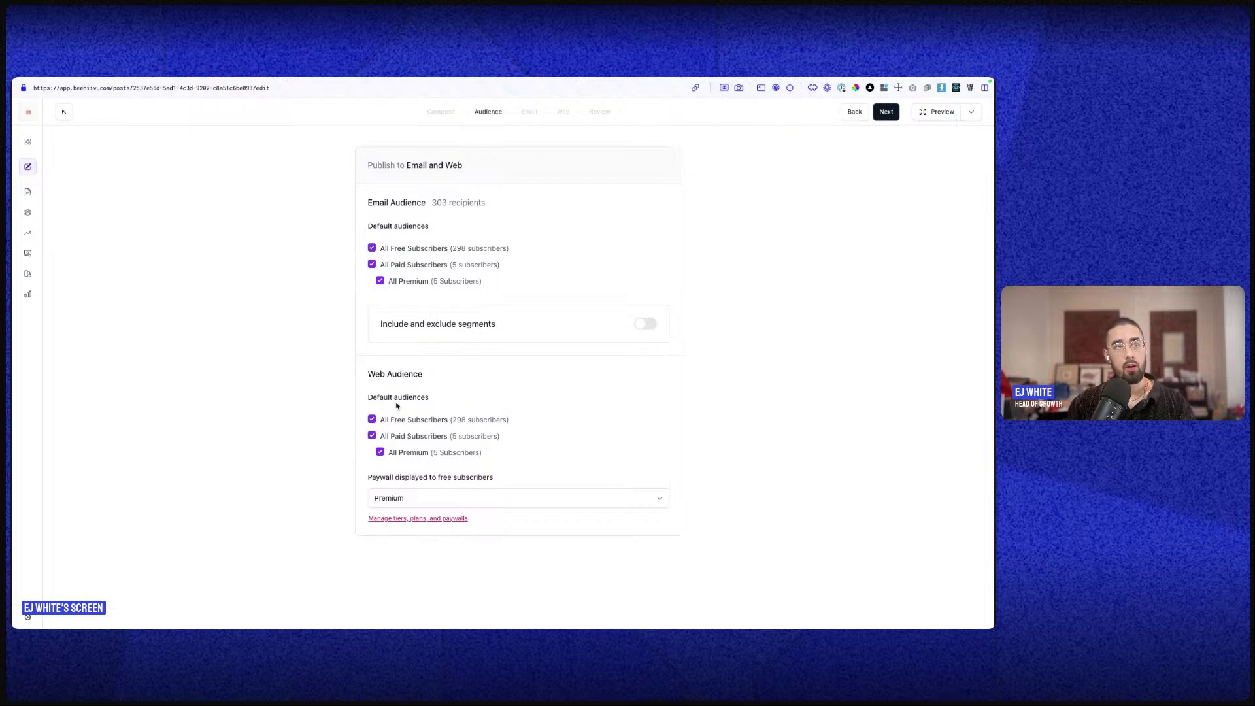
- Check All Free Subscribers for email and web, and switch on Include and exclude segments
{"action": "left_click", "coordinate": [372, 248]}
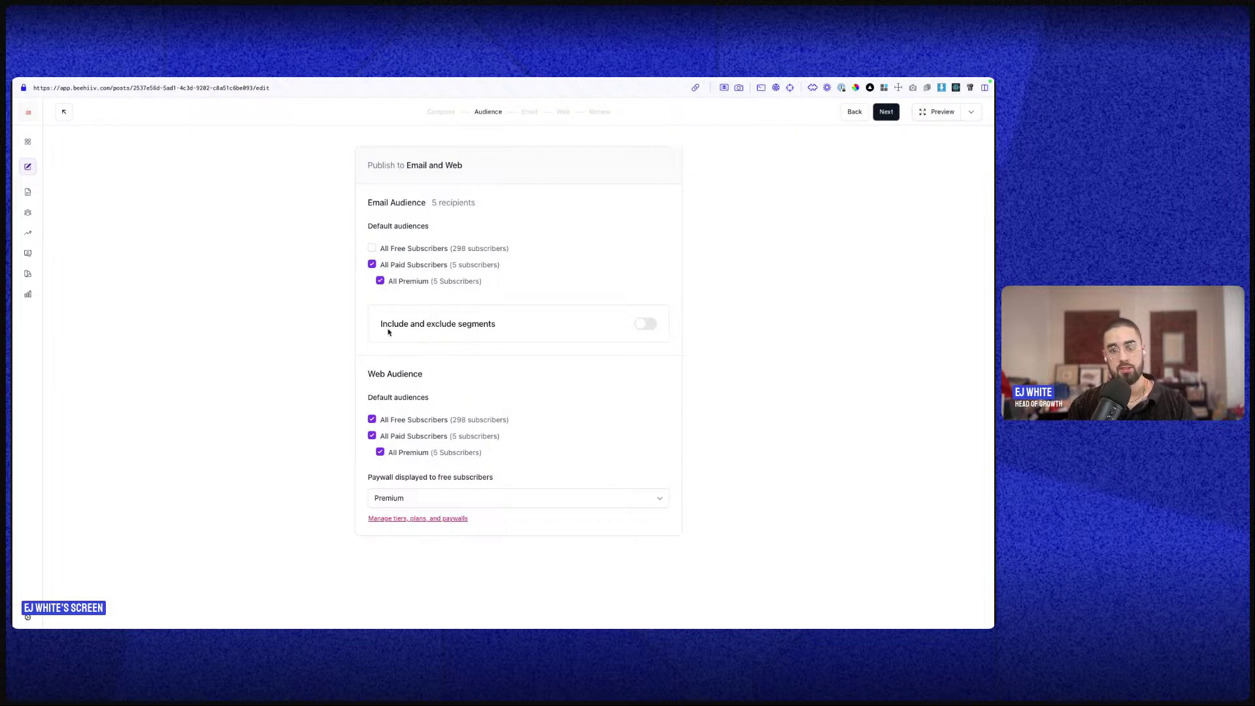
{"action": "left_click", "coordinate": [372, 419]}
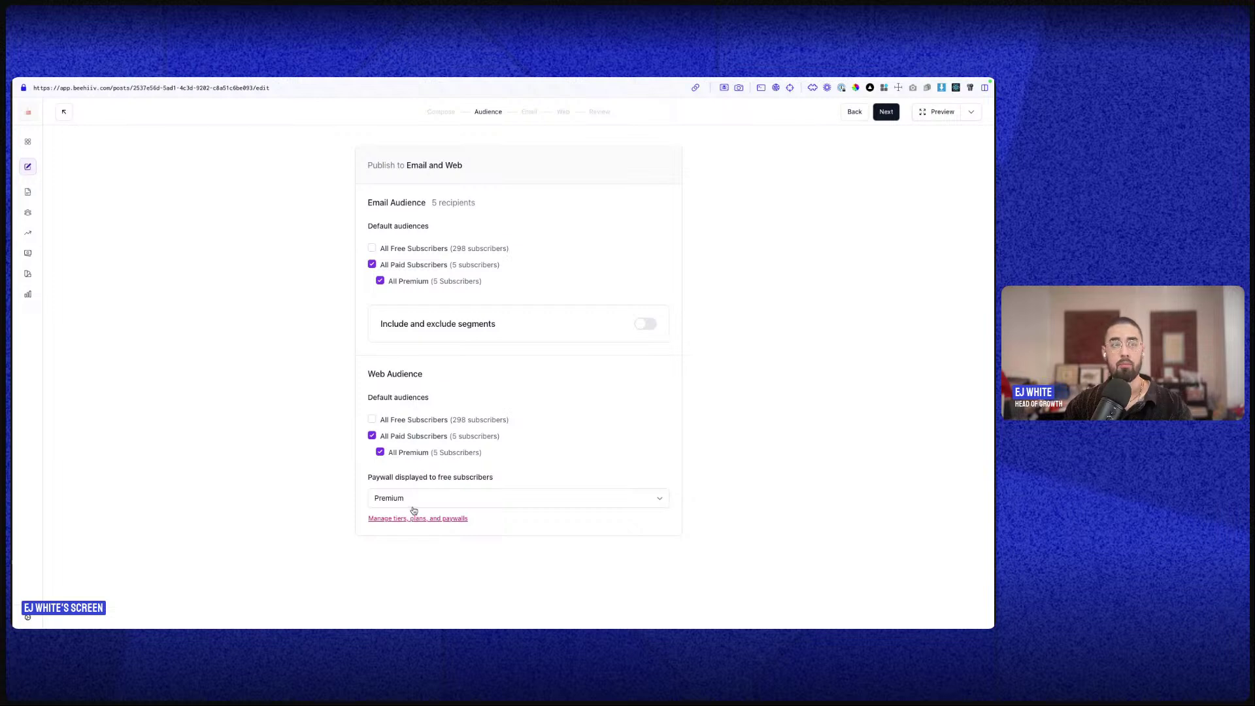
{"action": "left_click", "coordinate": [372, 249]}
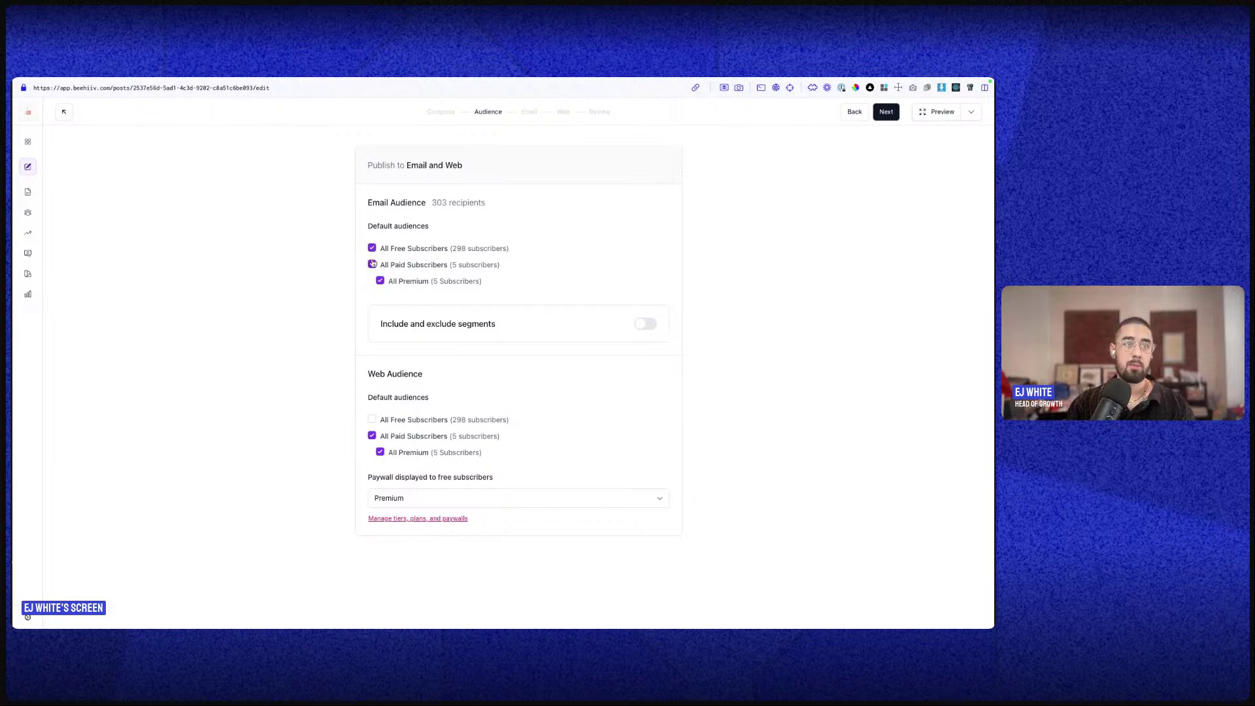
{"action": "left_click", "coordinate": [371, 419]}
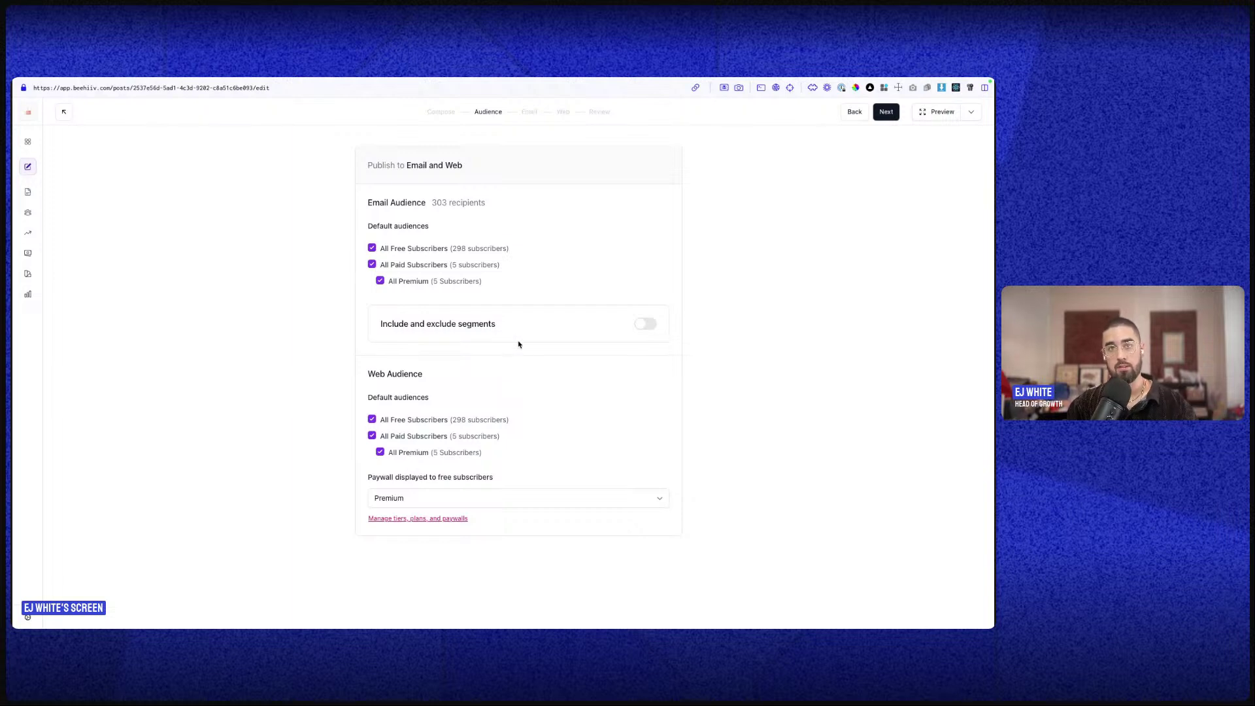
{"action": "left_click", "coordinate": [645, 323]}
- Look over the segment fields and open the included segments list without choosing one
{"action": "left_click_drag", "start_coordinate": [385, 320], "coordinate": [526, 325]}
{"action": "left_click", "coordinate": [528, 326]}
{"action": "scroll", "coordinate": [536, 334], "scroll_direction": "down", "scroll_amount": 1}
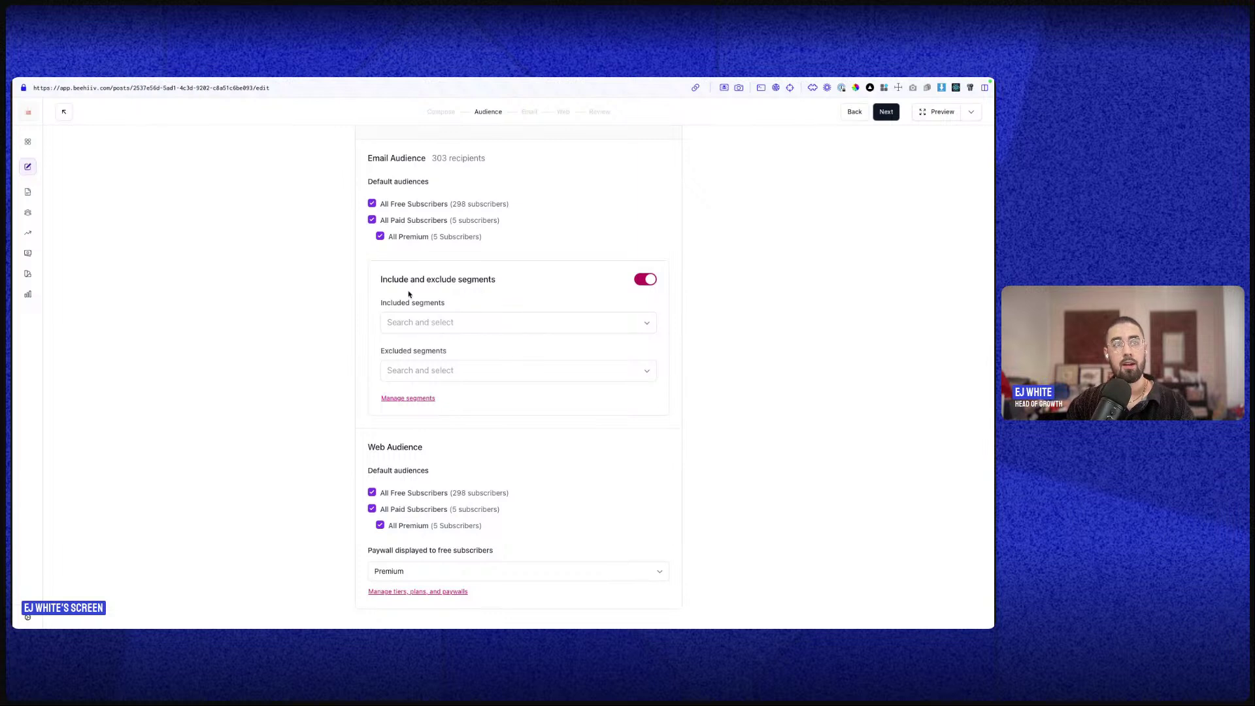
{"action": "scroll", "coordinate": [395, 287], "scroll_direction": "up", "scroll_amount": 1}
{"action": "left_click", "coordinate": [418, 367]}
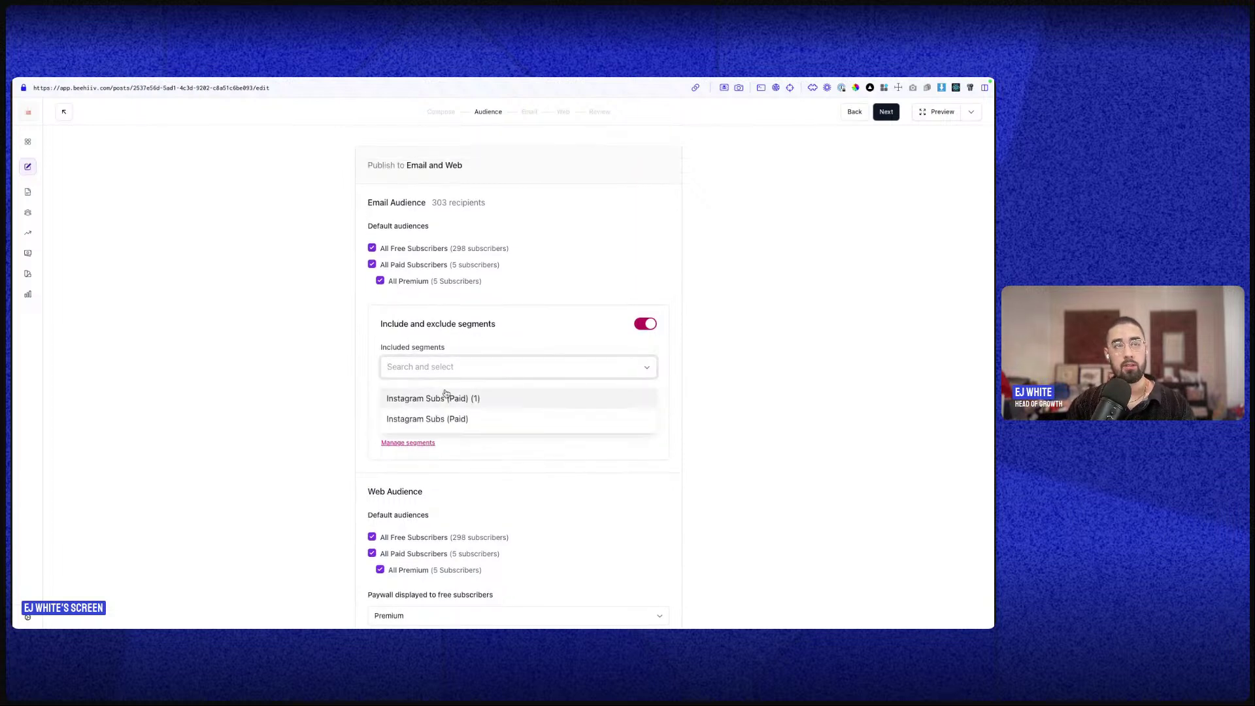
{"action": "left_click", "coordinate": [467, 339]}
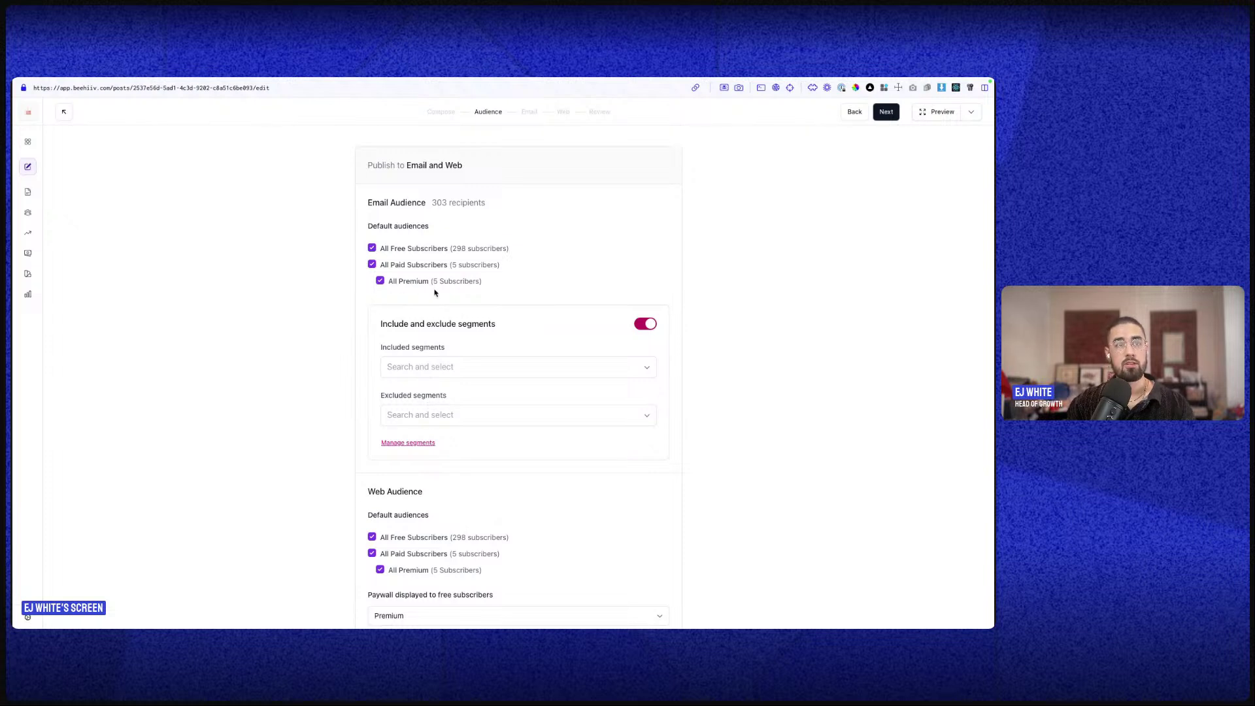
- Try including only Instagram Subs (Paid) (1), showing 163 recipients, then remove it
{"action": "left_click", "coordinate": [372, 248]}
{"action": "left_click", "coordinate": [372, 264]}
{"action": "left_click", "coordinate": [418, 367]}
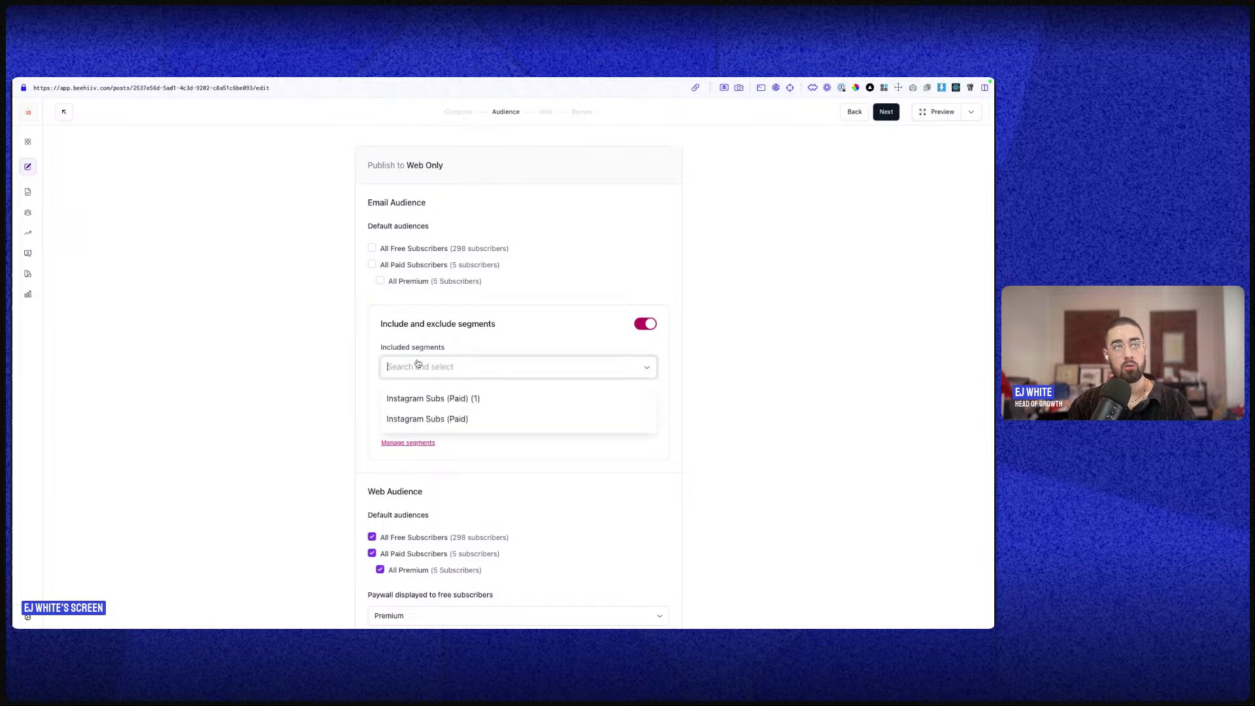
{"action": "left_click", "coordinate": [473, 398]}
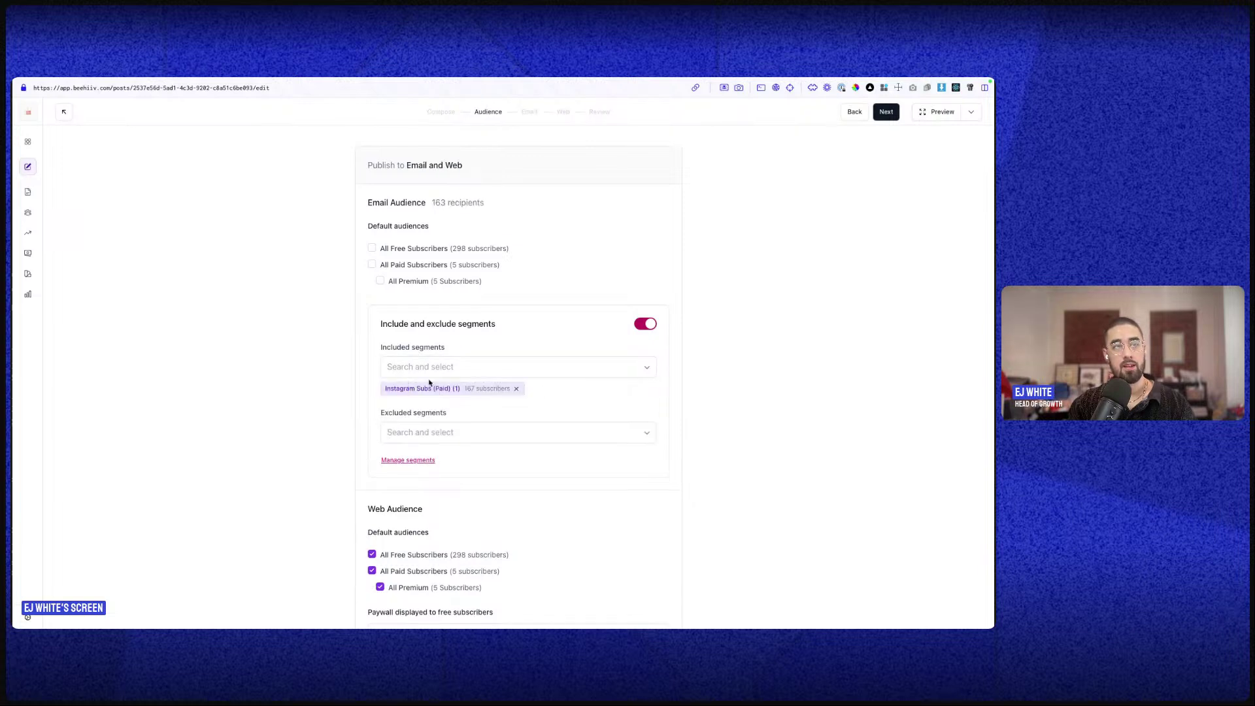
{"action": "left_click_drag", "start_coordinate": [387, 351], "coordinate": [457, 352]}
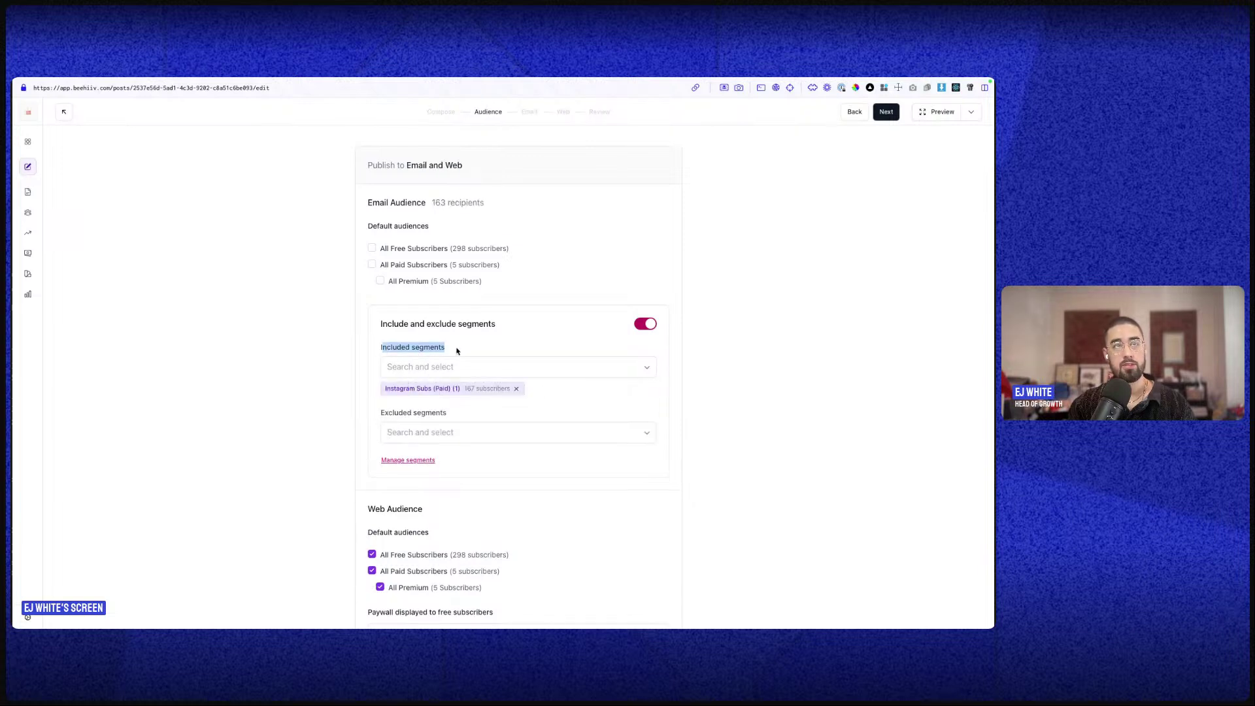
{"action": "left_click", "coordinate": [433, 206]}
{"action": "double_click", "coordinate": [436, 203]}
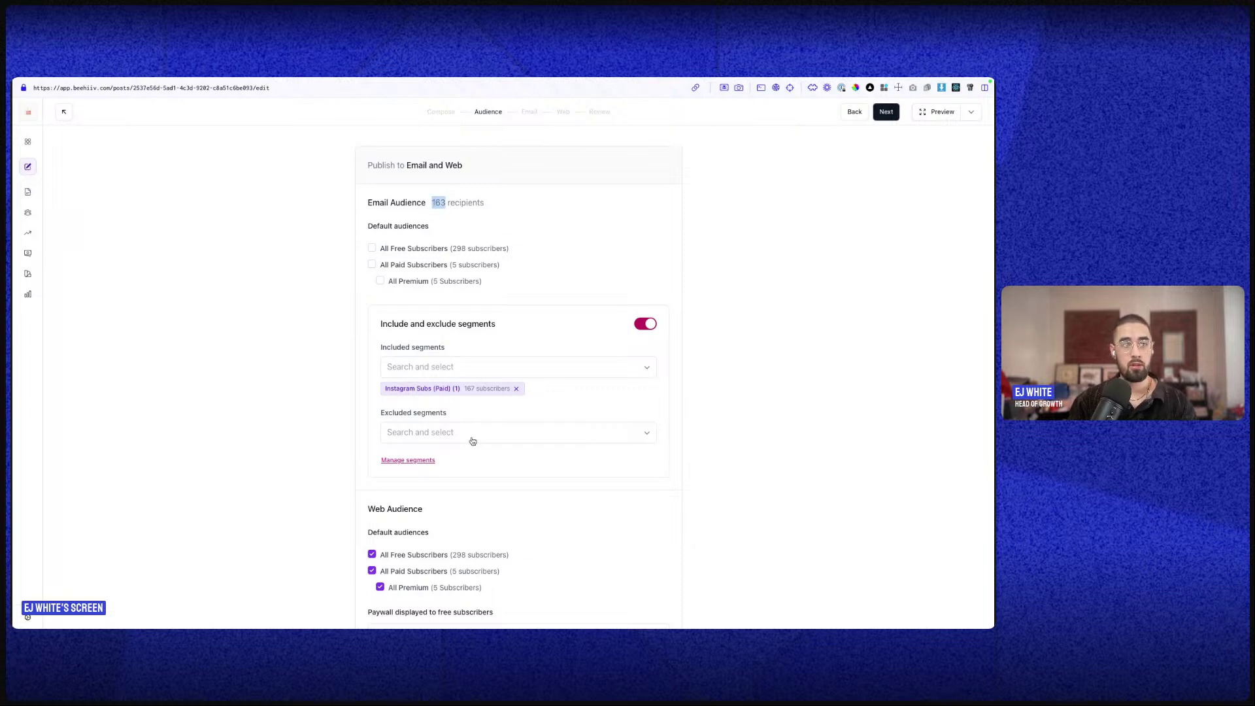
{"action": "scroll", "coordinate": [427, 462], "scroll_direction": "down", "scroll_amount": 1}
{"action": "left_click", "coordinate": [514, 328]}
{"action": "left_click", "coordinate": [516, 330]}
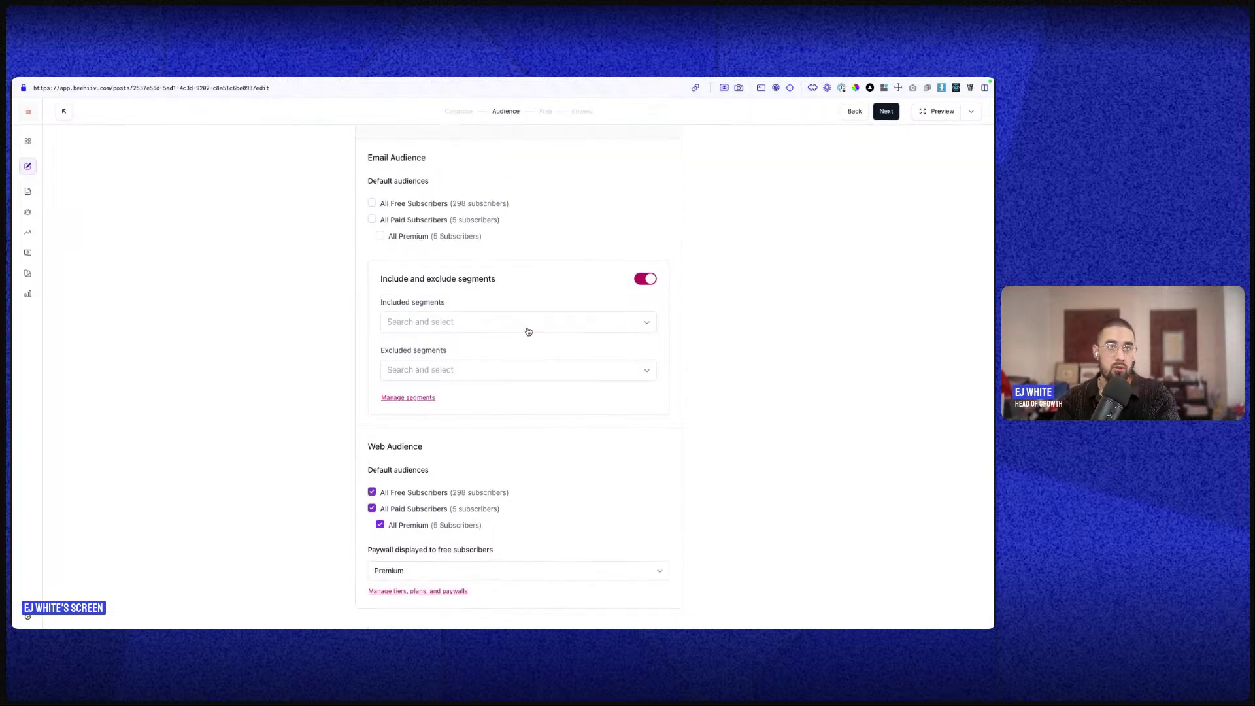
- Recheck free and paid email audiences and exclude Instagram Subs (Paid) (1), leaving 140 recipients
{"action": "left_click", "coordinate": [435, 374]}
{"action": "left_click", "coordinate": [372, 203]}
{"action": "left_click", "coordinate": [371, 220]}
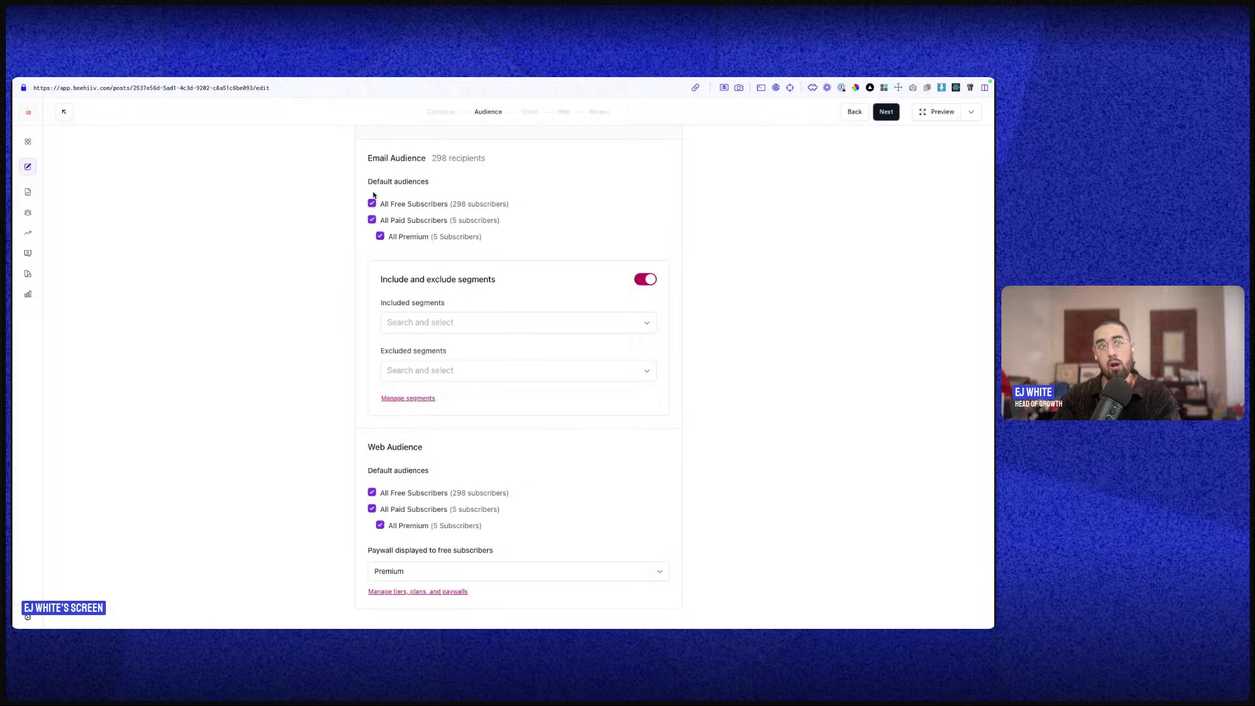
{"action": "left_click", "coordinate": [417, 369]}
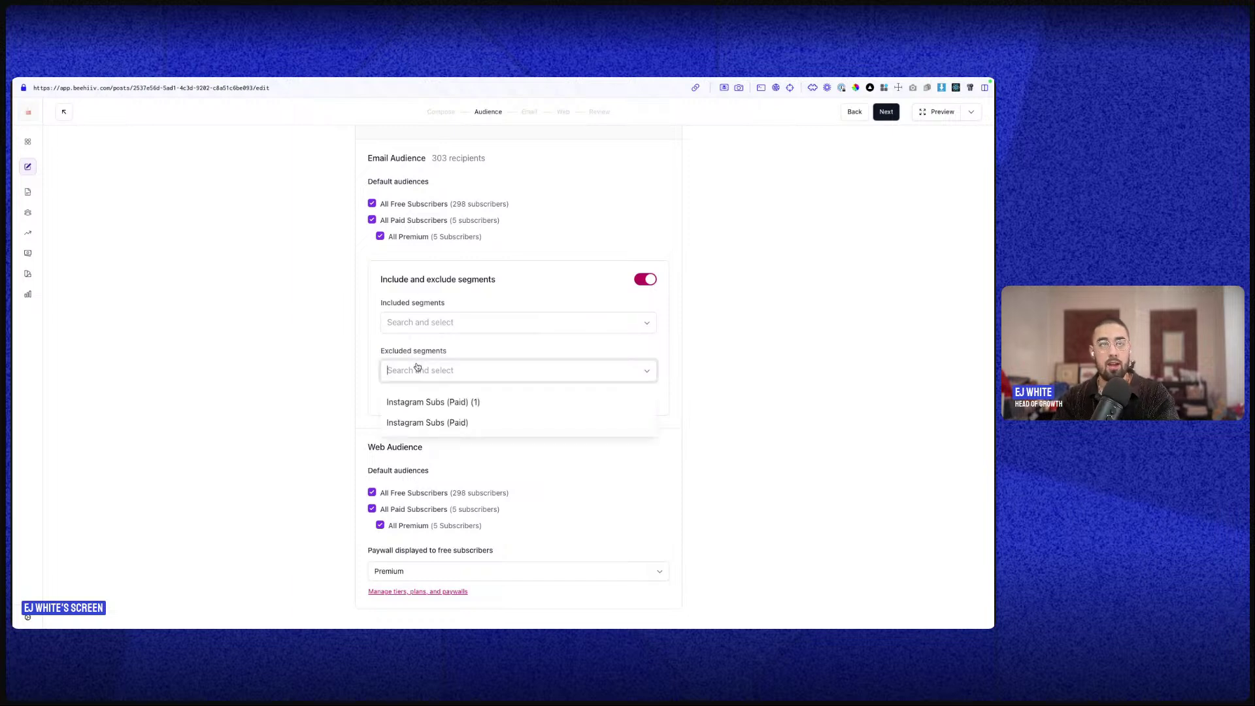
{"action": "left_click", "coordinate": [420, 400]}
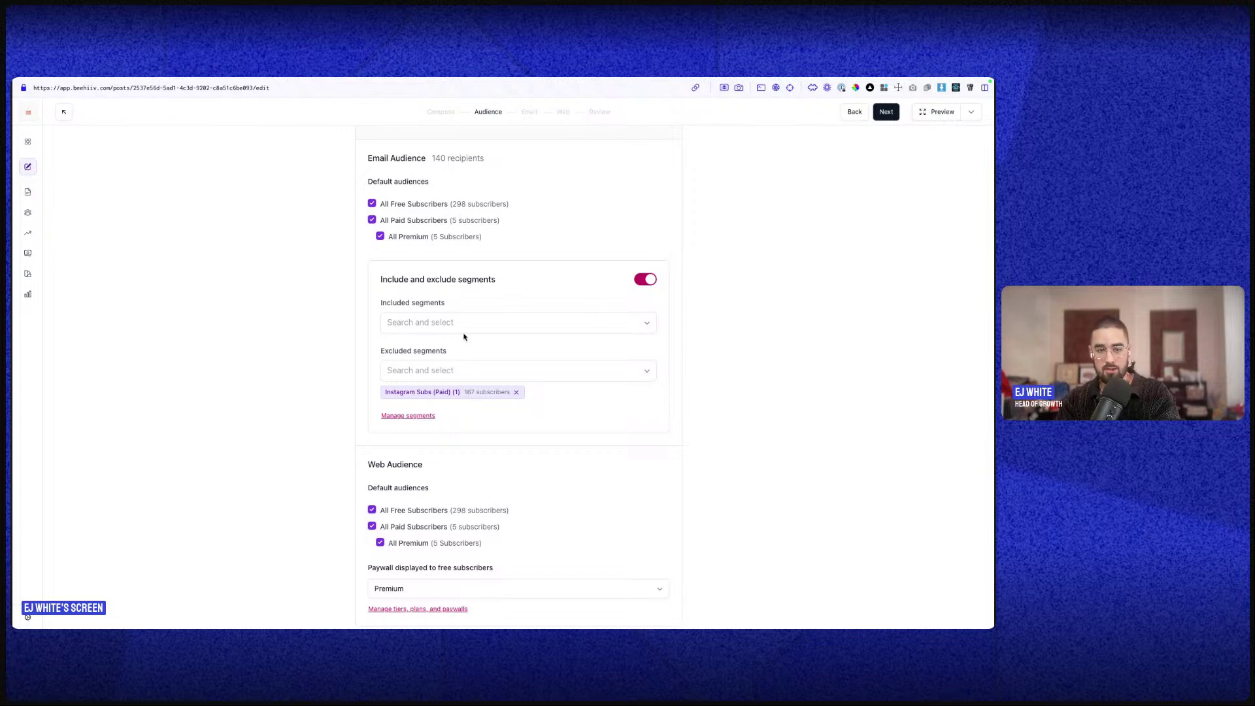
{"action": "scroll", "coordinate": [542, 392], "scroll_direction": "down", "scroll_amount": 1}
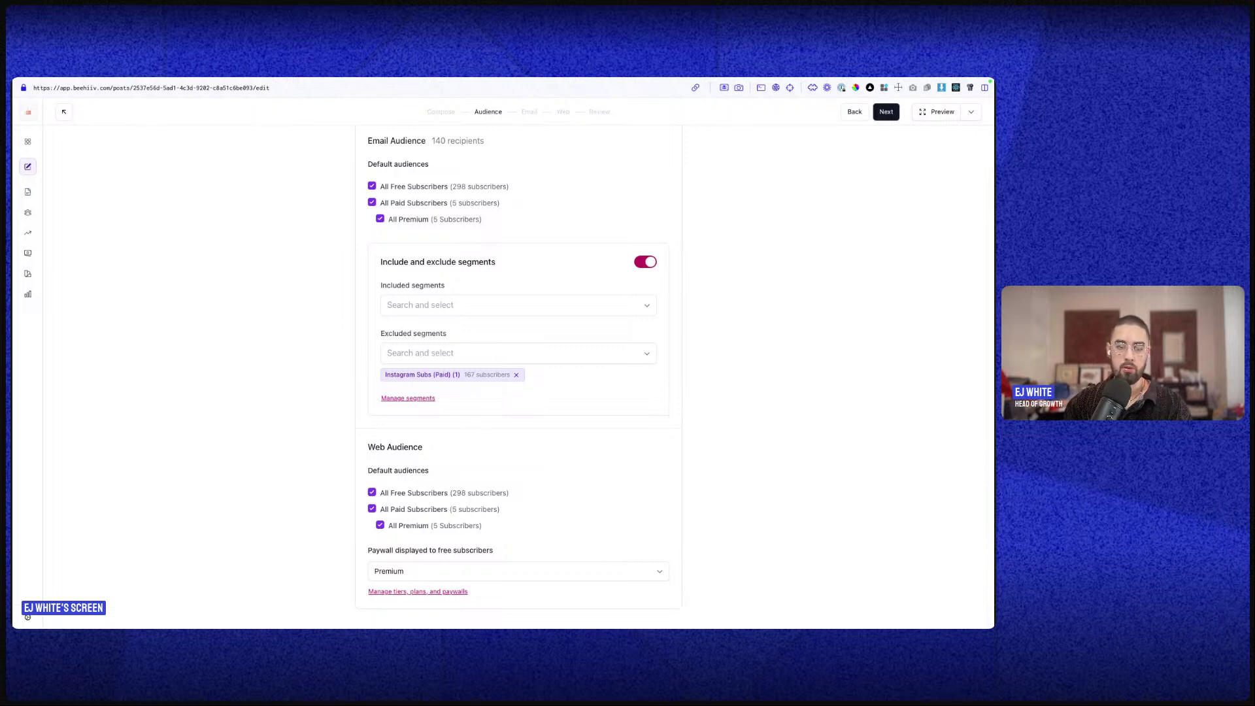
{"action": "left_click", "coordinate": [531, 112]}
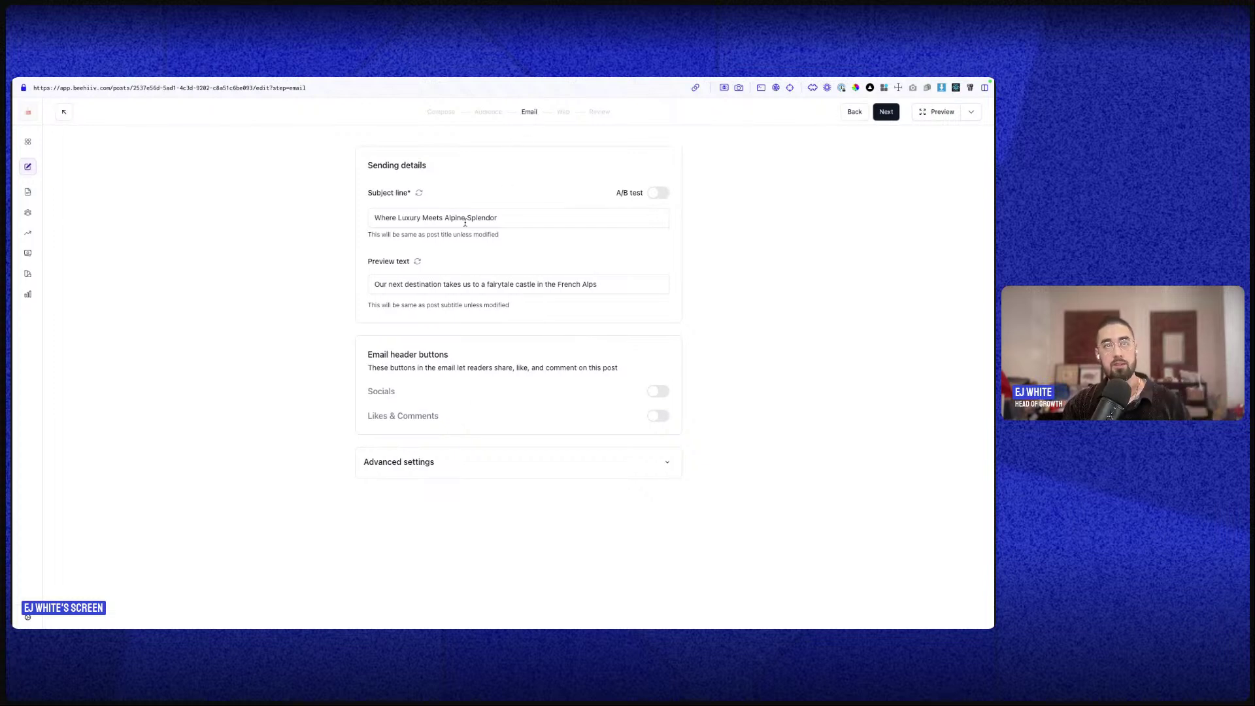
{"action": "left_click", "coordinate": [420, 221]}
- Turn on subject line A/B testing, adding an empty line B with a 60-minute, 10% test
{"action": "mouse_move", "coordinate": [386, 193]}
{"action": "left_mouse_down"}
{"action": "mouse_move", "coordinate": [368, 194]}
{"action": "mouse_move", "coordinate": [393, 197]}
{"action": "left_mouse_up"}
{"action": "triple_click", "coordinate": [402, 221]}
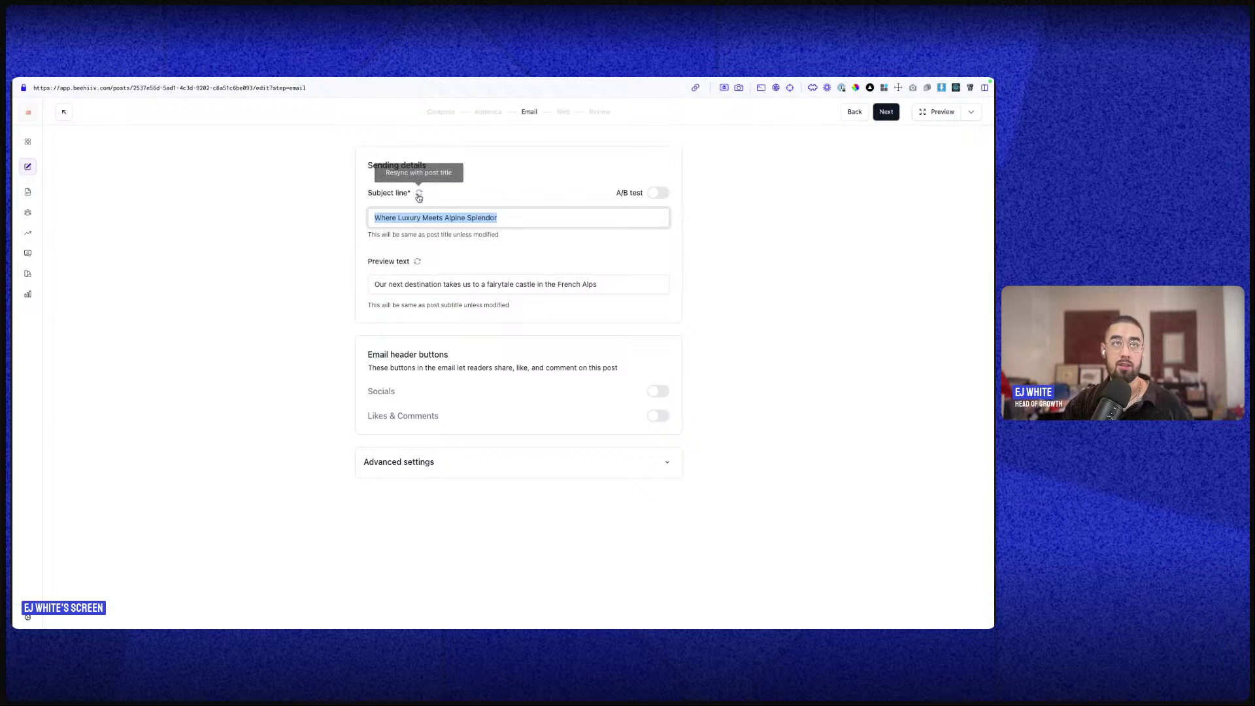
{"action": "triple_click", "coordinate": [413, 283]}
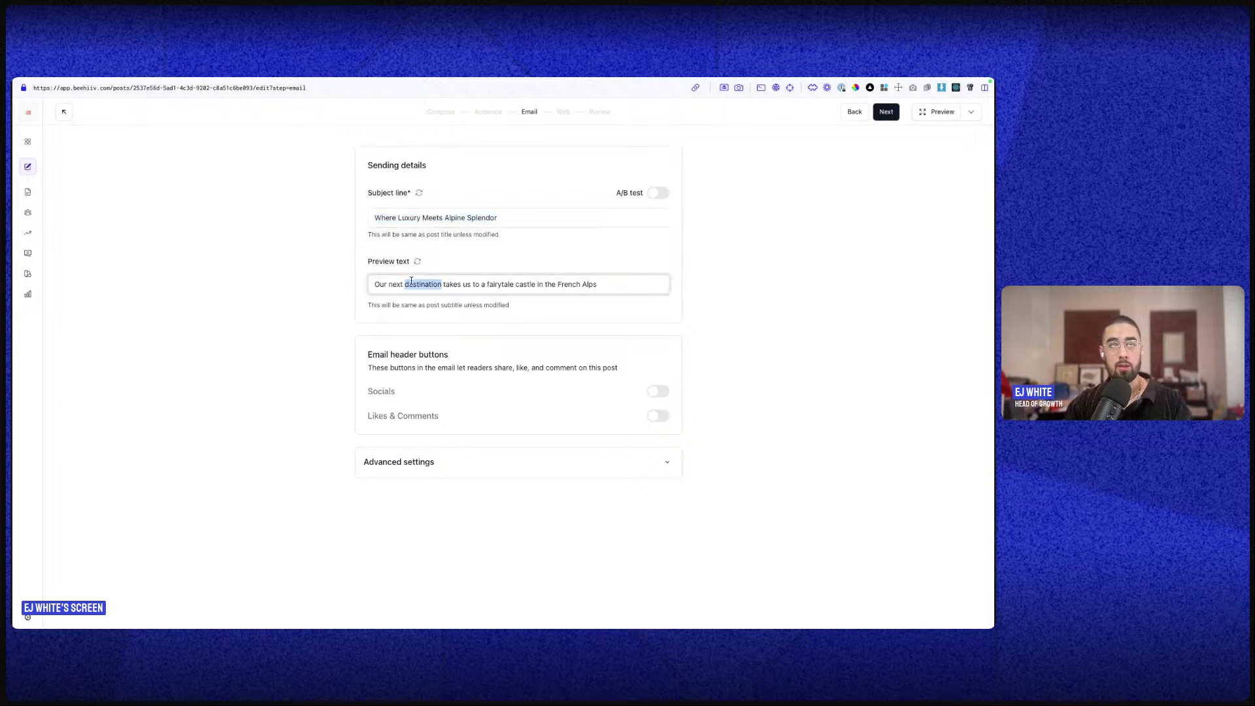
{"action": "left_click", "coordinate": [658, 192]}
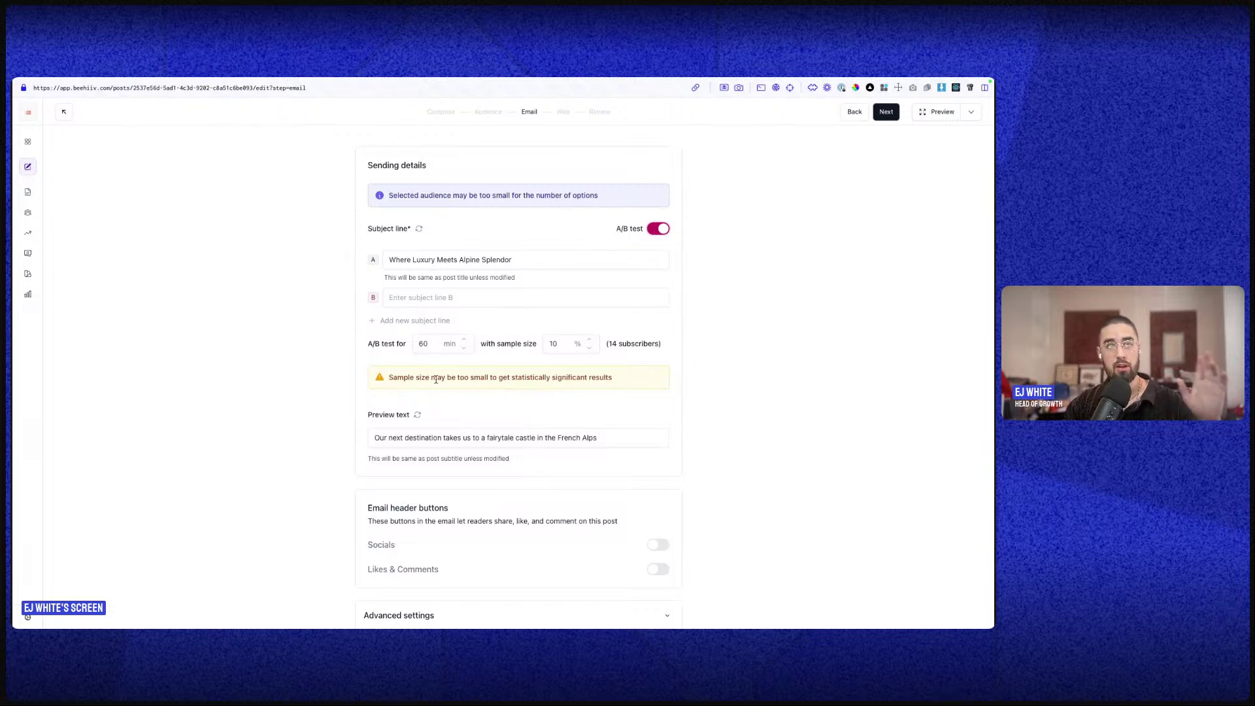
- Enter 'cvdxcvZXcZXcZXc' as subject line B and open the post preview
{"action": "left_click", "coordinate": [427, 295]}
{"action": "type", "text": "cvdxcvZXcZXcZXc"}
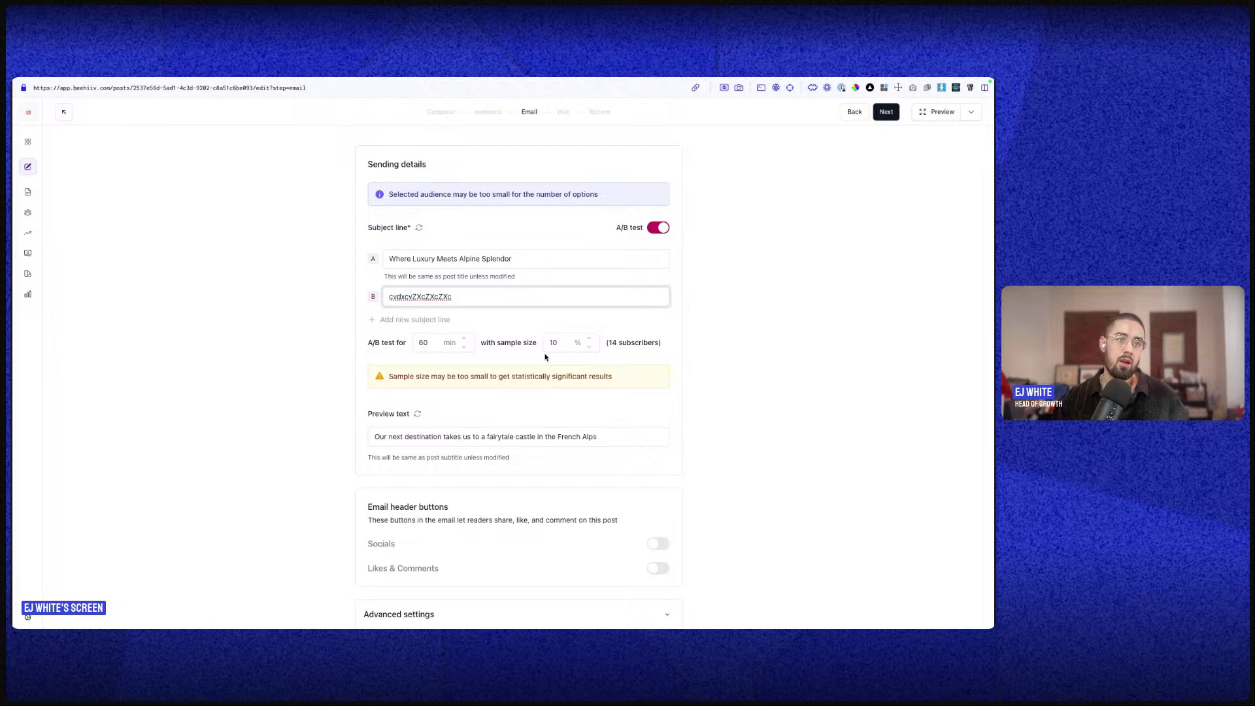
{"action": "scroll", "coordinate": [654, 425], "scroll_direction": "down", "scroll_amount": 1}
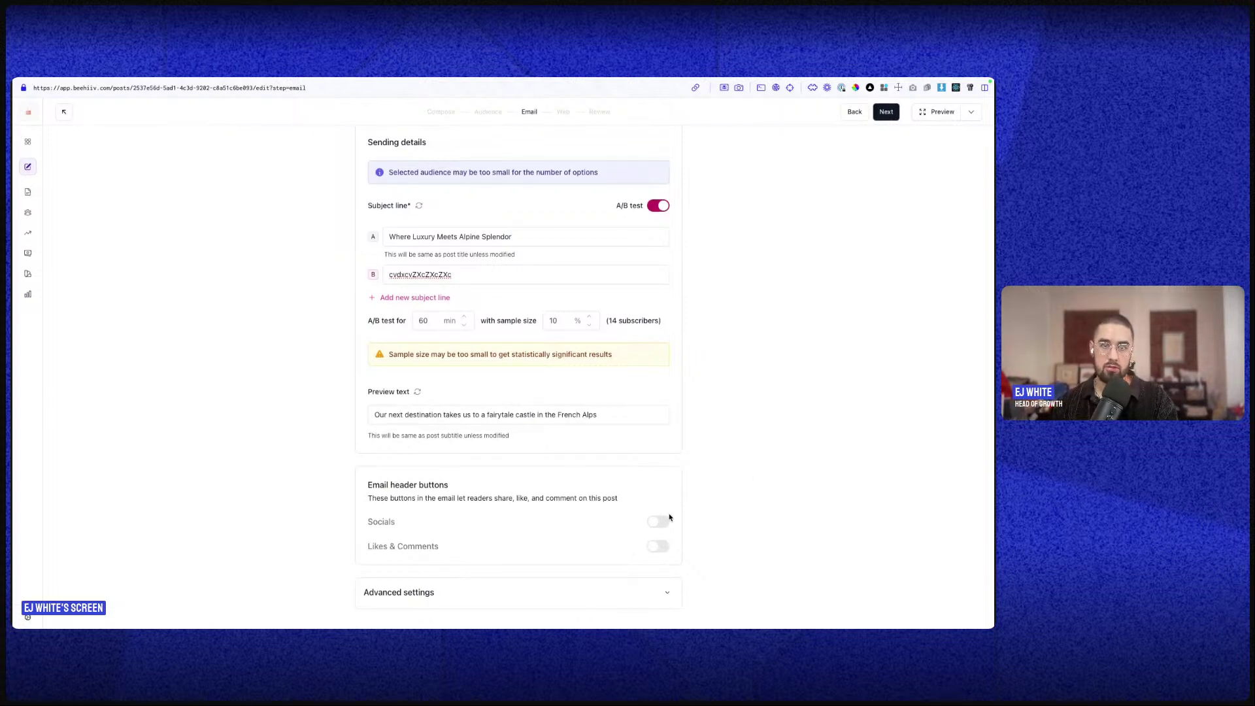
{"action": "left_click", "coordinate": [938, 112]}
- Check the email version of the preview, then switch on the Socials and Likes & Comments header buttons
{"action": "left_click", "coordinate": [83, 128]}
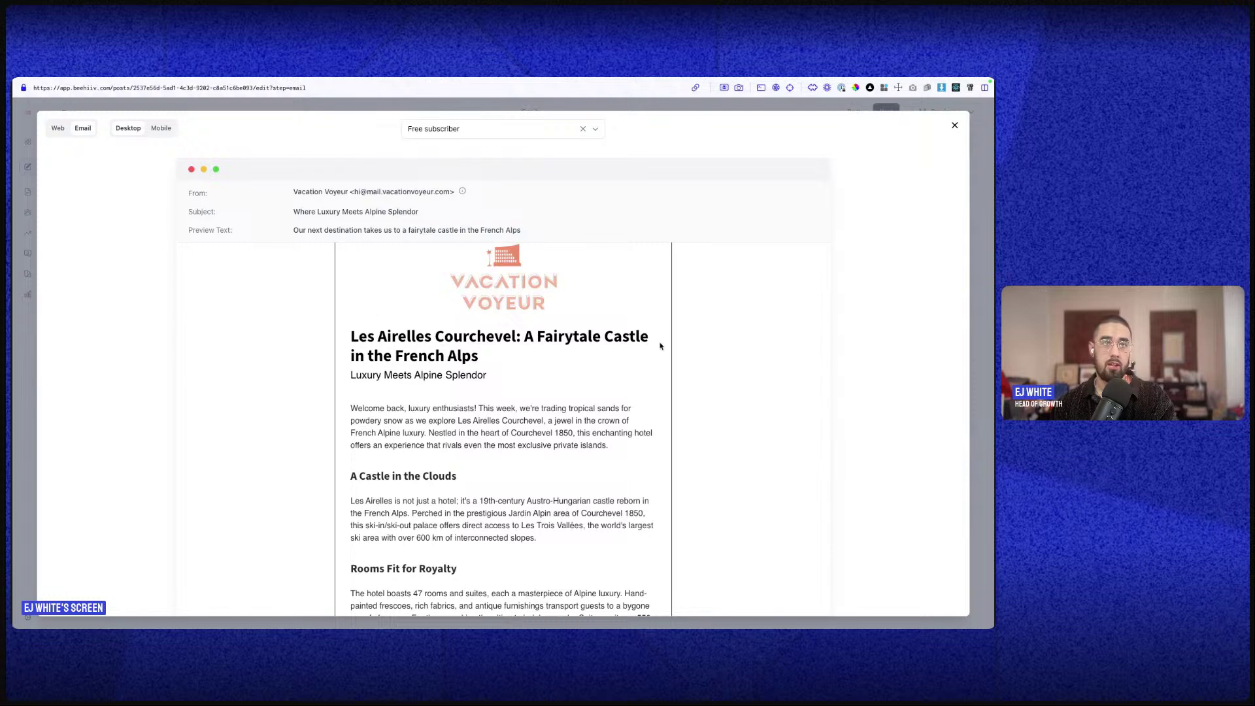
{"action": "left_click", "coordinate": [955, 127]}
{"action": "left_click", "coordinate": [642, 526]}
{"action": "left_click", "coordinate": [650, 544]}
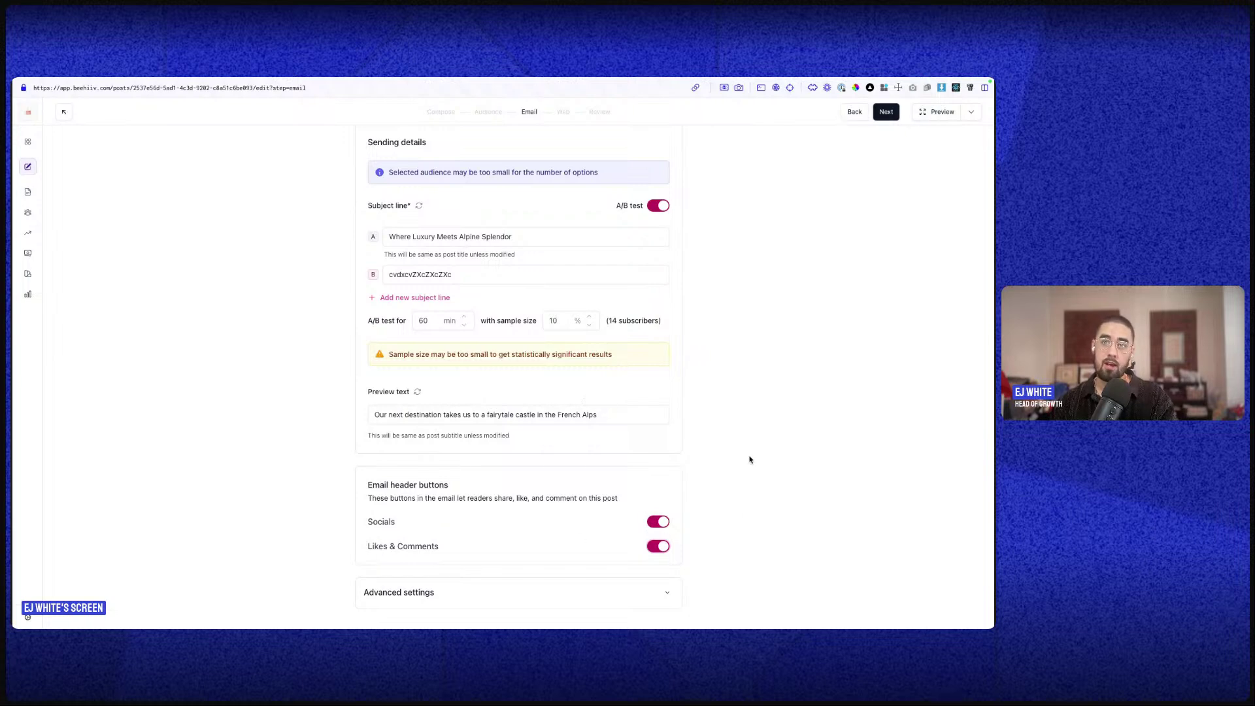
- Preview the email with those header buttons showing, then switch both back off
{"action": "left_click", "coordinate": [938, 112]}
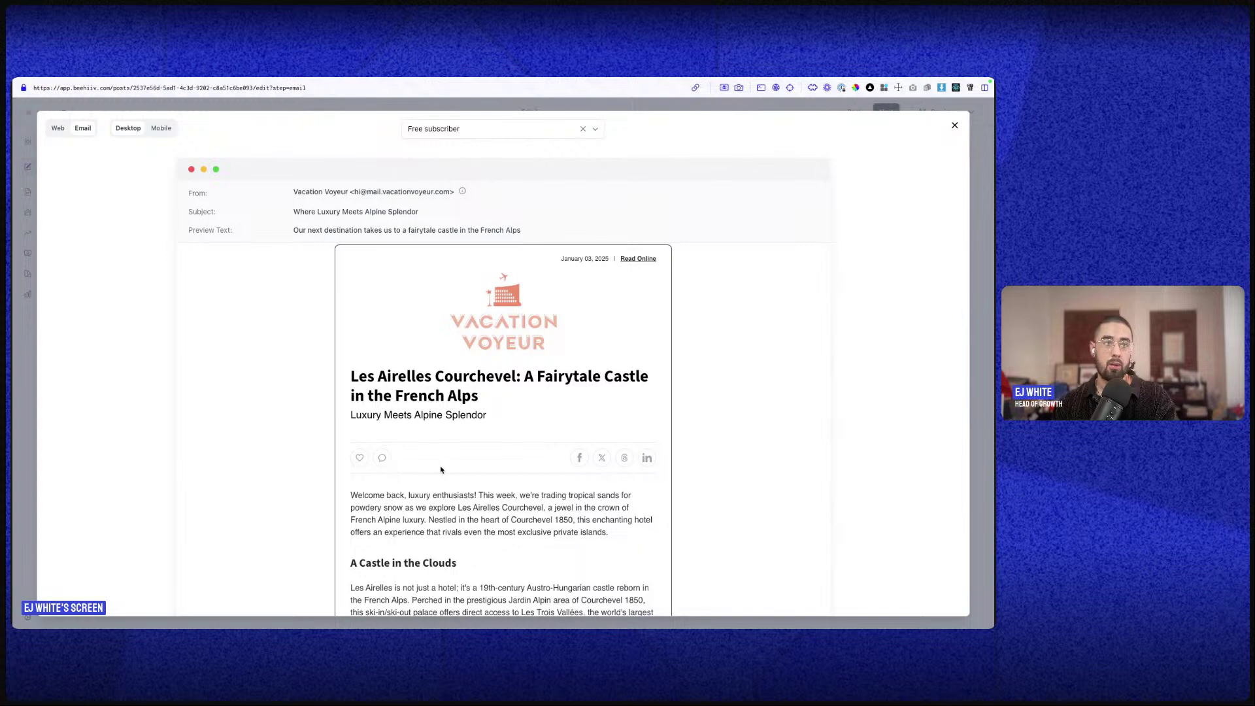
{"action": "left_click", "coordinate": [955, 125]}
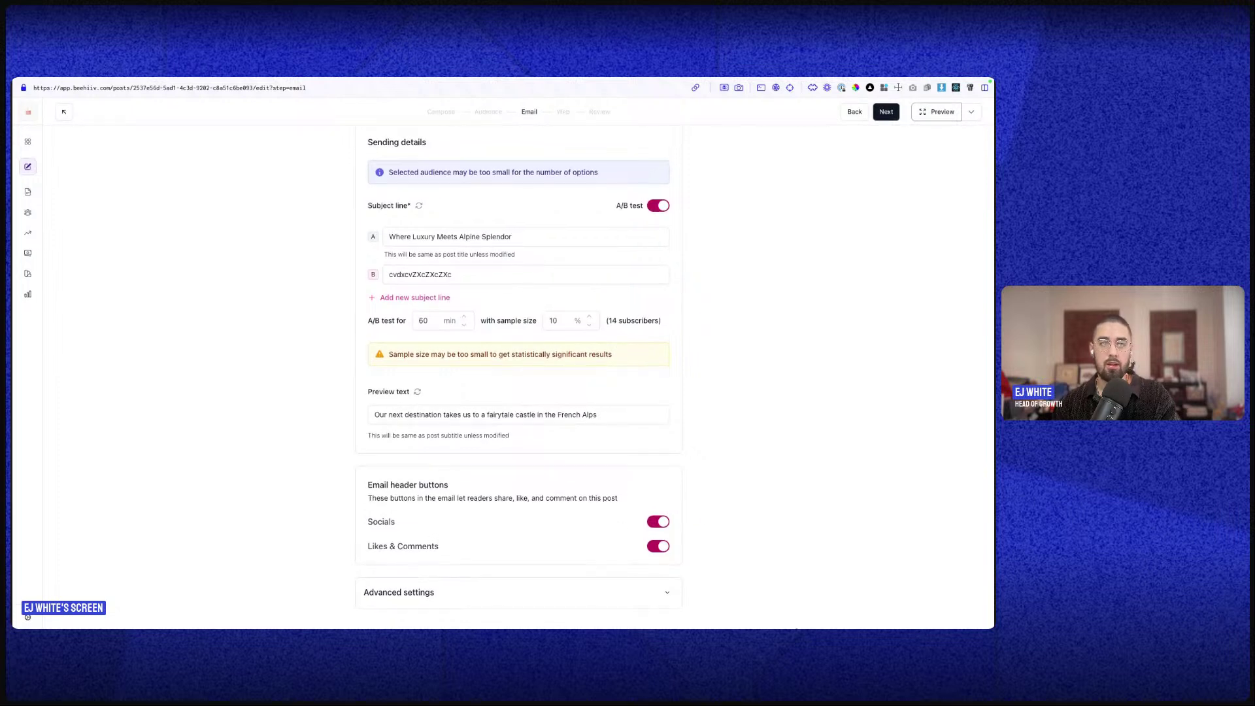
{"action": "left_click", "coordinate": [657, 521]}
{"action": "left_click", "coordinate": [658, 546]}
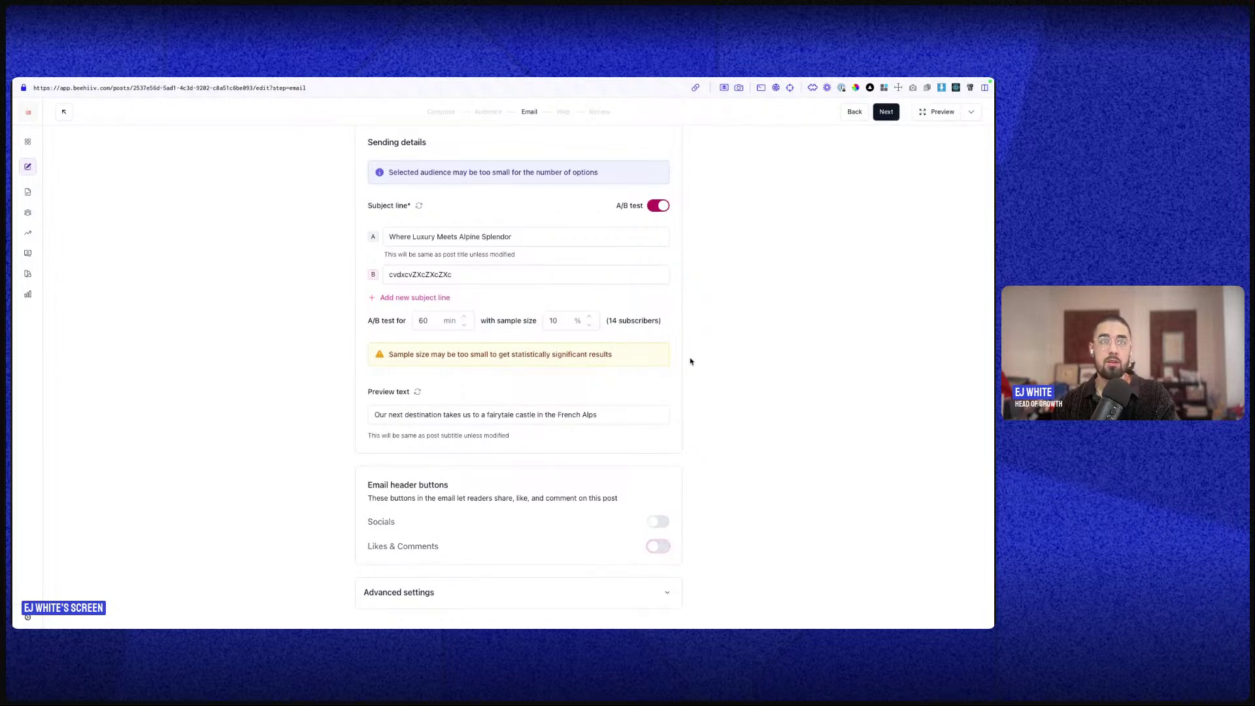
{"action": "left_click", "coordinate": [562, 112]}
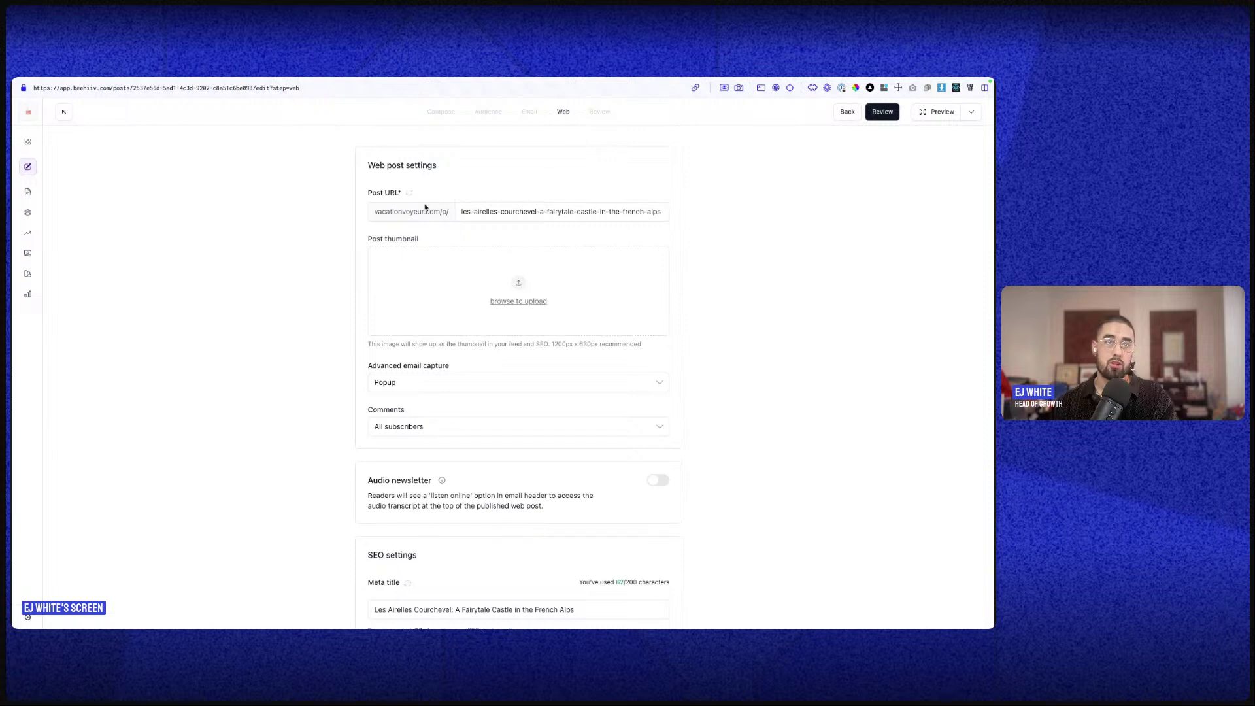
{"action": "left_click", "coordinate": [490, 211]}
{"action": "key", "text": "ctrl+a"}
{"action": "scroll", "coordinate": [544, 210], "scroll_direction": "down", "scroll_amount": 1}
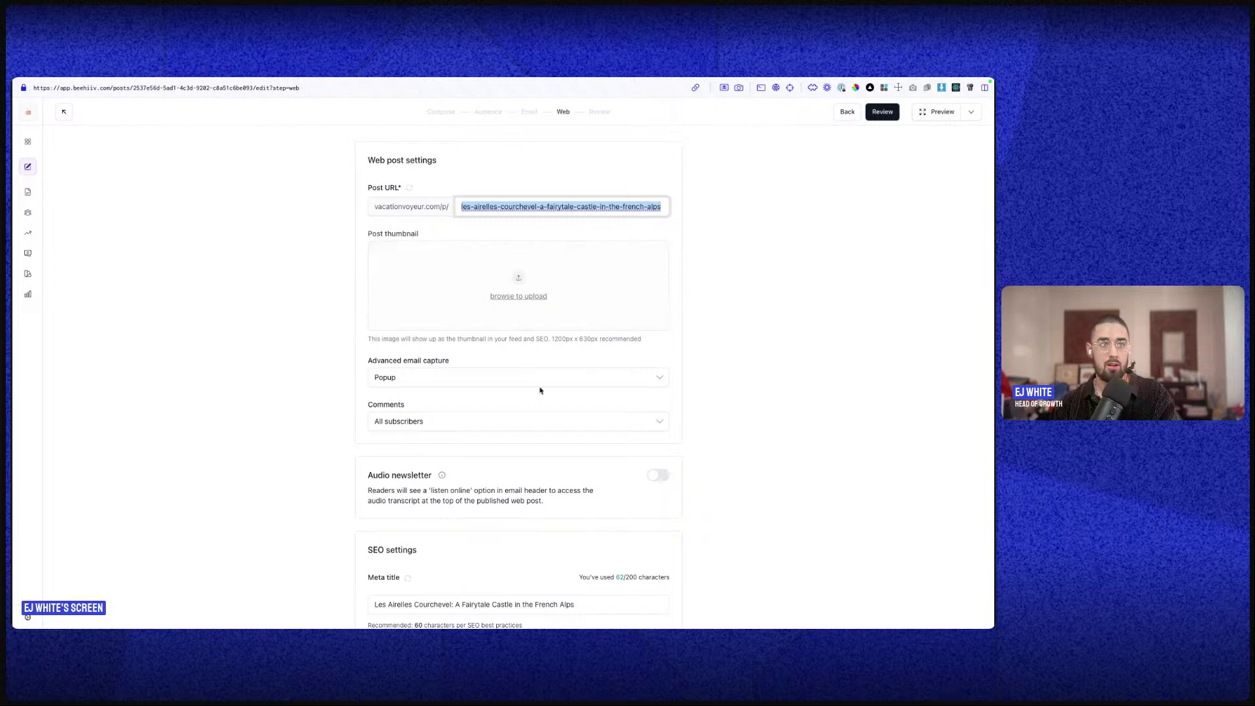
{"action": "scroll", "coordinate": [496, 269], "scroll_direction": "down", "scroll_amount": 3}
{"action": "scroll", "coordinate": [501, 299], "scroll_direction": "up", "scroll_amount": 1}
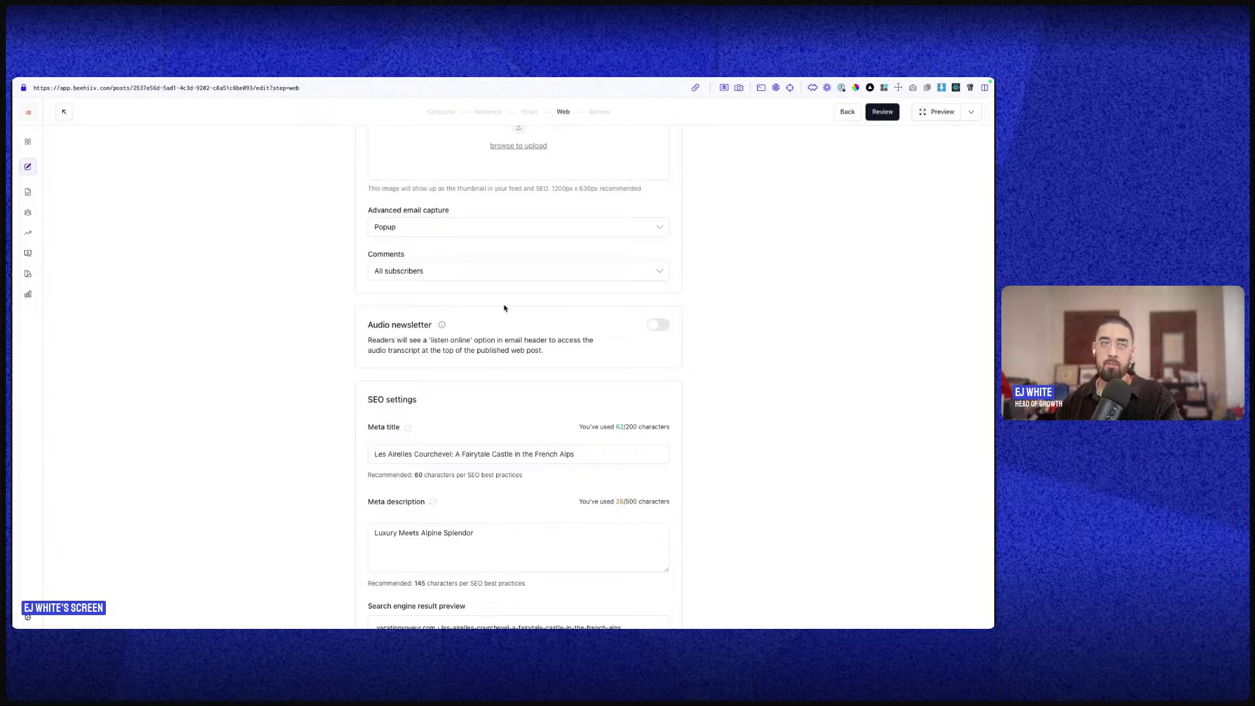
{"action": "left_click", "coordinate": [512, 227]}
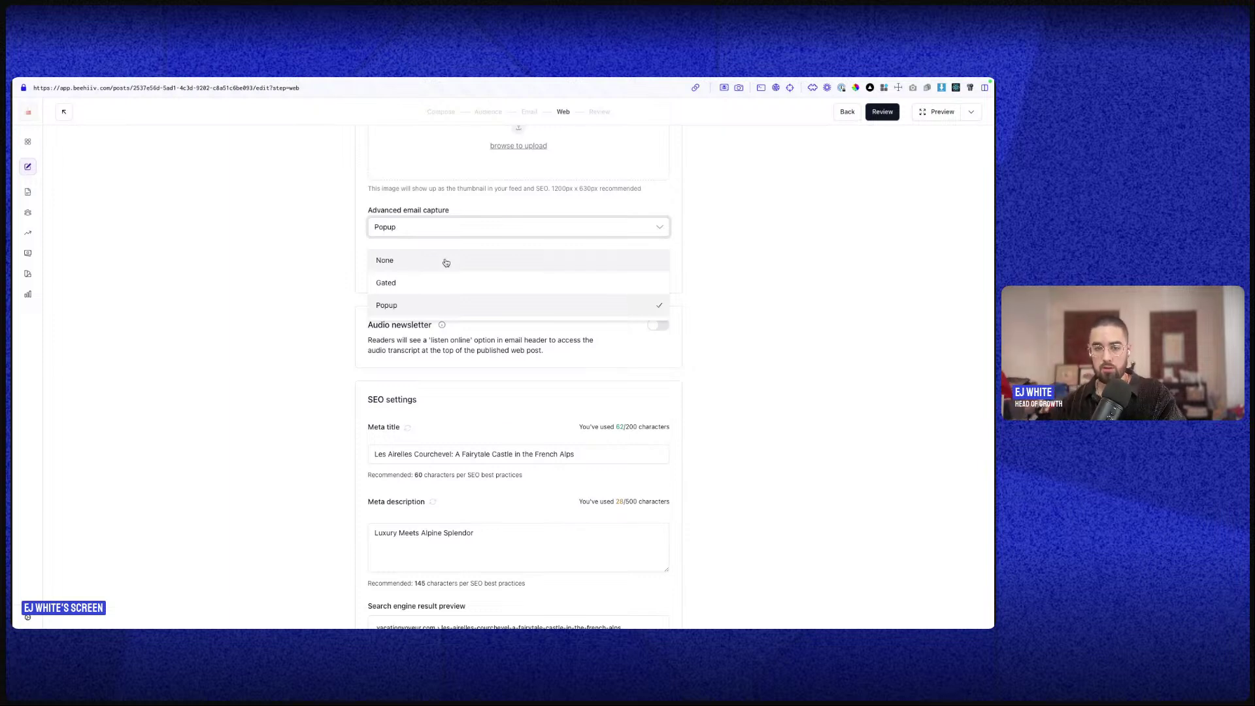
{"action": "left_click", "coordinate": [723, 252]}
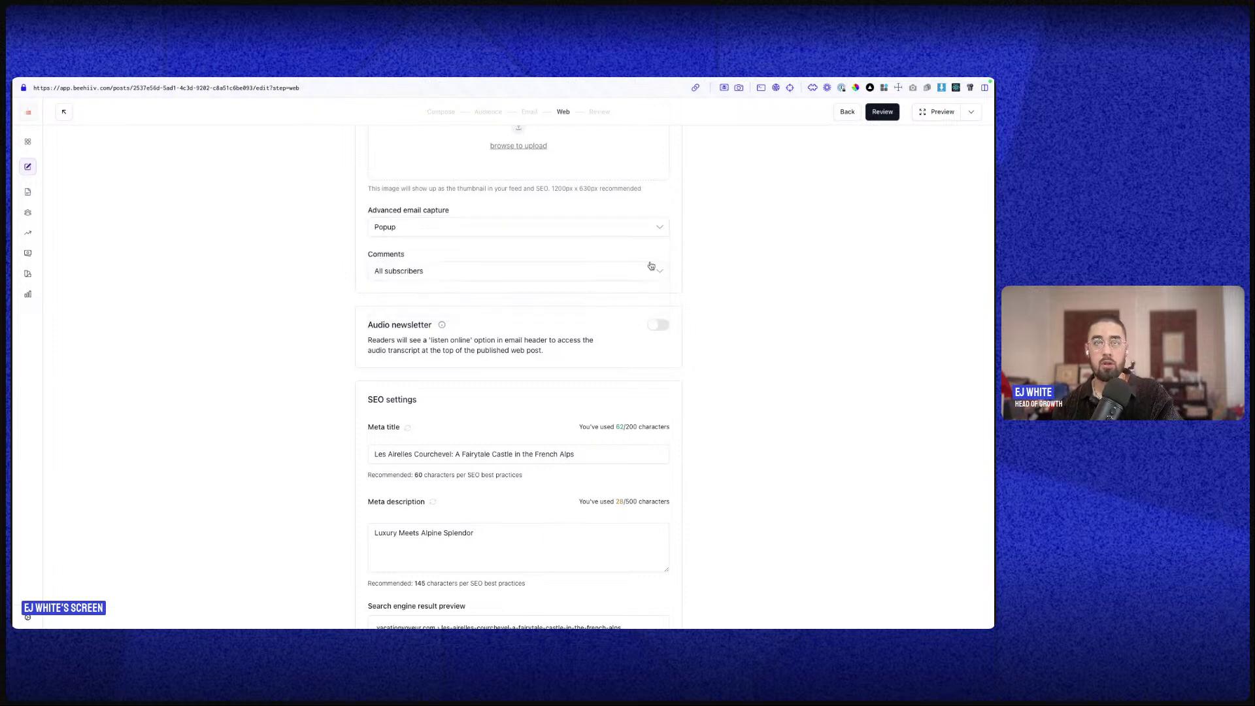
{"action": "left_click", "coordinate": [587, 278]}
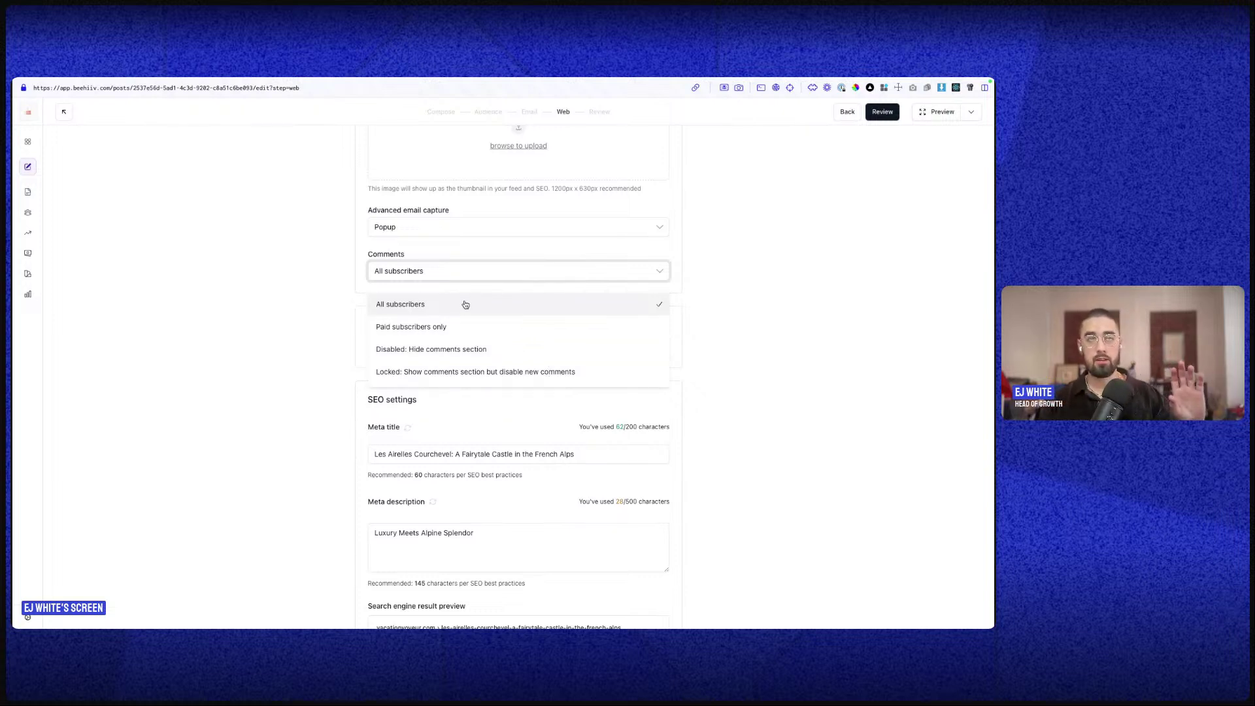
{"action": "scroll", "coordinate": [701, 363], "scroll_direction": "down", "scroll_amount": 3}
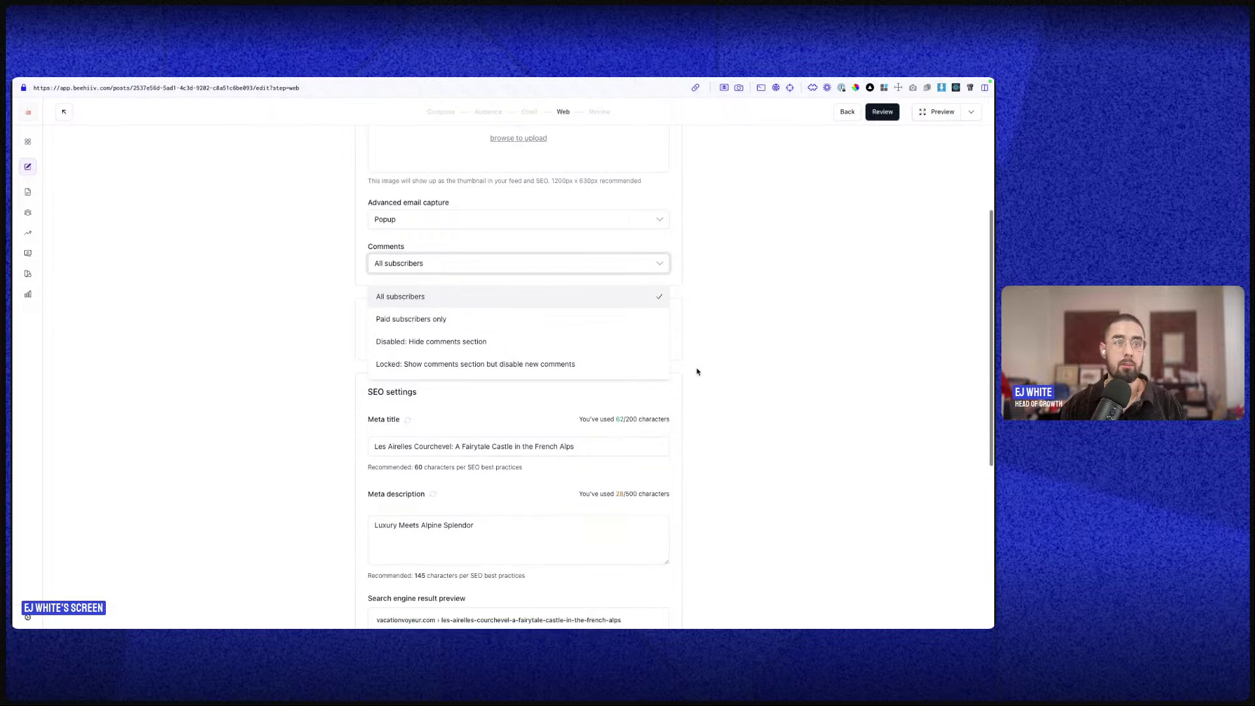
{"action": "left_click", "coordinate": [712, 351]}
{"action": "scroll", "coordinate": [530, 293], "scroll_direction": "down", "scroll_amount": 4}
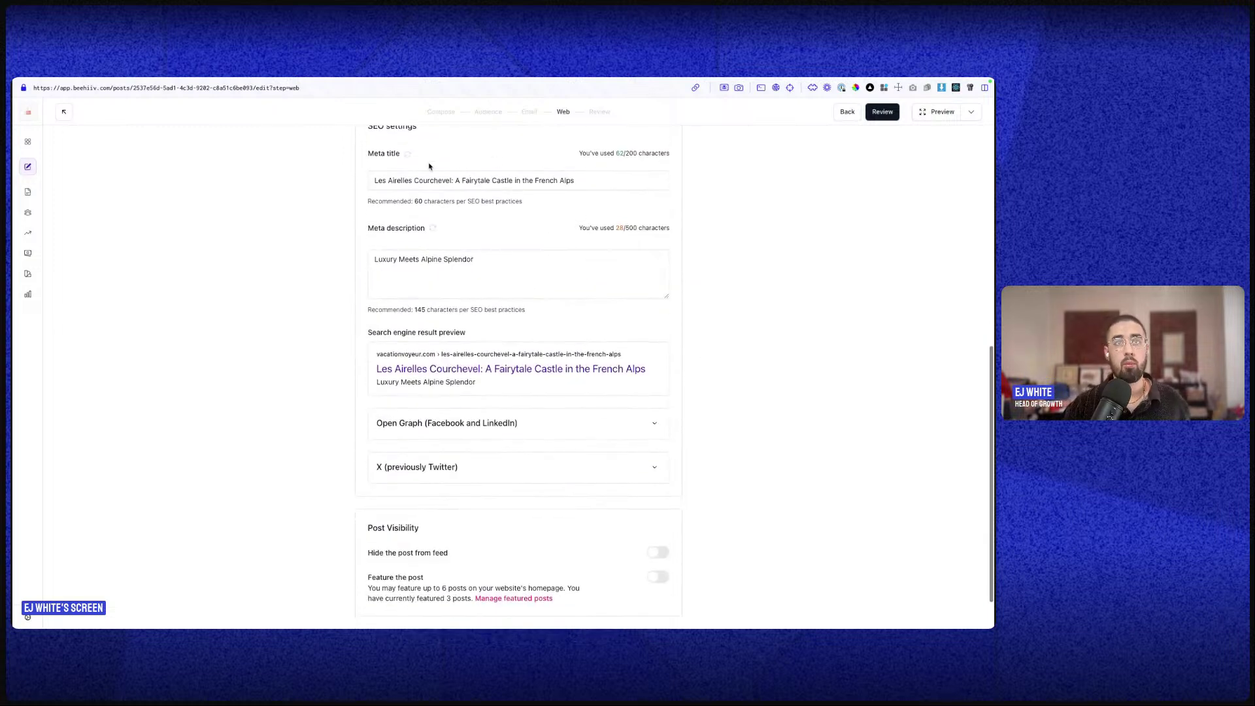
{"action": "triple_click", "coordinate": [467, 179]}
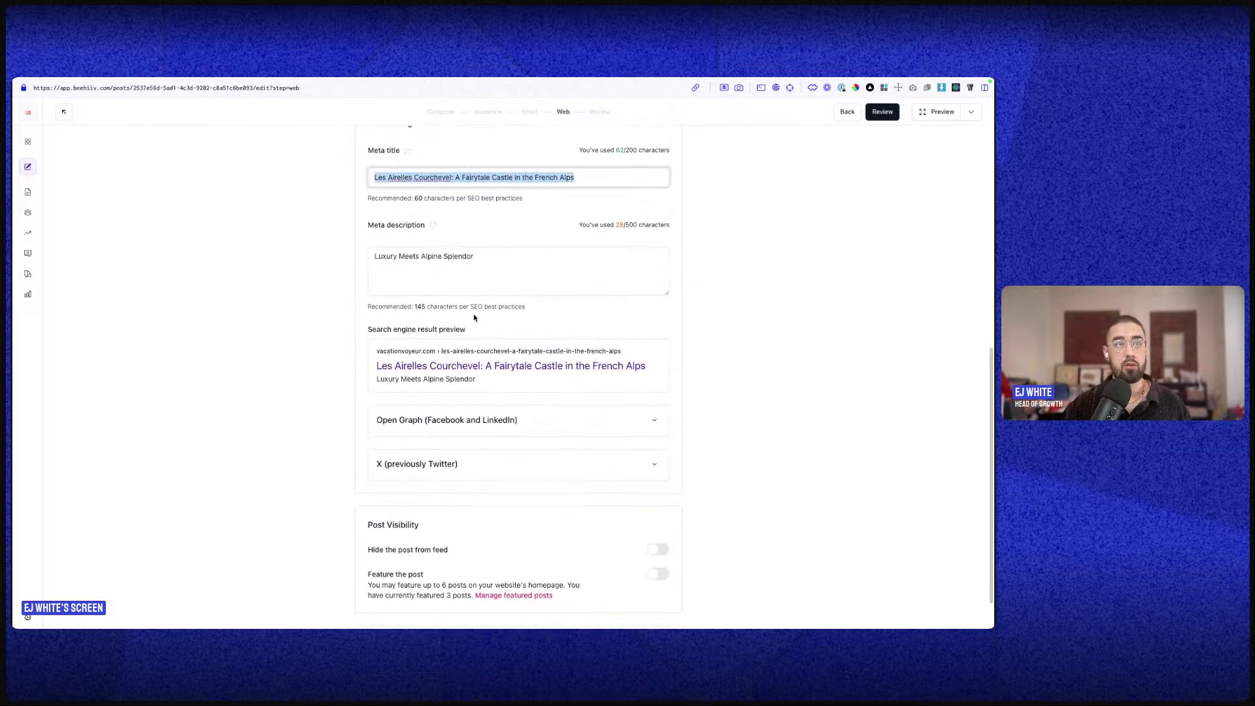
{"action": "triple_click", "coordinate": [480, 265]}
{"action": "scroll", "coordinate": [516, 457], "scroll_direction": "down", "scroll_amount": 1}
{"action": "left_click", "coordinate": [516, 371]}
{"action": "scroll", "coordinate": [594, 384], "scroll_direction": "down", "scroll_amount": 4}
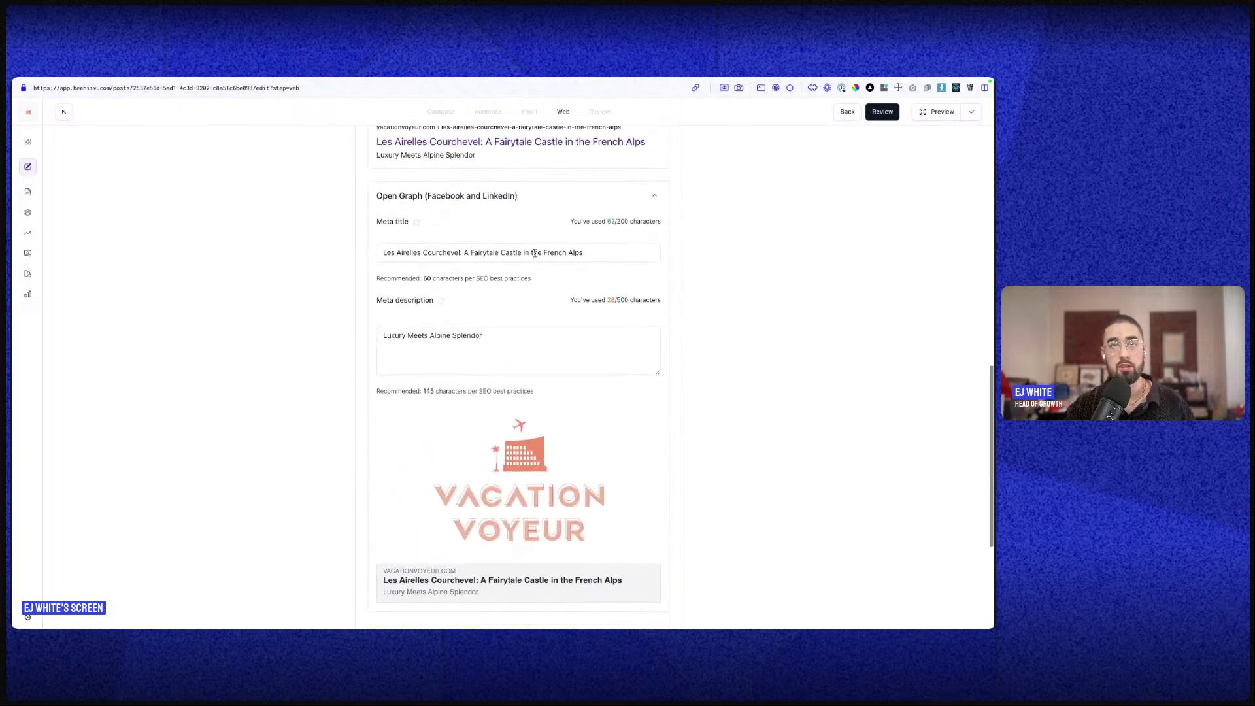
{"action": "left_click", "coordinate": [535, 195]}
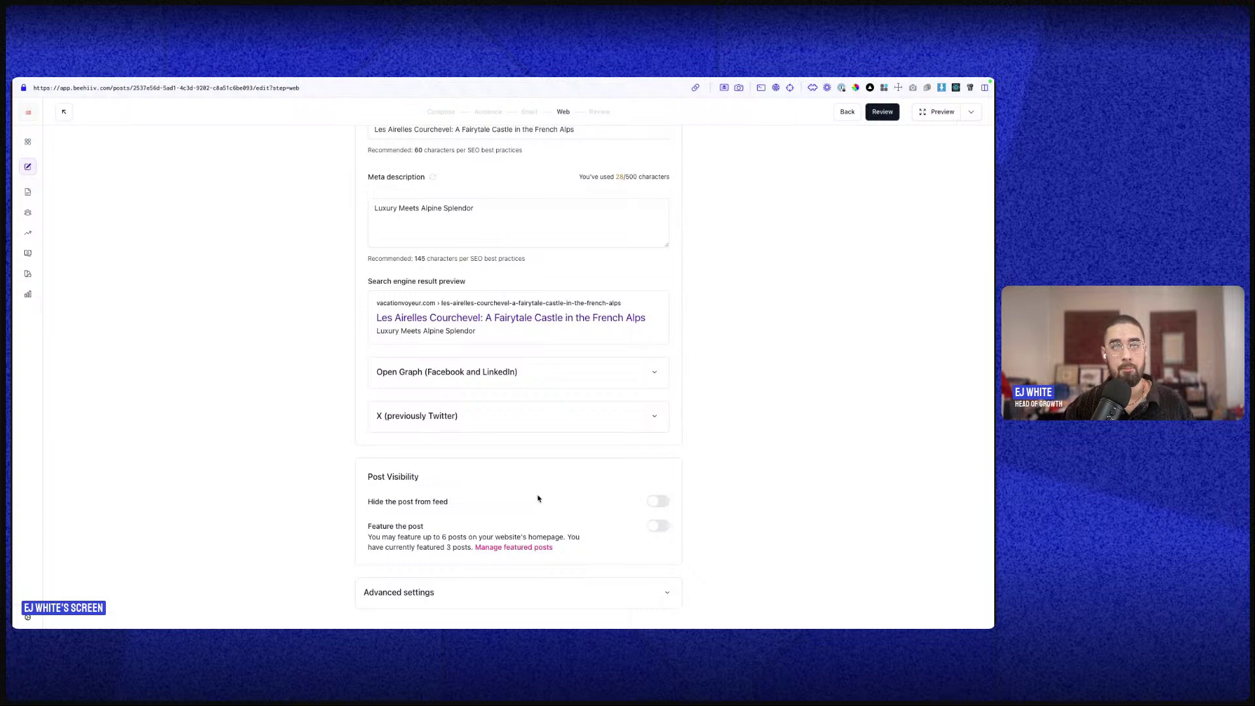
{"action": "scroll", "coordinate": [610, 517], "scroll_direction": "down", "scroll_amount": 1}
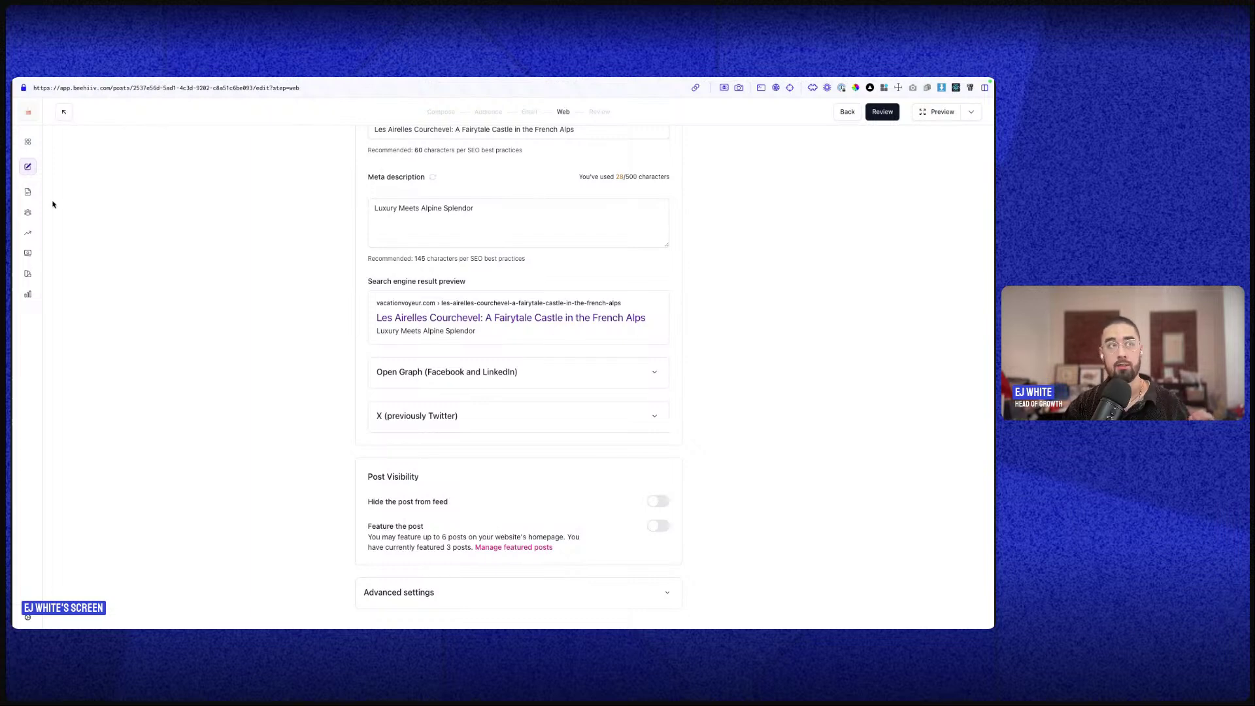
- Compare against the live Vacation Voyeur site, then turn Hide from feed off and Feature the post on
{"action": "mouse_move", "coordinate": [14, 203]}
{"action": "left_click", "coordinate": [94, 193]}
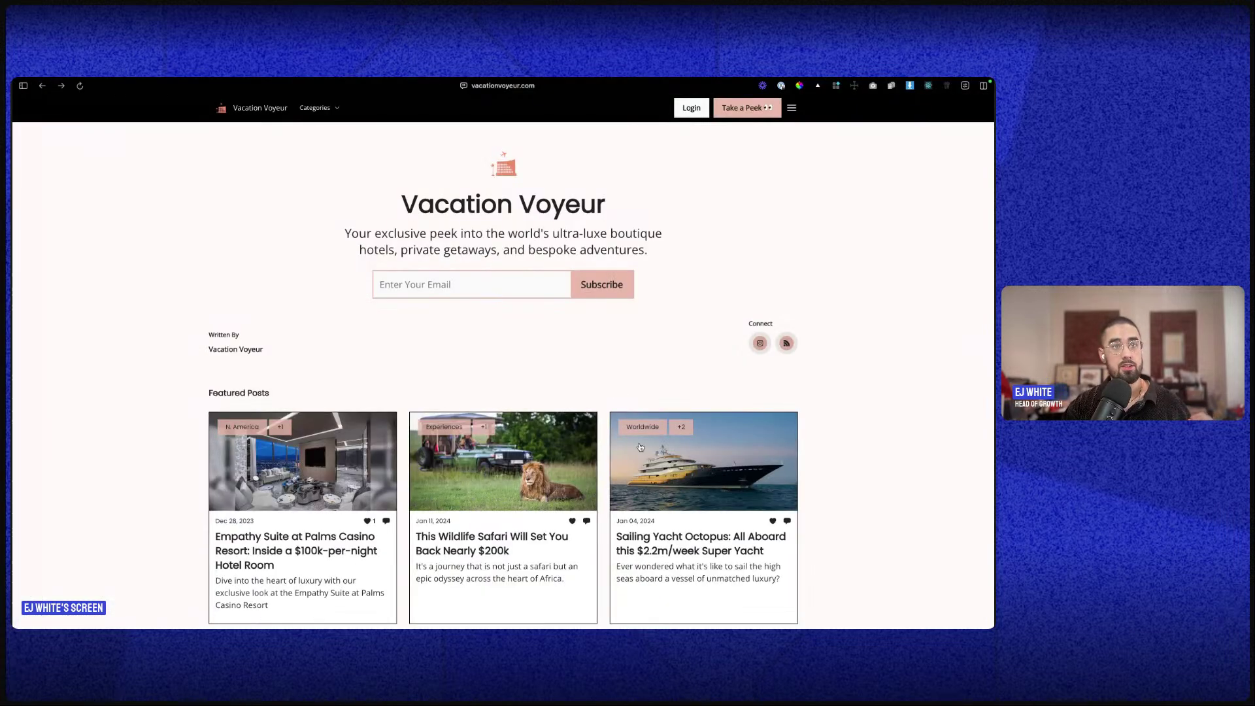
{"action": "scroll", "coordinate": [649, 432], "scroll_direction": "down", "scroll_amount": 10}
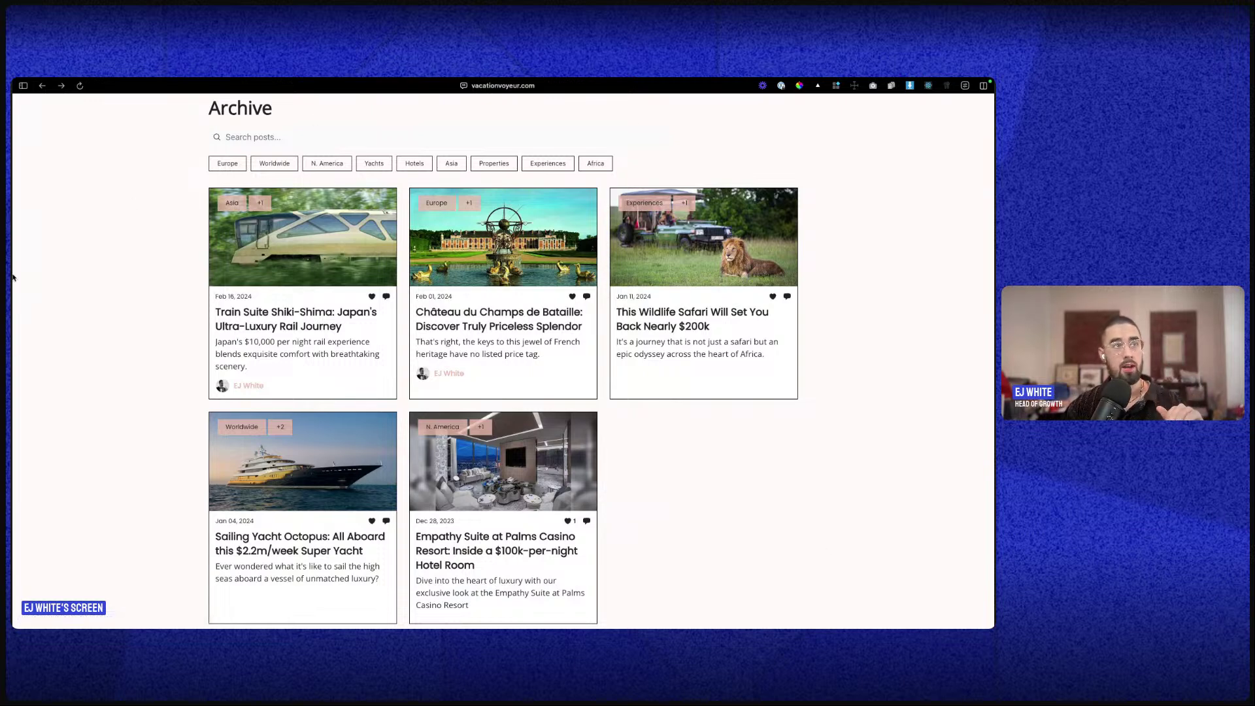
{"action": "mouse_move", "coordinate": [14, 277]}
{"action": "left_click", "coordinate": [83, 131]}
{"action": "left_click", "coordinate": [76, 148]}
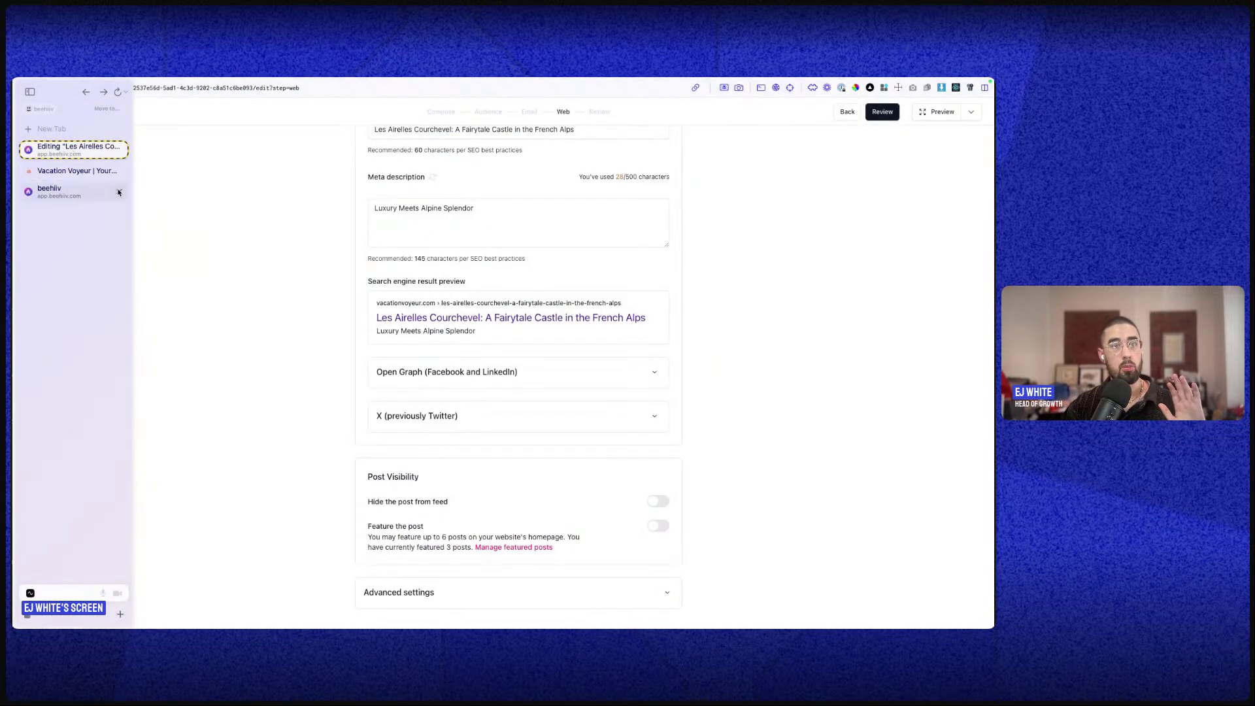
{"action": "left_click", "coordinate": [654, 504]}
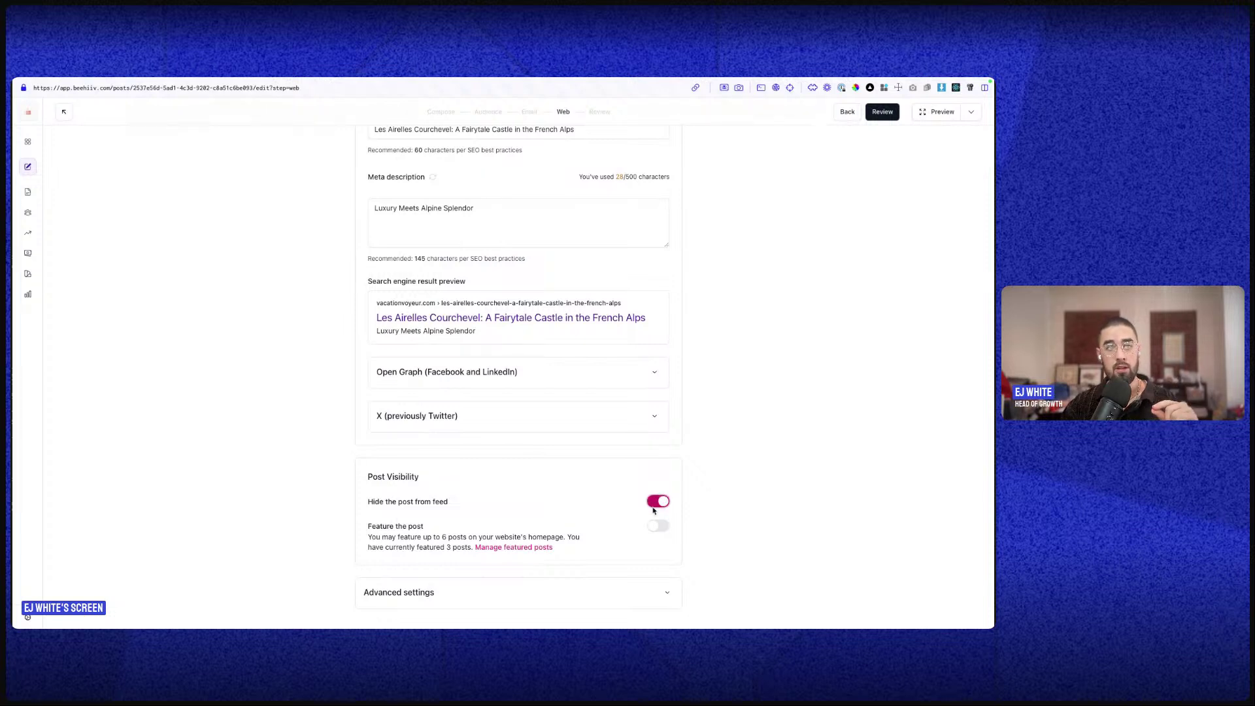
{"action": "left_click", "coordinate": [661, 529]}
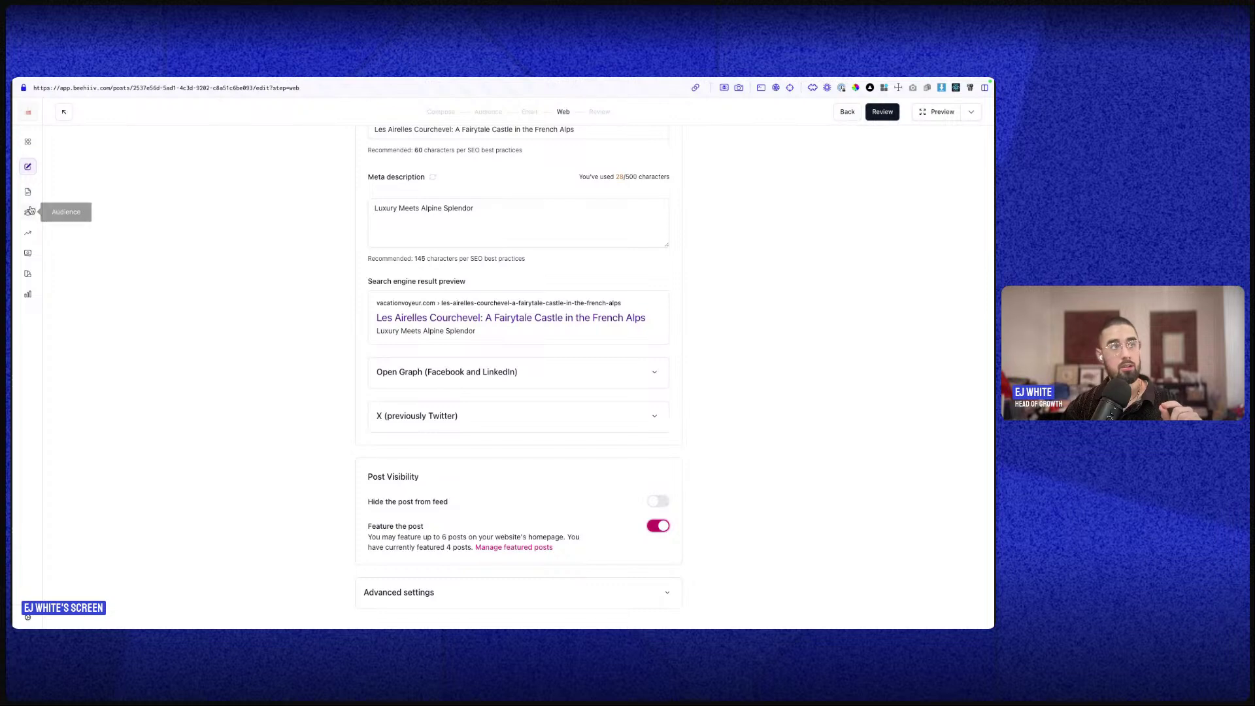
- Recheck the live Vacation Voyeur homepage, then advance the publish flow to Review
{"action": "mouse_move", "coordinate": [16, 164]}
{"action": "left_click", "coordinate": [76, 174]}
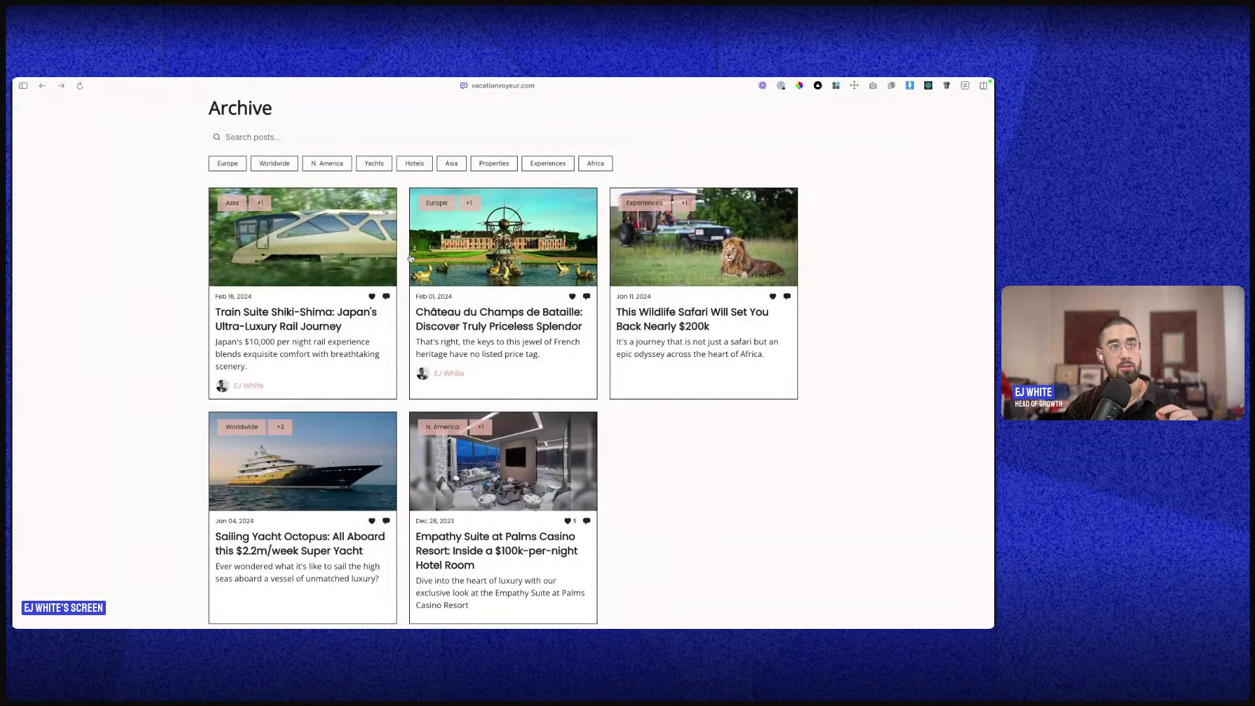
{"action": "scroll", "coordinate": [694, 334], "scroll_direction": "up", "scroll_amount": 5}
{"action": "scroll", "coordinate": [694, 334], "scroll_direction": "up", "scroll_amount": 3}
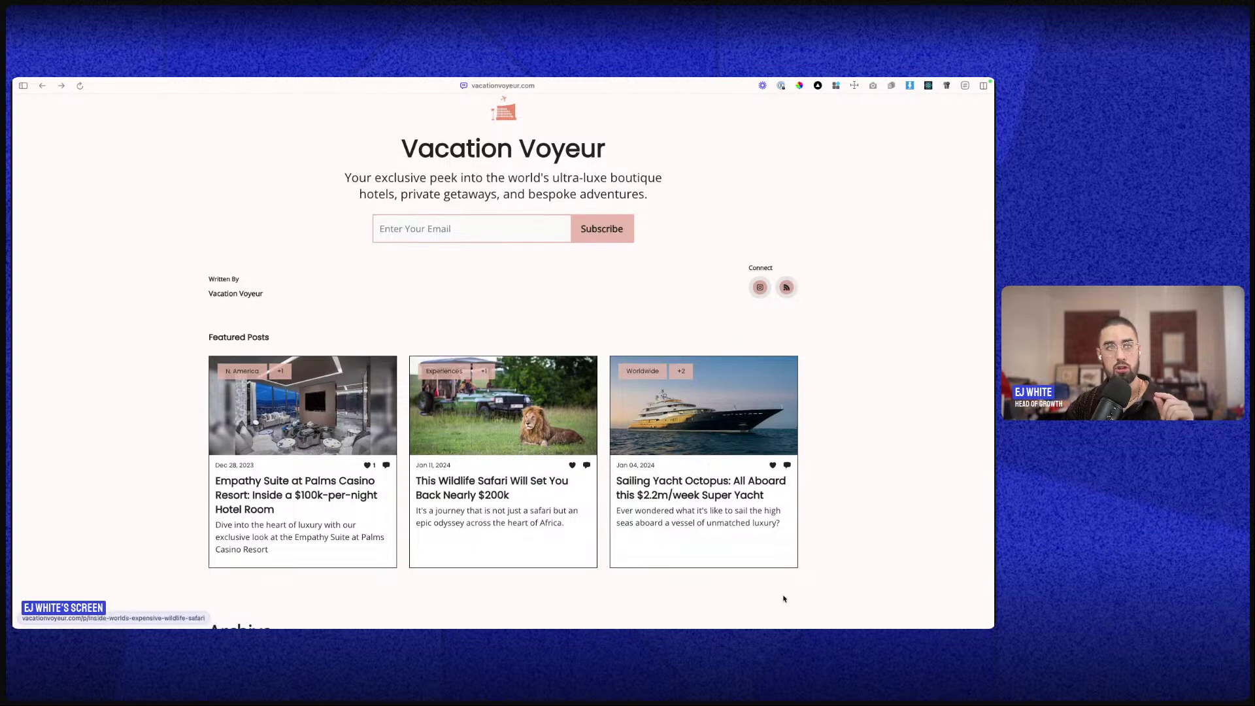
{"action": "scroll", "coordinate": [584, 528], "scroll_direction": "down", "scroll_amount": 2}
{"action": "scroll", "coordinate": [583, 529], "scroll_direction": "down", "scroll_amount": 2}
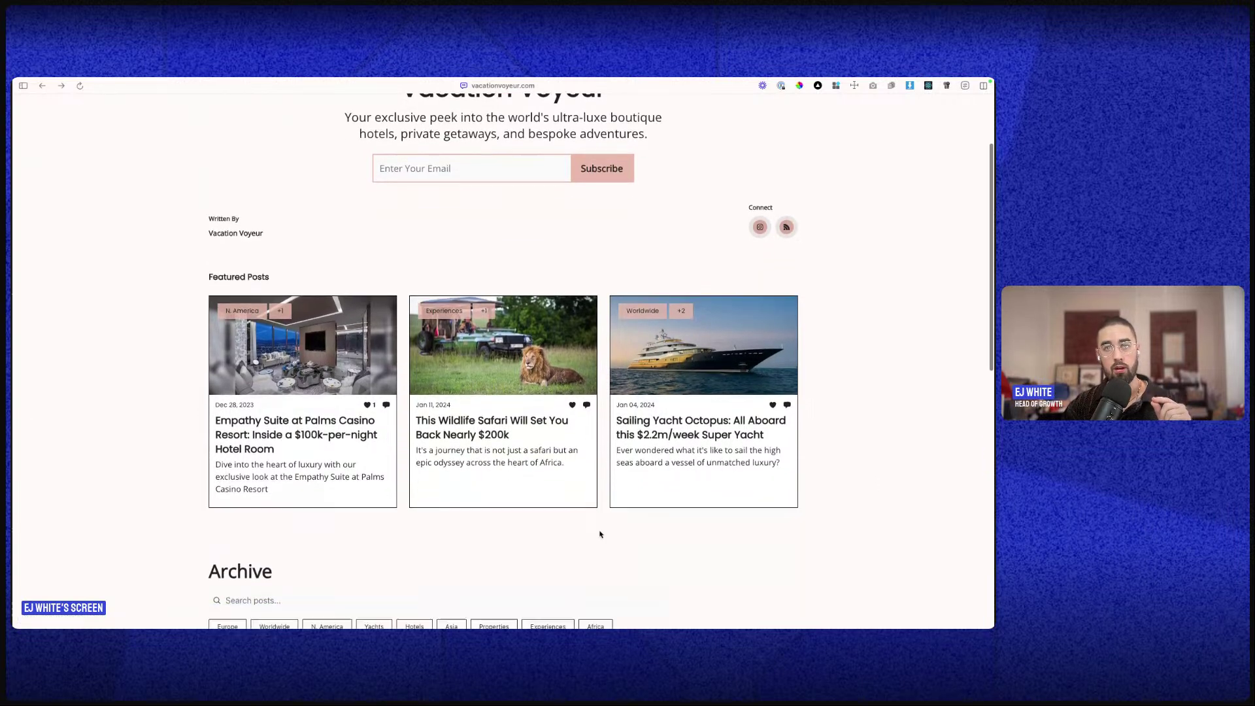
{"action": "mouse_move", "coordinate": [14, 216]}
{"action": "left_click", "coordinate": [71, 149]}
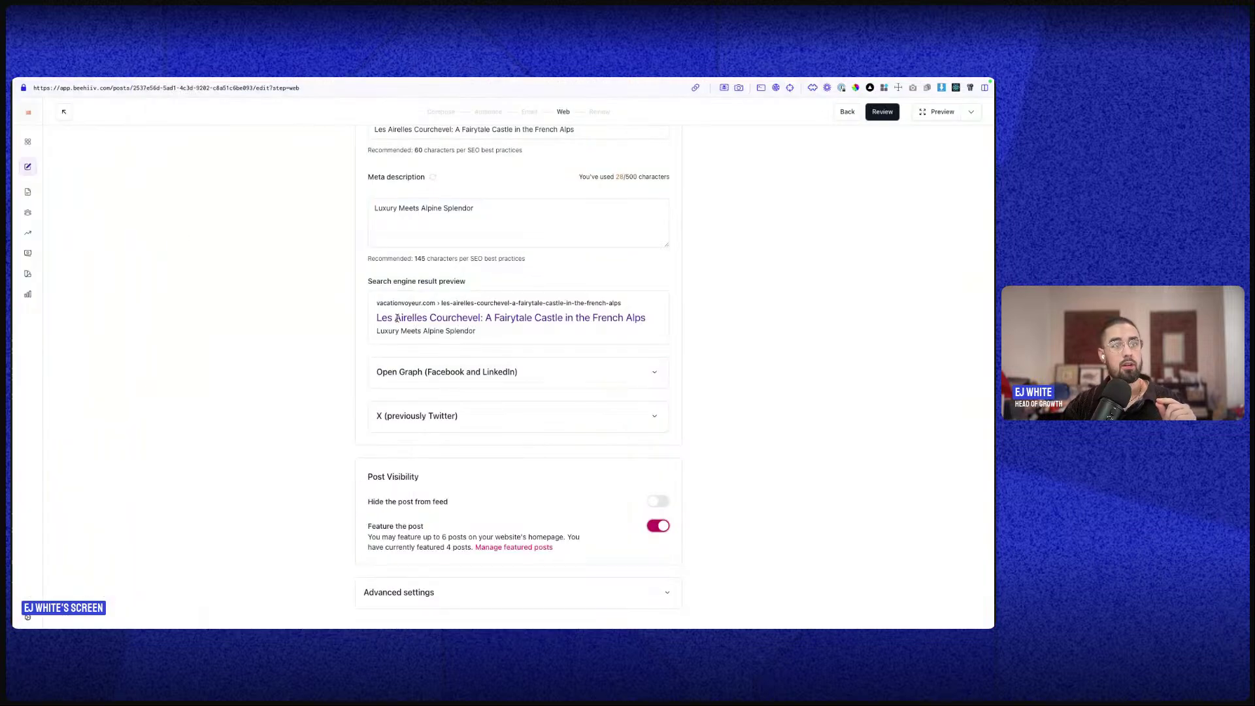
{"action": "scroll", "coordinate": [551, 366], "scroll_direction": "up", "scroll_amount": 10}
{"action": "left_click", "coordinate": [598, 112]}
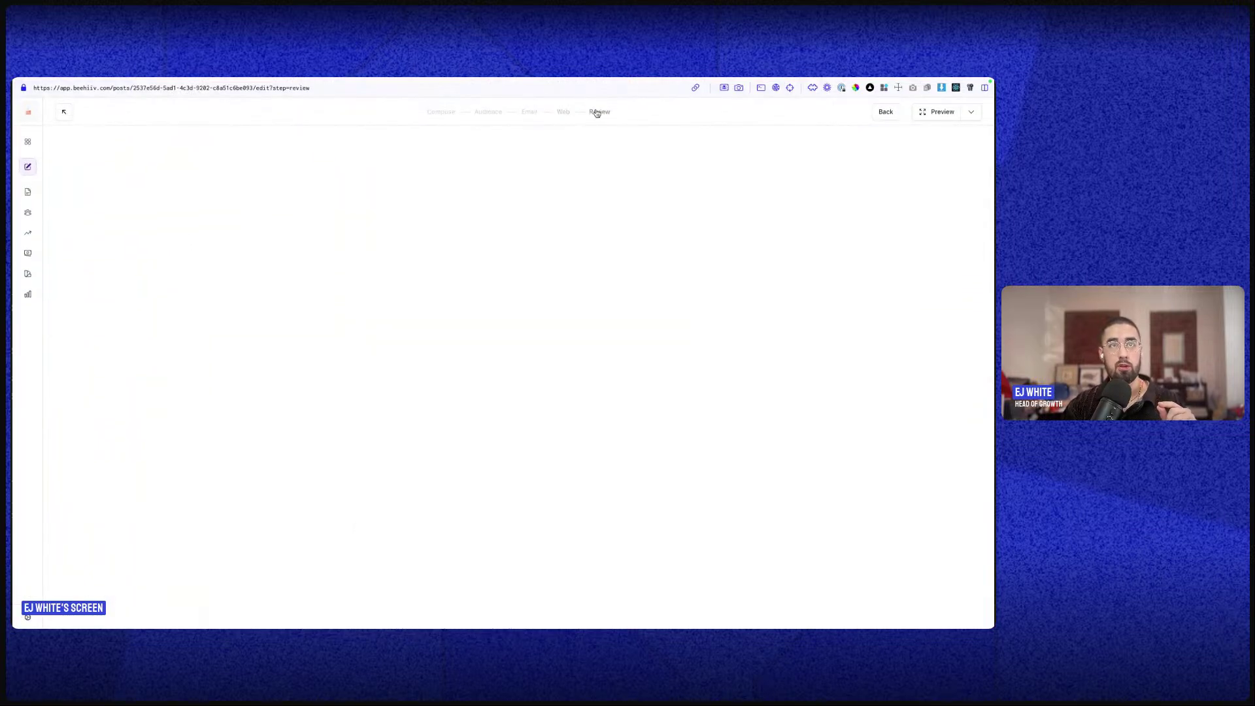
- Search for a subscriber and pick them to simulate in the test email, then open General Info settings
{"action": "left_click", "coordinate": [972, 112]}
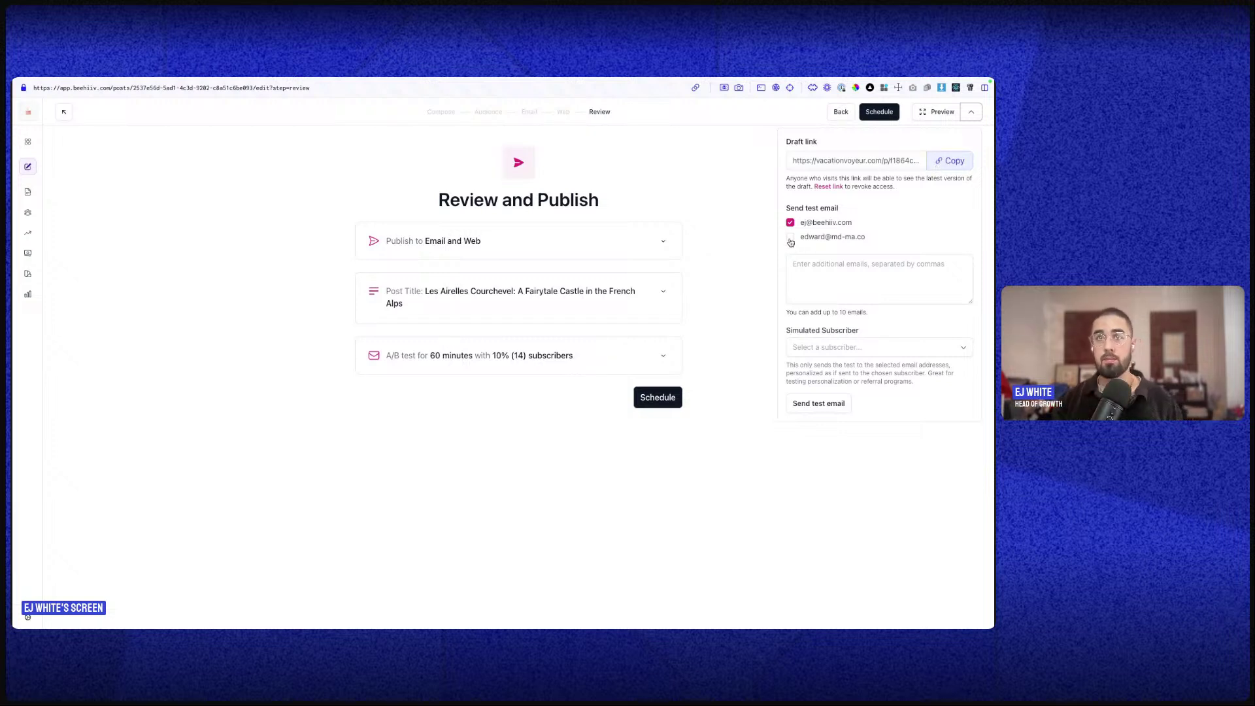
{"action": "left_click", "coordinate": [842, 264]}
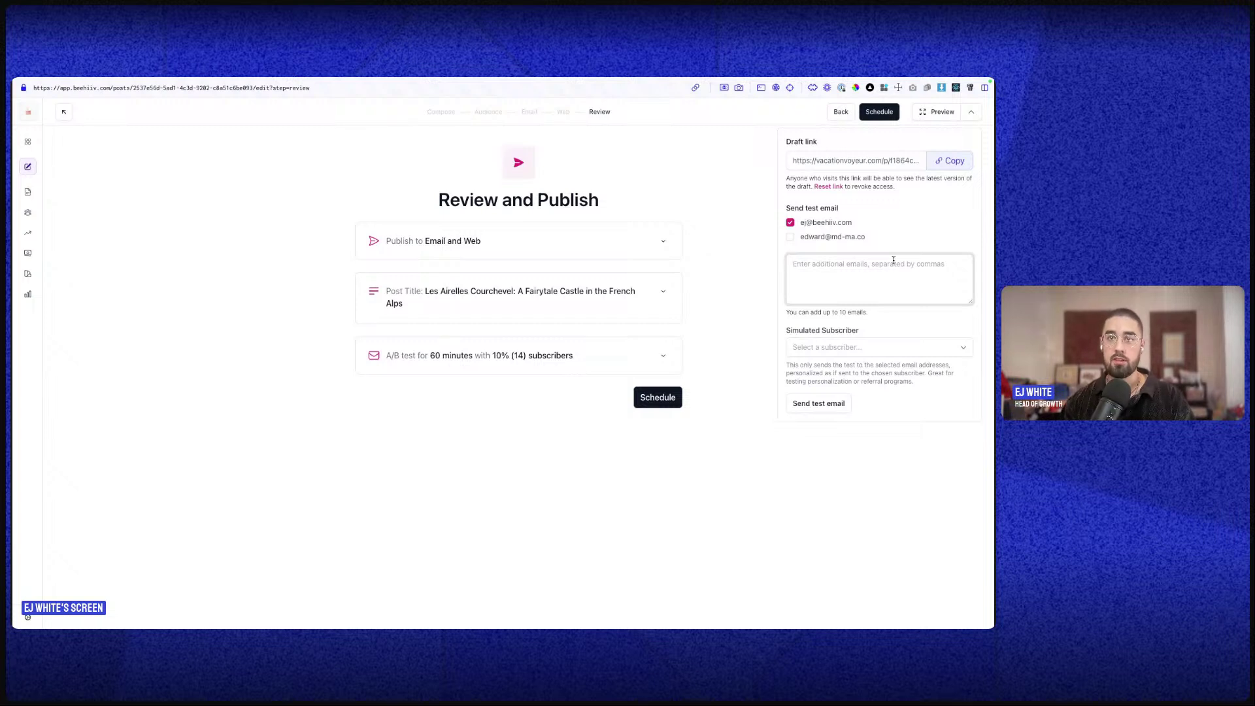
{"action": "left_click", "coordinate": [828, 343]}
{"action": "left_click", "coordinate": [841, 293]}
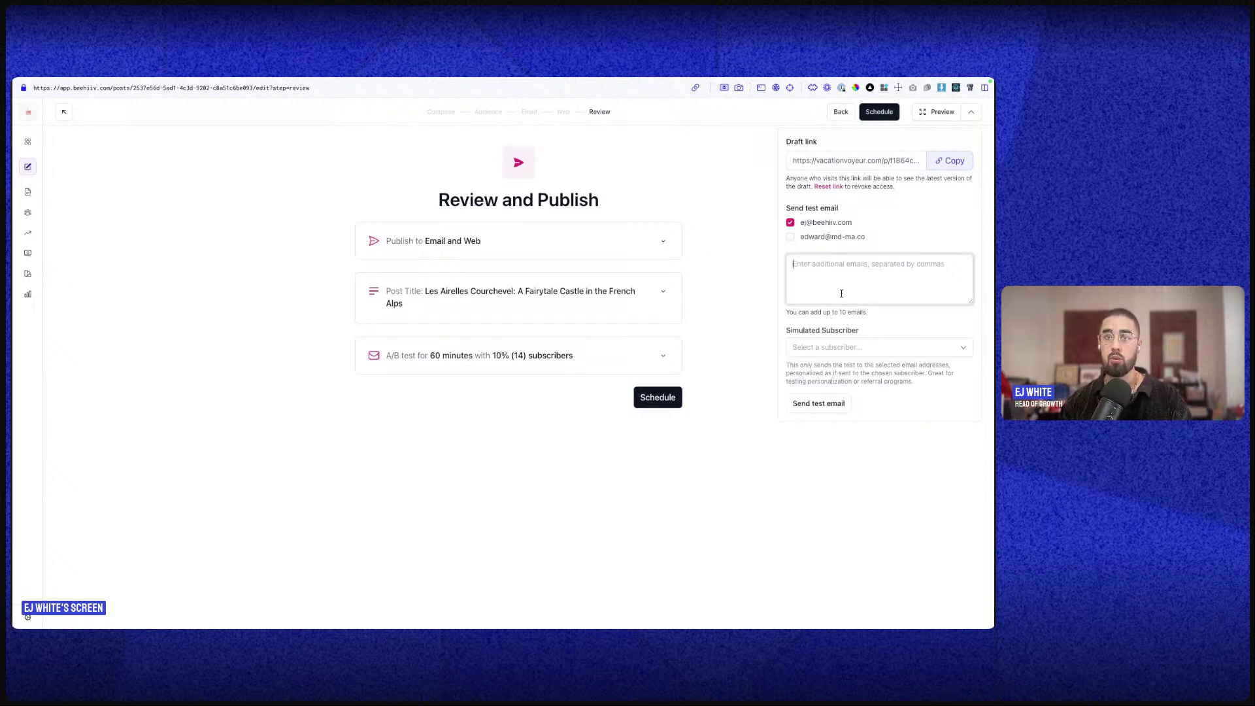
{"action": "left_click", "coordinate": [821, 346]}
{"action": "type", "text": "edw"}
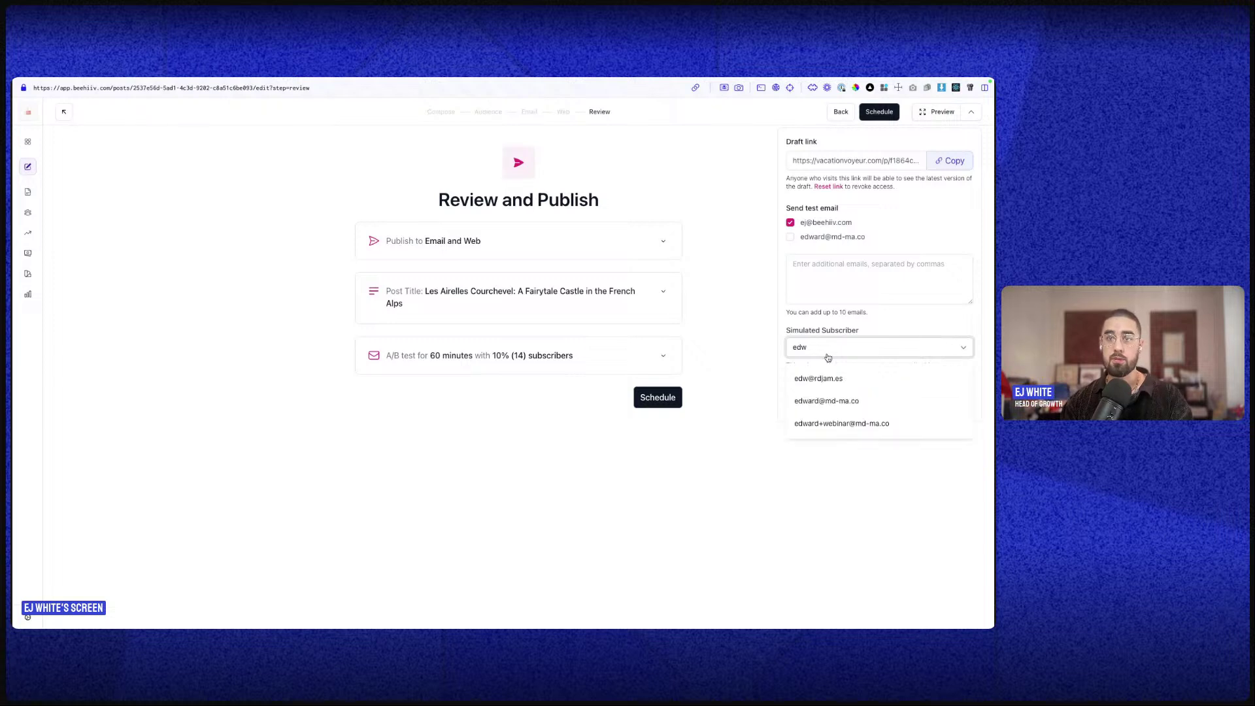
{"action": "left_click", "coordinate": [821, 379]}
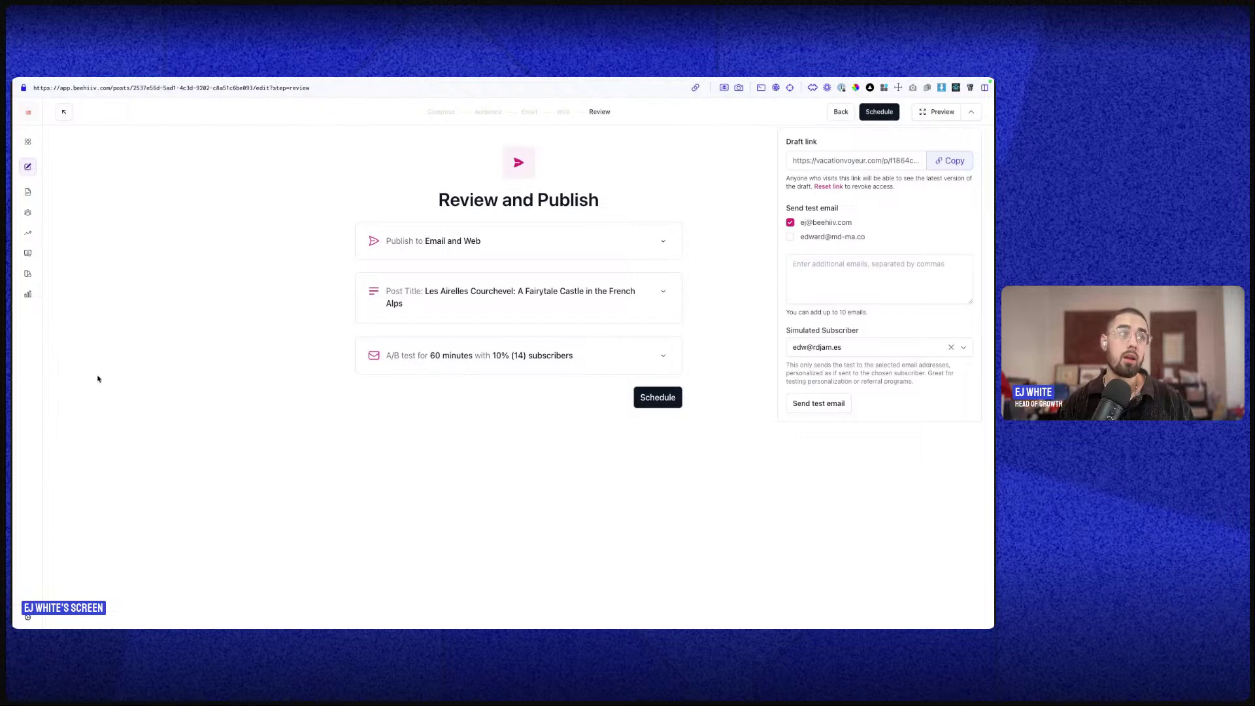
{"action": "mouse_move", "coordinate": [662, 82]}
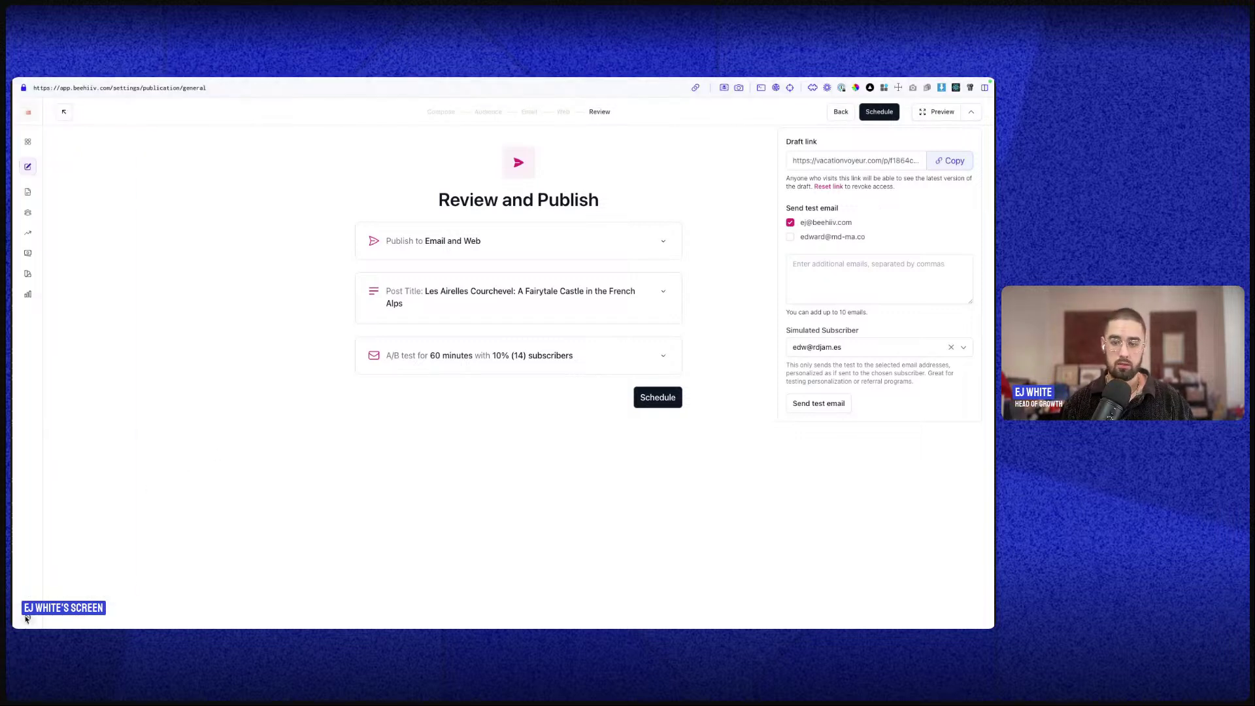
{"action": "left_click", "coordinate": [27, 619]}
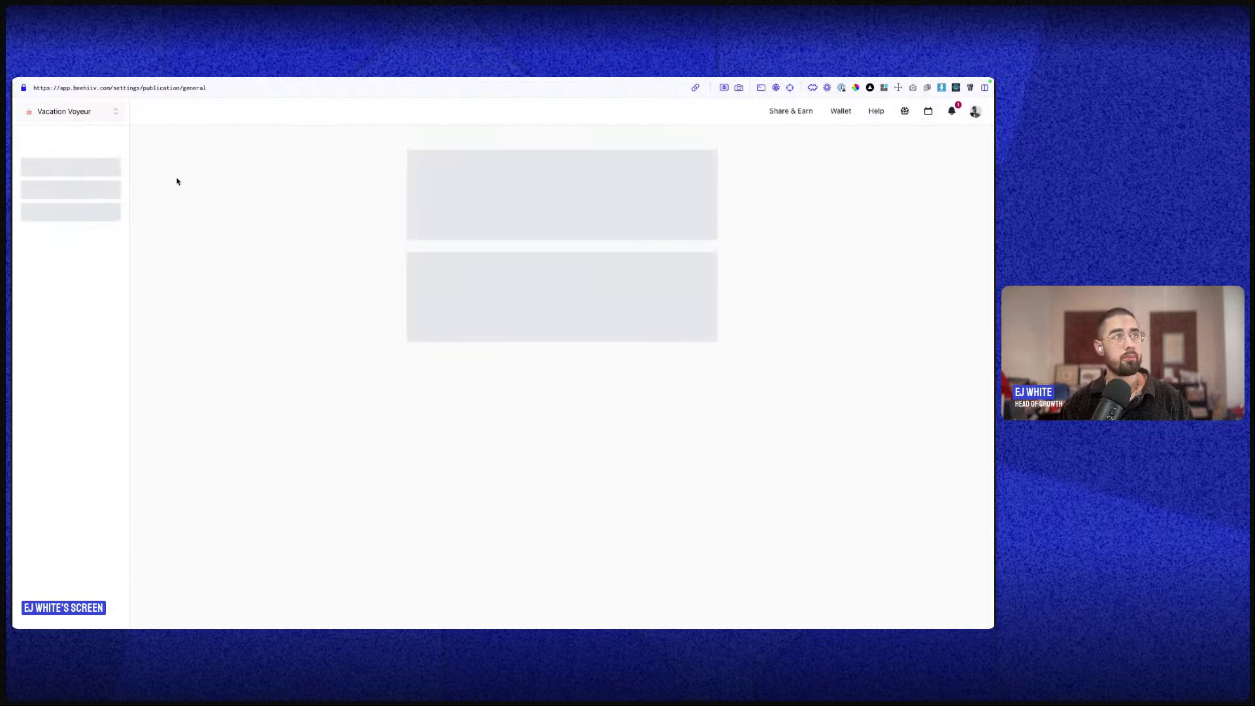
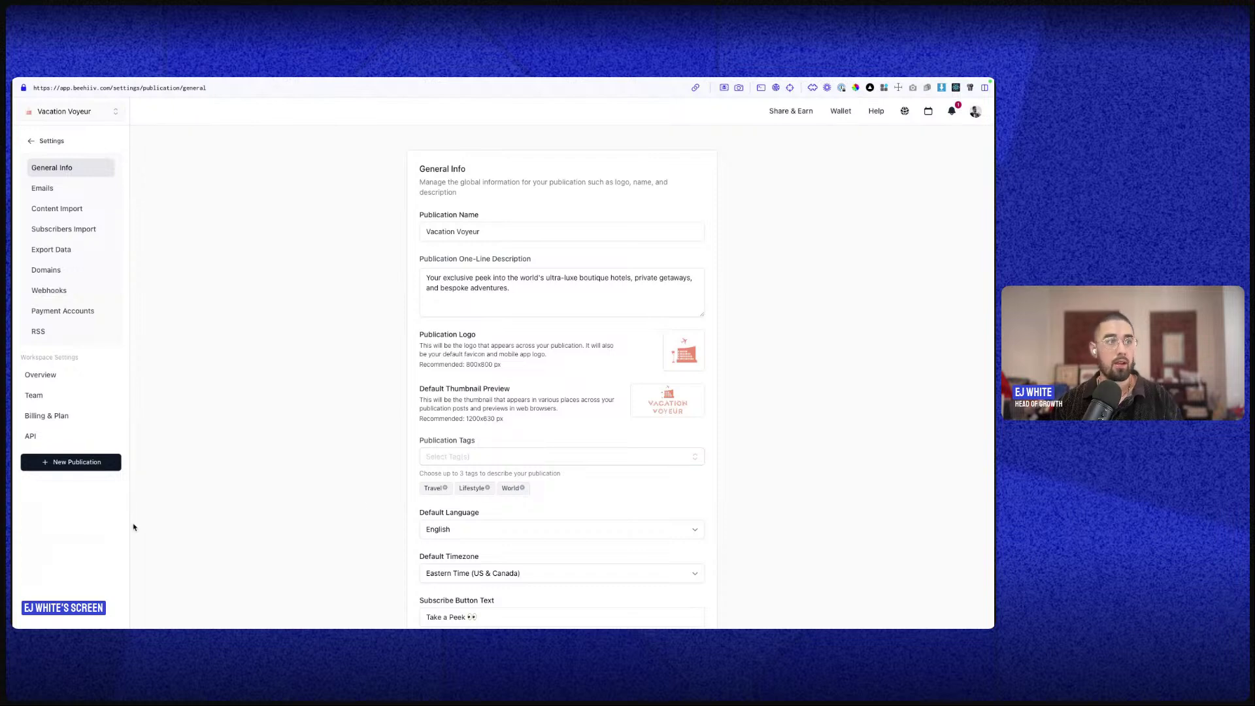
- Go to Posts and open the New Post draft in the editor
{"action": "left_click", "coordinate": [36, 138]}
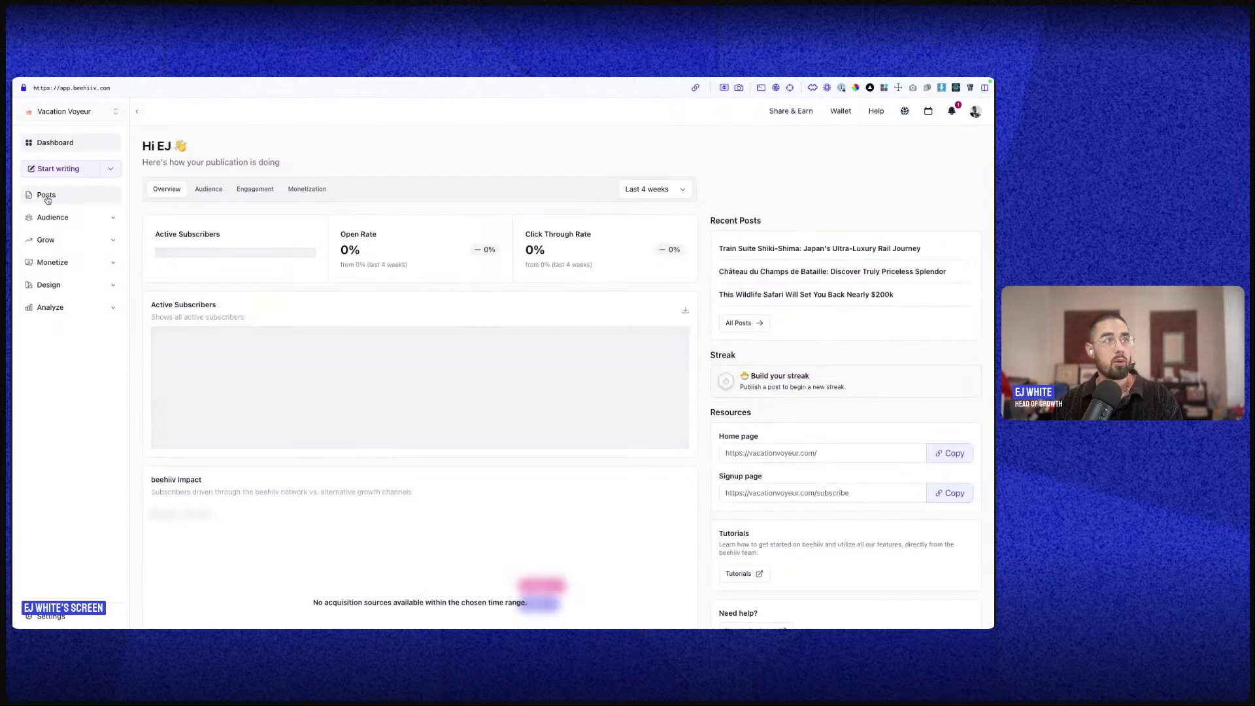
{"action": "left_click", "coordinate": [46, 196]}
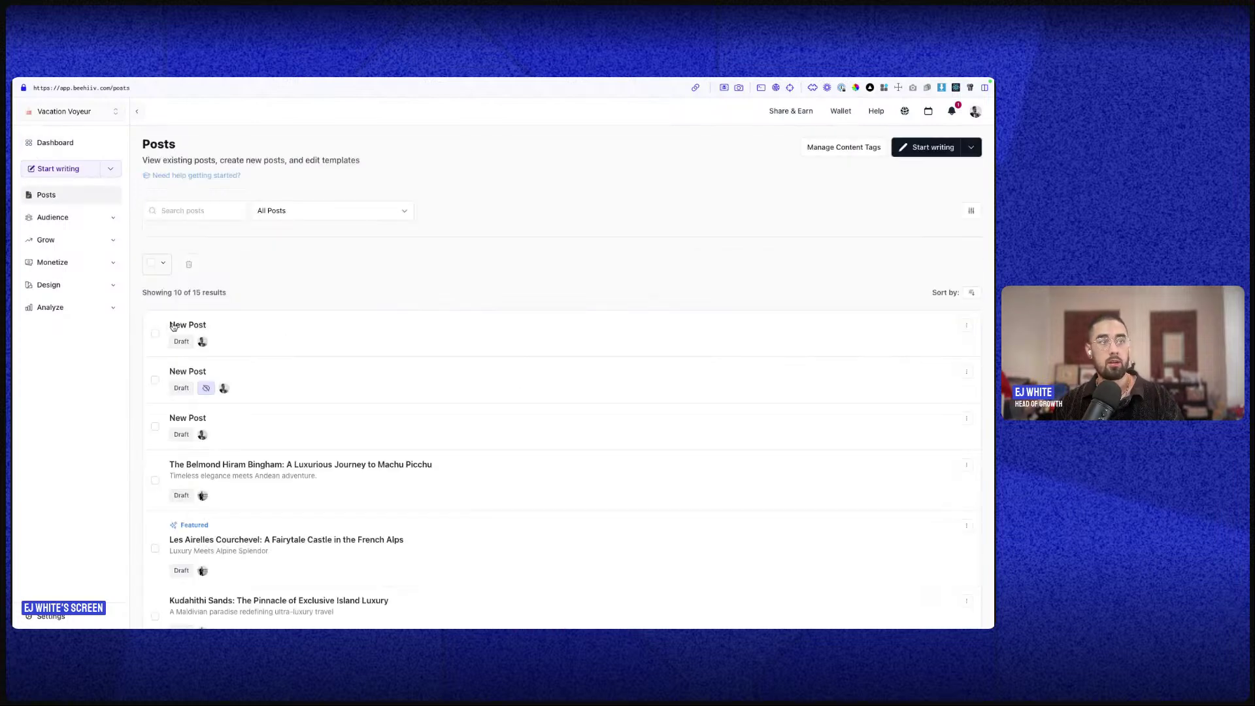
{"action": "left_click", "coordinate": [175, 326]}
{"action": "left_click", "coordinate": [928, 183]}
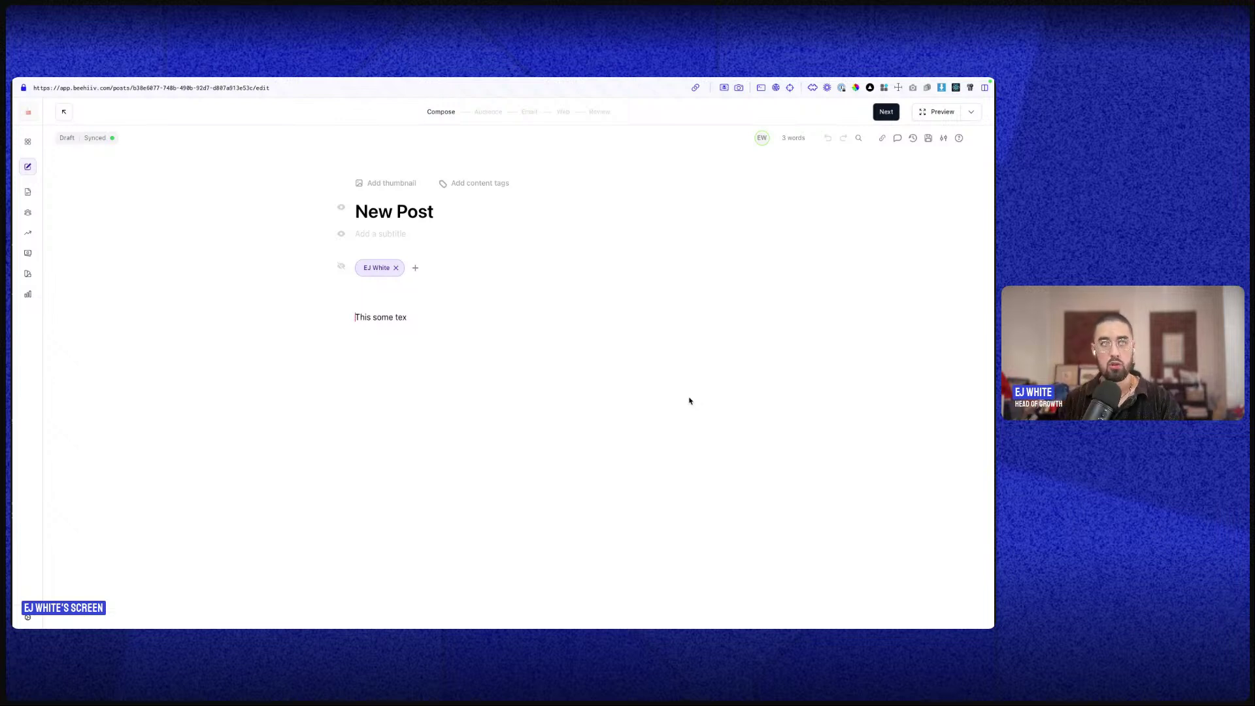
- Replace the draft's body text with the merge tag {{first_name | friend }} and preview it
{"action": "triple_click", "coordinate": [407, 313]}
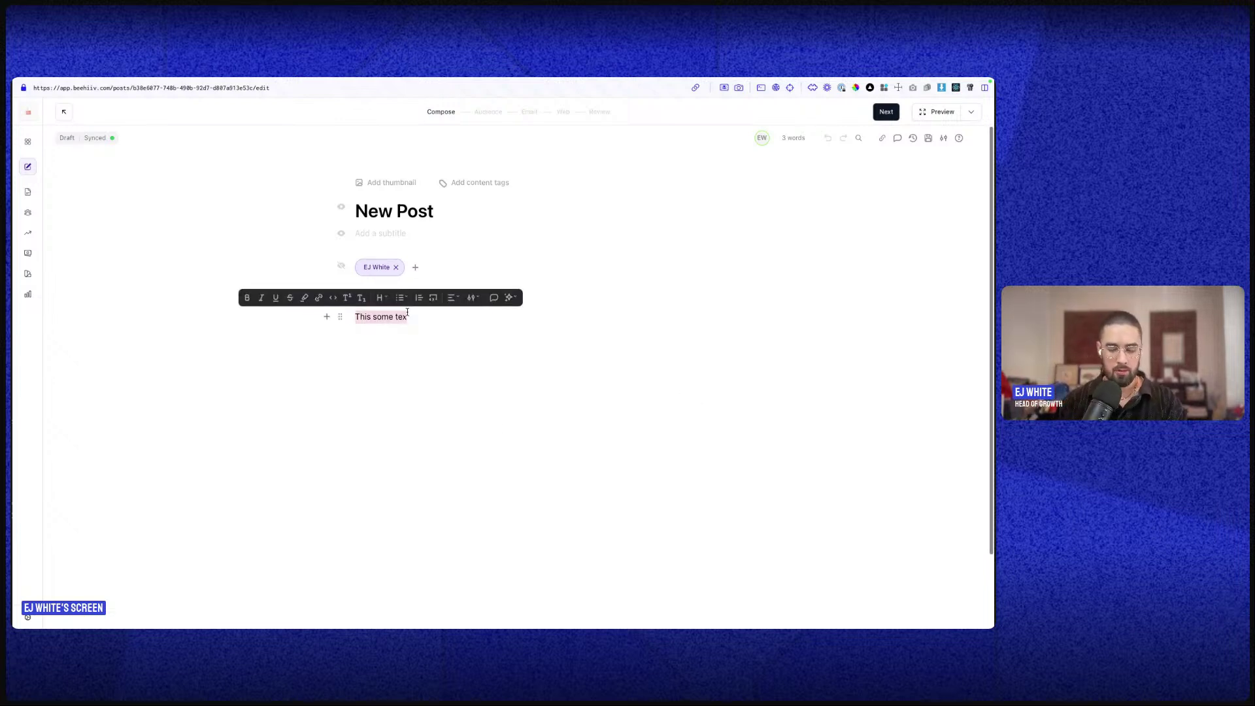
{"action": "type", "text": "{{"}
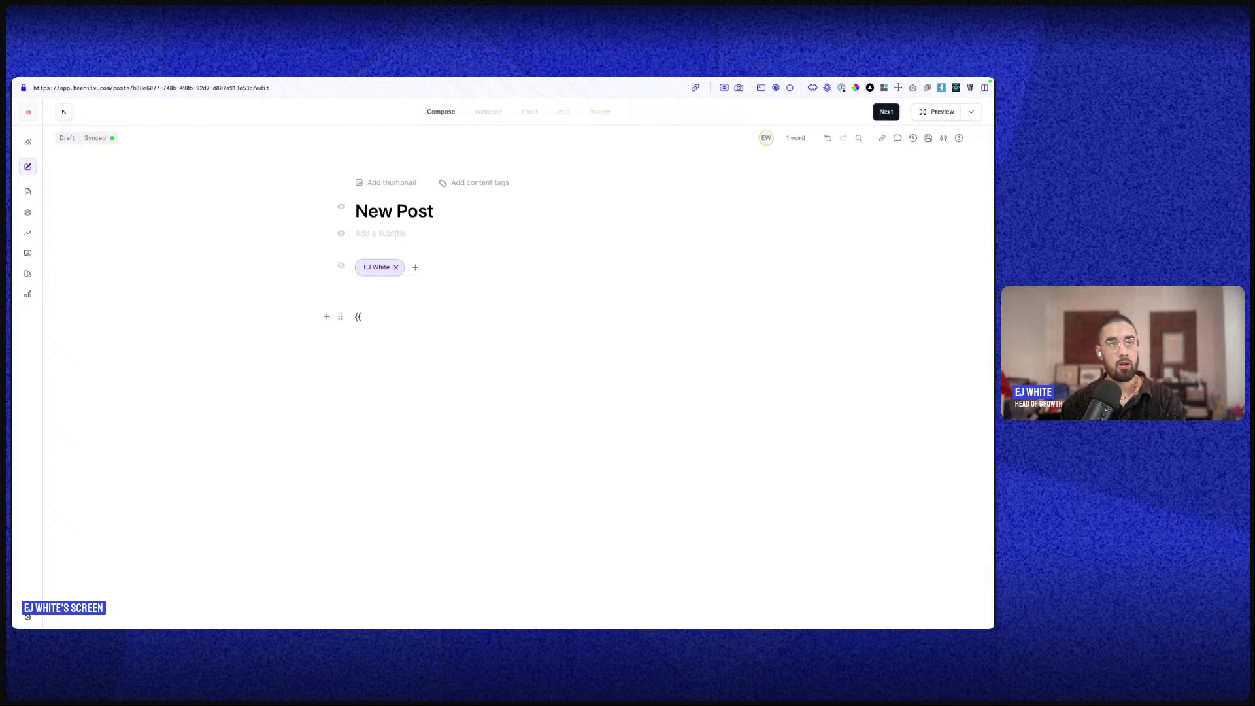
{"action": "type", "text": "first"}
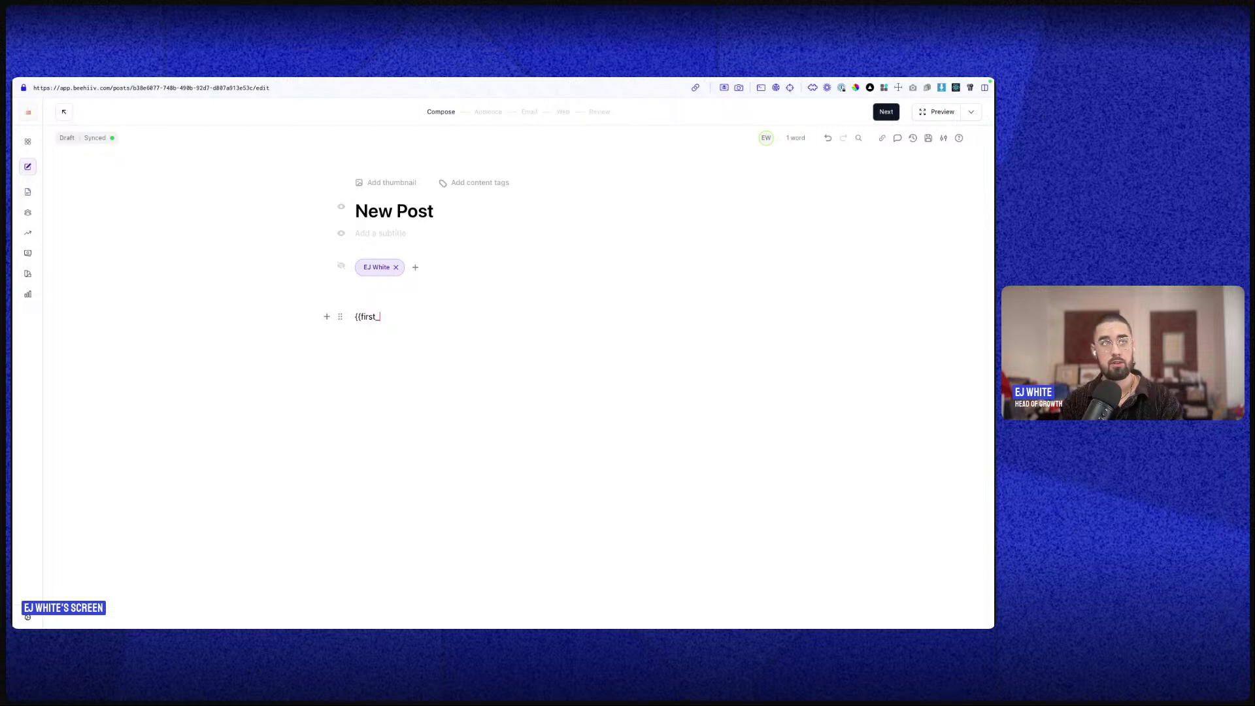
{"action": "type", "text": "_name"}
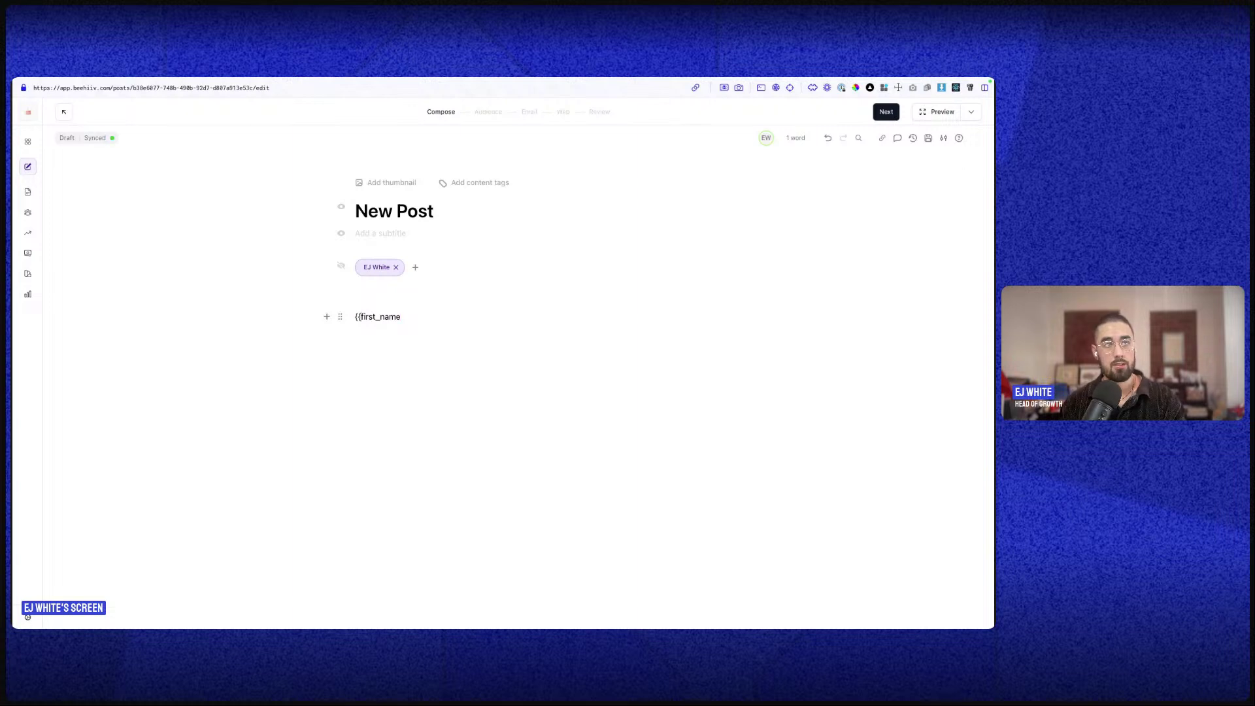
{"action": "type", "text": " |"}
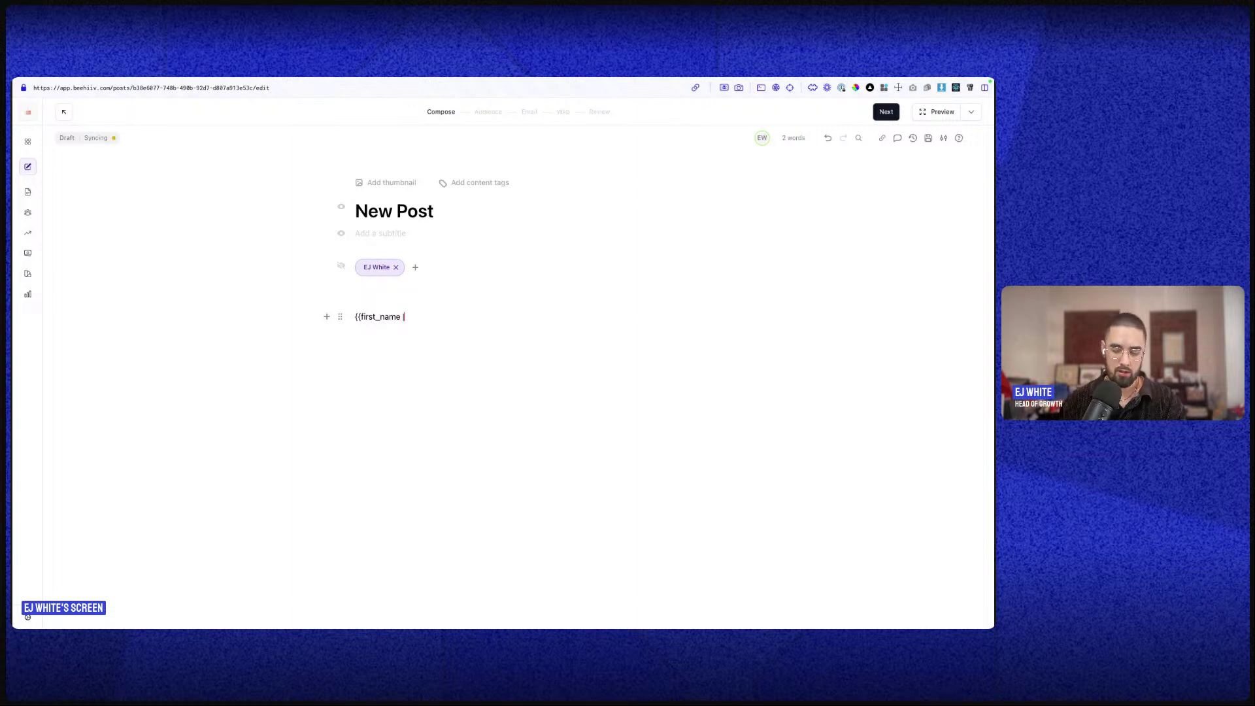
{"action": "type", "text": " field"}
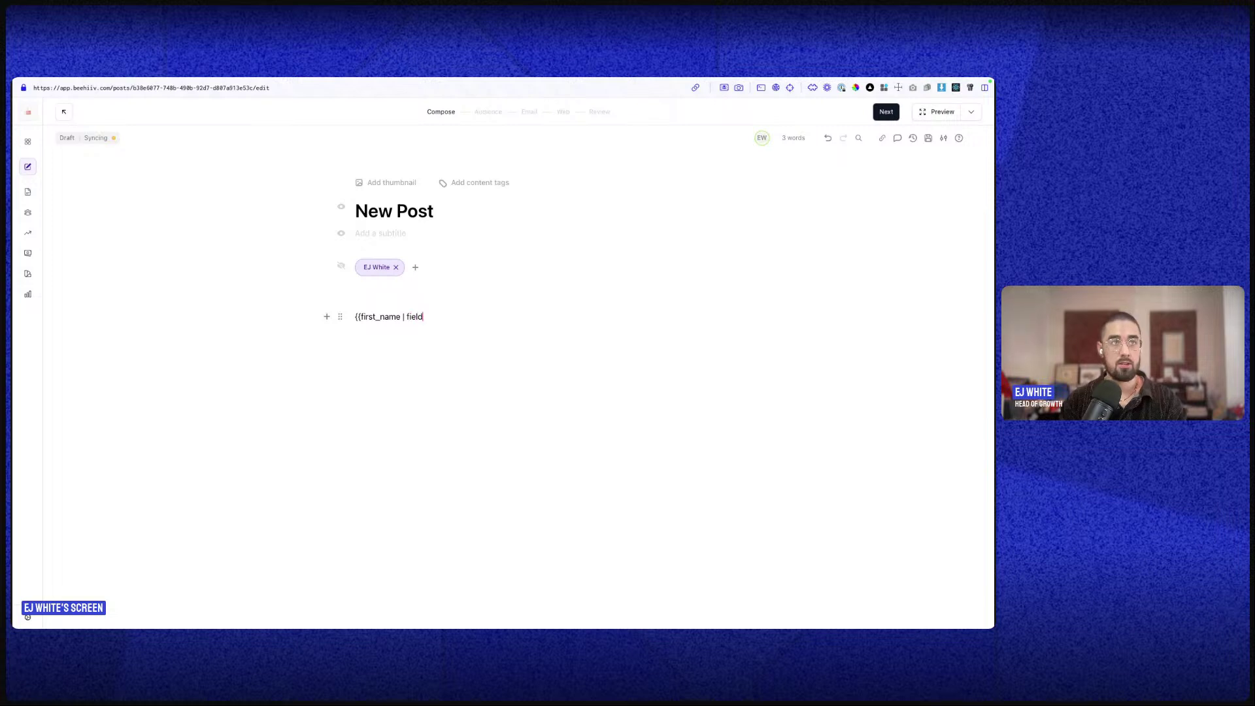
{"action": "key", "text": "BackSpace"}
{"action": "key", "text": "BackSpace"}
{"action": "key", "text": "BackSpace"}
{"action": "key", "text": "BackSpace"}
{"action": "type", "text": "riend }}"}
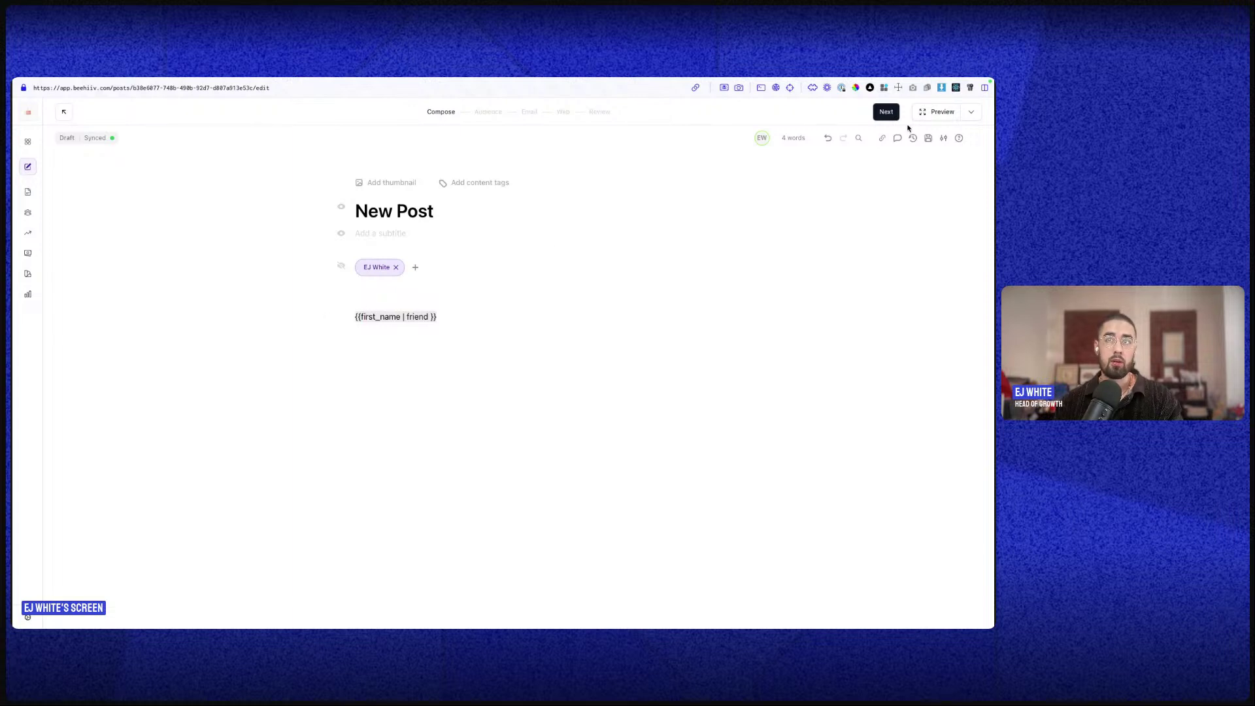
{"action": "left_click", "coordinate": [938, 112]}
- Preview the post as a subscriber found by e-mail search instead of Free, then close it
{"action": "left_click", "coordinate": [434, 133]}
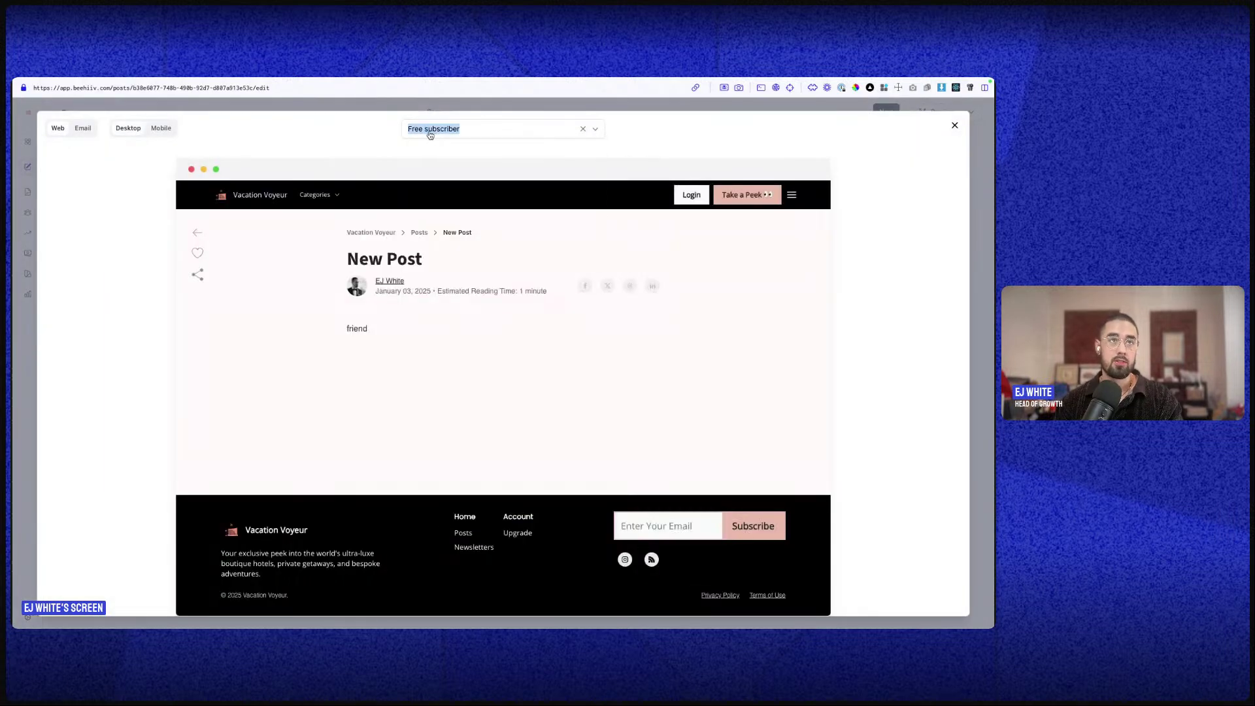
{"action": "left_click", "coordinate": [583, 129]}
{"action": "left_click", "coordinate": [559, 128]}
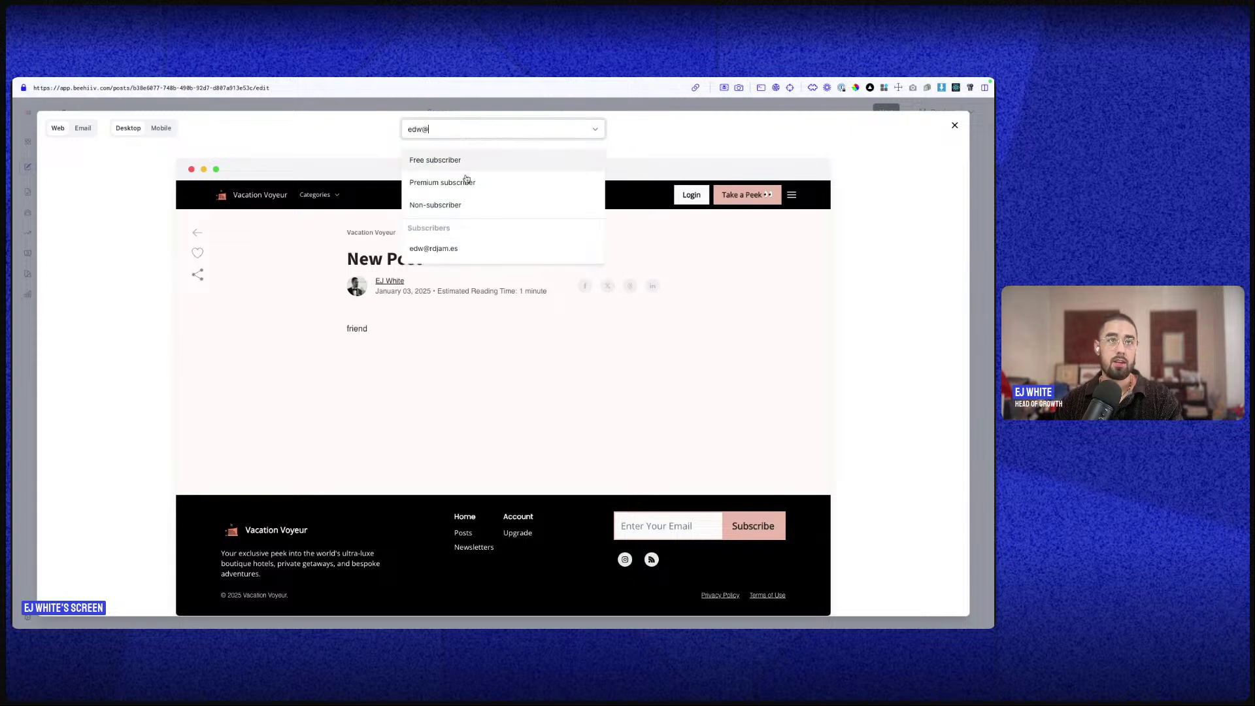
{"action": "left_click", "coordinate": [461, 249]}
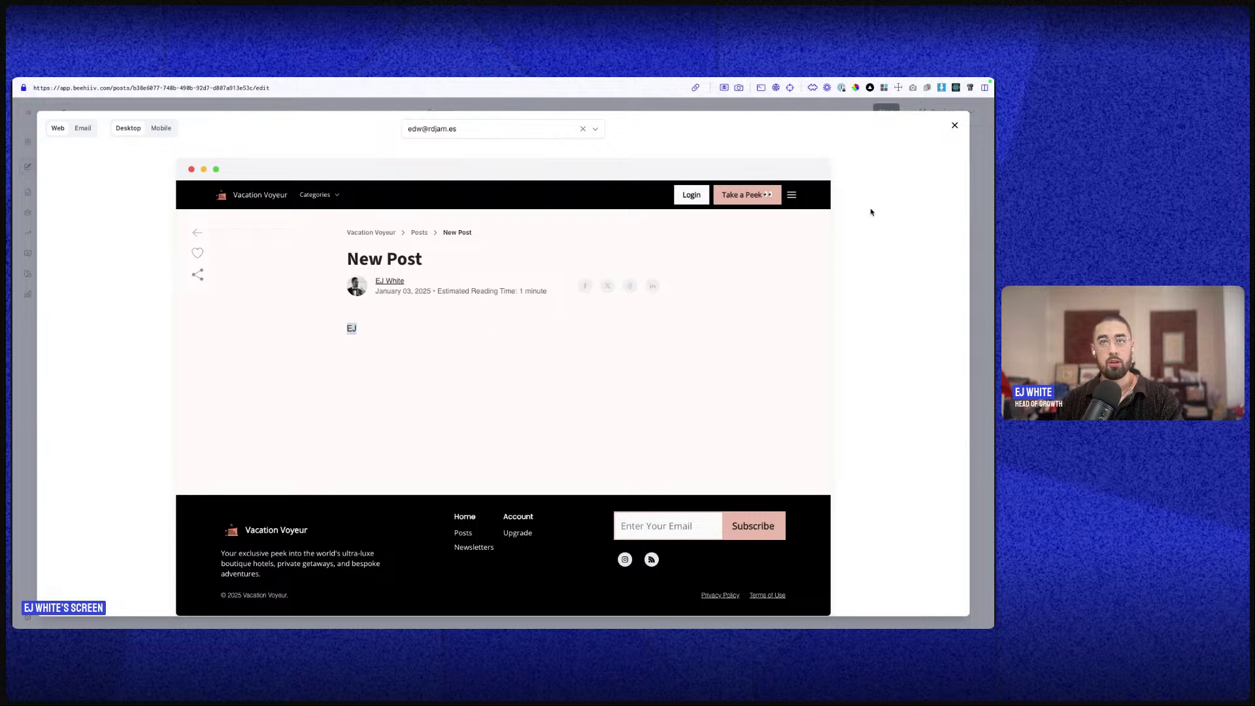
{"action": "left_click", "coordinate": [955, 126]}
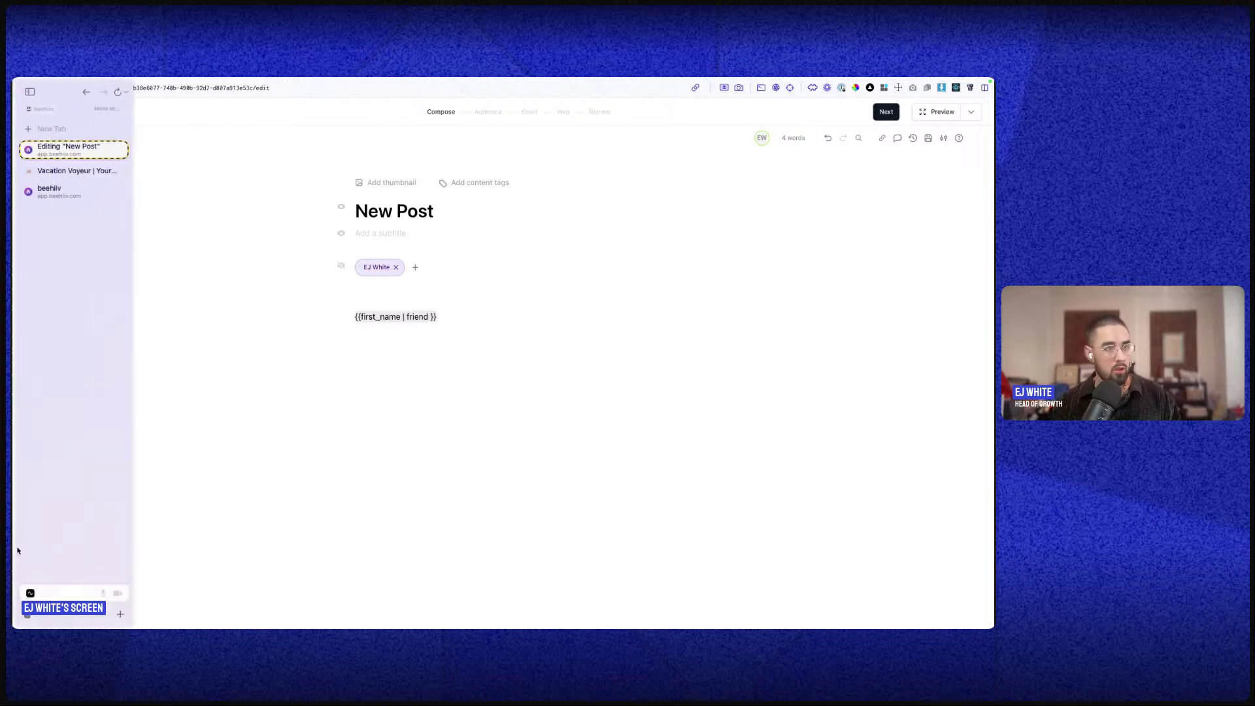
- Open Workspace Settings > Overview and select the workspace name
{"action": "left_click", "coordinate": [28, 617]}
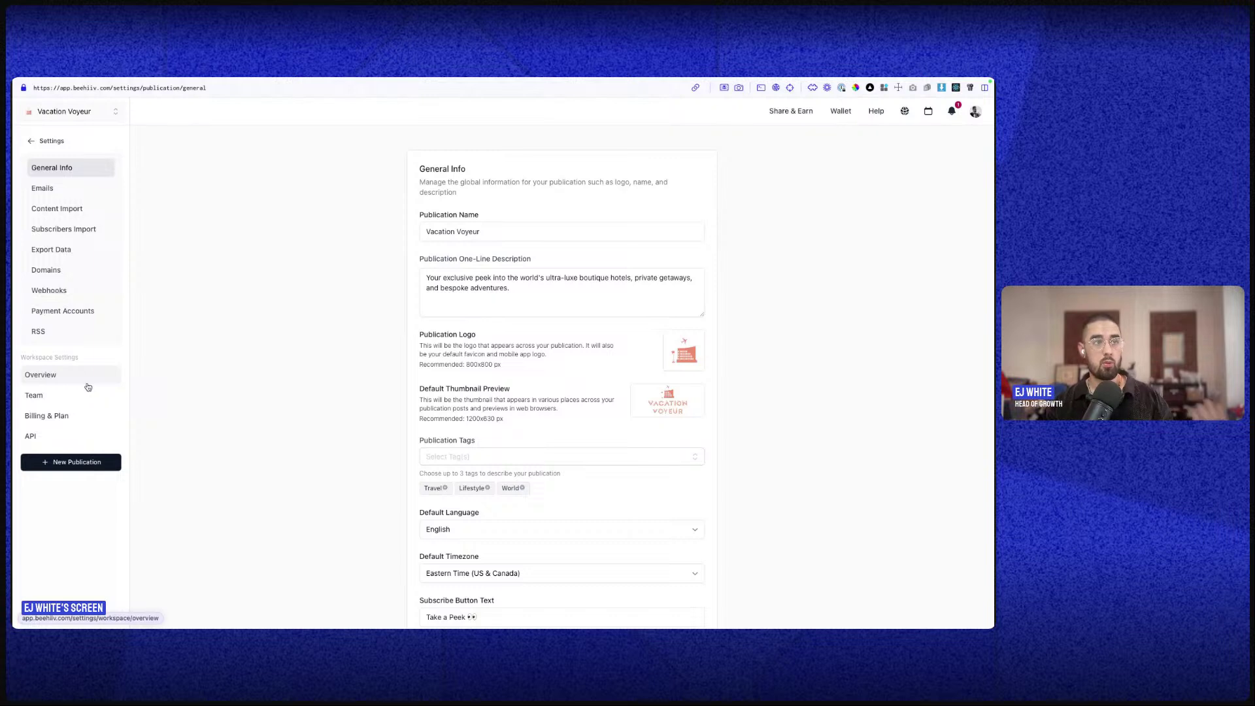
{"action": "left_click", "coordinate": [88, 384]}
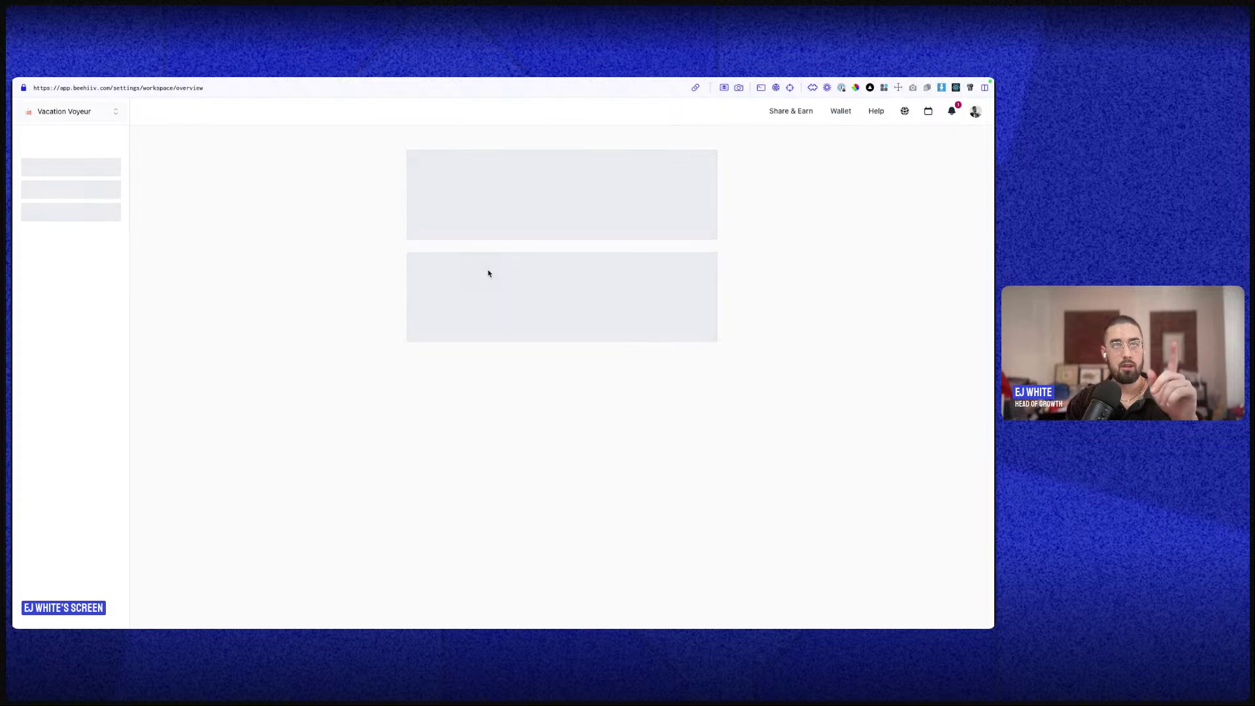
{"action": "triple_click", "coordinate": [465, 232]}
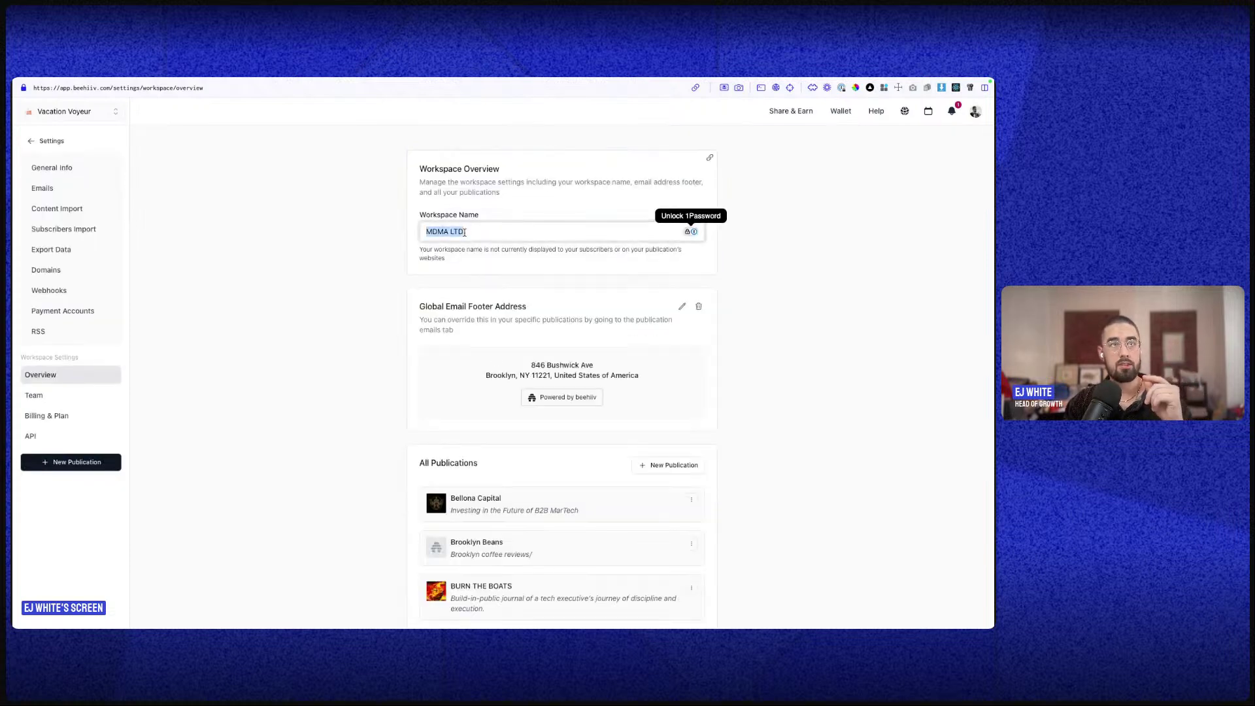
- Look through the workspace overview, then start inviting a new user from Team
{"action": "scroll", "coordinate": [360, 242], "scroll_direction": "down", "scroll_amount": 3}
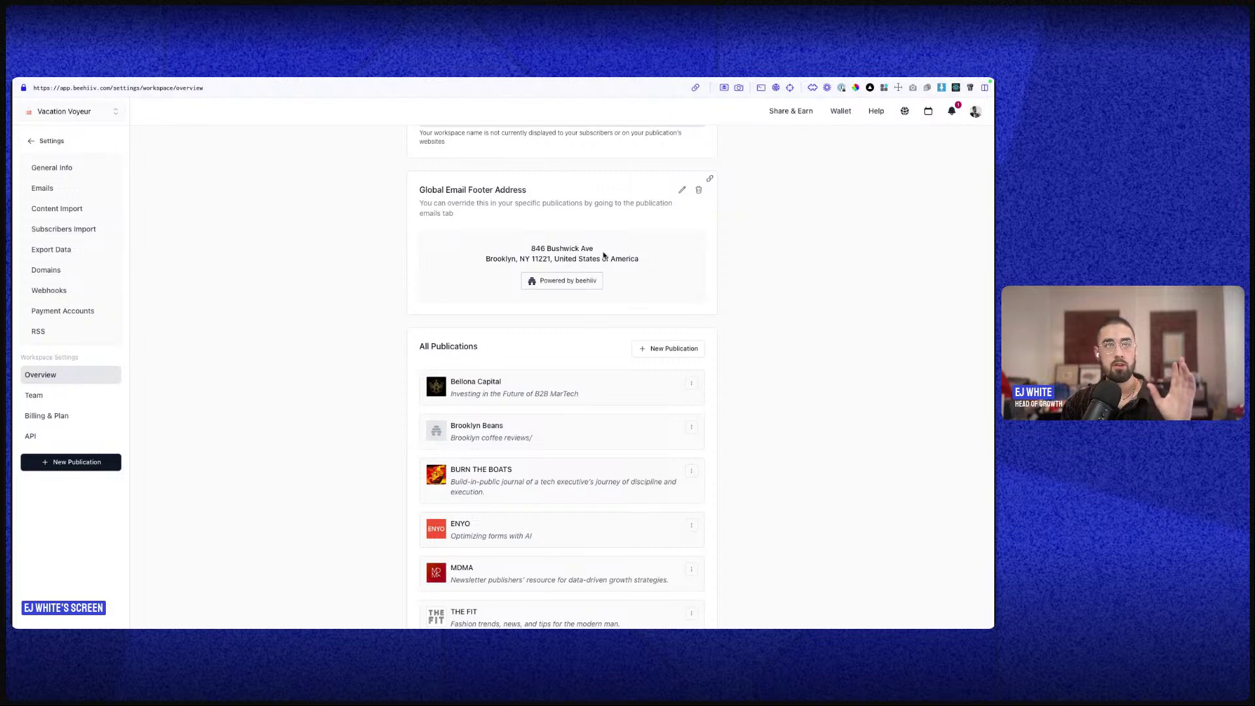
{"action": "scroll", "coordinate": [606, 282], "scroll_direction": "down", "scroll_amount": 2}
{"action": "scroll", "coordinate": [604, 284], "scroll_direction": "down", "scroll_amount": 2}
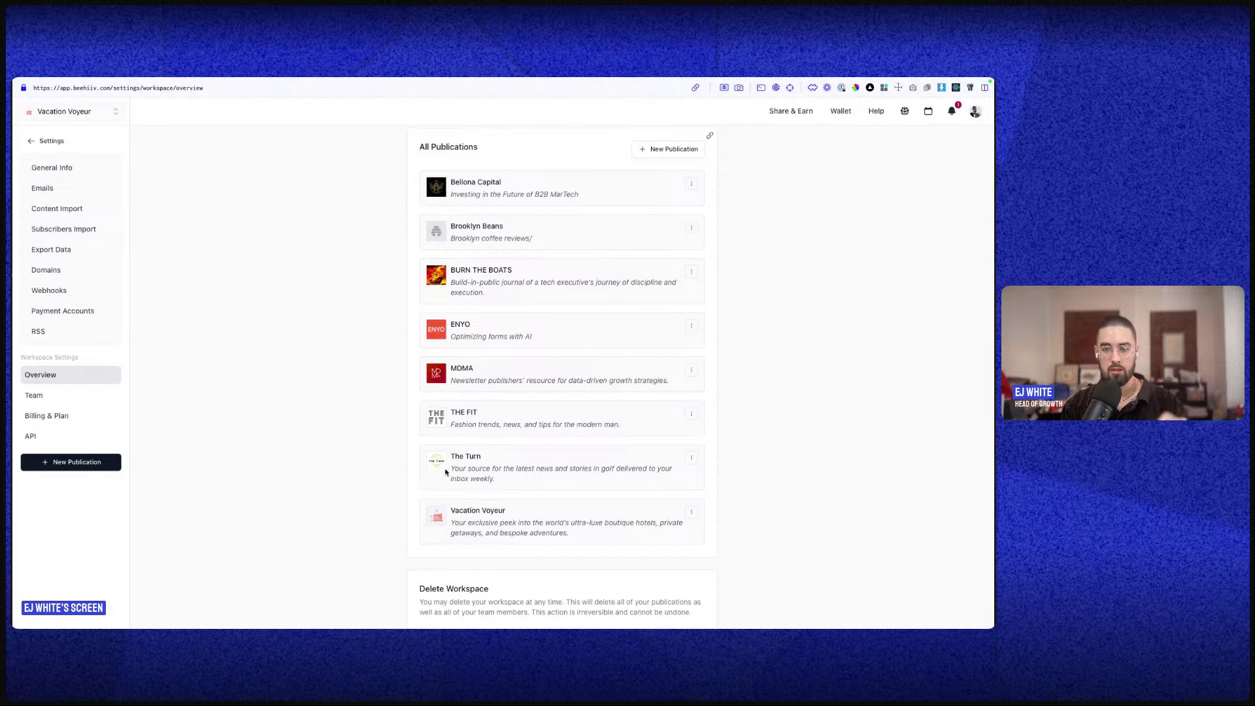
{"action": "scroll", "coordinate": [401, 412], "scroll_direction": "down", "scroll_amount": 3}
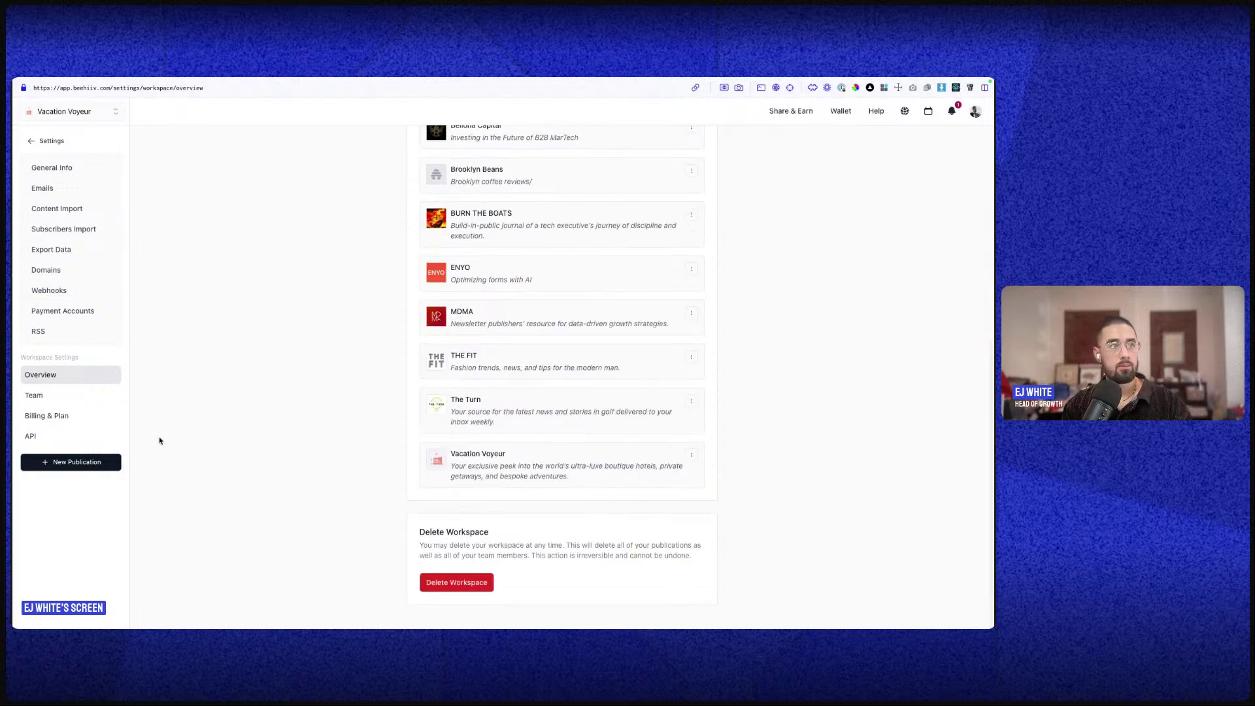
{"action": "left_click", "coordinate": [48, 397]}
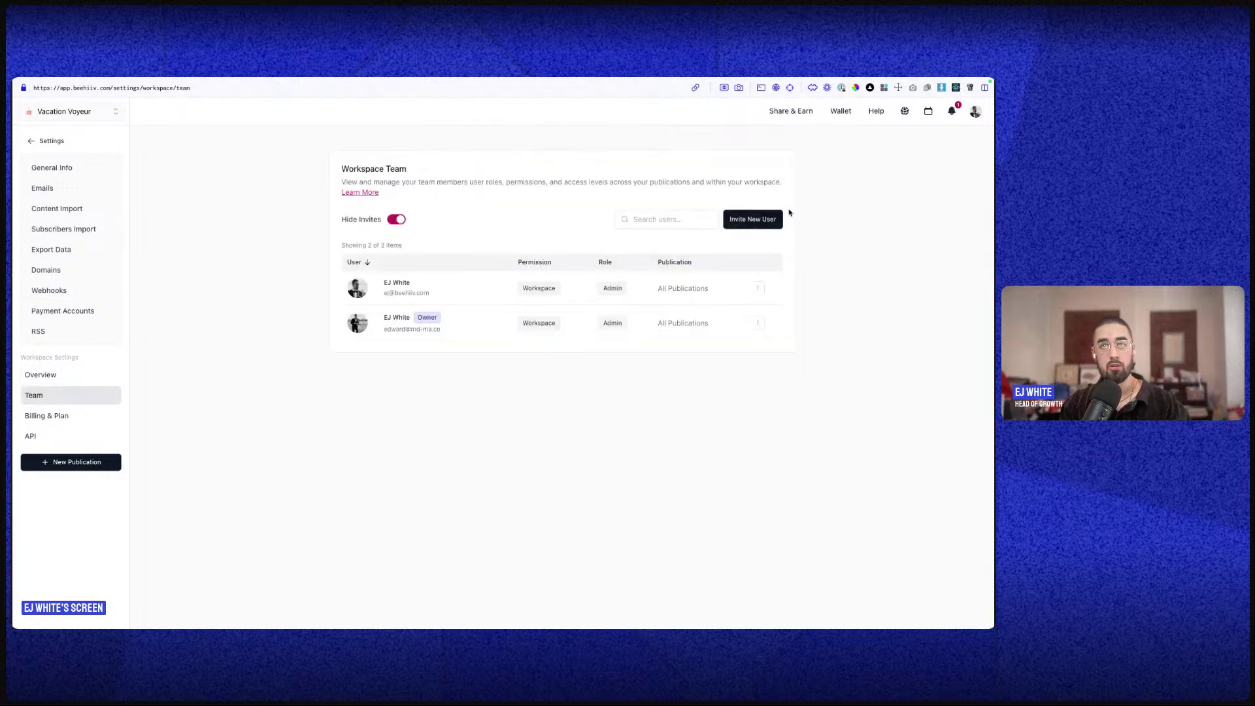
{"action": "left_click", "coordinate": [761, 220]}
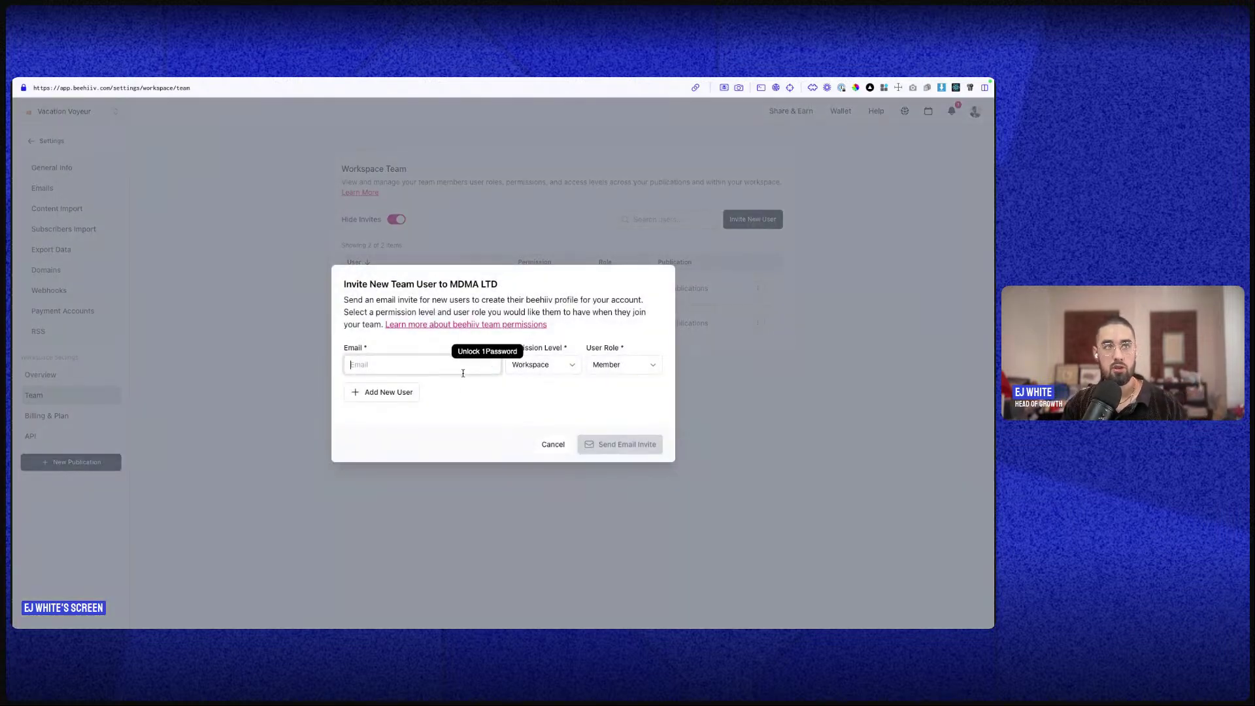
- Compare the invite's Permission Level and User Role choices, setting the role to Admin
{"action": "left_click", "coordinate": [544, 372]}
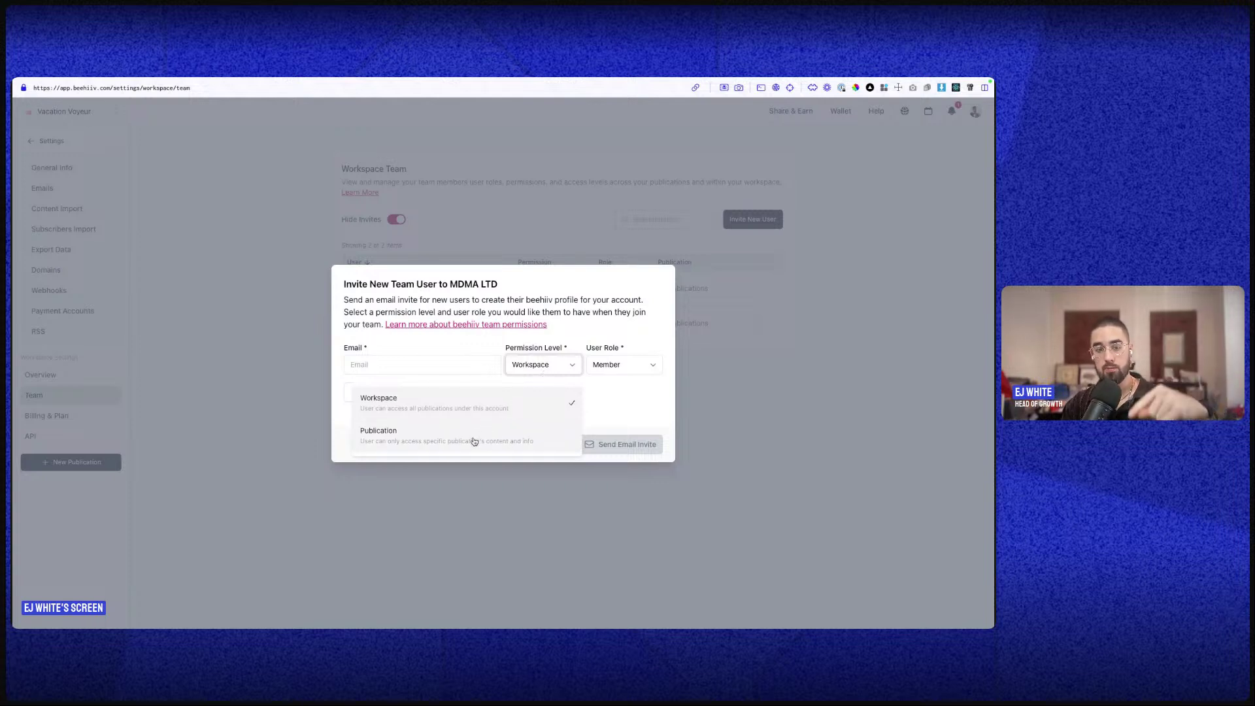
{"action": "left_click", "coordinate": [588, 396]}
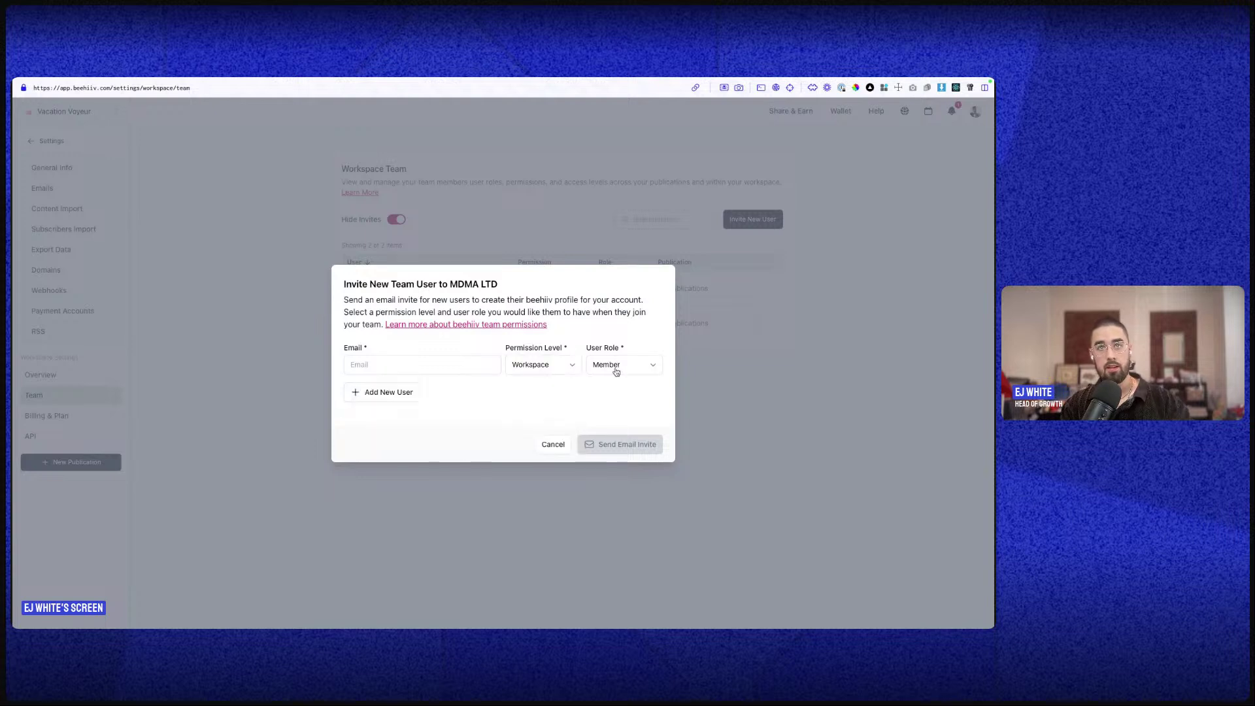
{"action": "left_click", "coordinate": [615, 369]}
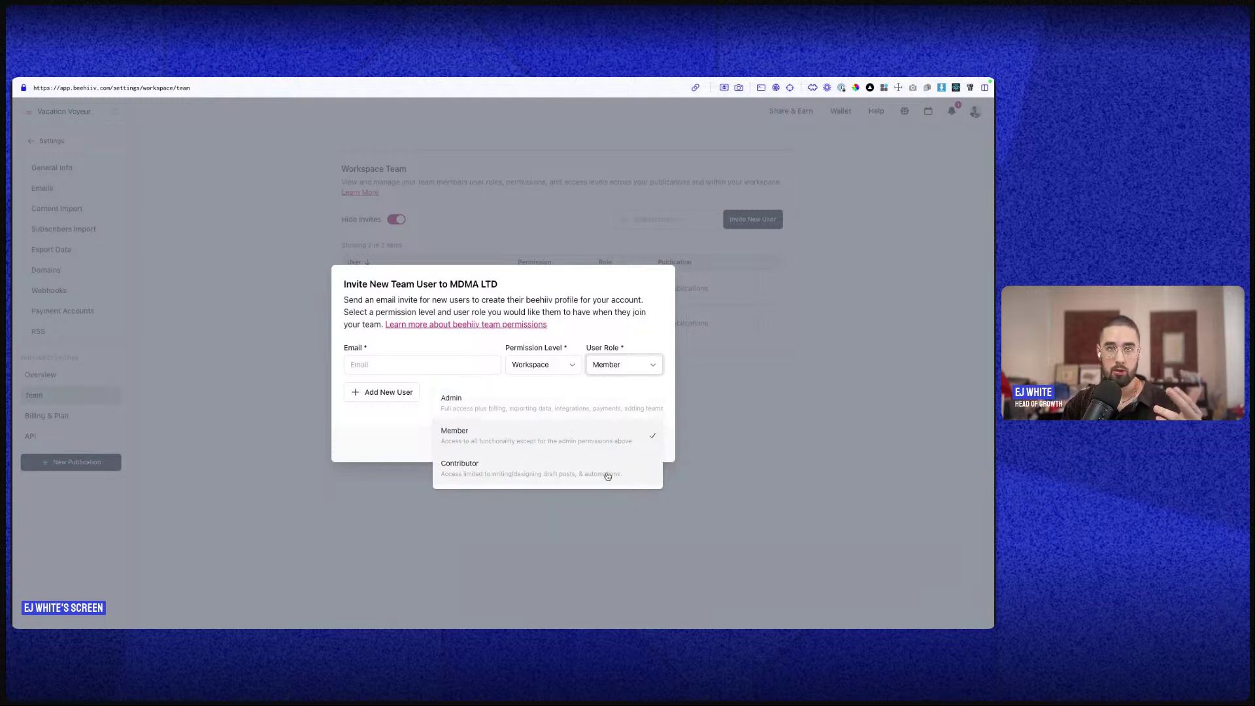
{"action": "left_click", "coordinate": [537, 368]}
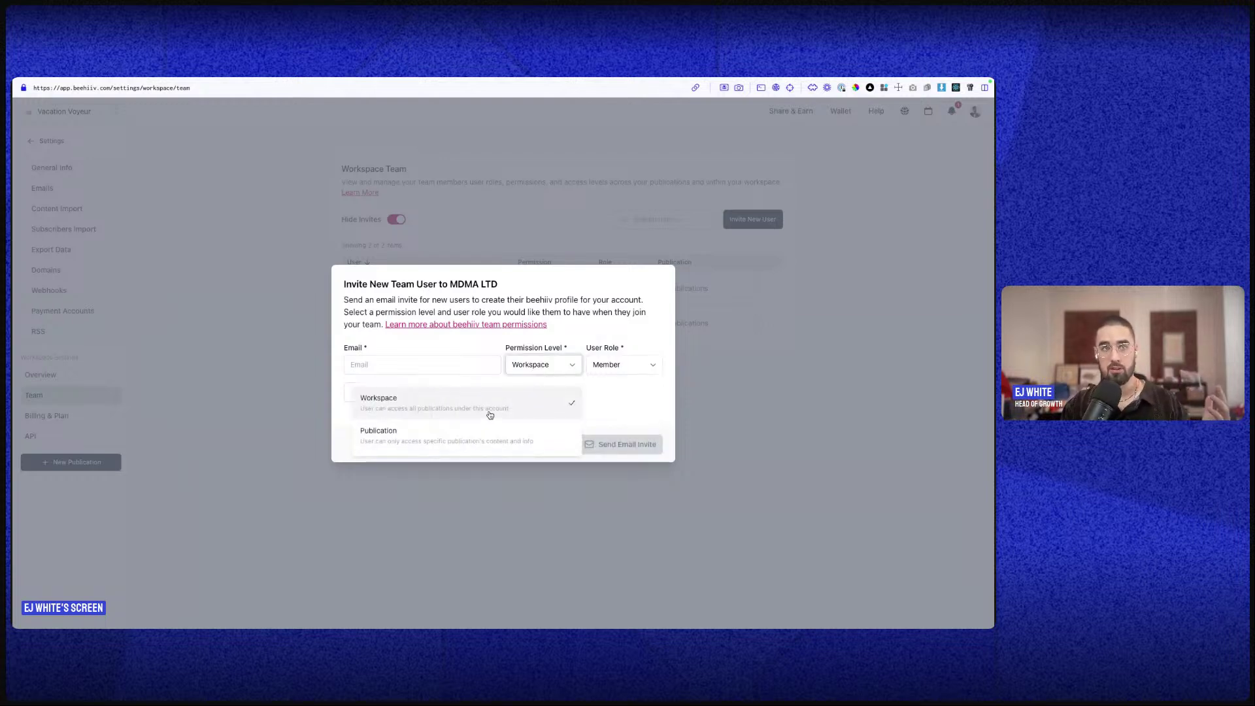
{"action": "left_click", "coordinate": [547, 403]}
{"action": "left_click", "coordinate": [628, 361]}
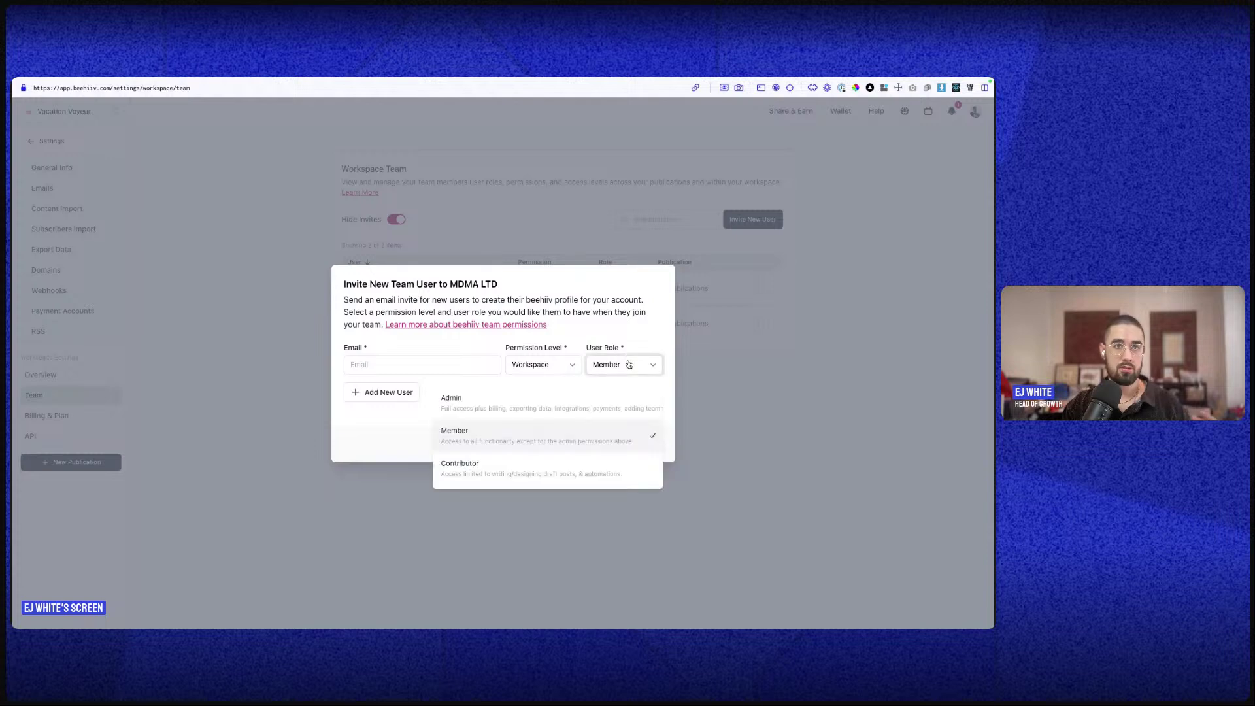
{"action": "left_click", "coordinate": [515, 401]}
- Recheck the Workspace permission level and user role options in the invite dialog
{"action": "left_click", "coordinate": [532, 366]}
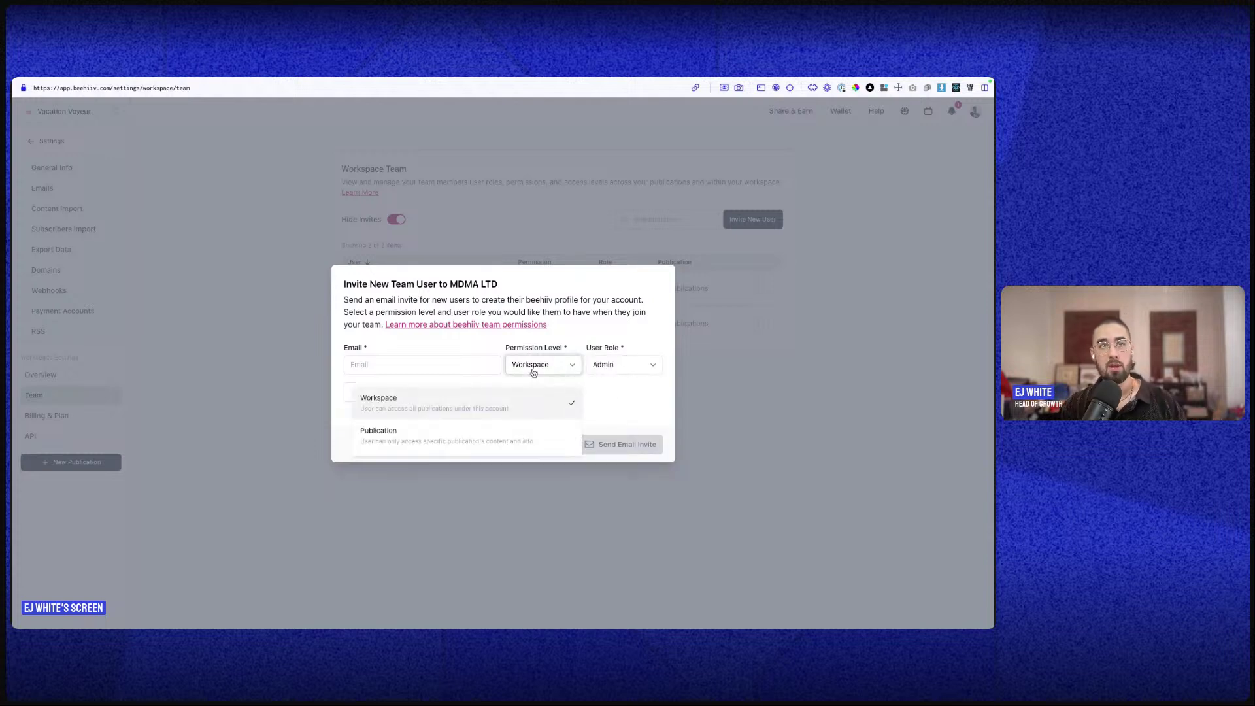
{"action": "left_click", "coordinate": [521, 400]}
{"action": "left_click", "coordinate": [632, 374]}
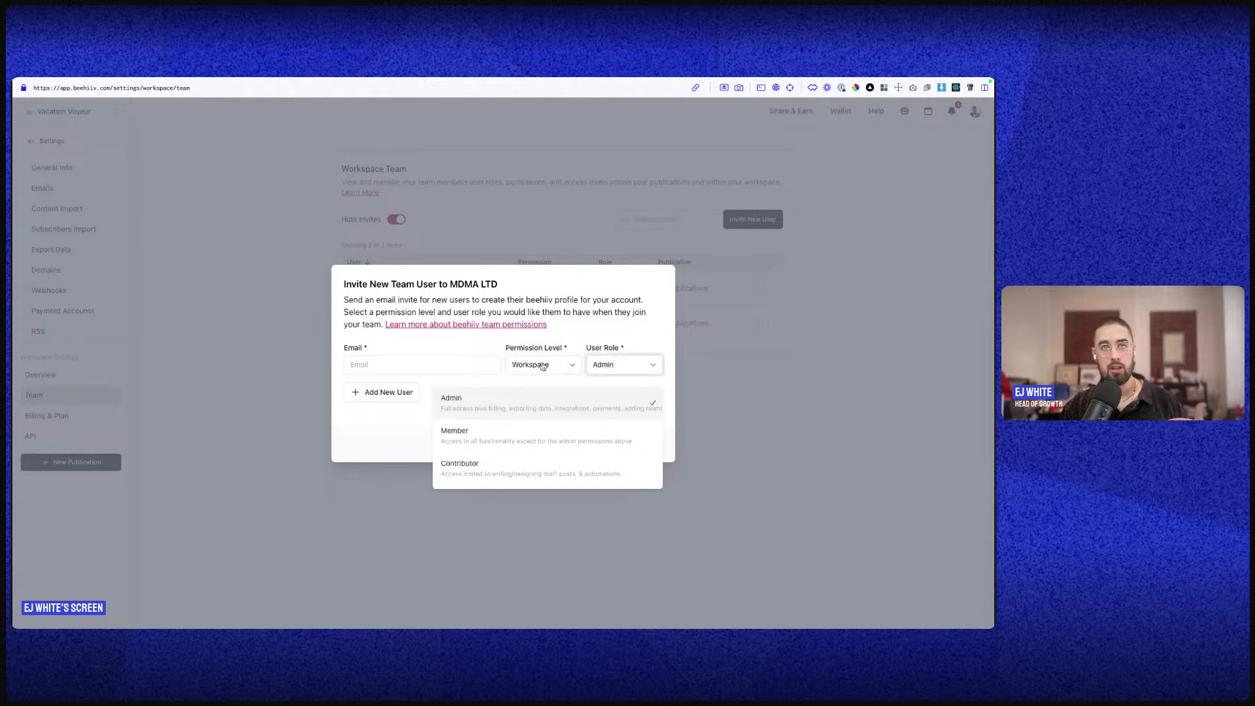
{"action": "left_click", "coordinate": [541, 364]}
{"action": "left_click", "coordinate": [616, 363]}
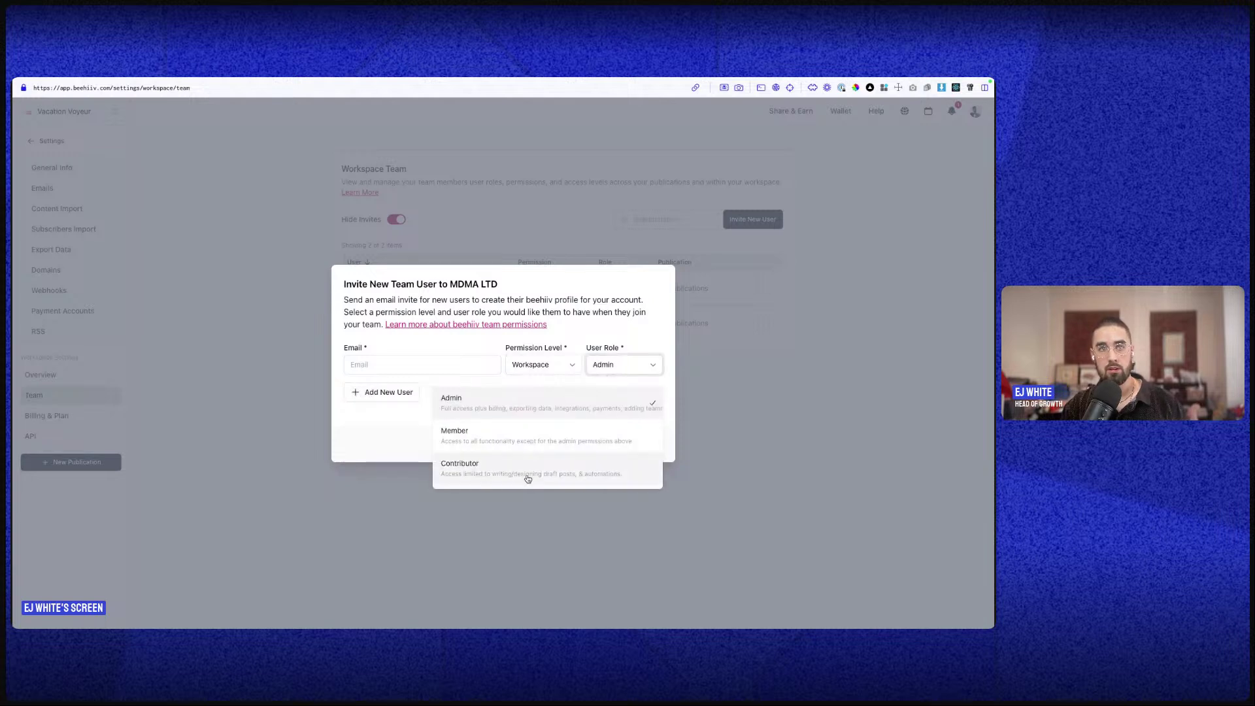
{"action": "left_click", "coordinate": [539, 371]}
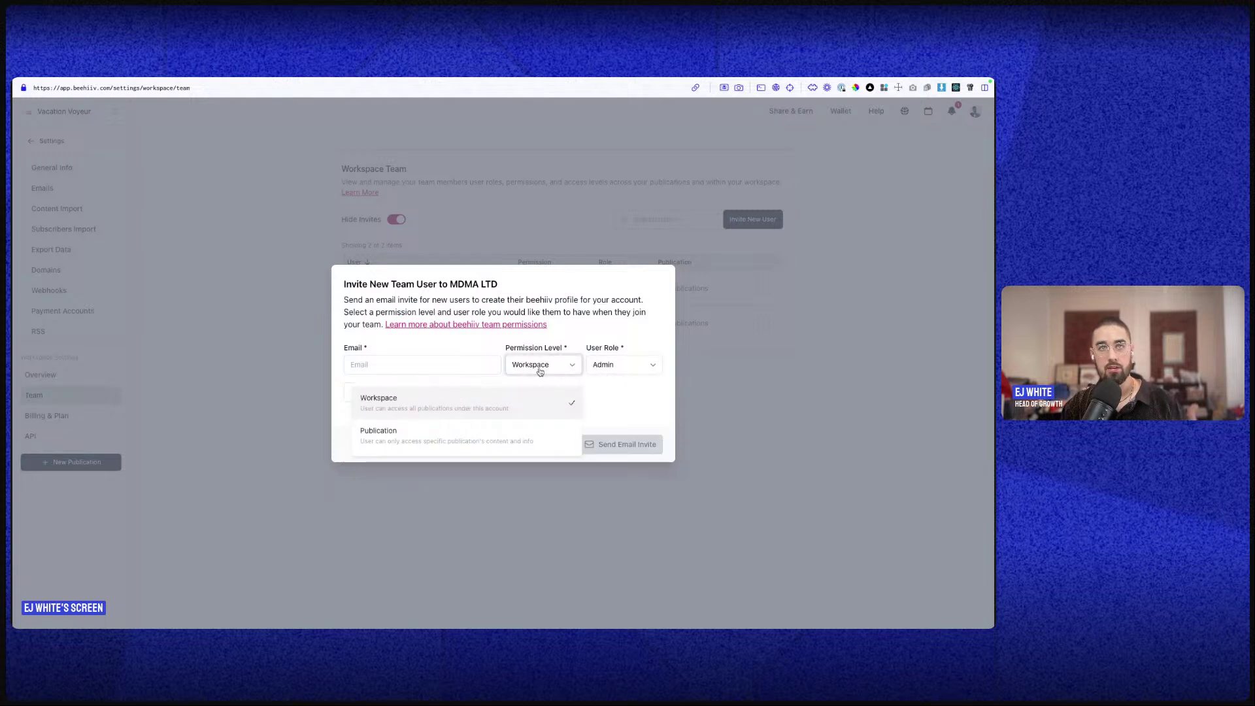
{"action": "left_click", "coordinate": [605, 413]}
{"action": "left_click", "coordinate": [616, 374]}
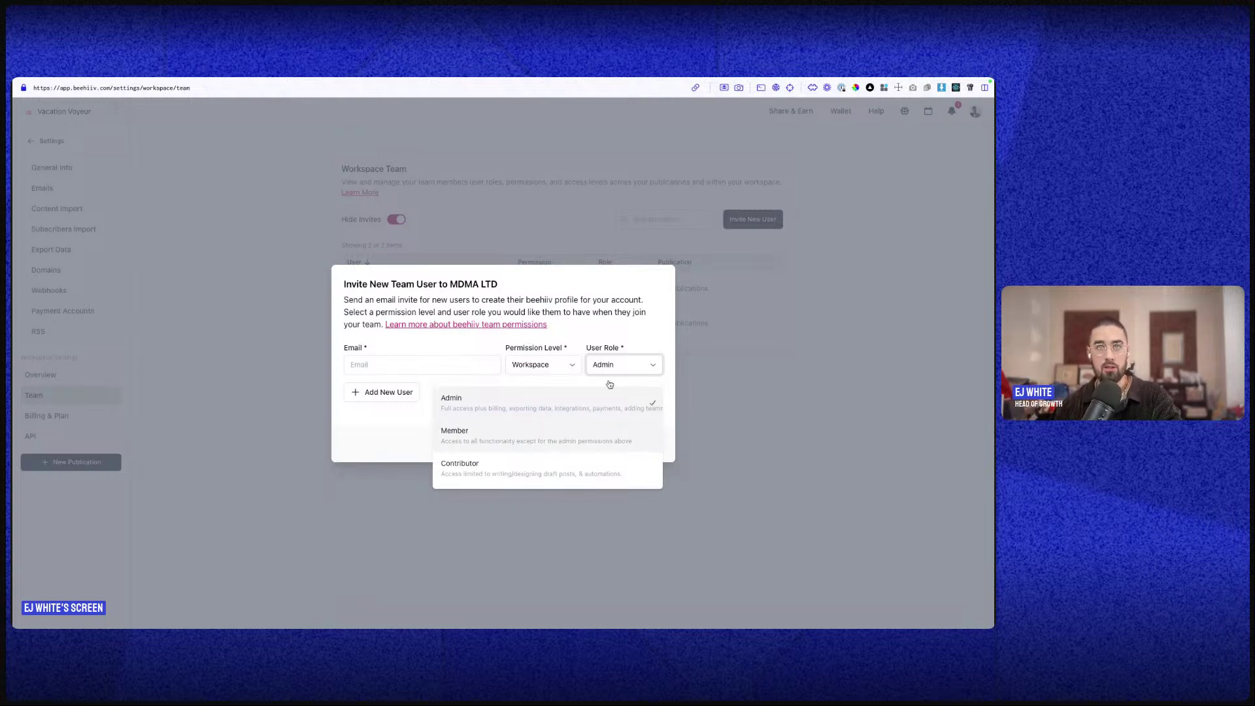
{"action": "left_click", "coordinate": [548, 315]}
- Set permission level to Publication, browse the publications list, then cancel the invite
{"action": "left_click", "coordinate": [537, 364]}
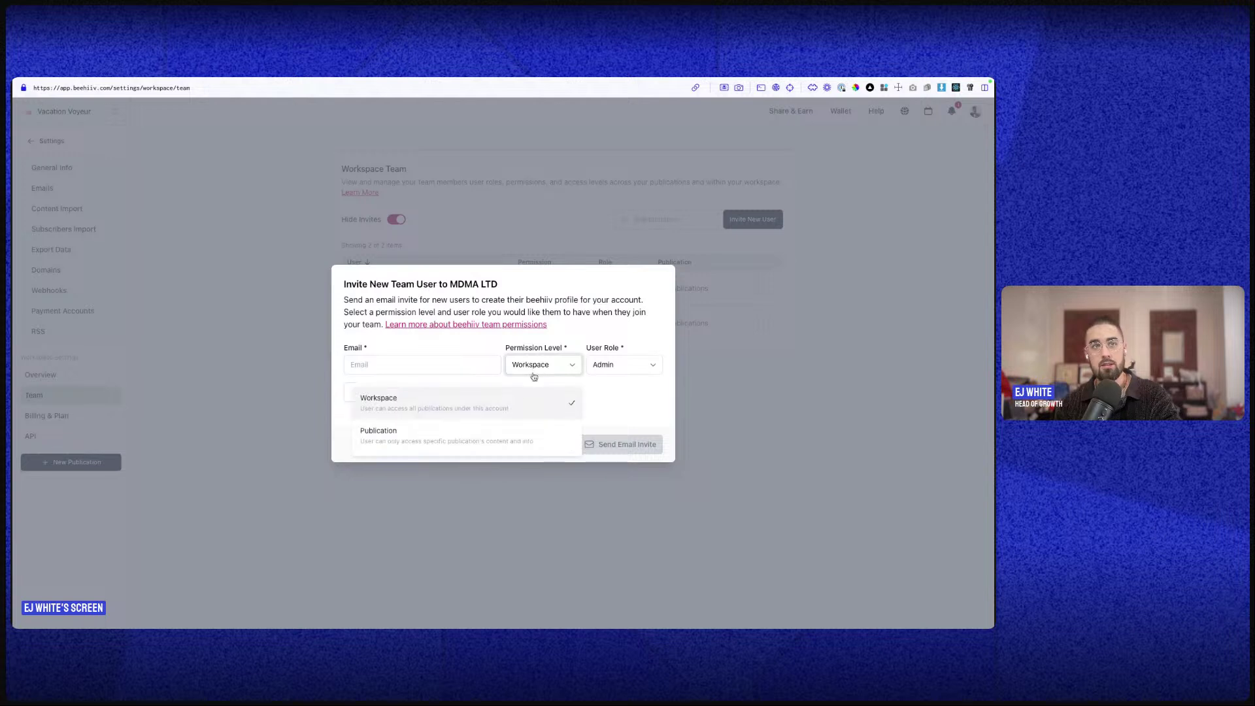
{"action": "left_click", "coordinate": [476, 426]}
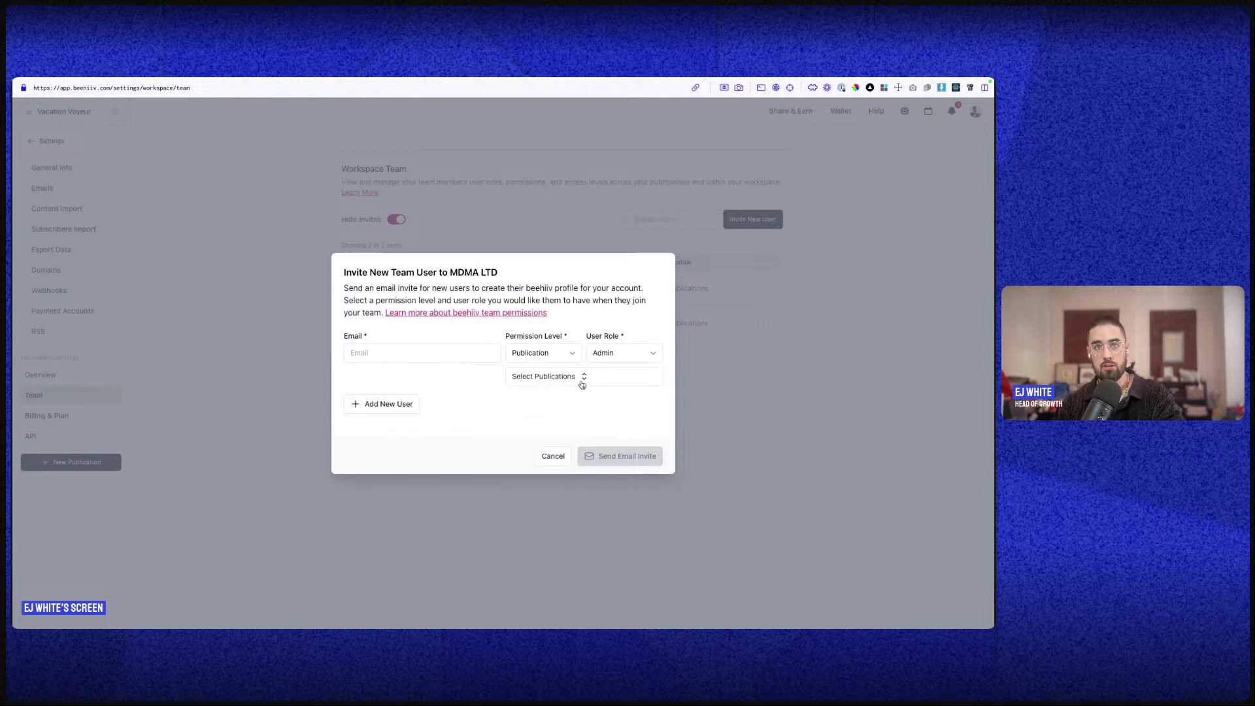
{"action": "left_click", "coordinate": [581, 379]}
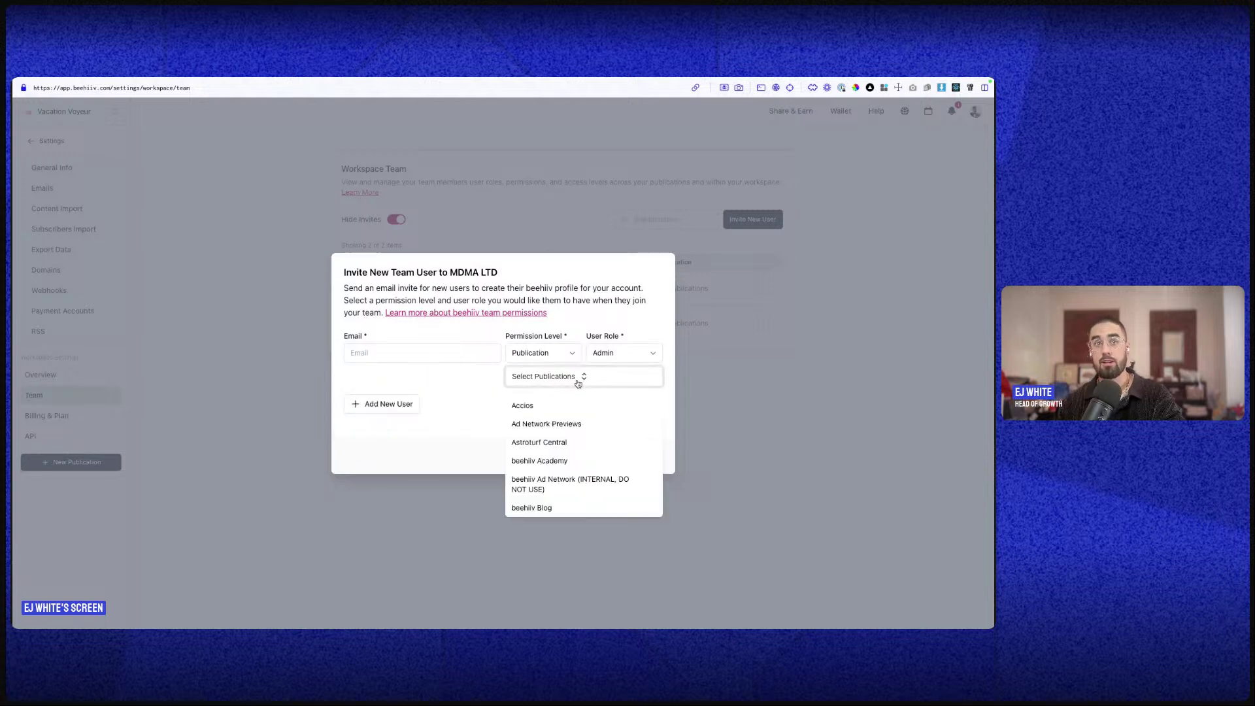
{"action": "left_click", "coordinate": [438, 430]}
{"action": "left_click", "coordinate": [552, 457]}
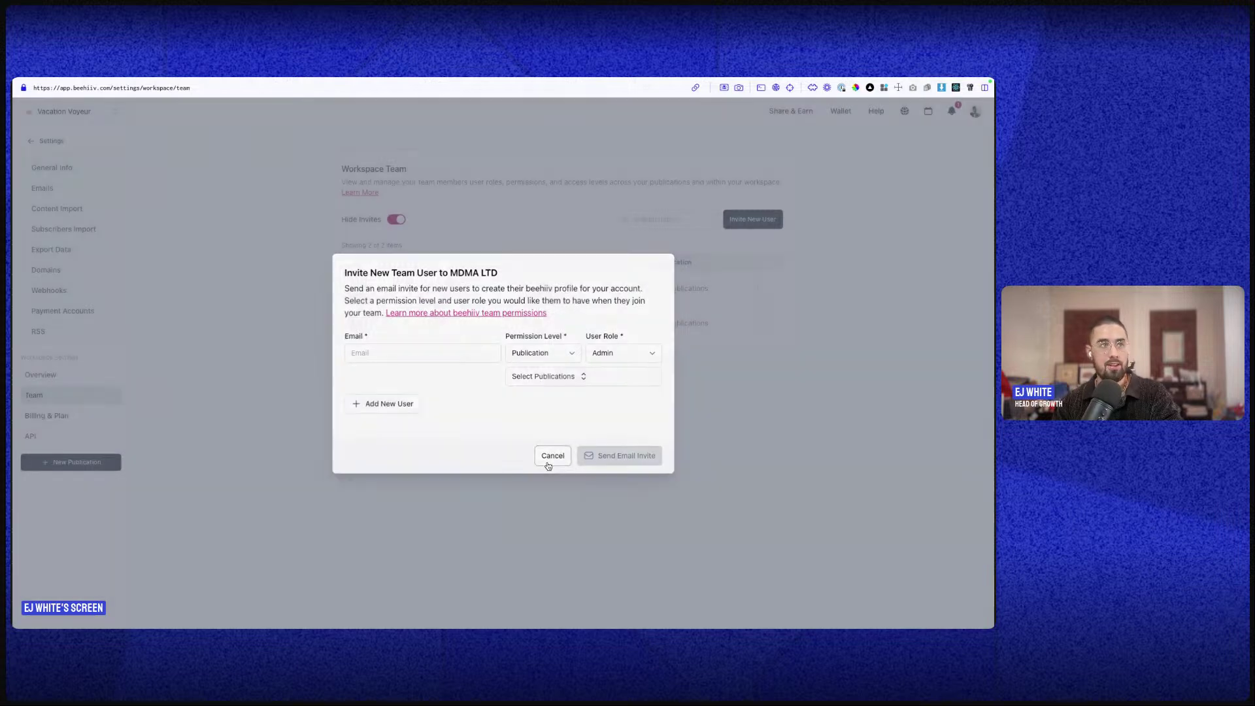
{"action": "left_click", "coordinate": [70, 425]}
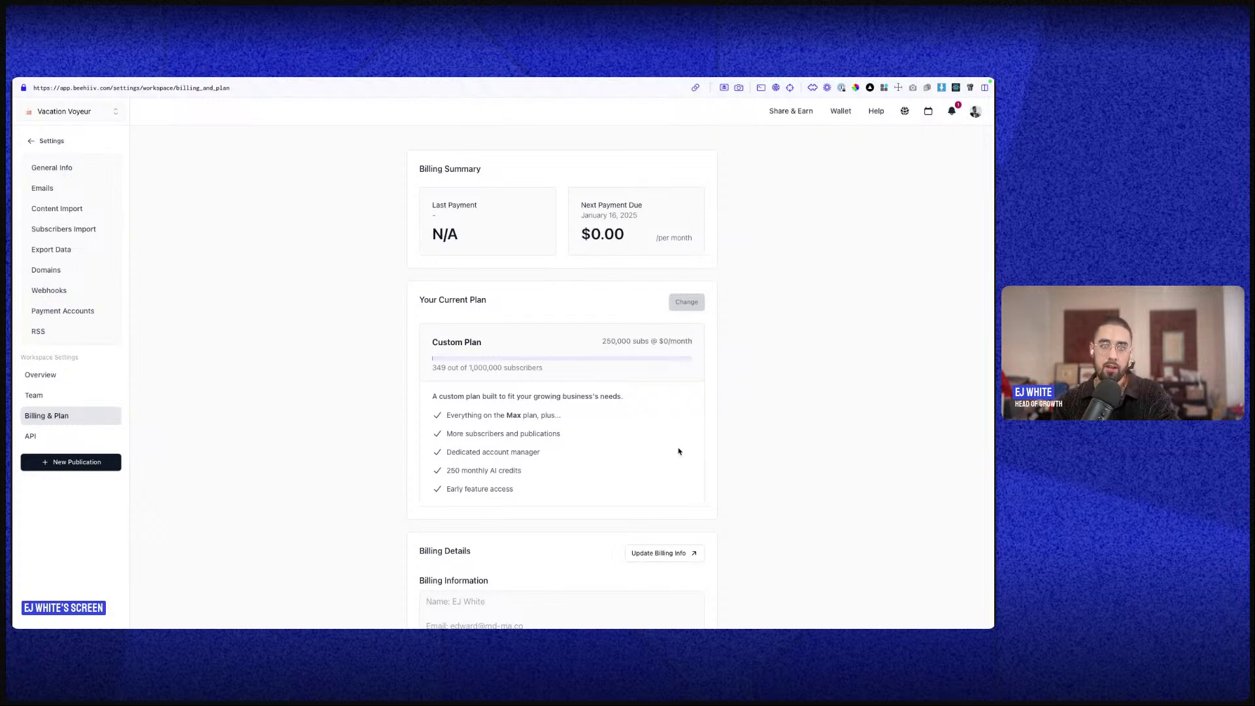
- Copy the Vacation Voyeur publication's API V2 Publication ID from the workspace API settings
{"action": "scroll", "coordinate": [684, 448], "scroll_direction": "down", "scroll_amount": 3}
{"action": "left_click", "coordinate": [90, 436]}
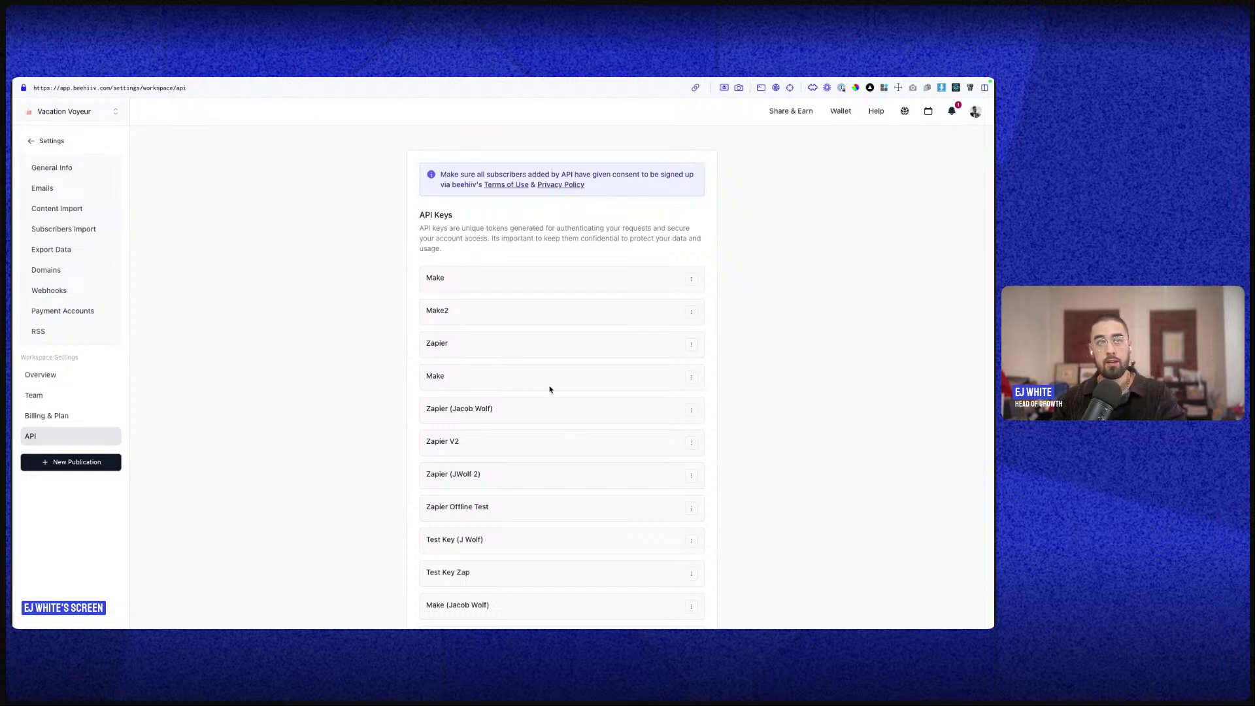
{"action": "scroll", "coordinate": [541, 388], "scroll_direction": "down", "scroll_amount": 8}
{"action": "scroll", "coordinate": [557, 334], "scroll_direction": "up", "scroll_amount": 8}
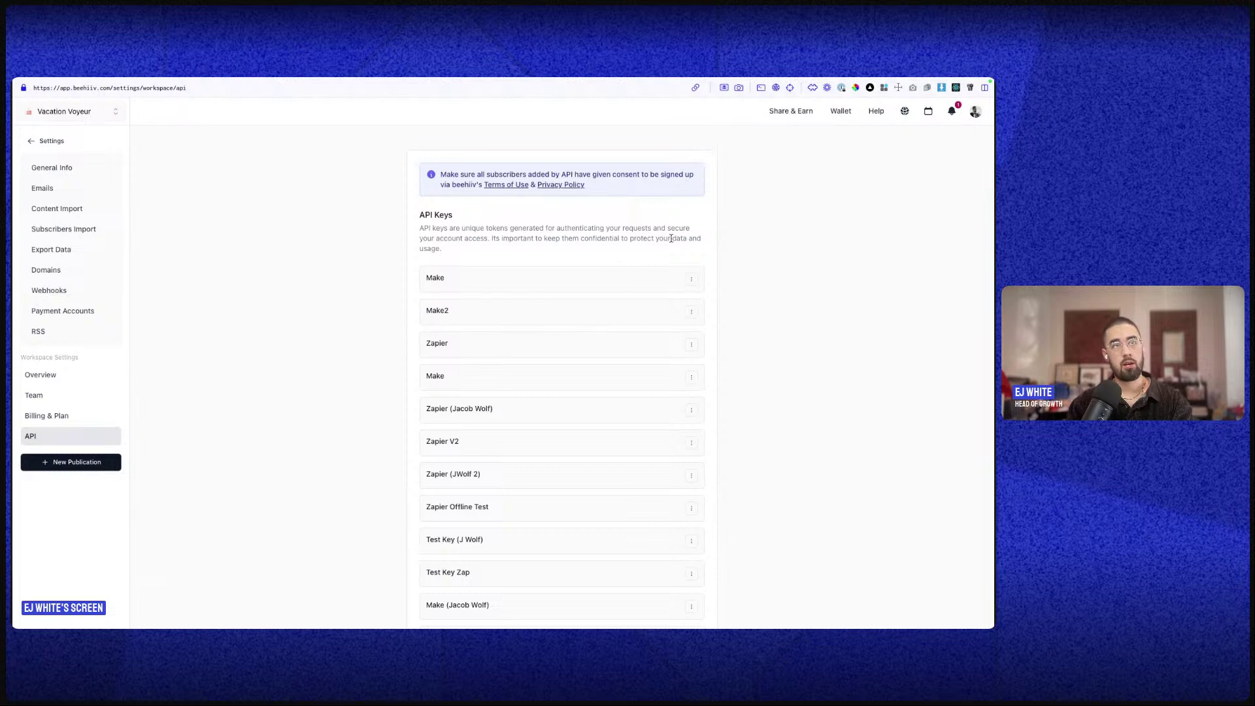
{"action": "scroll", "coordinate": [605, 288], "scroll_direction": "down", "scroll_amount": 3}
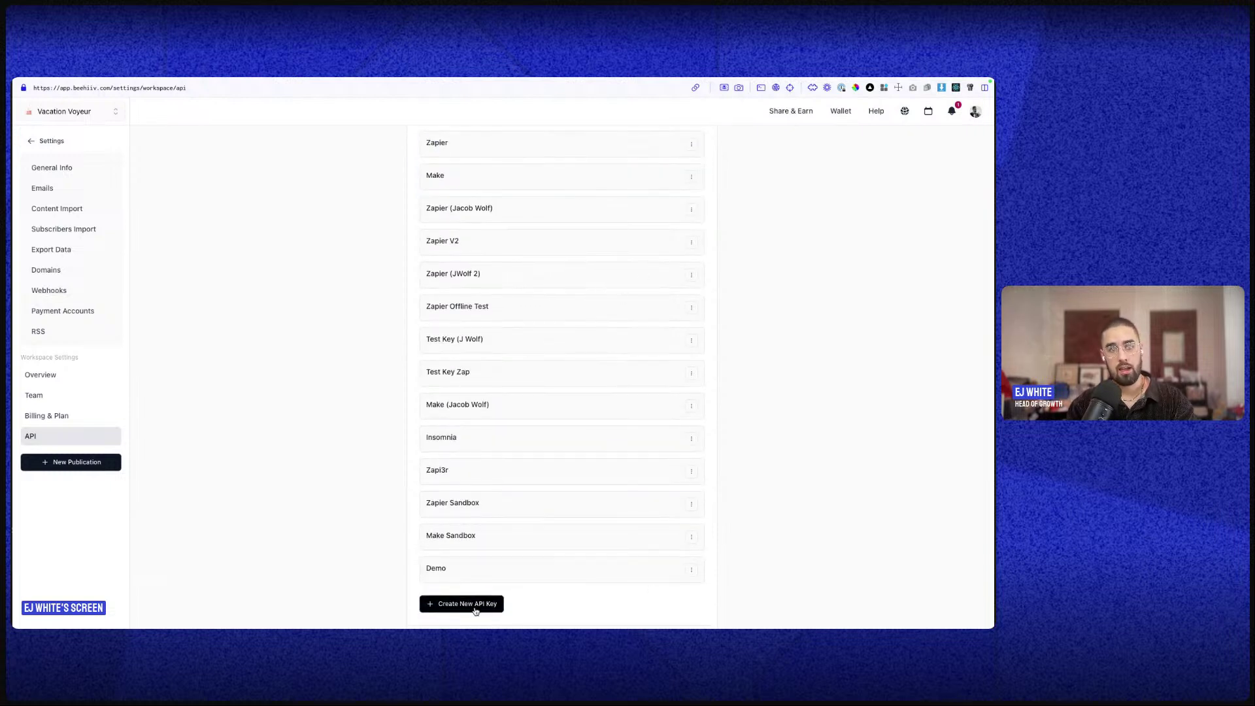
{"action": "scroll", "coordinate": [481, 598], "scroll_direction": "down", "scroll_amount": 3}
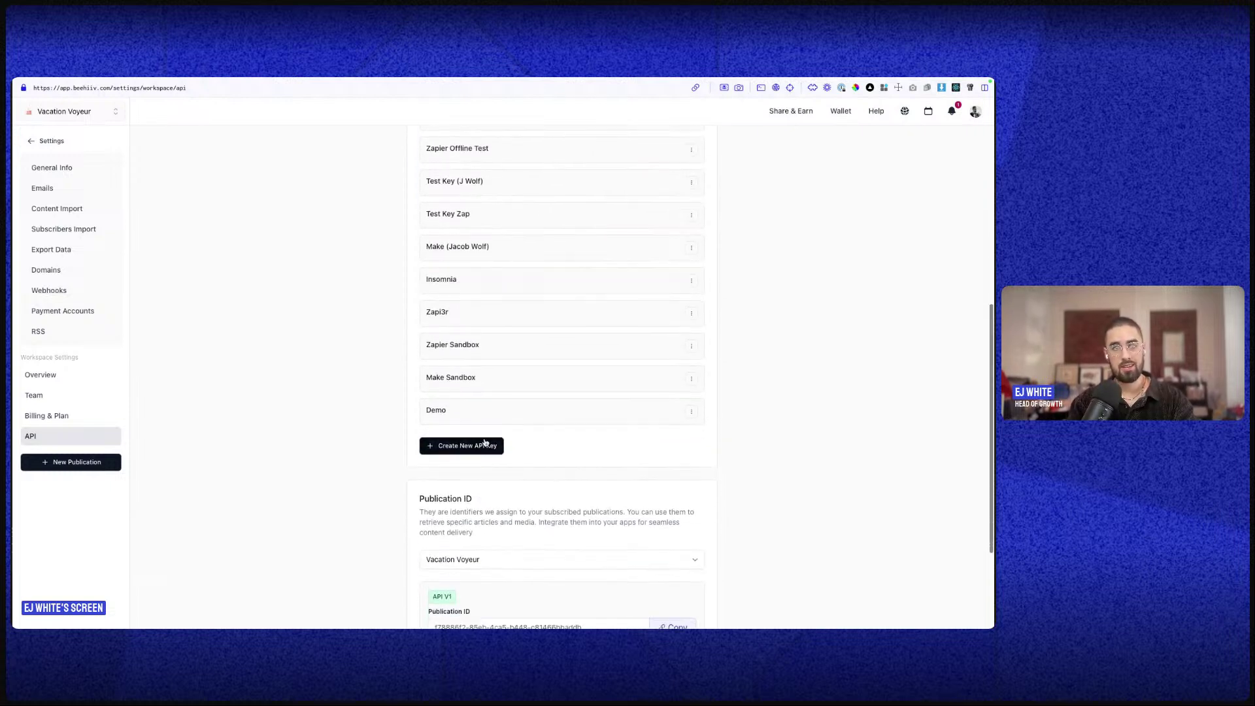
{"action": "scroll", "coordinate": [484, 451], "scroll_direction": "down", "scroll_amount": 1}
{"action": "scroll", "coordinate": [484, 459], "scroll_direction": "down", "scroll_amount": 3}
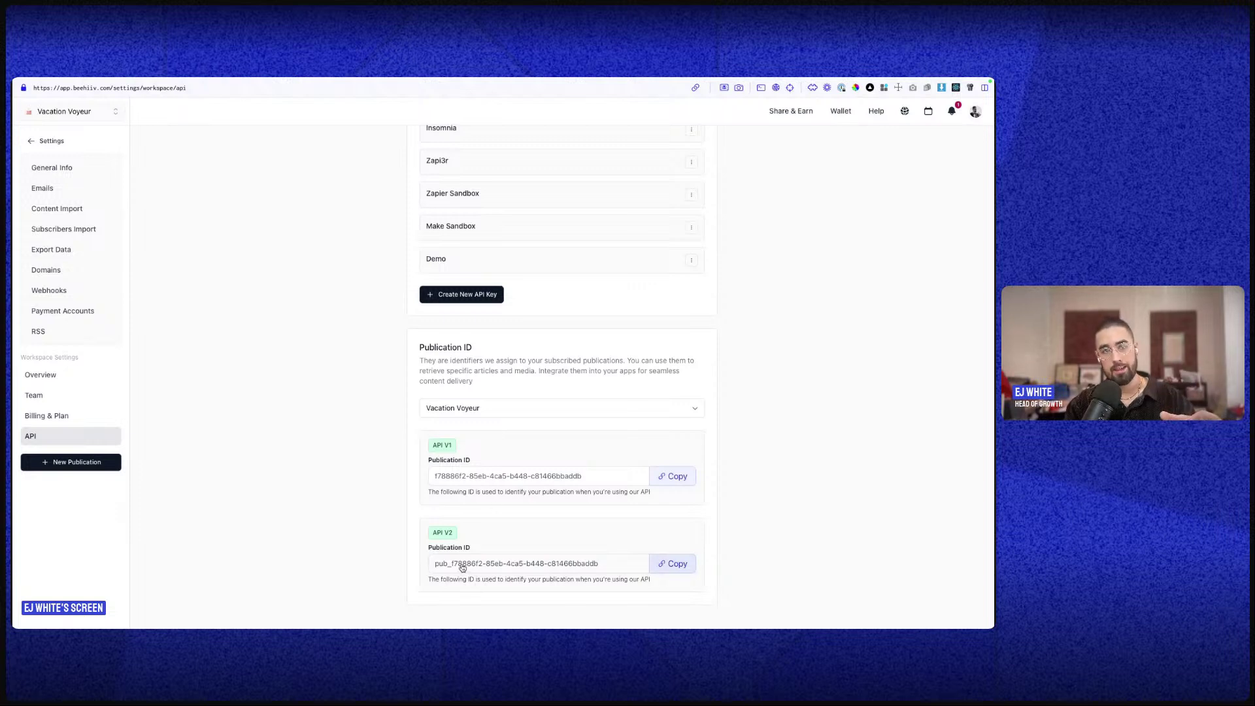
{"action": "left_click_drag", "start_coordinate": [462, 566], "coordinate": [437, 565]}
{"action": "left_click", "coordinate": [486, 552]}
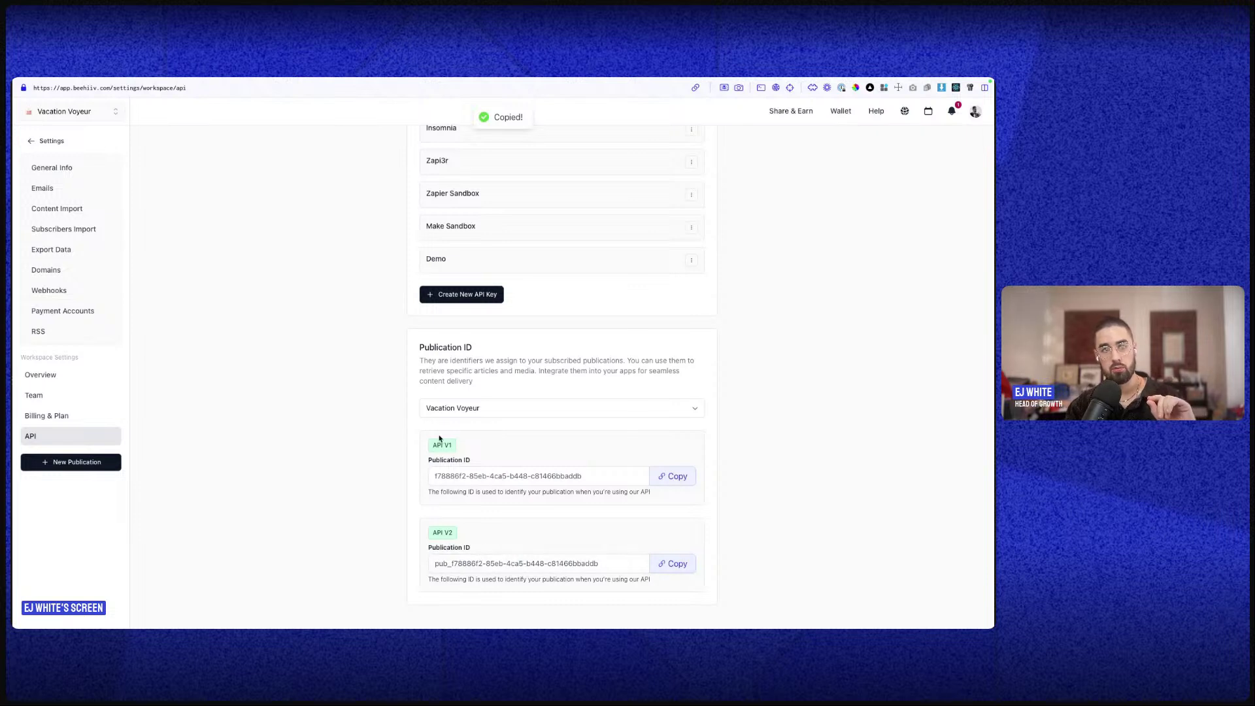
{"action": "double_click", "coordinate": [438, 565]}
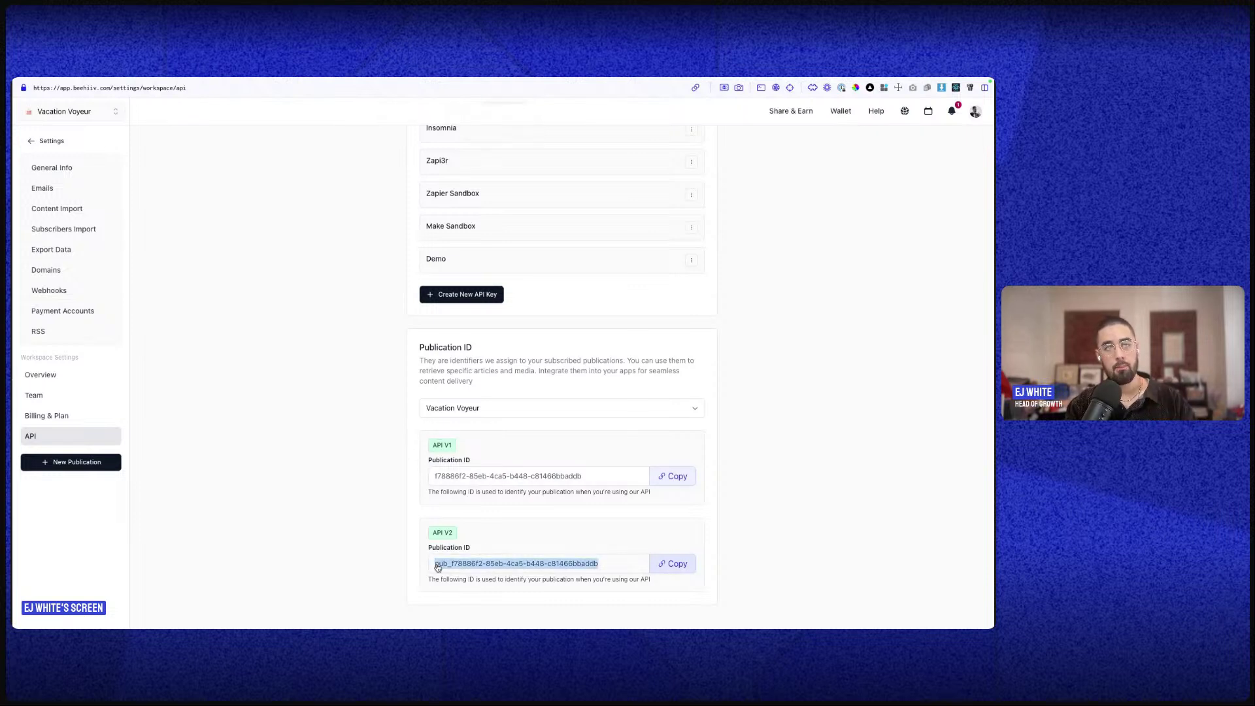
{"action": "left_click", "coordinate": [536, 551]}
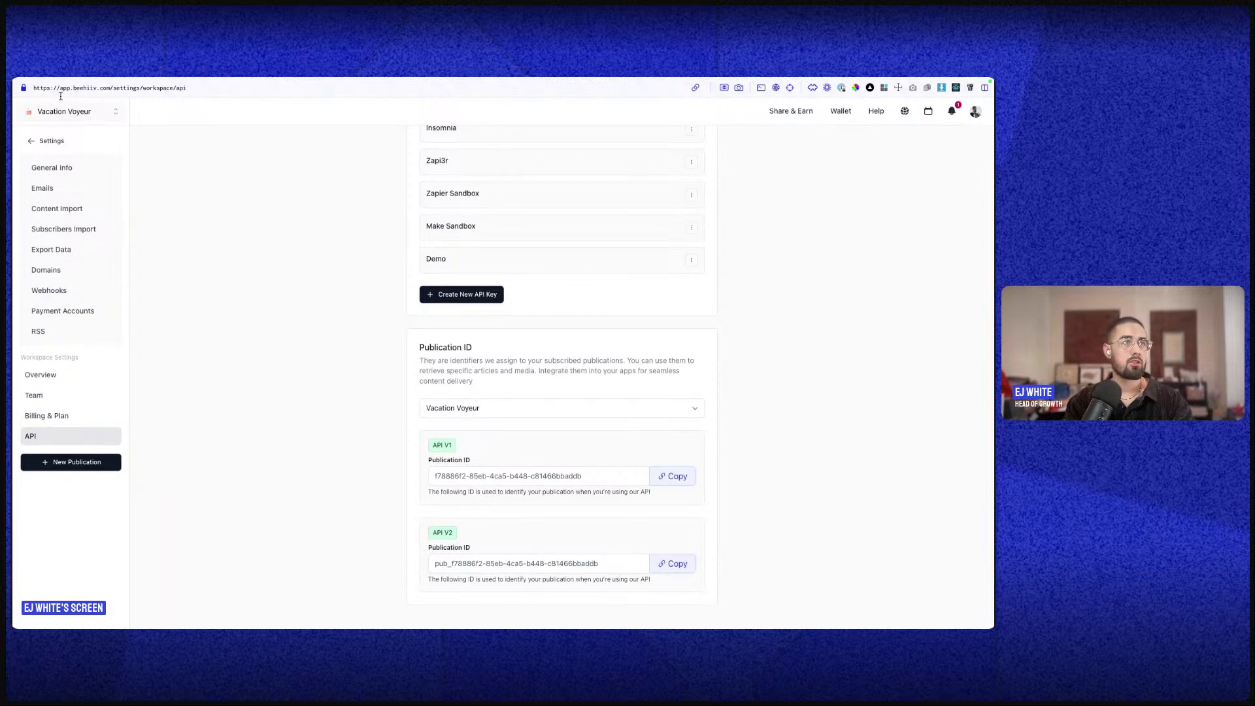
- Review General Info's publication name, one-line description, logo, thumbnail and tags fields
{"action": "left_click", "coordinate": [49, 168]}
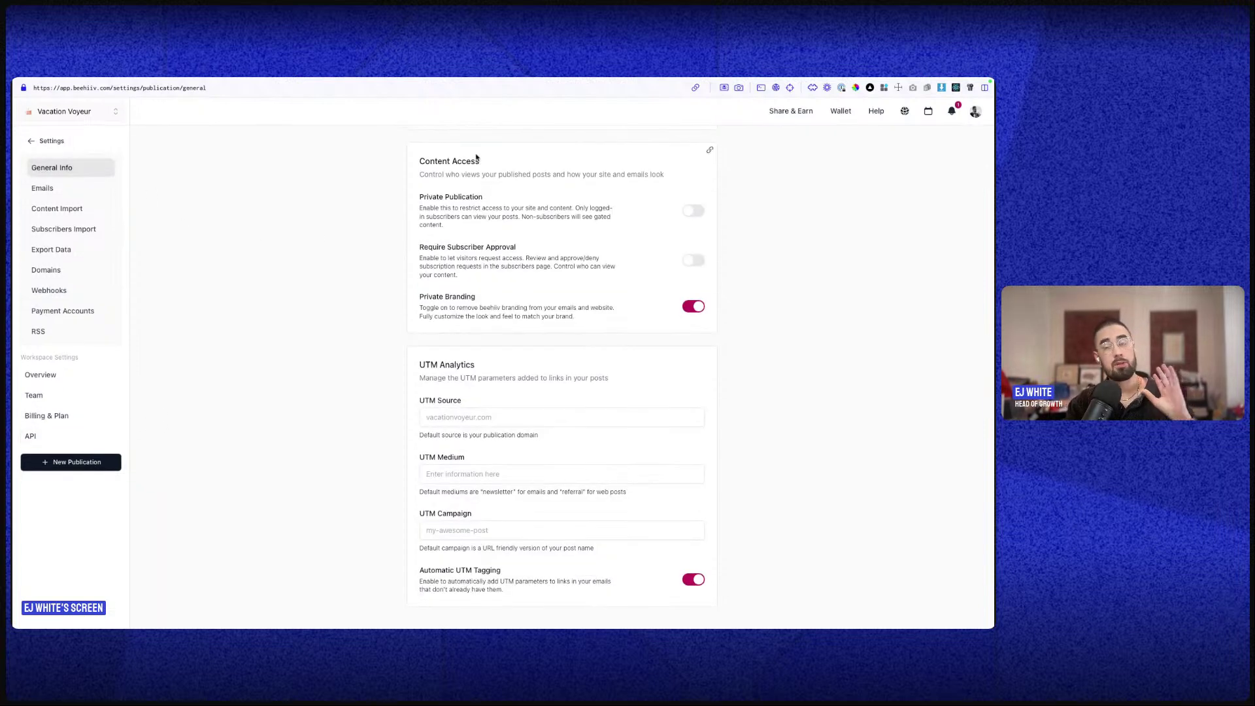
{"action": "scroll", "coordinate": [588, 238], "scroll_direction": "up", "scroll_amount": 10}
{"action": "triple_click", "coordinate": [540, 230]}
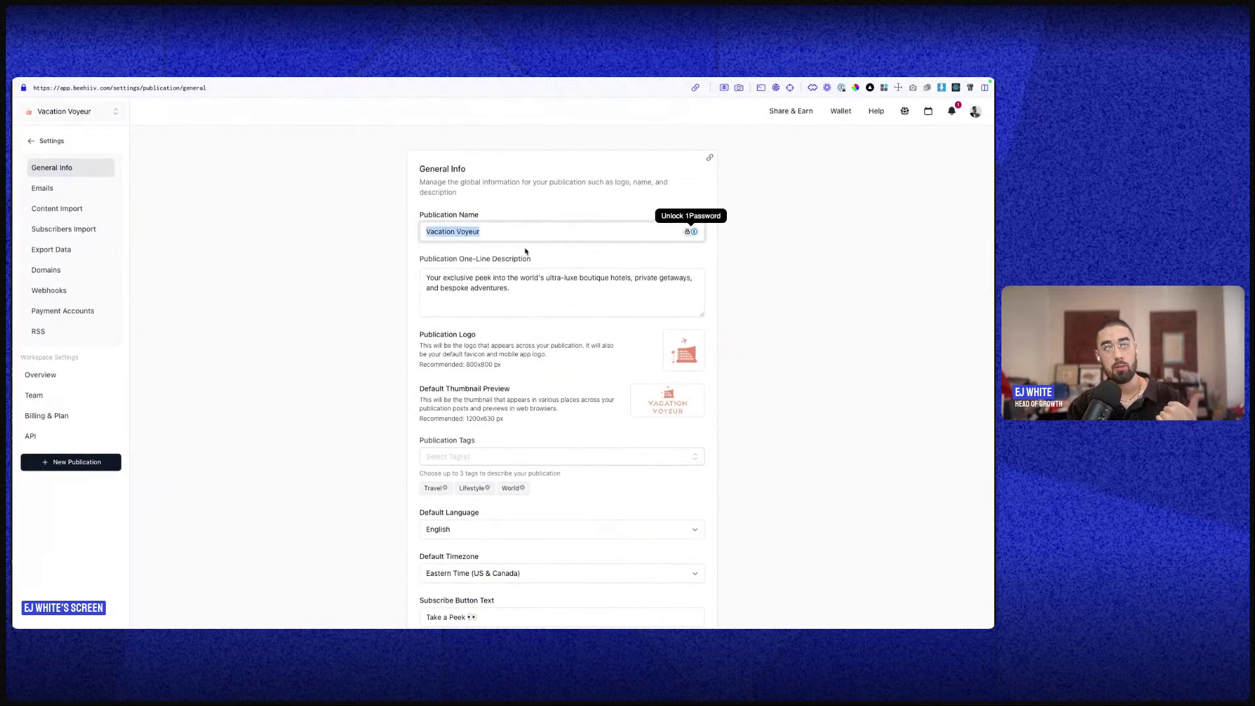
{"action": "triple_click", "coordinate": [503, 293]}
{"action": "mouse_move", "coordinate": [678, 361]}
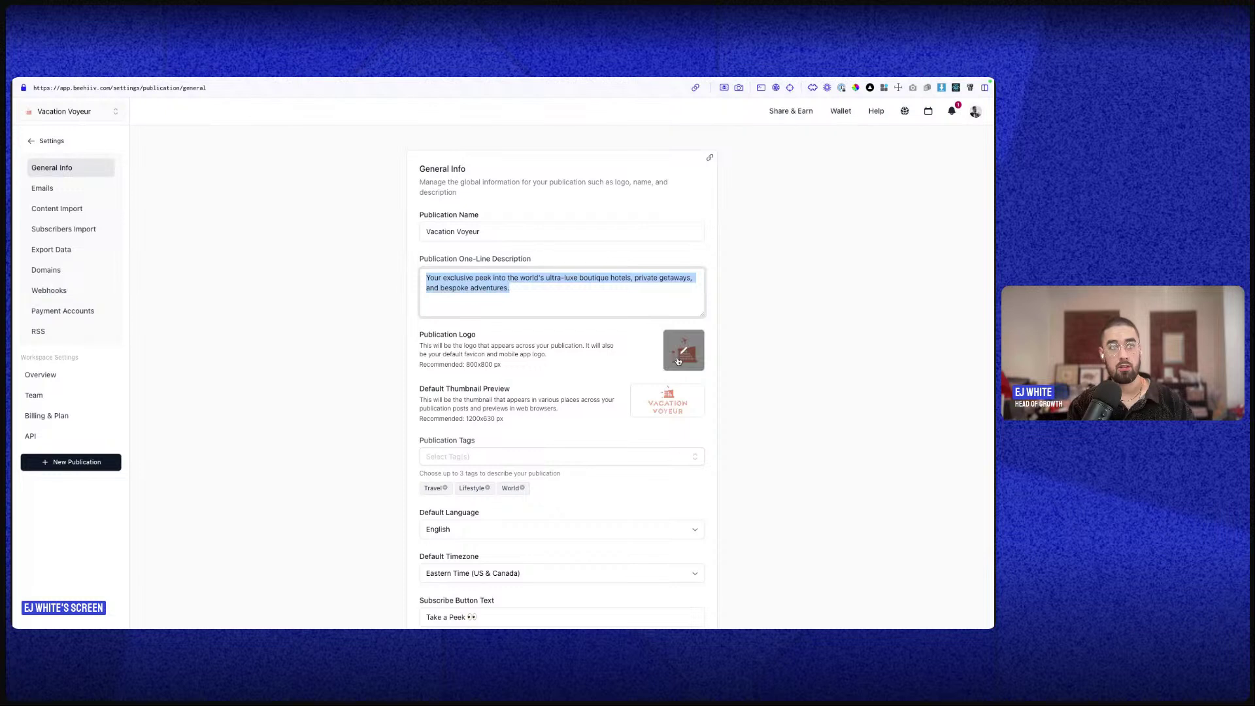
{"action": "mouse_move", "coordinate": [652, 416]}
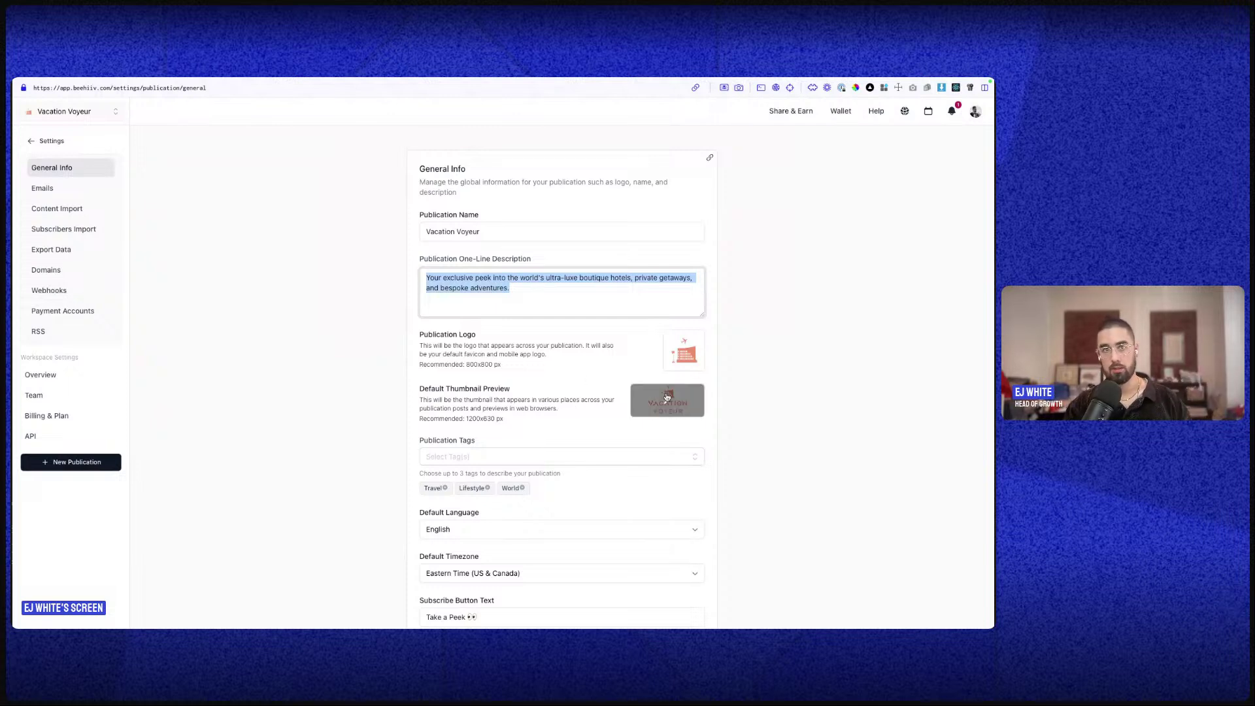
{"action": "scroll", "coordinate": [535, 418], "scroll_direction": "down", "scroll_amount": 2}
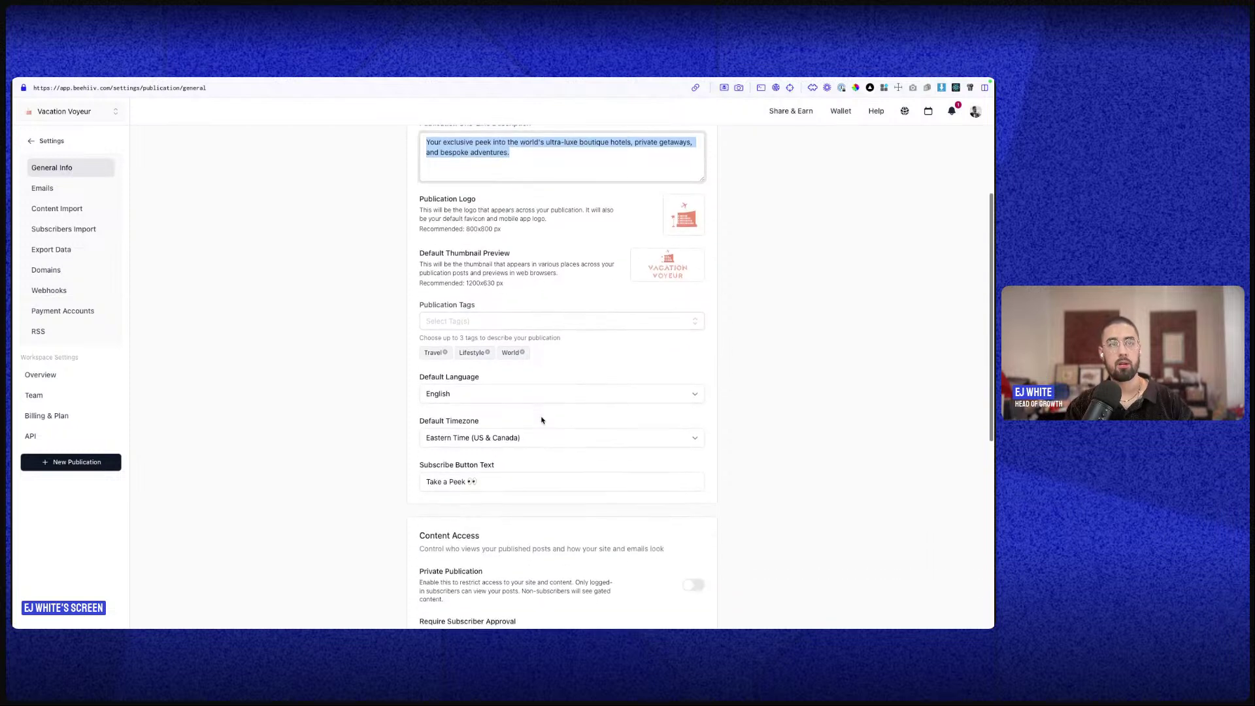
{"action": "left_click", "coordinate": [522, 325]}
{"action": "left_click", "coordinate": [548, 349]}
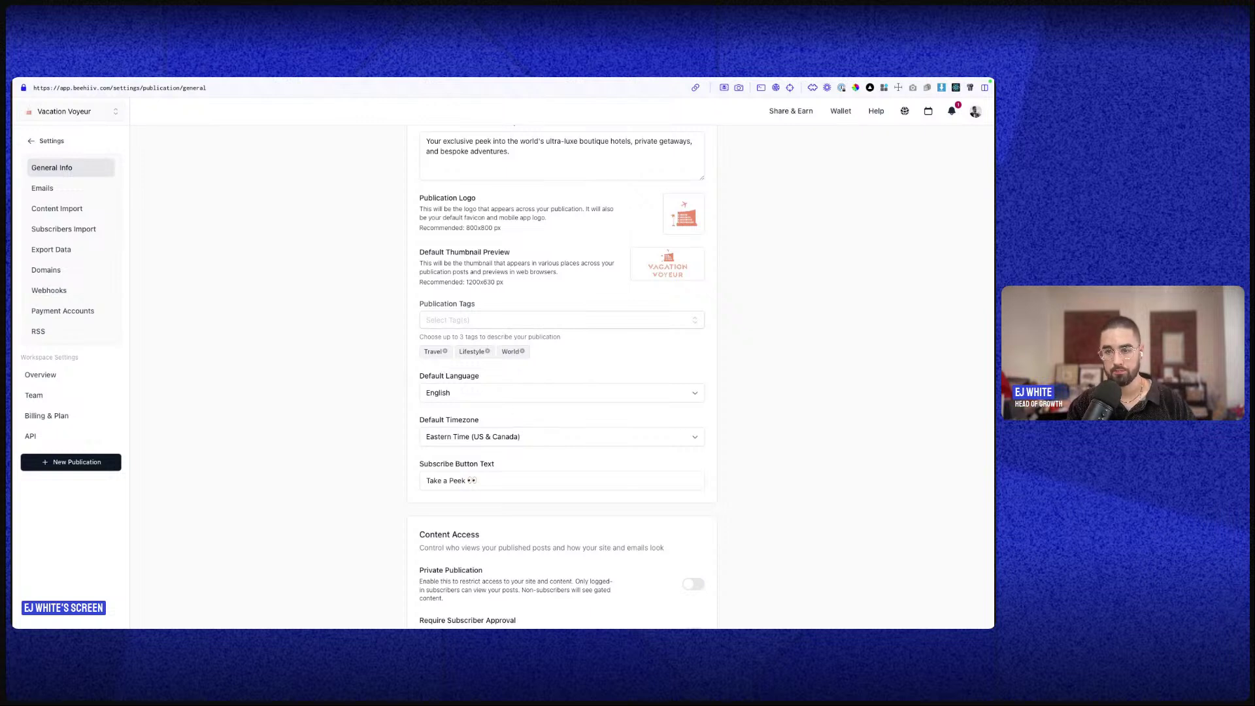
{"action": "scroll", "coordinate": [552, 401], "scroll_direction": "down", "scroll_amount": 1}
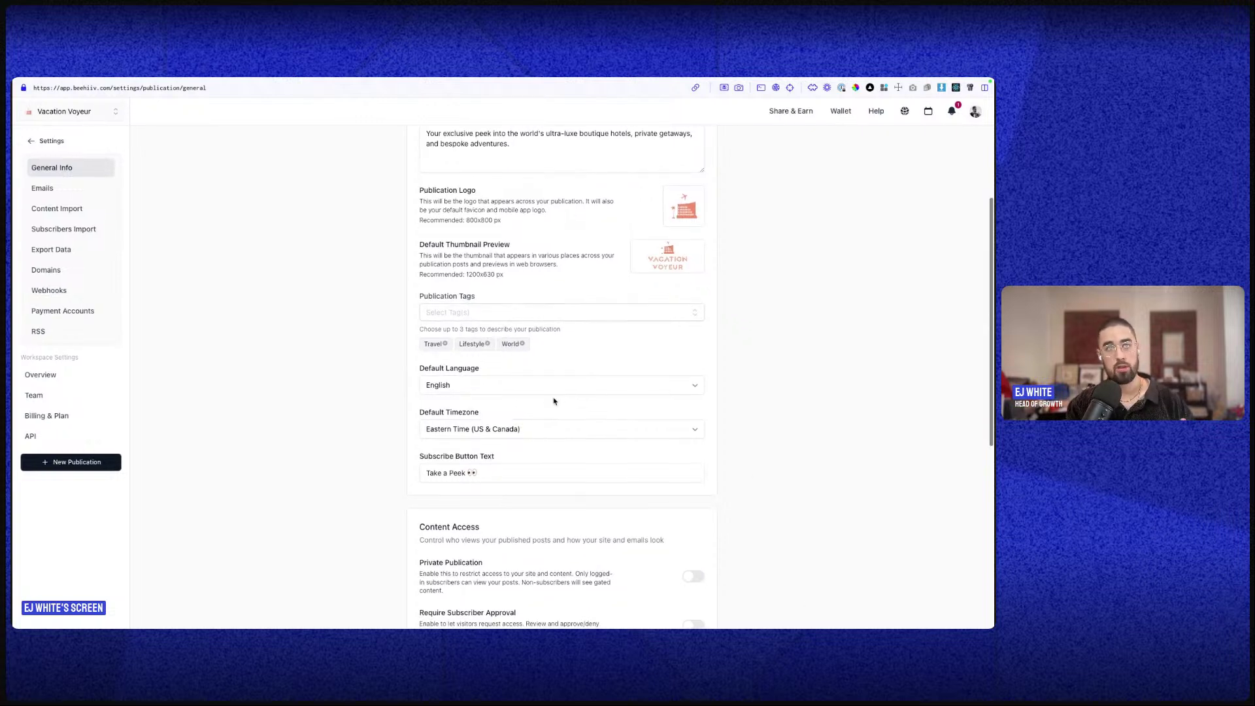
{"action": "left_click", "coordinate": [560, 391]}
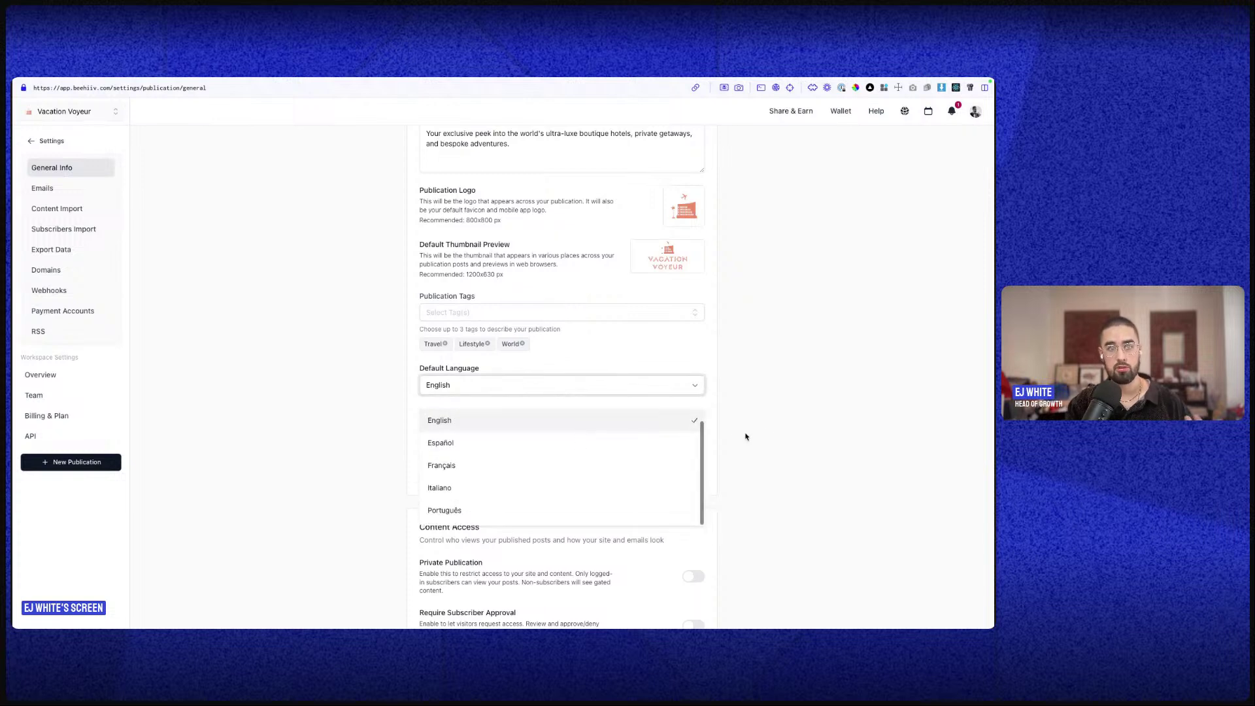
{"action": "scroll", "coordinate": [580, 449], "scroll_direction": "down", "scroll_amount": 1}
{"action": "left_click", "coordinate": [785, 408]}
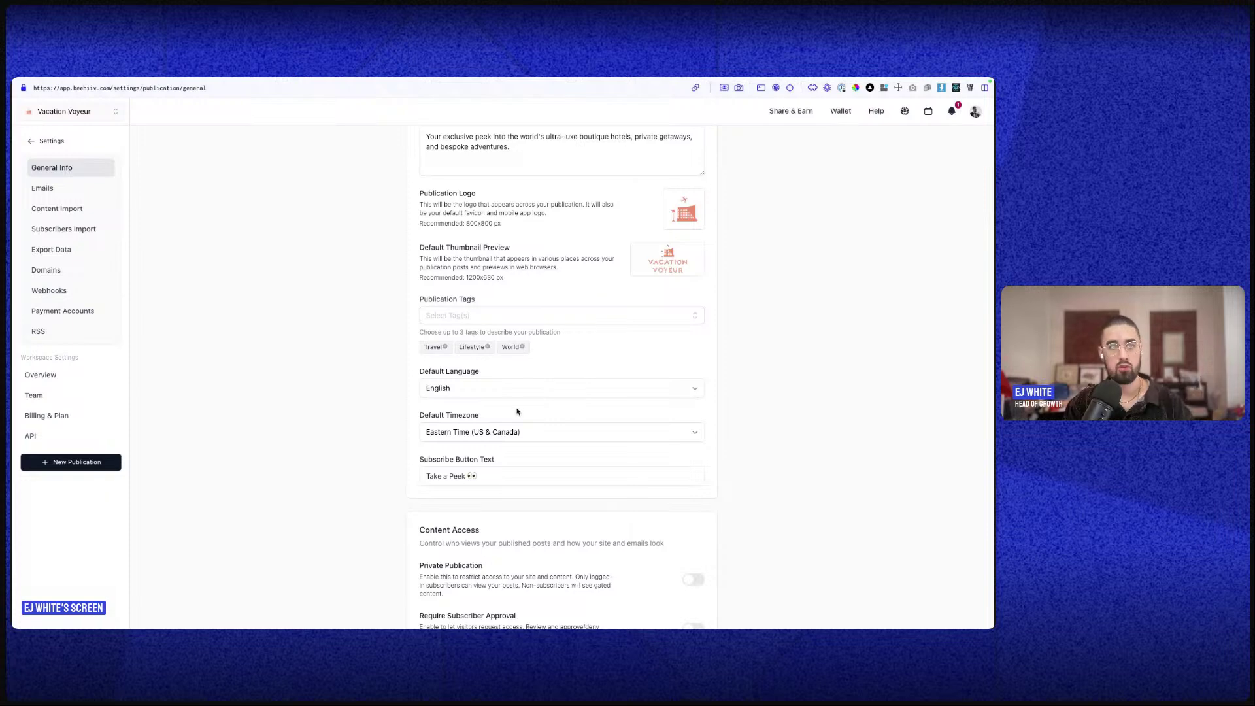
{"action": "scroll", "coordinate": [518, 429], "scroll_direction": "down", "scroll_amount": 3}
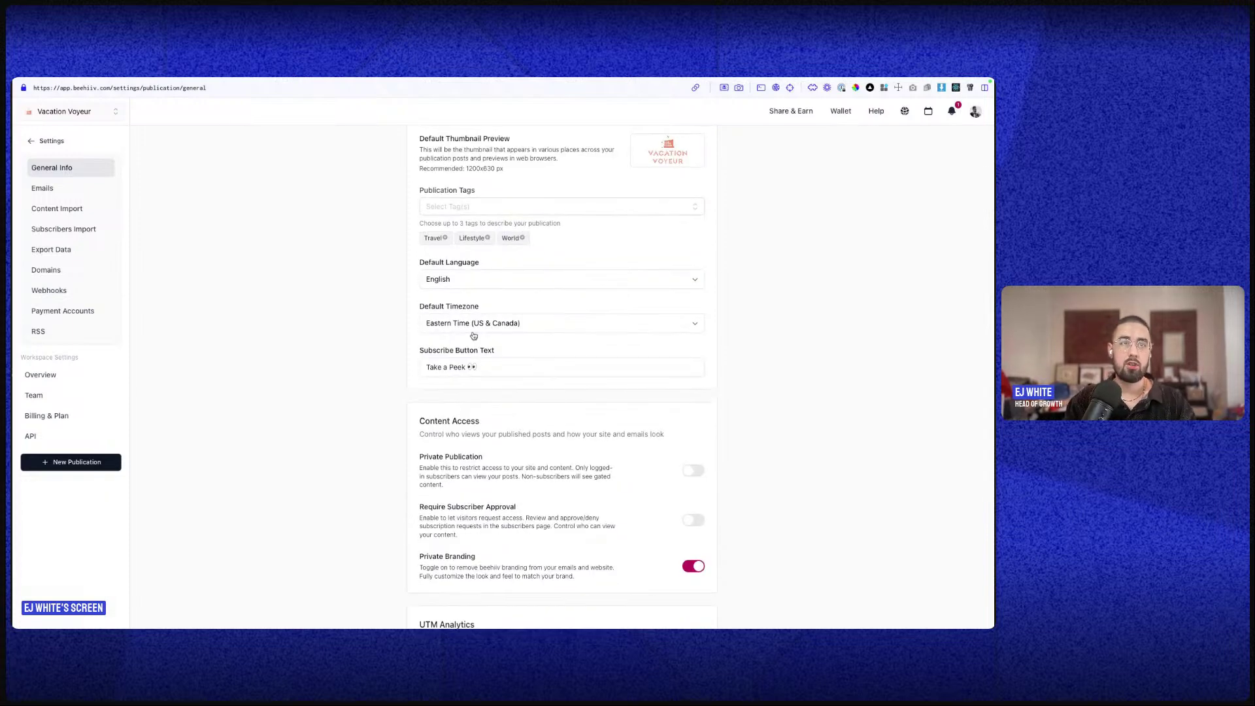
{"action": "left_click", "coordinate": [513, 323]}
{"action": "scroll", "coordinate": [552, 425], "scroll_direction": "up", "scroll_amount": 2}
{"action": "scroll", "coordinate": [553, 436], "scroll_direction": "up", "scroll_amount": 3}
{"action": "scroll", "coordinate": [553, 437], "scroll_direction": "down", "scroll_amount": 10}
{"action": "left_click", "coordinate": [729, 343]}
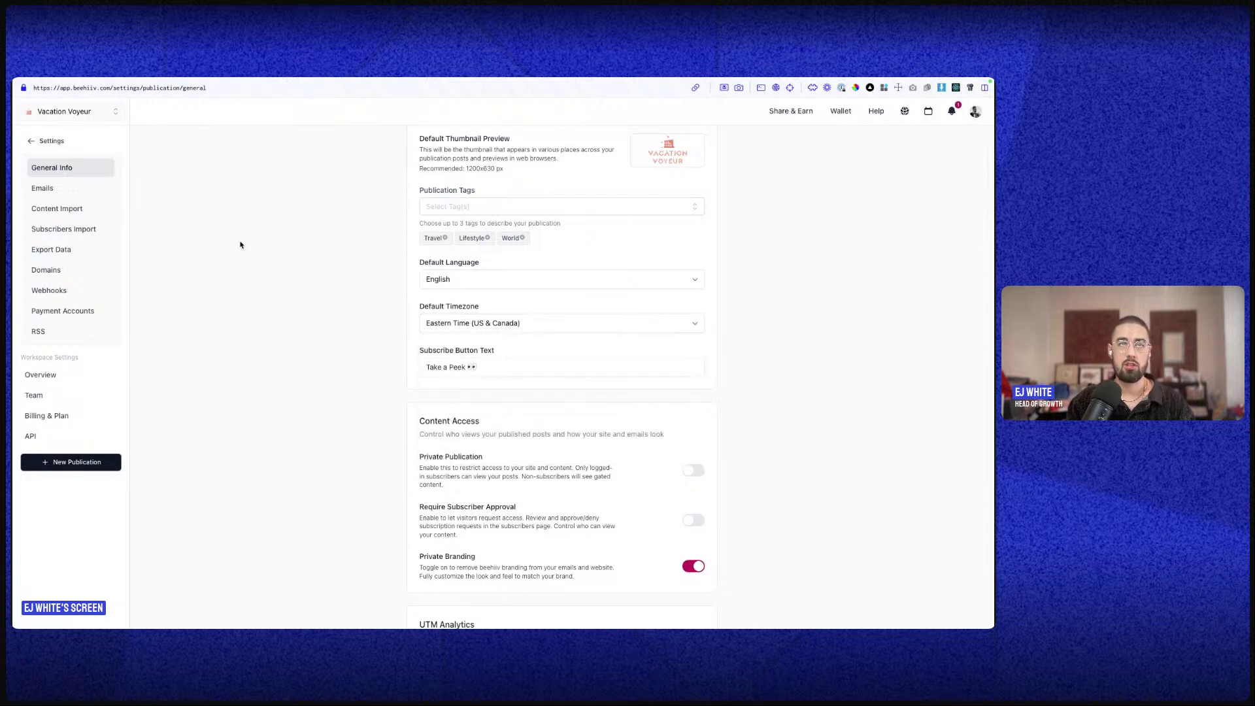
{"action": "double_click", "coordinate": [483, 367]}
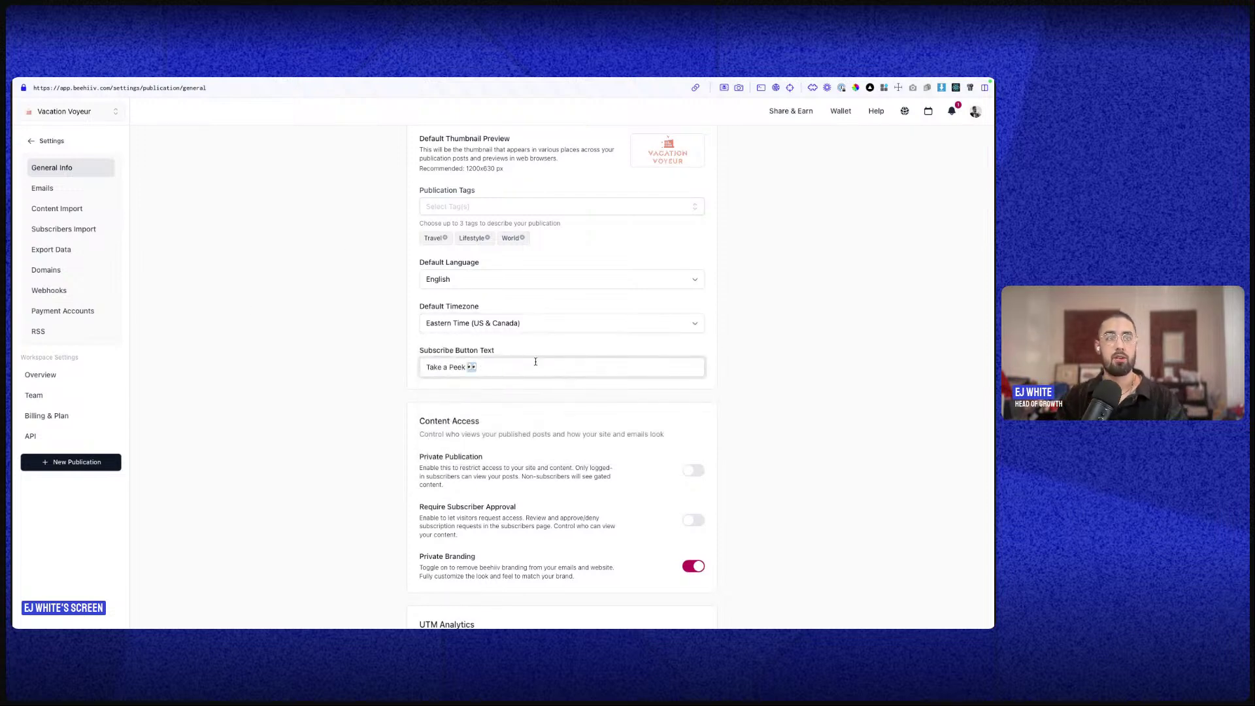
{"action": "scroll", "coordinate": [535, 362], "scroll_direction": "down", "scroll_amount": 3}
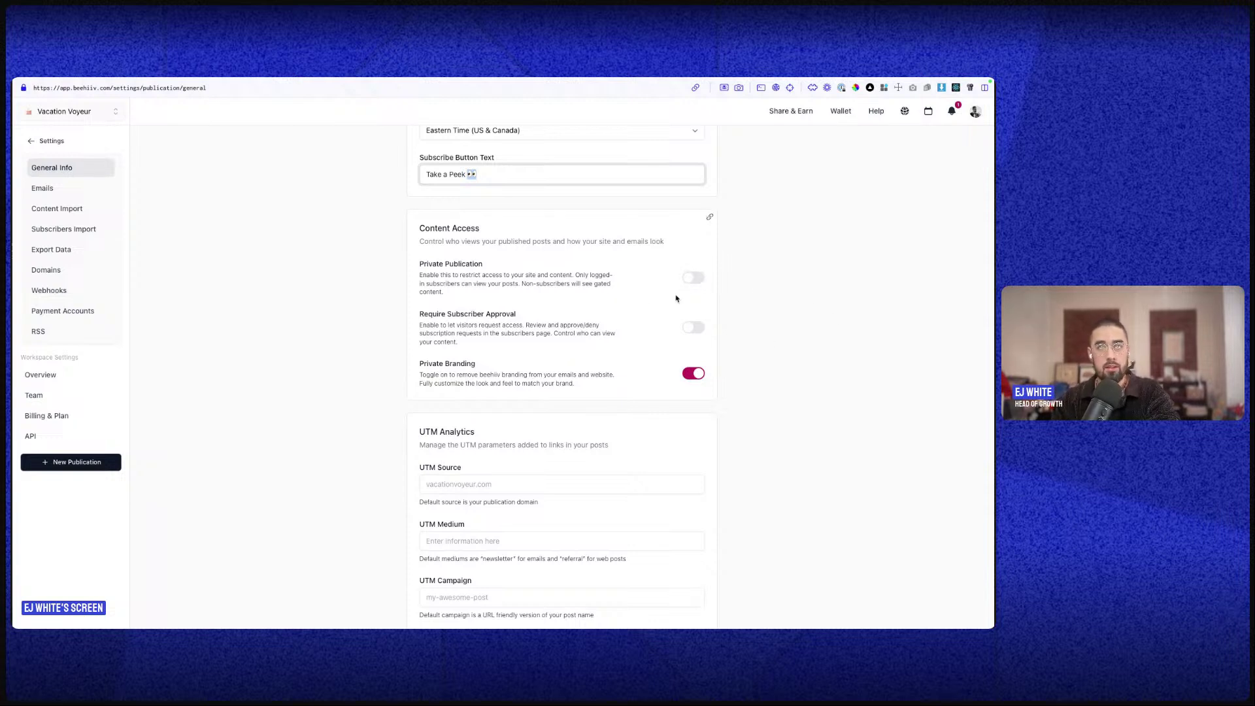
{"action": "left_click_drag", "start_coordinate": [425, 273], "coordinate": [549, 307]}
{"action": "left_click", "coordinate": [549, 307]}
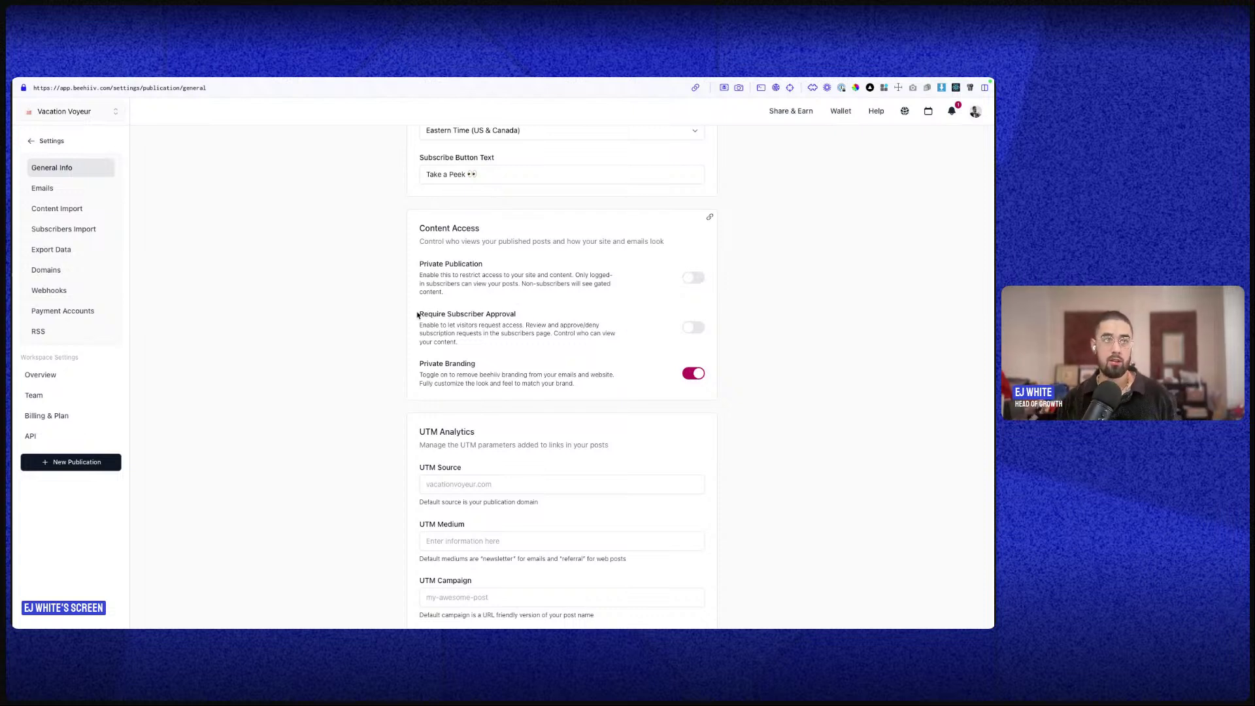
{"action": "left_click_drag", "start_coordinate": [417, 315], "coordinate": [480, 343]}
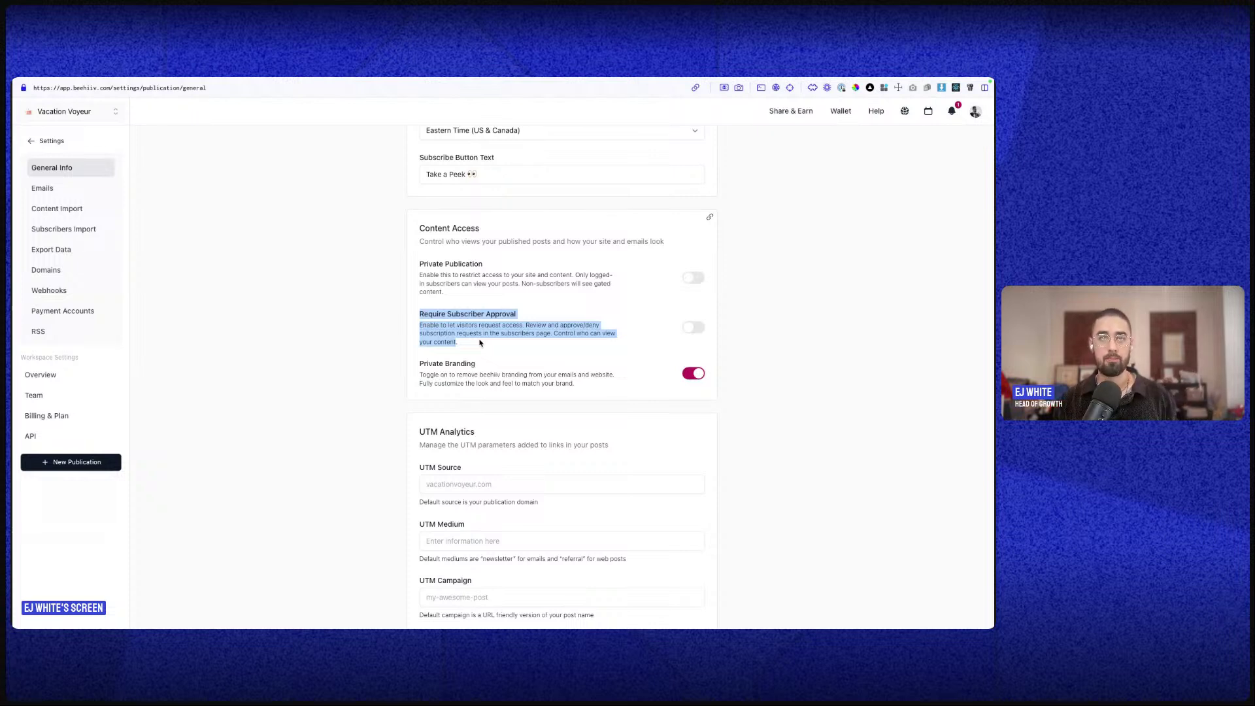
{"action": "scroll", "coordinate": [627, 336], "scroll_direction": "down", "scroll_amount": 2}
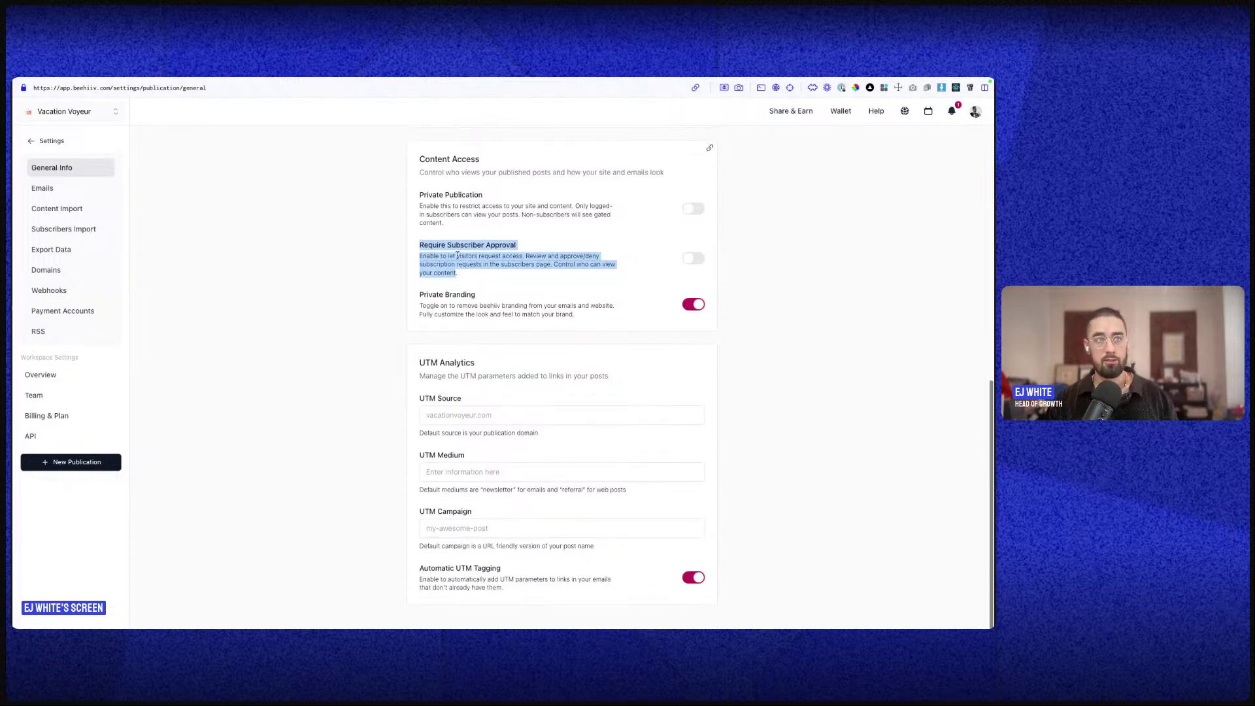
{"action": "left_click_drag", "start_coordinate": [419, 292], "coordinate": [591, 319]}
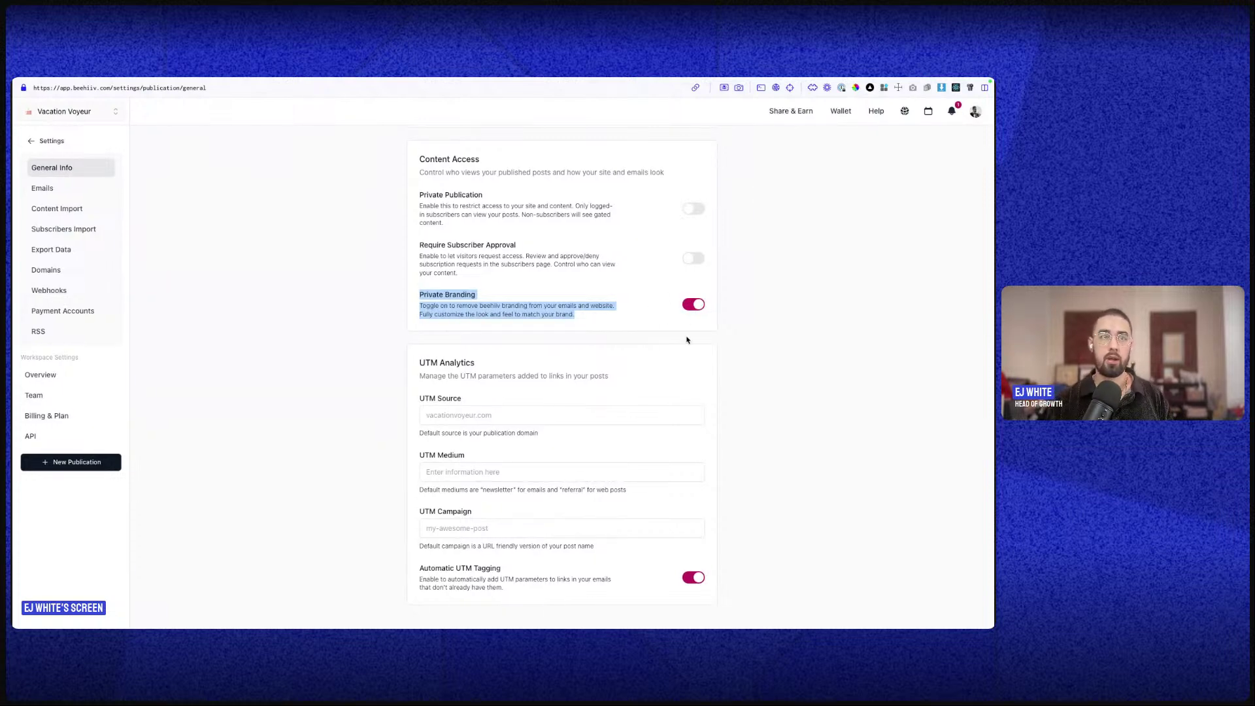
{"action": "left_click_drag", "start_coordinate": [416, 358], "coordinate": [586, 530]}
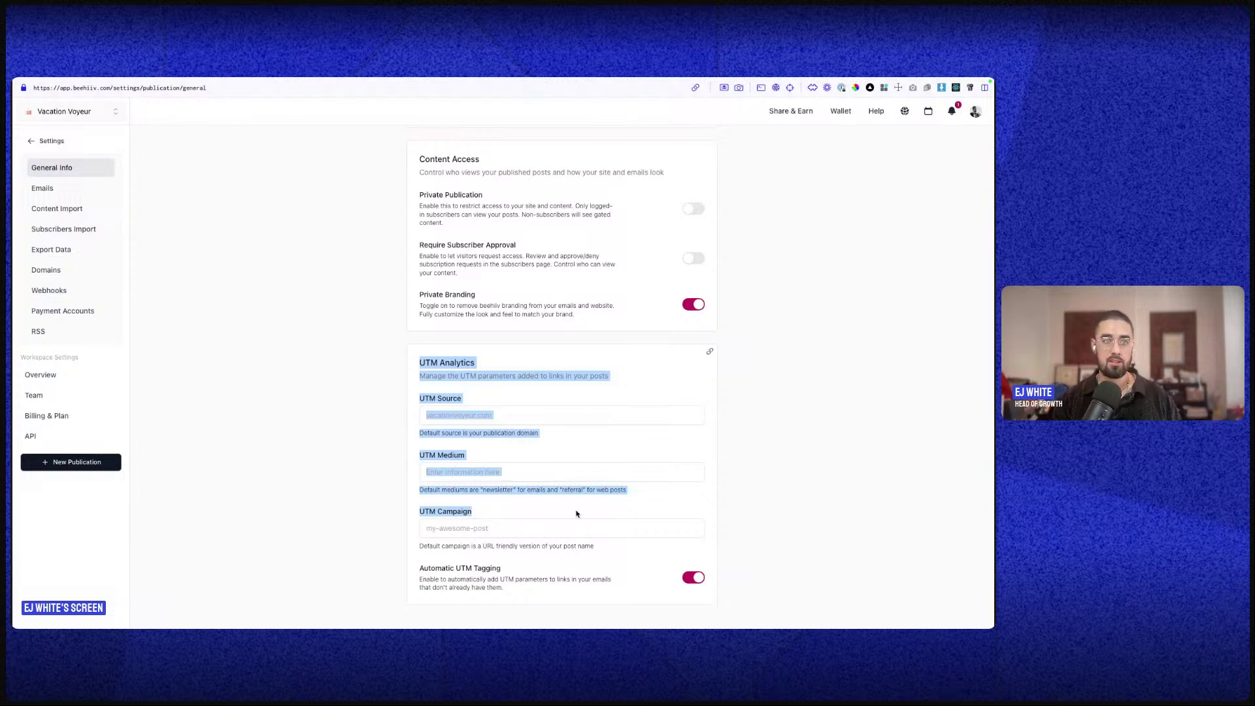
- Review the UTM Source, Medium and Campaign default notes, then switch to Emails settings
{"action": "left_click", "coordinate": [521, 447]}
{"action": "triple_click", "coordinate": [450, 431]}
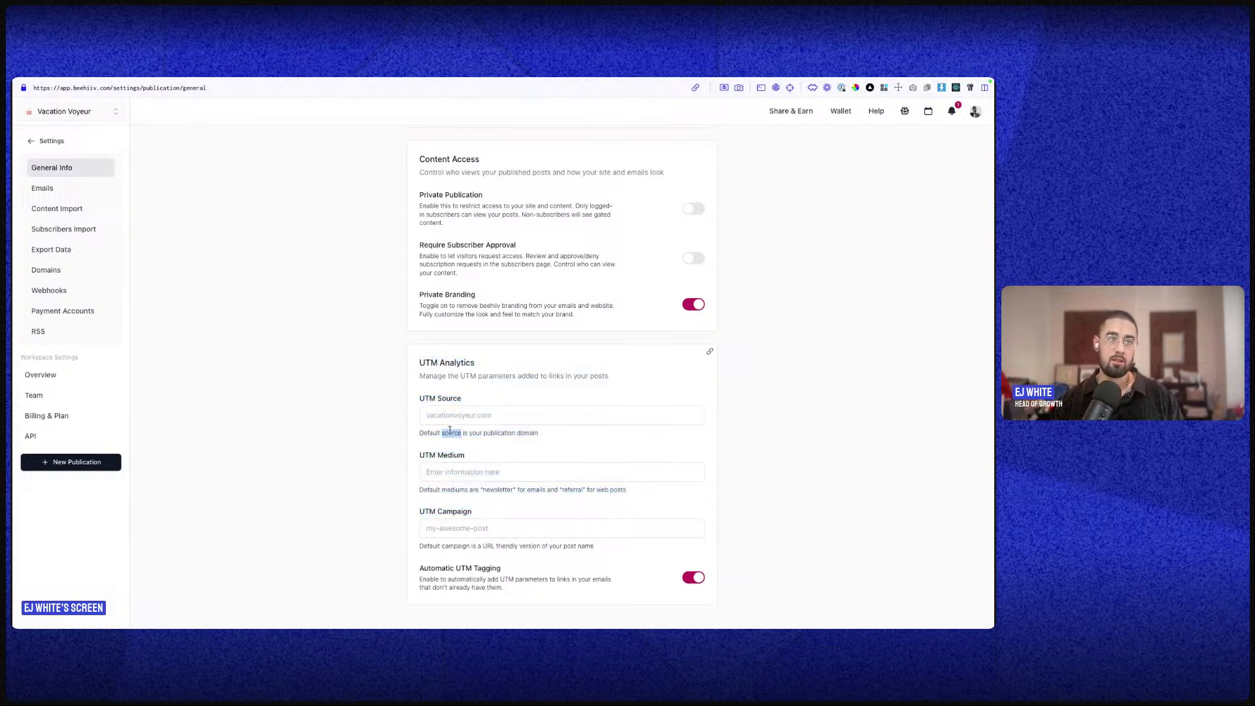
{"action": "triple_click", "coordinate": [471, 490]}
{"action": "double_click", "coordinate": [497, 489]}
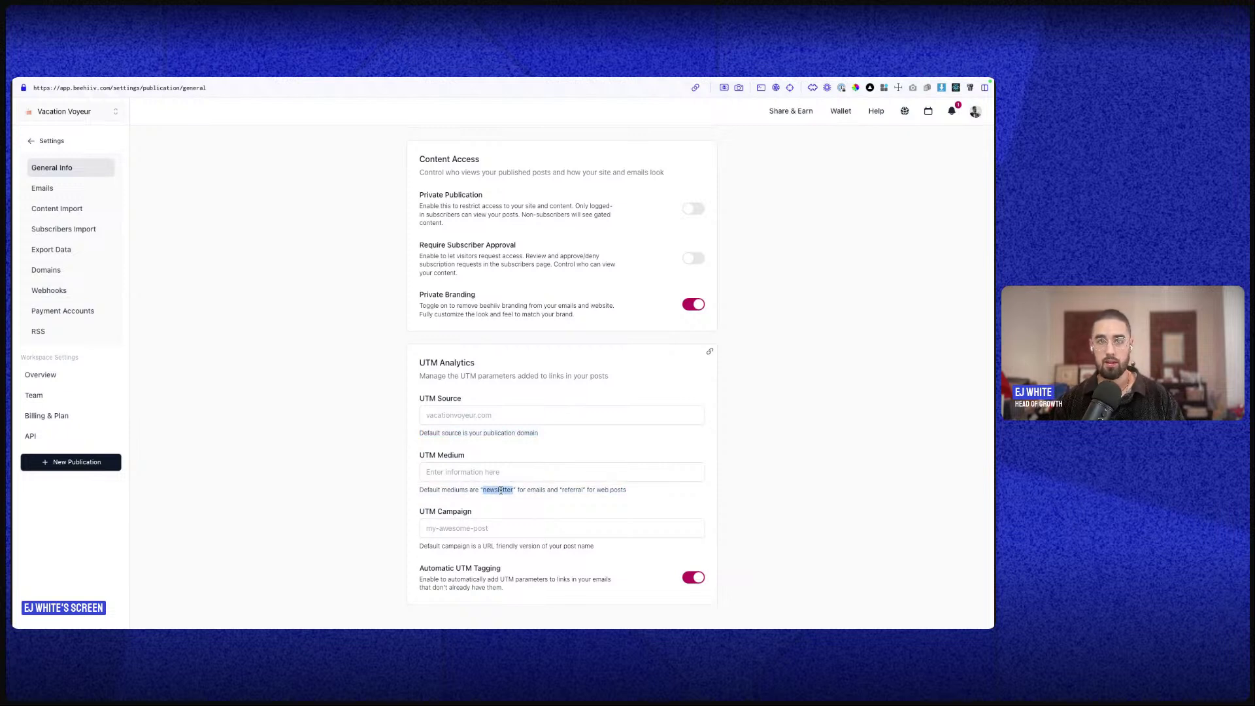
{"action": "triple_click", "coordinate": [461, 546]}
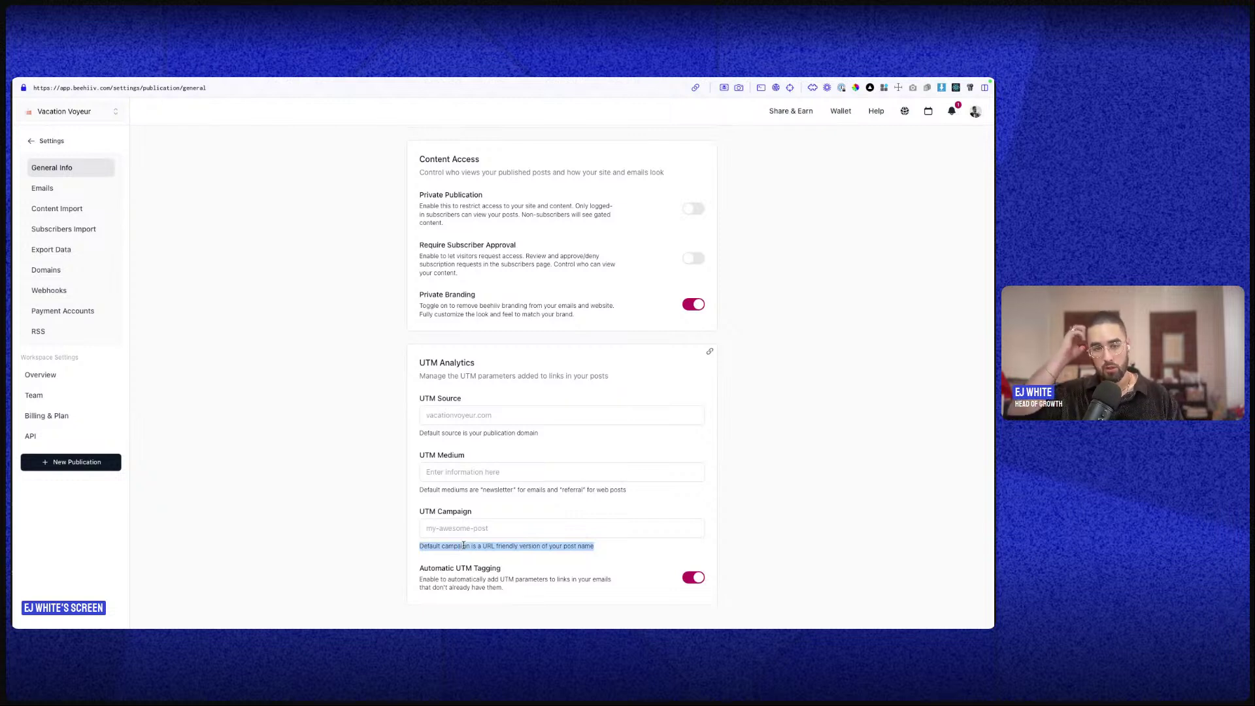
{"action": "left_click", "coordinate": [477, 417]}
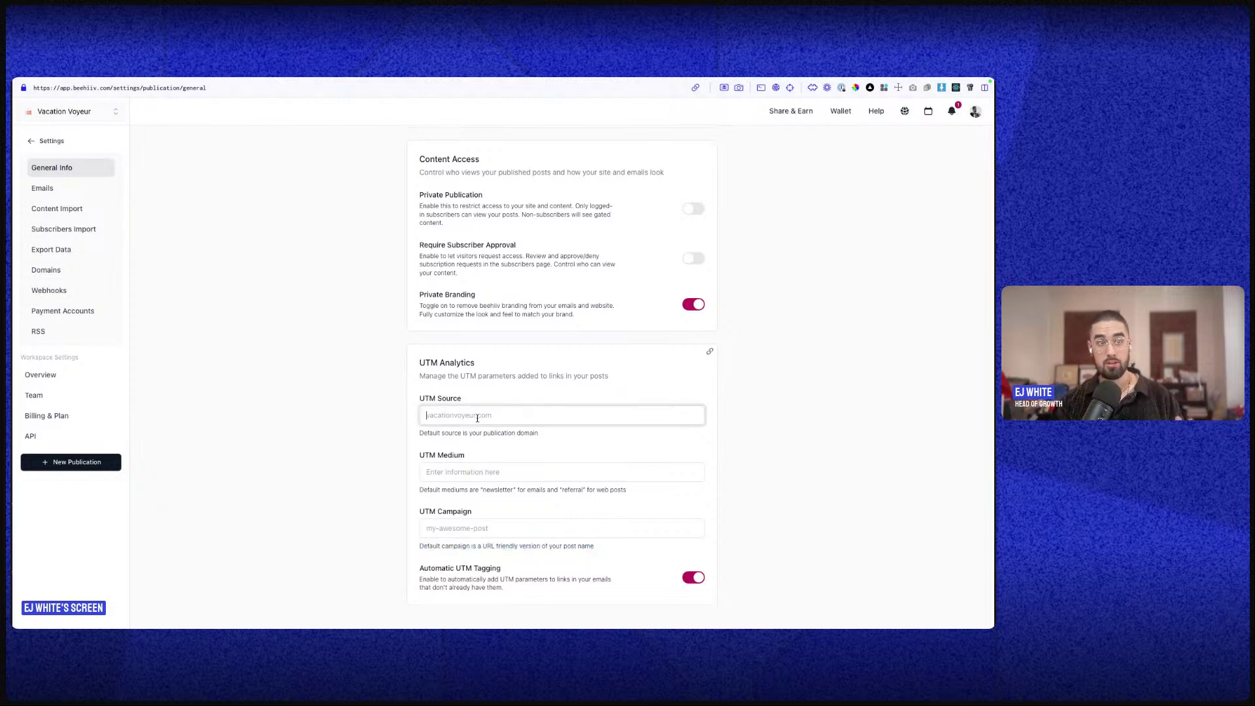
{"action": "left_click", "coordinate": [484, 549]}
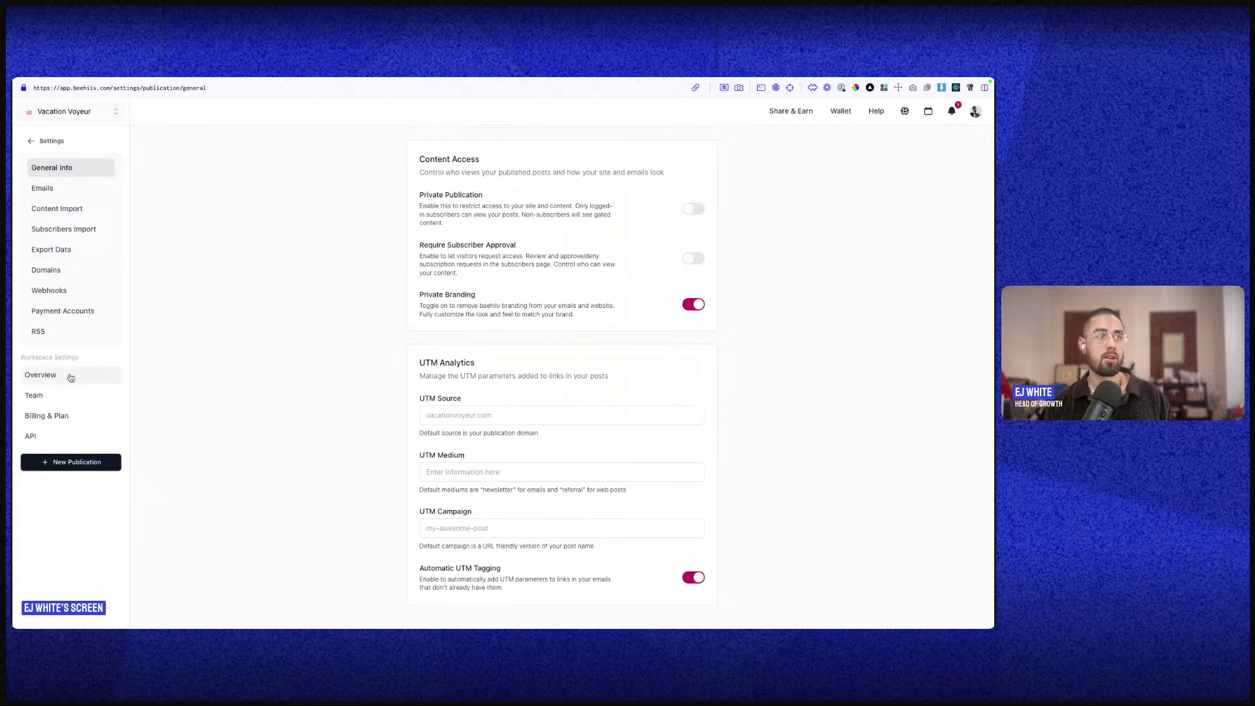
{"action": "left_click", "coordinate": [42, 189]}
- Review the Sender Name Vacation Voyeur, its sender preview and the reply-to address
{"action": "scroll", "coordinate": [366, 242], "scroll_direction": "up", "scroll_amount": 8}
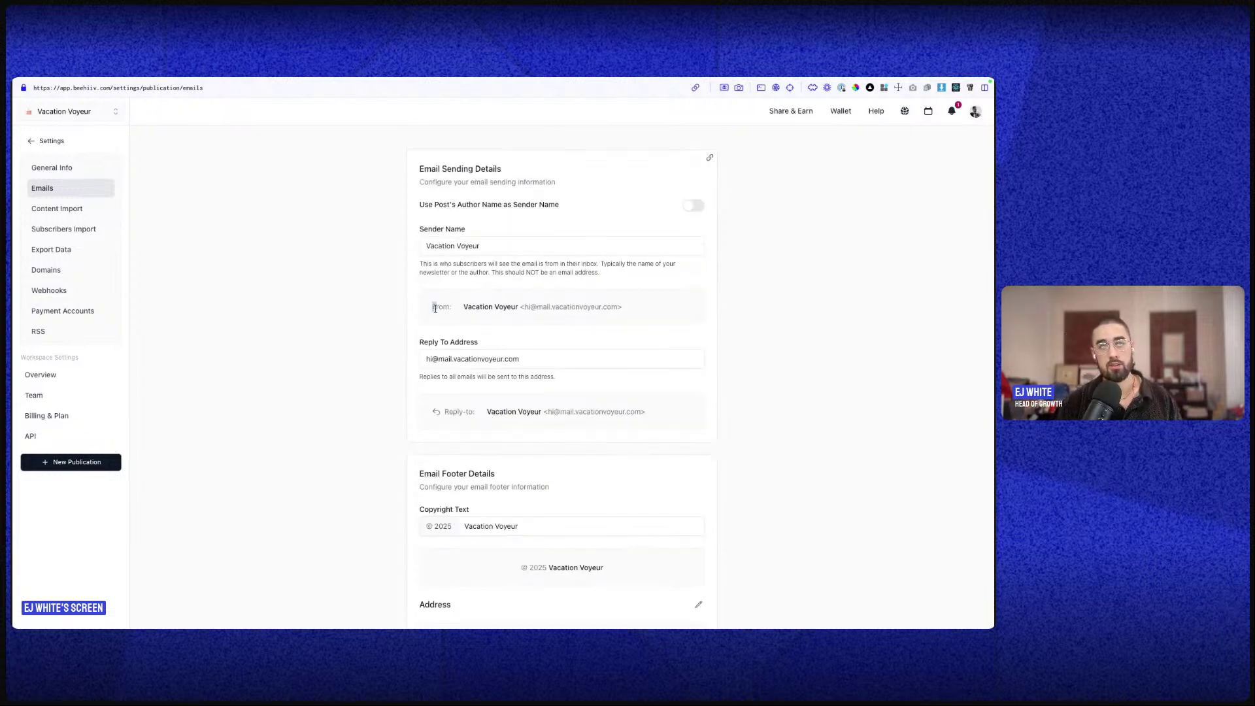
{"action": "left_click_drag", "start_coordinate": [431, 306], "coordinate": [645, 318]}
{"action": "double_click", "coordinate": [479, 307]}
{"action": "left_click", "coordinate": [433, 253]}
{"action": "key", "text": "alt+shift+Left"}
{"action": "key", "text": "alt+shift+Left"}
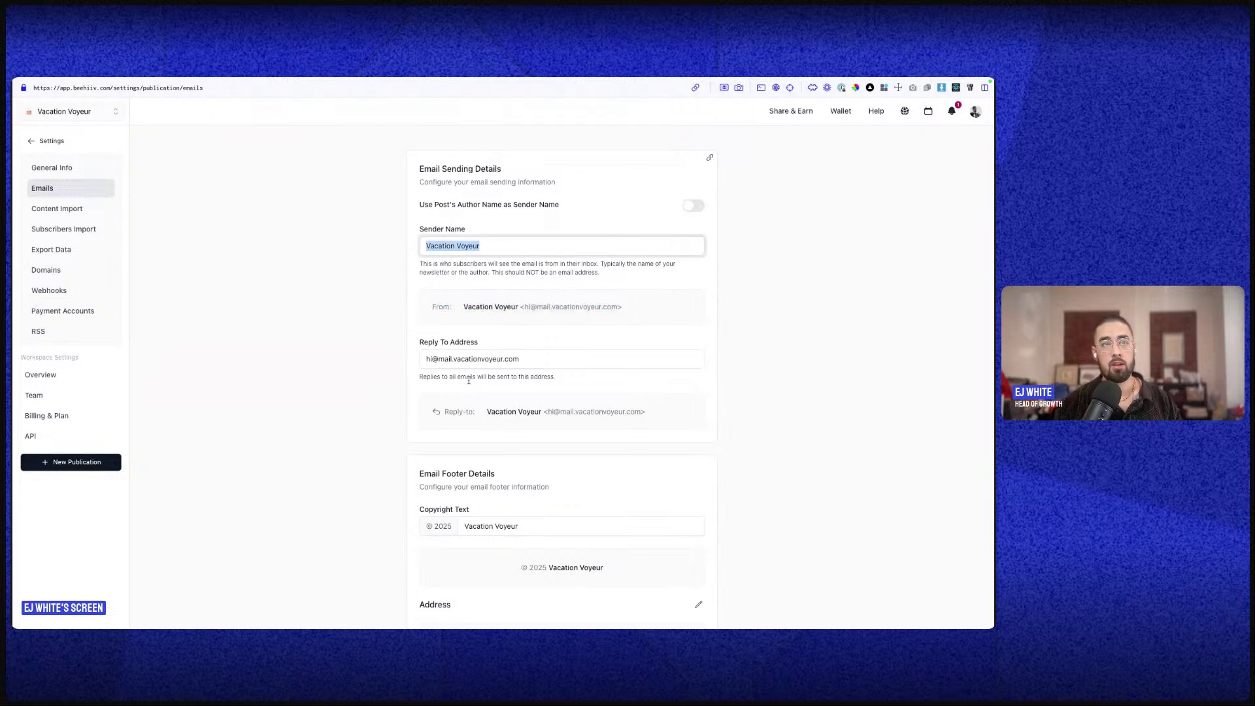
{"action": "triple_click", "coordinate": [468, 358]}
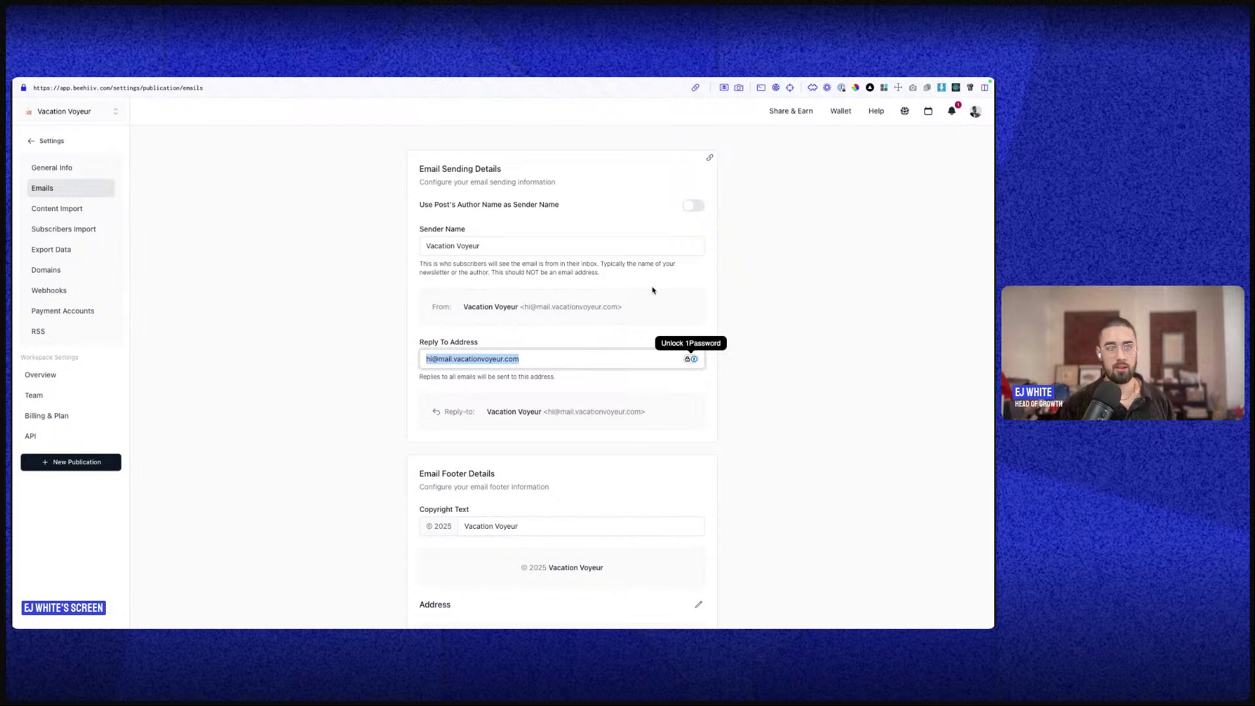
- Check the Email Footer copyright text, then configure the Welcome Email
{"action": "scroll", "coordinate": [602, 291], "scroll_direction": "down", "scroll_amount": 3}
{"action": "scroll", "coordinate": [602, 296], "scroll_direction": "down", "scroll_amount": 2}
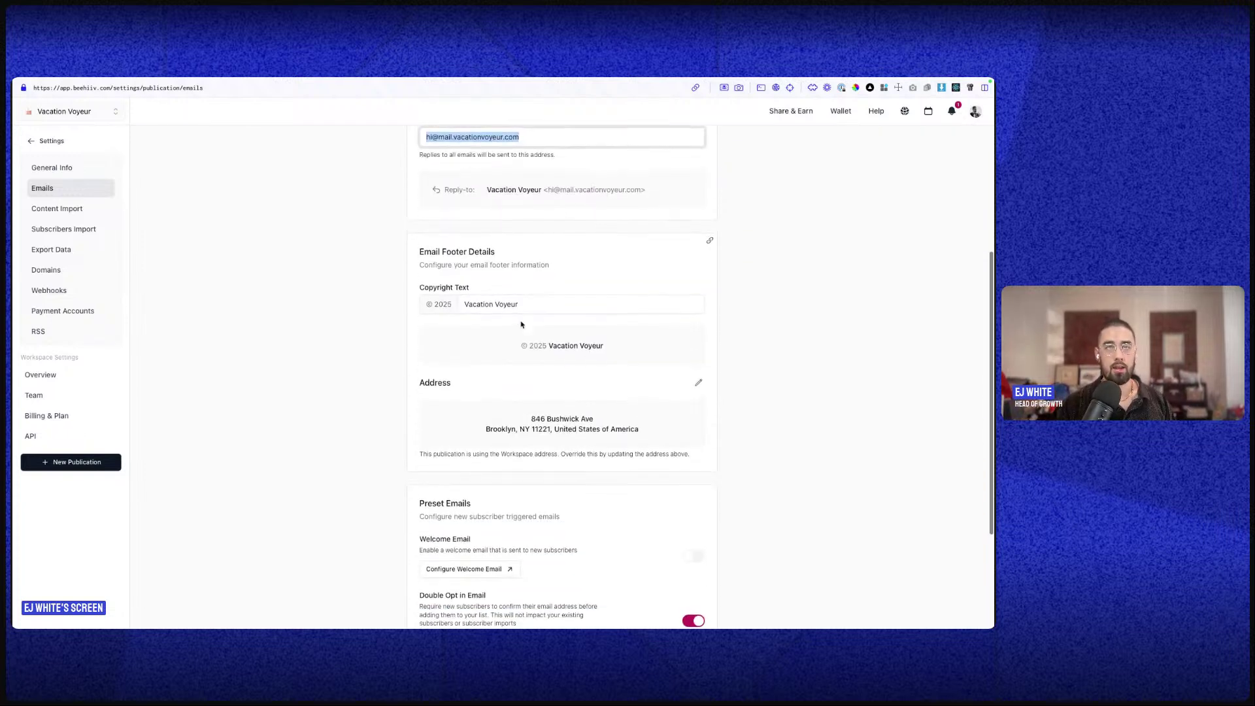
{"action": "double_click", "coordinate": [429, 249]}
{"action": "left_click", "coordinate": [428, 249]}
{"action": "triple_click", "coordinate": [486, 302]}
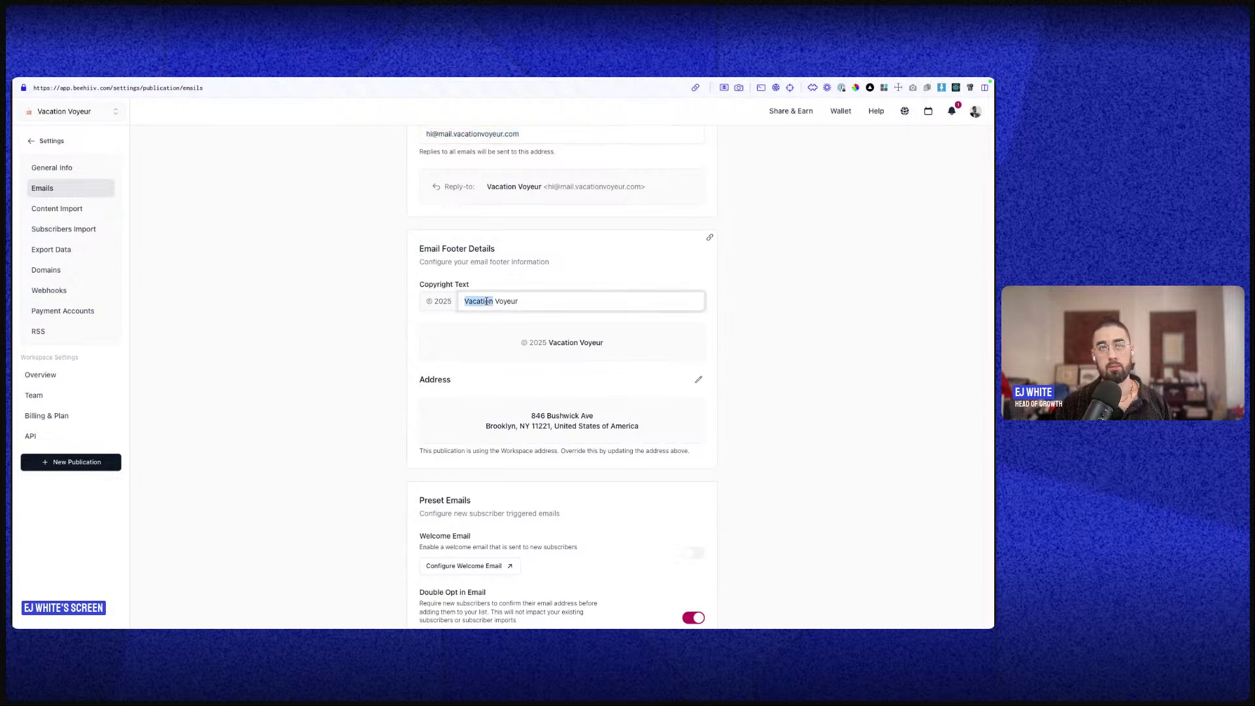
{"action": "scroll", "coordinate": [602, 403], "scroll_direction": "down", "scroll_amount": 4}
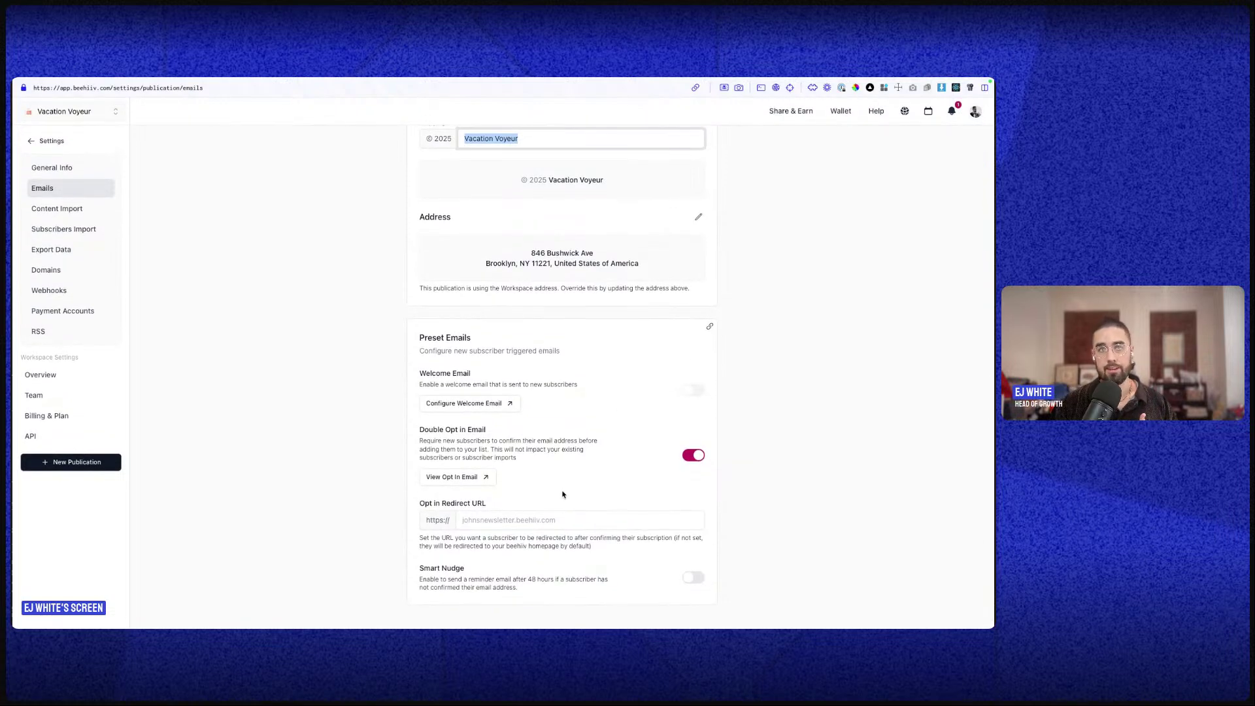
{"action": "left_click", "coordinate": [490, 407]}
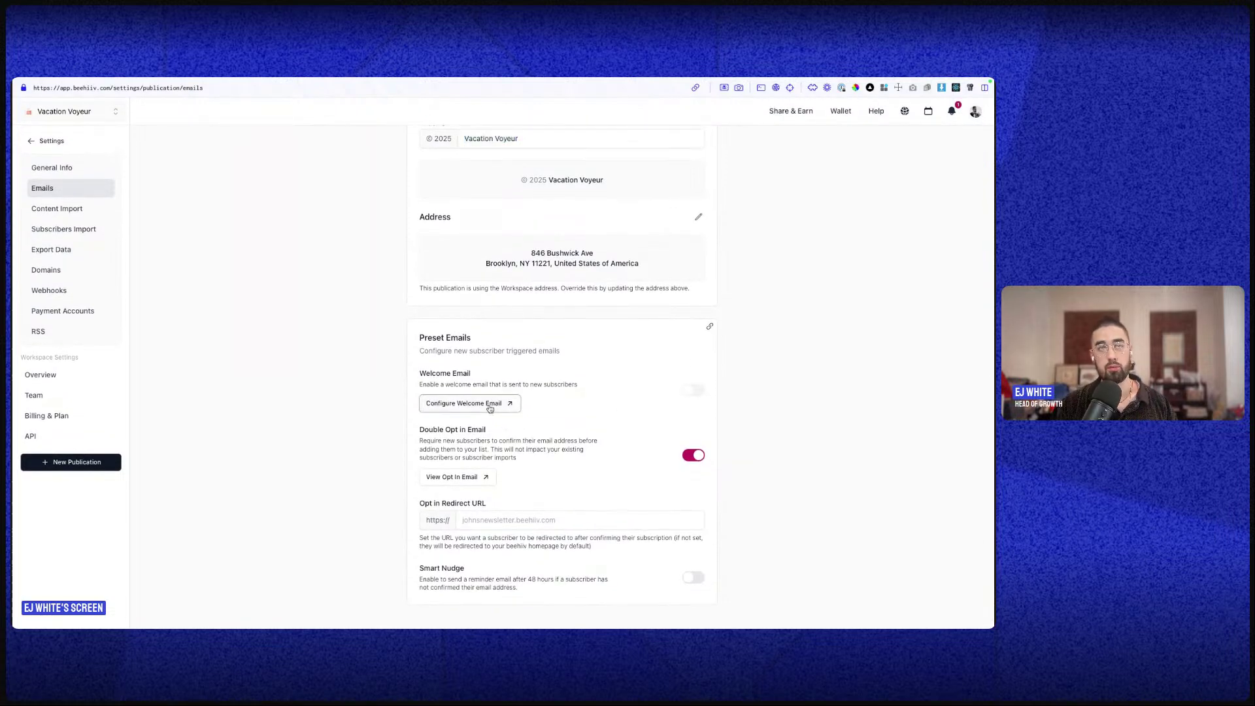
- Type a slash in the welcome email body to view block options, then dismiss them
{"action": "scroll", "coordinate": [499, 347], "scroll_direction": "up", "scroll_amount": 2}
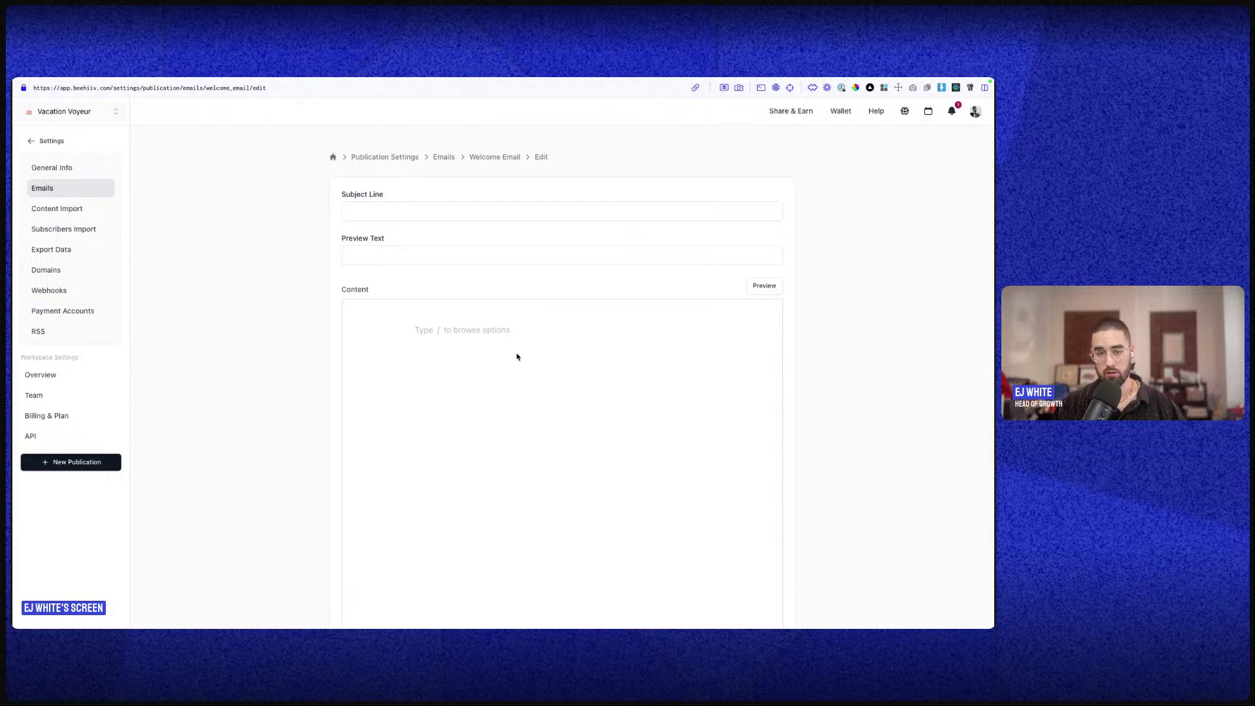
{"action": "scroll", "coordinate": [443, 351], "scroll_direction": "down", "scroll_amount": 2}
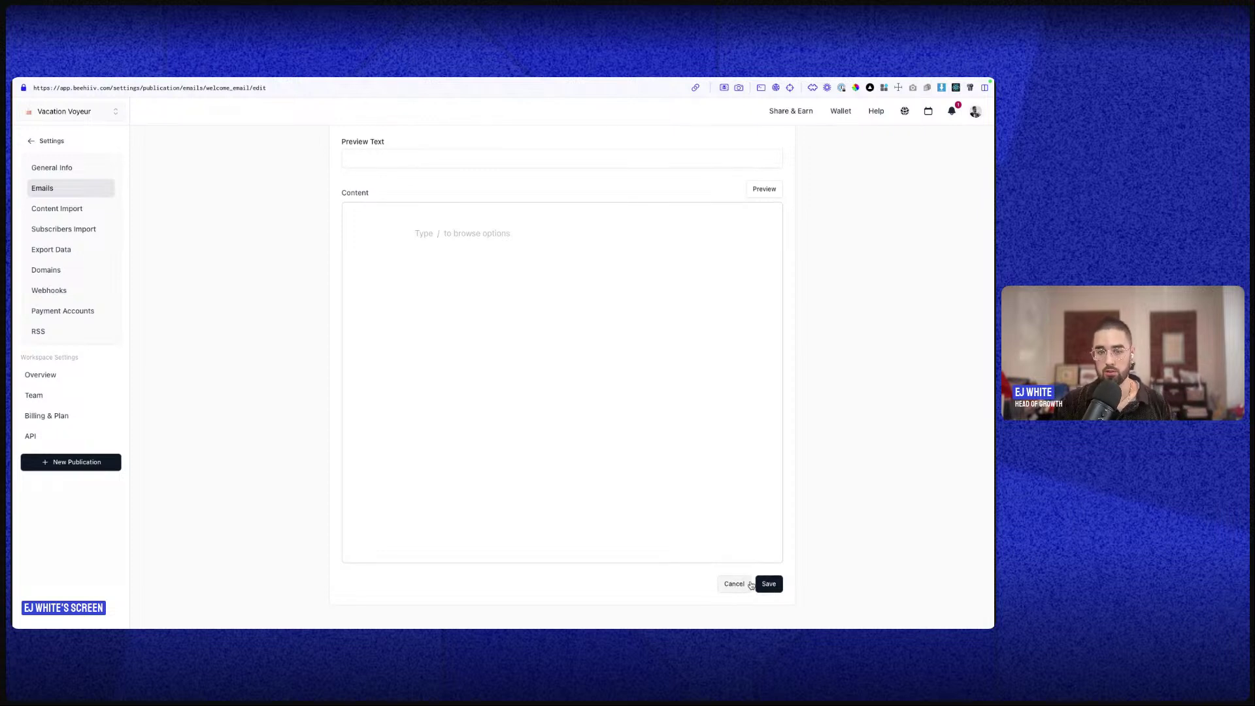
{"action": "left_click", "coordinate": [553, 356]}
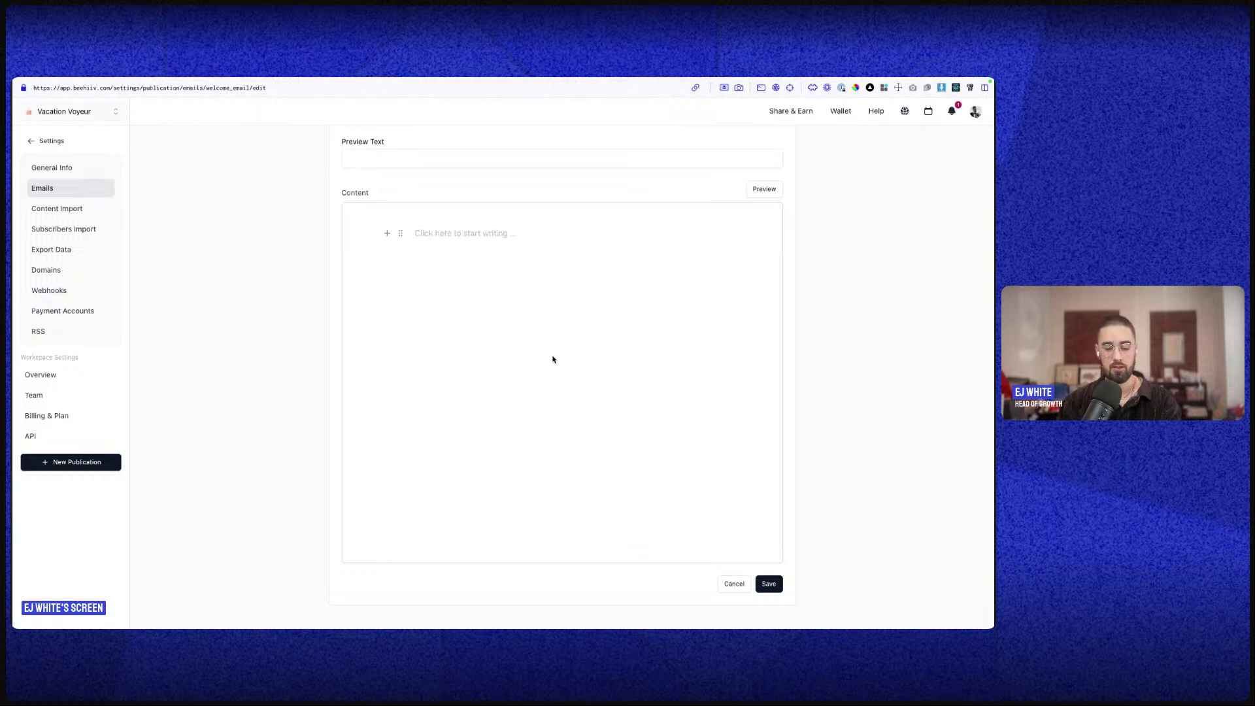
{"action": "left_click", "coordinate": [436, 230]}
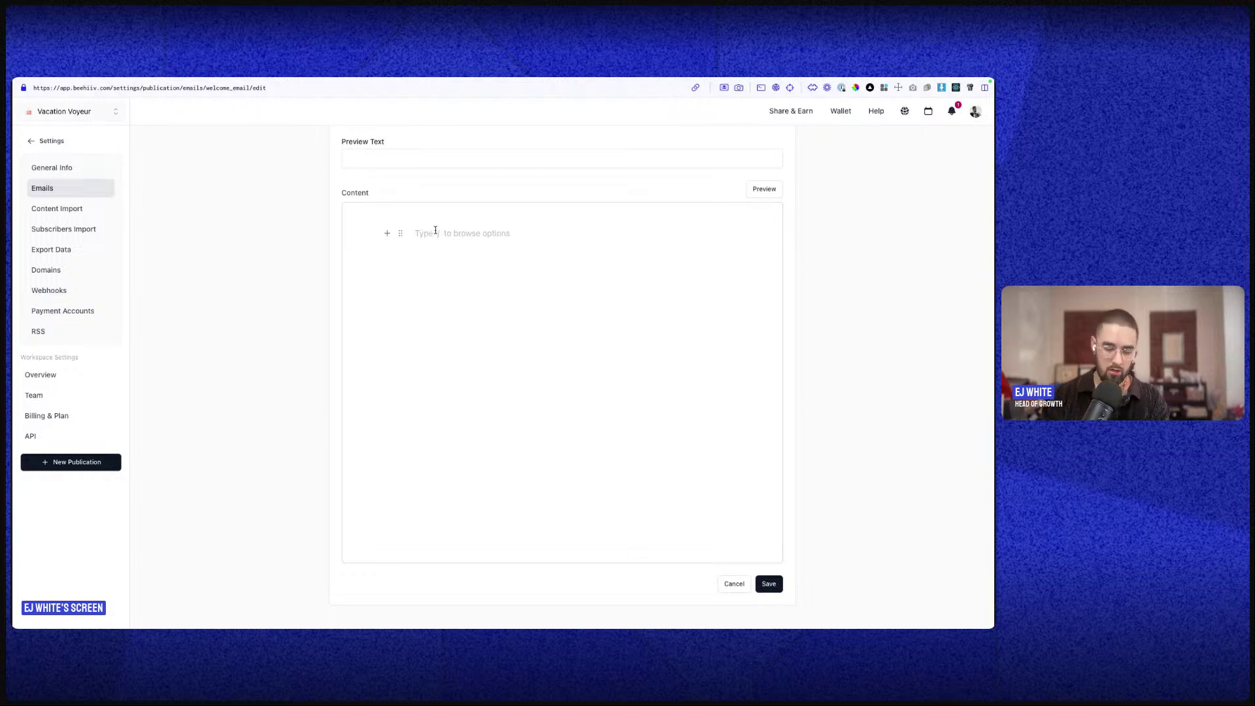
{"action": "type", "text": "/"}
{"action": "left_click", "coordinate": [444, 231]}
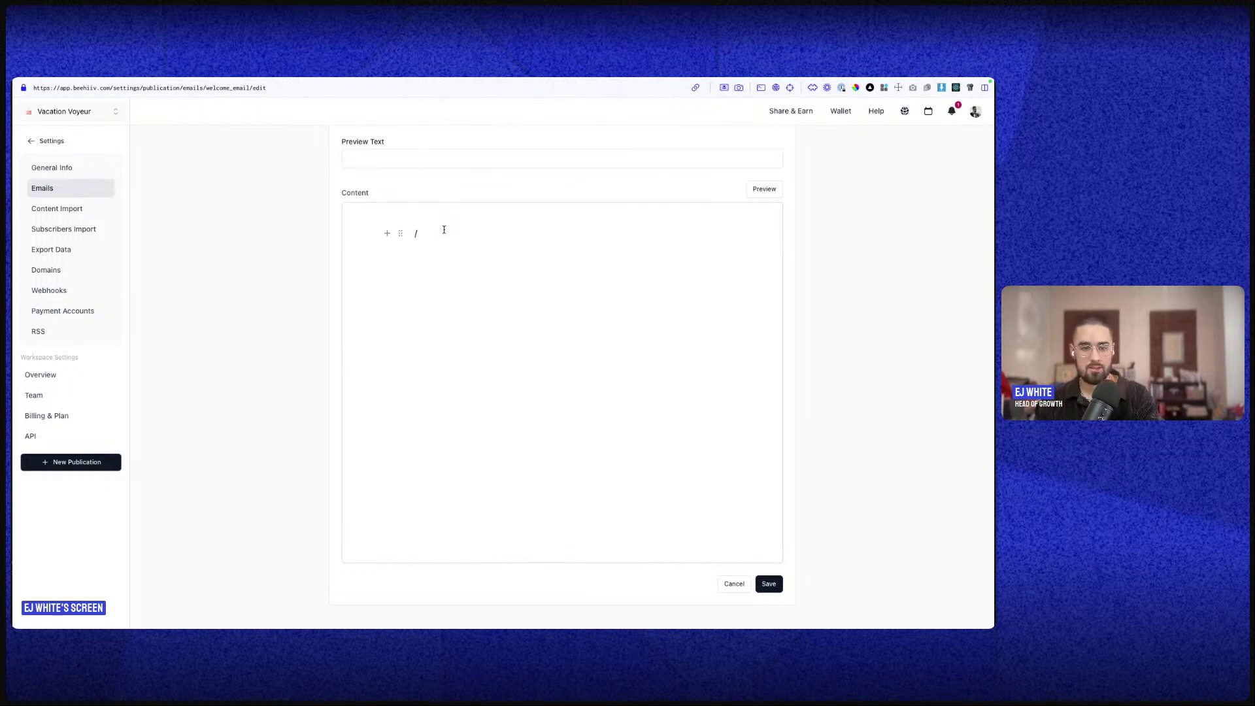
{"action": "scroll", "coordinate": [443, 234], "scroll_direction": "down", "scroll_amount": 1}
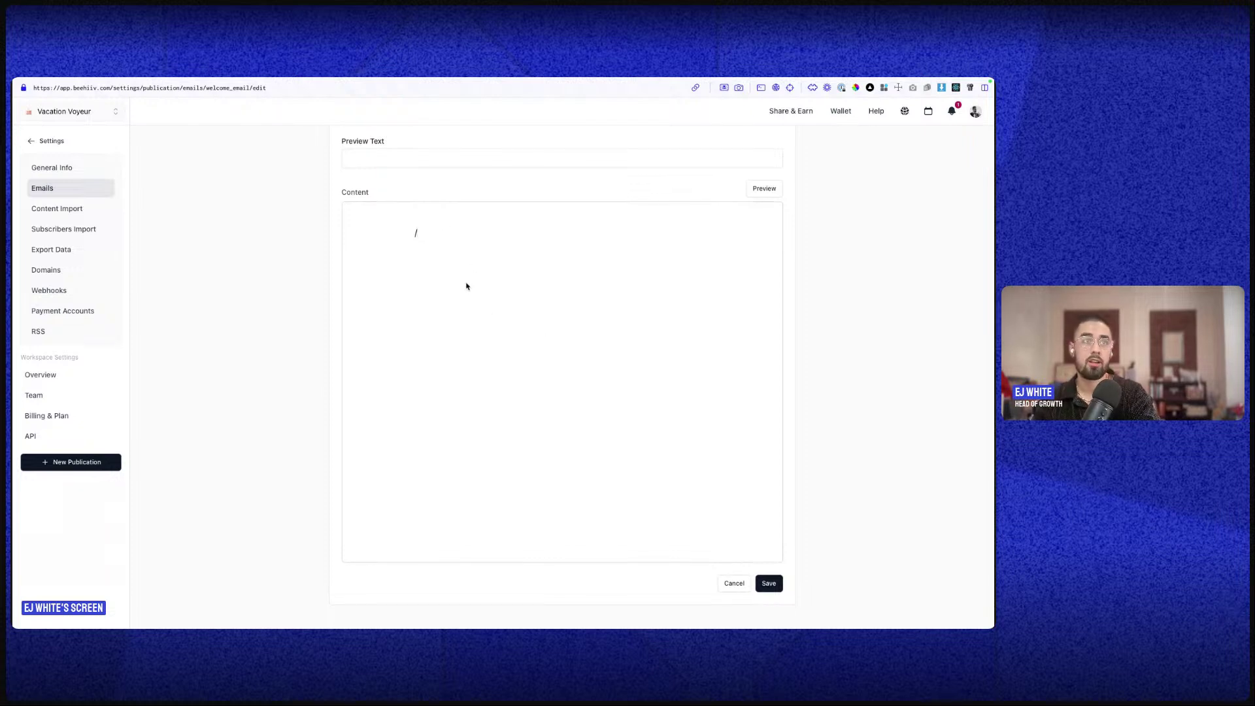
{"action": "scroll", "coordinate": [386, 189], "scroll_direction": "up", "scroll_amount": 2}
{"action": "scroll", "coordinate": [462, 296], "scroll_direction": "down", "scroll_amount": 3}
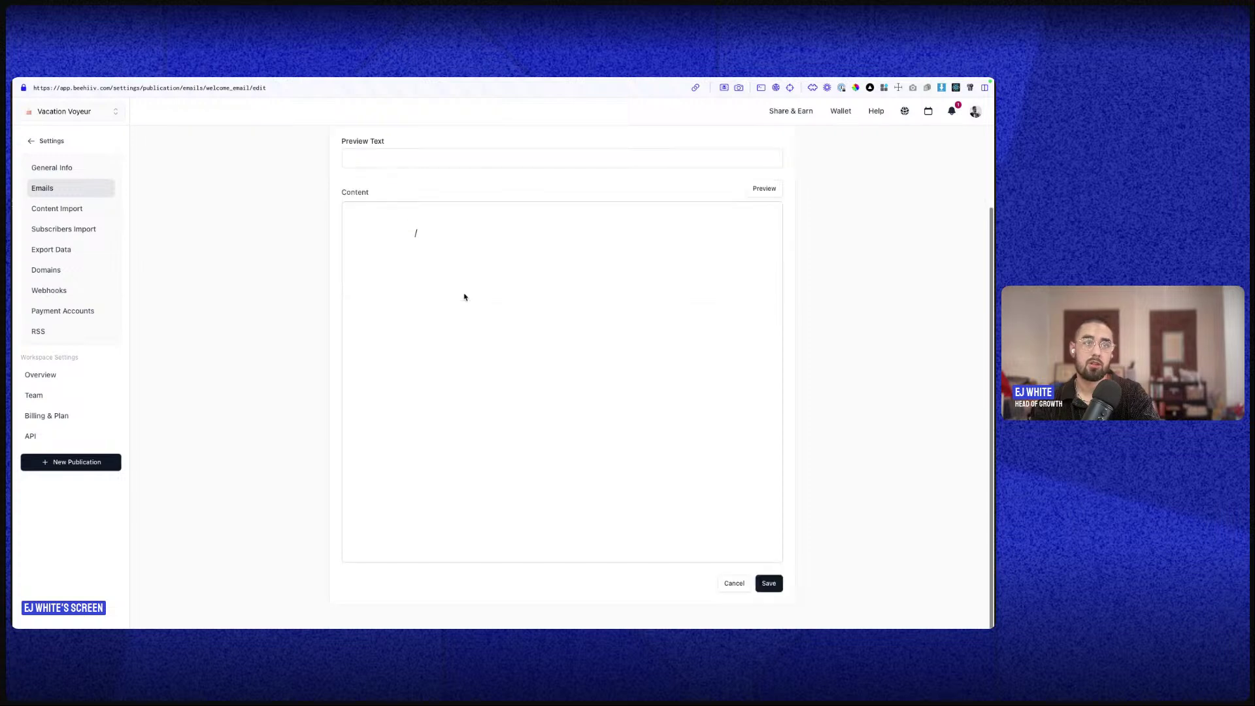
- Cancel the welcome email and return via Publication Settings to the Emails settings
{"action": "left_click", "coordinate": [734, 583]}
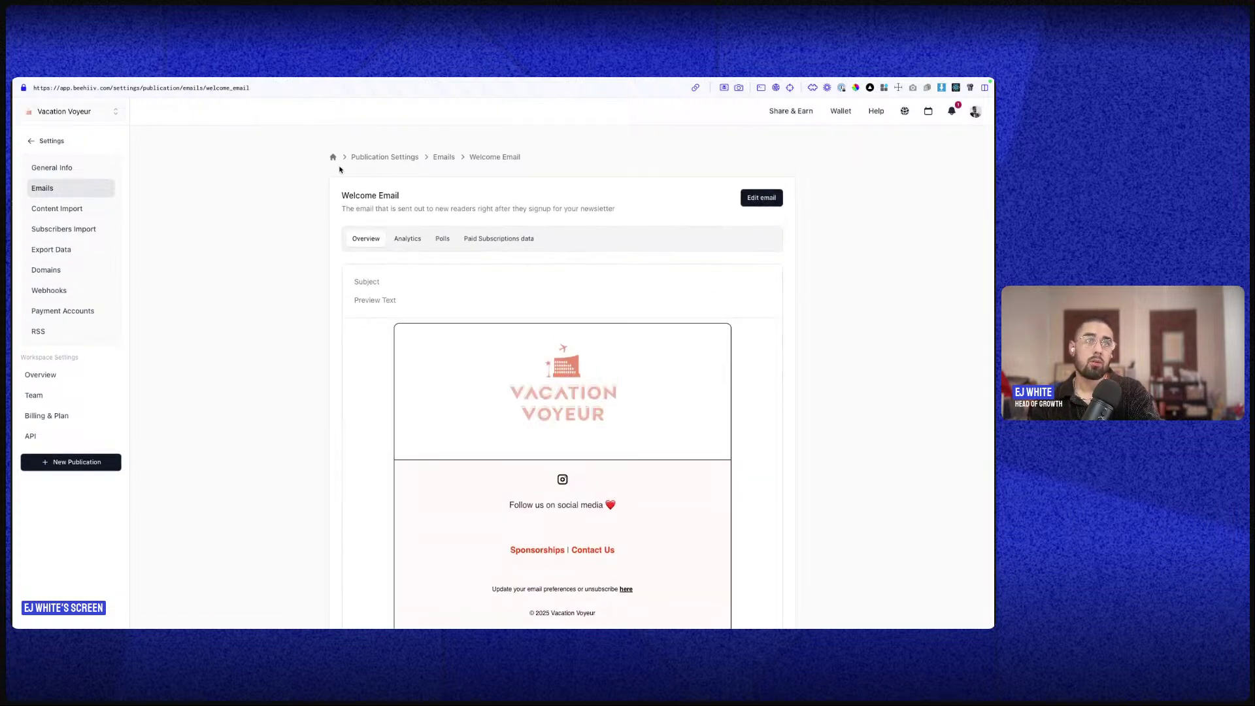
{"action": "left_click", "coordinate": [397, 158]}
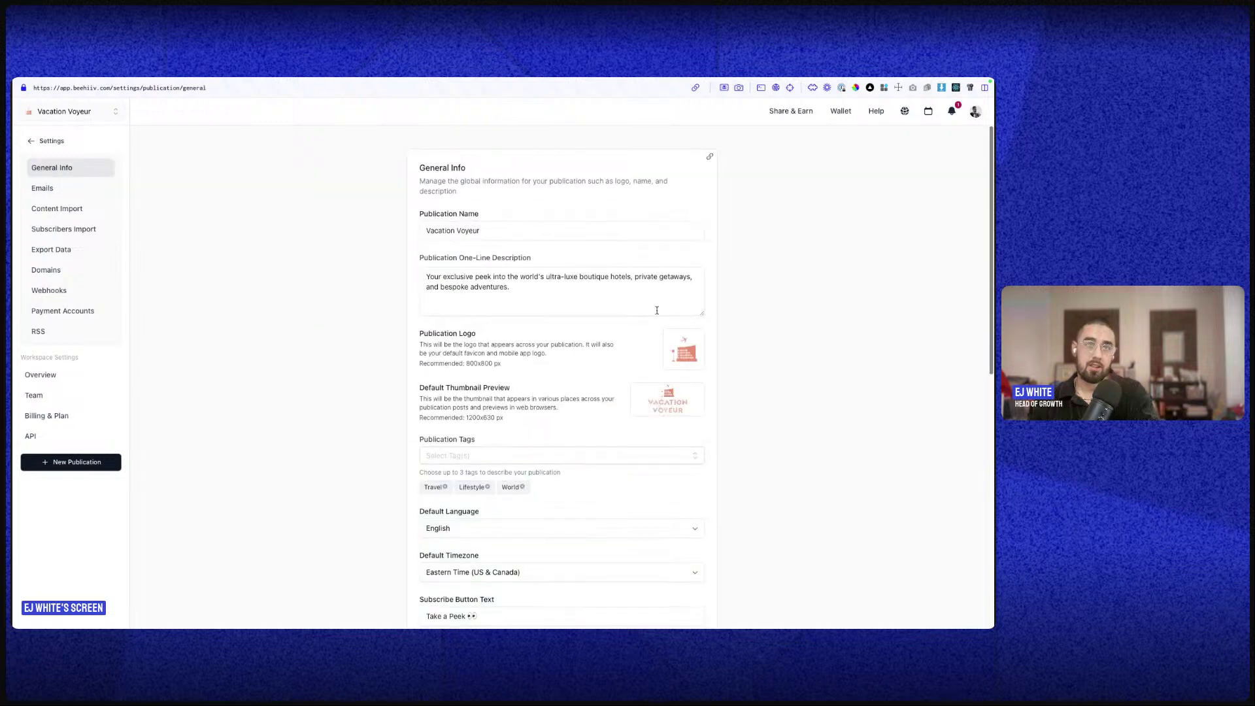
{"action": "scroll", "coordinate": [627, 470], "scroll_direction": "down", "scroll_amount": 10}
{"action": "scroll", "coordinate": [634, 320], "scroll_direction": "up", "scroll_amount": 1}
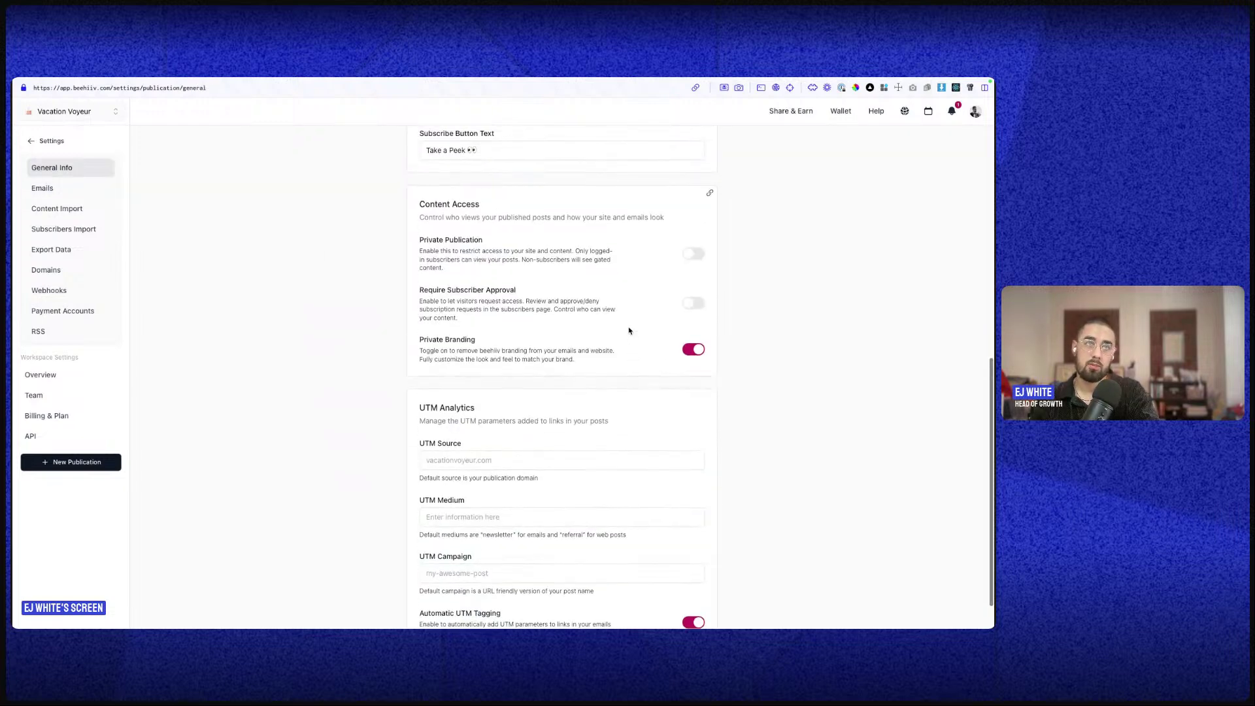
{"action": "scroll", "coordinate": [624, 347], "scroll_direction": "down", "scroll_amount": 1}
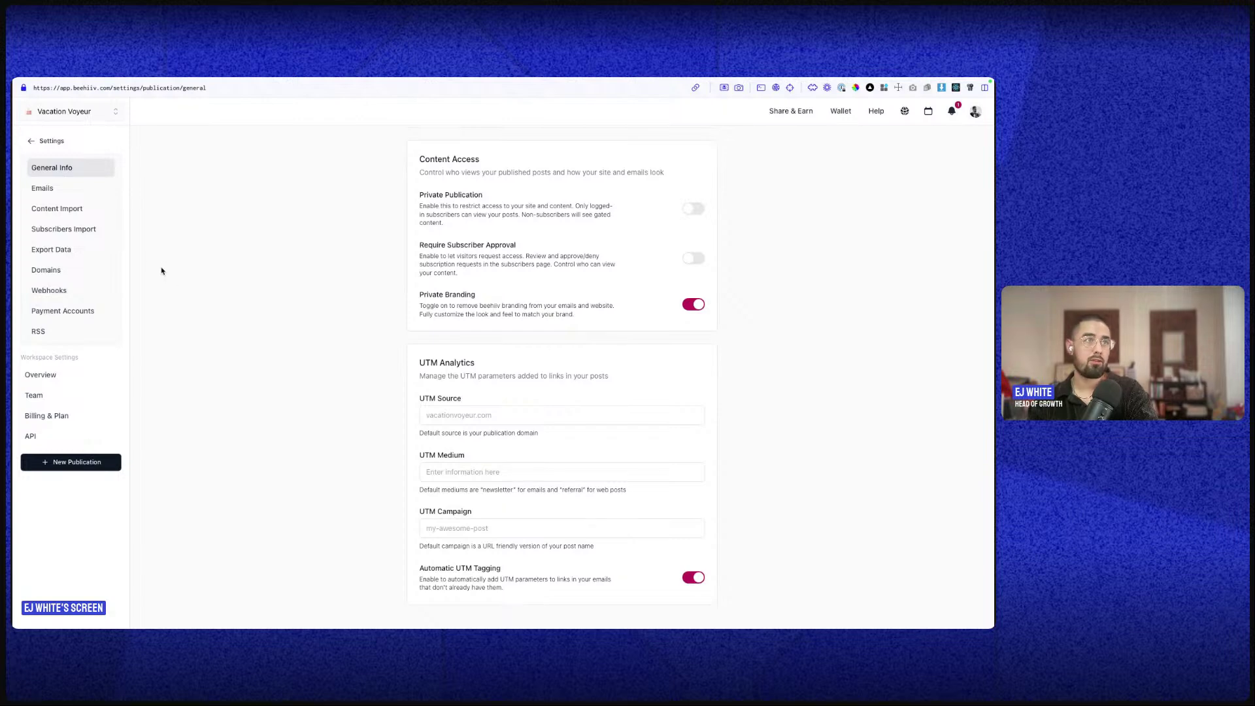
{"action": "left_click", "coordinate": [77, 190]}
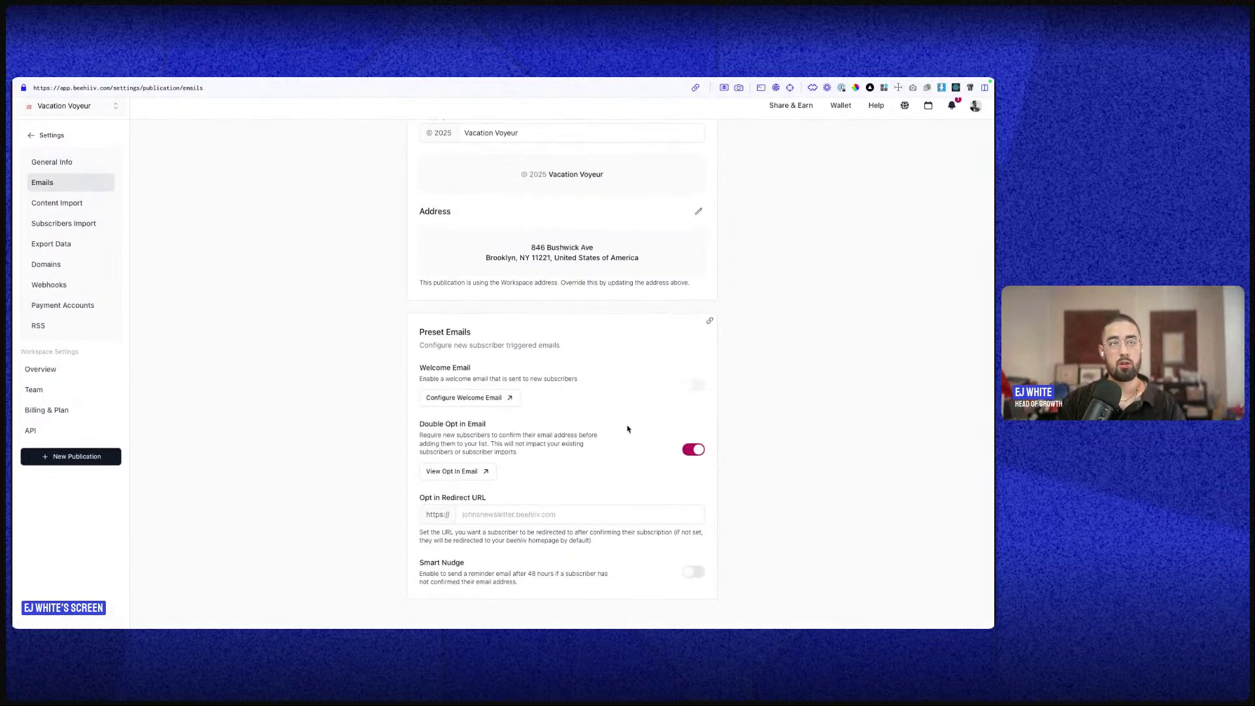
{"action": "left_click", "coordinate": [700, 461]}
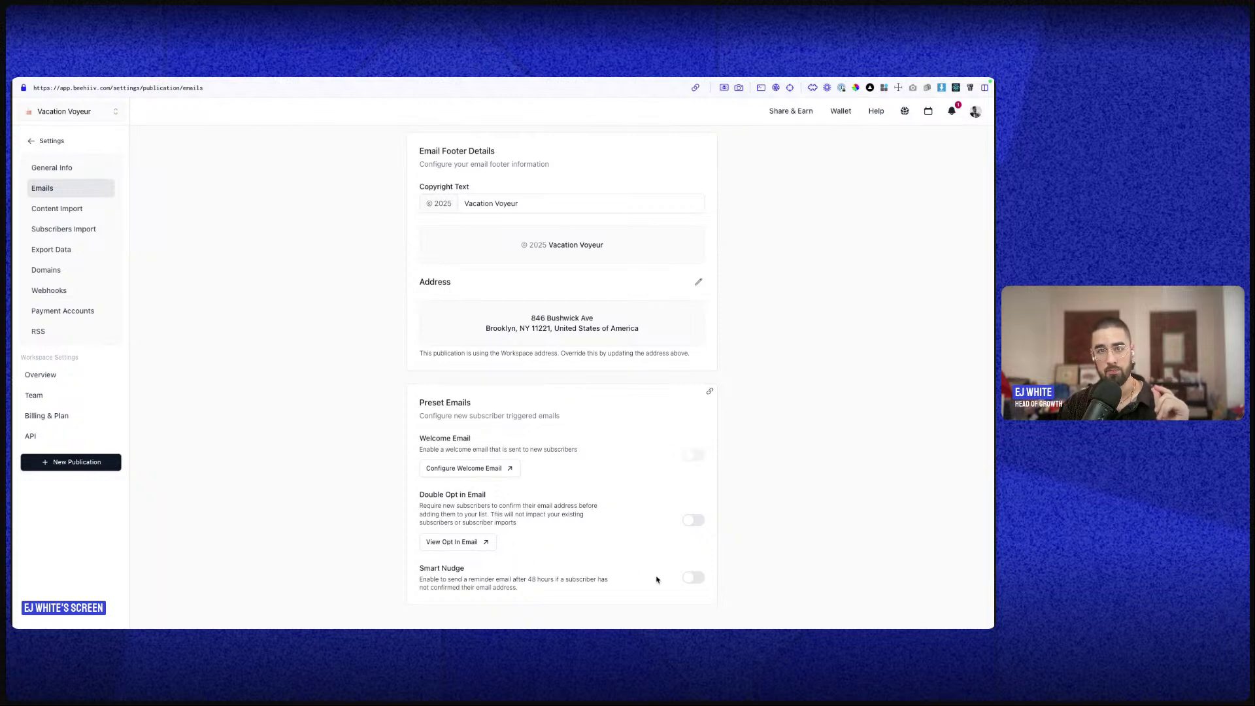
{"action": "left_click", "coordinate": [691, 523]}
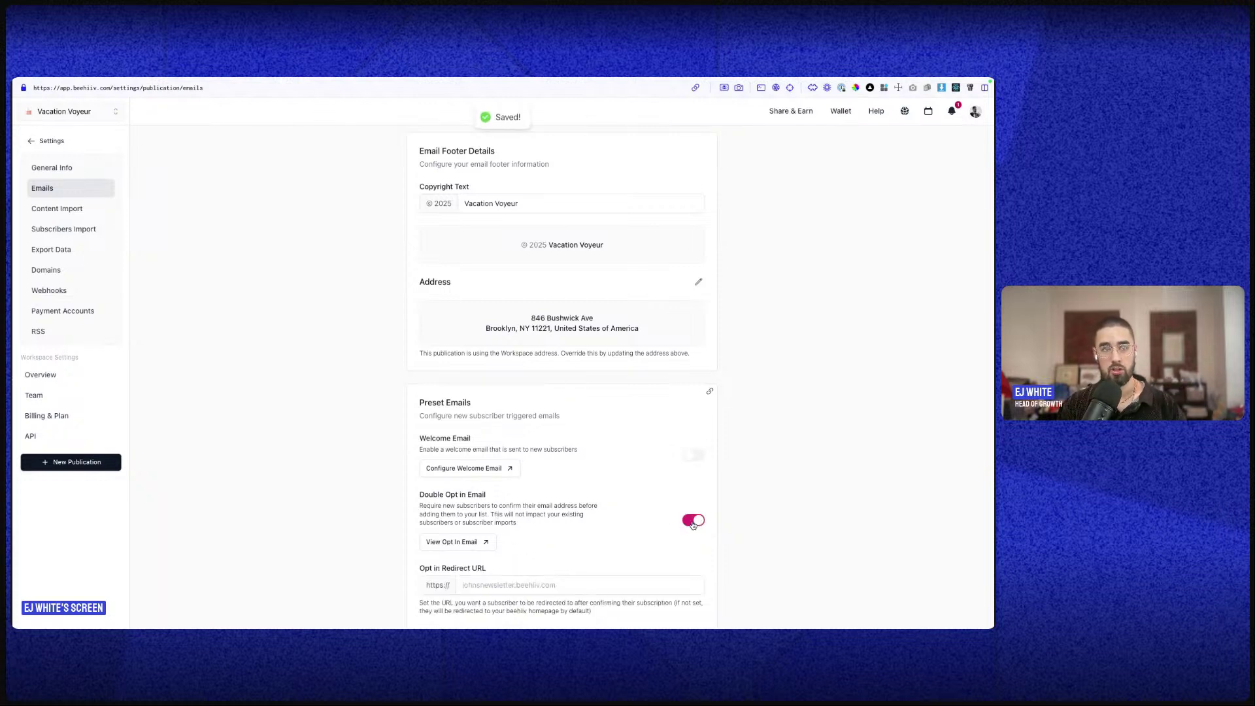
{"action": "scroll", "coordinate": [568, 504], "scroll_direction": "down", "scroll_amount": 1}
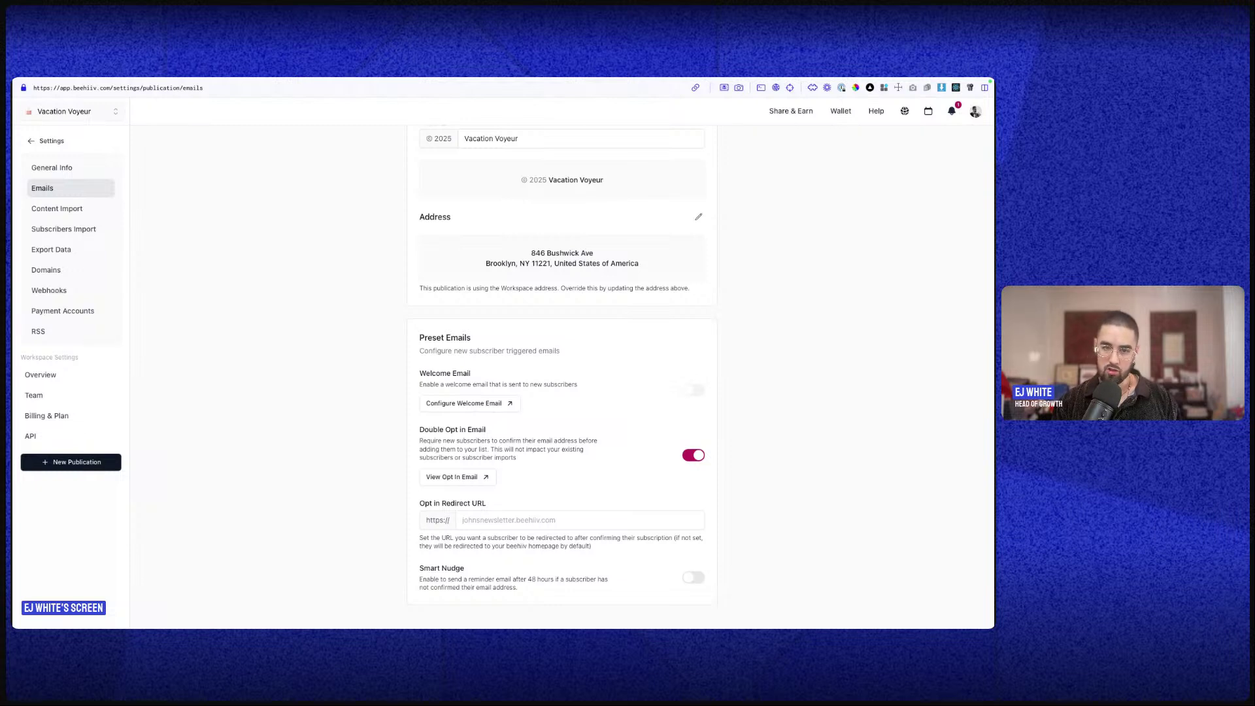
{"action": "left_click", "coordinate": [87, 206]}
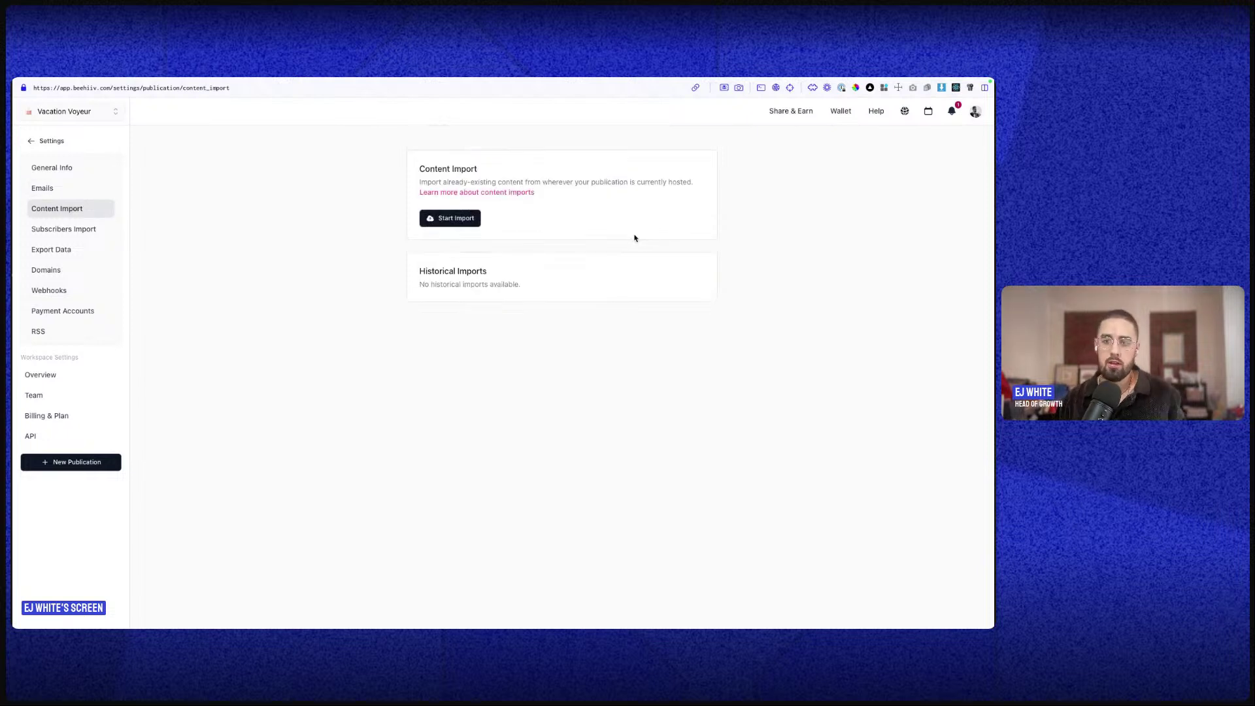
{"action": "left_click", "coordinate": [458, 219]}
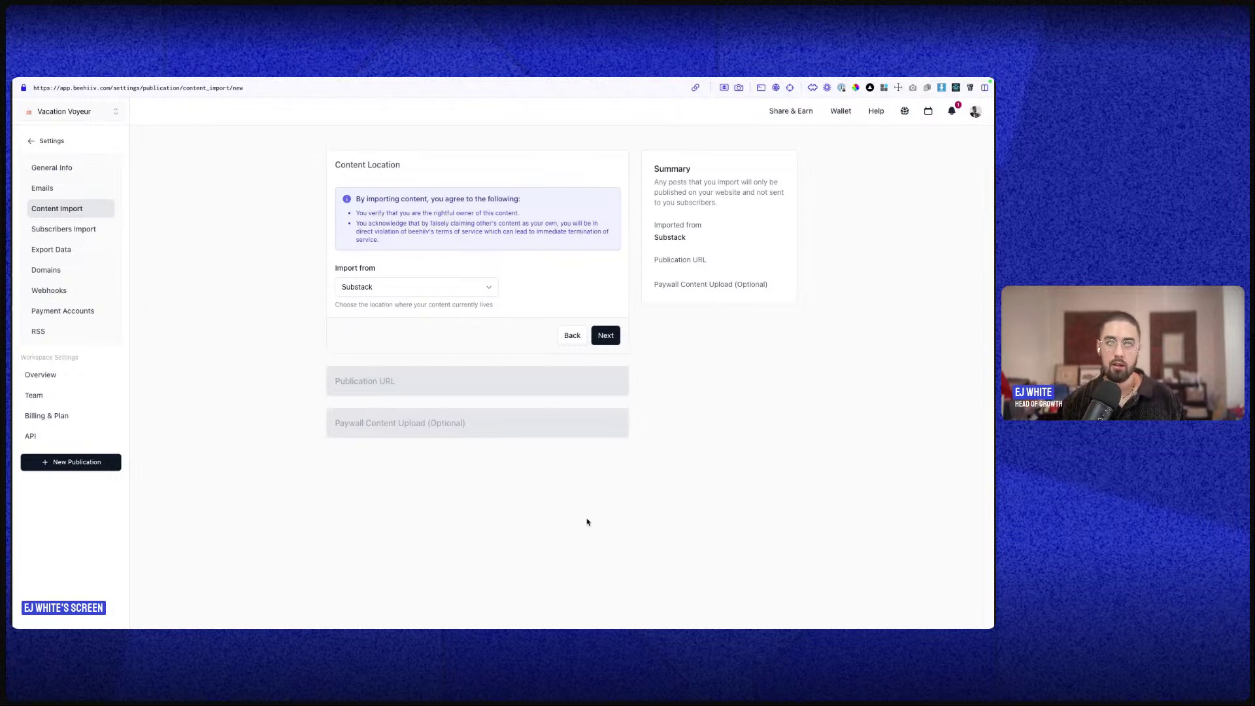
{"action": "left_click", "coordinate": [76, 192]}
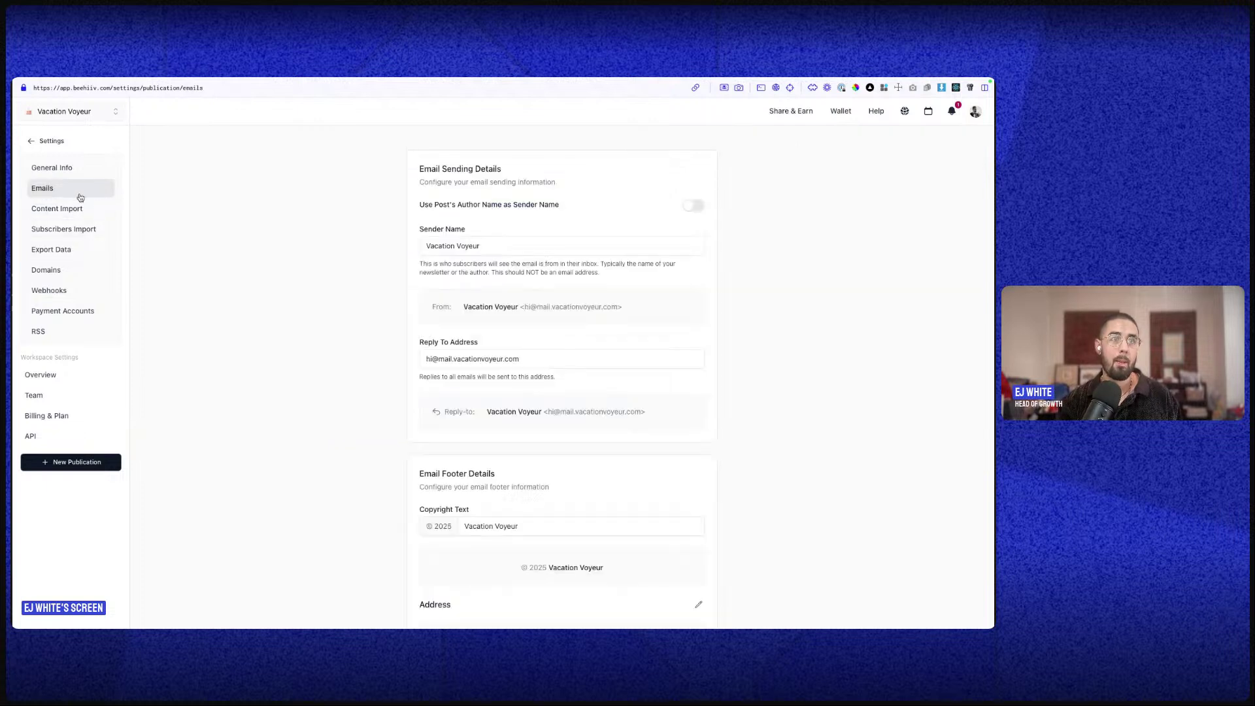
{"action": "scroll", "coordinate": [658, 577], "scroll_direction": "down", "scroll_amount": 5}
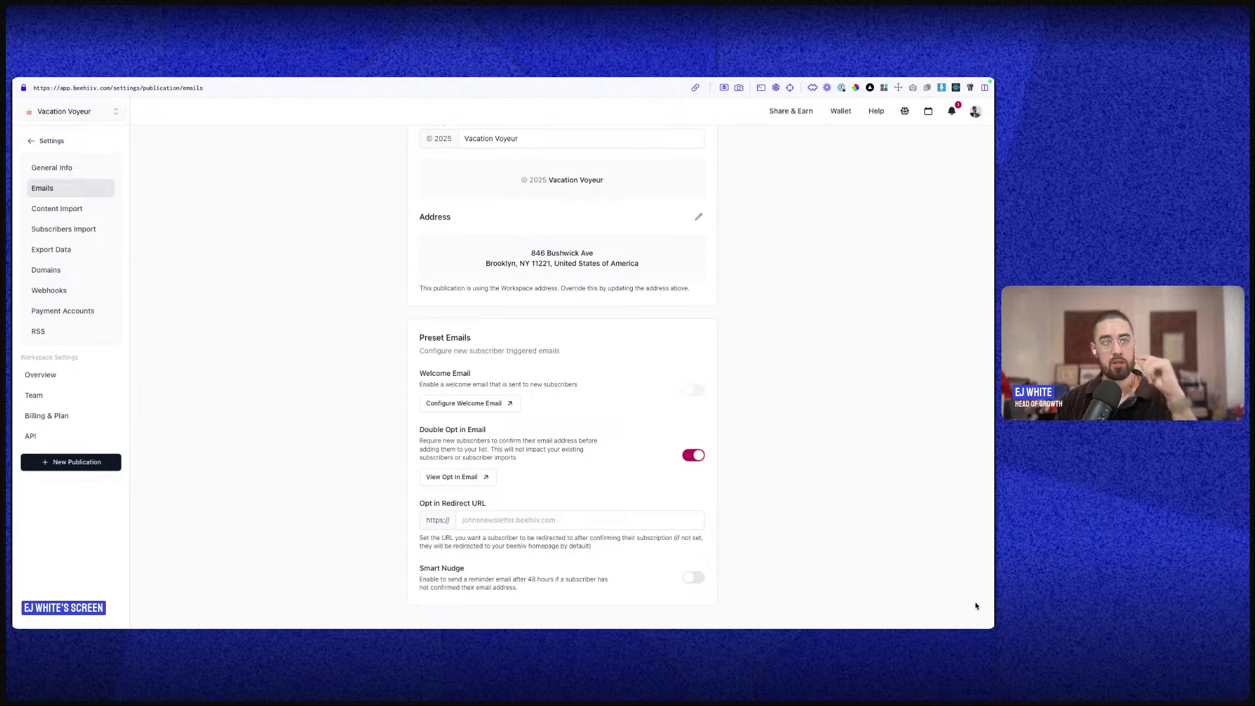
- Look through the Emails settings, then open Content Import for Vacation Voyeur
{"action": "scroll", "coordinate": [771, 396], "scroll_direction": "up", "scroll_amount": 5}
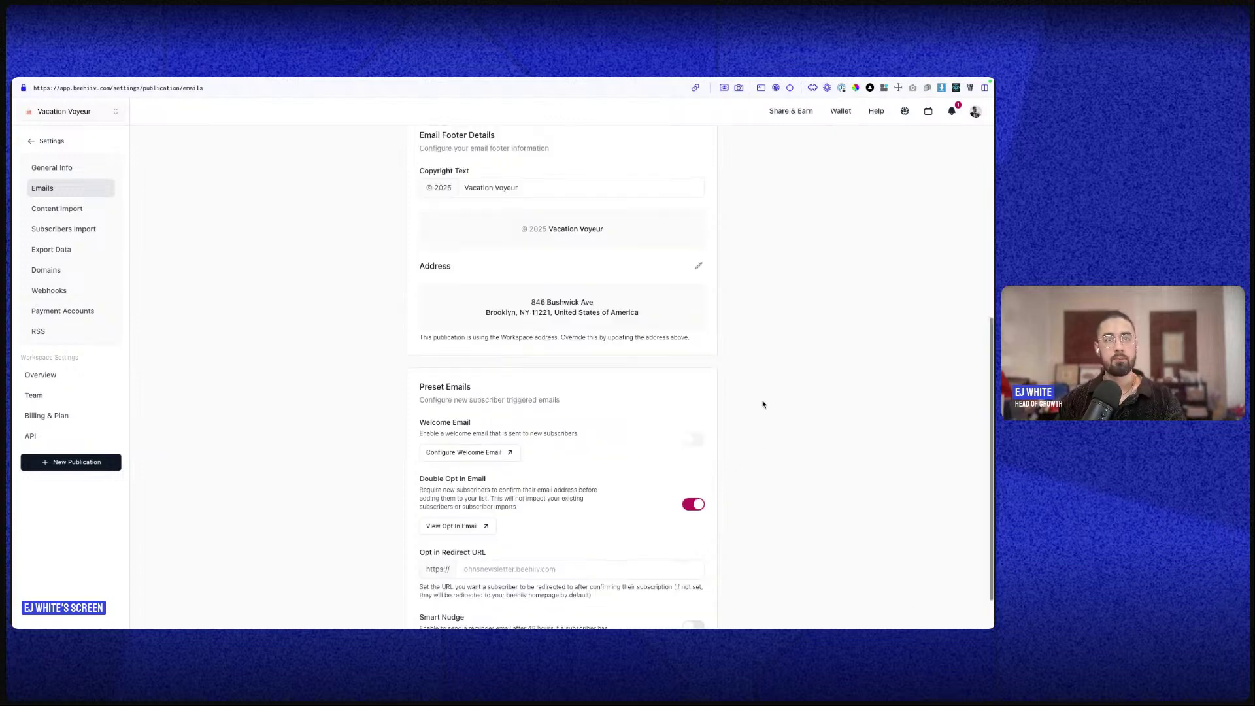
{"action": "scroll", "coordinate": [763, 407], "scroll_direction": "down", "scroll_amount": 3}
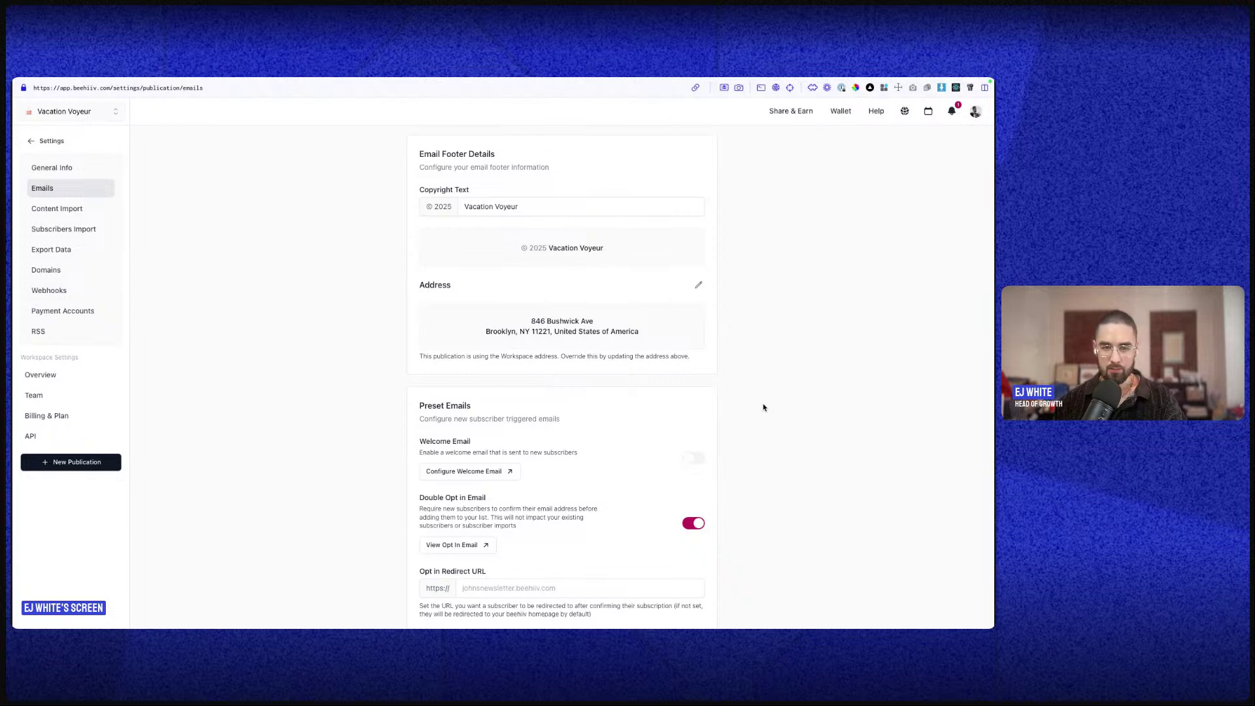
{"action": "scroll", "coordinate": [773, 411], "scroll_direction": "down", "scroll_amount": 1}
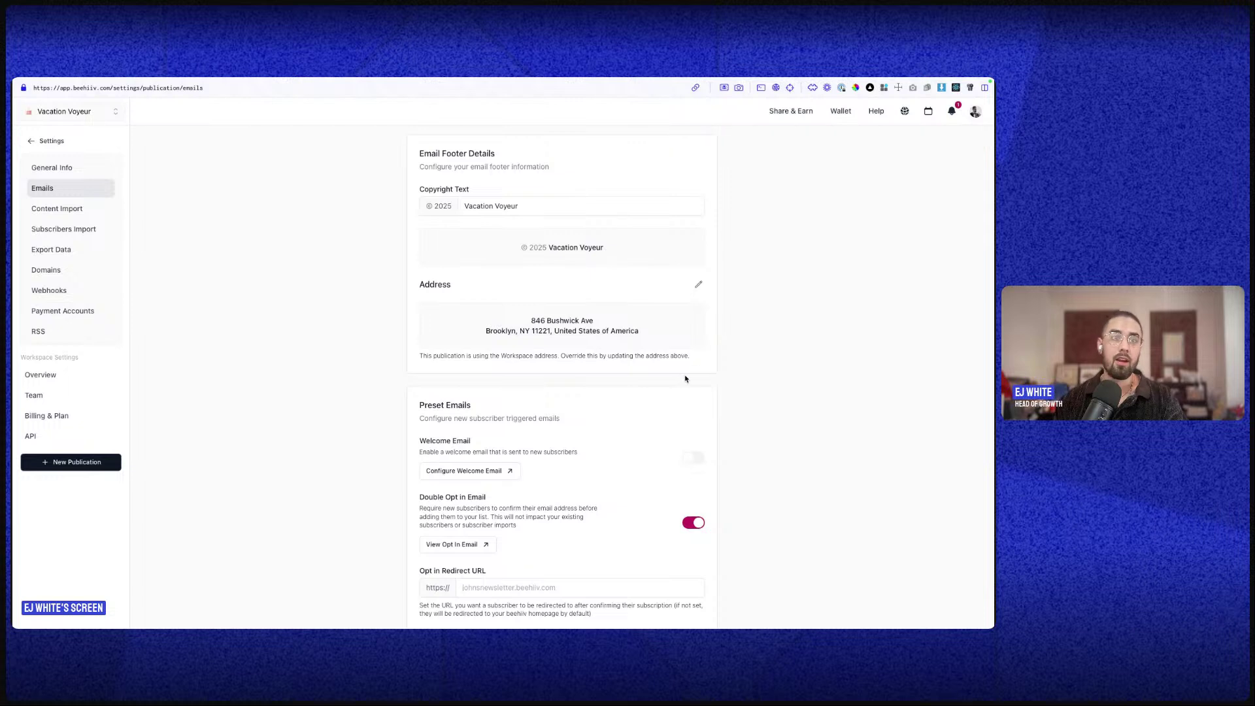
{"action": "scroll", "coordinate": [683, 378], "scroll_direction": "down", "scroll_amount": 1}
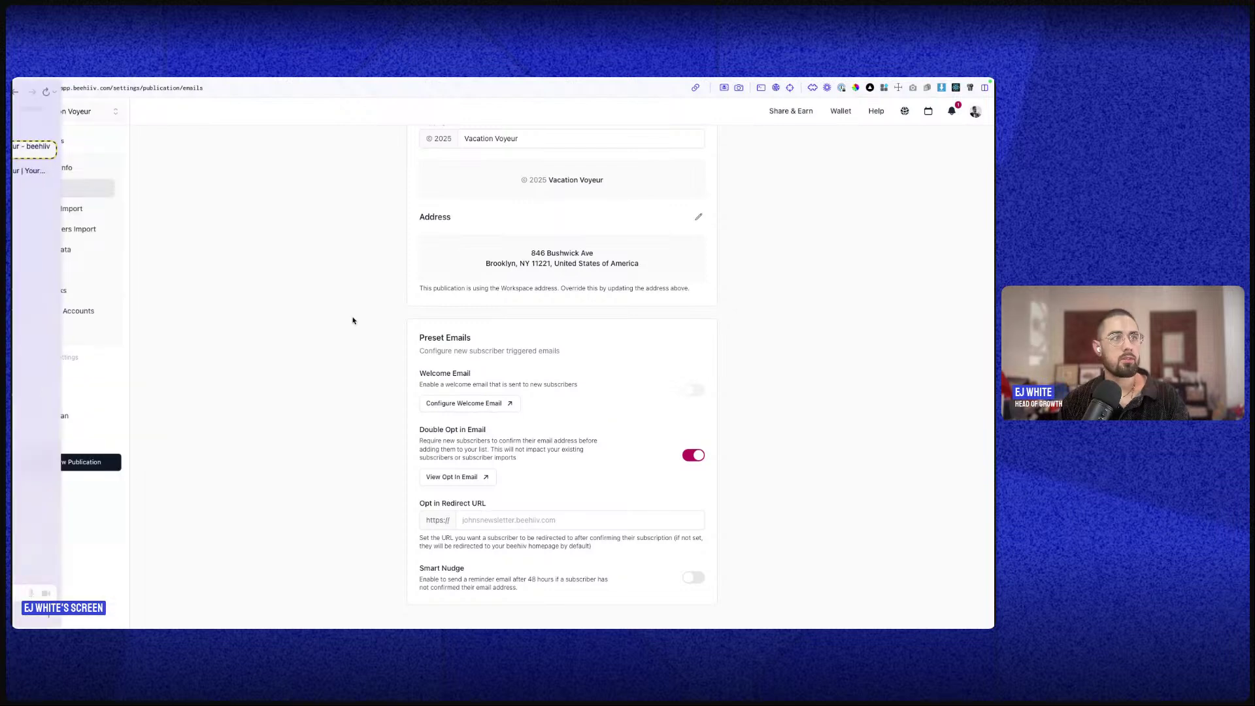
{"action": "scroll", "coordinate": [479, 340], "scroll_direction": "up", "scroll_amount": 1}
{"action": "scroll", "coordinate": [478, 342], "scroll_direction": "down", "scroll_amount": 1}
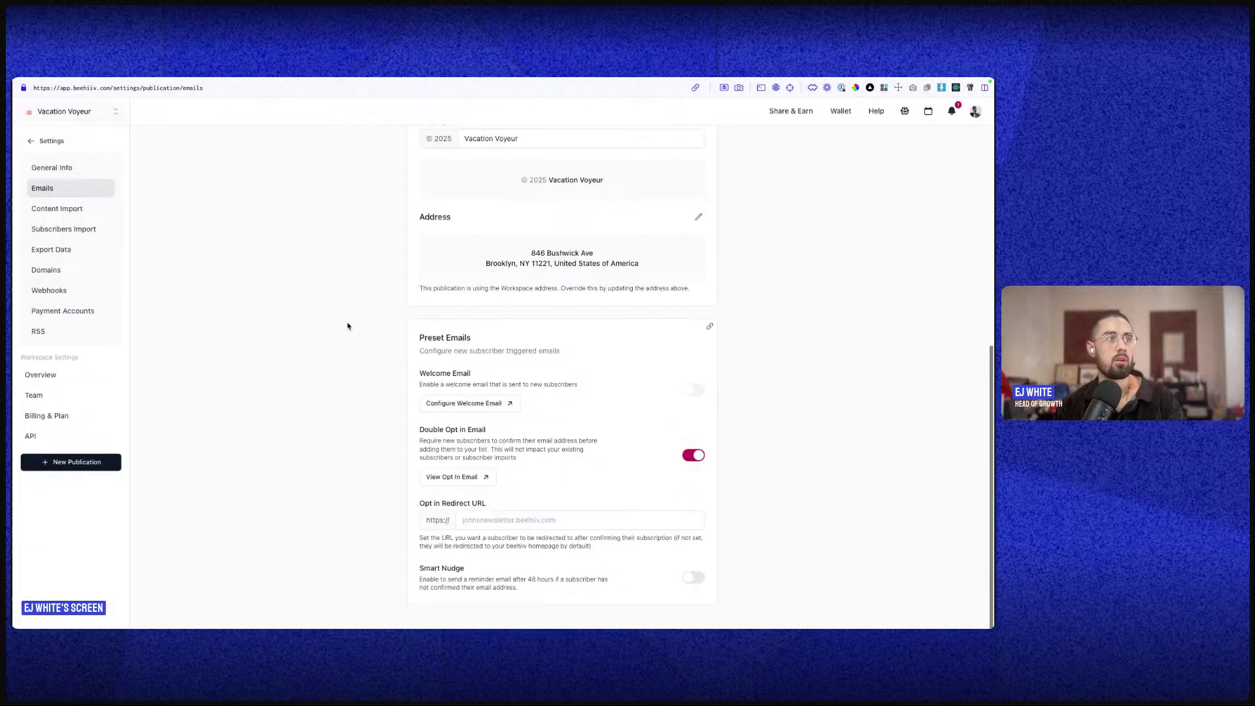
{"action": "left_click", "coordinate": [71, 210]}
- Review the Import from sources without importing, then open Subscribers Import (3/100,000 subscribers)
{"action": "left_click", "coordinate": [446, 218]}
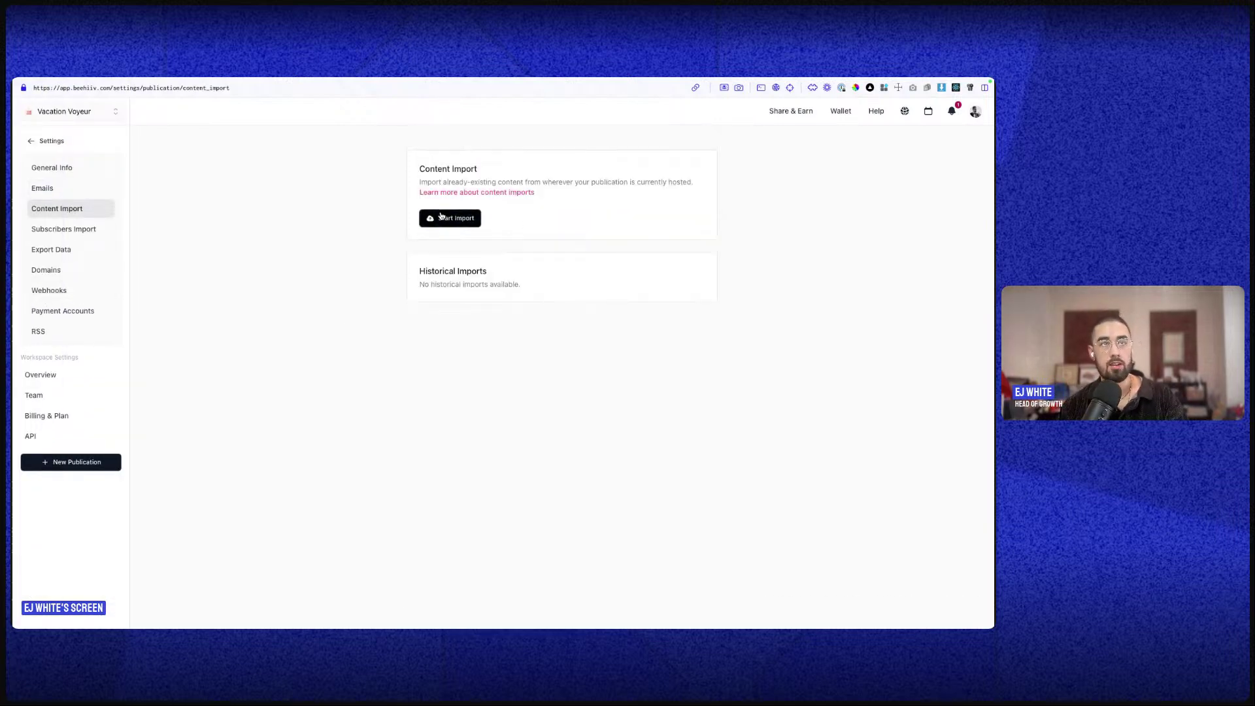
{"action": "left_click", "coordinate": [408, 290]}
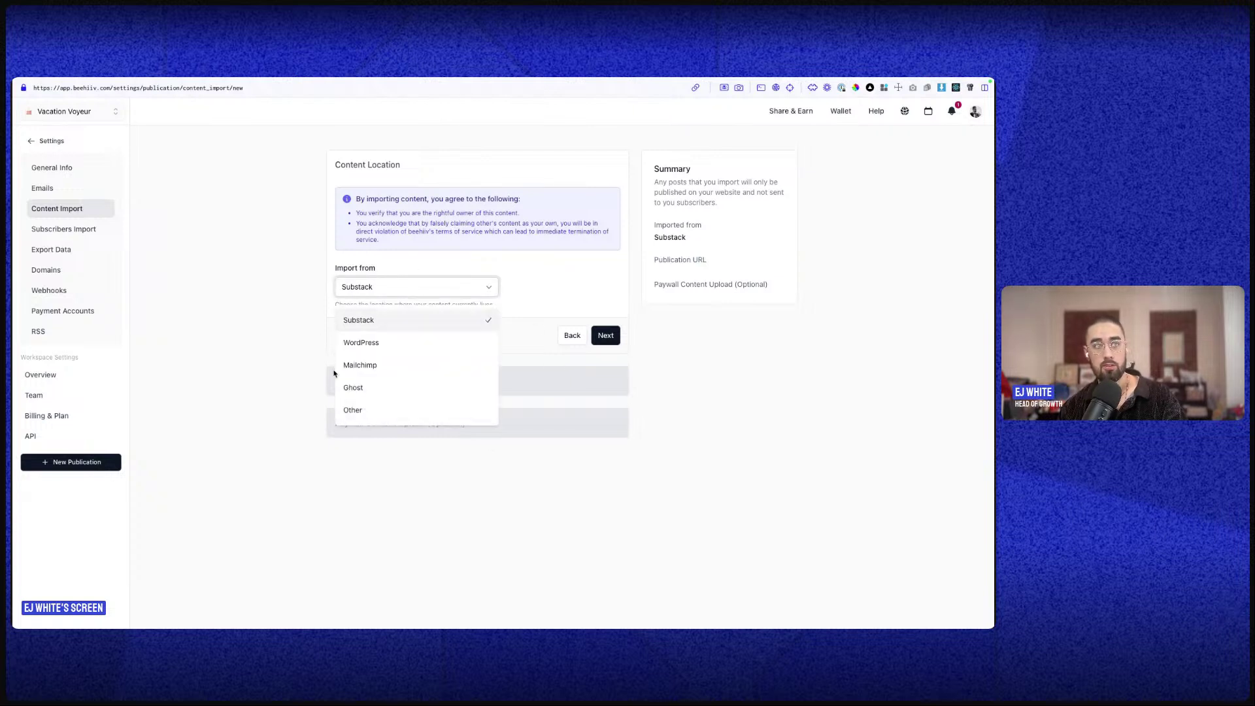
{"action": "left_click", "coordinate": [442, 471]}
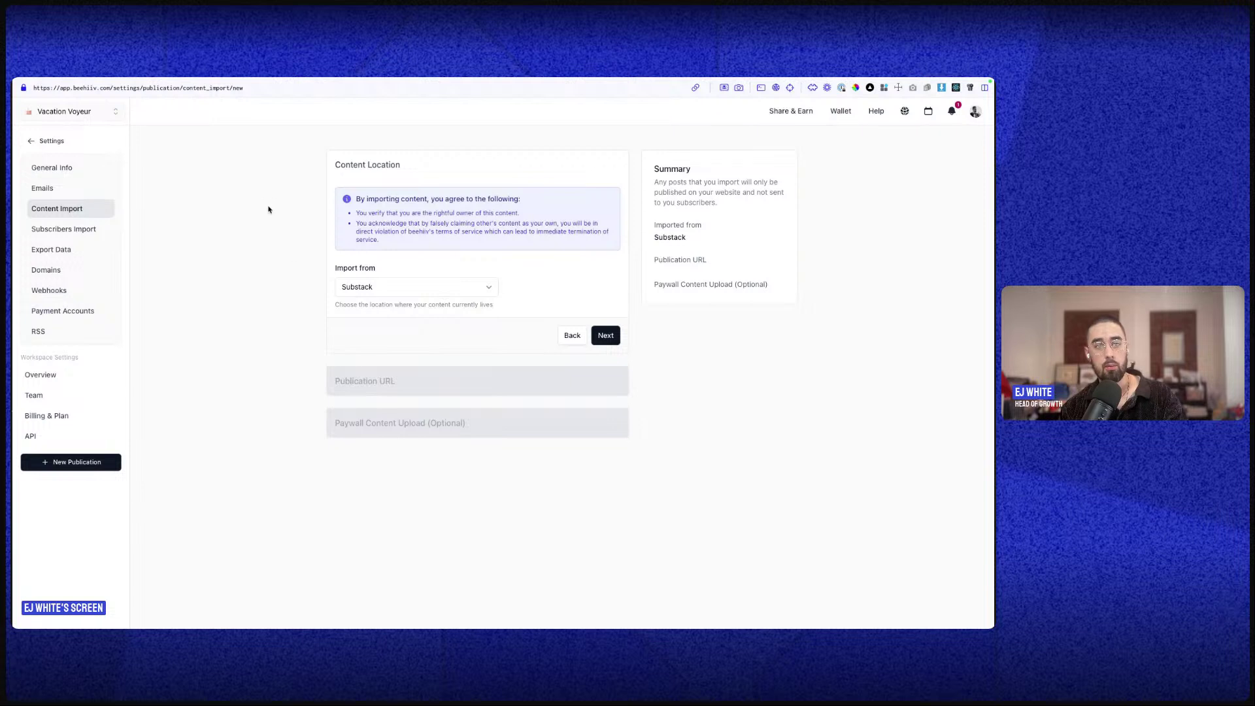
{"action": "left_click", "coordinate": [389, 294]}
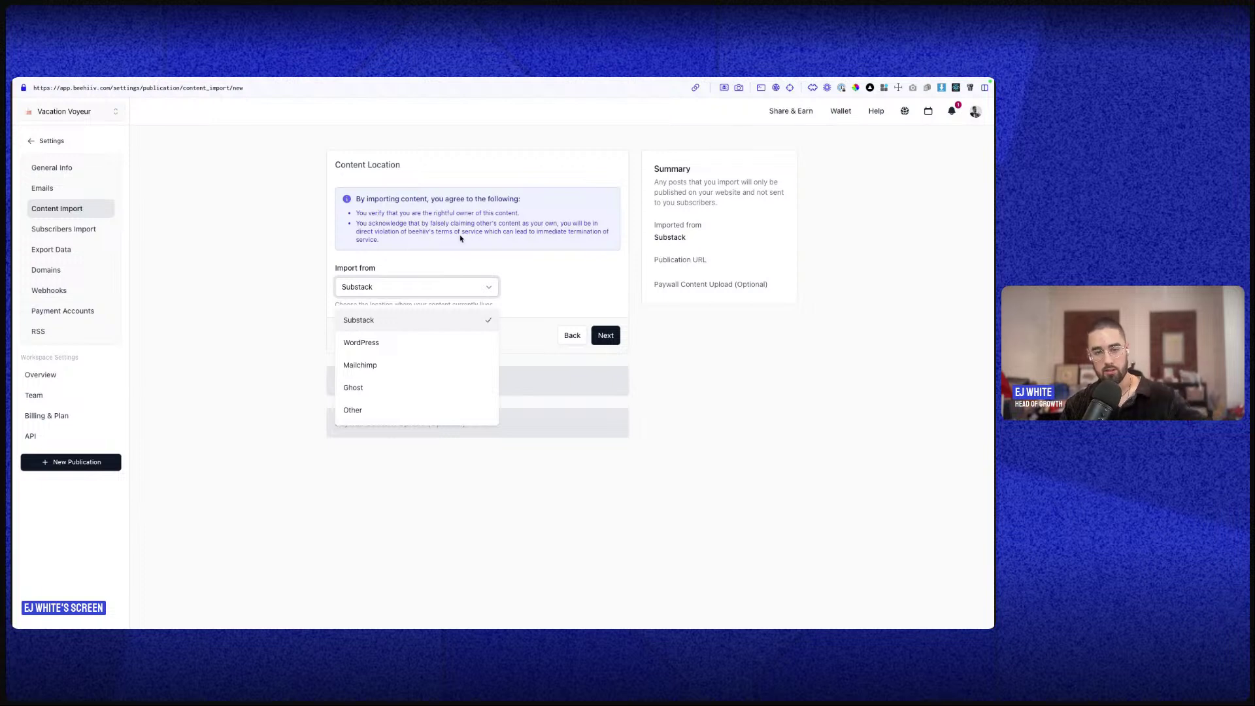
{"action": "left_click", "coordinate": [275, 232]}
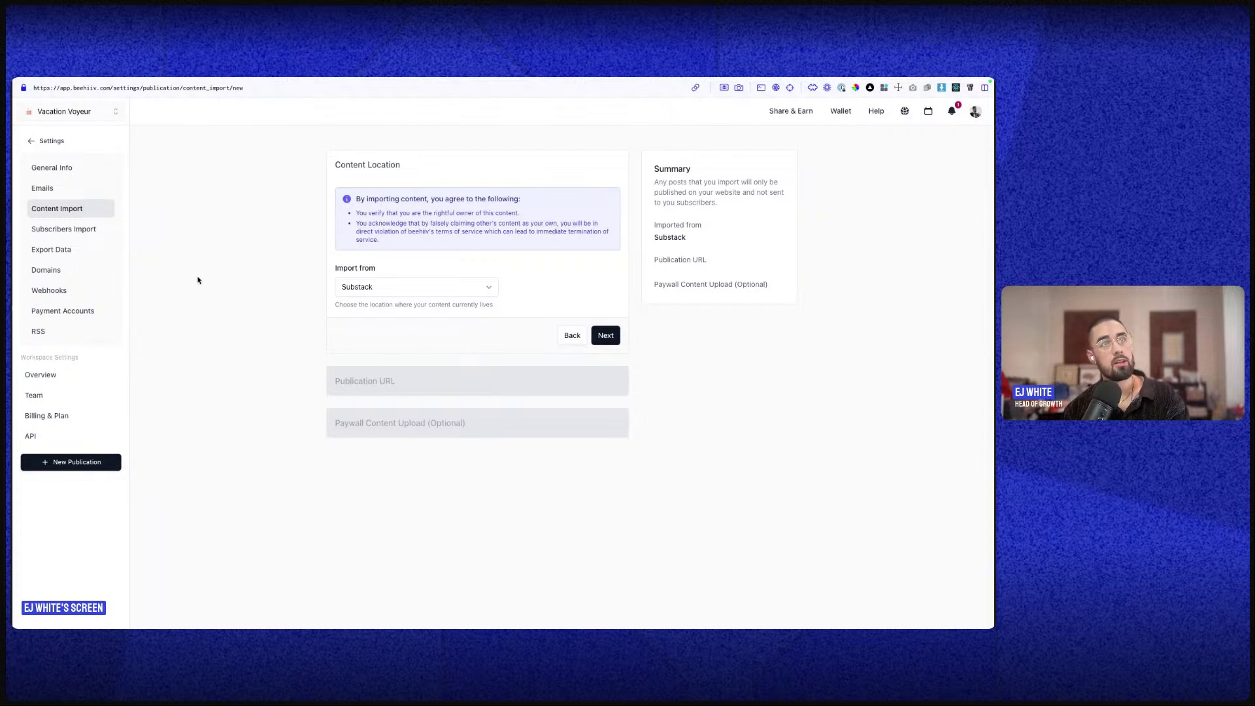
{"action": "left_click", "coordinate": [84, 236]}
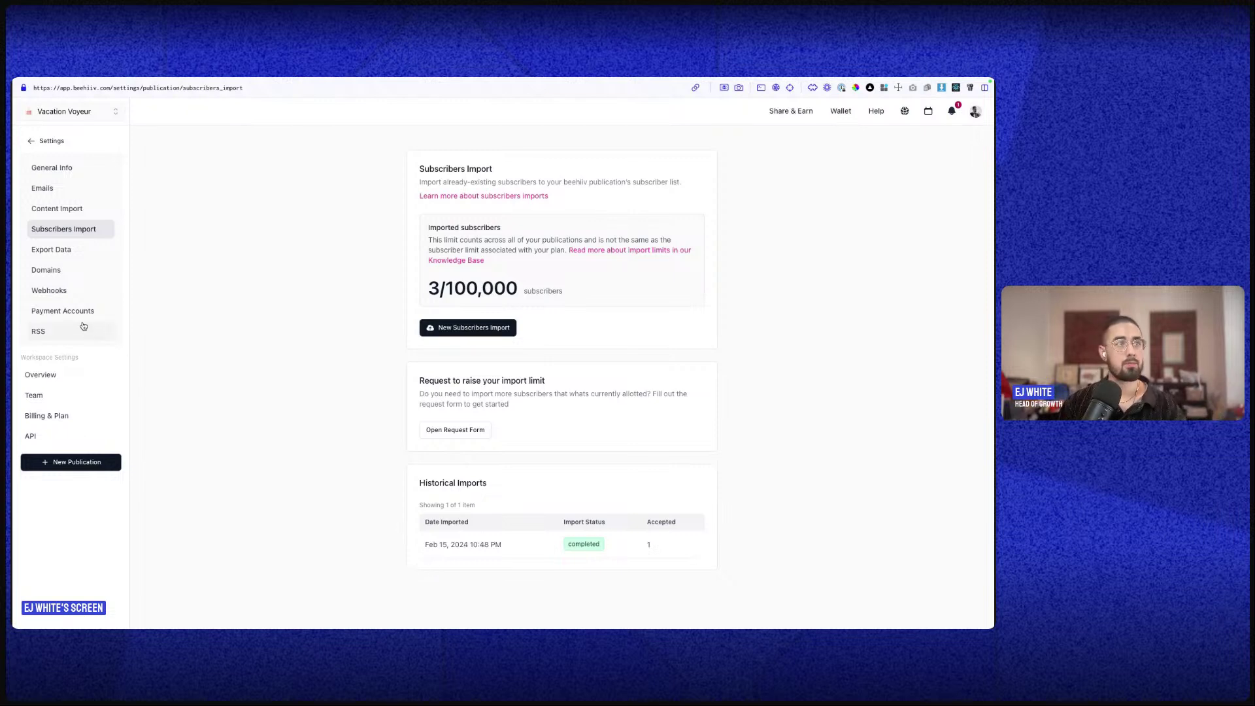
- Open the Export Data settings, then return to the beehiiv browser window
{"action": "left_click", "coordinate": [105, 252]}
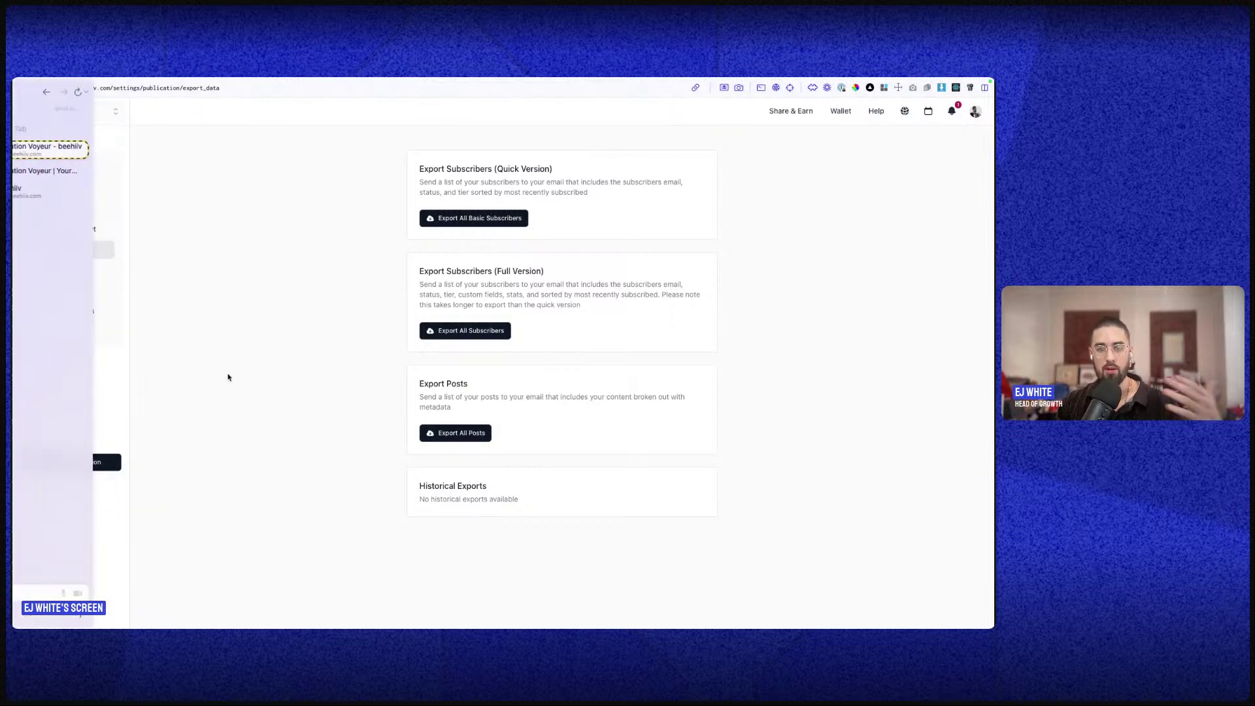
{"action": "mouse_move", "coordinate": [13, 78]}
{"action": "left_click", "coordinate": [541, 122]}
- Open the Domains settings and select the vacationvoyeur.com web domain value
{"action": "left_click", "coordinate": [48, 272]}
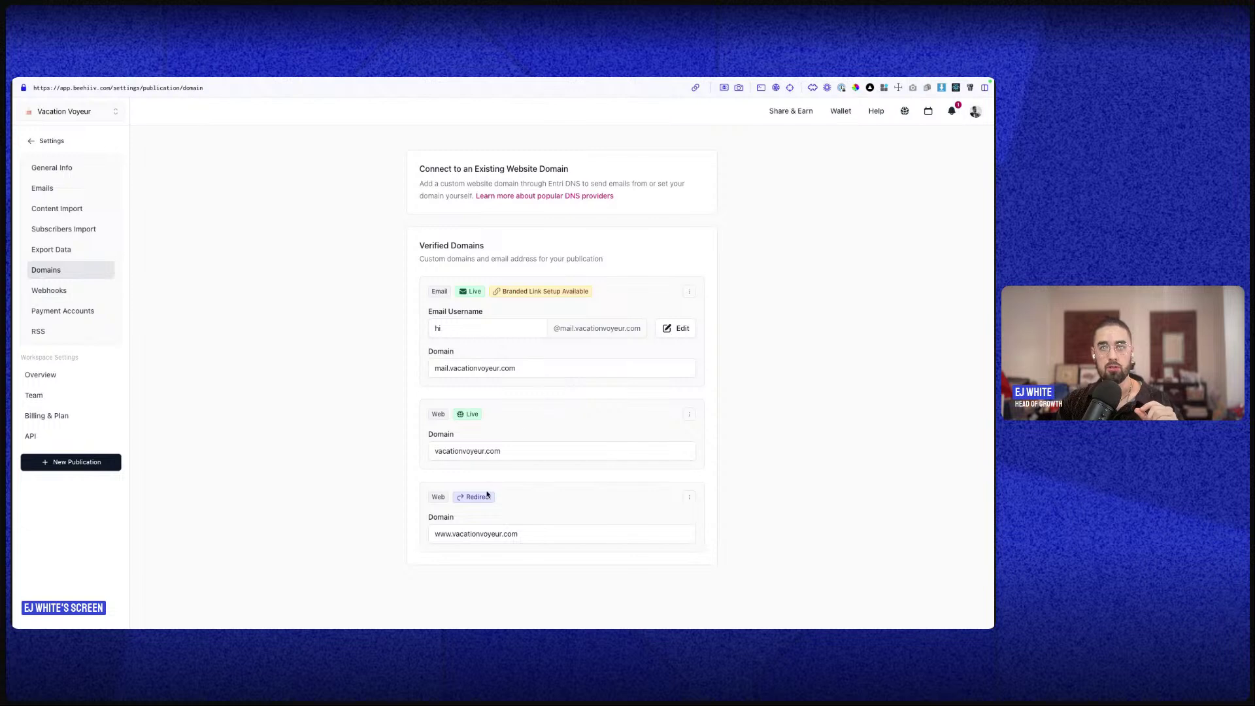
{"action": "triple_click", "coordinate": [464, 451]}
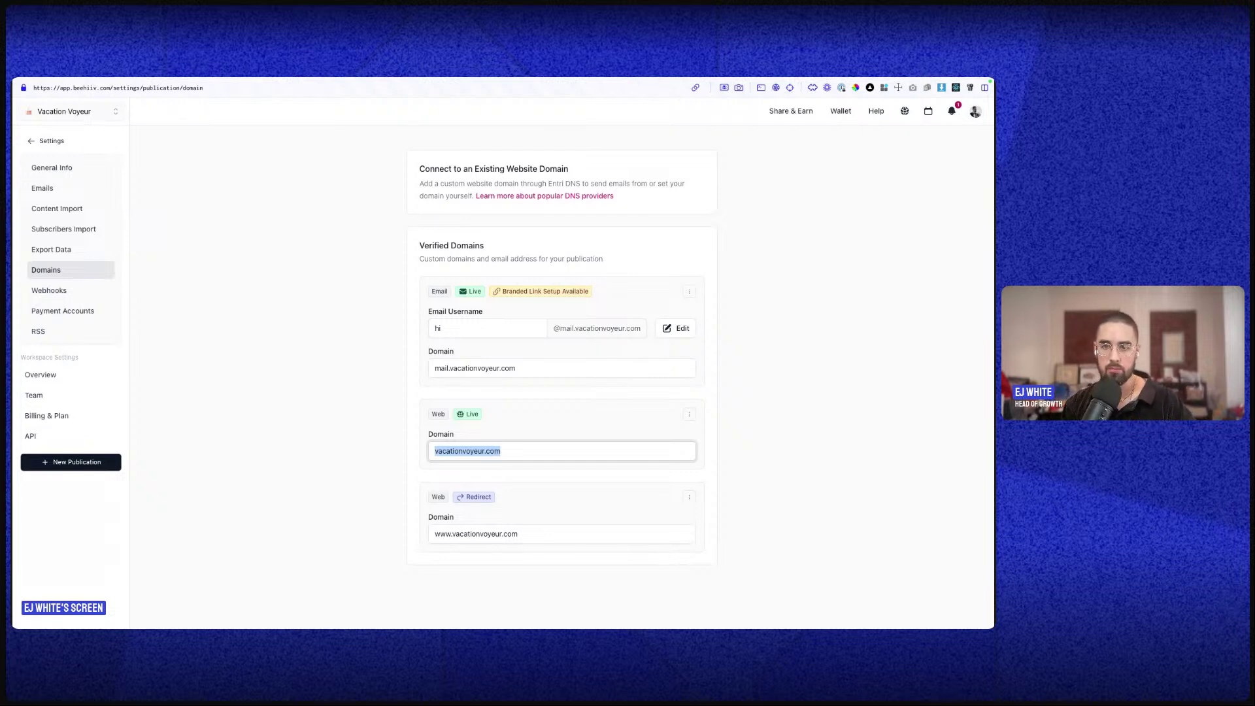
- View the webhook firing on user subscribe, then open the Payment Accounts settings
{"action": "left_click", "coordinate": [74, 292]}
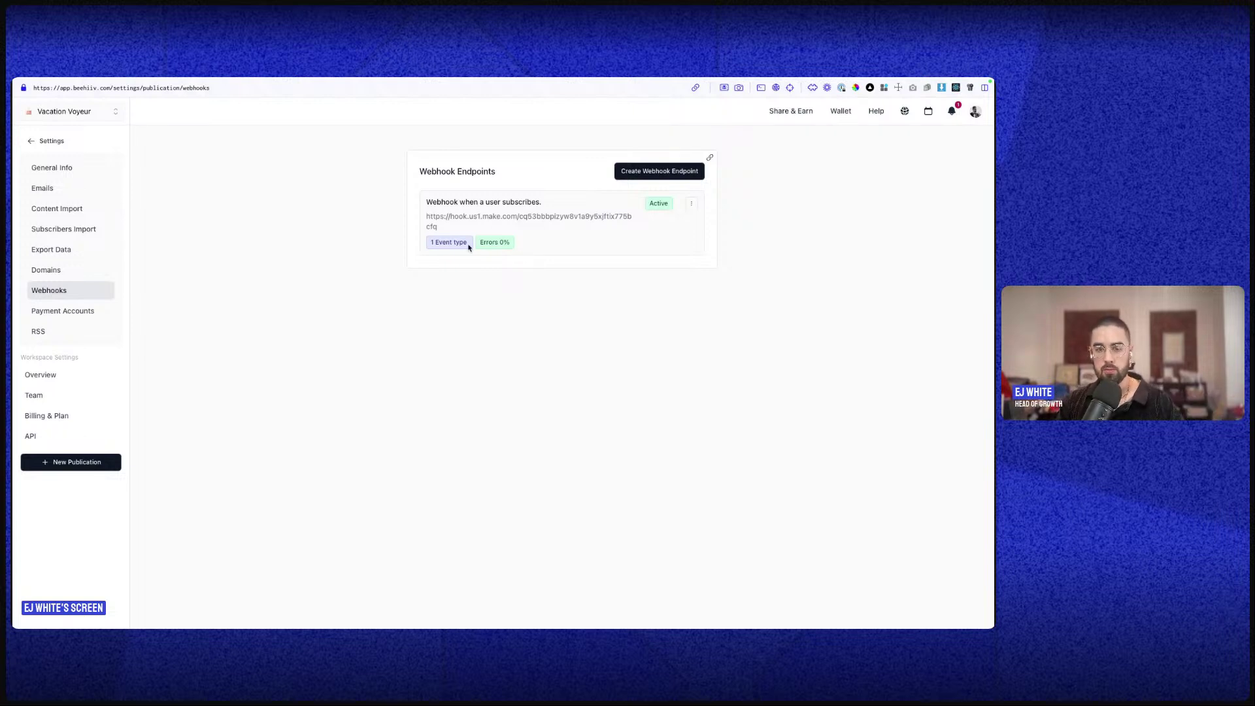
{"action": "mouse_move", "coordinate": [468, 248]}
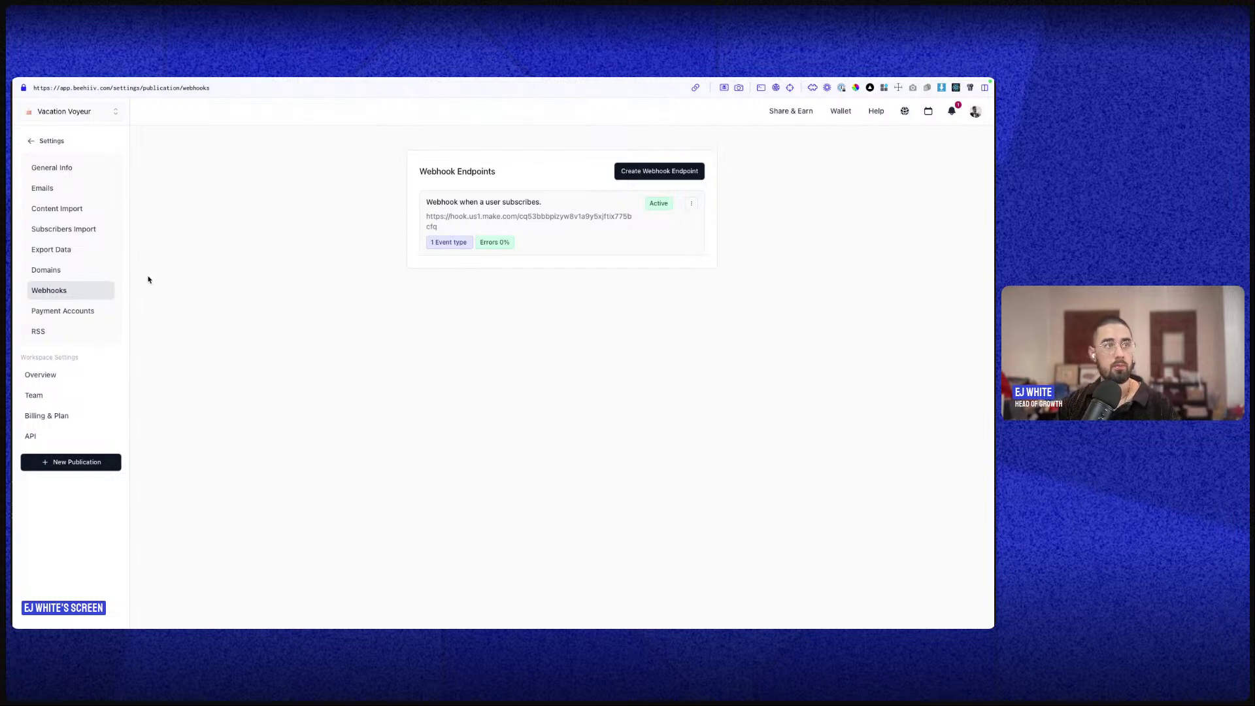
{"action": "left_click", "coordinate": [93, 310]}
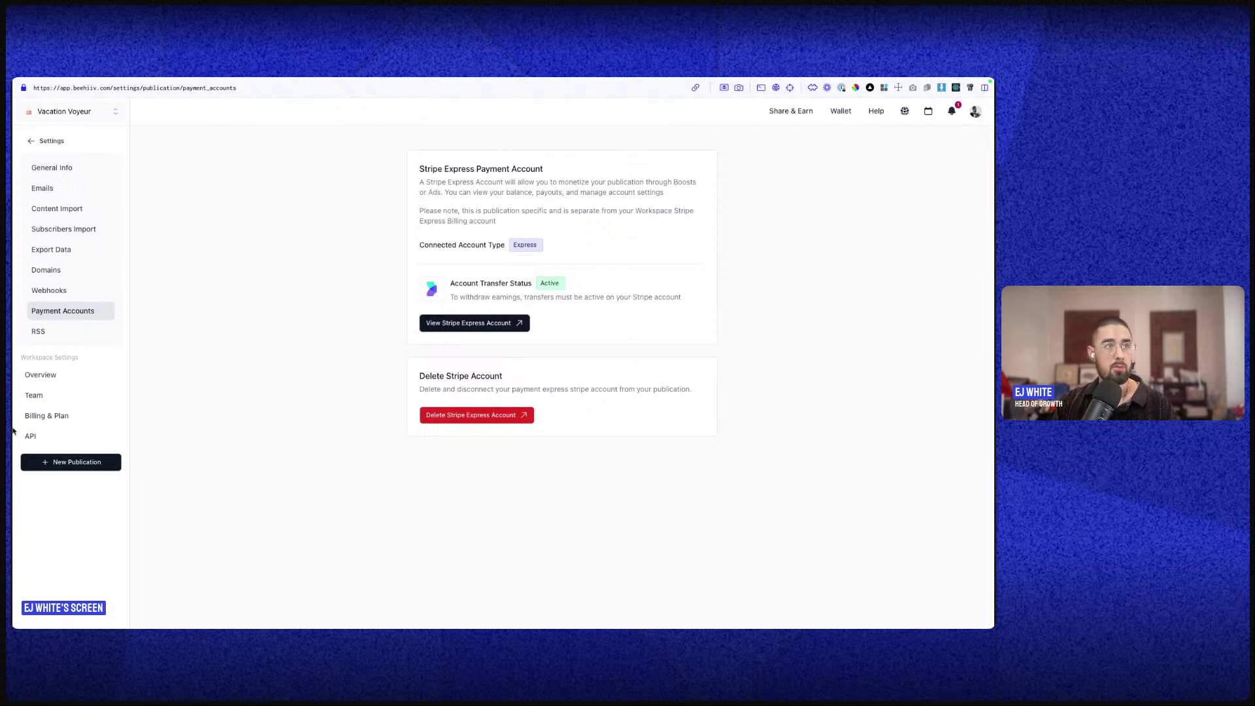
- Open the RSS settings showing the feed URL and RSS Ingestion option
{"action": "left_click", "coordinate": [40, 343]}
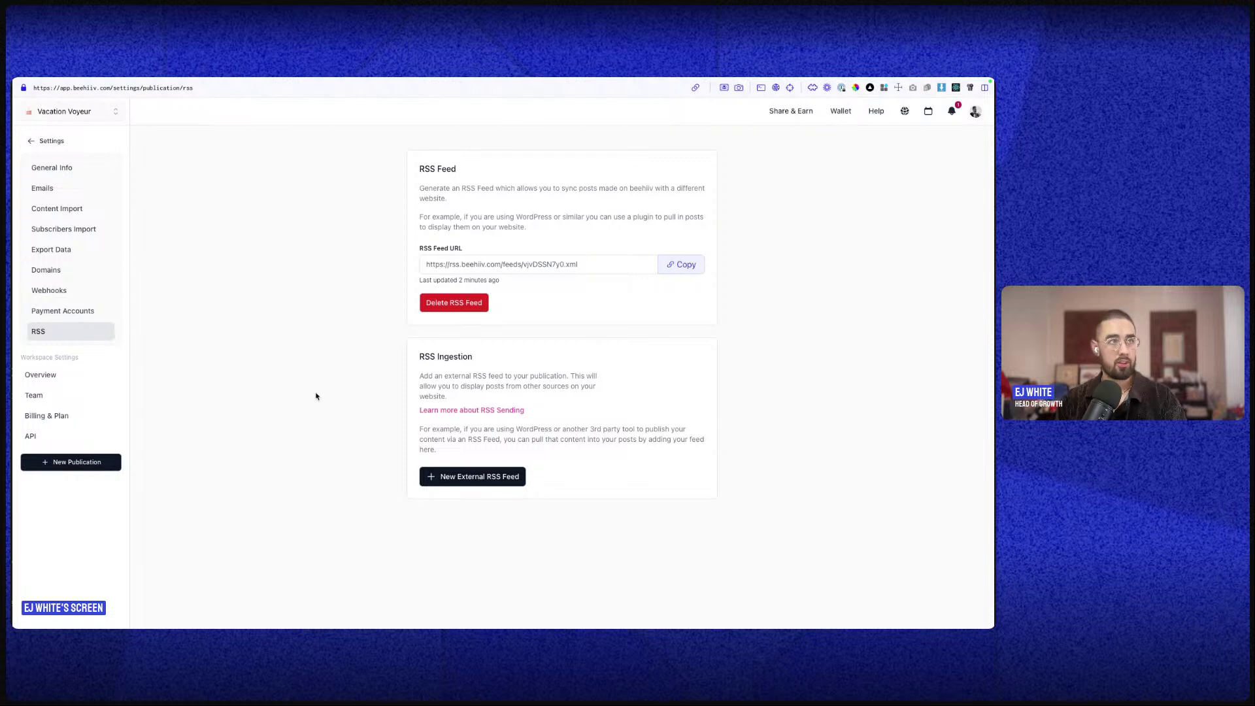
- Return to the dashboard, expand and collapse Audience, then expand the Design section
{"action": "left_click", "coordinate": [44, 140]}
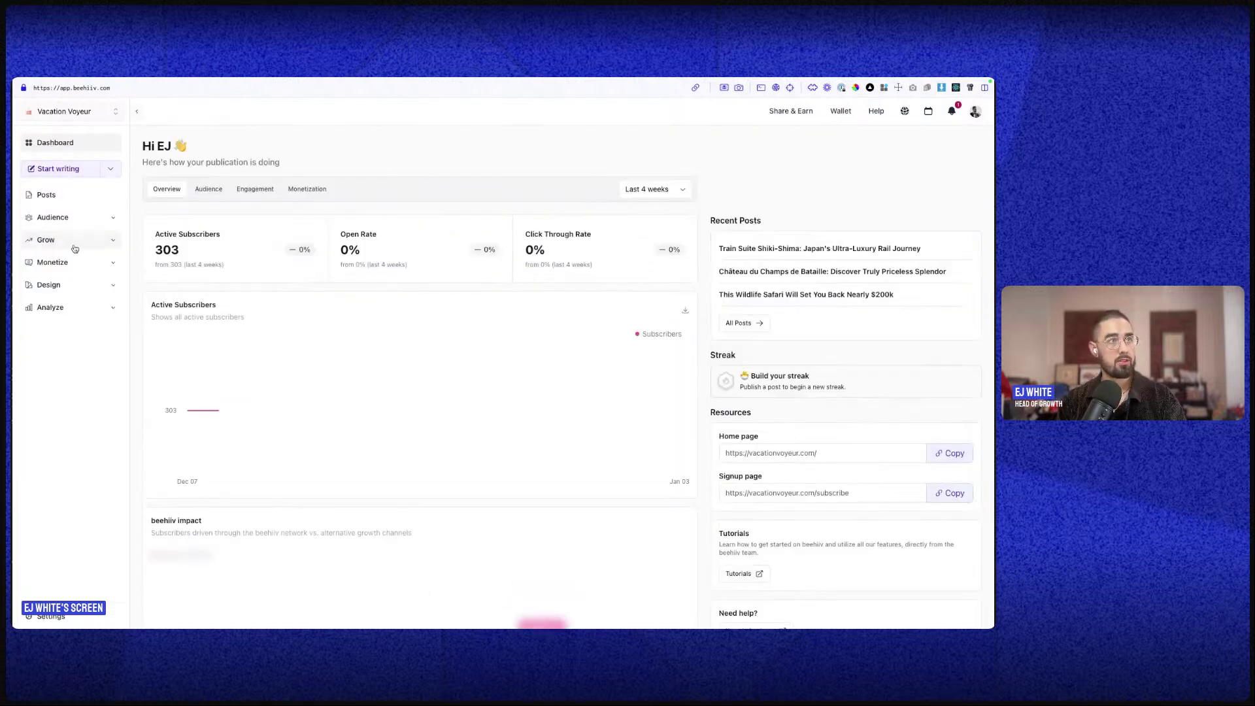
{"action": "left_click", "coordinate": [78, 220]}
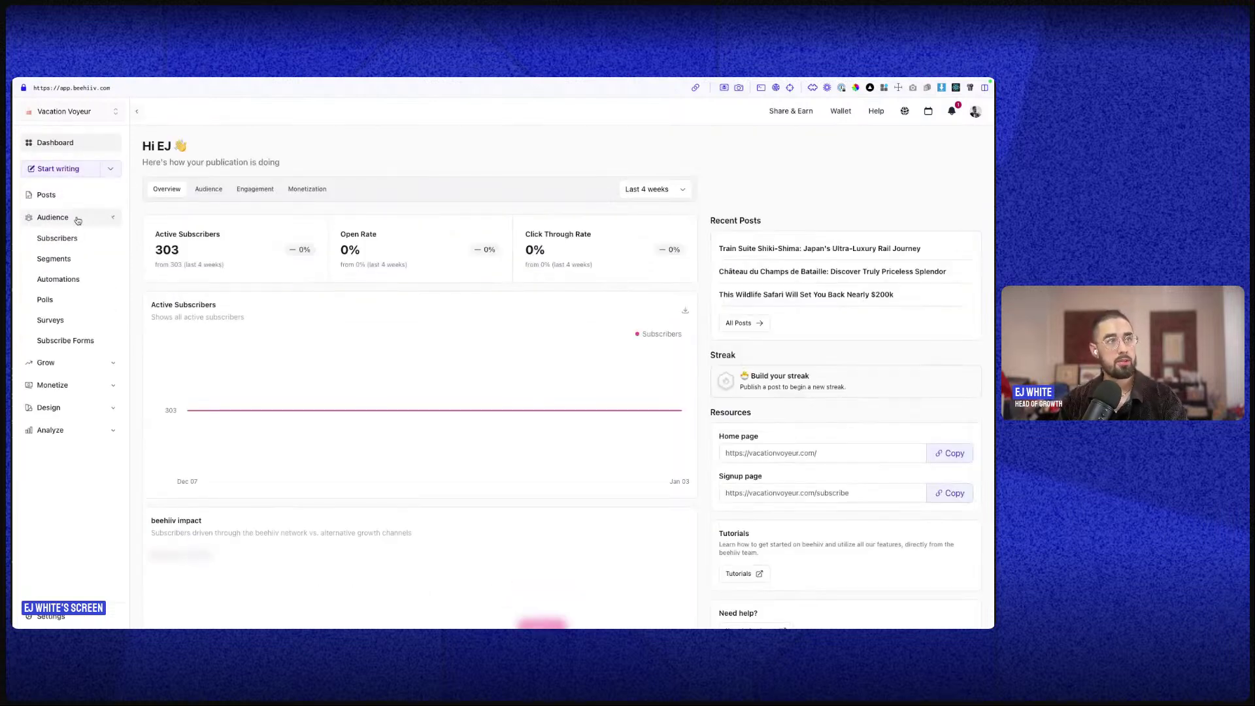
{"action": "left_click", "coordinate": [50, 220]}
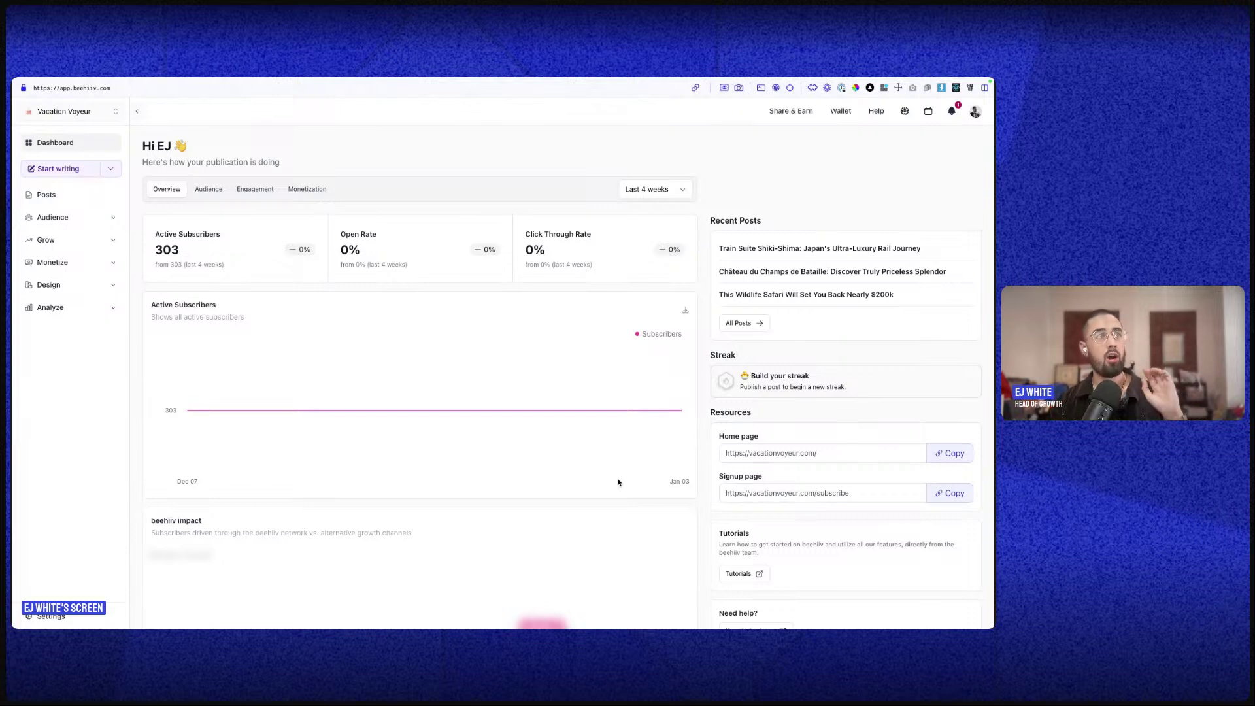
{"action": "left_click", "coordinate": [48, 286]}
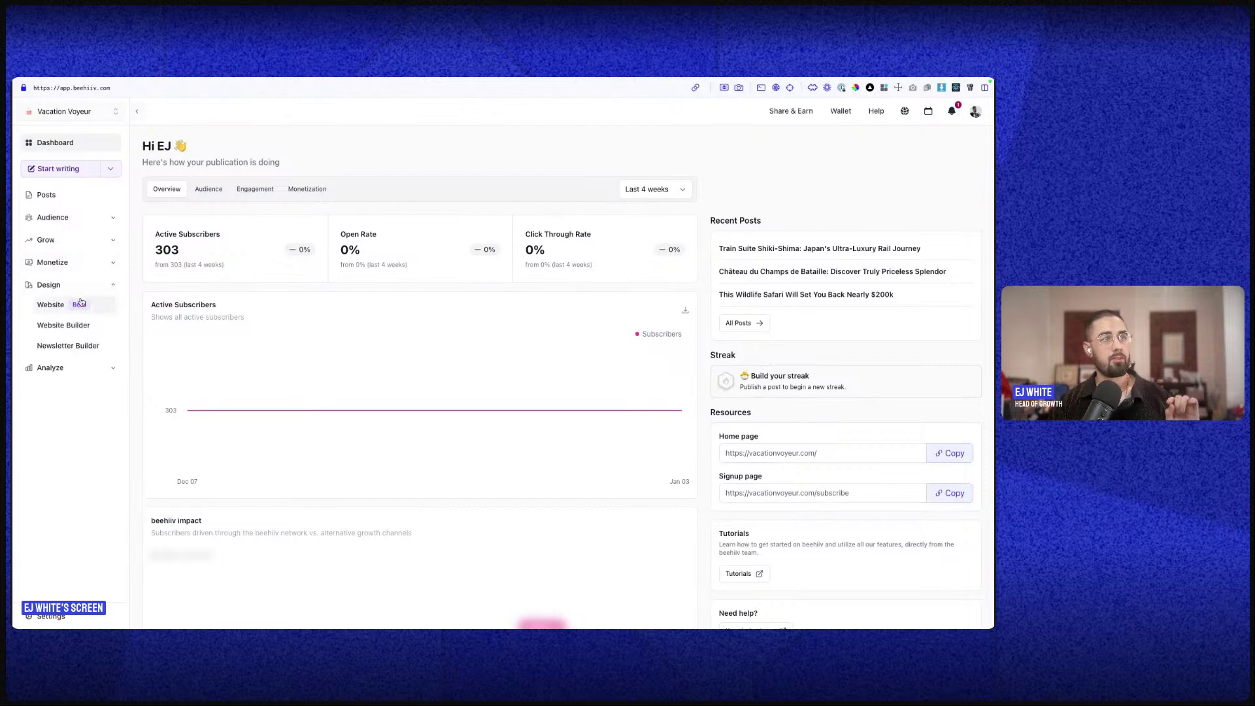
{"action": "left_click", "coordinate": [85, 353]}
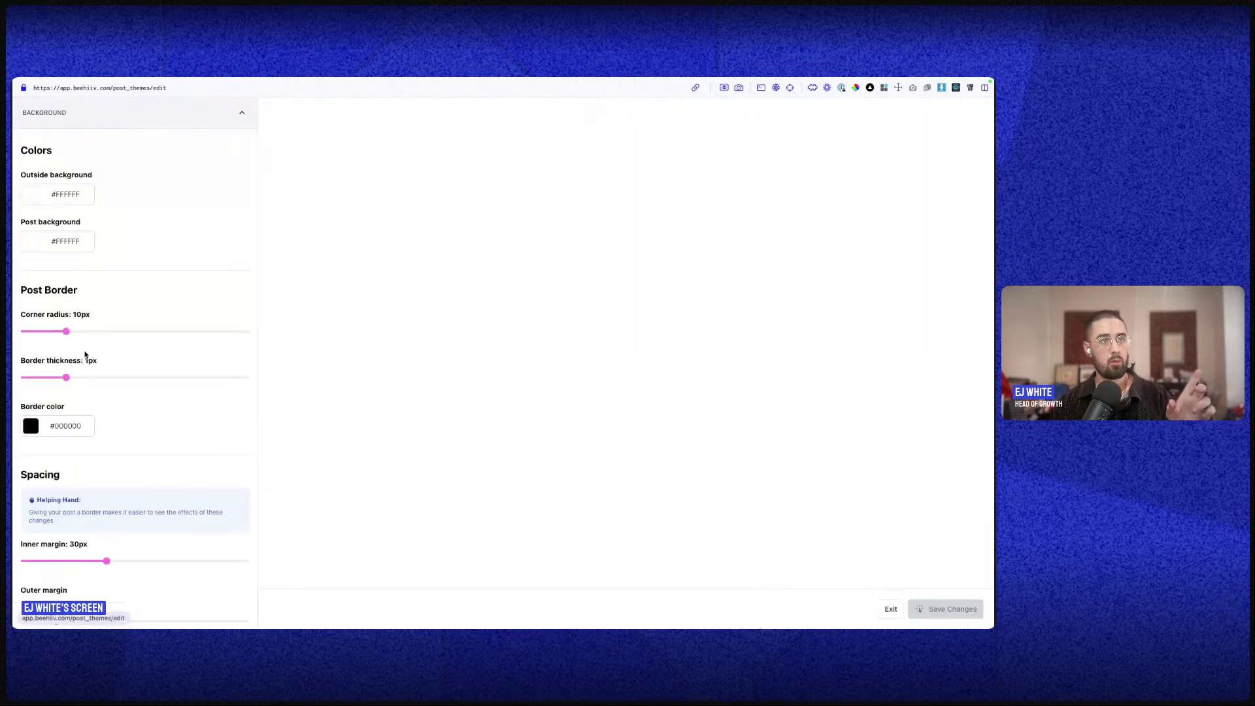
{"action": "scroll", "coordinate": [600, 351], "scroll_direction": "down", "scroll_amount": 3}
{"action": "scroll", "coordinate": [600, 351], "scroll_direction": "up", "scroll_amount": 3}
{"action": "left_click", "coordinate": [236, 119]}
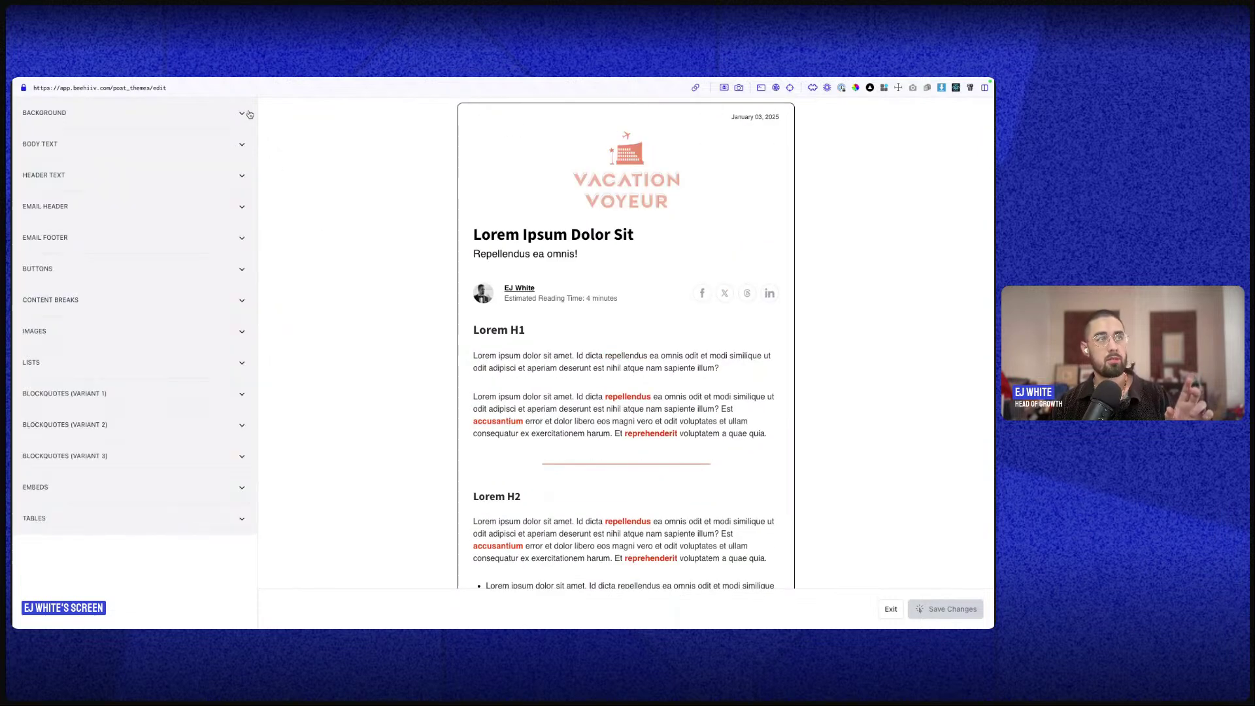
{"action": "scroll", "coordinate": [547, 189], "scroll_direction": "down", "scroll_amount": 15}
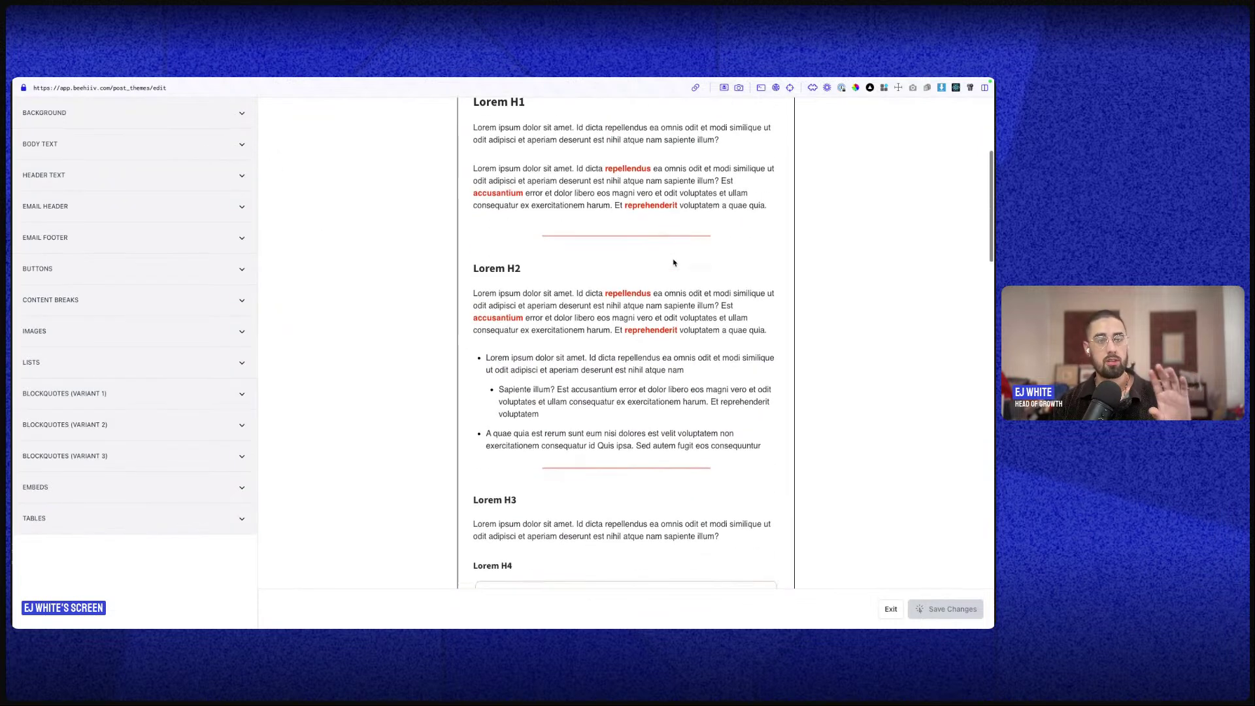
{"action": "scroll", "coordinate": [550, 278], "scroll_direction": "down", "scroll_amount": 12}
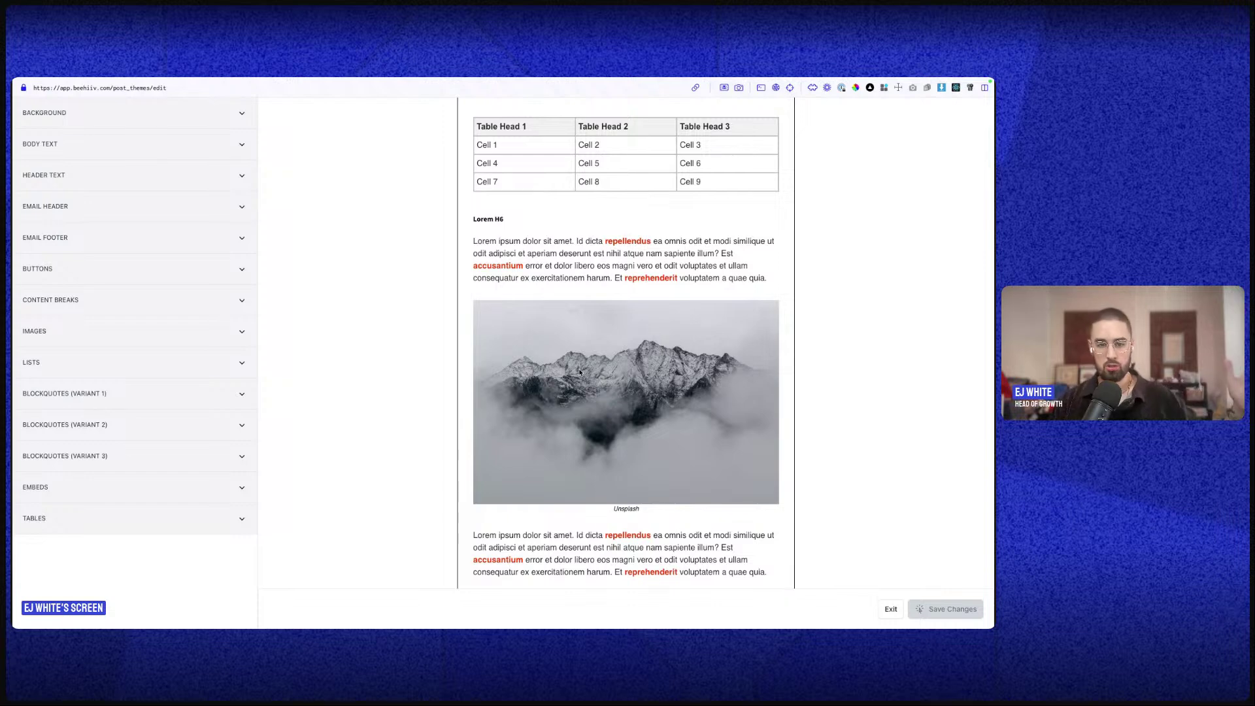
{"action": "scroll", "coordinate": [581, 374], "scroll_direction": "down", "scroll_amount": 2}
{"action": "scroll", "coordinate": [581, 374], "scroll_direction": "up", "scroll_amount": 15}
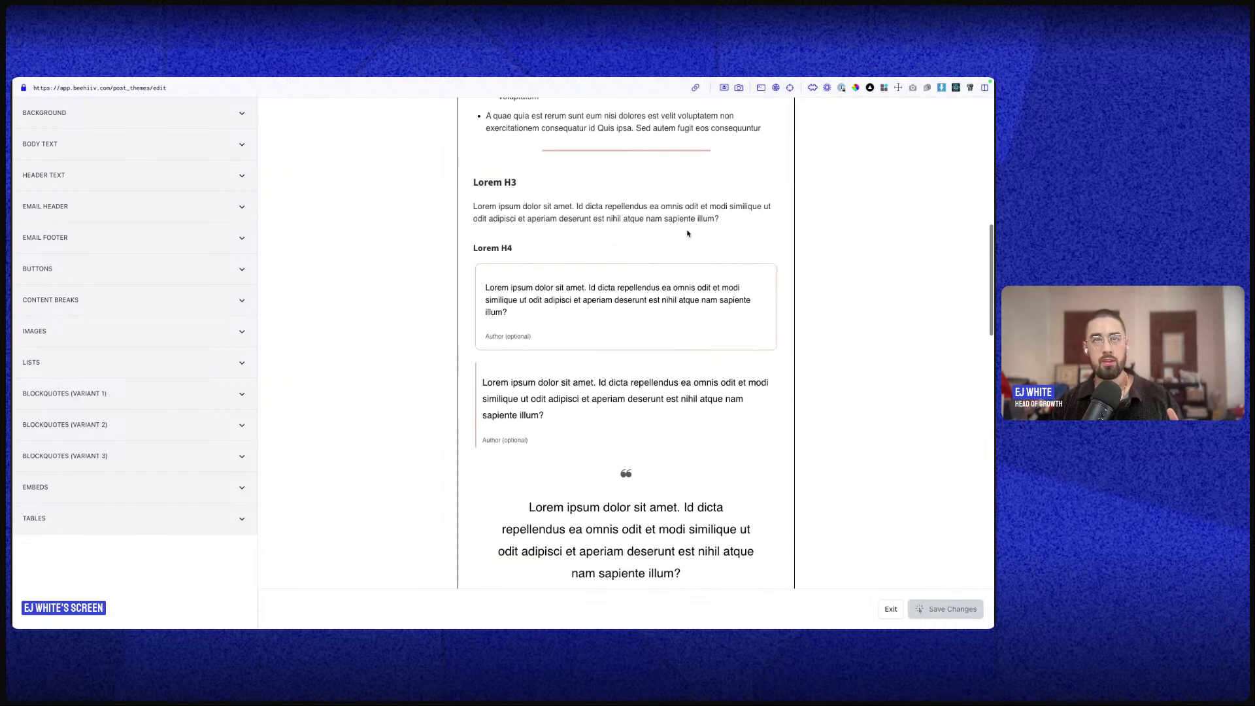
{"action": "scroll", "coordinate": [709, 333], "scroll_direction": "up", "scroll_amount": 5}
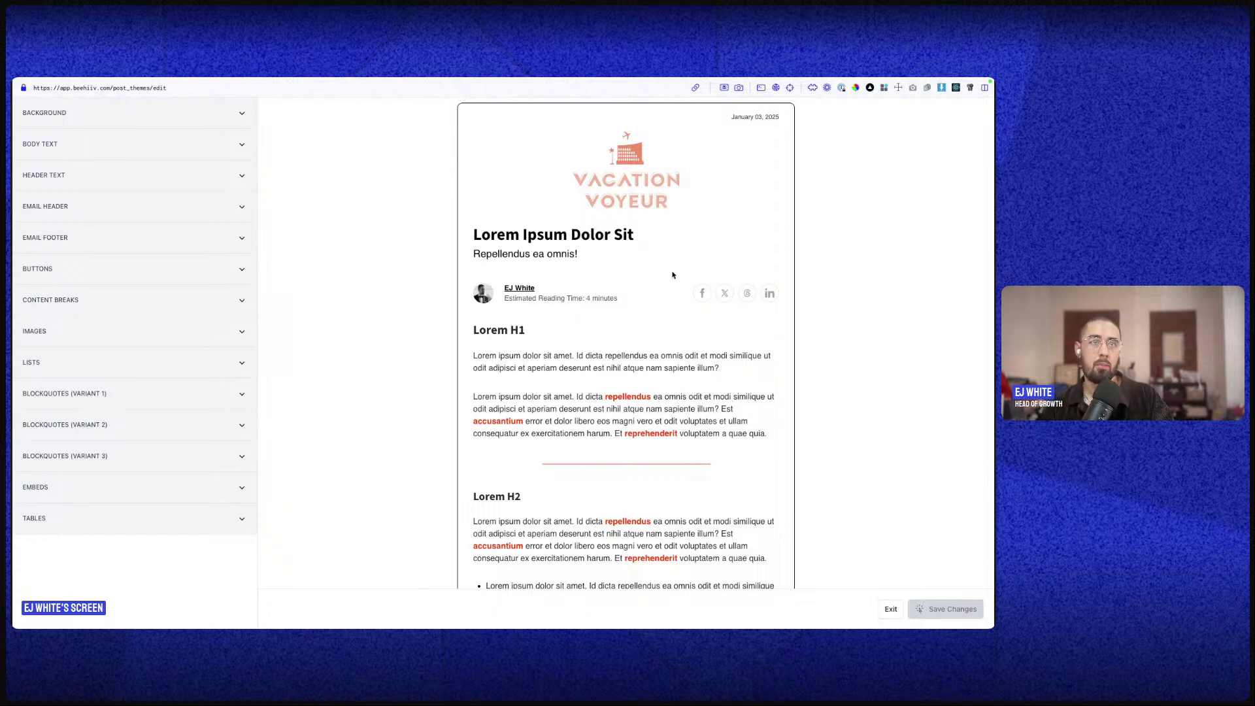
{"action": "scroll", "coordinate": [654, 294], "scroll_direction": "down", "scroll_amount": 6}
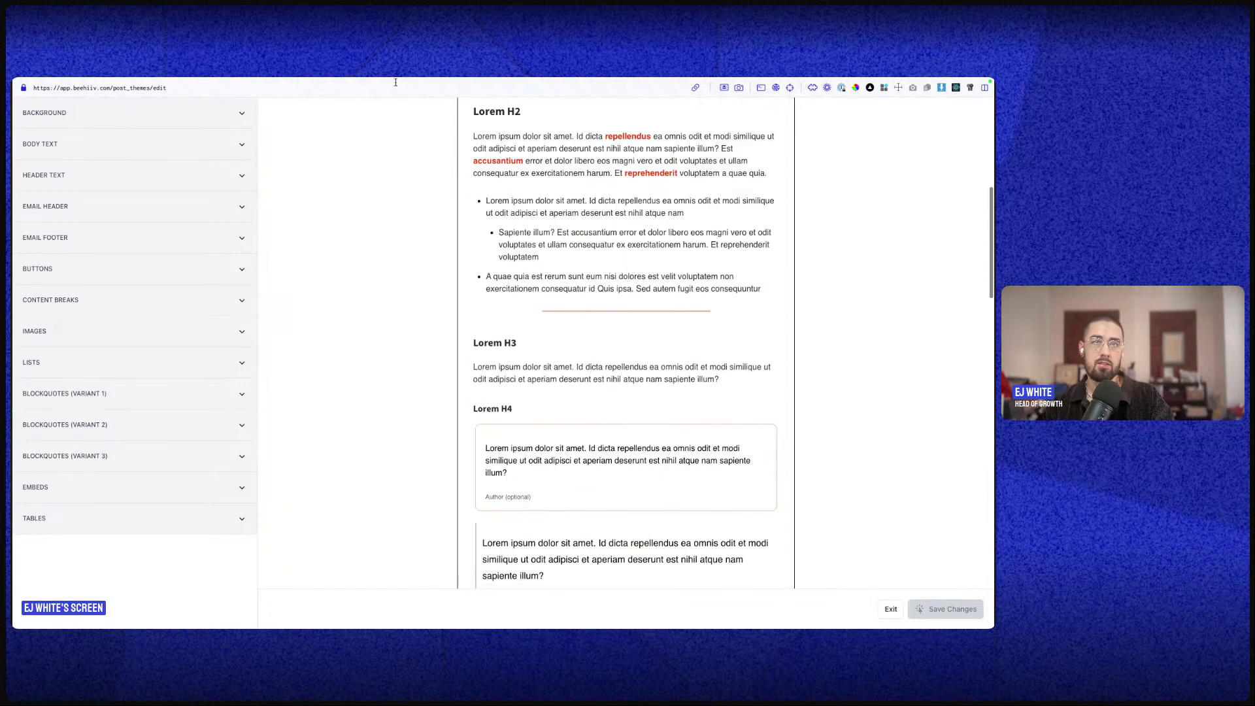
{"action": "scroll", "coordinate": [561, 392], "scroll_direction": "down", "scroll_amount": 1}
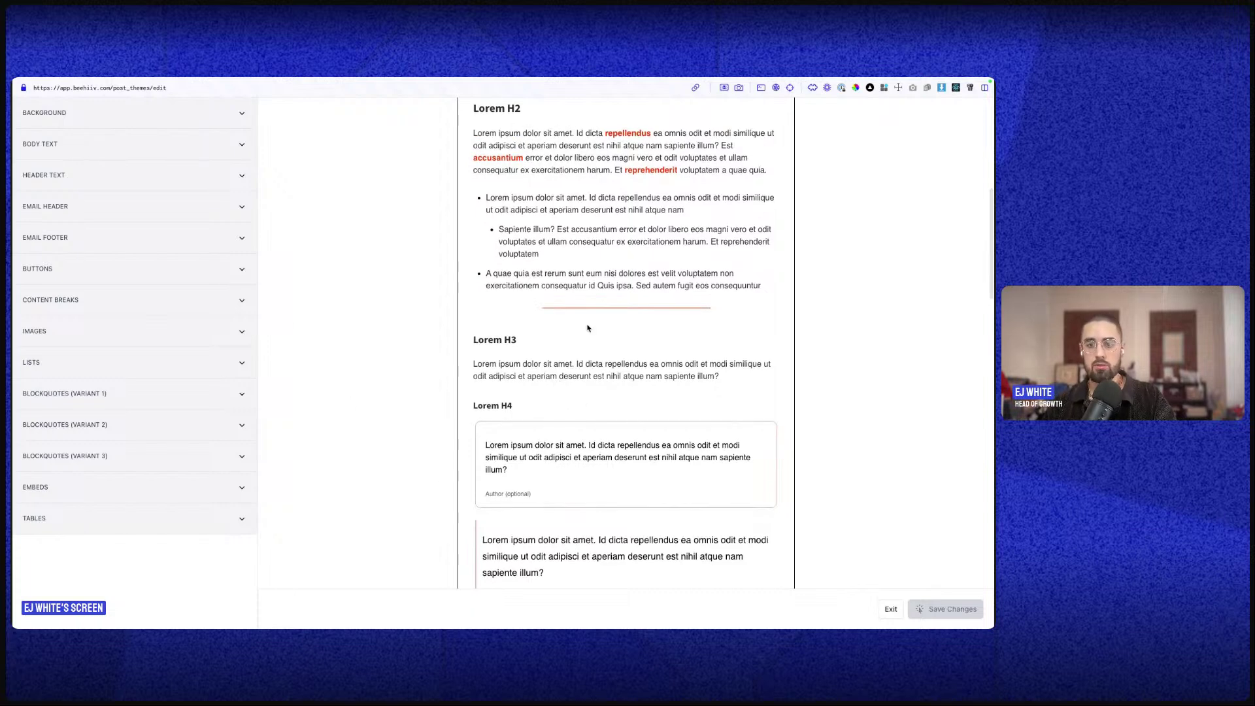
{"action": "scroll", "coordinate": [587, 328], "scroll_direction": "up", "scroll_amount": 4}
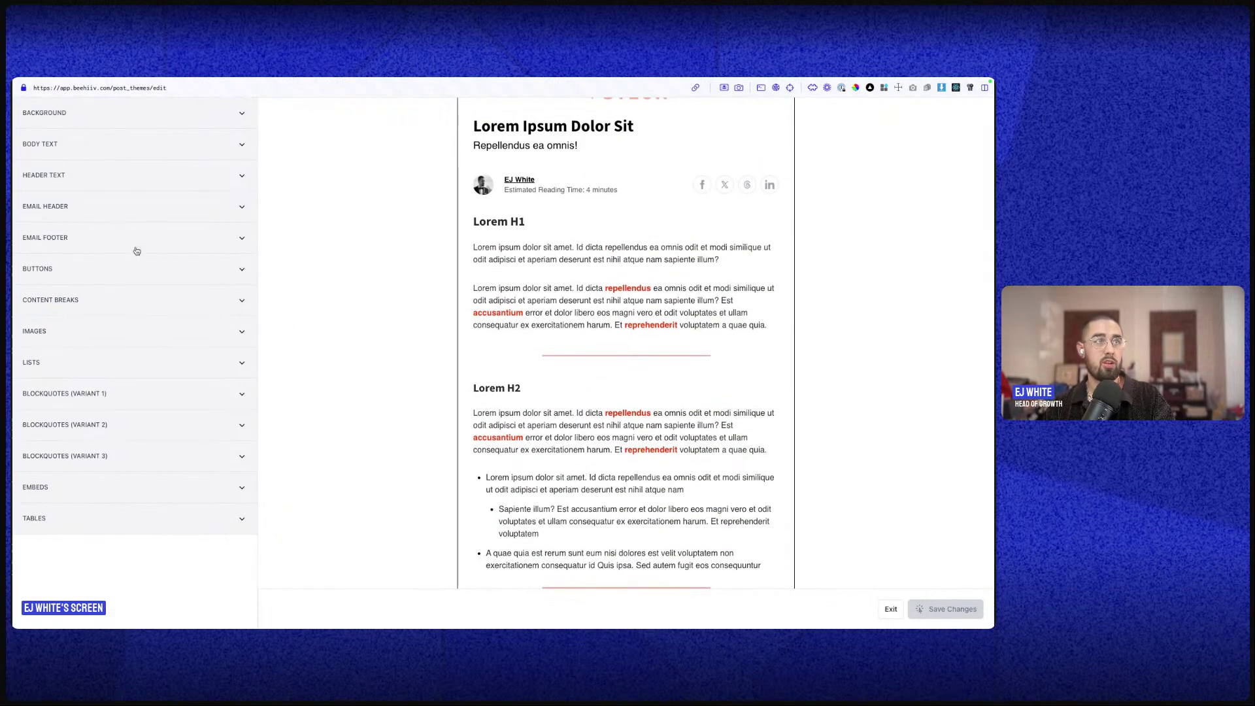
{"action": "scroll", "coordinate": [654, 348], "scroll_direction": "down", "scroll_amount": 20}
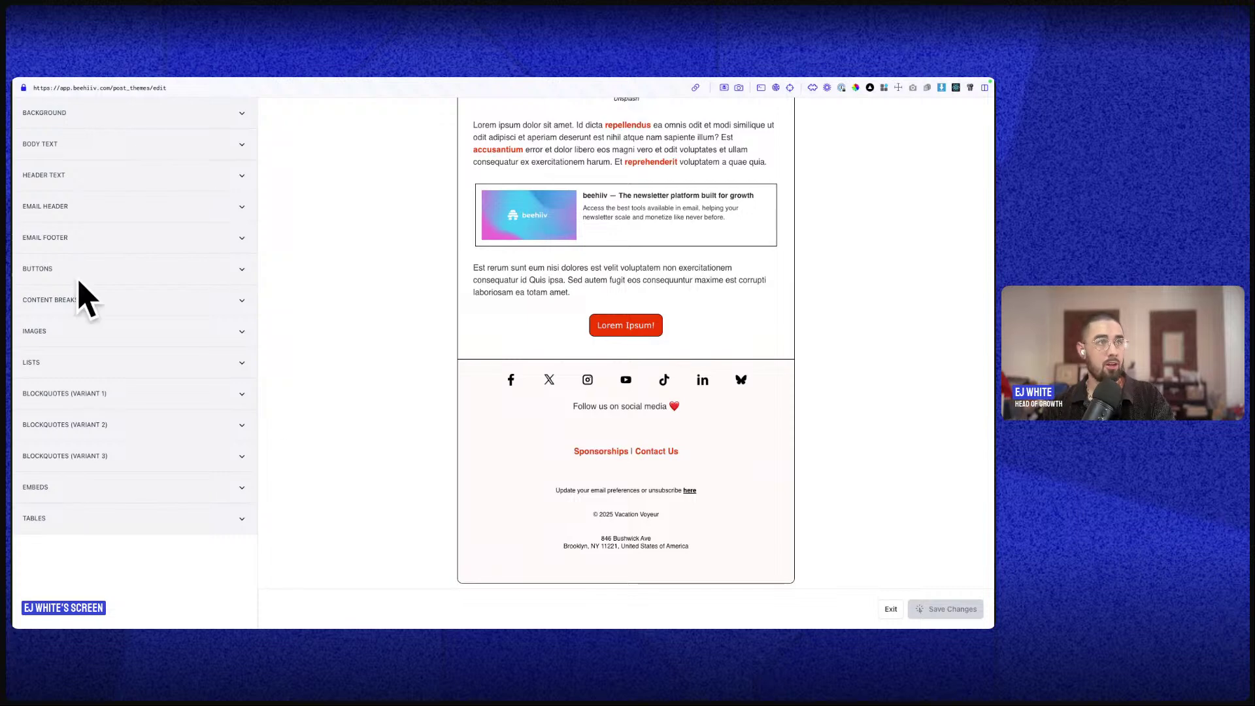
{"action": "left_click", "coordinate": [112, 238]}
{"action": "scroll", "coordinate": [154, 356], "scroll_direction": "down", "scroll_amount": 5}
{"action": "scroll", "coordinate": [143, 374], "scroll_direction": "up", "scroll_amount": 6}
{"action": "left_click", "coordinate": [159, 234]}
{"action": "scroll", "coordinate": [604, 279], "scroll_direction": "up", "scroll_amount": 2}
{"action": "scroll", "coordinate": [604, 278], "scroll_direction": "up", "scroll_amount": 20}
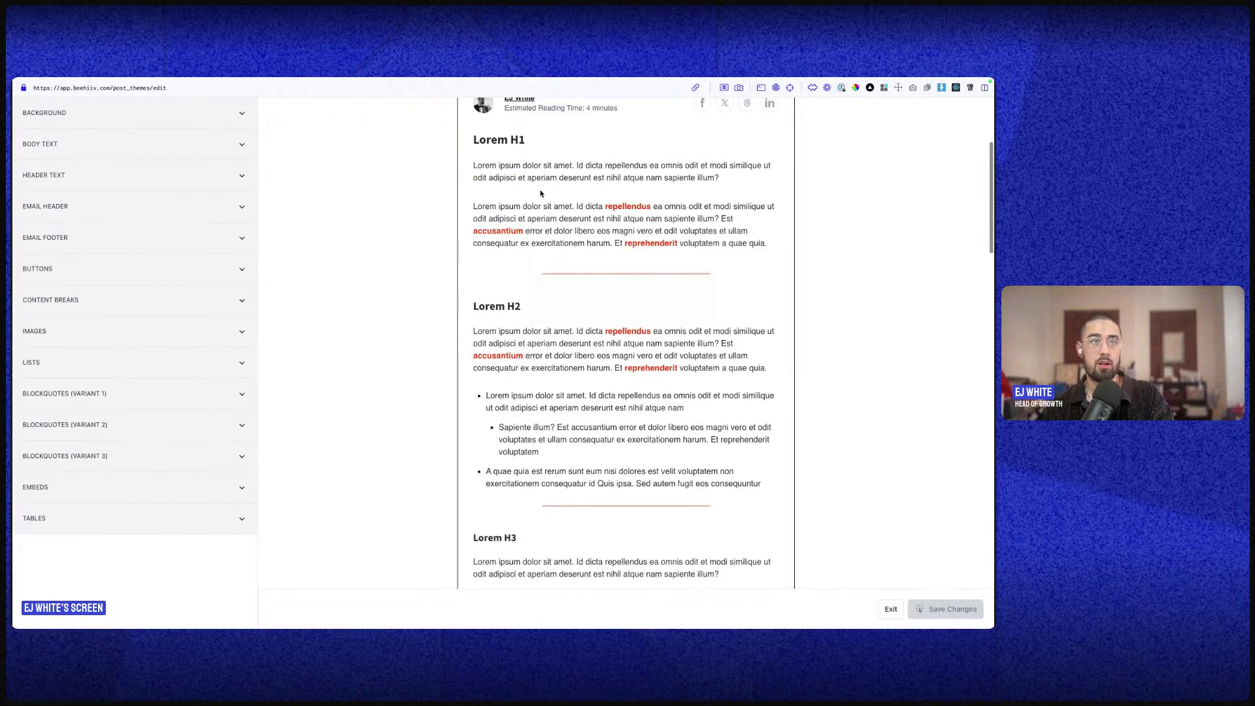
{"action": "left_click", "coordinate": [97, 145]}
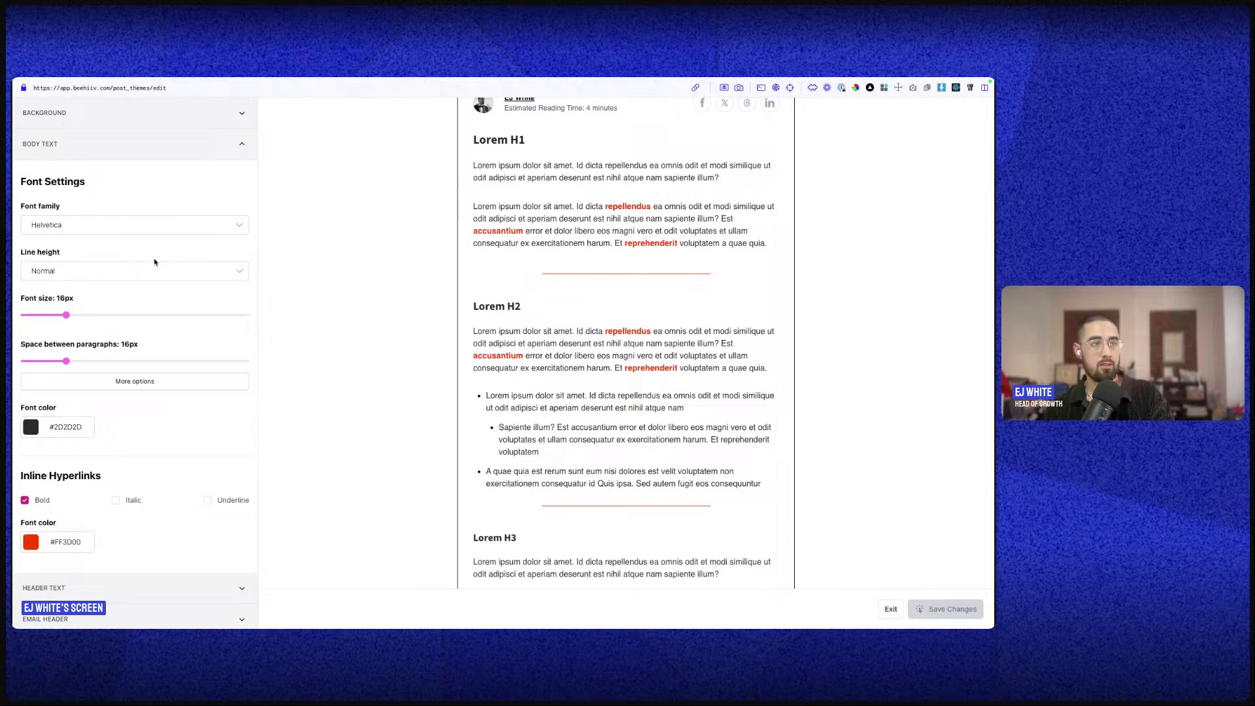
{"action": "scroll", "coordinate": [170, 413], "scroll_direction": "down", "scroll_amount": 1}
{"action": "scroll", "coordinate": [160, 295], "scroll_direction": "up", "scroll_amount": 1}
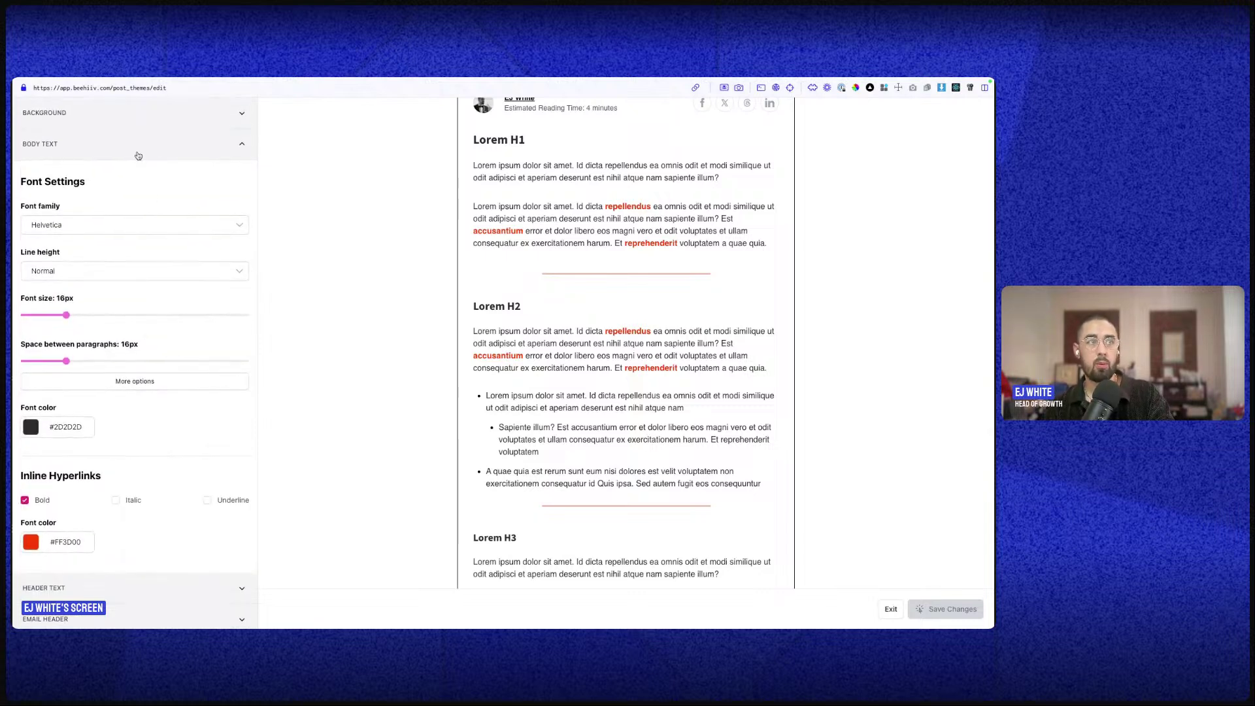
{"action": "left_click", "coordinate": [138, 154]}
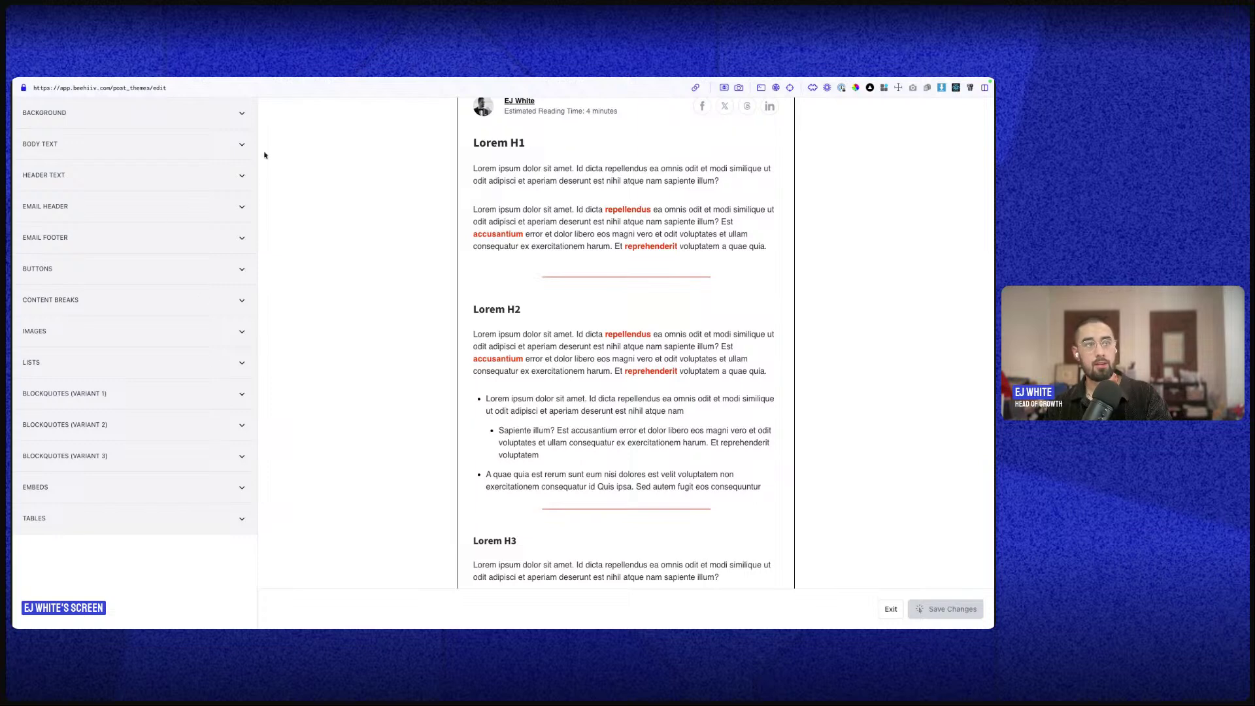
{"action": "scroll", "coordinate": [719, 307], "scroll_direction": "up", "scroll_amount": 5}
{"action": "scroll", "coordinate": [632, 392], "scroll_direction": "down", "scroll_amount": 2}
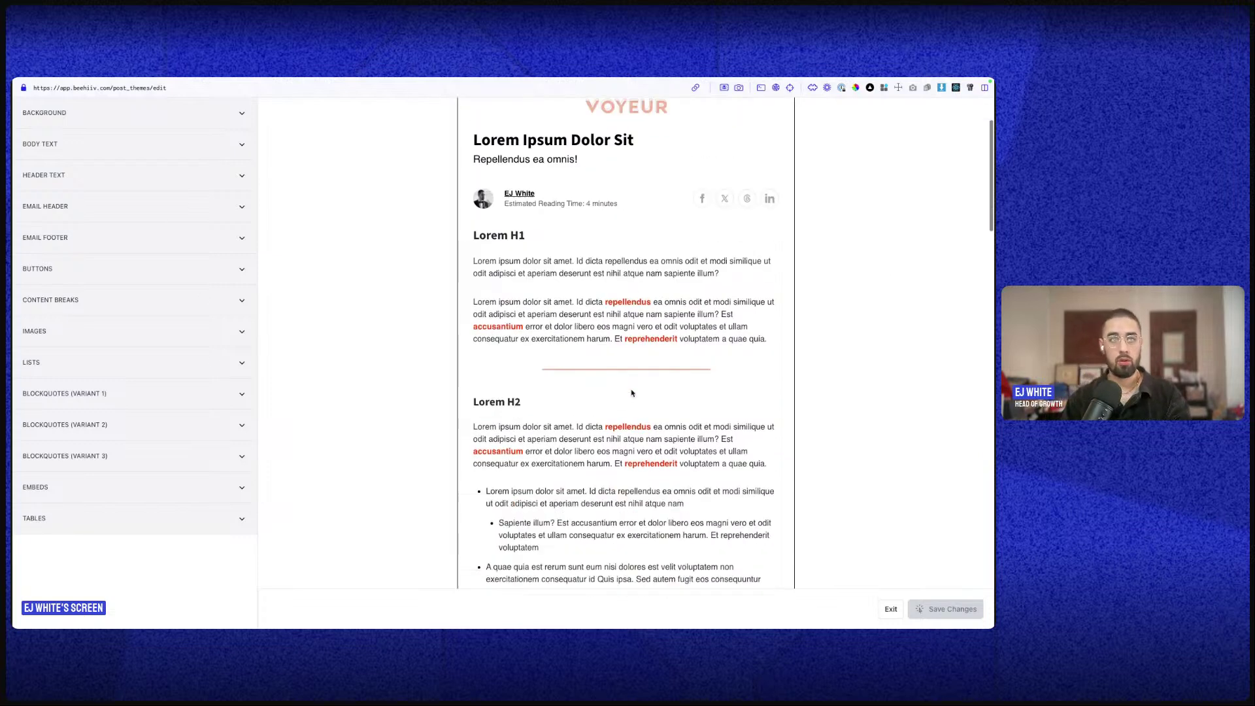
{"action": "scroll", "coordinate": [632, 392], "scroll_direction": "down", "scroll_amount": 3}
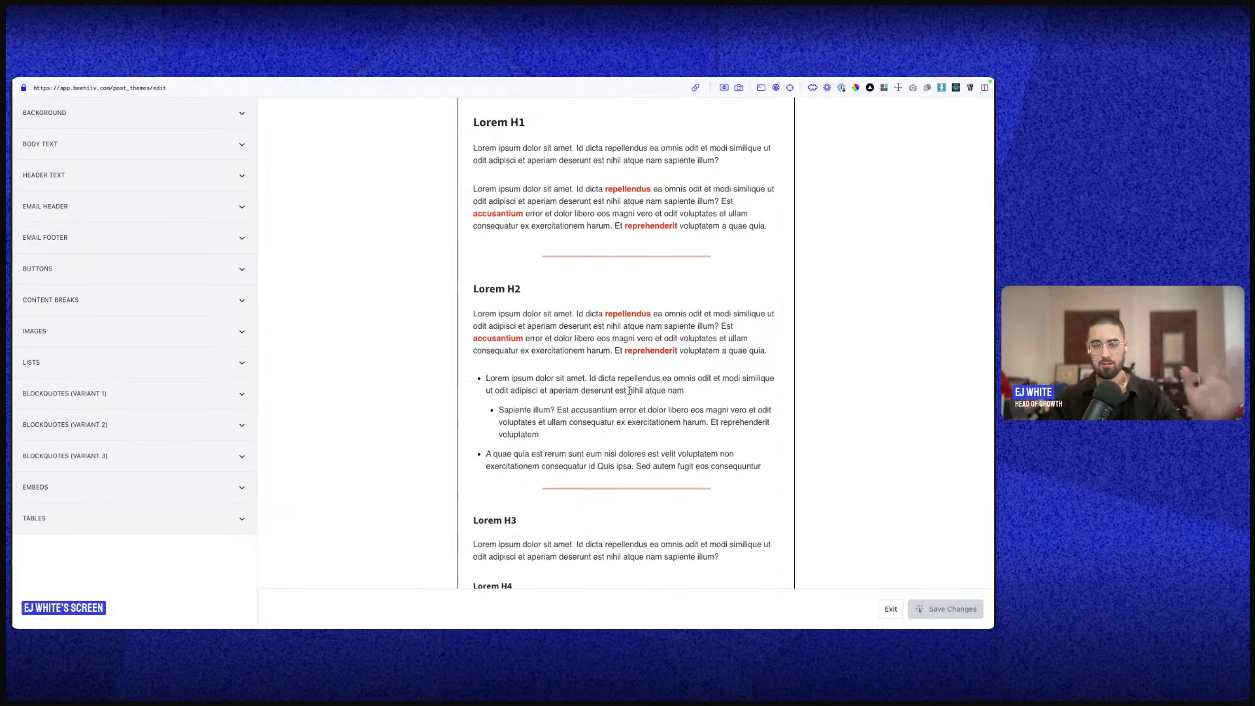
{"action": "scroll", "coordinate": [629, 391], "scroll_direction": "down", "scroll_amount": 1}
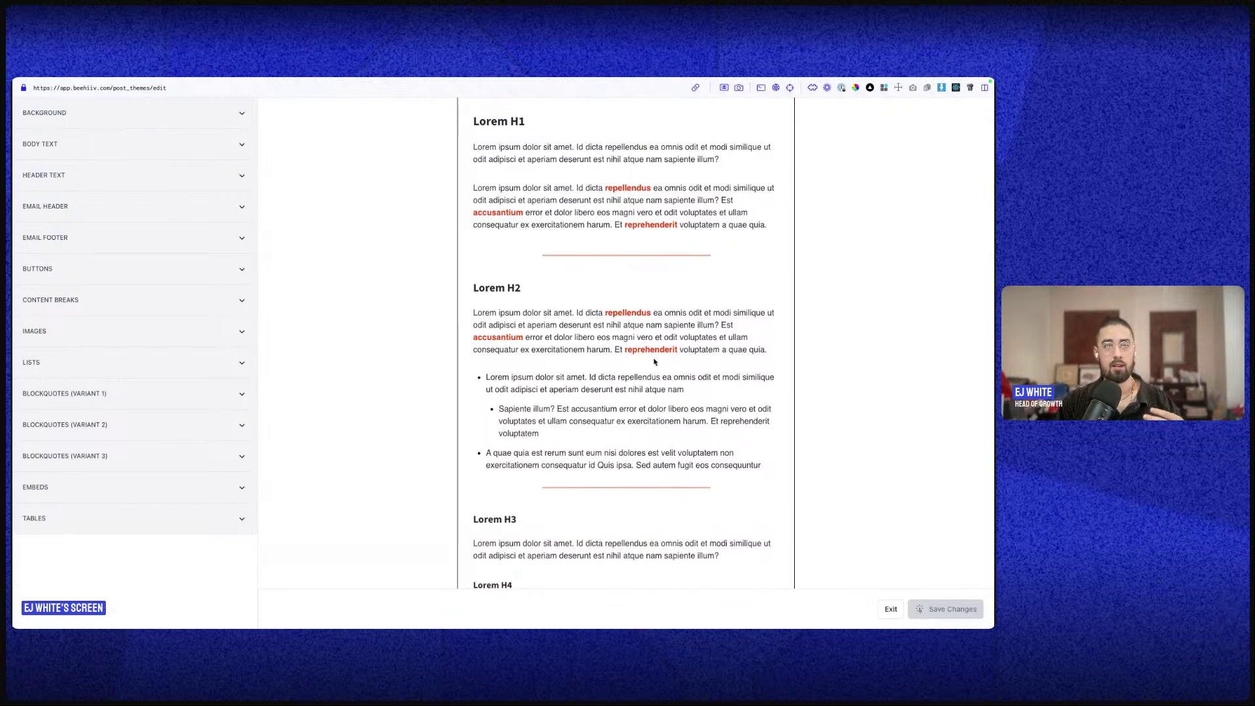
{"action": "scroll", "coordinate": [645, 361], "scroll_direction": "down", "scroll_amount": 12}
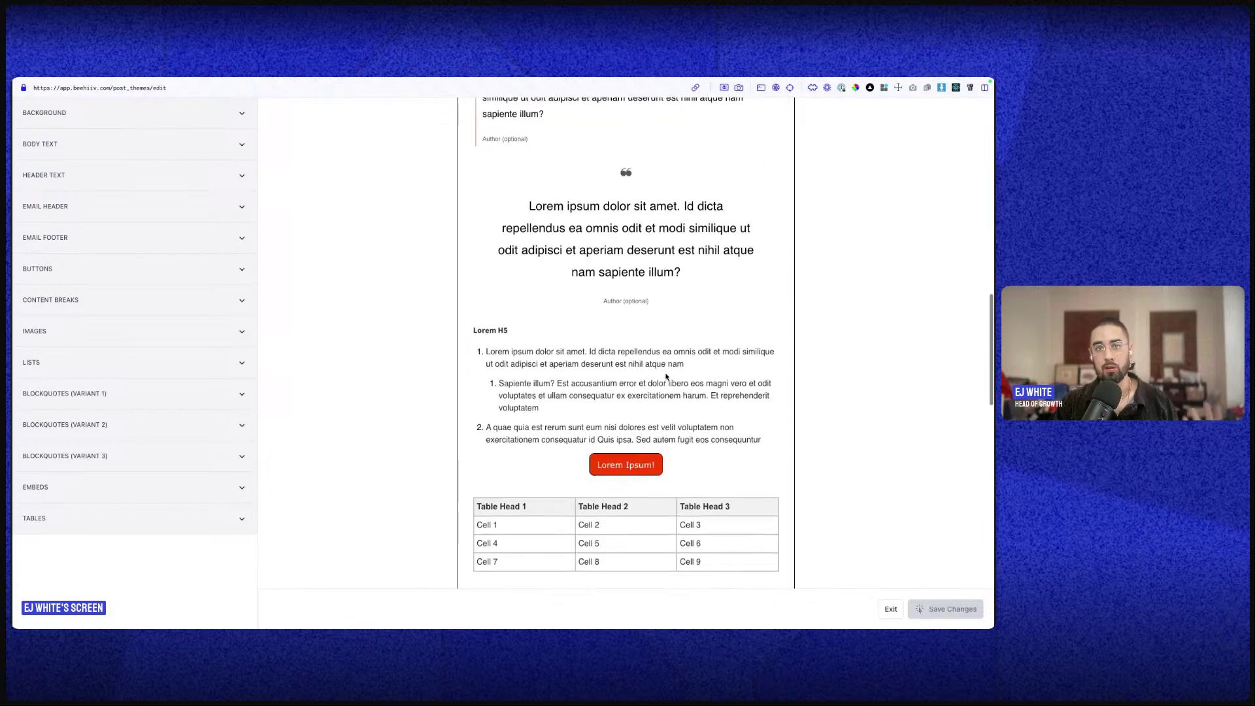
{"action": "left_click", "coordinate": [162, 281]}
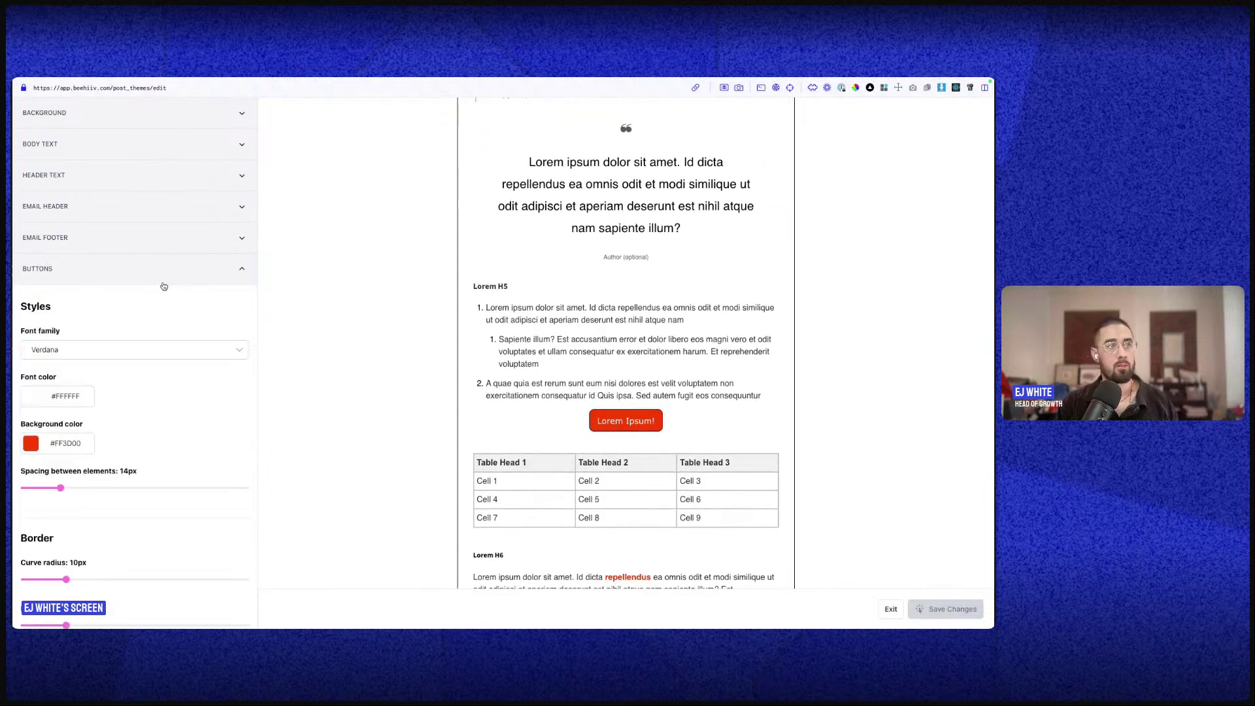
{"action": "scroll", "coordinate": [122, 422], "scroll_direction": "down", "scroll_amount": 3}
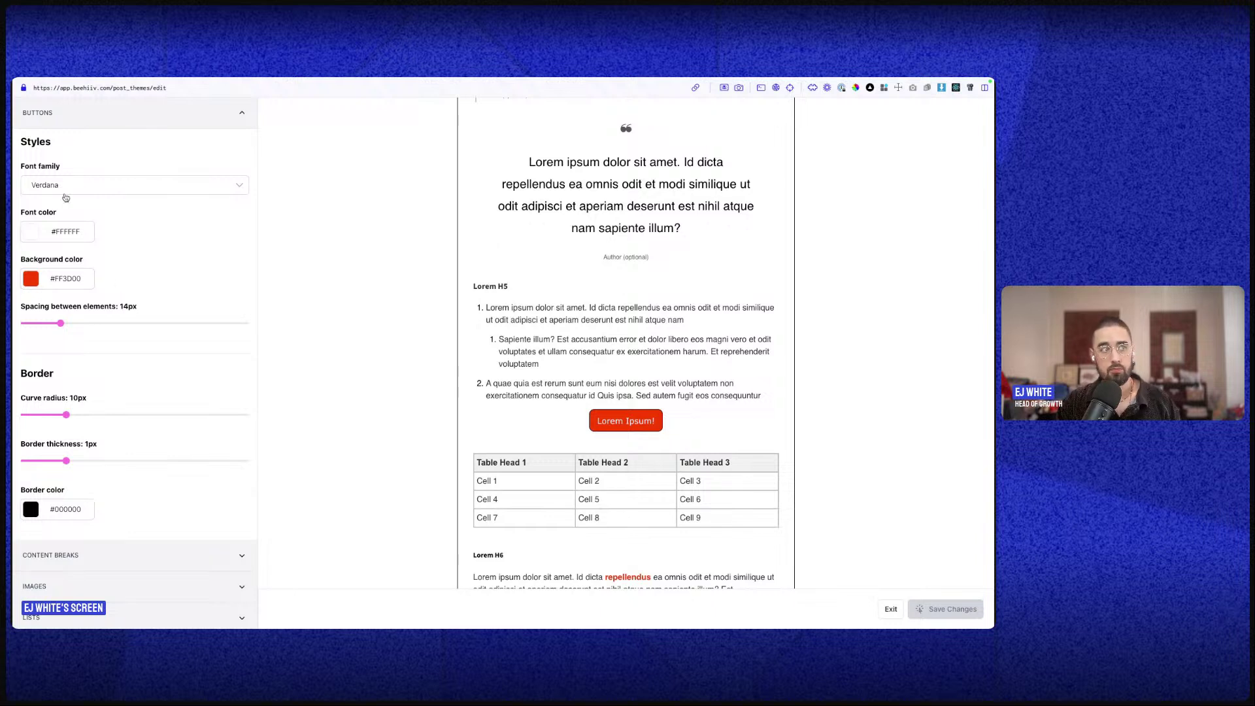
{"action": "left_click", "coordinate": [56, 124]}
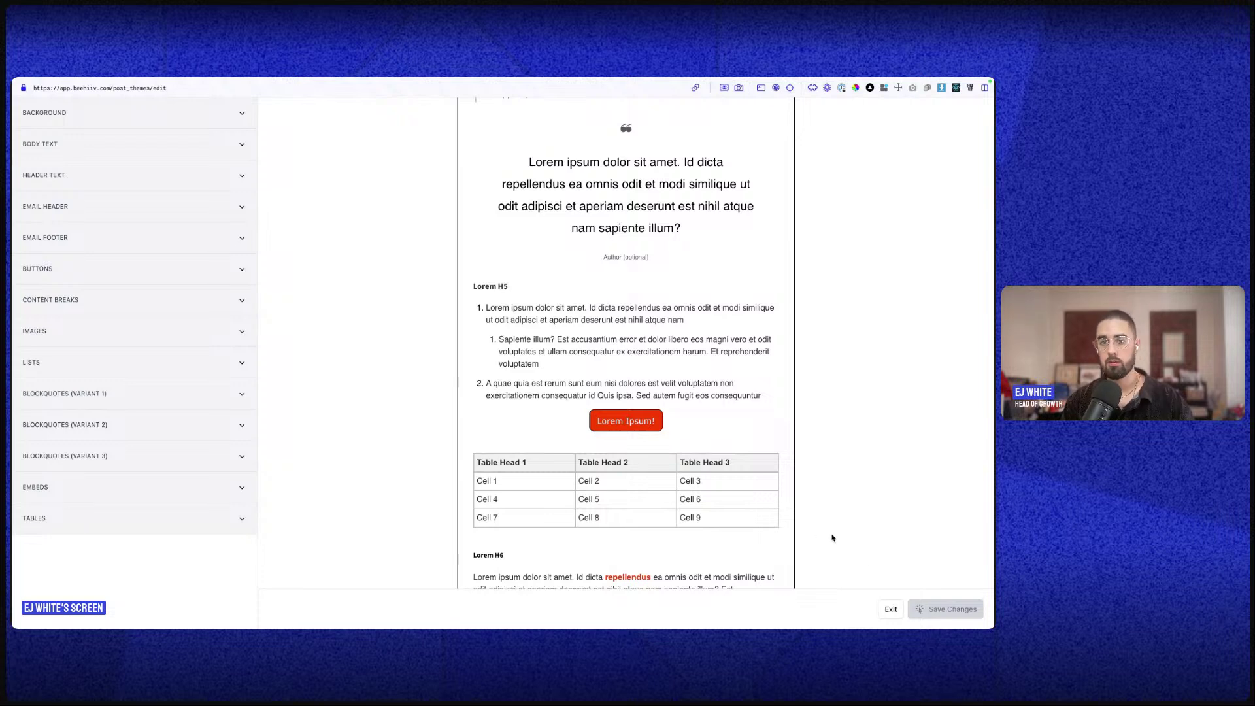
- Exit the theme editor unchanged, back to the dashboard with 303 active subscribers
{"action": "left_click", "coordinate": [890, 609]}
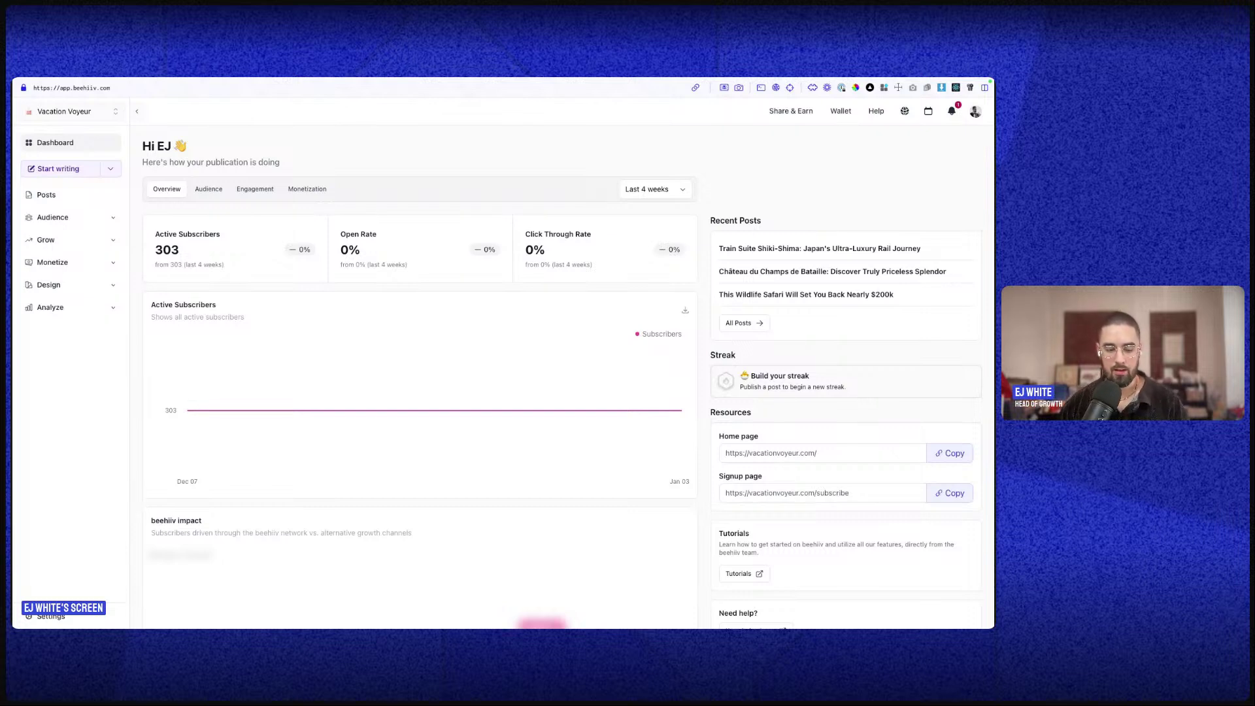
- Go through Audience to the Posts list and open the first New Post draft for editing
{"action": "left_click", "coordinate": [111, 220]}
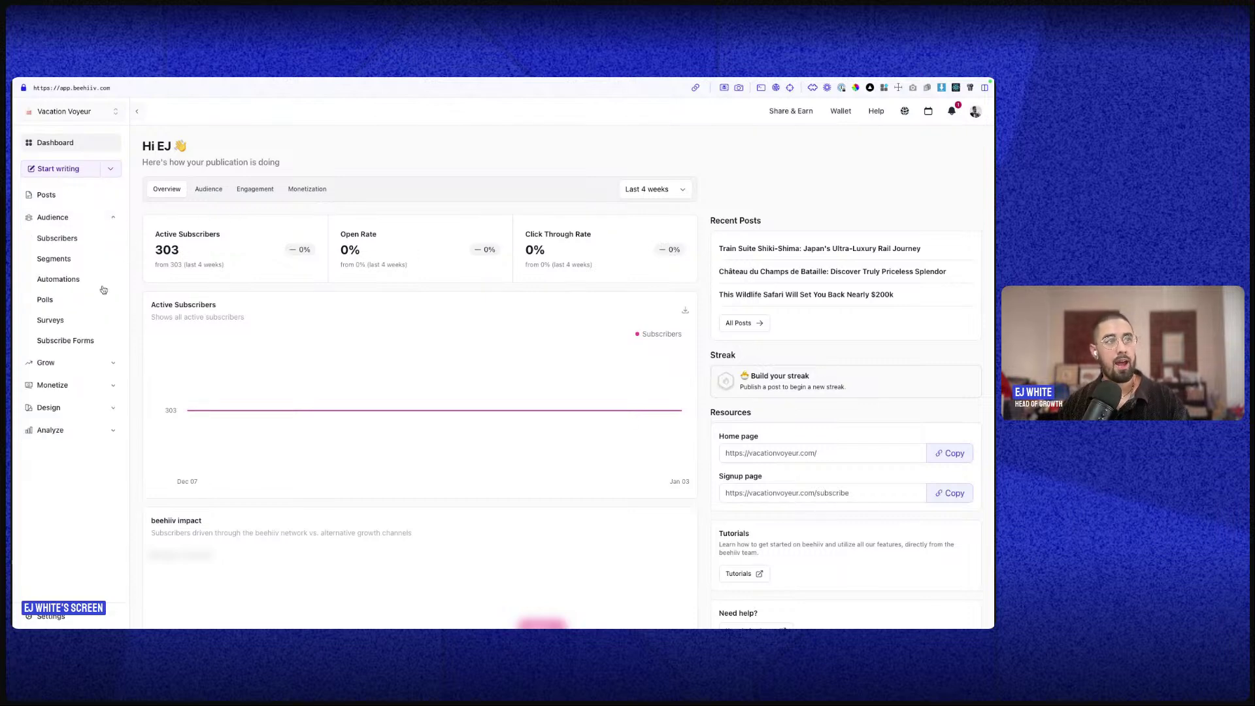
{"action": "left_click", "coordinate": [59, 238]}
{"action": "left_click", "coordinate": [56, 200]}
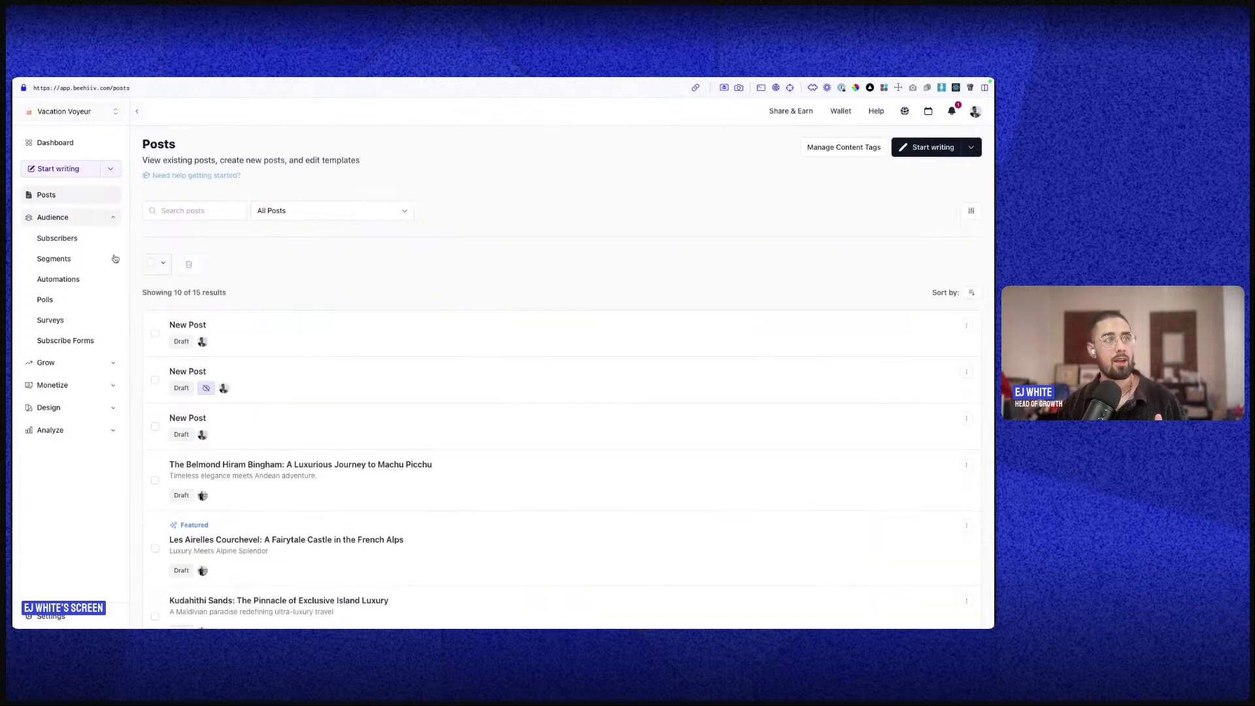
{"action": "left_click", "coordinate": [191, 324]}
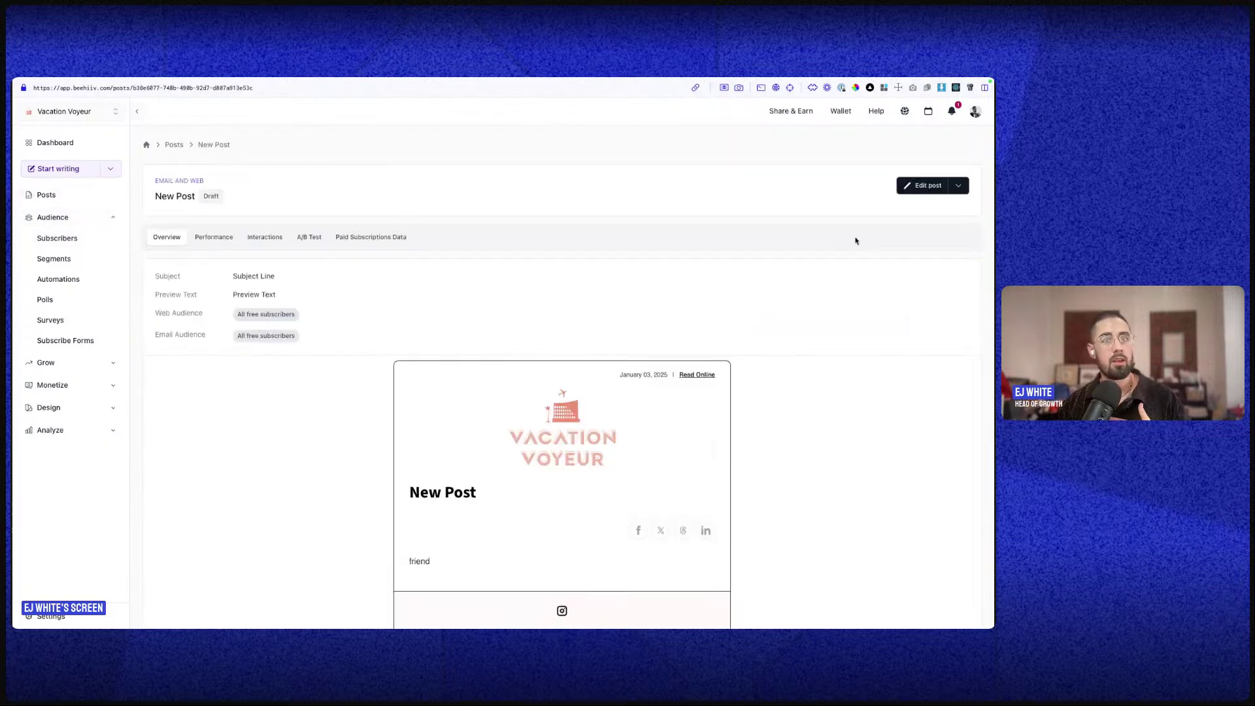
{"action": "left_click", "coordinate": [923, 185]}
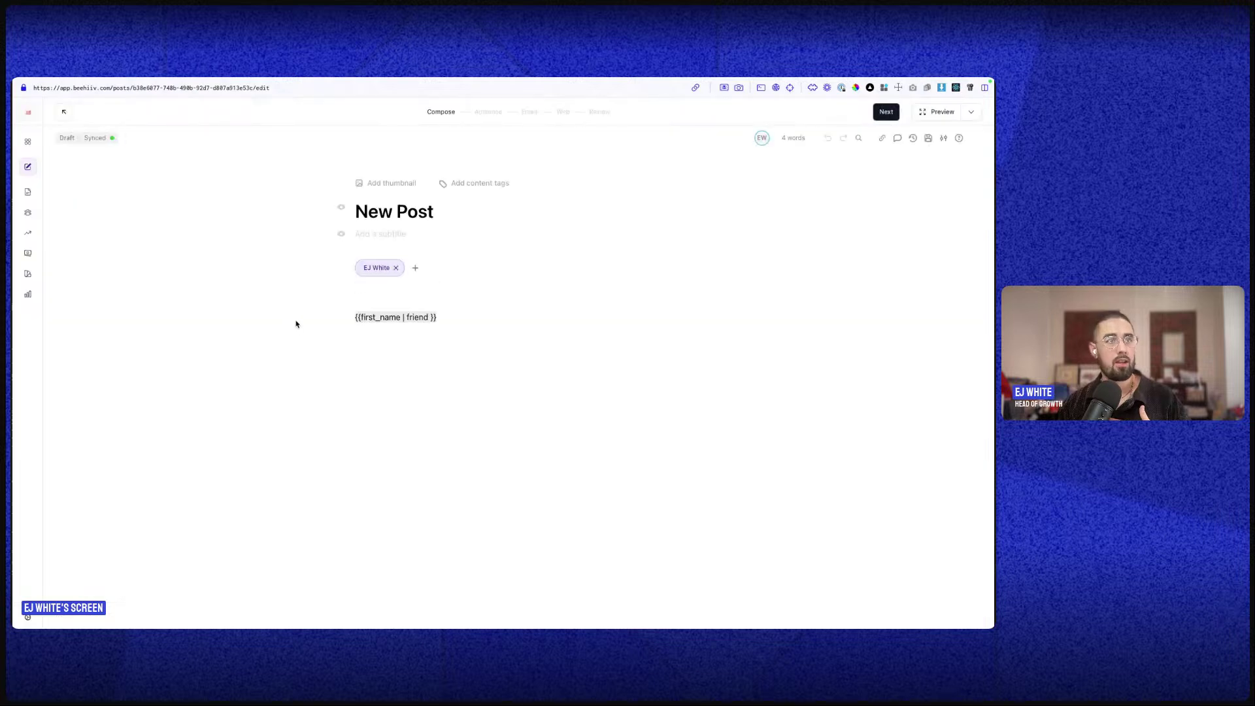
- Check the guest author options on the draft, cancelling Create guest author
{"action": "left_click", "coordinate": [414, 274]}
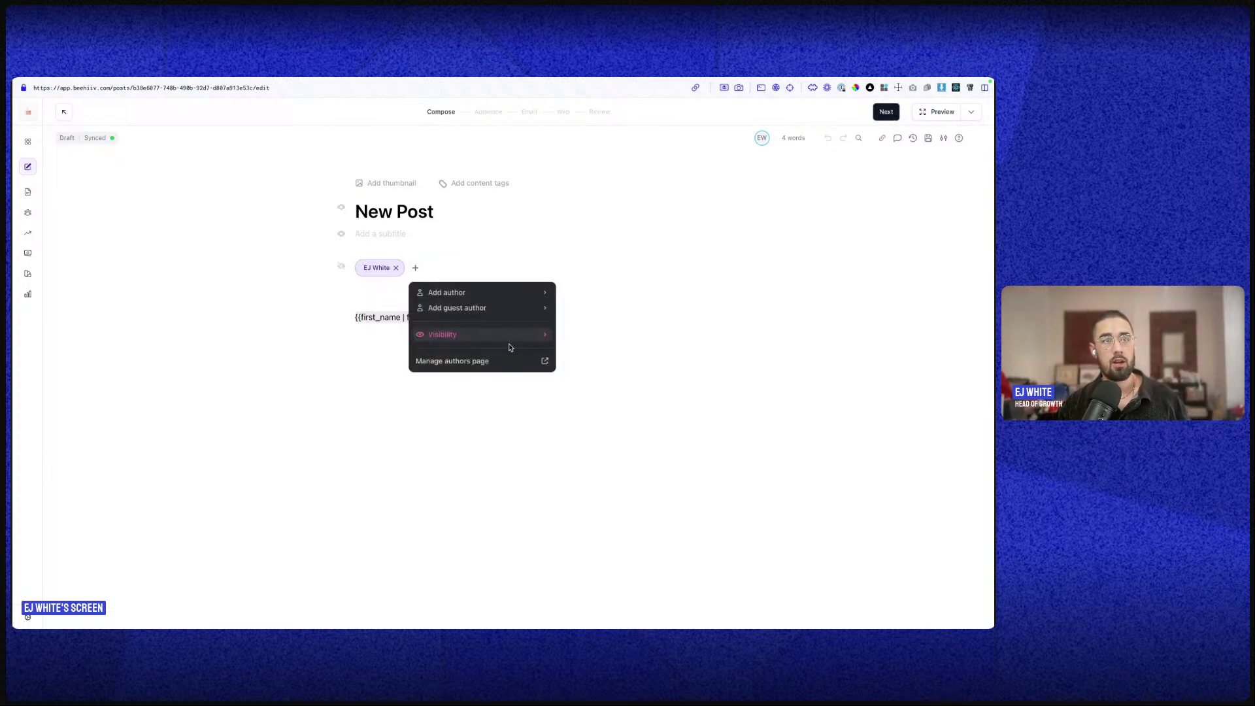
{"action": "left_click", "coordinate": [492, 308]}
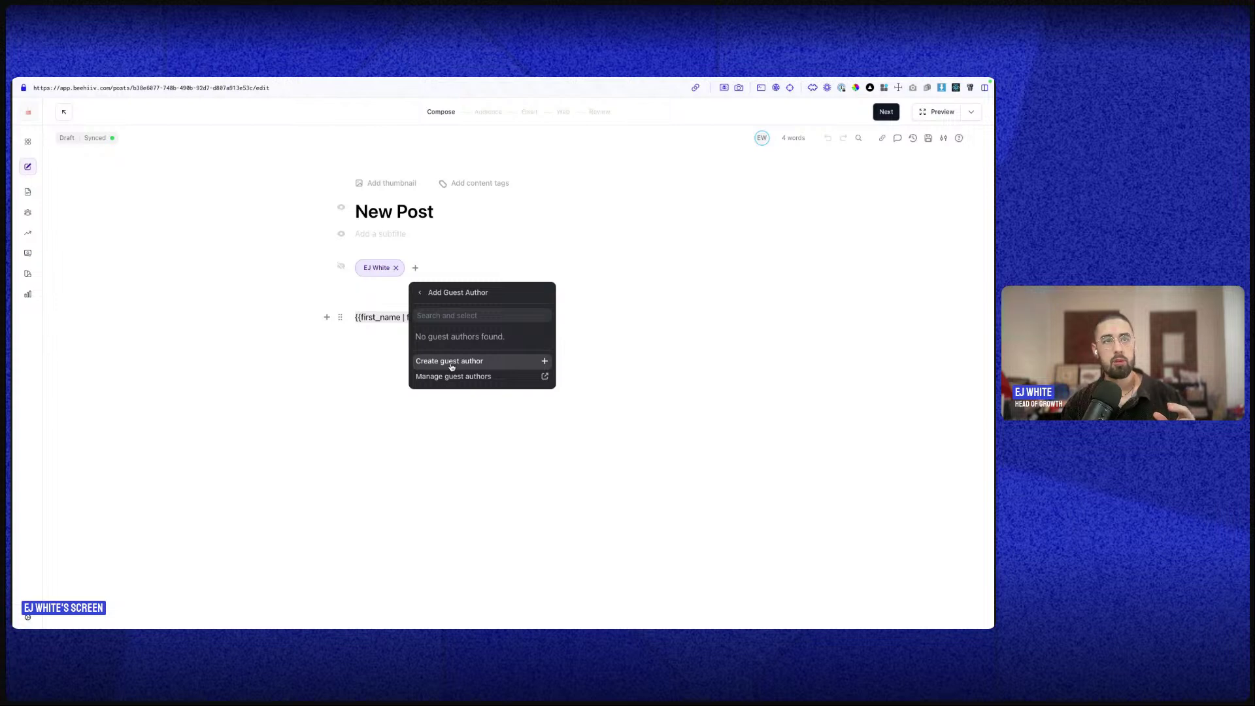
{"action": "left_click", "coordinate": [451, 363]}
{"action": "left_click", "coordinate": [538, 499]}
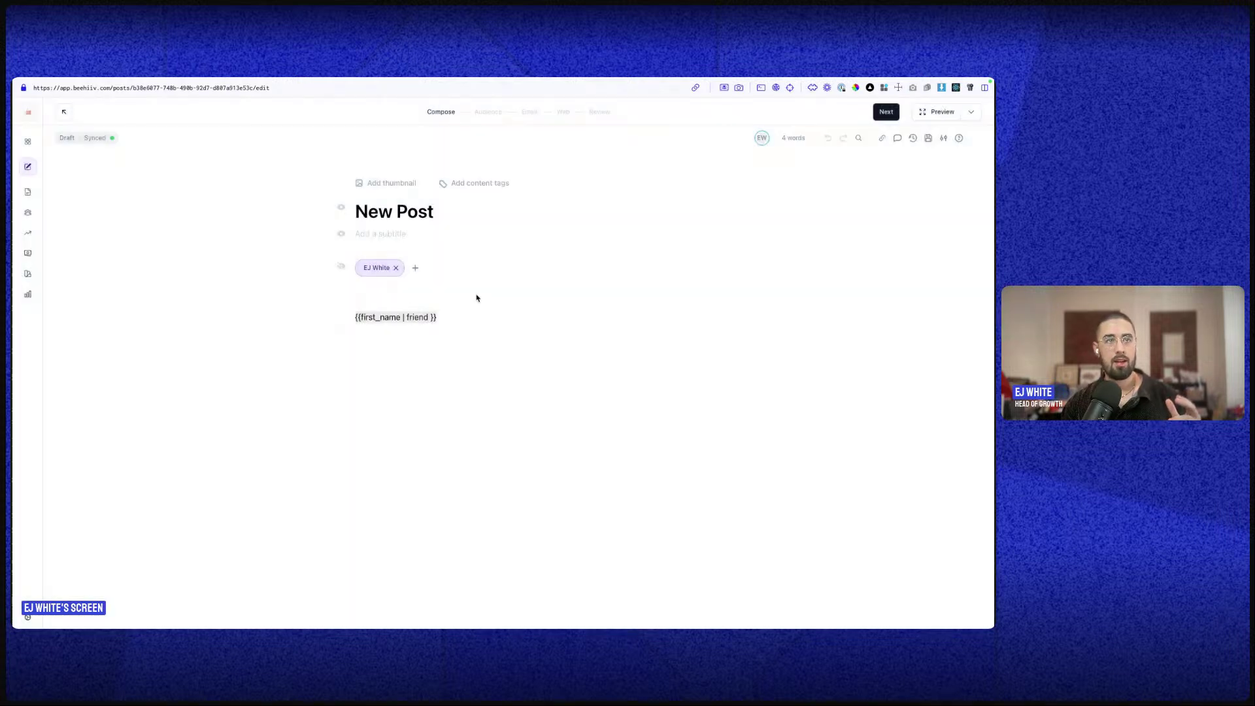
- Reopen and close the guest author options, then go back to the Posts list
{"action": "left_click", "coordinate": [415, 268]}
{"action": "left_click", "coordinate": [474, 252]}
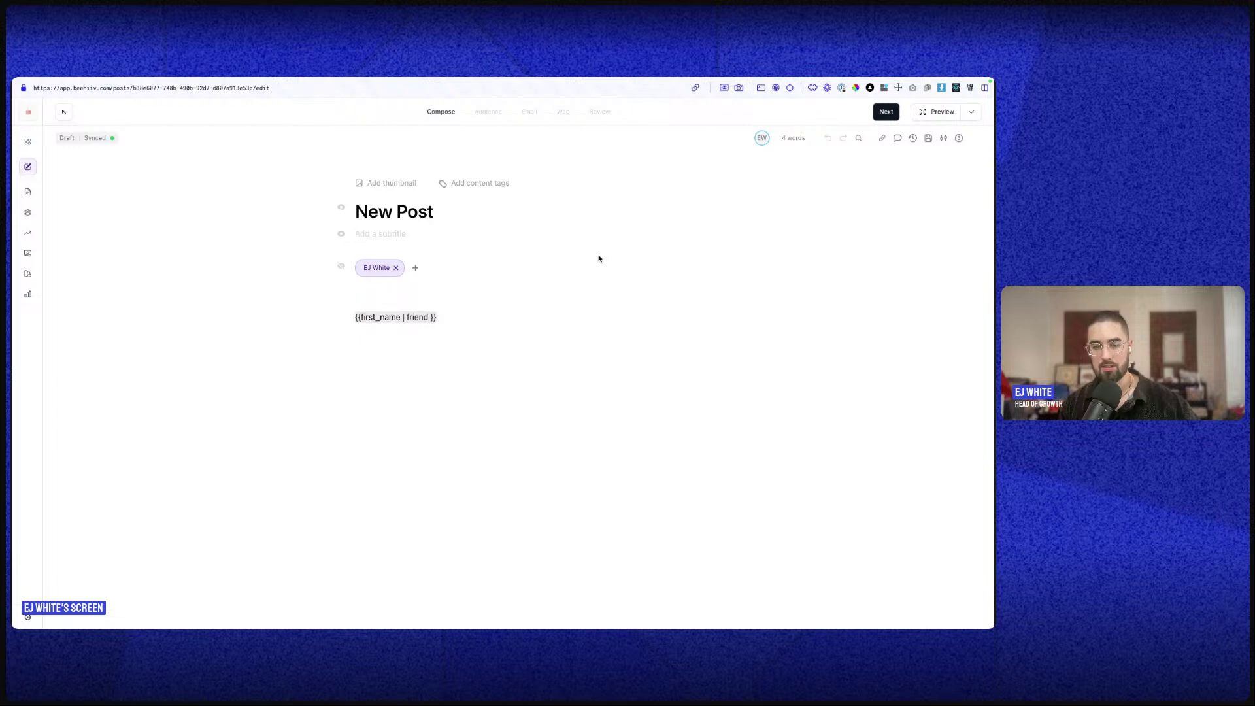
{"action": "left_click", "coordinate": [415, 268]}
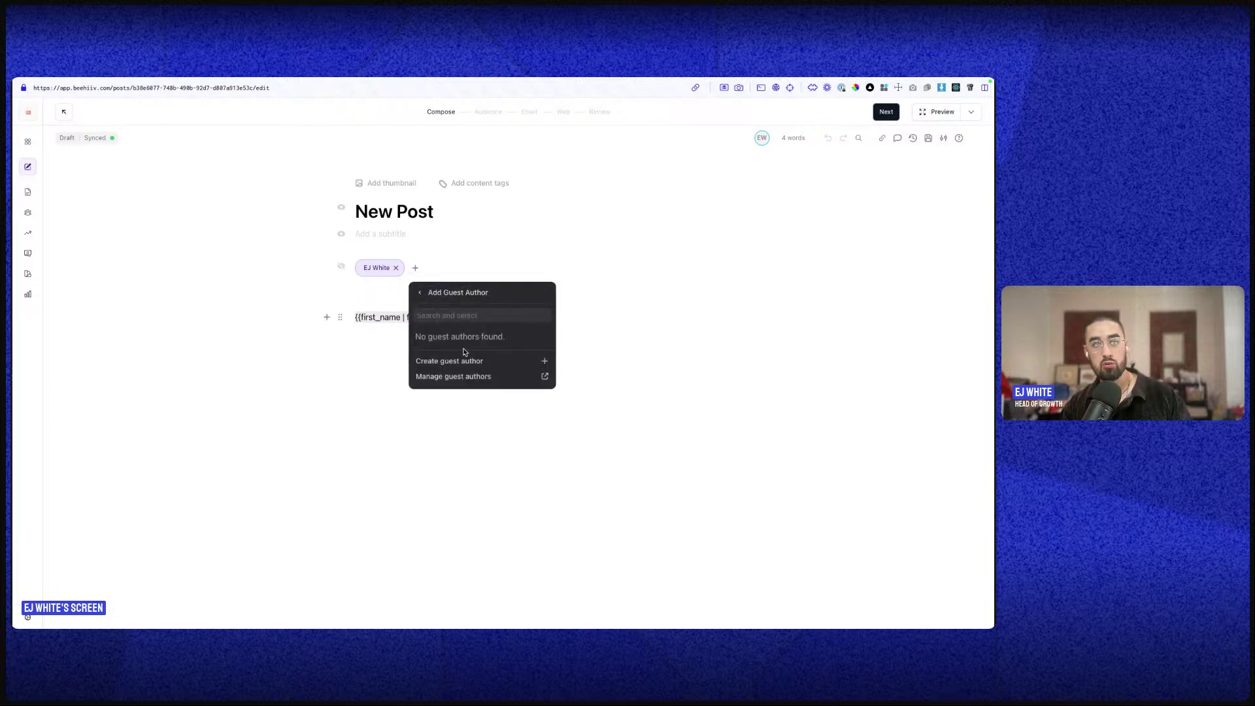
{"action": "left_click", "coordinate": [586, 384]}
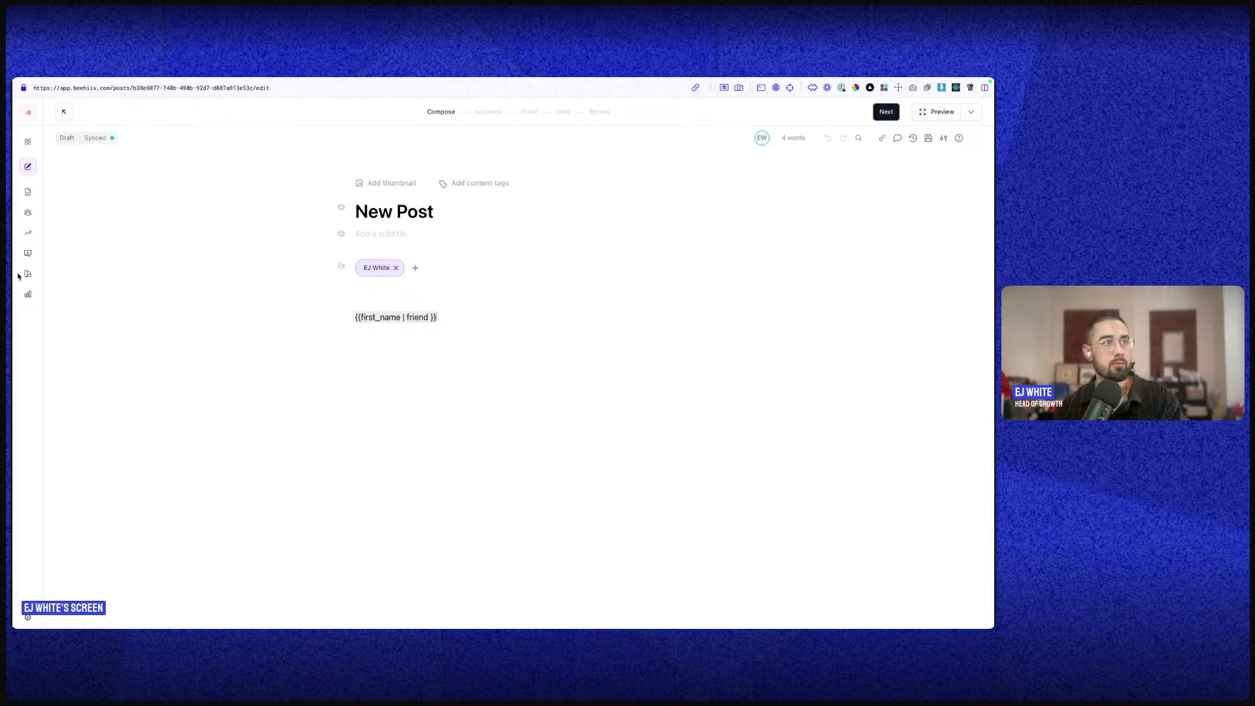
{"action": "left_click", "coordinate": [30, 194]}
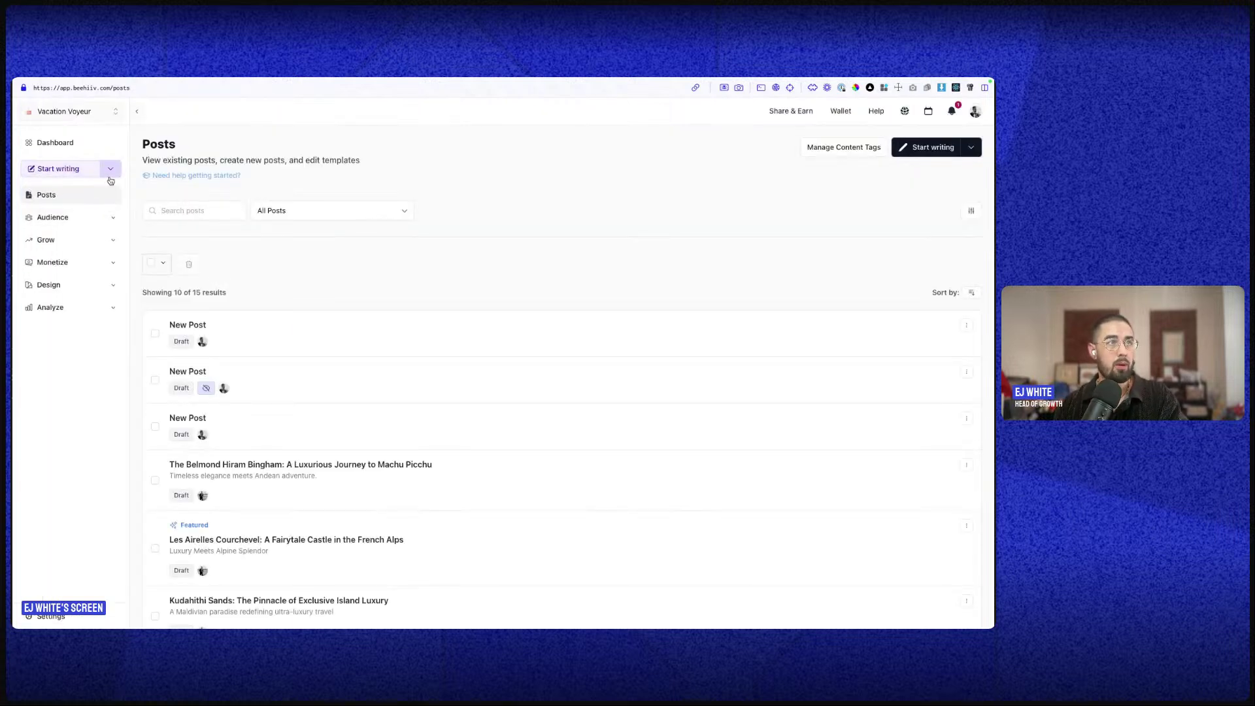
- Open the 316-subscriber list, glance at Custom Fields, and search by part of a subscriber's email
{"action": "left_click", "coordinate": [92, 219]}
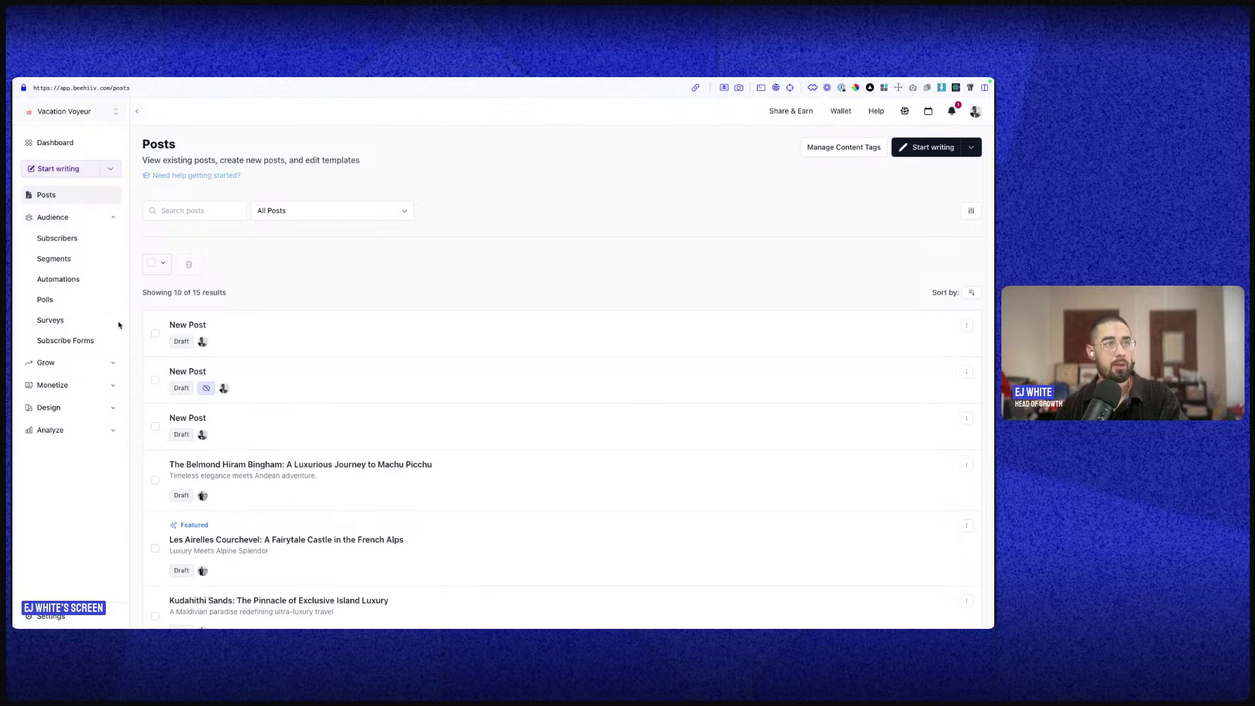
{"action": "left_click", "coordinate": [75, 239]}
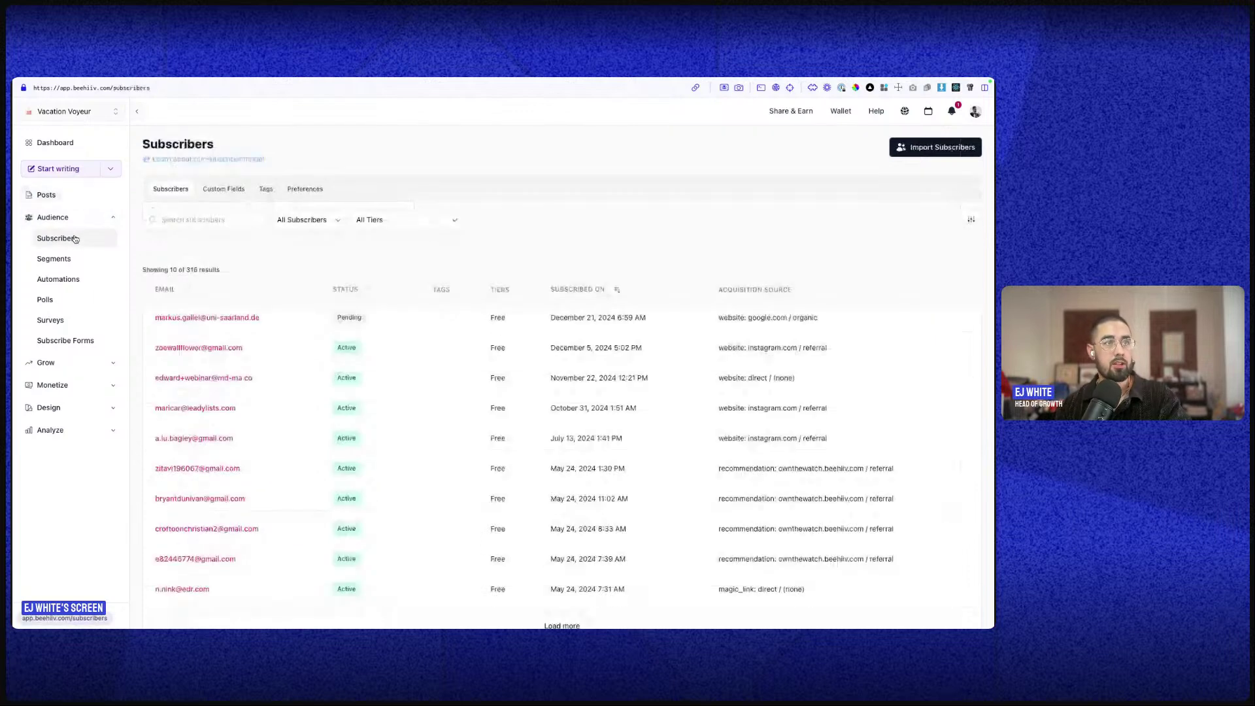
{"action": "left_click", "coordinate": [200, 188]}
{"action": "left_click", "coordinate": [173, 189]}
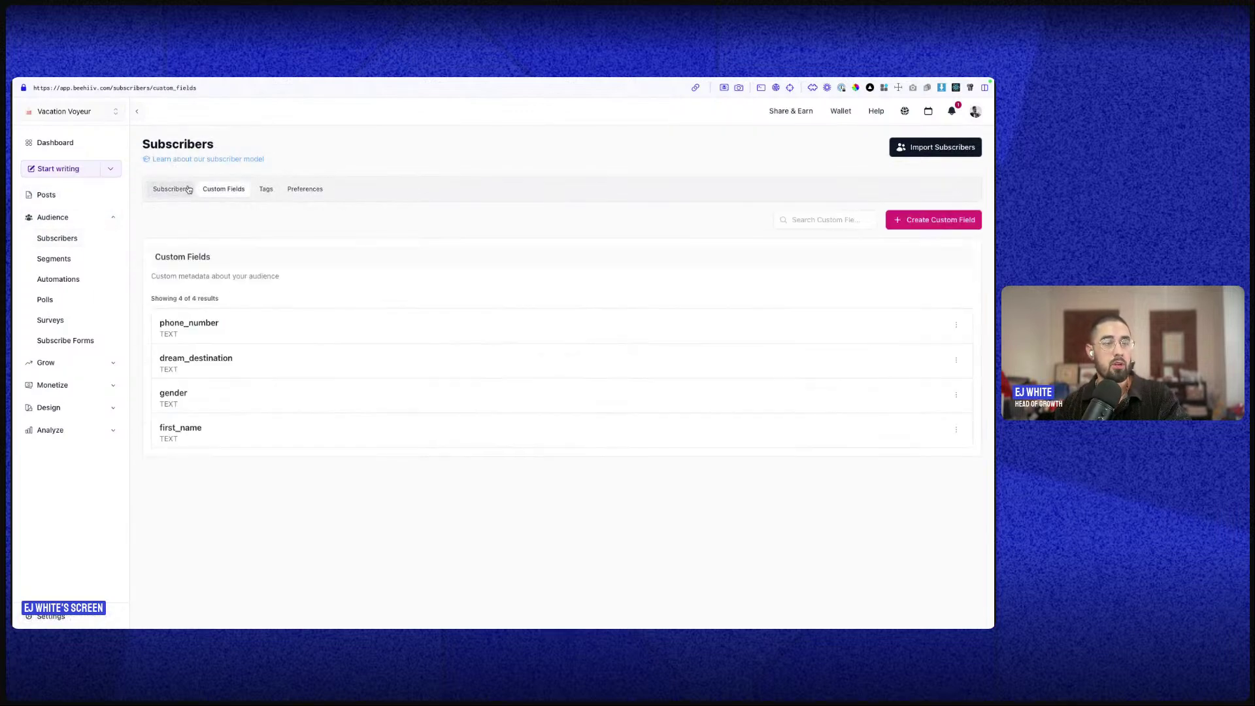
{"action": "left_click", "coordinate": [186, 217]}
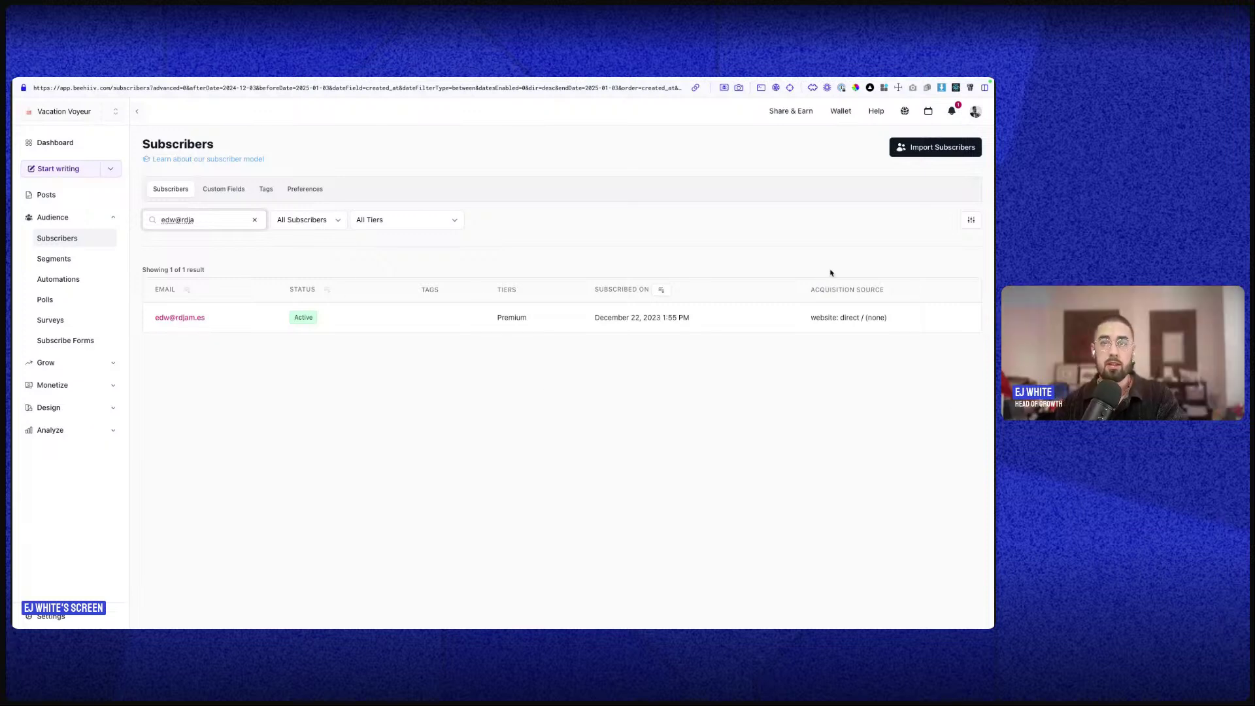
- Highlight the matching subscriber's Premium tier and open their profile
{"action": "double_click", "coordinate": [500, 320]}
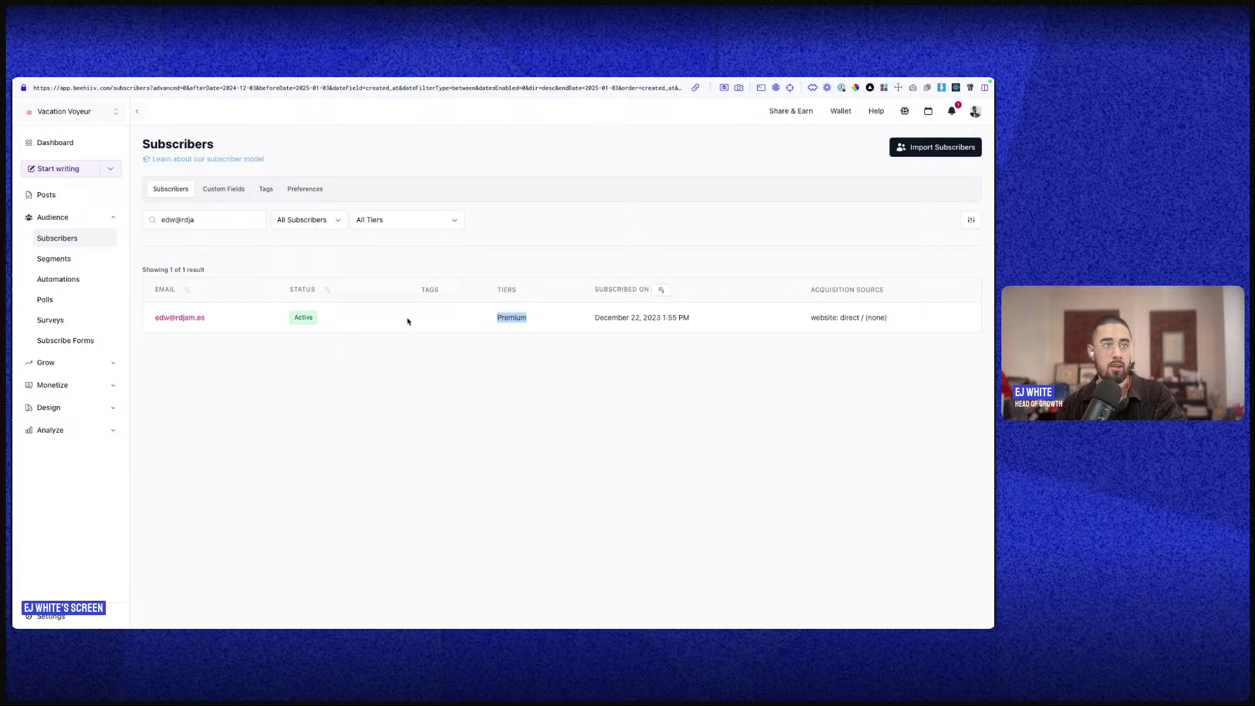
{"action": "left_click", "coordinate": [174, 319]}
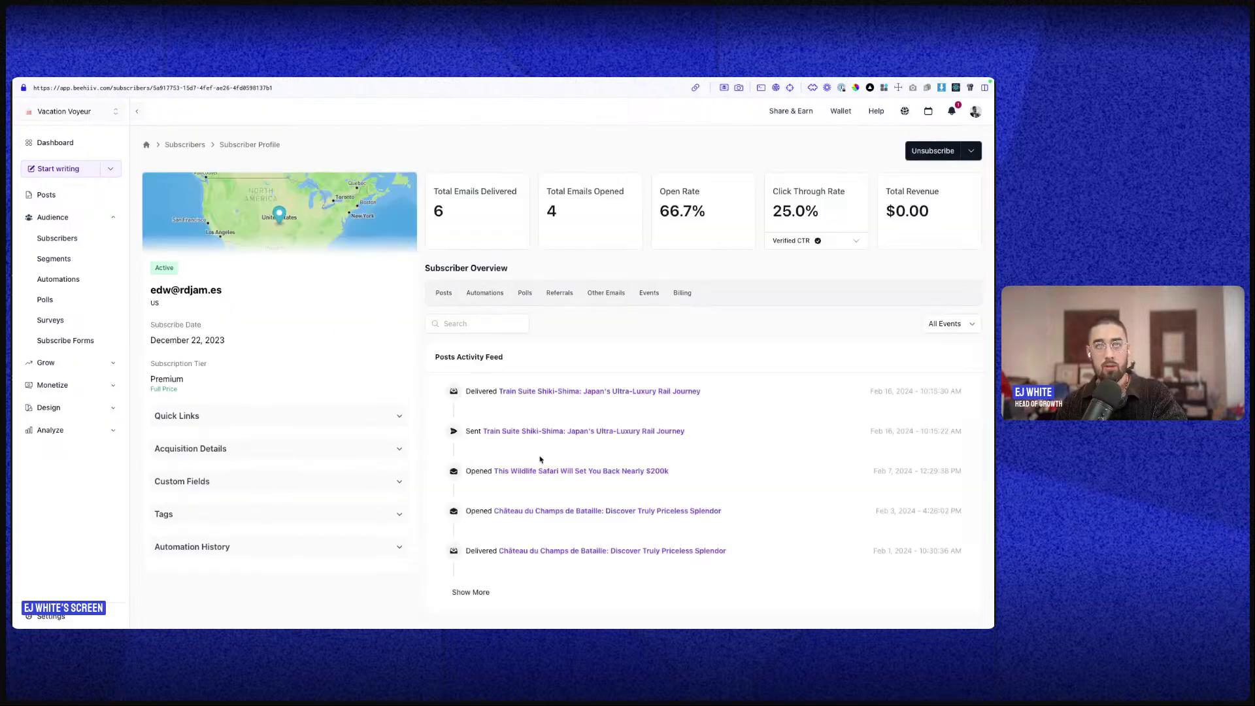
- Load more of the subscriber's activity feed and highlight their Full Price tier
{"action": "scroll", "coordinate": [458, 542], "scroll_direction": "down", "scroll_amount": 1}
{"action": "left_click", "coordinate": [472, 586]}
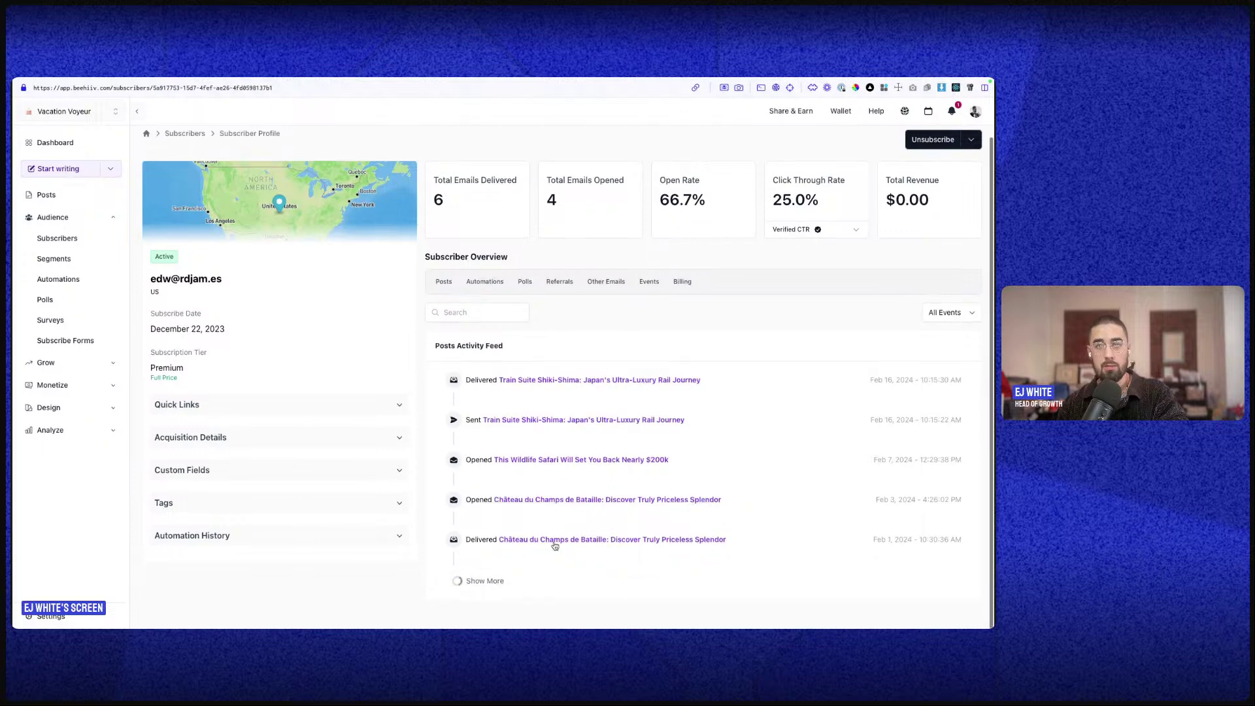
{"action": "scroll", "coordinate": [555, 516], "scroll_direction": "down", "scroll_amount": 3}
{"action": "scroll", "coordinate": [552, 366], "scroll_direction": "up", "scroll_amount": 3}
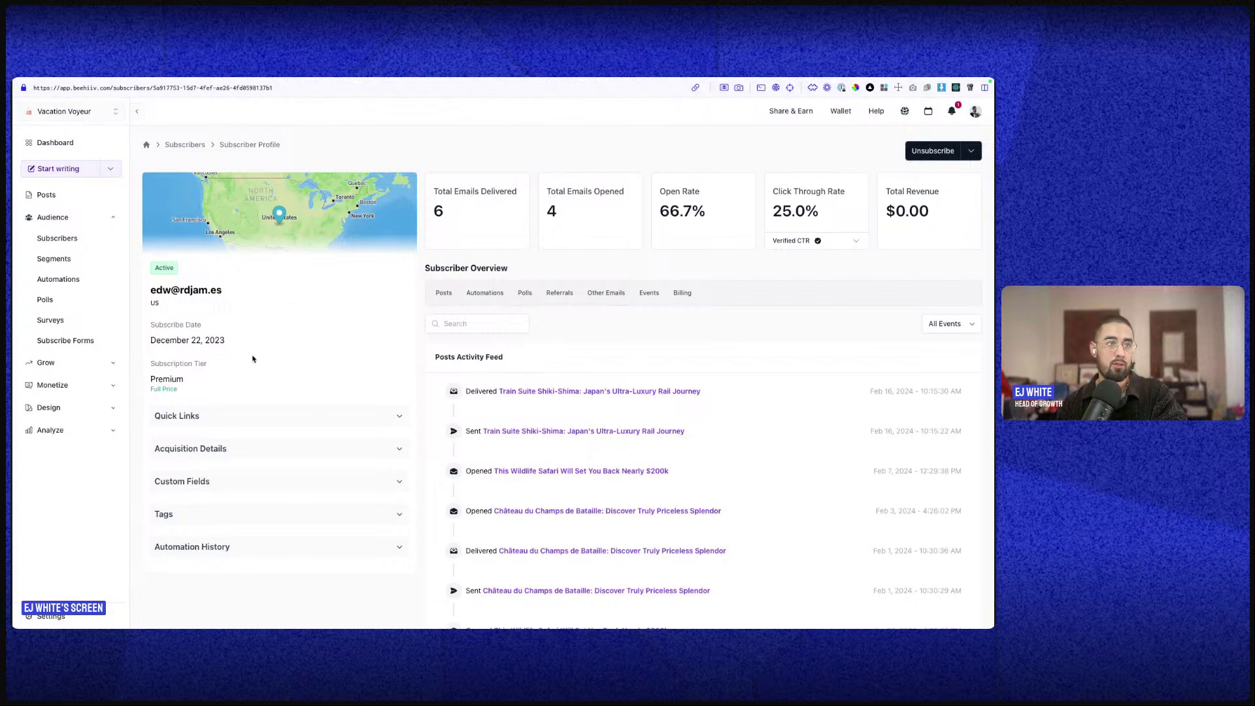
{"action": "triple_click", "coordinate": [162, 388]}
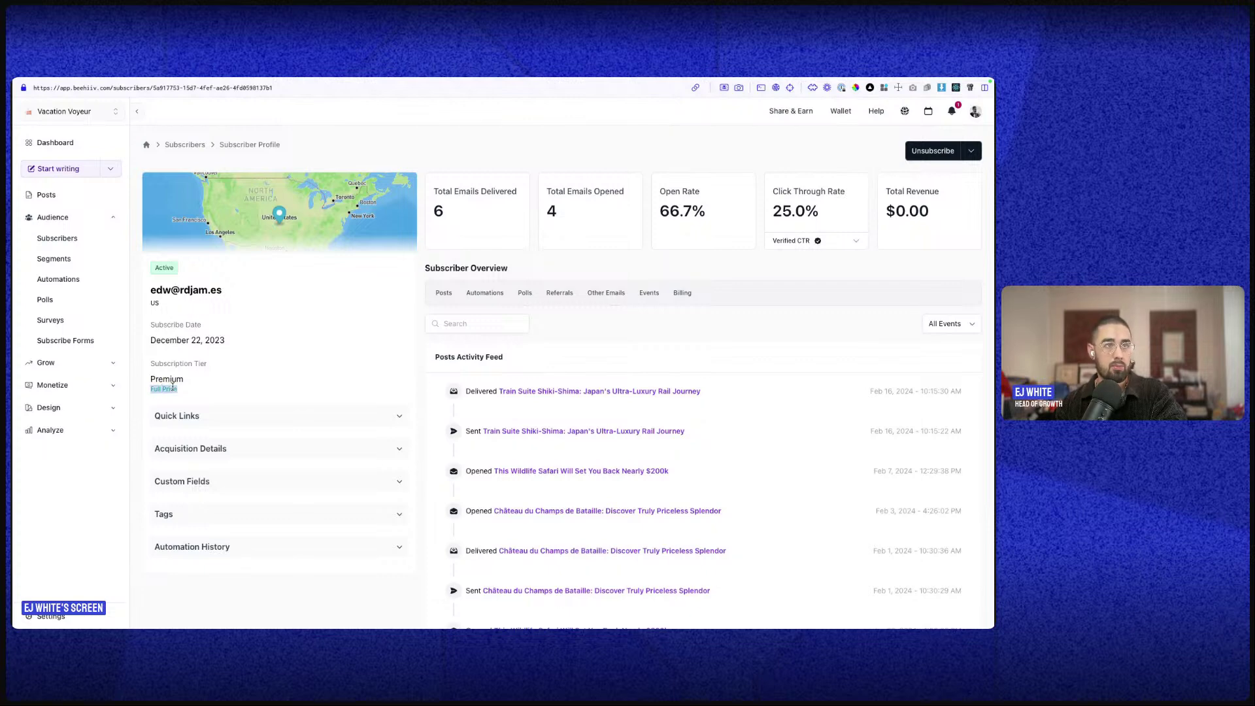
- Expand Quick Links, Acquisition Details, Custom Fields and Tags, then return to the subscriber list
{"action": "left_click", "coordinate": [247, 416]}
{"action": "scroll", "coordinate": [248, 433], "scroll_direction": "down", "scroll_amount": 5}
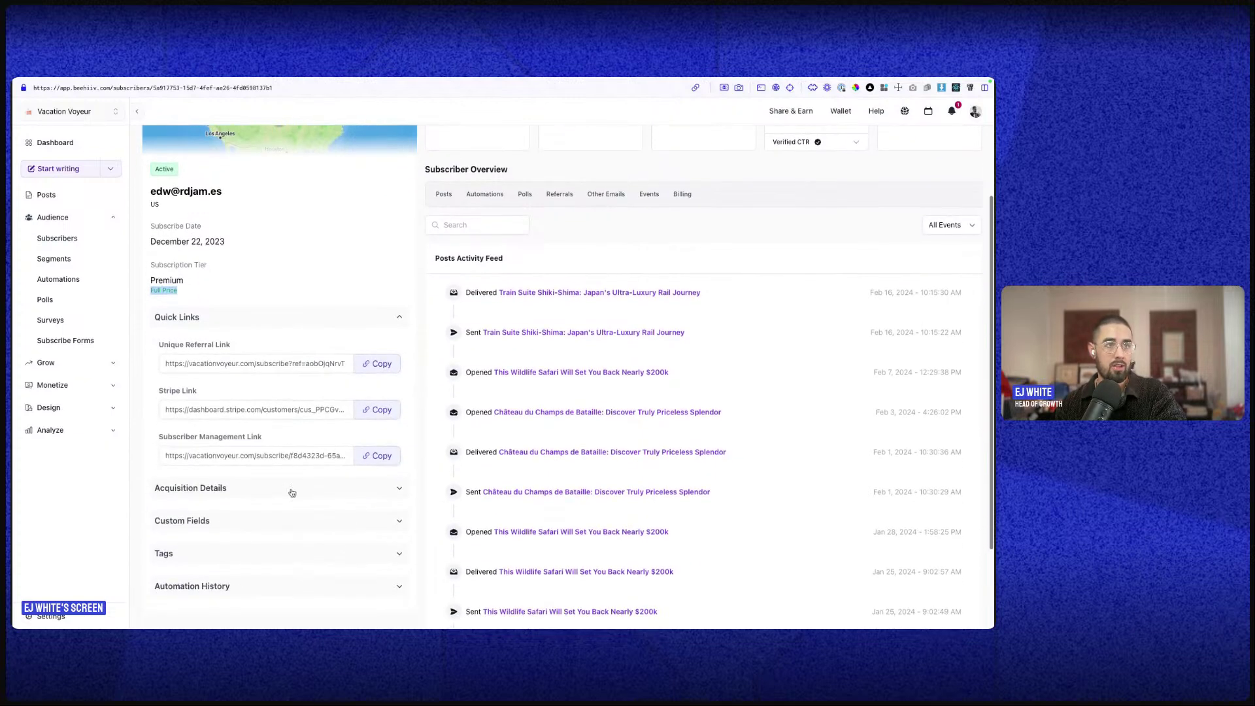
{"action": "left_click", "coordinate": [247, 377]}
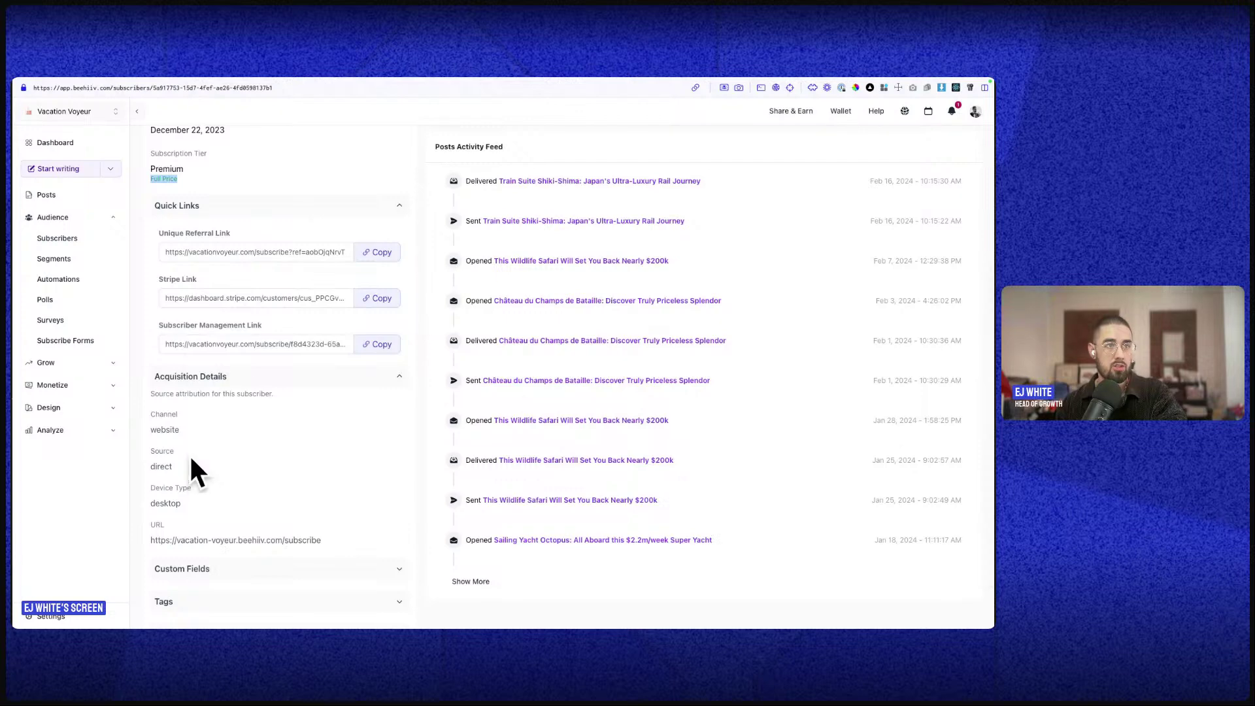
{"action": "scroll", "coordinate": [270, 502], "scroll_direction": "down", "scroll_amount": 2}
{"action": "left_click", "coordinate": [268, 507]}
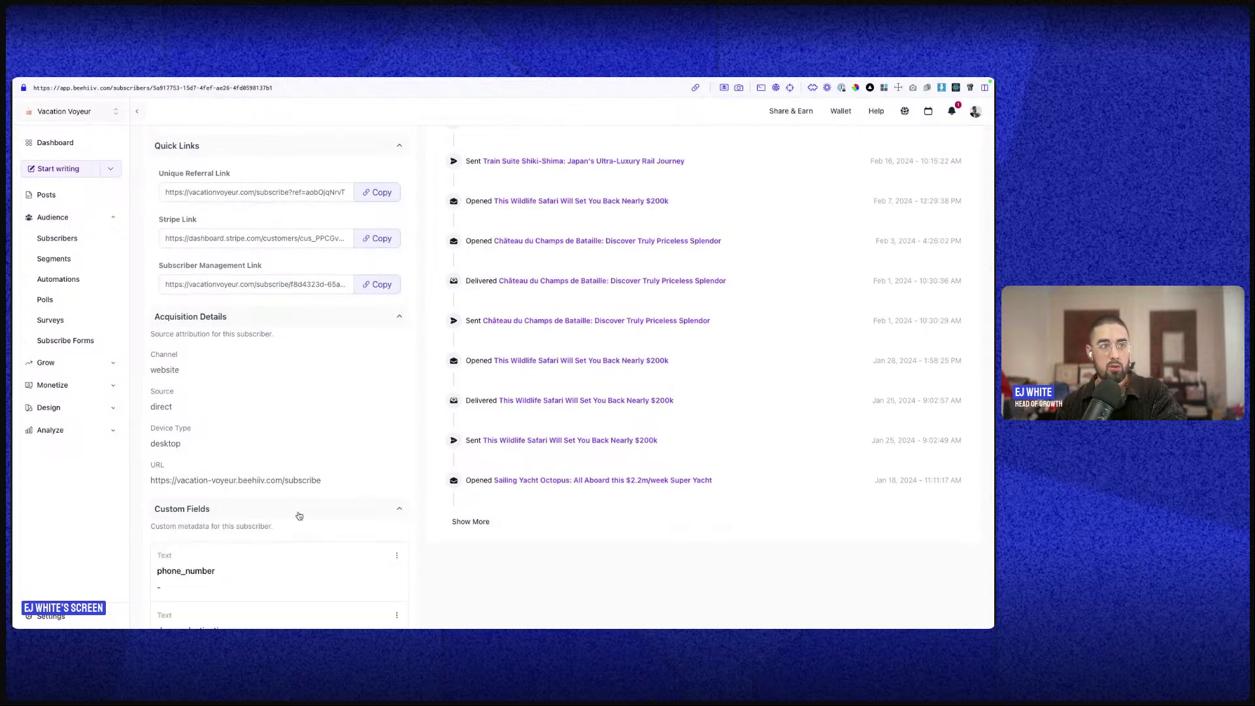
{"action": "scroll", "coordinate": [299, 513], "scroll_direction": "down", "scroll_amount": 5}
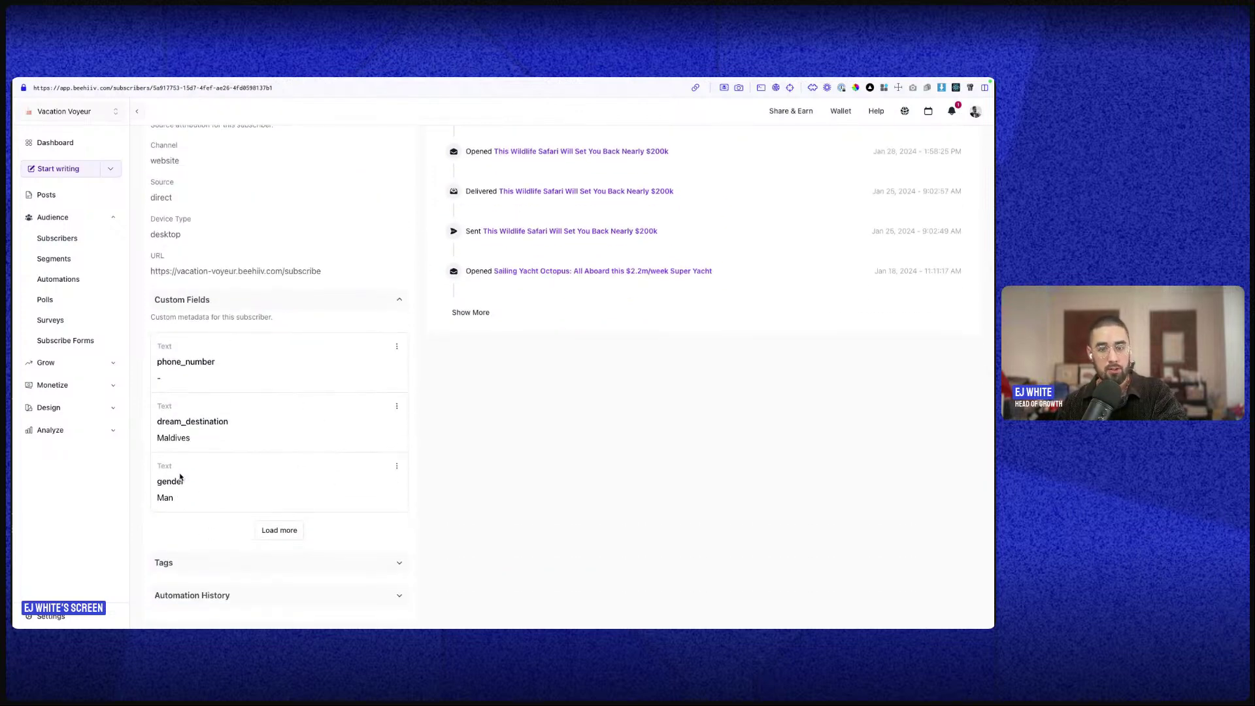
{"action": "scroll", "coordinate": [181, 477], "scroll_direction": "down", "scroll_amount": 1}
{"action": "left_click", "coordinate": [210, 540]}
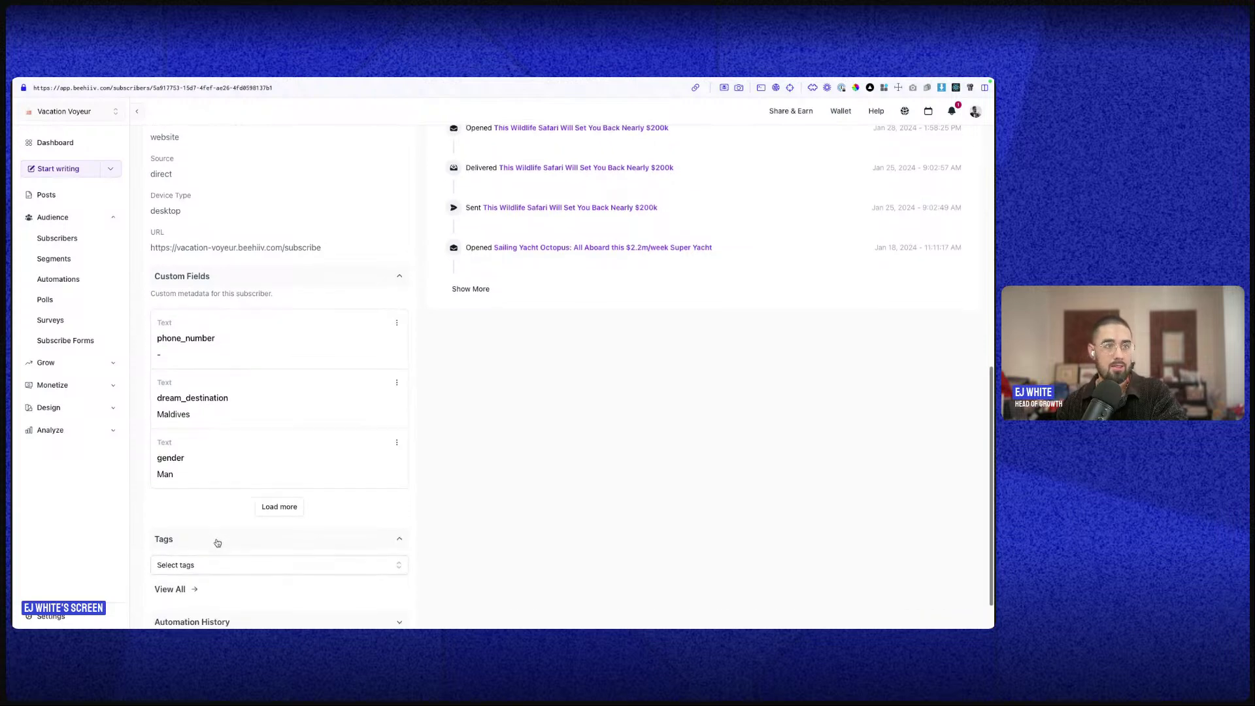
{"action": "scroll", "coordinate": [210, 538], "scroll_direction": "down", "scroll_amount": 2}
{"action": "left_click", "coordinate": [71, 240]}
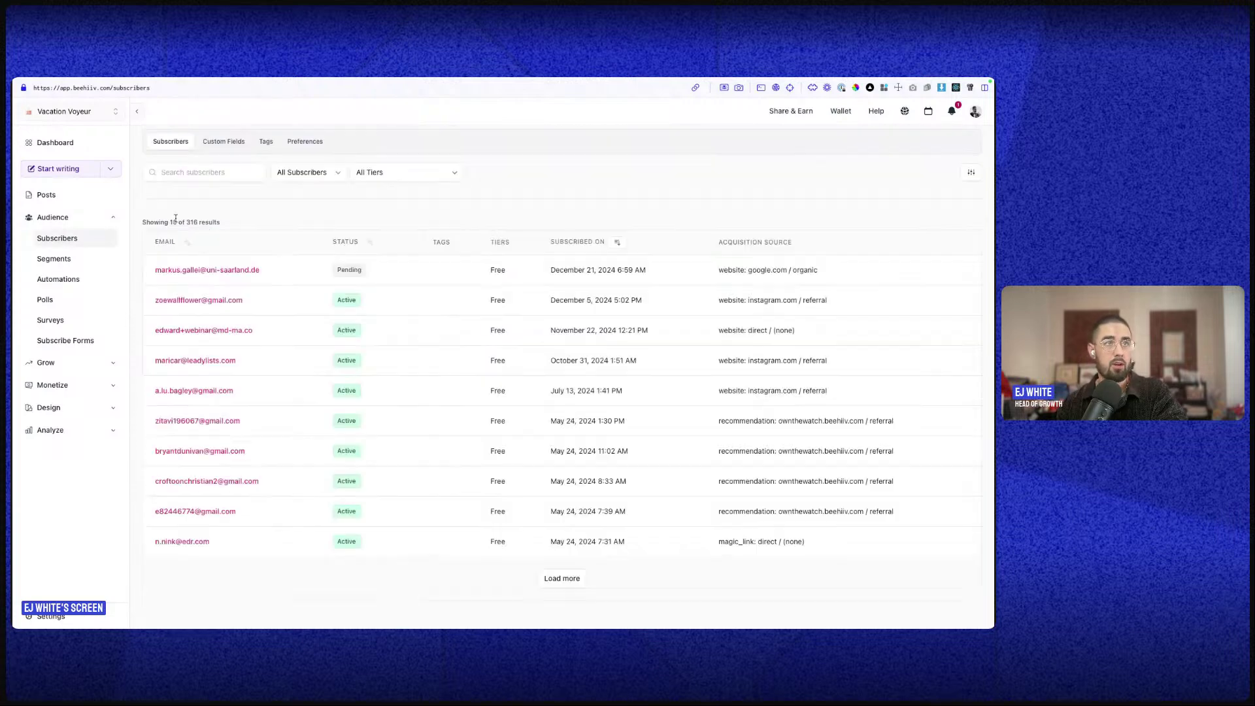
- Review the phone_number, gender and first_name custom fields, then view the empty Tags page
{"action": "left_click", "coordinate": [224, 141]}
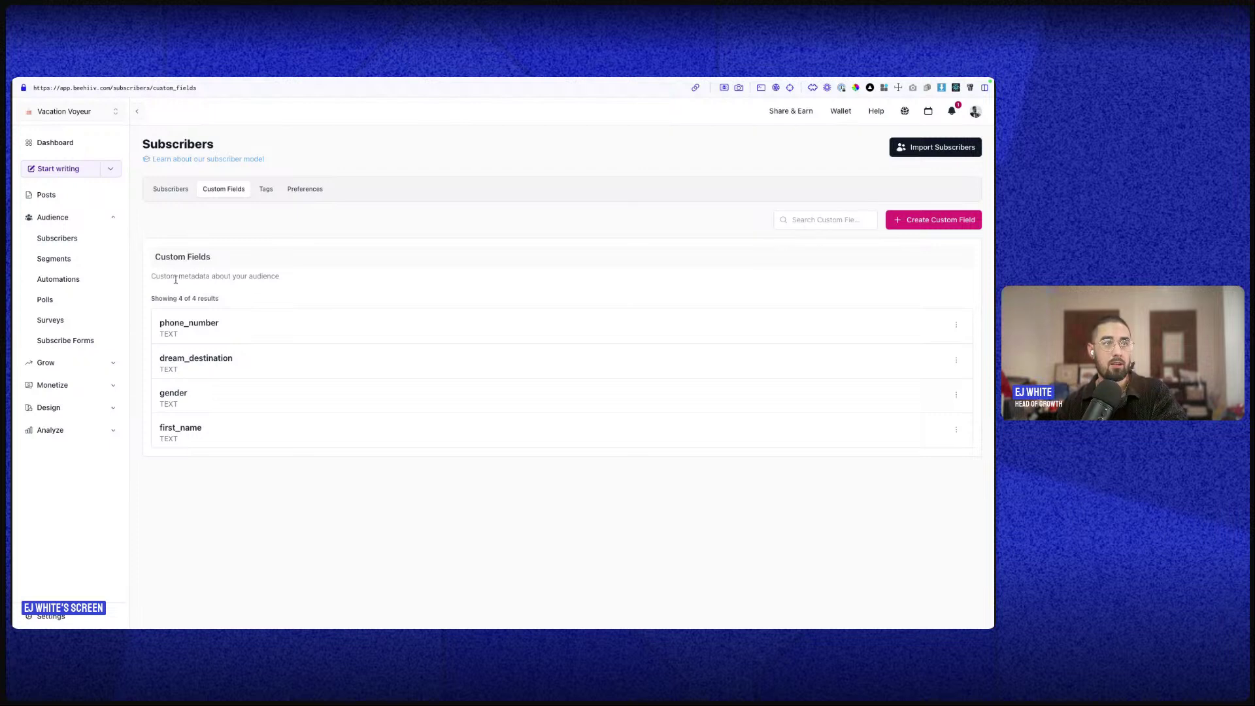
{"action": "left_click_drag", "start_coordinate": [160, 324], "coordinate": [169, 371]}
{"action": "double_click", "coordinate": [168, 394]}
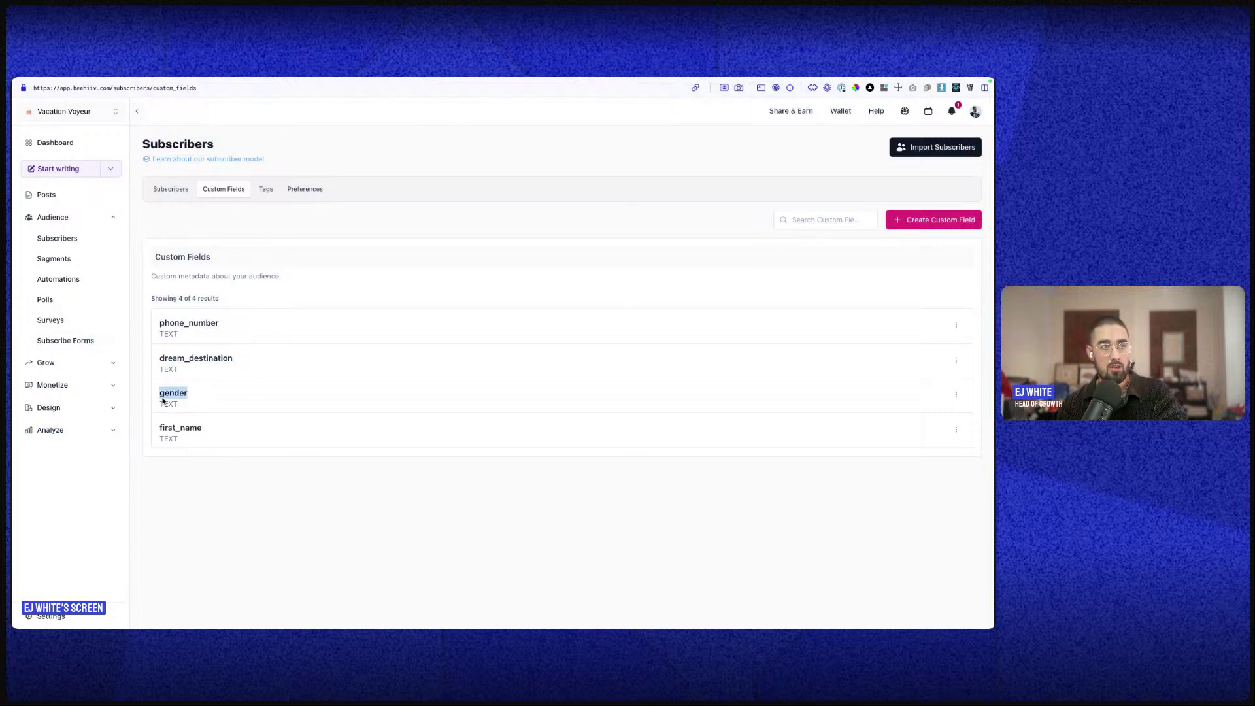
{"action": "double_click", "coordinate": [189, 426]}
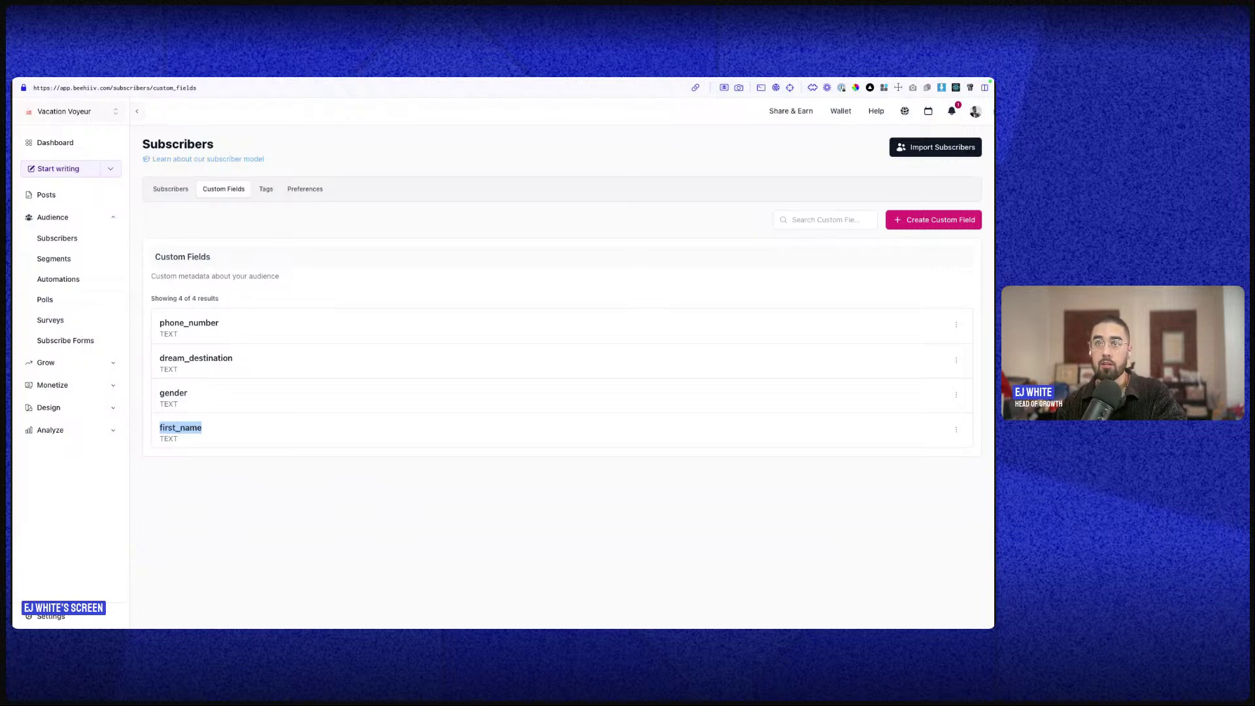
{"action": "left_click", "coordinate": [261, 190]}
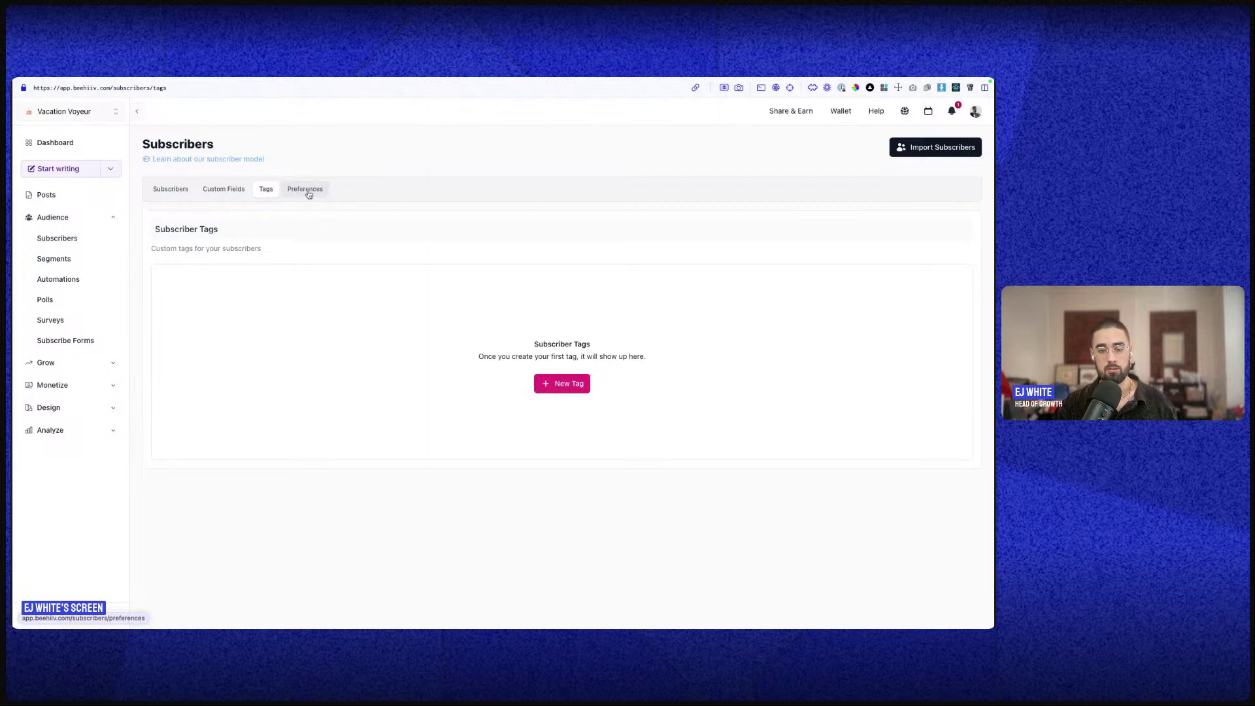
- Check the empty Preferences tab, then return to the 316-subscriber list
{"action": "left_click", "coordinate": [308, 192]}
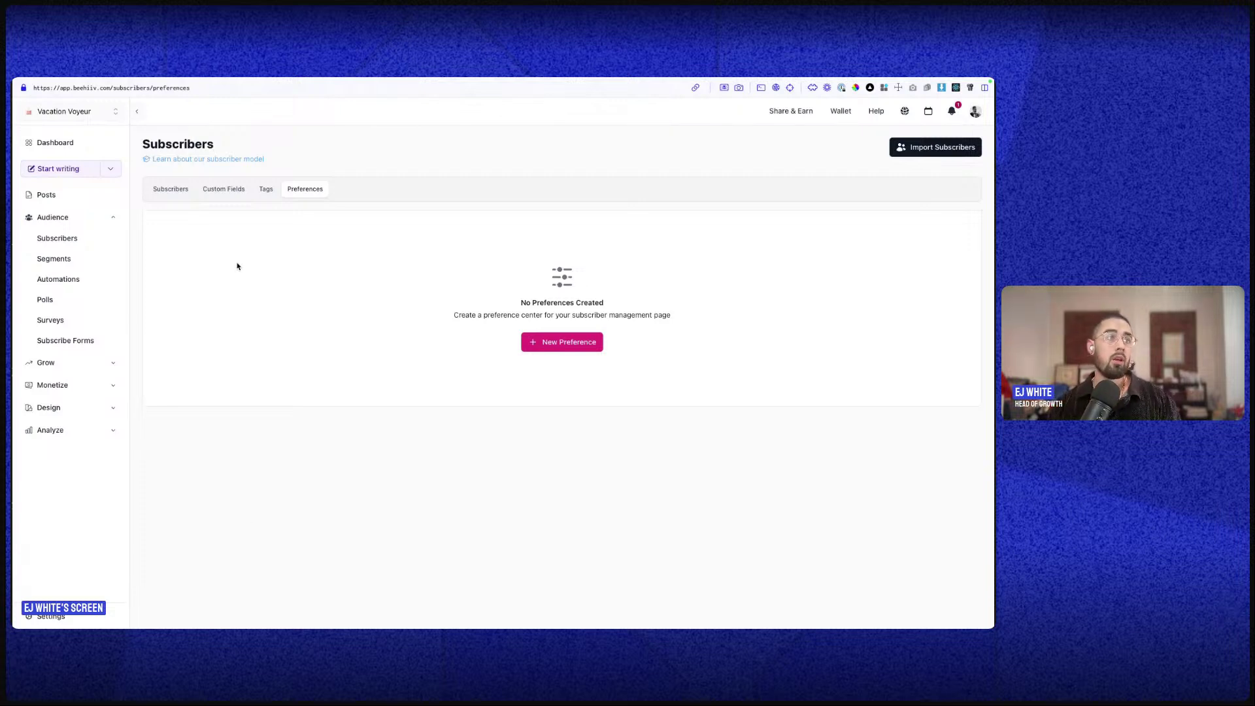
{"action": "left_click", "coordinate": [99, 246]}
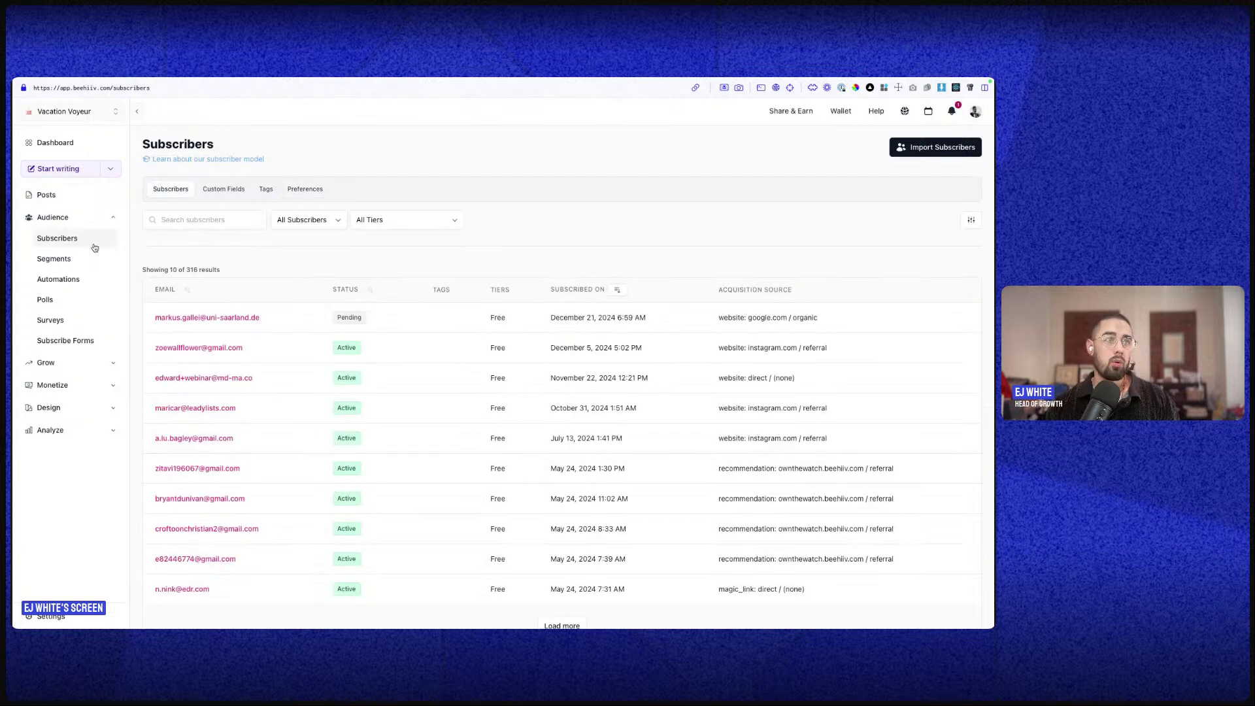
- Open the Instagram Subs (Paid) (1) segment's Configure tab and start adding a condition
{"action": "left_click", "coordinate": [52, 260]}
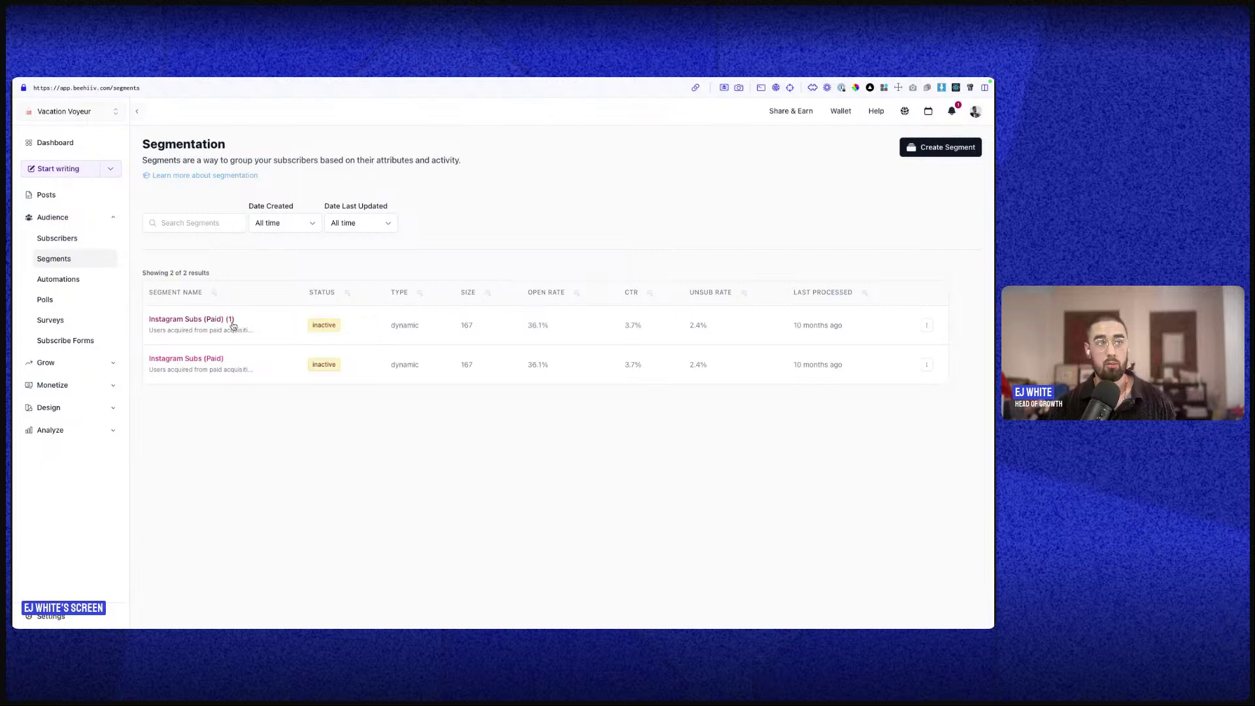
{"action": "left_click", "coordinate": [241, 327]}
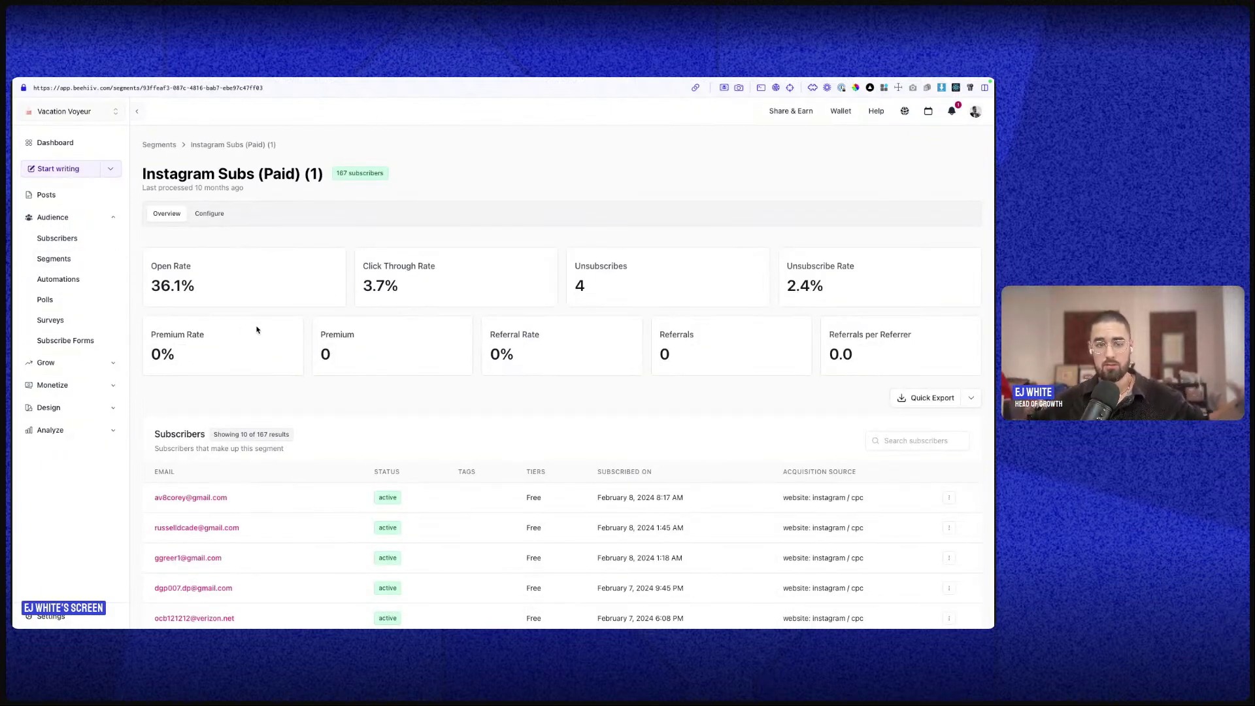
{"action": "left_click", "coordinate": [204, 221]}
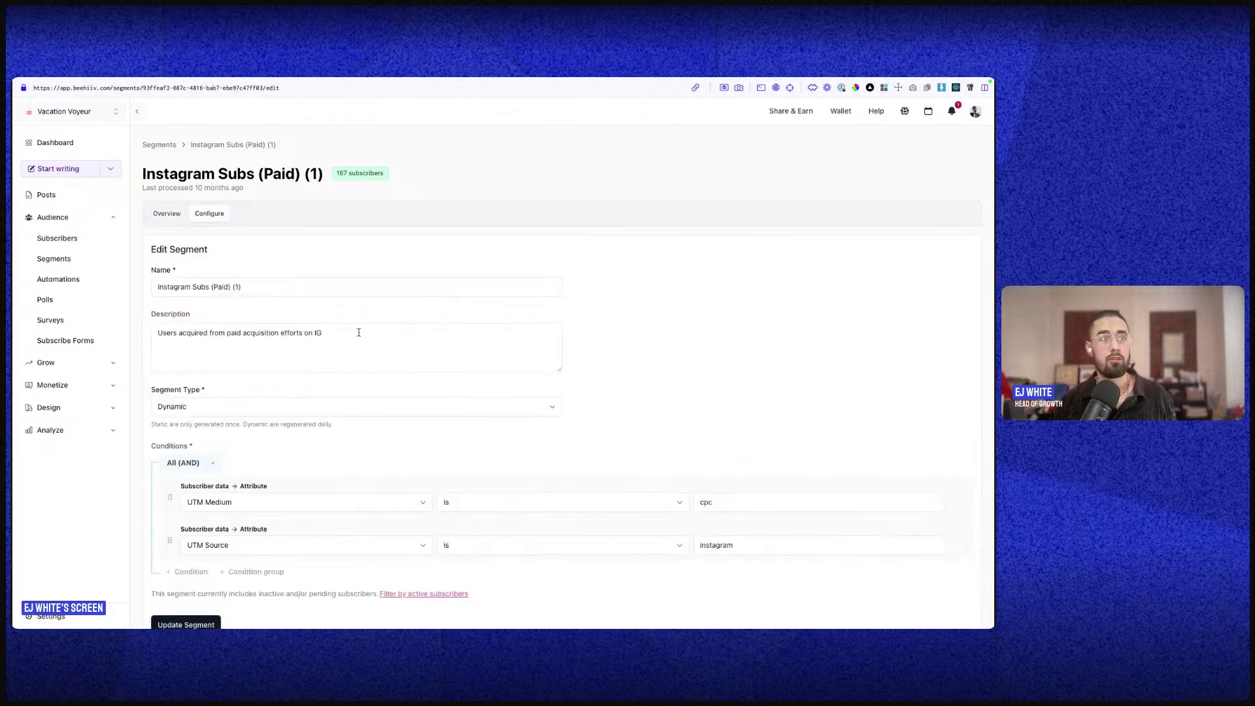
{"action": "scroll", "coordinate": [339, 378], "scroll_direction": "down", "scroll_amount": 2}
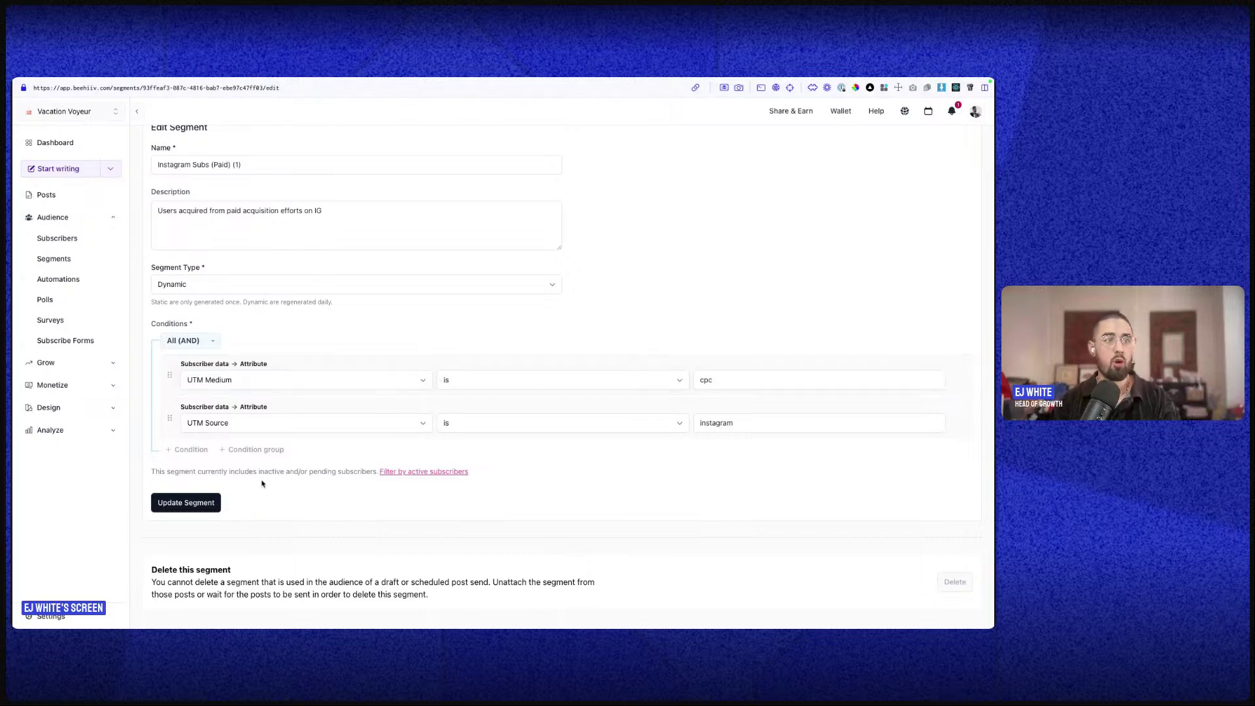
{"action": "left_click", "coordinate": [179, 447]}
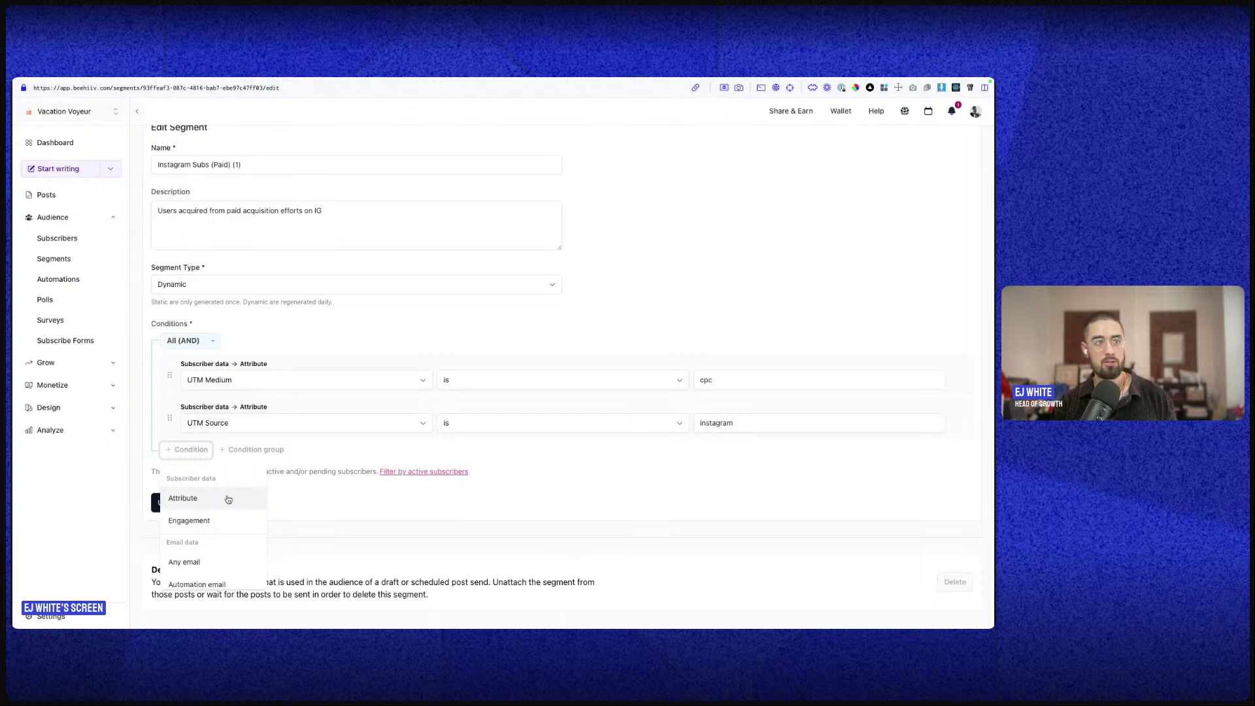
- Browse the available condition types and the UTM Source condition's attributes
{"action": "scroll", "coordinate": [215, 508], "scroll_direction": "down", "scroll_amount": 1}
{"action": "scroll", "coordinate": [215, 509], "scroll_direction": "up", "scroll_amount": 1}
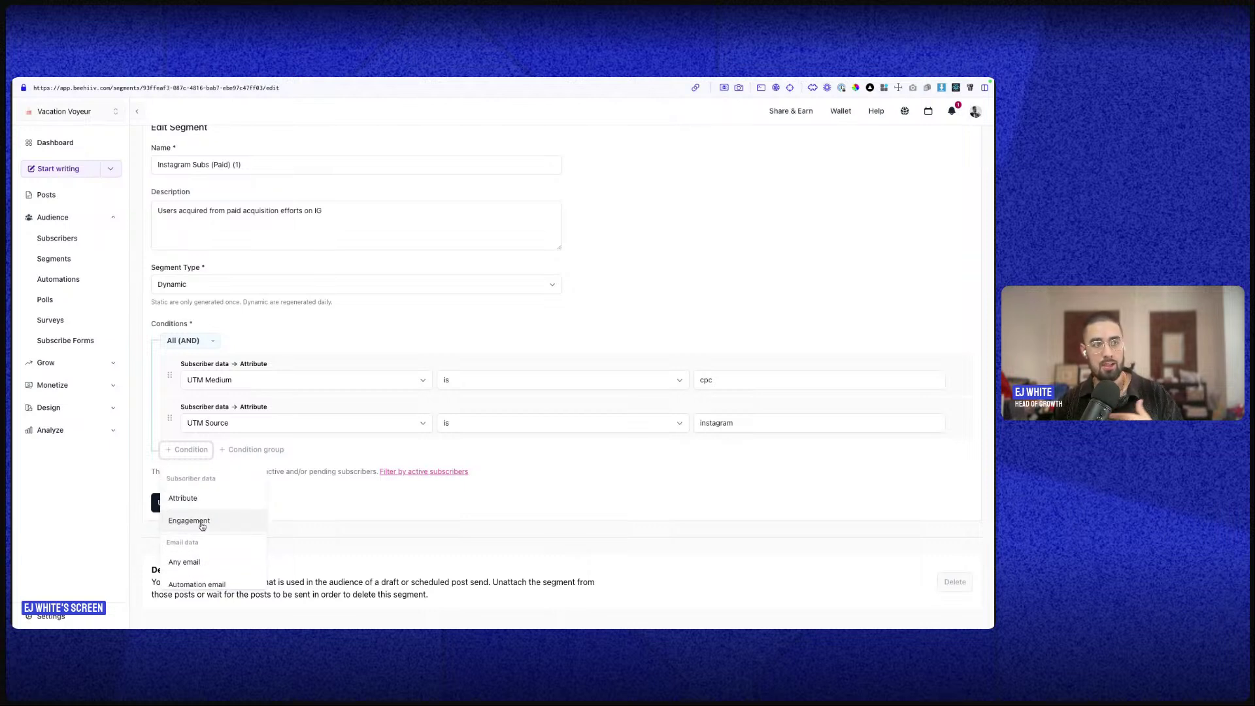
{"action": "scroll", "coordinate": [213, 516], "scroll_direction": "down", "scroll_amount": 1}
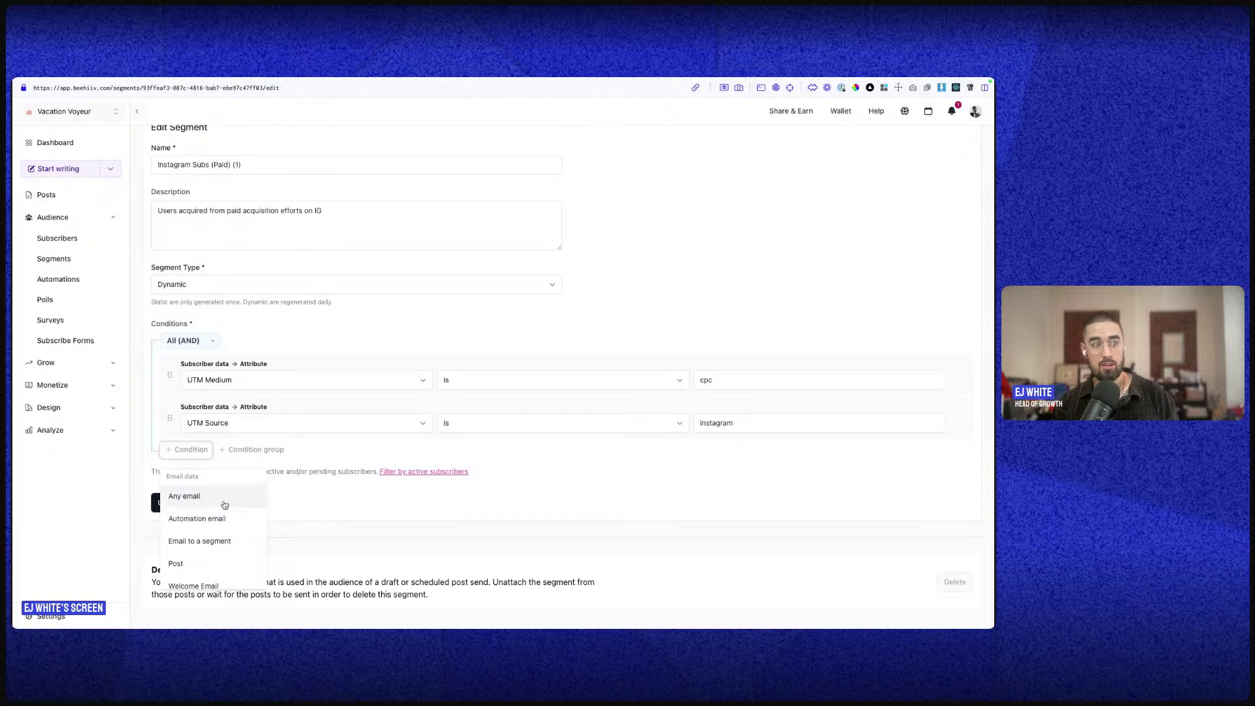
{"action": "scroll", "coordinate": [222, 528], "scroll_direction": "down", "scroll_amount": 1}
{"action": "scroll", "coordinate": [222, 528], "scroll_direction": "down", "scroll_amount": 2}
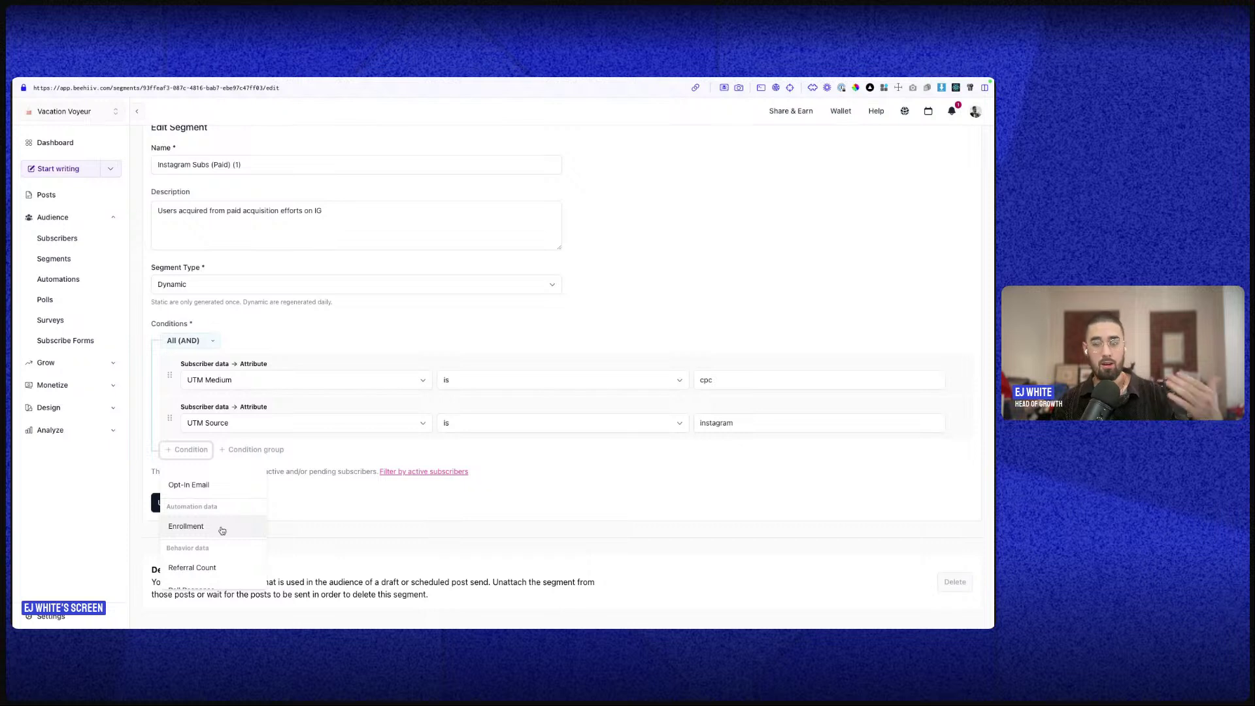
{"action": "scroll", "coordinate": [235, 546], "scroll_direction": "down", "scroll_amount": 1}
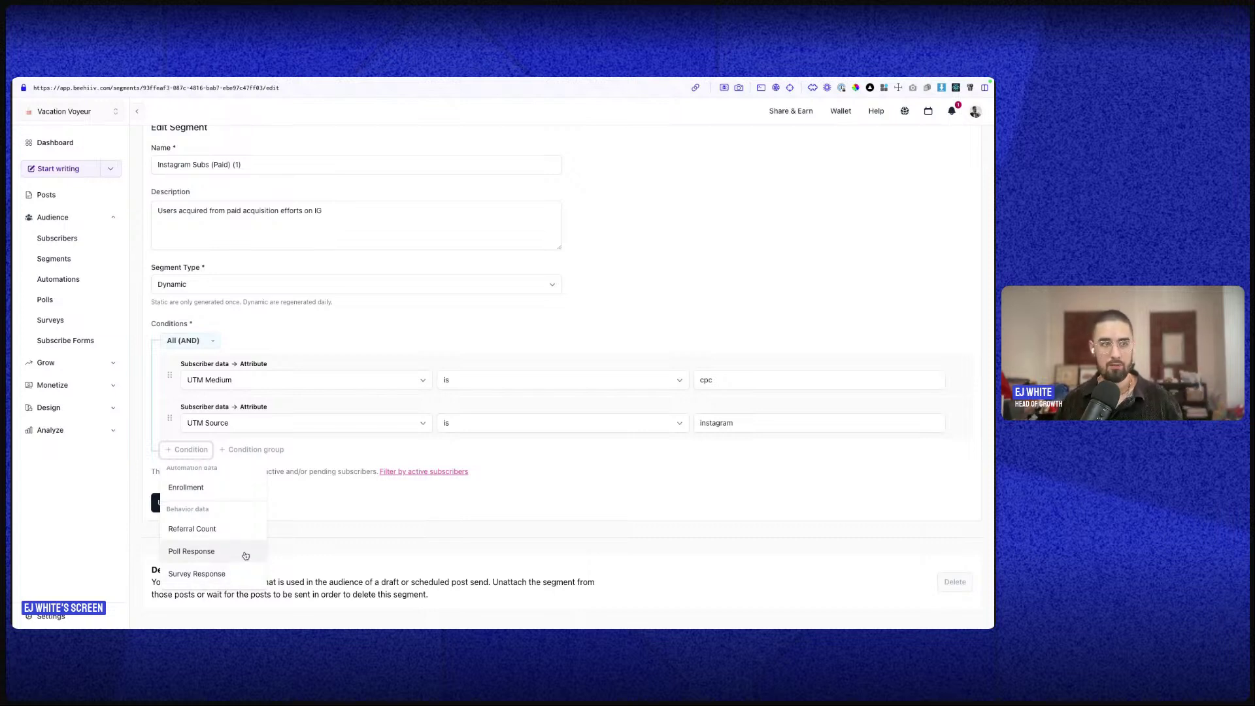
{"action": "scroll", "coordinate": [281, 471], "scroll_direction": "down", "scroll_amount": 1}
{"action": "left_click", "coordinate": [291, 432]}
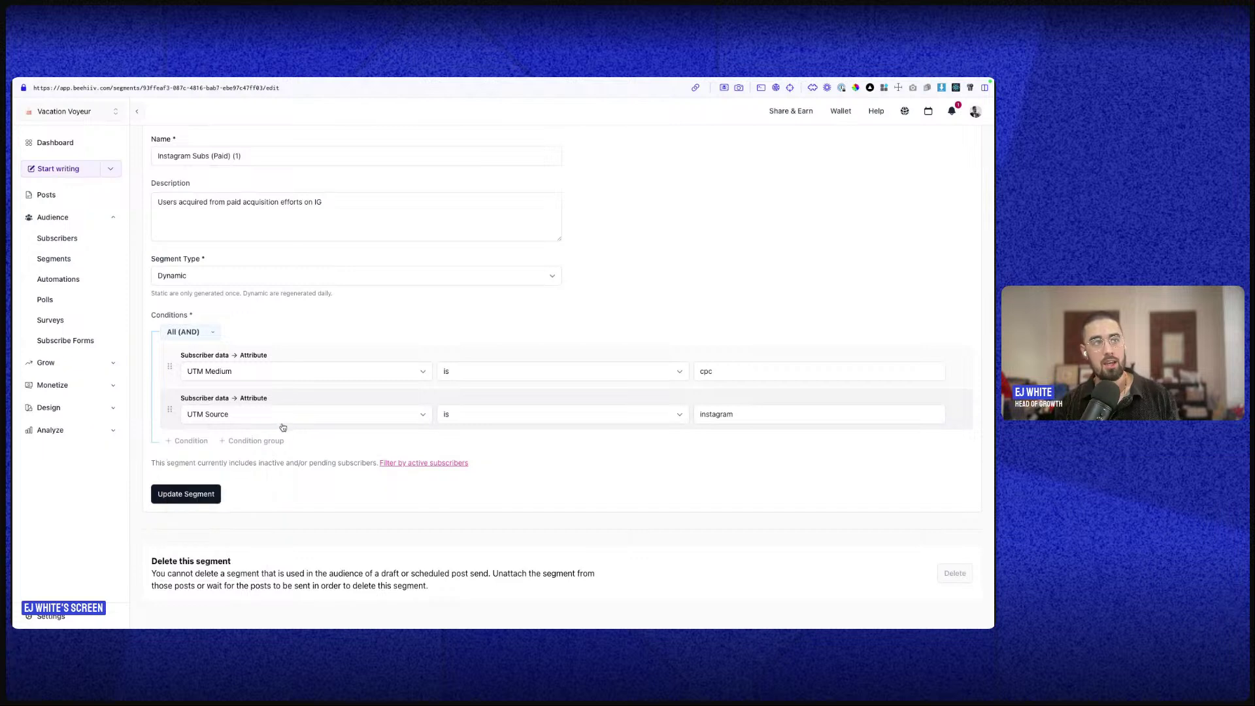
{"action": "left_click", "coordinate": [208, 444]}
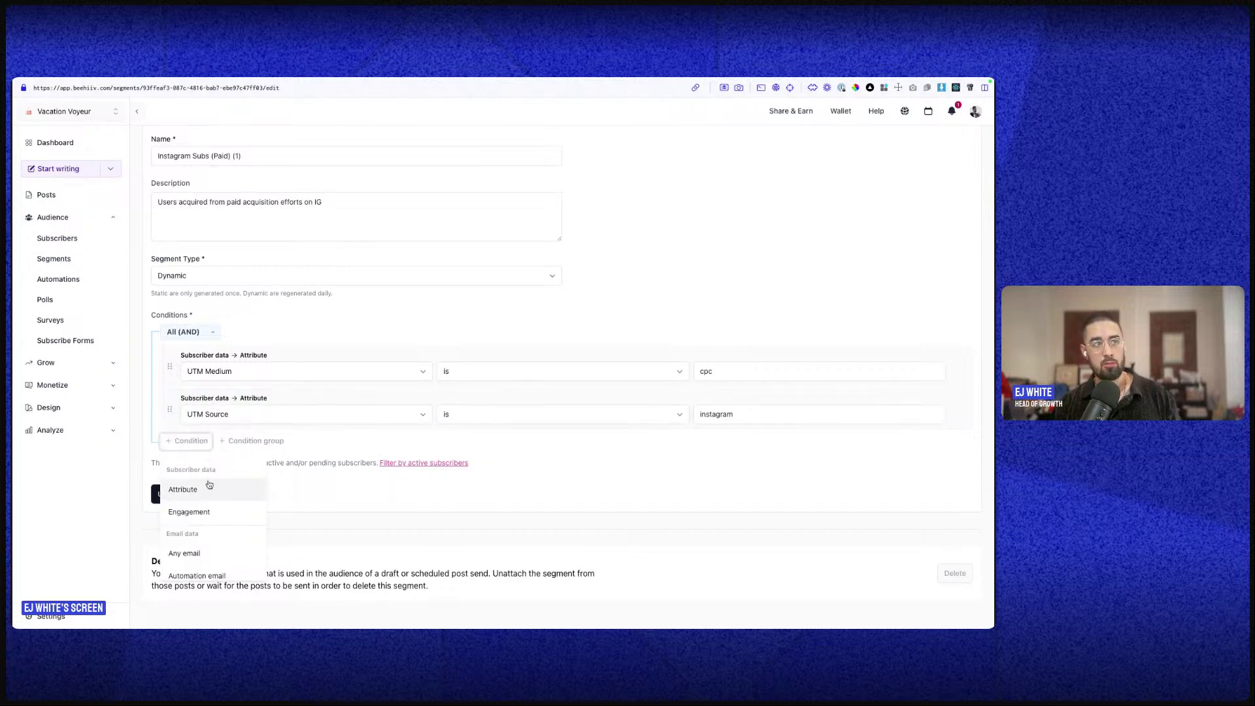
{"action": "left_click", "coordinate": [238, 413]}
{"action": "left_click", "coordinate": [234, 416]}
{"action": "left_click", "coordinate": [233, 419]}
{"action": "scroll", "coordinate": [222, 531], "scroll_direction": "up", "scroll_amount": 5}
{"action": "scroll", "coordinate": [225, 532], "scroll_direction": "down", "scroll_amount": 5}
{"action": "scroll", "coordinate": [237, 535], "scroll_direction": "up", "scroll_amount": 3}
{"action": "scroll", "coordinate": [236, 536], "scroll_direction": "up", "scroll_amount": 5}
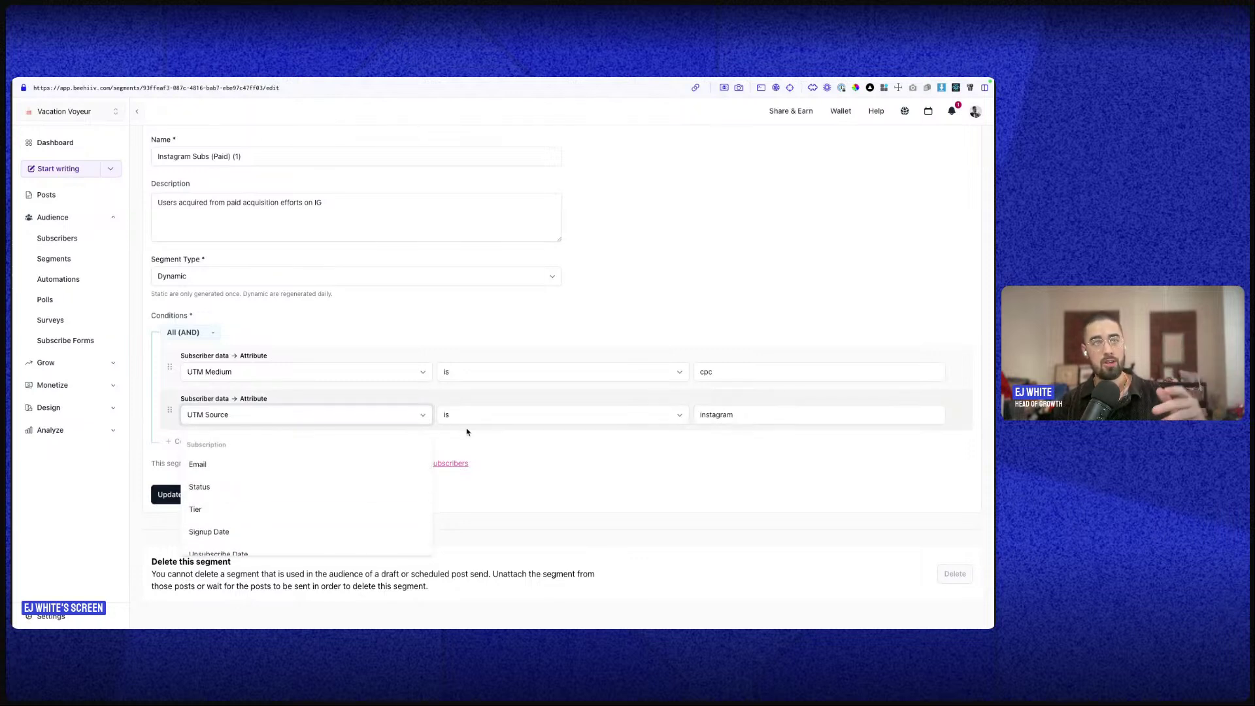
{"action": "key", "text": "Escape"}
- Check the cpc and instagram condition values, then show the segment's overview stats
{"action": "left_click", "coordinate": [721, 371]}
{"action": "double_click", "coordinate": [717, 415]}
{"action": "scroll", "coordinate": [717, 414], "scroll_direction": "up", "scroll_amount": 2}
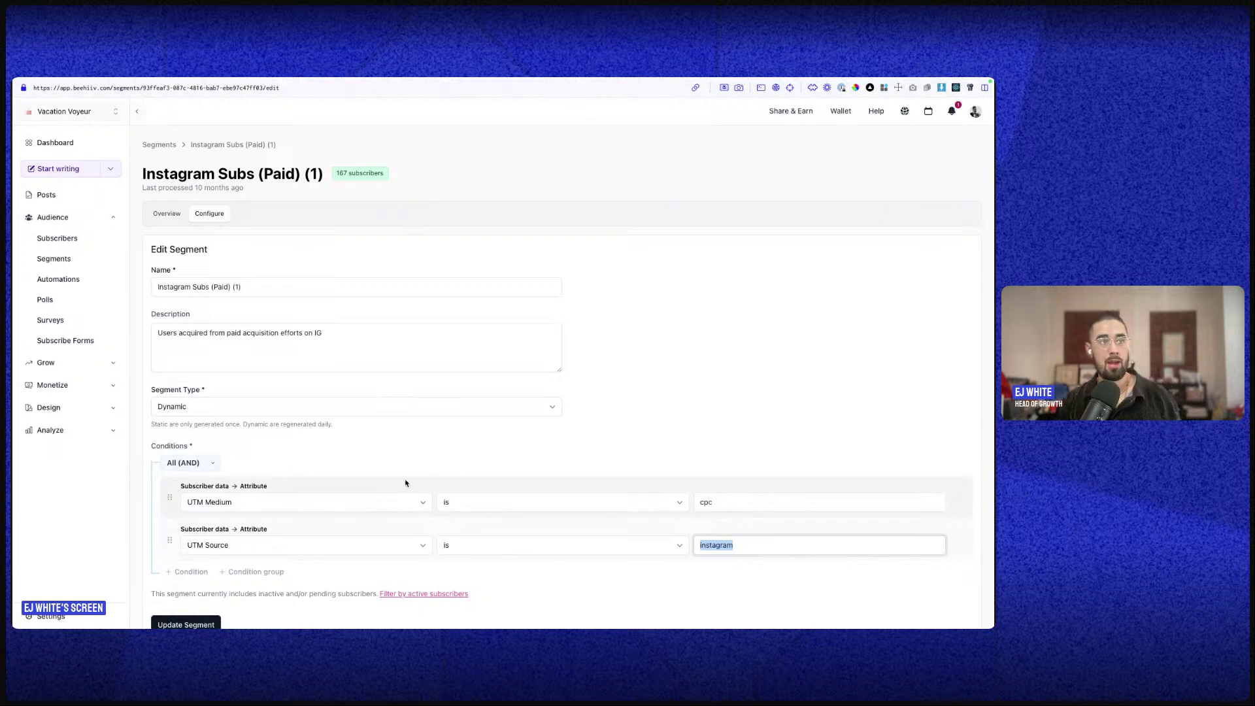
{"action": "scroll", "coordinate": [401, 482], "scroll_direction": "down", "scroll_amount": 2}
{"action": "scroll", "coordinate": [248, 265], "scroll_direction": "up", "scroll_amount": 2}
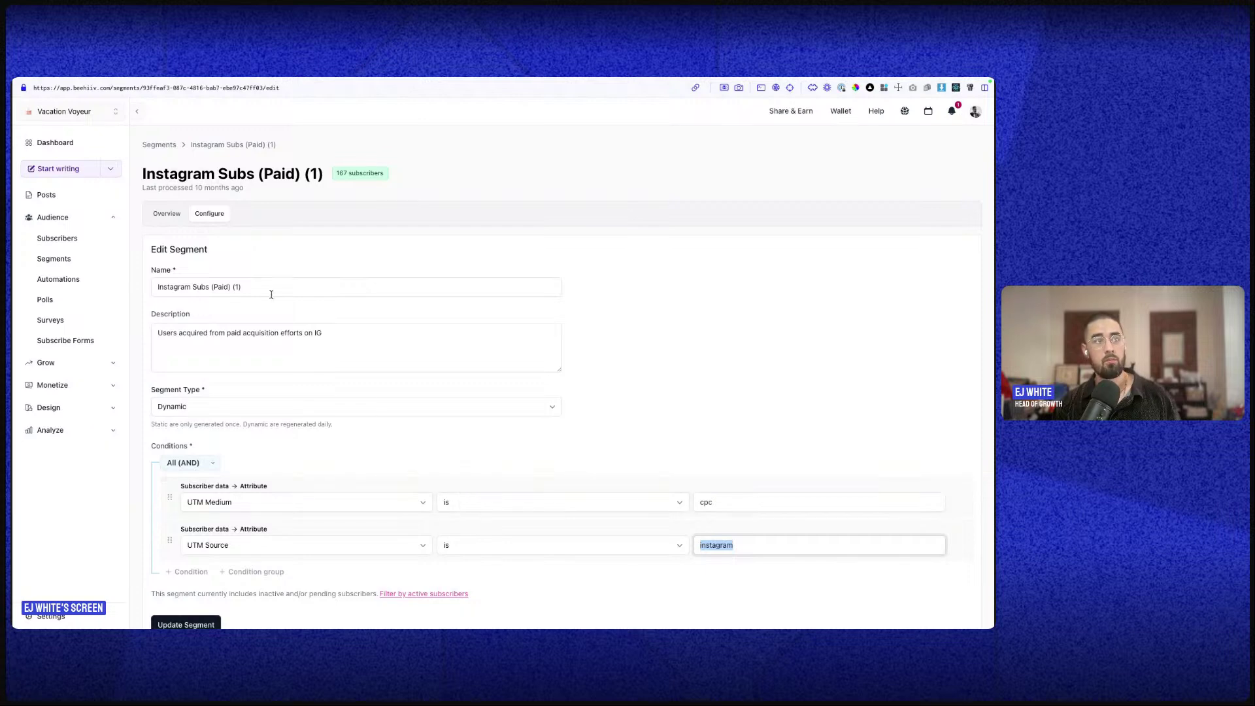
{"action": "left_click", "coordinate": [179, 210]}
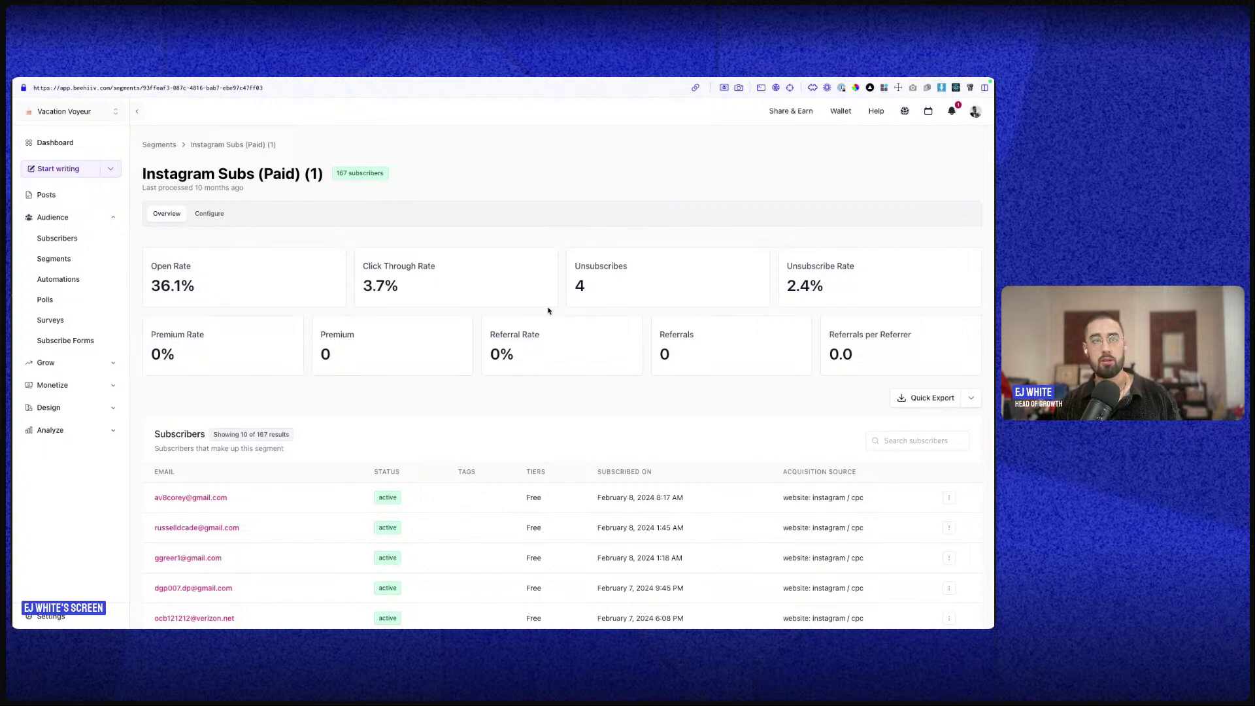
- Go back to the segments list, then show the eight automations
{"action": "left_click", "coordinate": [98, 256]}
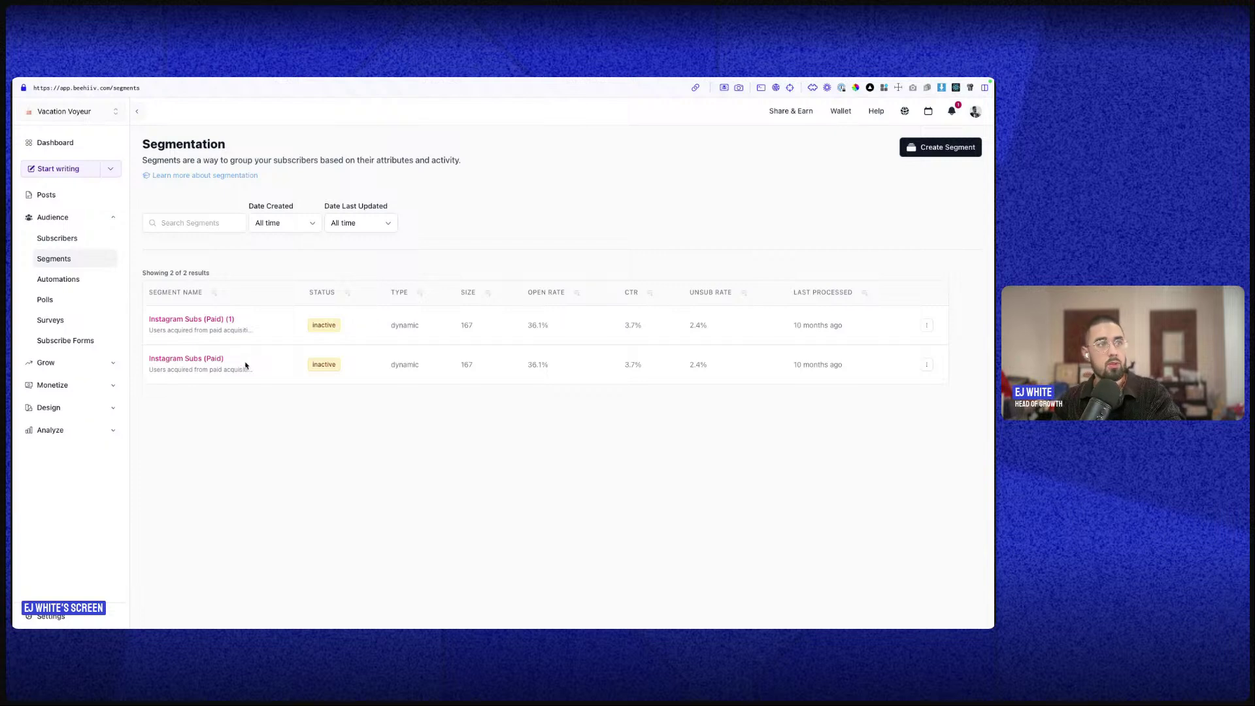
{"action": "left_click", "coordinate": [97, 279]}
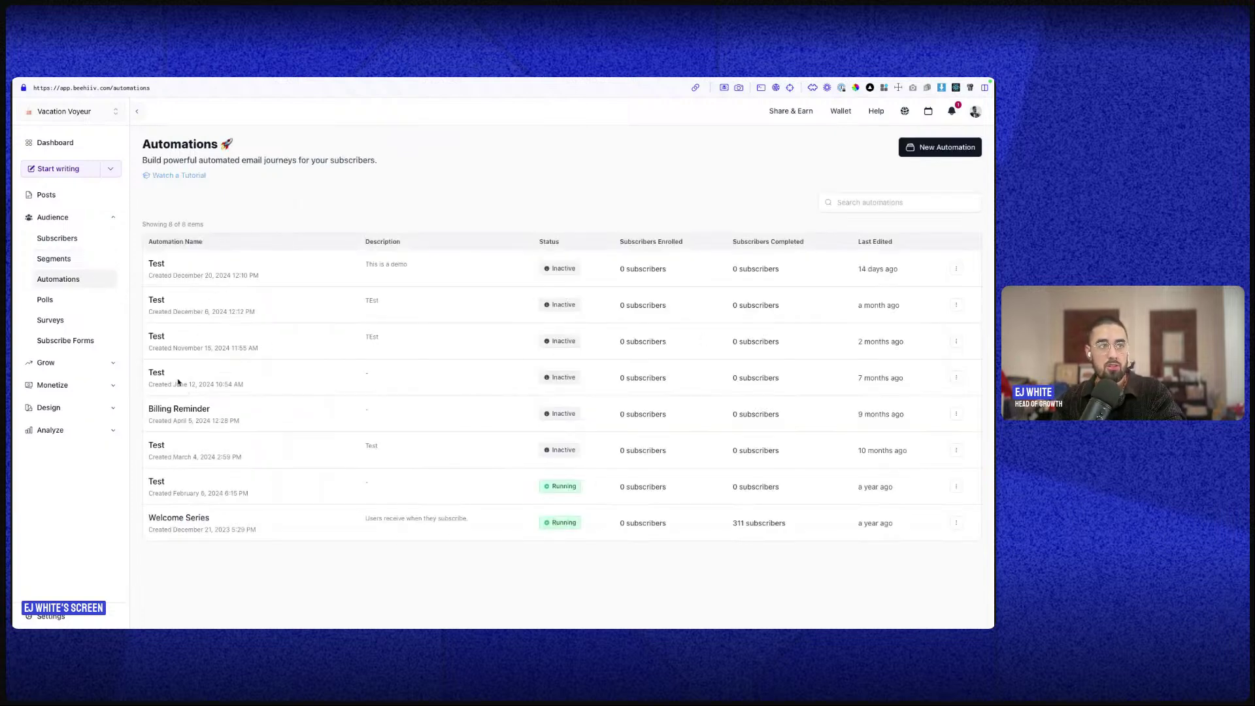
- Delete the running Test automation
{"action": "left_click", "coordinate": [956, 487]}
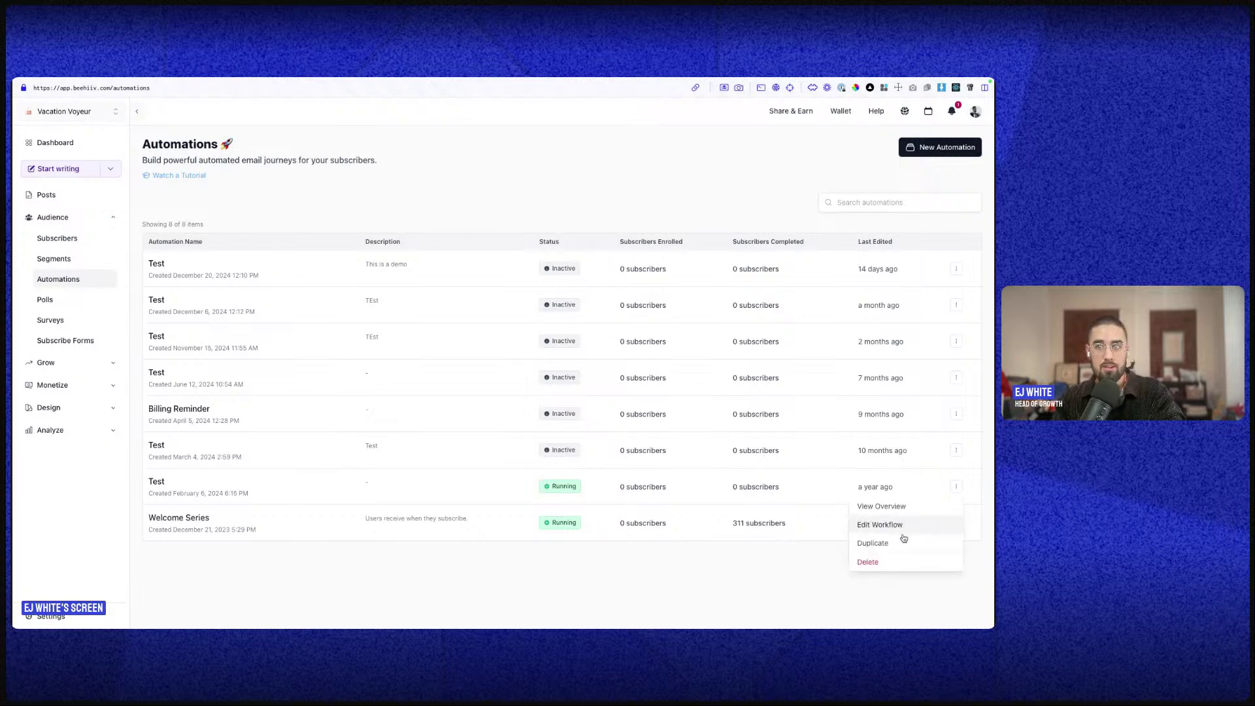
{"action": "left_click", "coordinate": [864, 561]}
{"action": "left_click", "coordinate": [614, 405]}
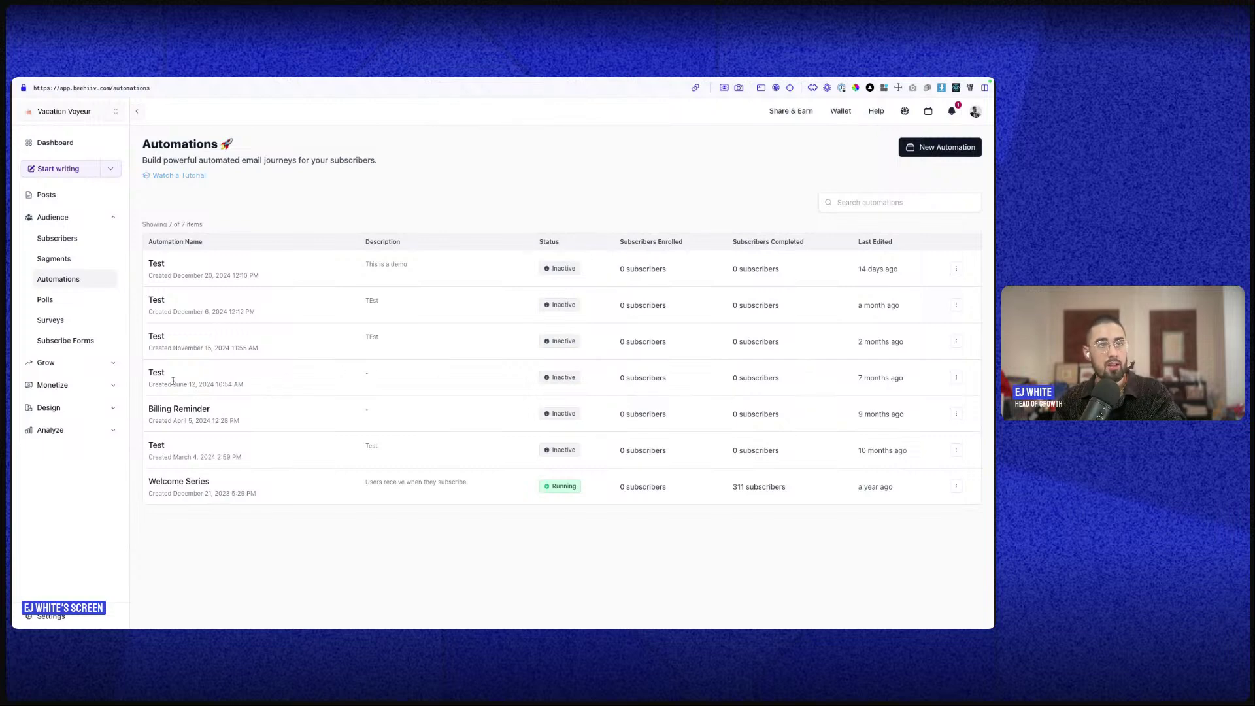
- Open the Welcome Series automation's settings and then its workflow
{"action": "left_click", "coordinate": [158, 484]}
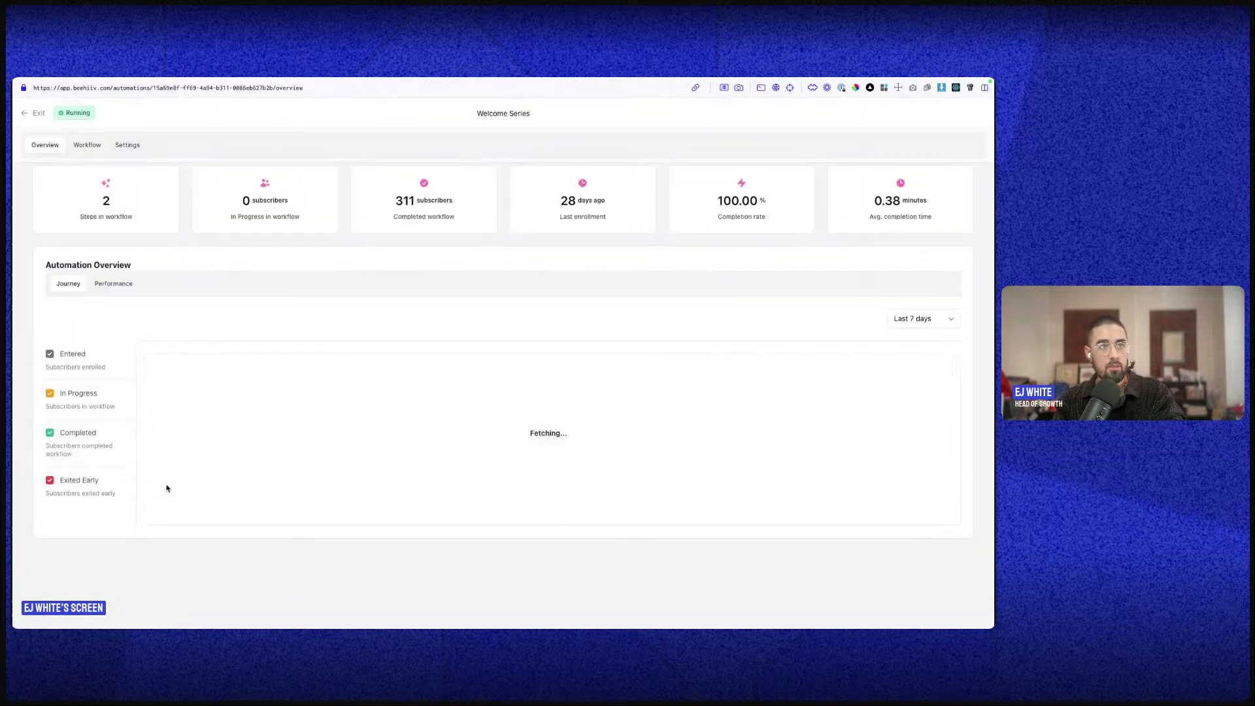
{"action": "left_click", "coordinate": [127, 144]}
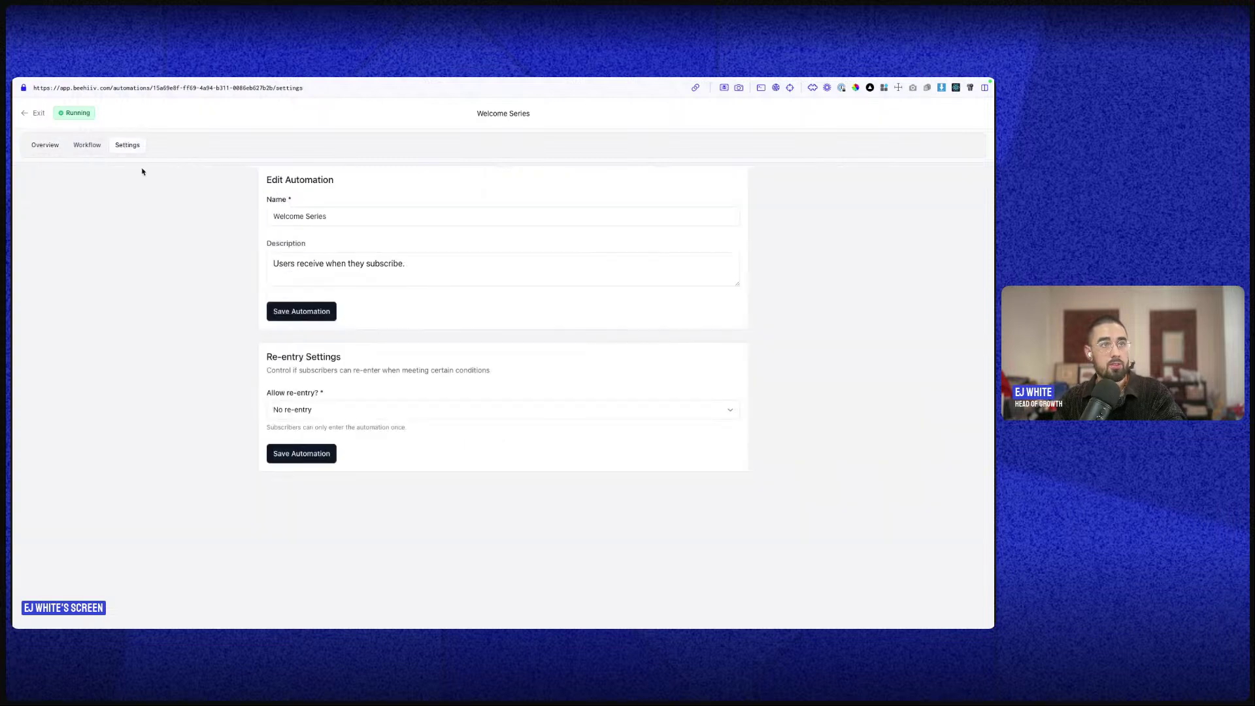
{"action": "left_click", "coordinate": [89, 146]}
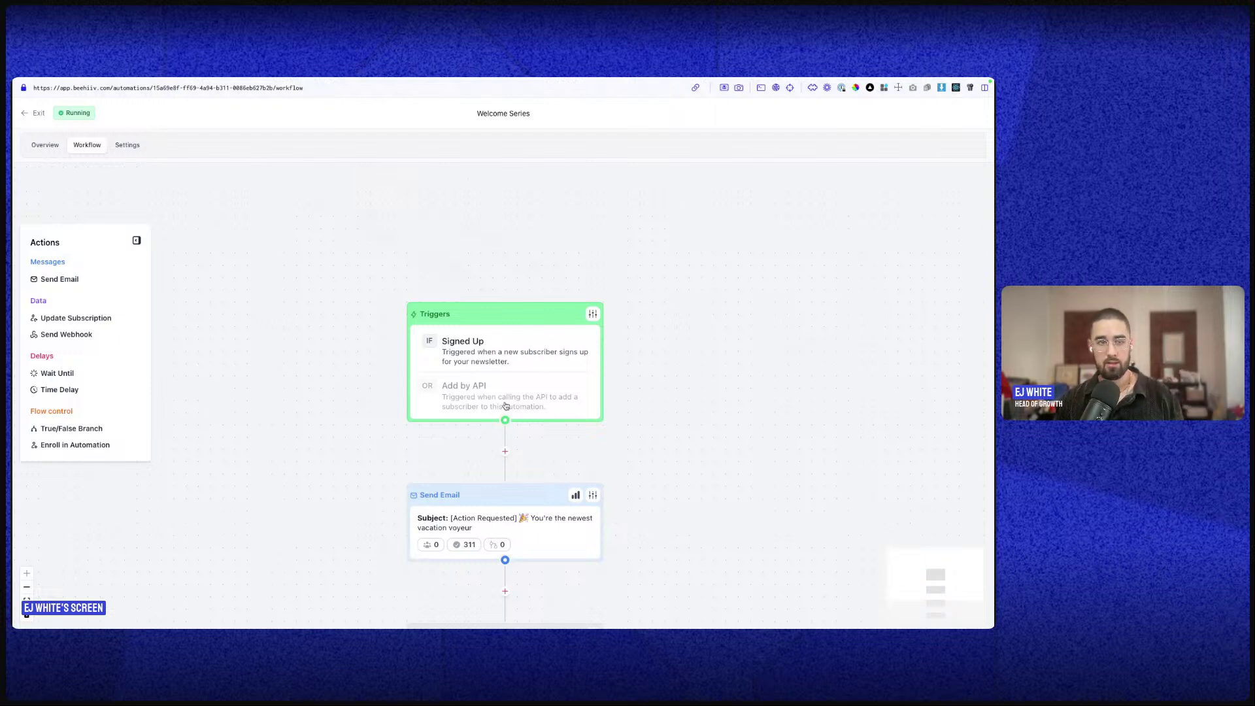
- Add a Send Email step after the 3-day Time Delay
{"action": "scroll", "coordinate": [504, 408], "scroll_direction": "down", "scroll_amount": 2}
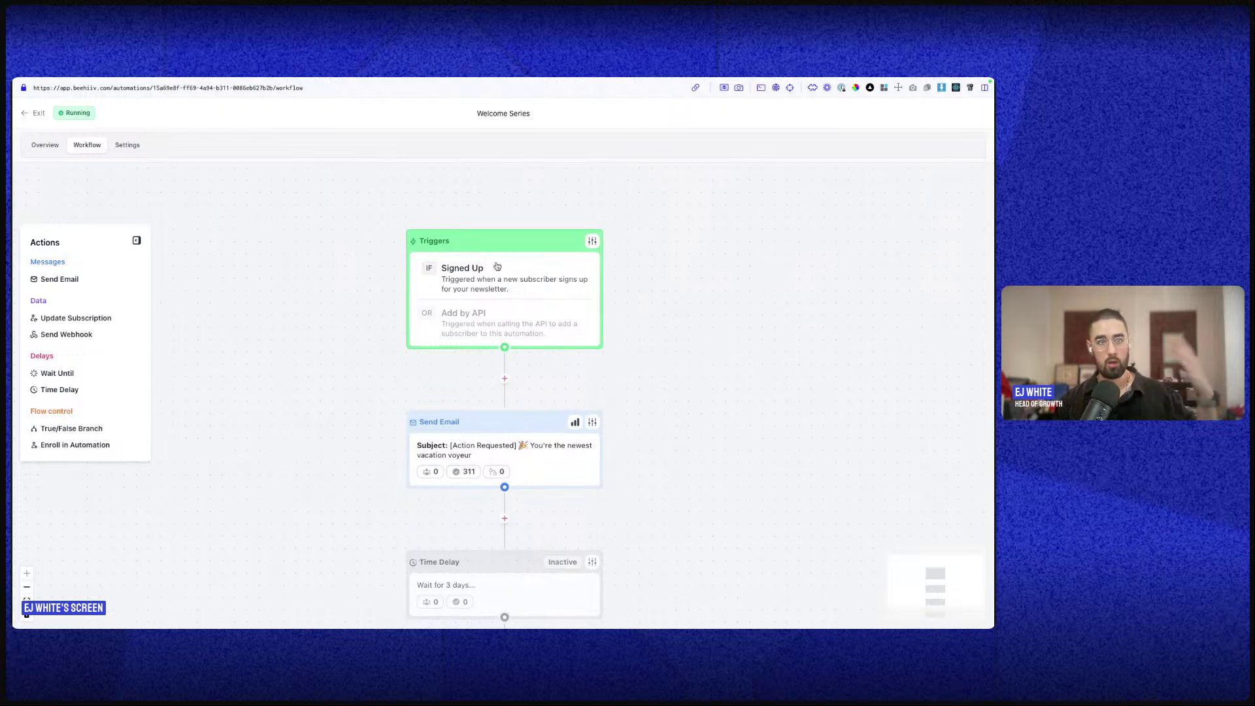
{"action": "scroll", "coordinate": [503, 275], "scroll_direction": "down", "scroll_amount": 2}
{"action": "scroll", "coordinate": [476, 357], "scroll_direction": "right", "scroll_amount": 1}
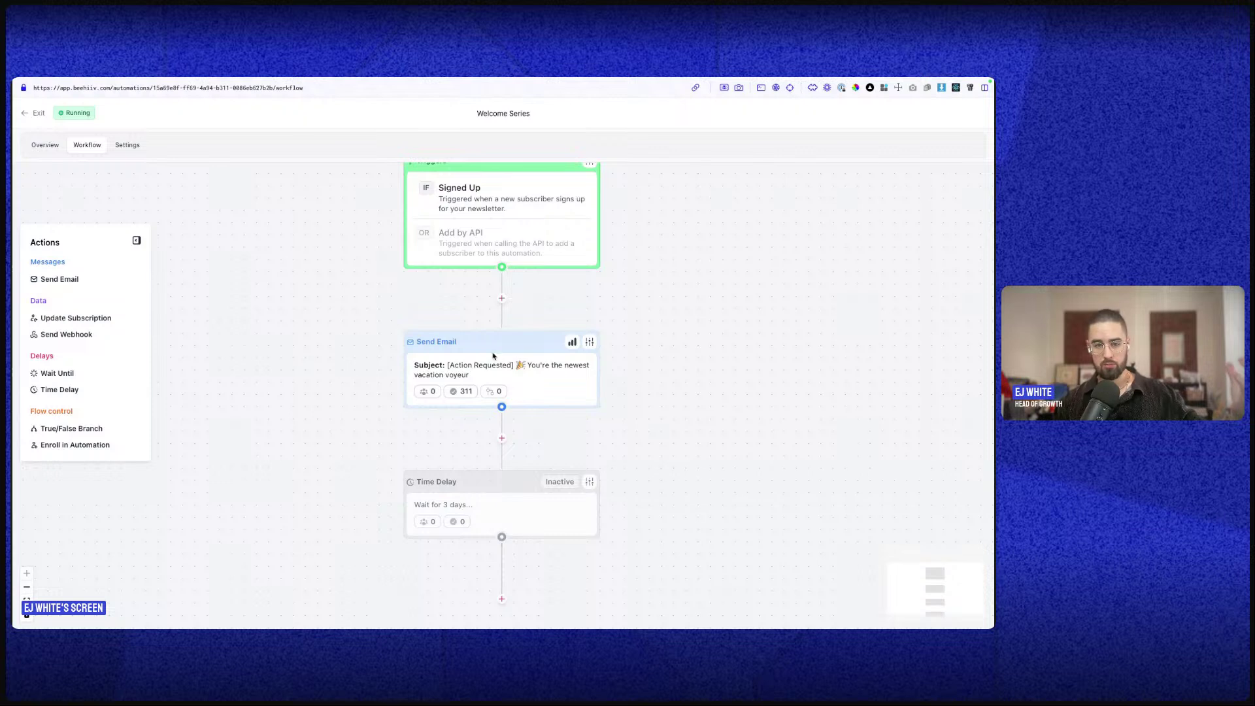
{"action": "scroll", "coordinate": [494, 363], "scroll_direction": "down", "scroll_amount": 1}
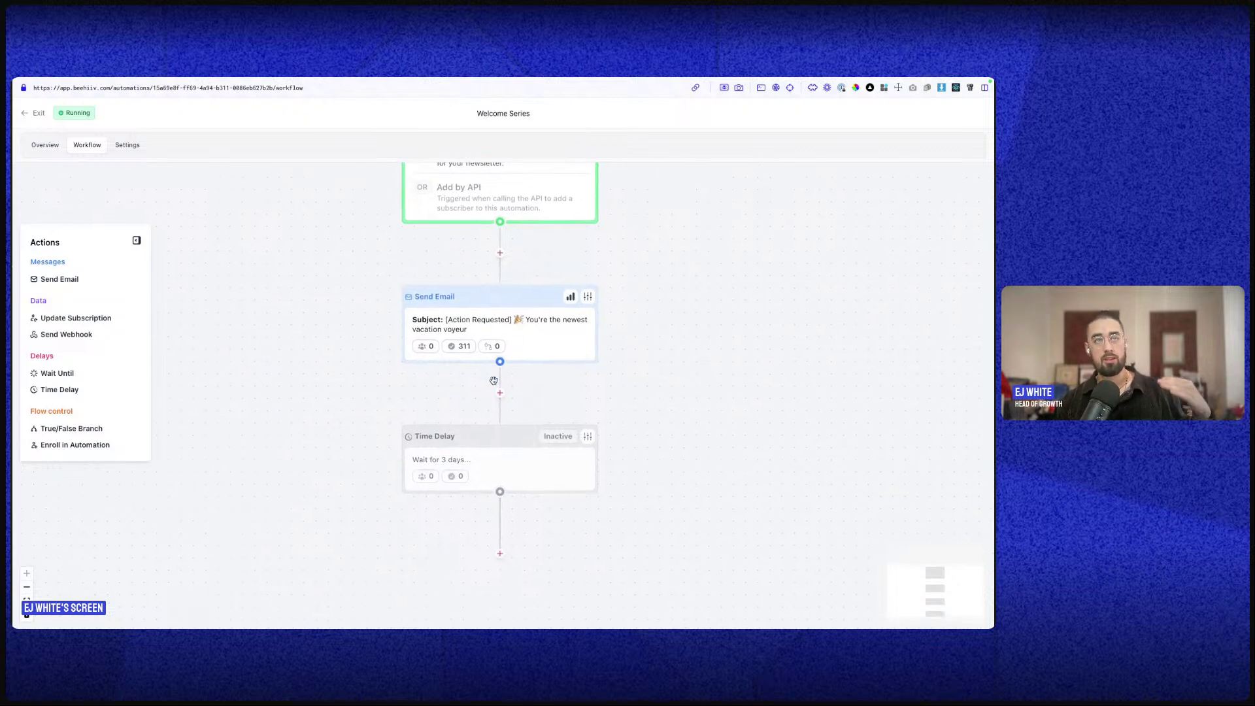
{"action": "scroll", "coordinate": [502, 328], "scroll_direction": "down", "scroll_amount": 2}
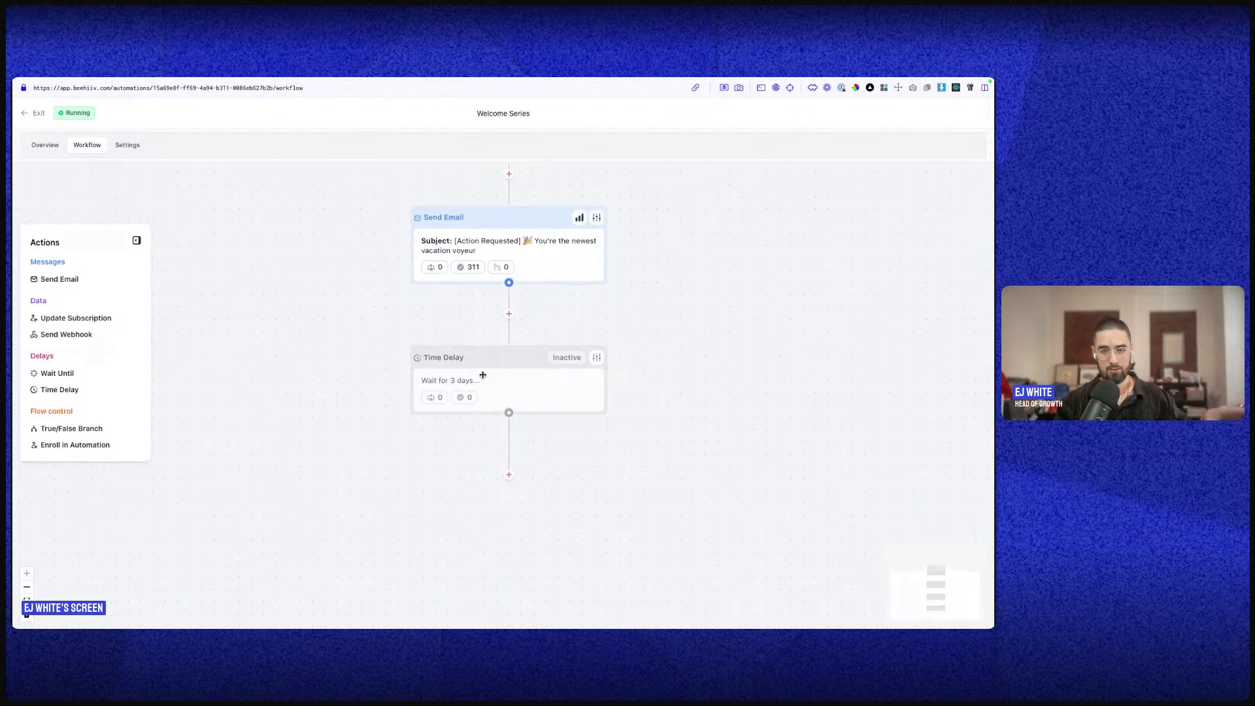
{"action": "left_click", "coordinate": [509, 475]}
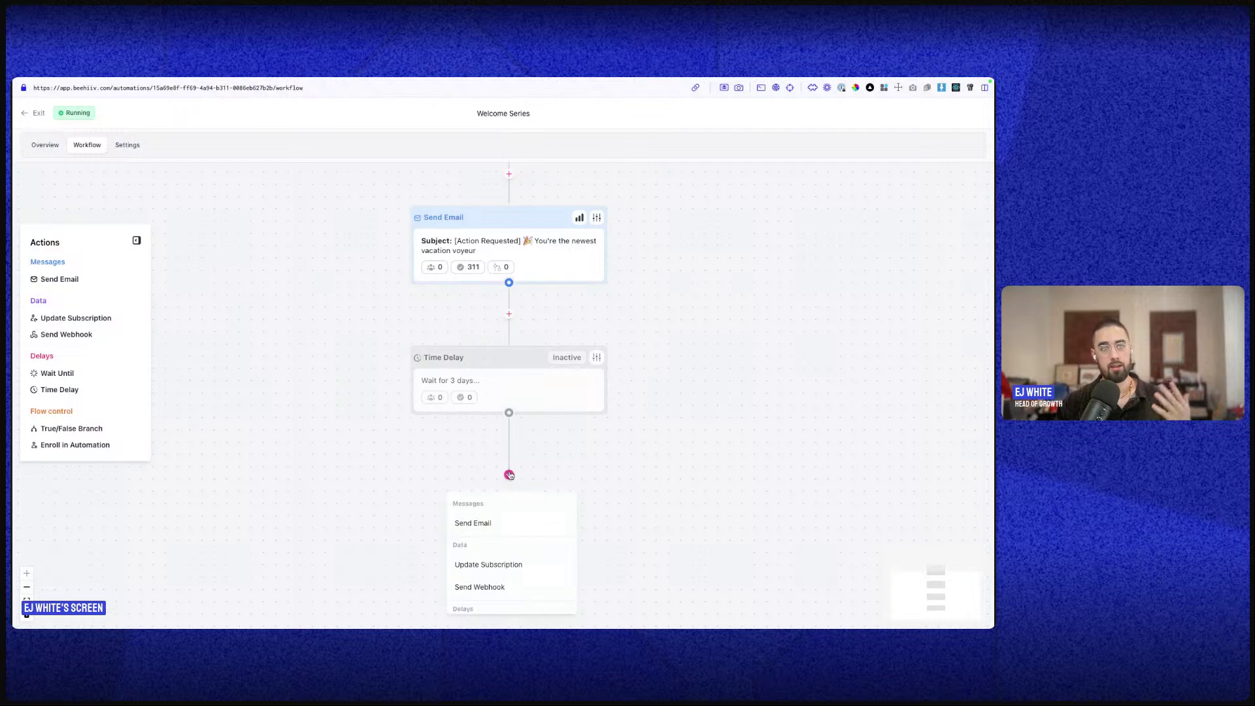
{"action": "left_click", "coordinate": [503, 526]}
{"action": "scroll", "coordinate": [512, 521], "scroll_direction": "down", "scroll_amount": 4}
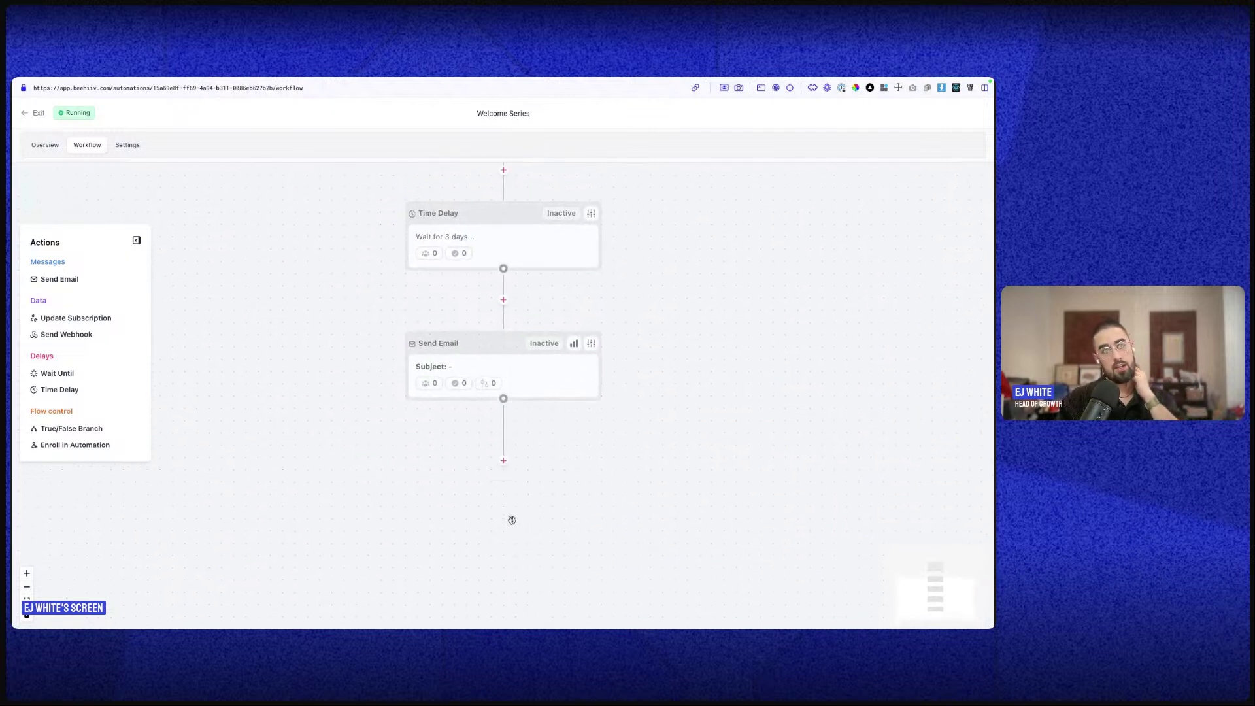
- Browse the step types available after the new email, then close the list
{"action": "left_click", "coordinate": [503, 458]}
{"action": "scroll", "coordinate": [490, 556], "scroll_direction": "down", "scroll_amount": 3}
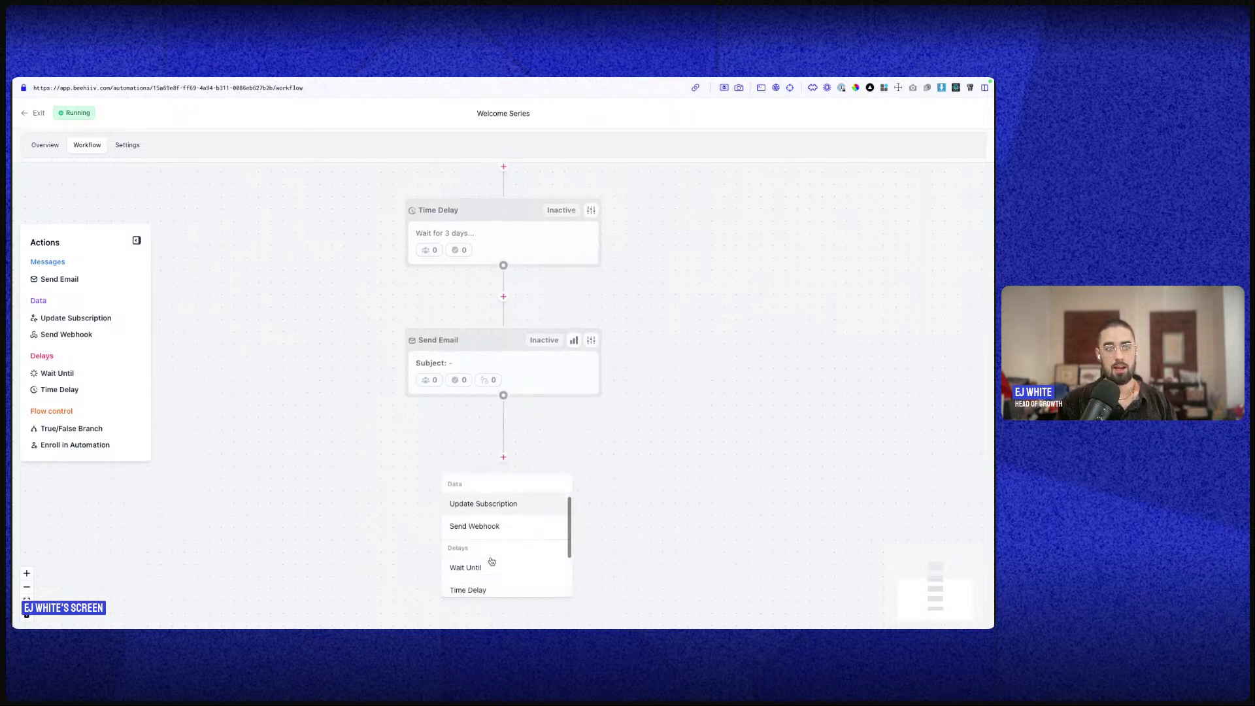
{"action": "scroll", "coordinate": [493, 575], "scroll_direction": "down", "scroll_amount": 1}
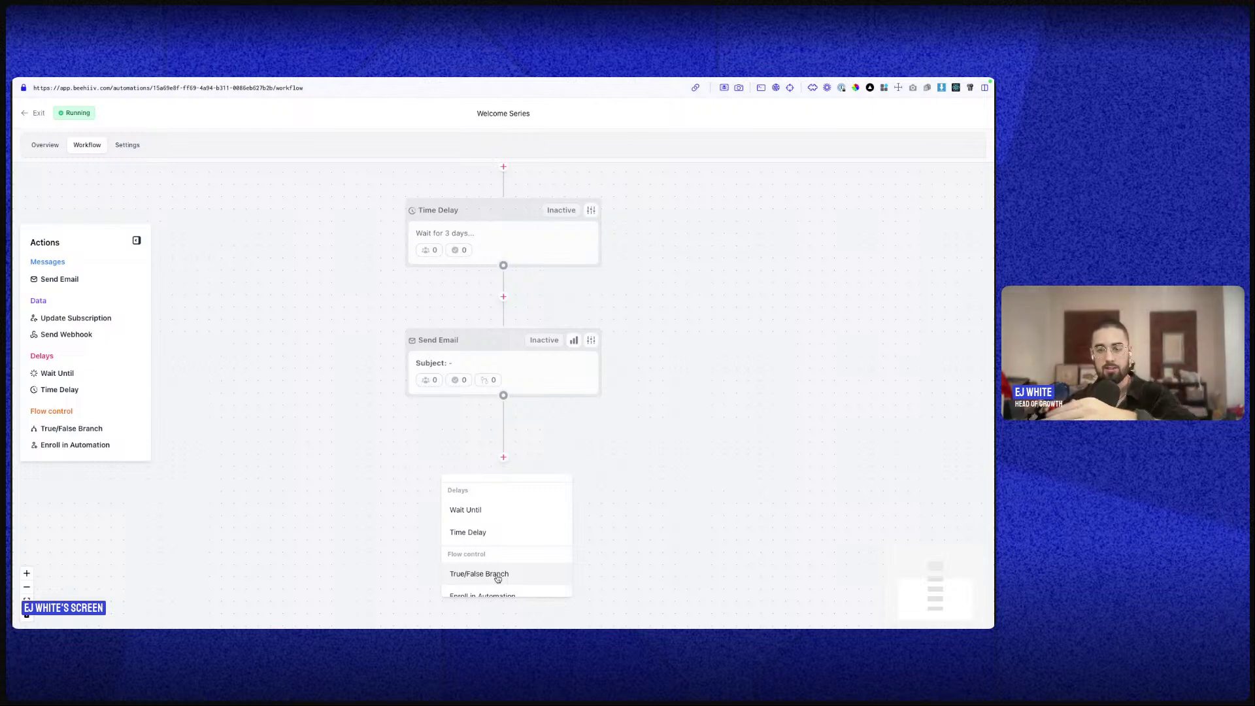
{"action": "scroll", "coordinate": [513, 577], "scroll_direction": "down", "scroll_amount": 1}
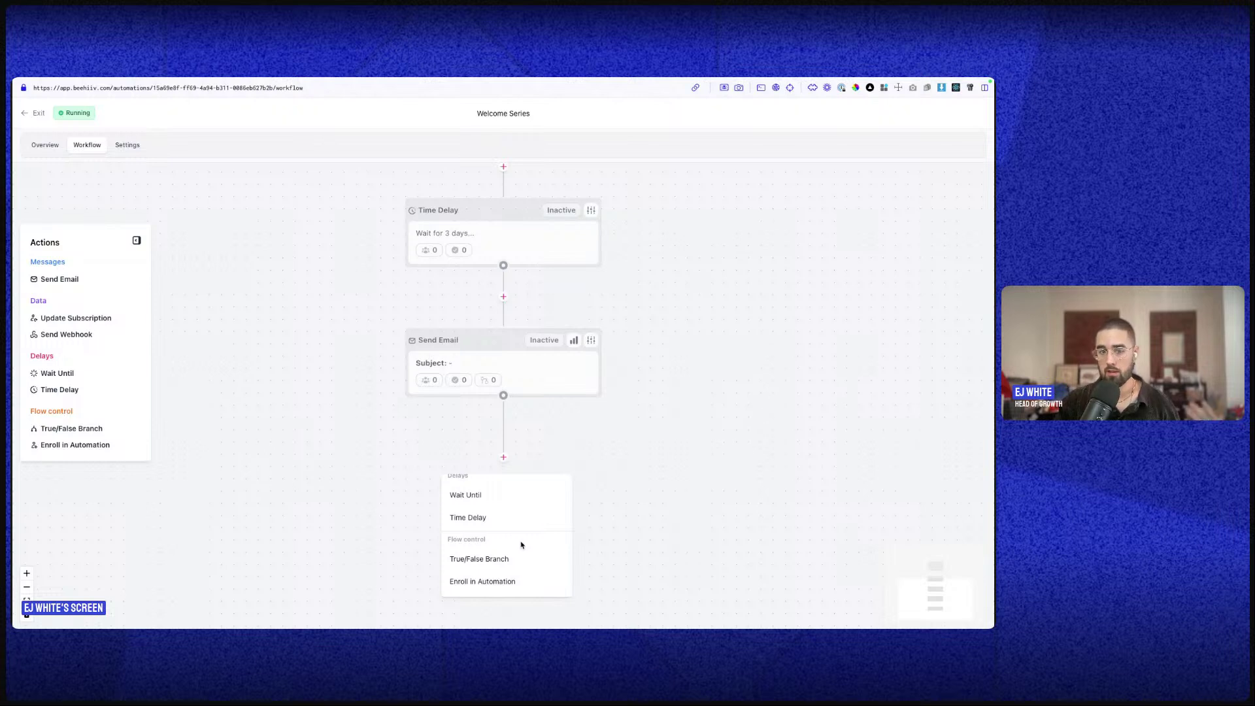
{"action": "scroll", "coordinate": [469, 568], "scroll_direction": "up", "scroll_amount": 3}
{"action": "scroll", "coordinate": [471, 572], "scroll_direction": "down", "scroll_amount": 3}
{"action": "left_click", "coordinate": [214, 418]}
- Leave the Welcome Series workflow and create a new automation named 'Test'
{"action": "left_click", "coordinate": [38, 113]}
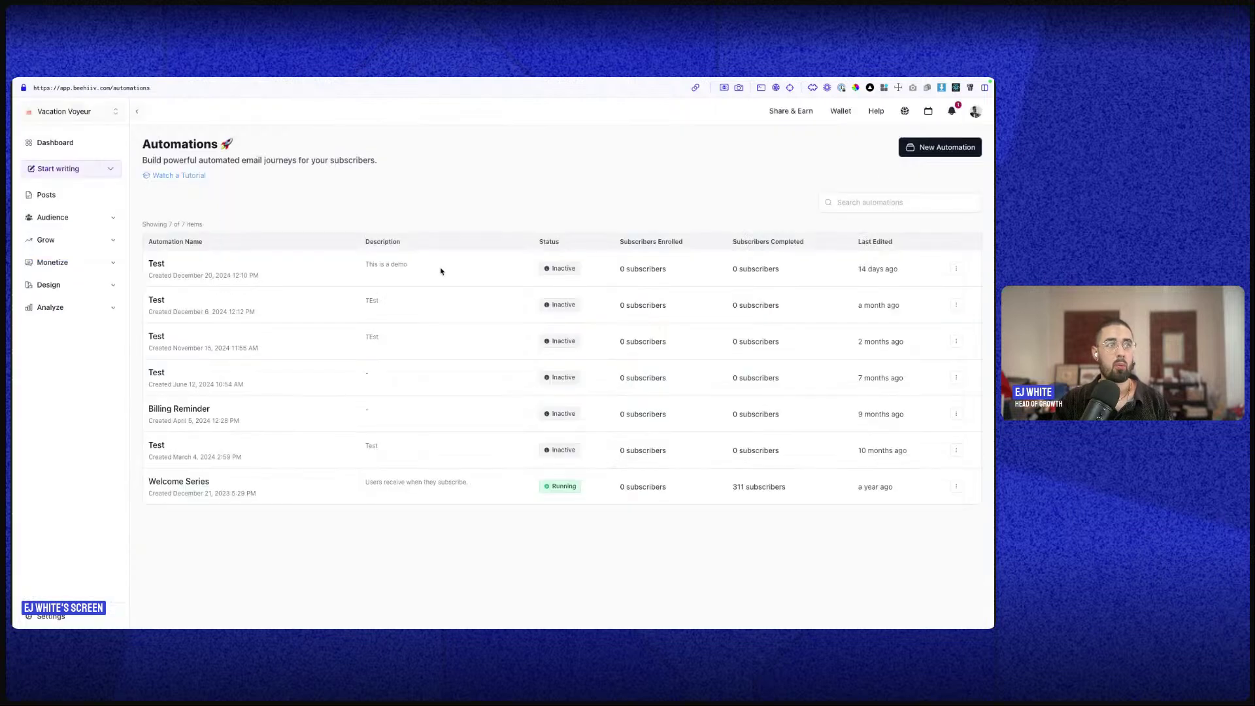
{"action": "left_click", "coordinate": [936, 145]}
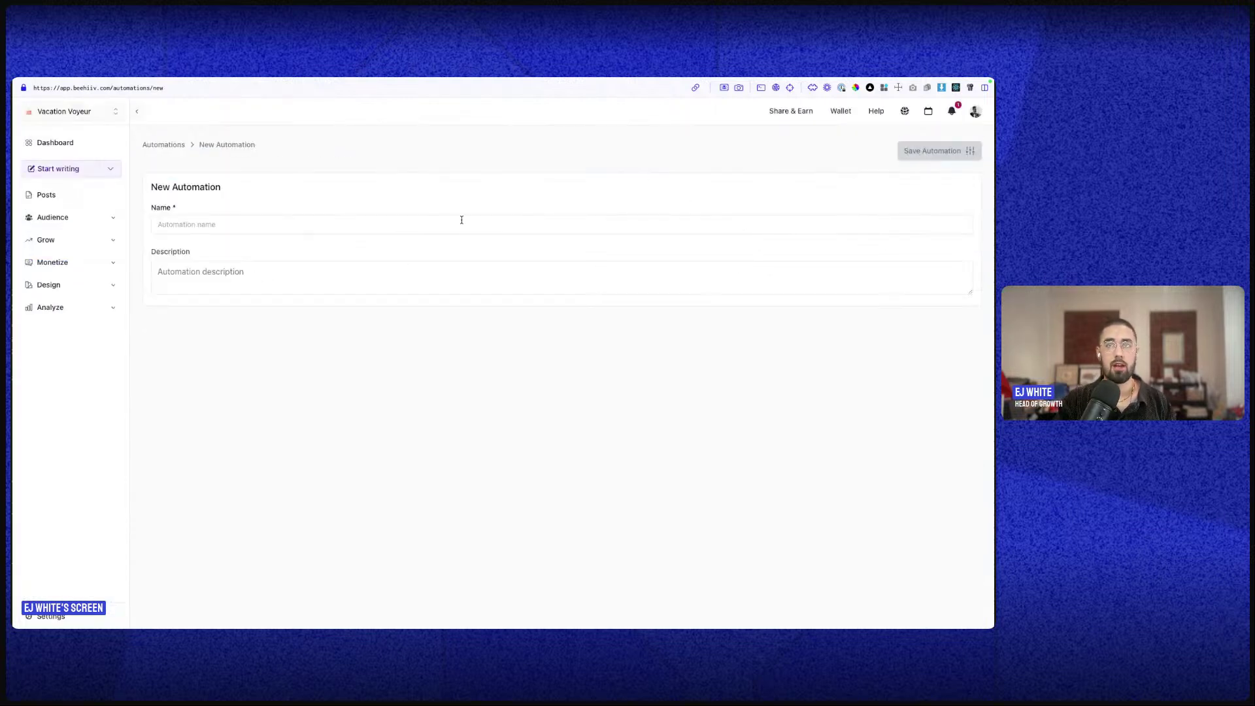
{"action": "left_click", "coordinate": [436, 220]}
{"action": "type", "text": "Test"}
{"action": "key", "text": "Return"}
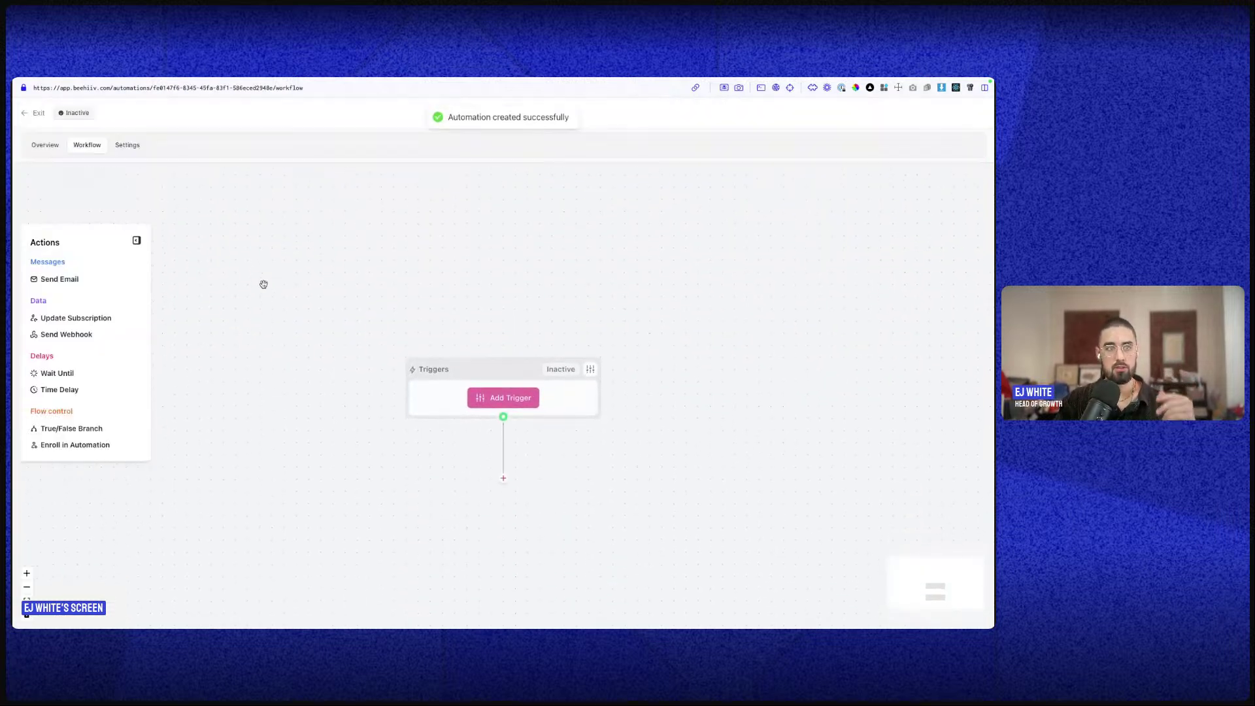
- Browse the available trigger events, close without adding one, and return to the Automations list
{"action": "left_click", "coordinate": [491, 374]}
{"action": "left_click", "coordinate": [65, 143]}
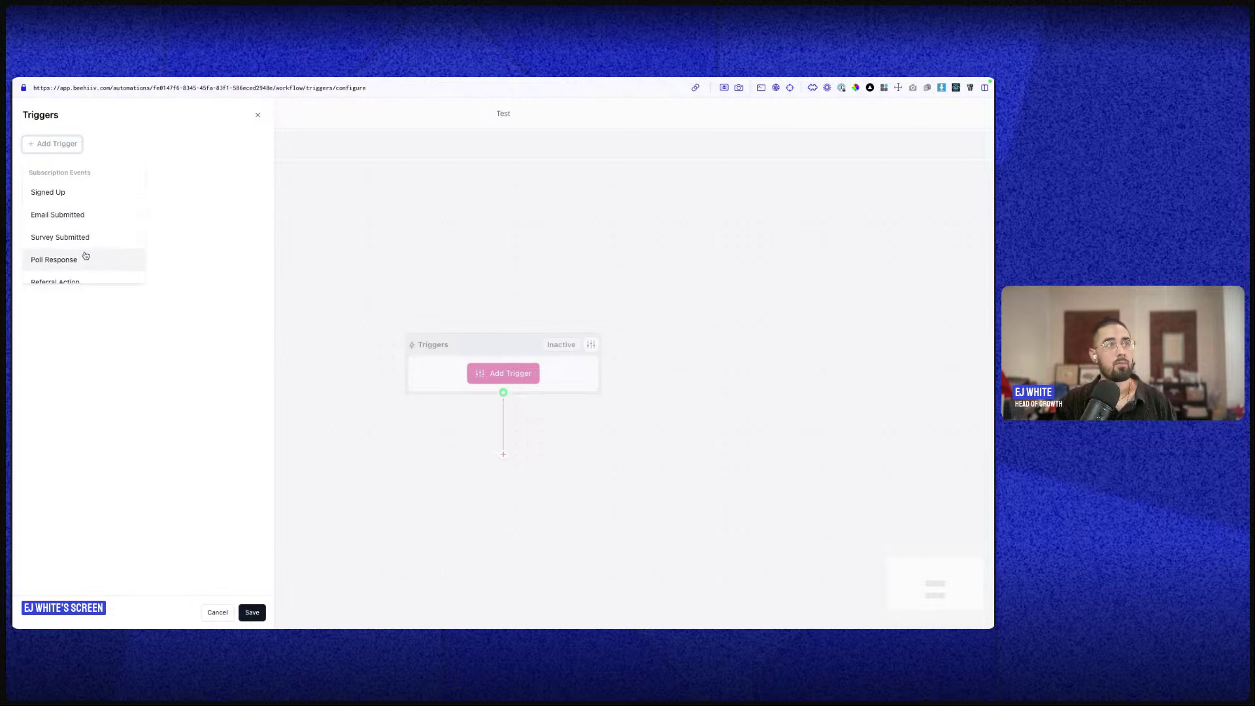
{"action": "scroll", "coordinate": [86, 236], "scroll_direction": "down", "scroll_amount": 2}
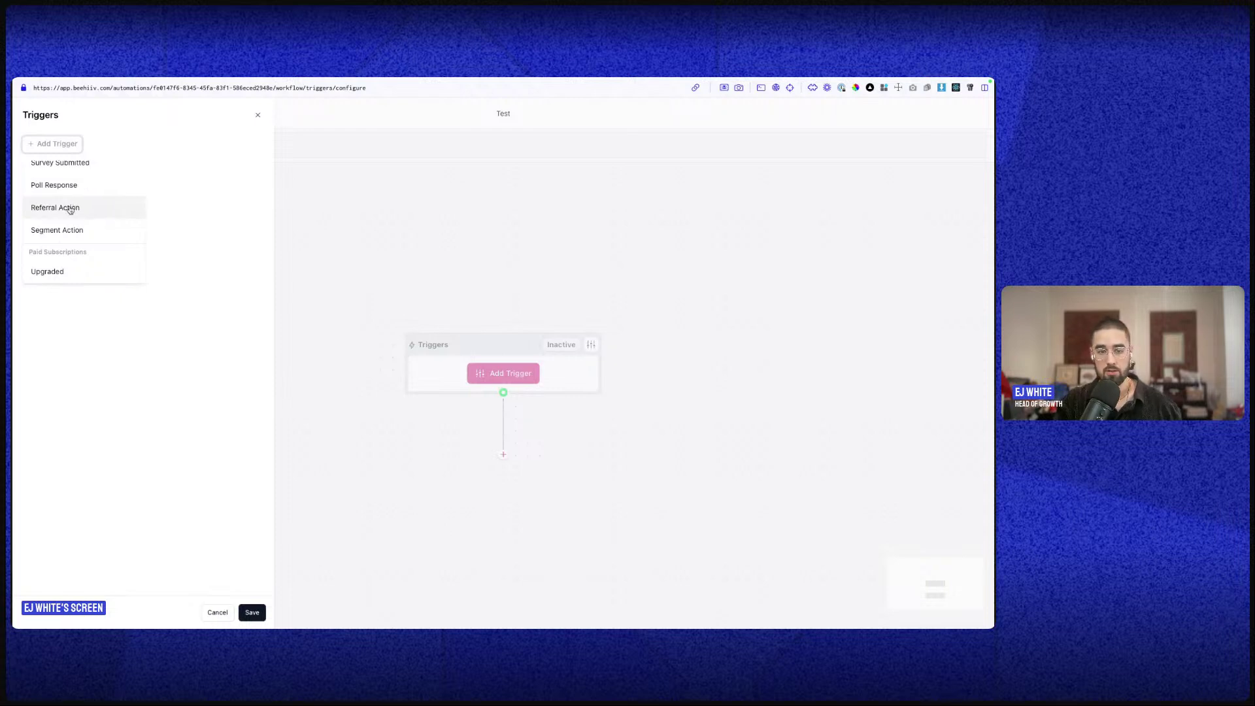
{"action": "scroll", "coordinate": [73, 229], "scroll_direction": "down", "scroll_amount": 2}
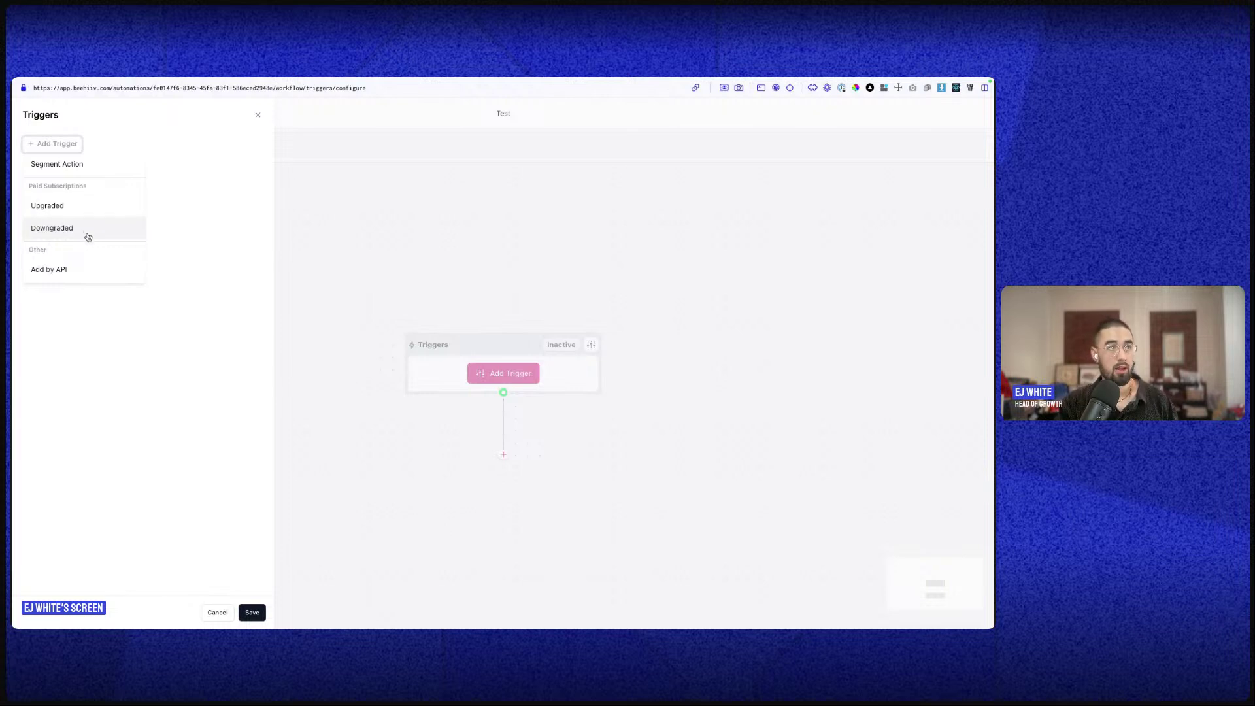
{"action": "scroll", "coordinate": [87, 235], "scroll_direction": "down", "scroll_amount": 2}
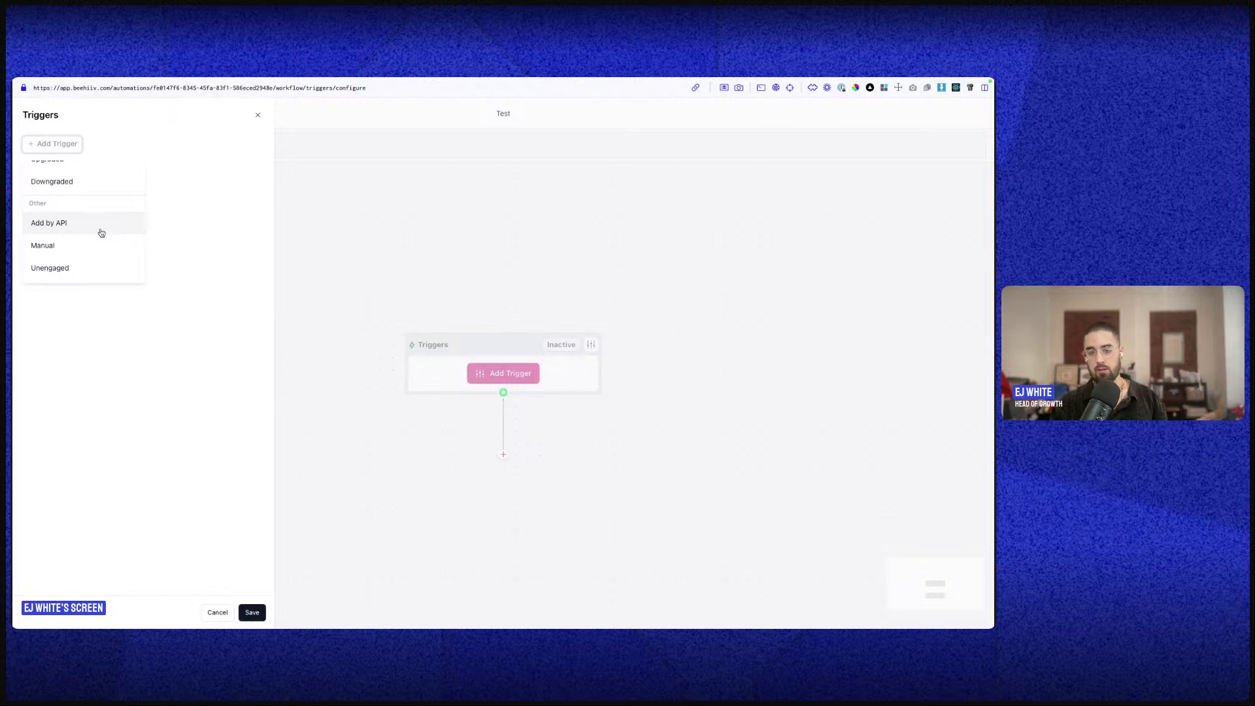
{"action": "left_click", "coordinate": [216, 611]}
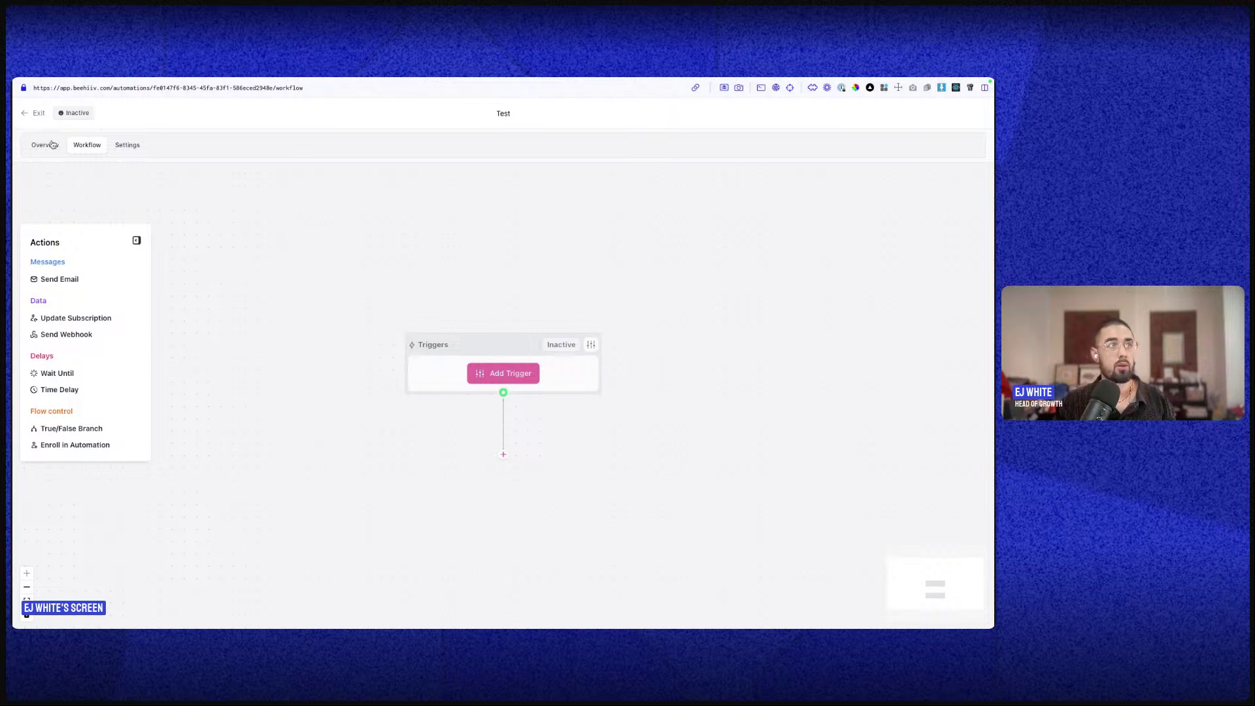
{"action": "left_click", "coordinate": [36, 113]}
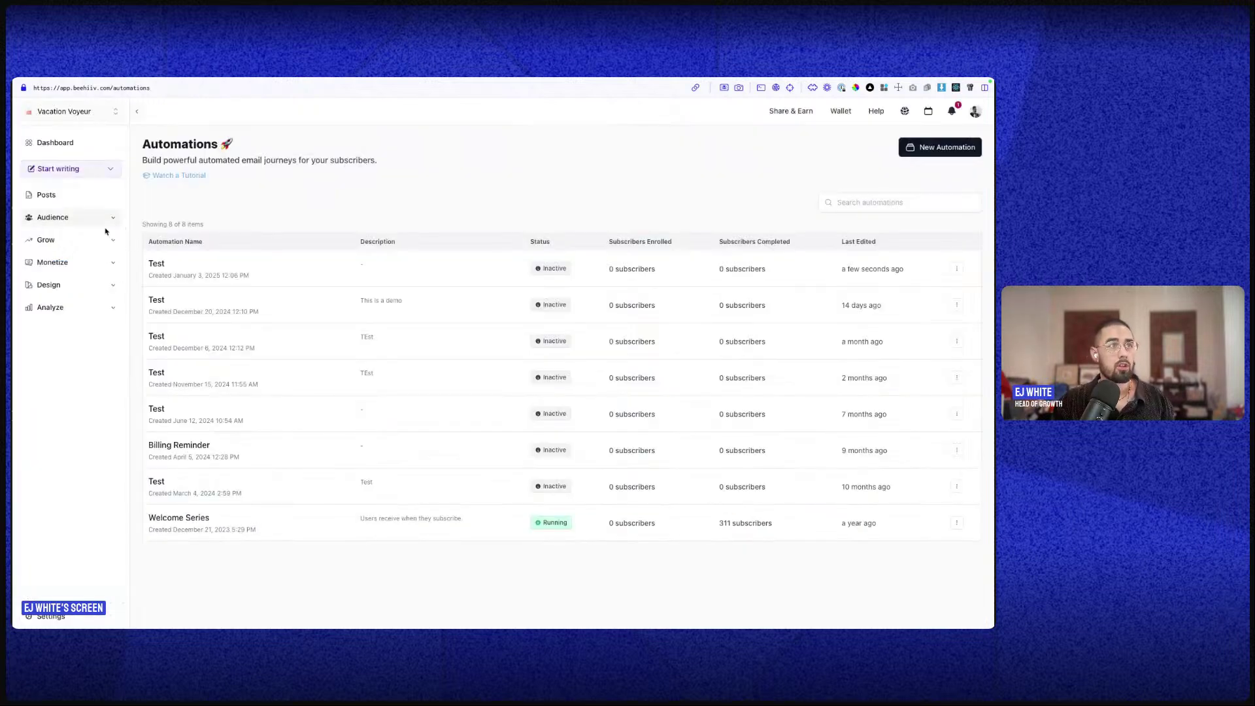
- Go to Audience > Surveys > Polls to see the poll list
{"action": "left_click", "coordinate": [106, 219]}
{"action": "left_click", "coordinate": [89, 317]}
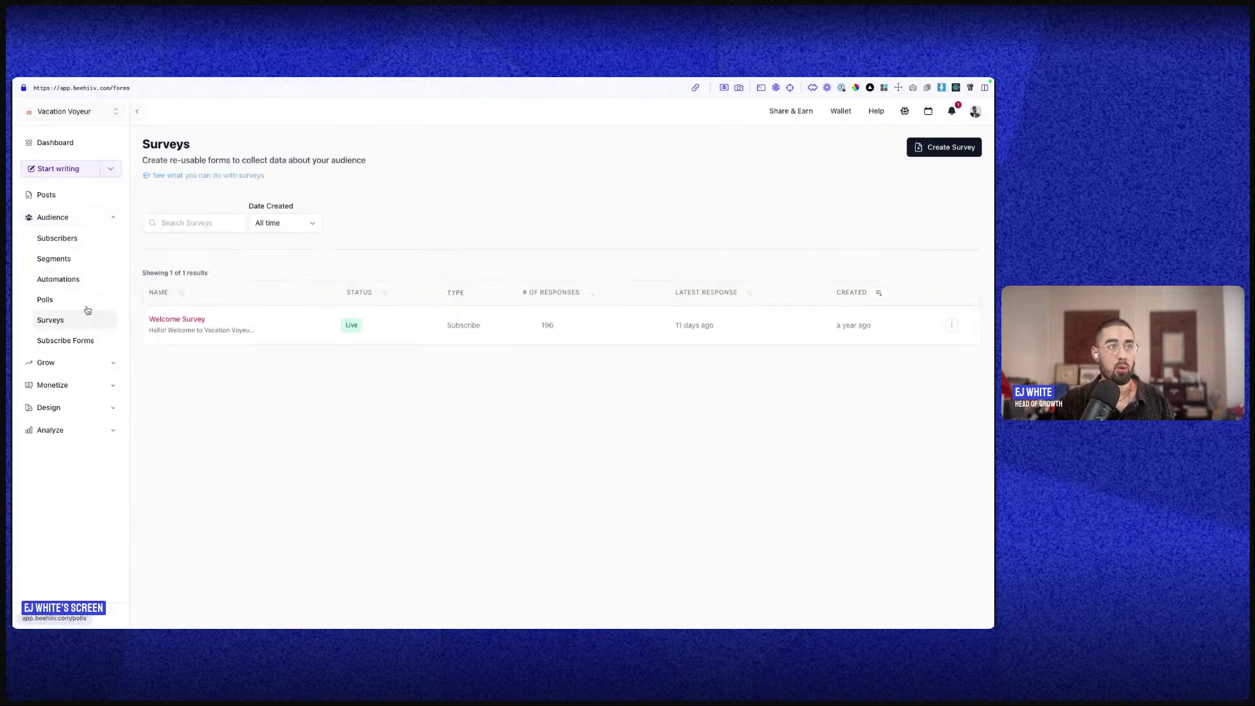
{"action": "left_click", "coordinate": [79, 300]}
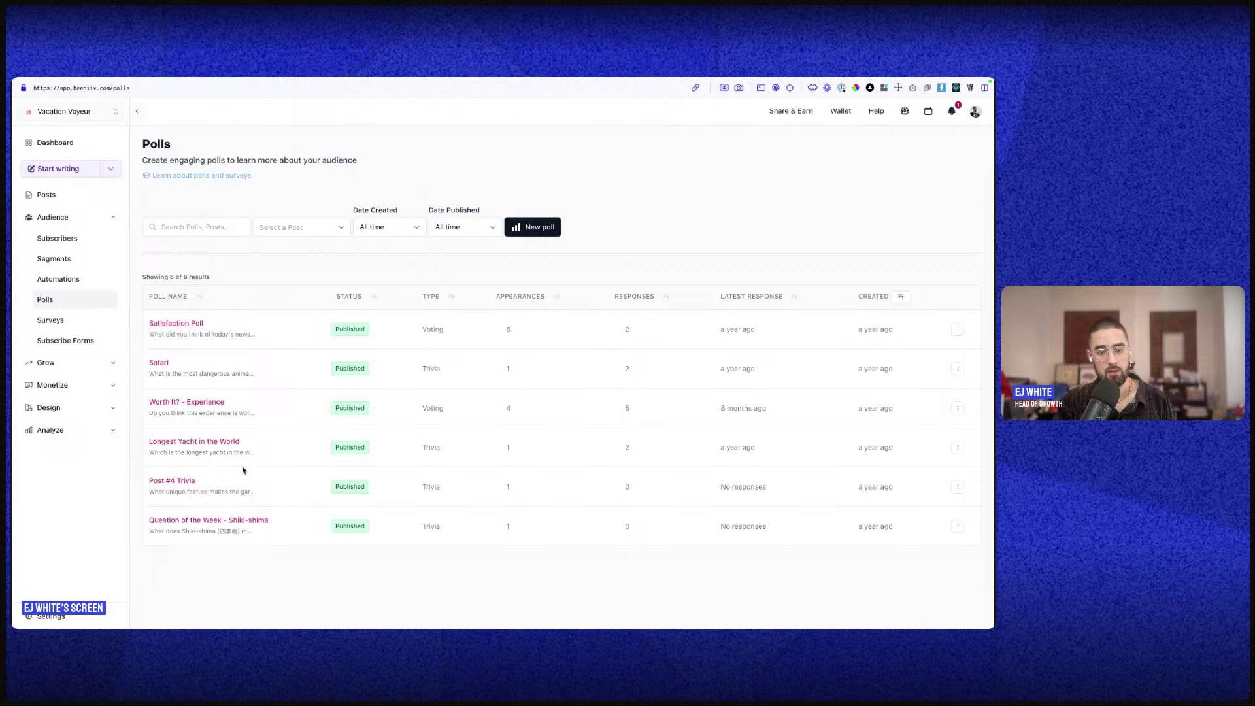
- Review the Satisfaction Poll's question, answers and results, then go back to all polls
{"action": "left_click", "coordinate": [185, 326]}
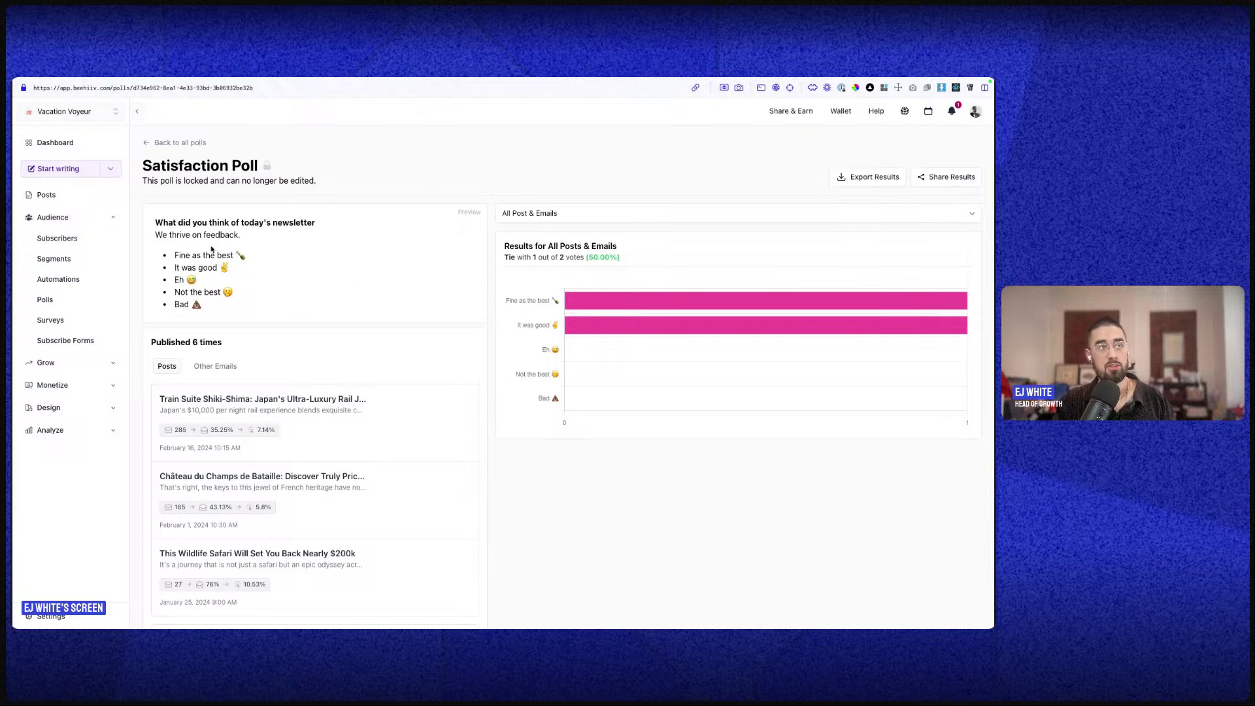
{"action": "left_click_drag", "start_coordinate": [155, 222], "coordinate": [260, 322]}
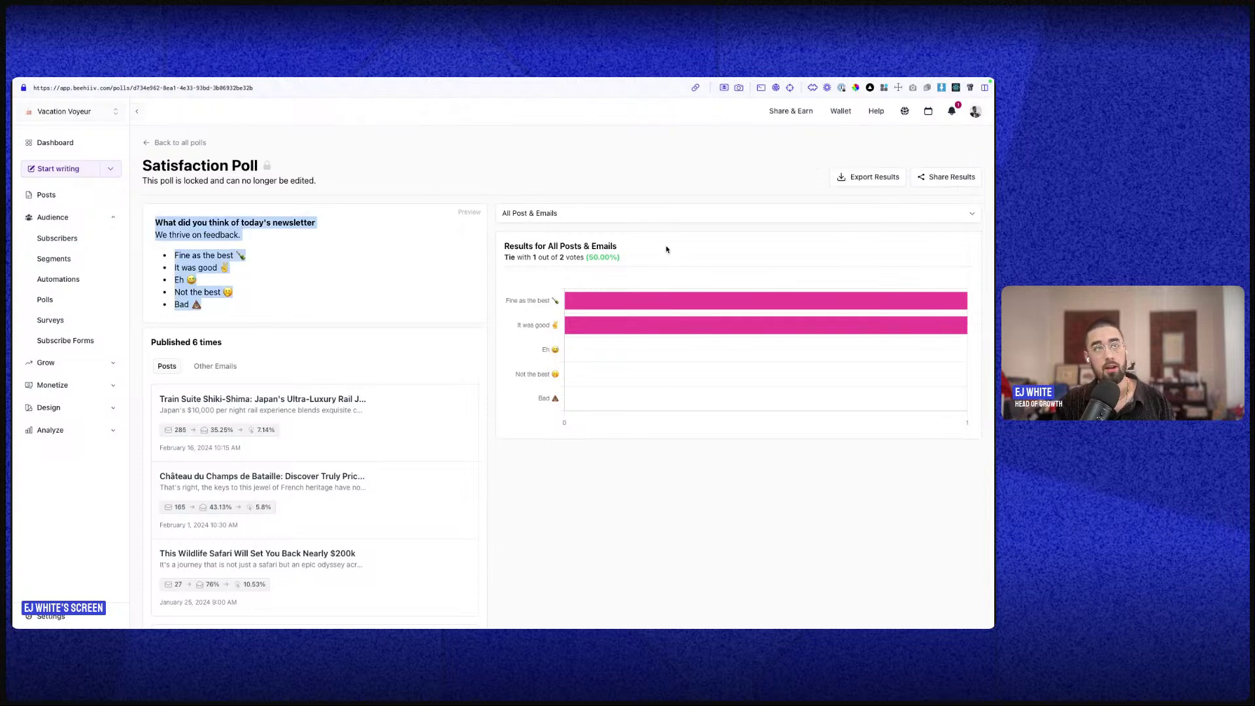
{"action": "scroll", "coordinate": [292, 482], "scroll_direction": "down", "scroll_amount": 2}
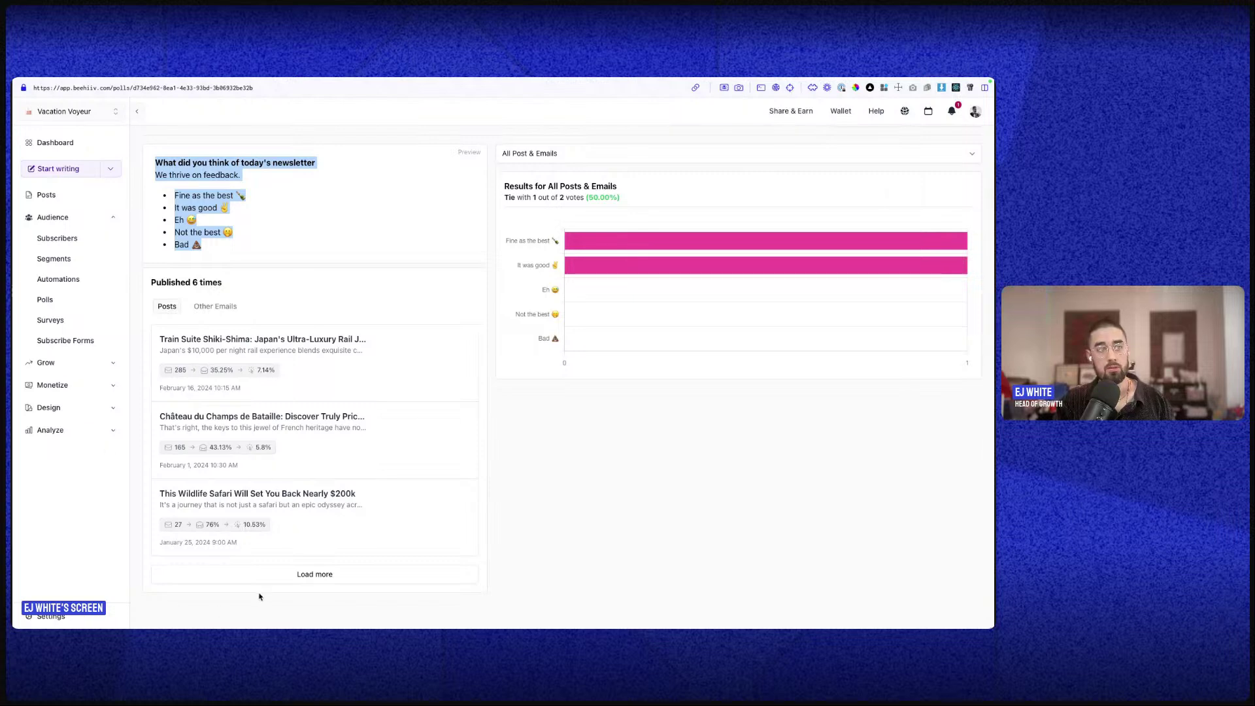
{"action": "scroll", "coordinate": [297, 580], "scroll_direction": "down", "scroll_amount": 5}
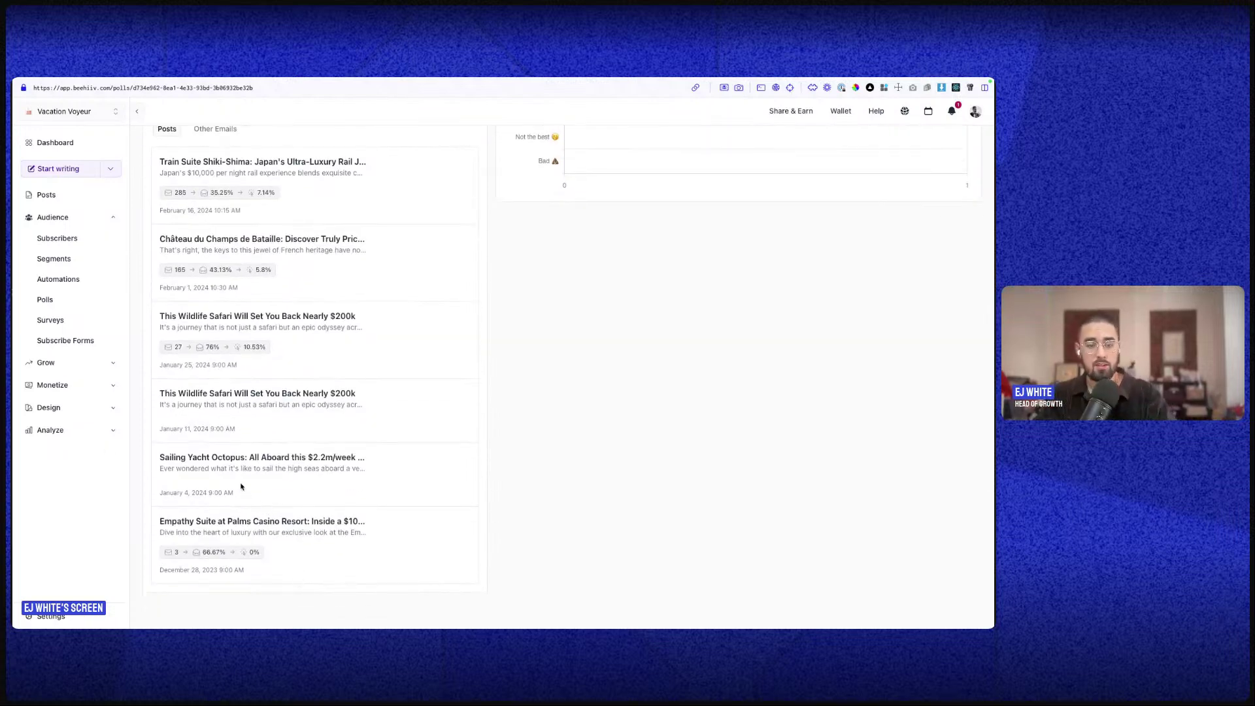
{"action": "scroll", "coordinate": [228, 485], "scroll_direction": "up", "scroll_amount": 4}
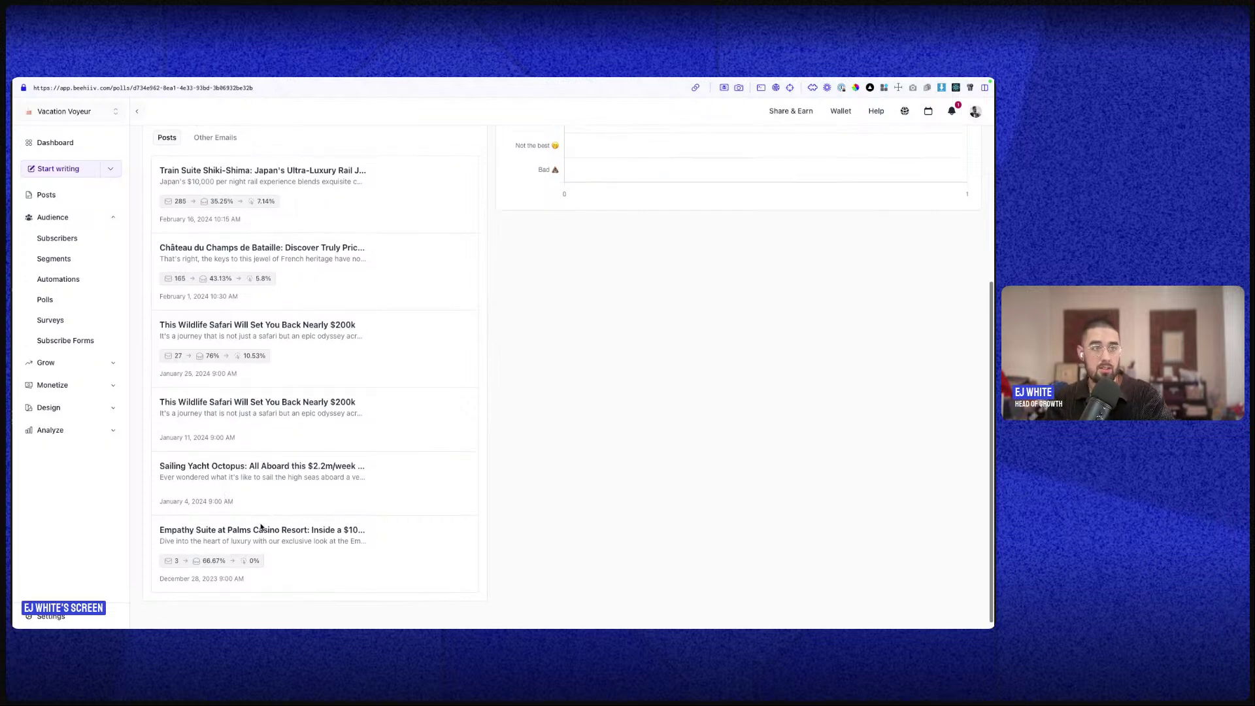
{"action": "scroll", "coordinate": [271, 537], "scroll_direction": "up", "scroll_amount": 3}
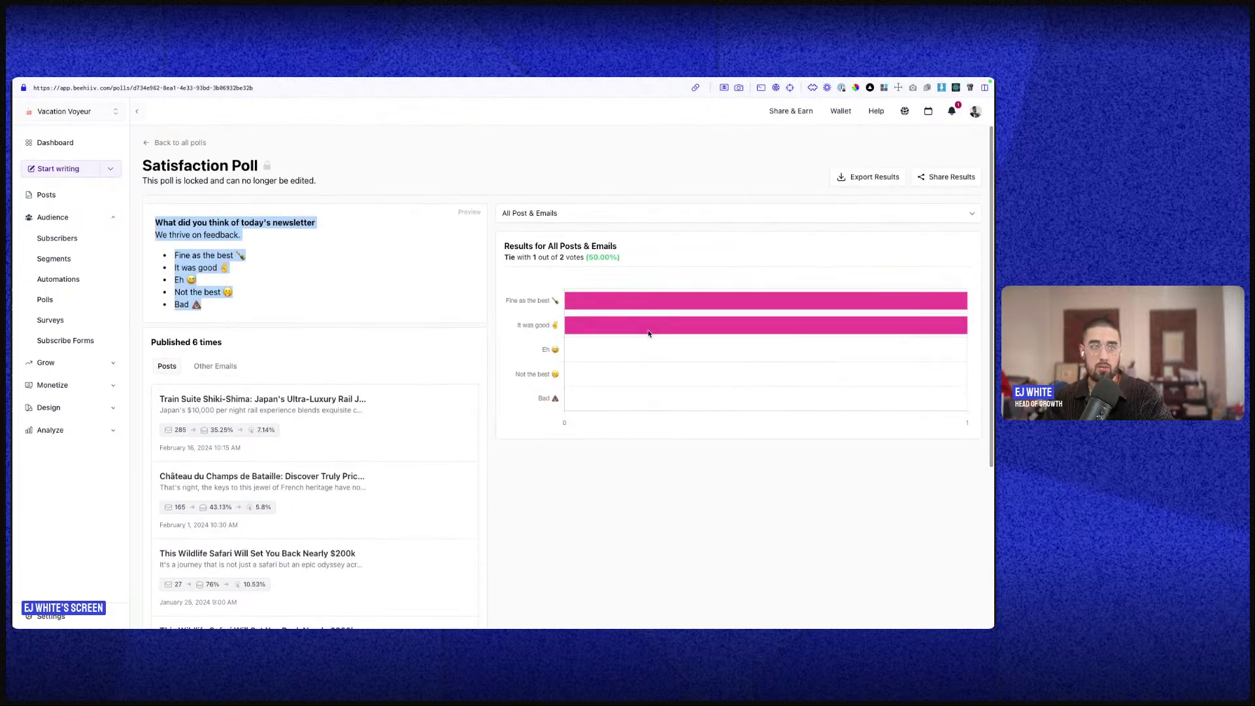
{"action": "left_click", "coordinate": [148, 143]}
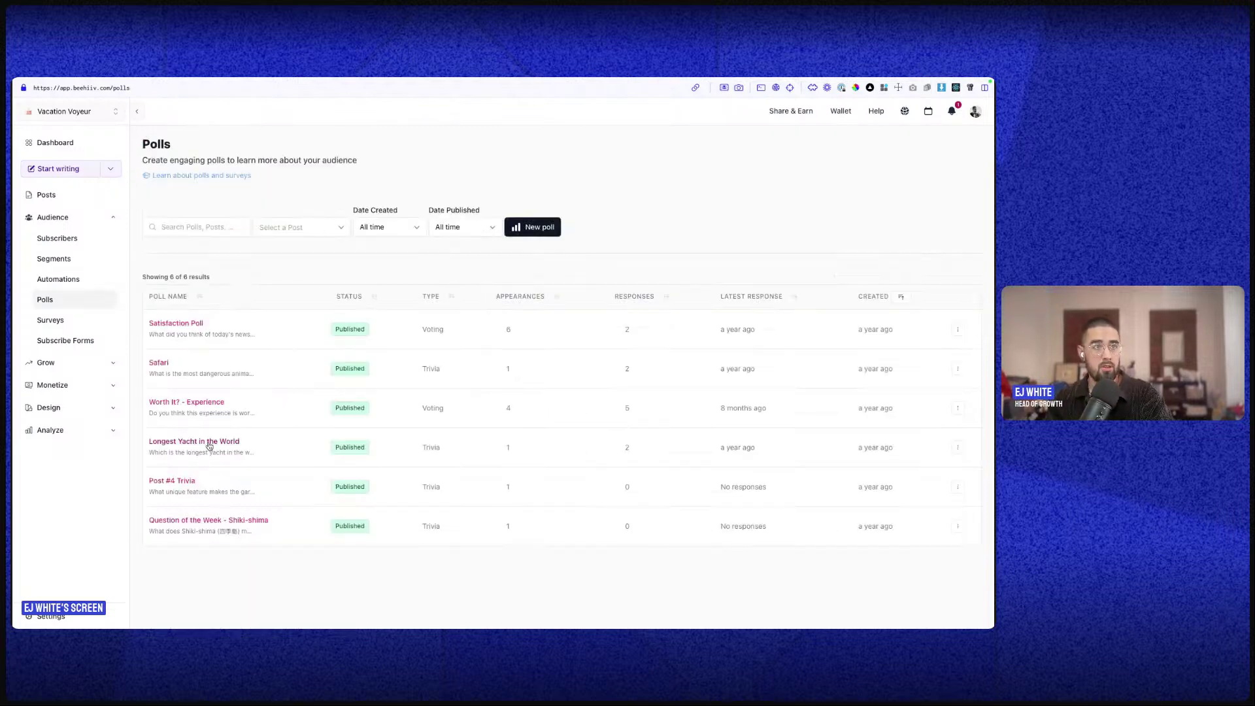
- Open the Longest Yacht in the World poll and read its question and explanation
{"action": "left_click", "coordinate": [211, 442]}
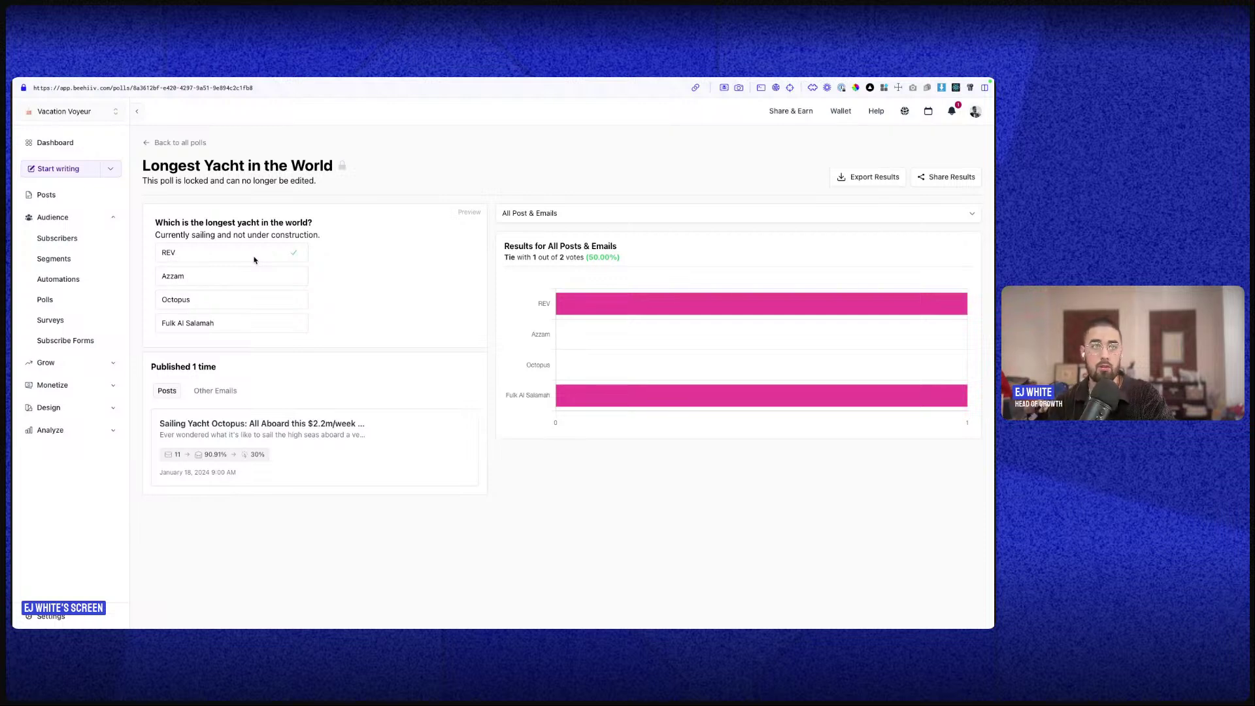
{"action": "triple_click", "coordinate": [184, 225]}
{"action": "triple_click", "coordinate": [185, 234]}
{"action": "left_click", "coordinate": [335, 283]}
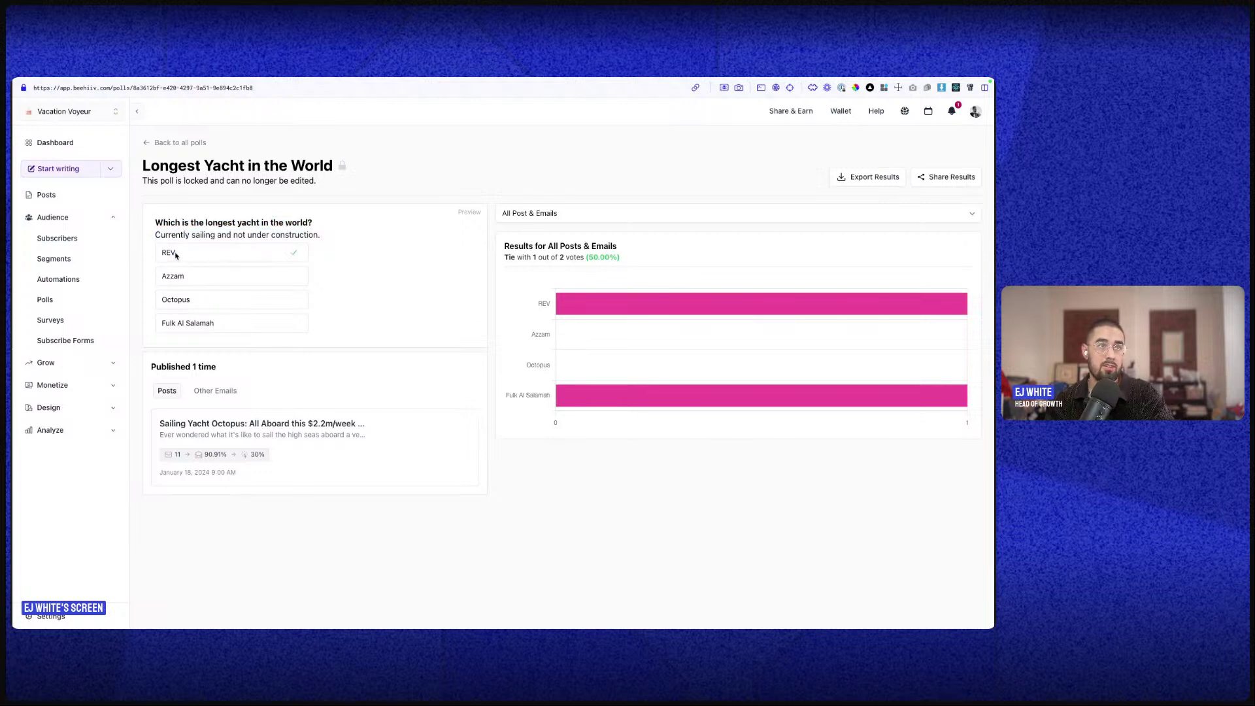
- Copy the poll's results, REV and Fulk Al Salamah tied at 1 of 2 votes, to the clipboard
{"action": "mouse_move", "coordinate": [540, 300]}
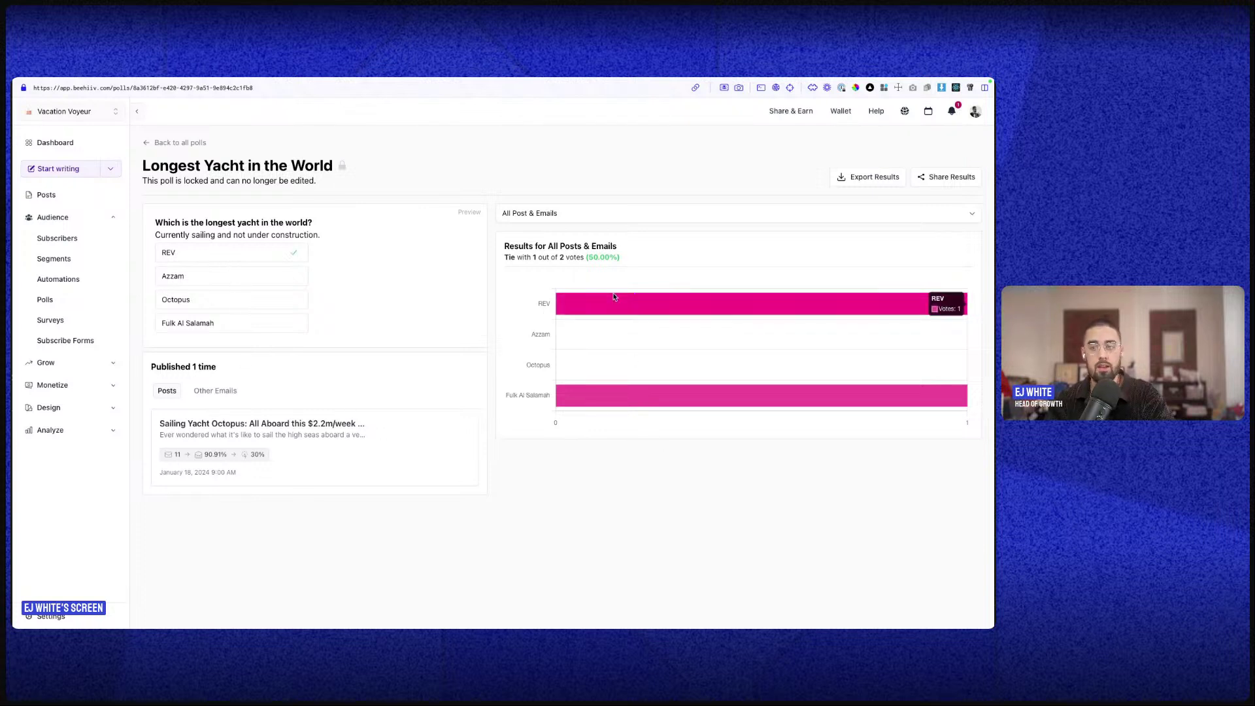
{"action": "left_click", "coordinate": [954, 182]}
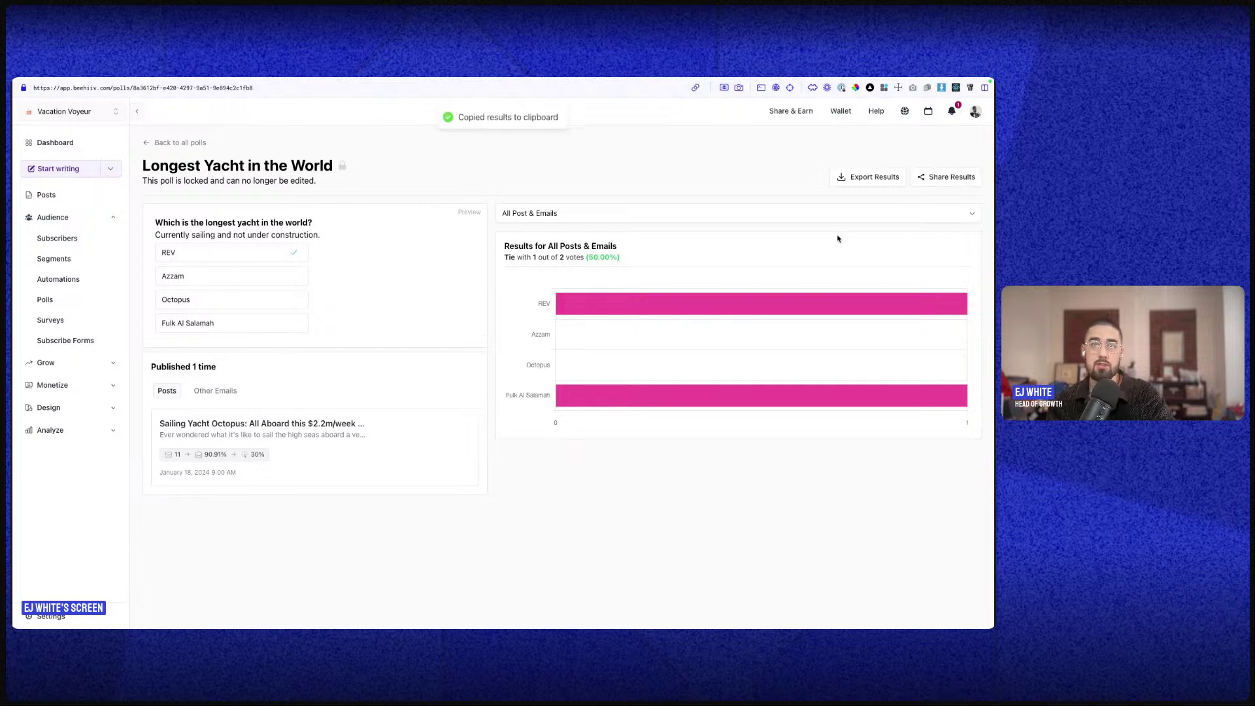
{"action": "mouse_move", "coordinate": [14, 424]}
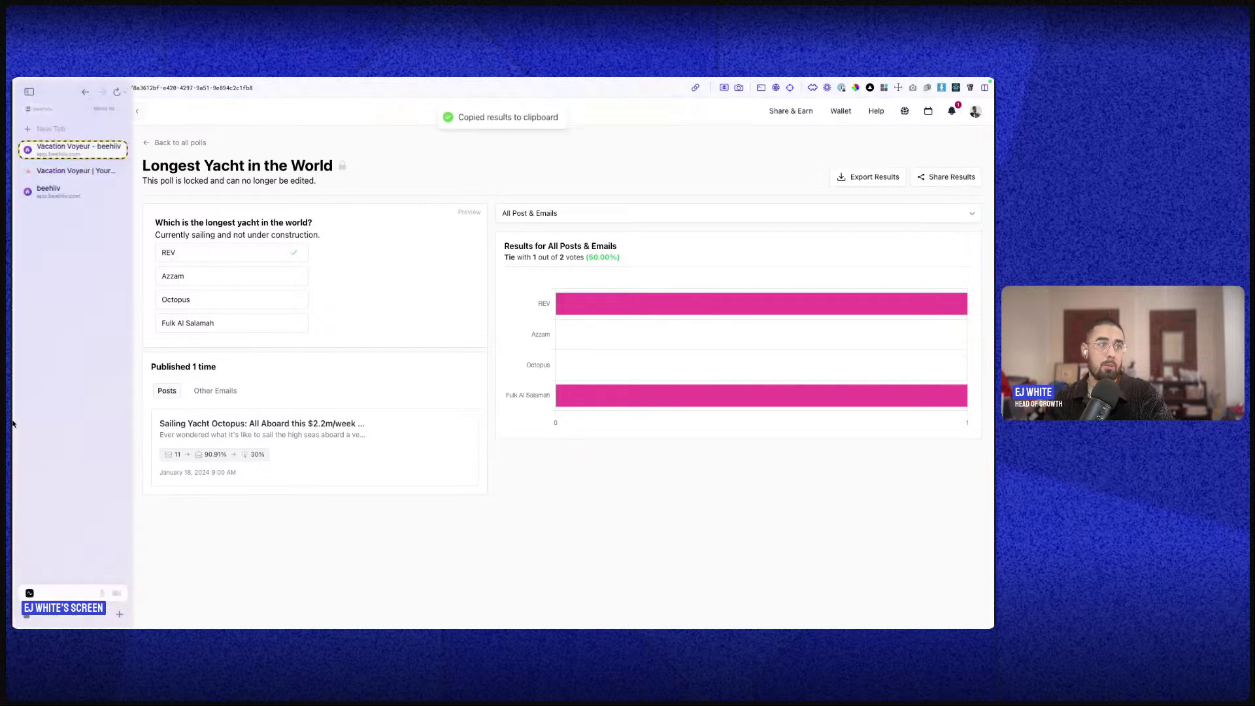
{"action": "left_click", "coordinate": [74, 134]}
{"action": "type", "text": "linkedin.com"}
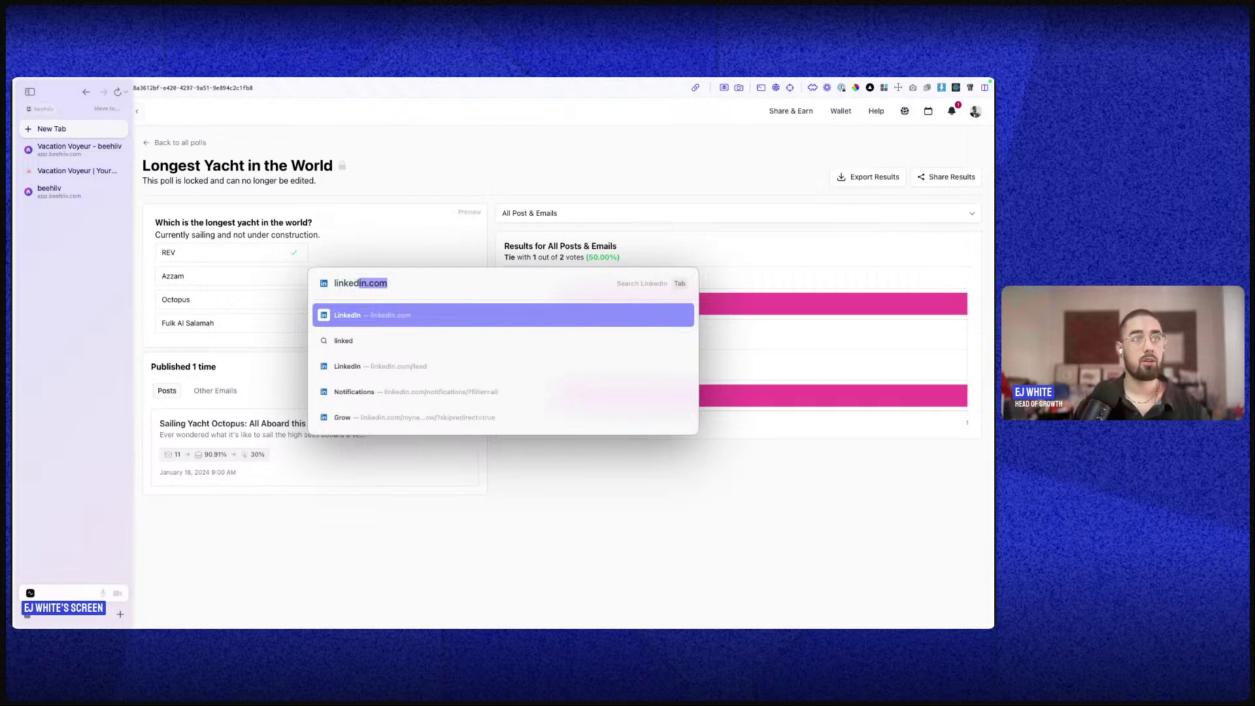
{"action": "key", "text": "Return"}
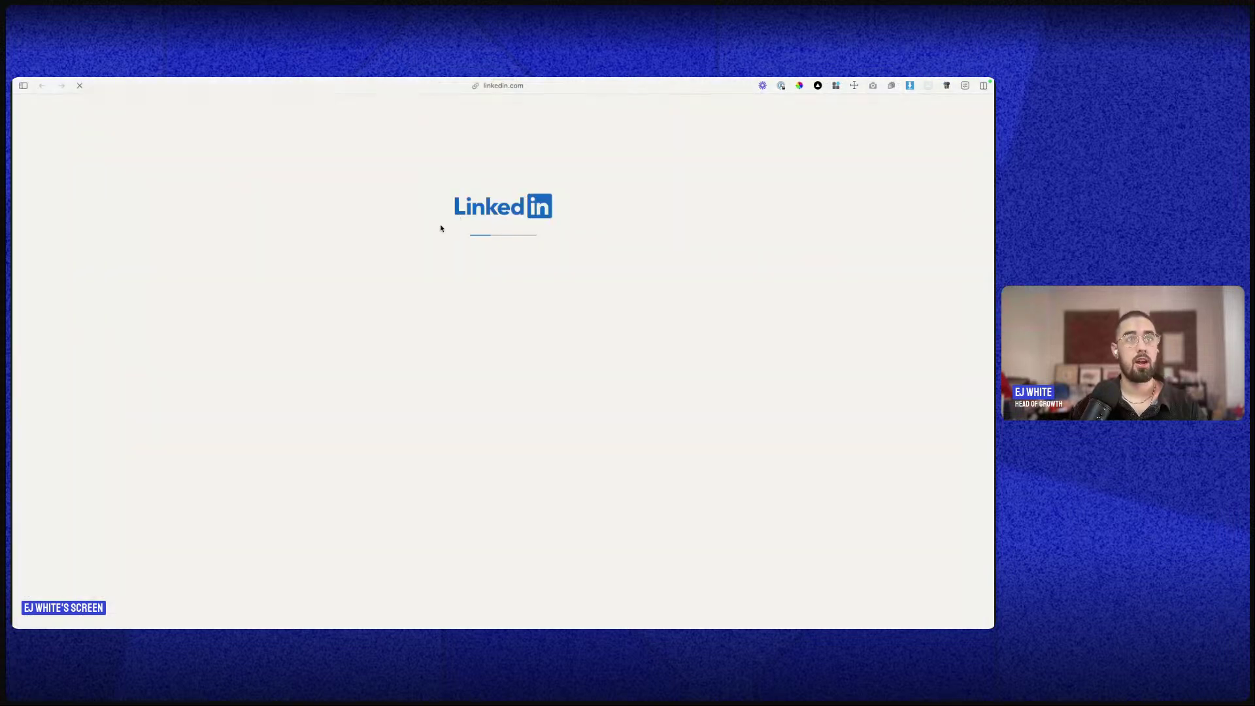
{"action": "left_click", "coordinate": [412, 154]}
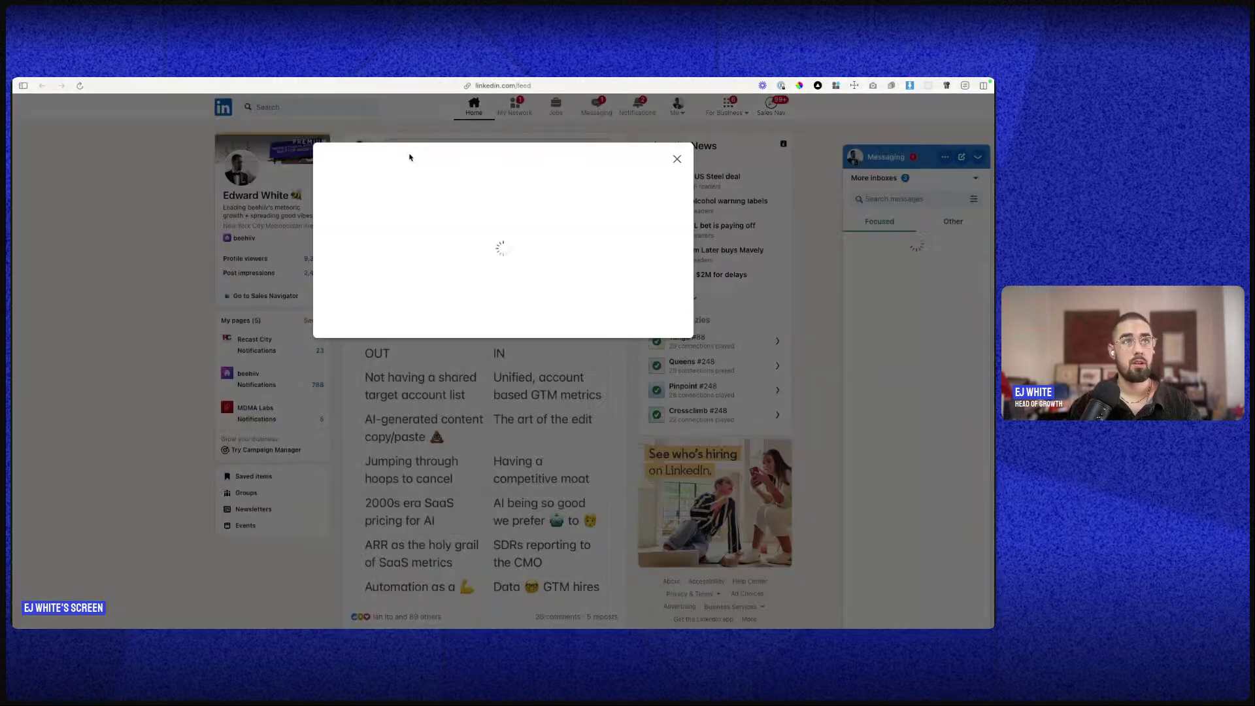
{"action": "left_click", "coordinate": [676, 159]}
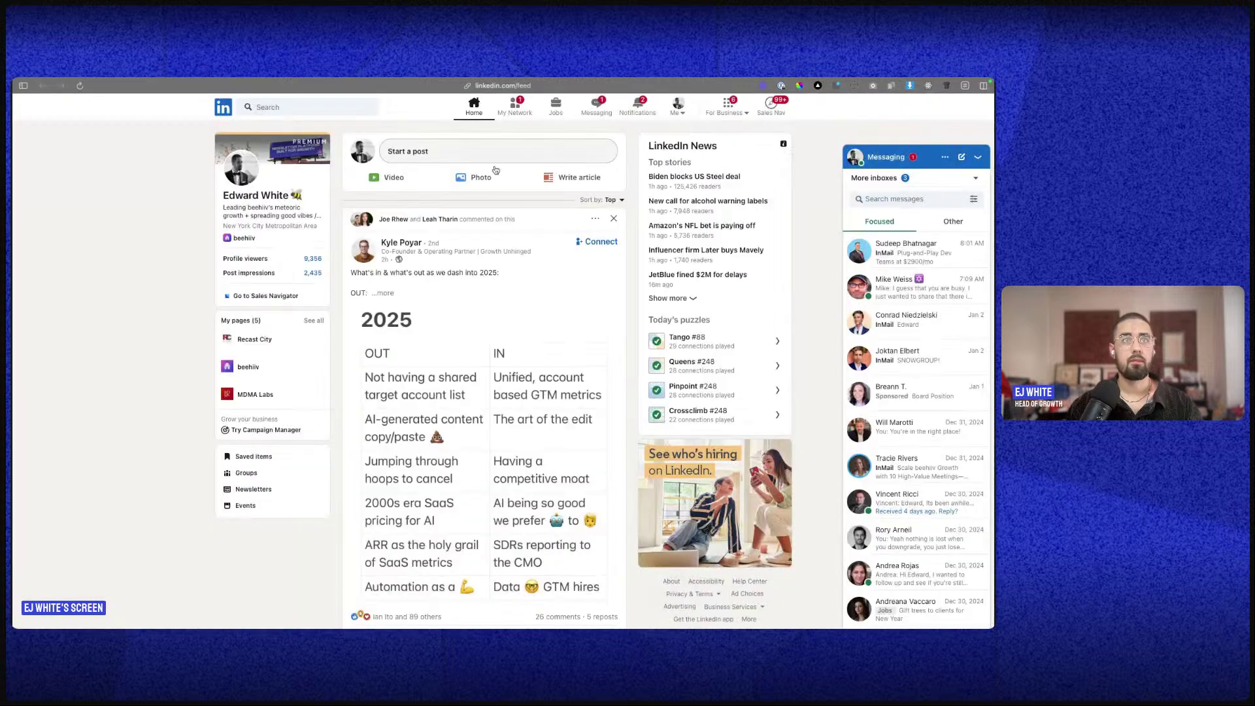
{"action": "left_click", "coordinate": [475, 155]}
{"action": "key", "text": "super+v"}
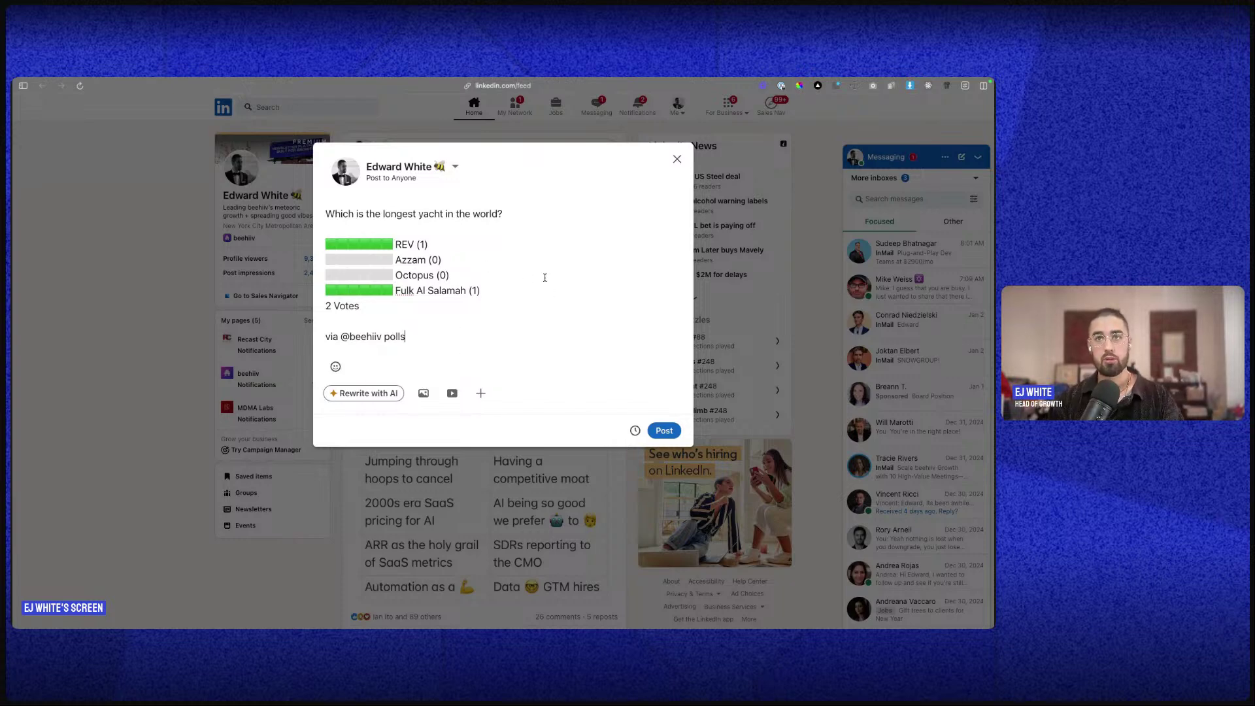
{"action": "left_click", "coordinate": [677, 159]}
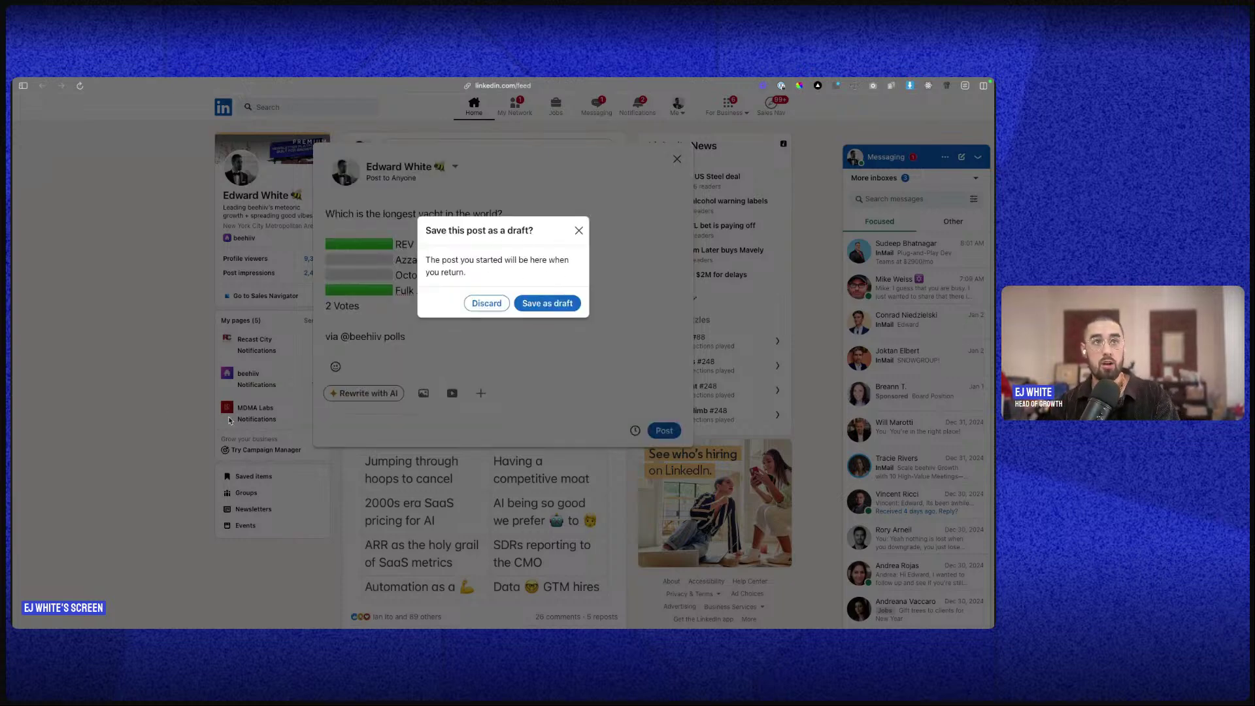
{"action": "left_click", "coordinate": [501, 304]}
{"action": "key", "text": "ctrl+Left"}
{"action": "mouse_move", "coordinate": [15, 170]}
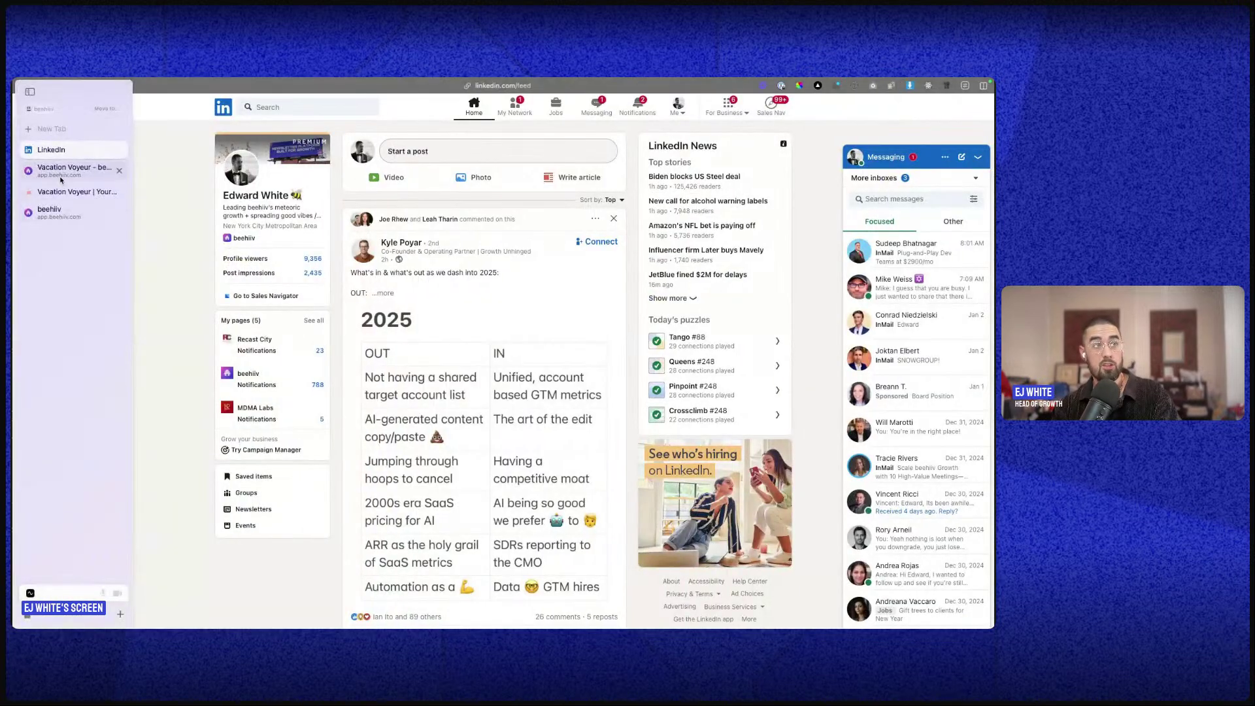
{"action": "left_click", "coordinate": [65, 213]}
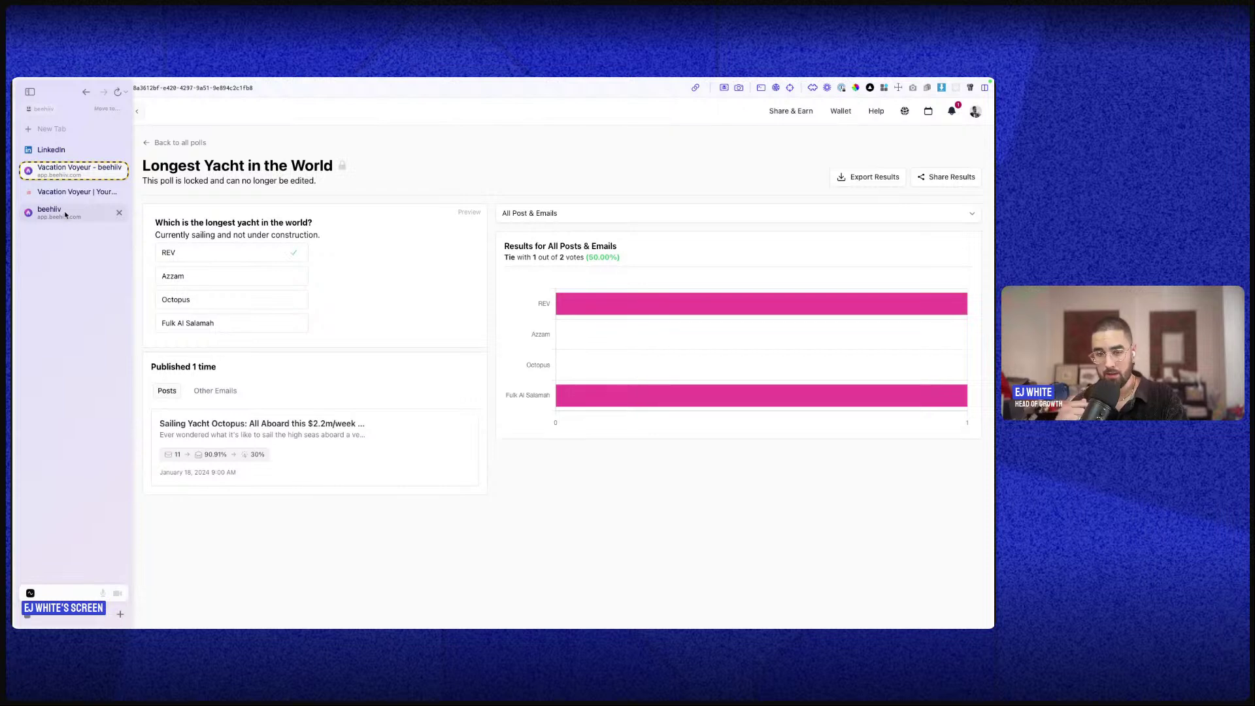
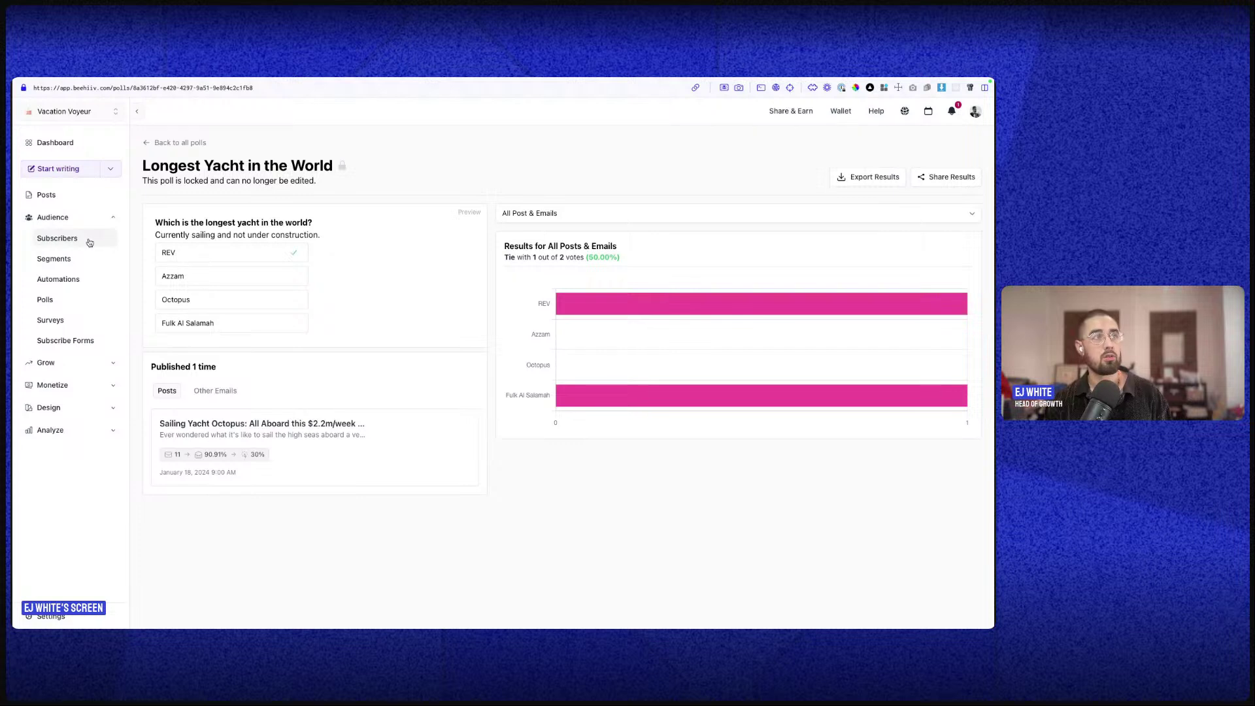
- Stop using the Welcome Survey as the subscribe survey and copy its public URL
{"action": "left_click", "coordinate": [70, 324]}
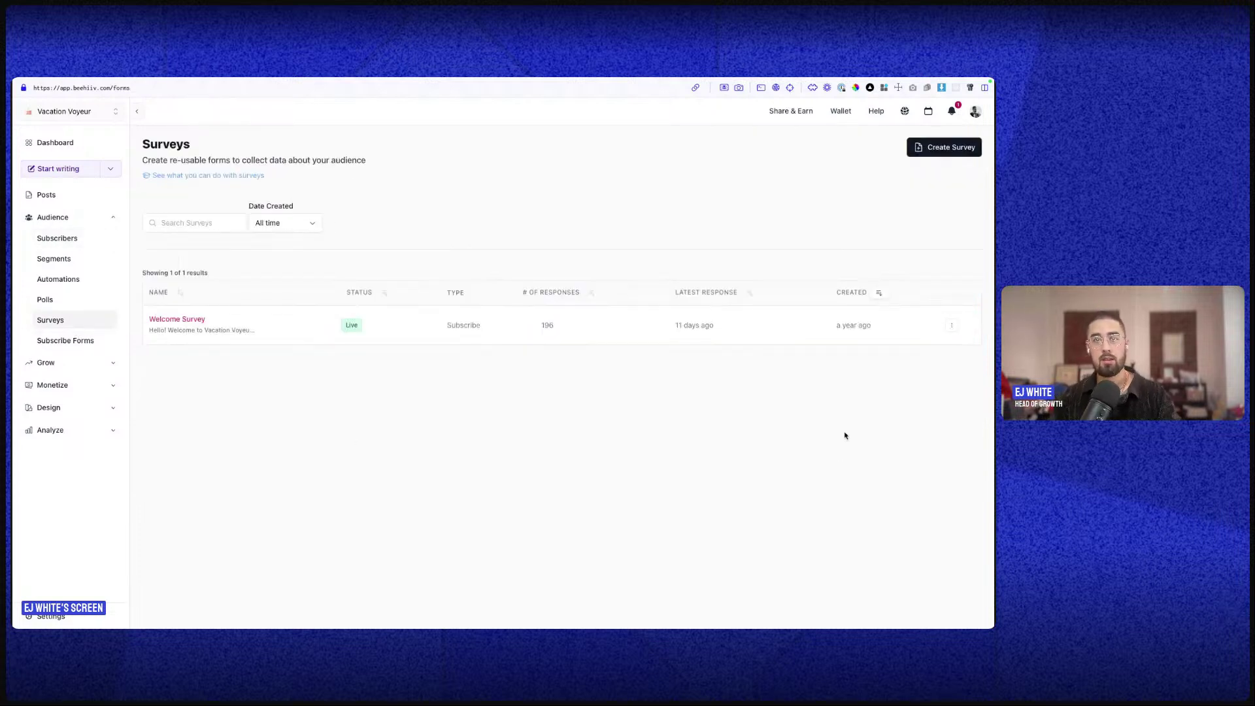
{"action": "left_click", "coordinate": [952, 325]}
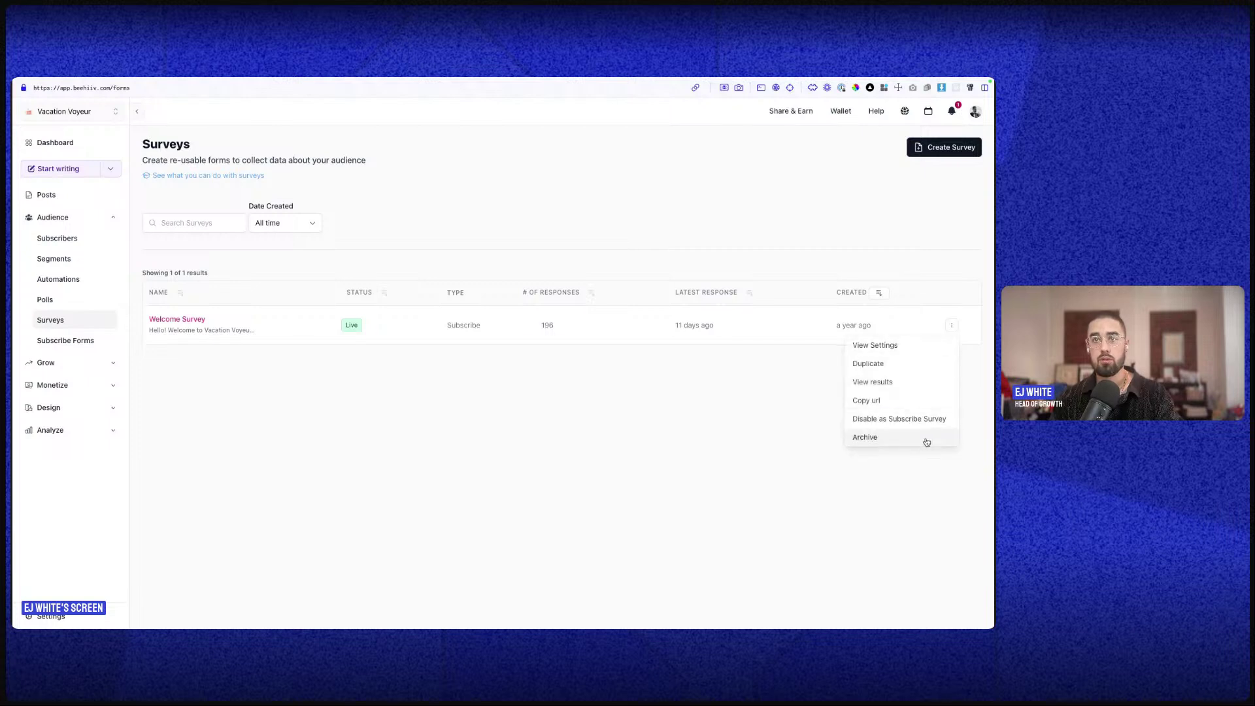
{"action": "left_click", "coordinate": [907, 425]}
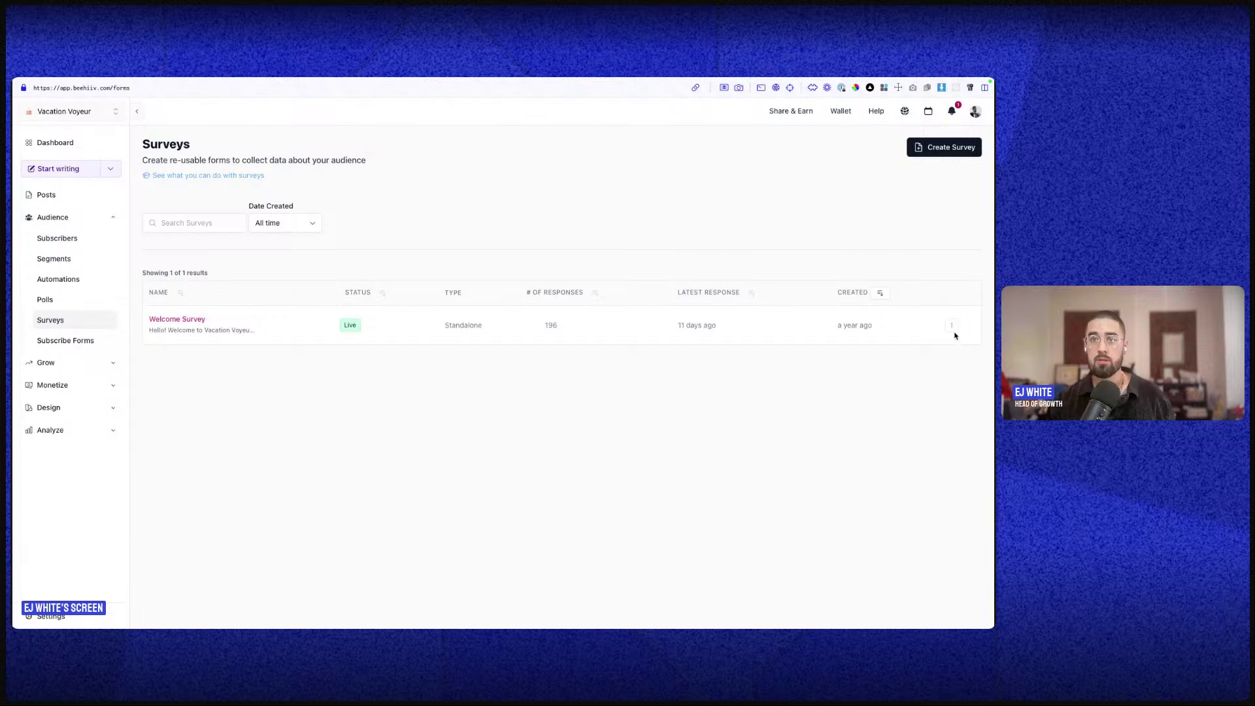
{"action": "left_click", "coordinate": [952, 327]}
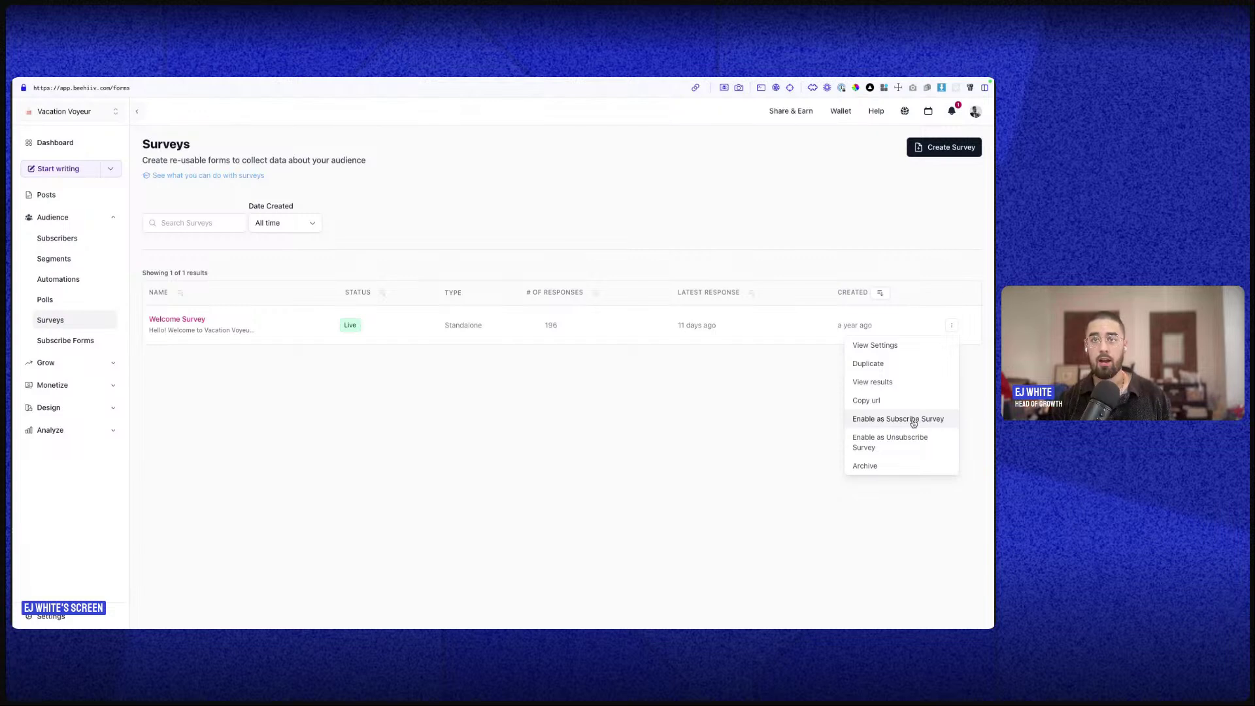
{"action": "left_click", "coordinate": [875, 400]}
- Load the copied Welcome Survey link in a new browser tab
{"action": "mouse_move", "coordinate": [44, 289]}
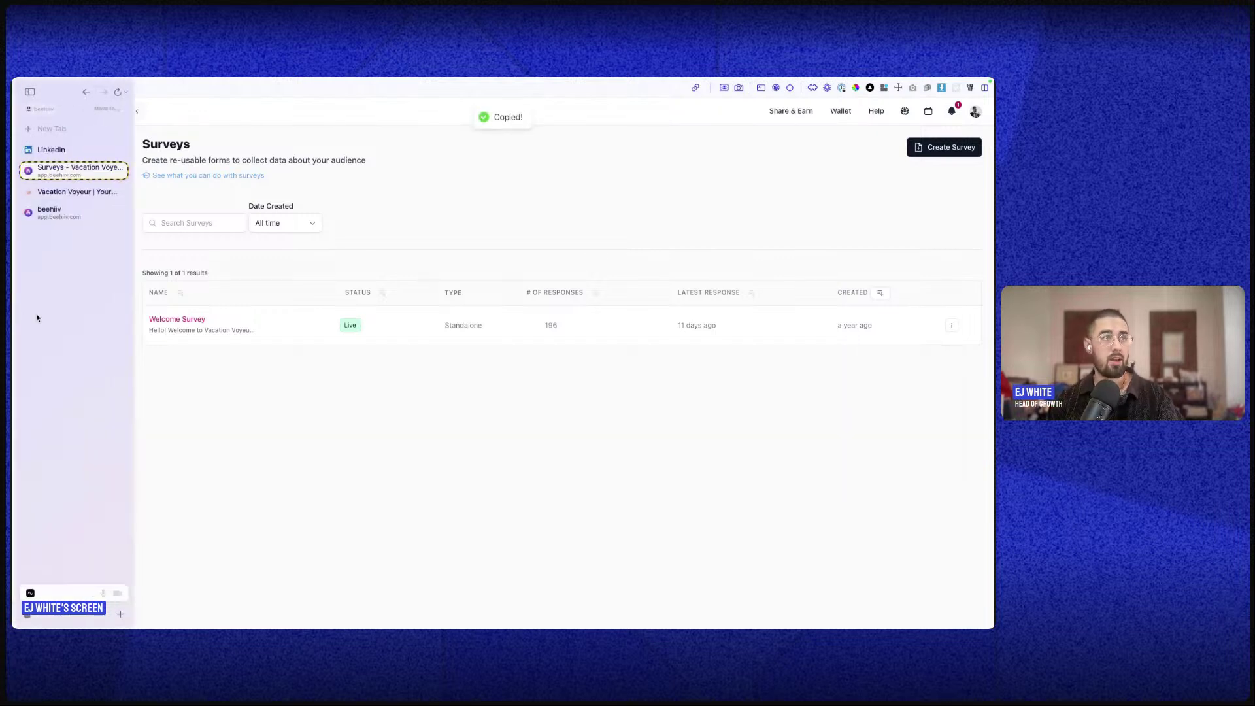
{"action": "left_click", "coordinate": [52, 129]}
{"action": "type", "text": "ç"}
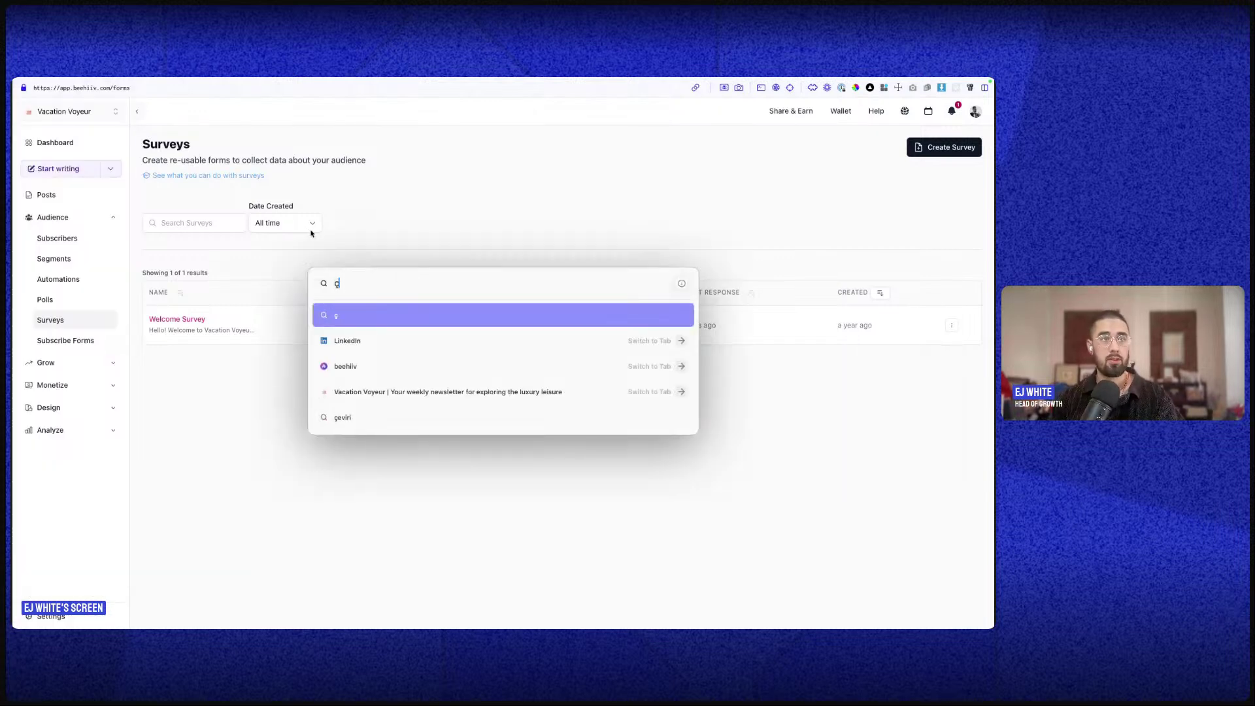
{"action": "key", "text": "BackSpace"}
{"action": "key", "text": "super+v"}
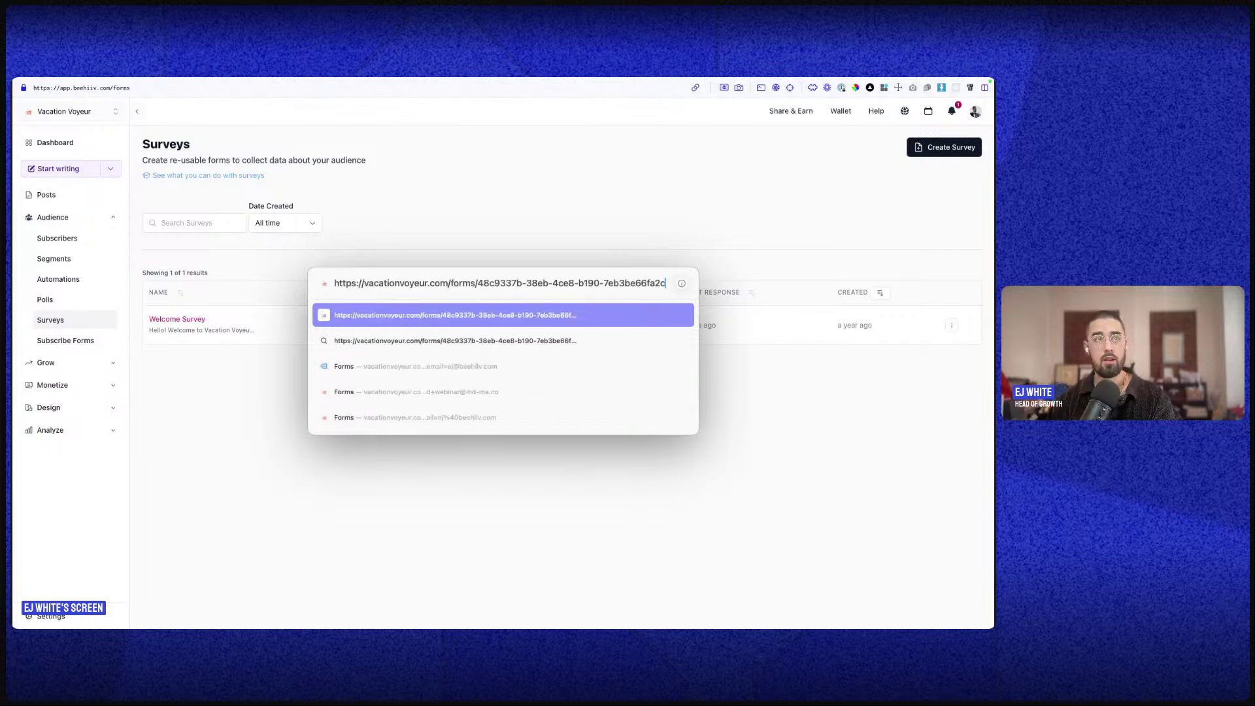
{"action": "key", "text": "Return"}
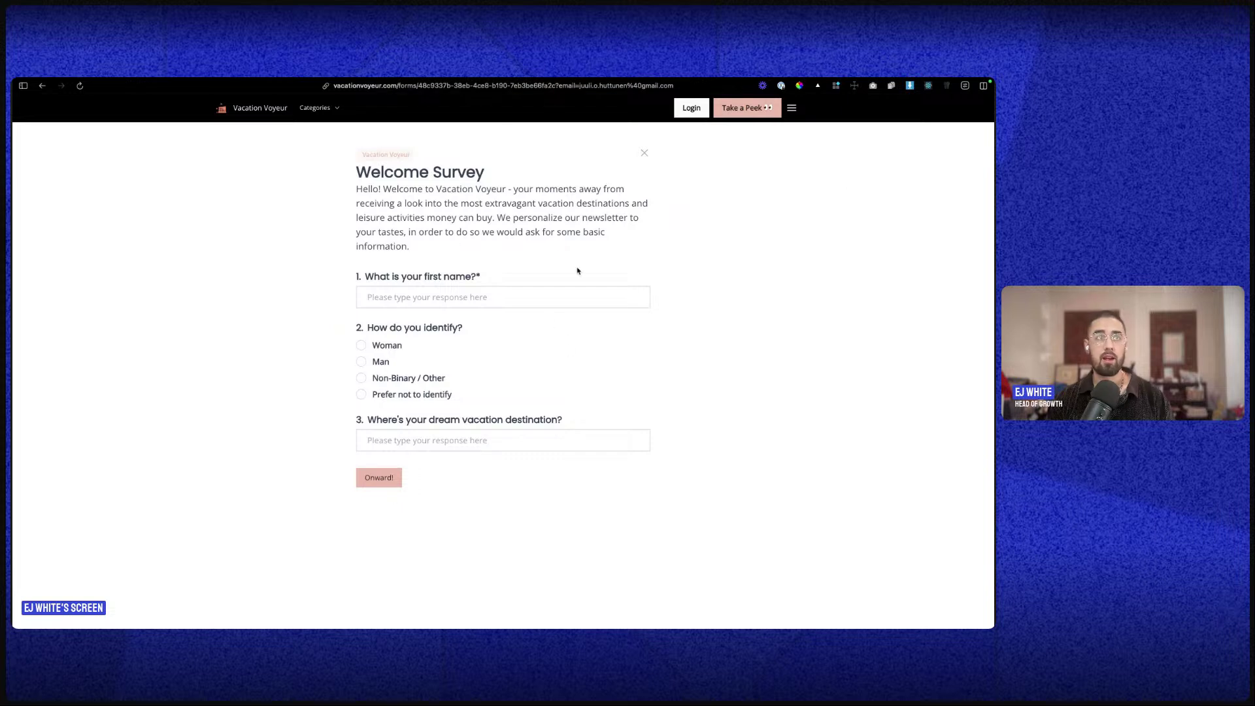
- Try the survey by answering the identity question with Man, reload it, then switch to LinkedIn
{"action": "left_click_drag", "start_coordinate": [439, 126], "coordinate": [321, 289]}
{"action": "left_click", "coordinate": [366, 298]}
{"action": "left_click", "coordinate": [376, 362]}
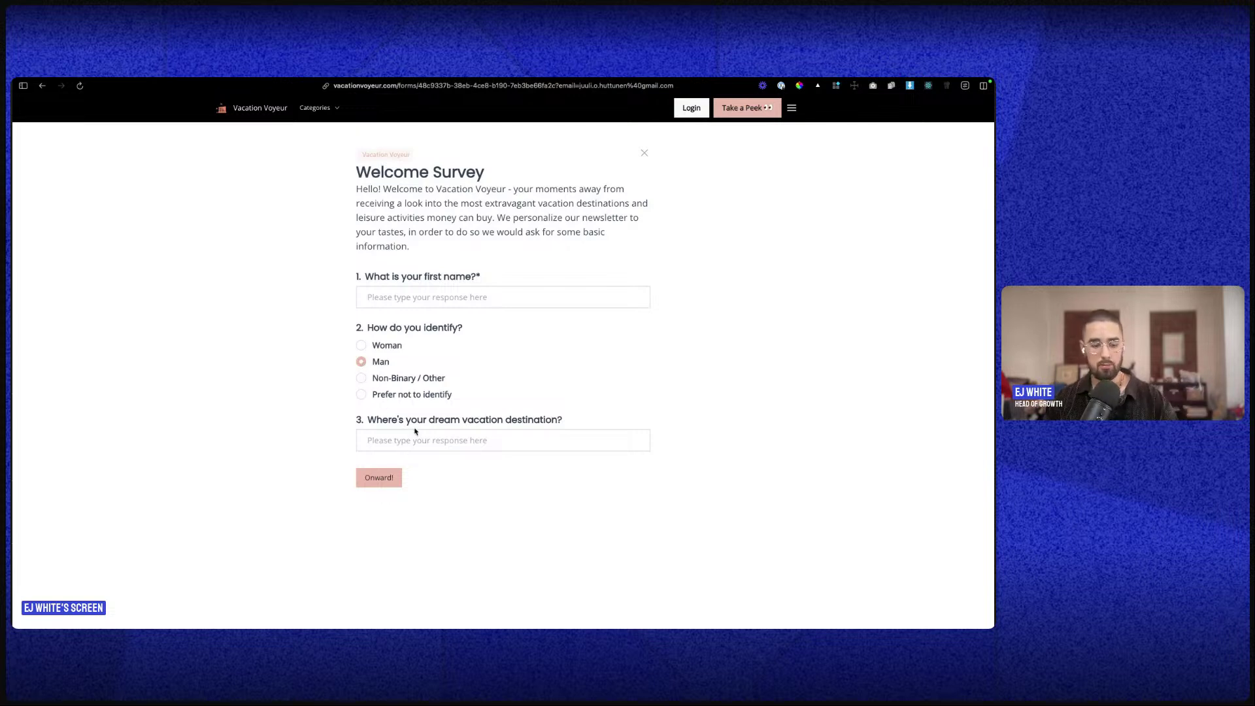
{"action": "scroll", "coordinate": [418, 429], "scroll_direction": "down", "scroll_amount": 1}
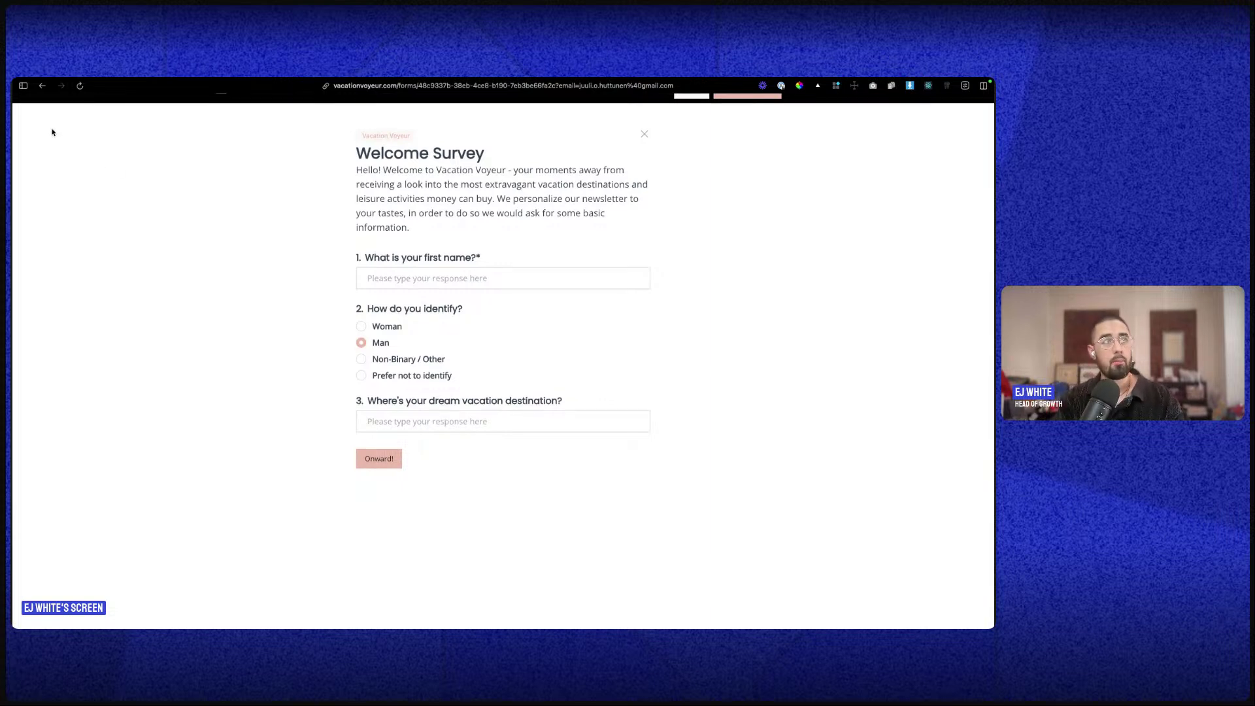
{"action": "left_click", "coordinate": [42, 86]}
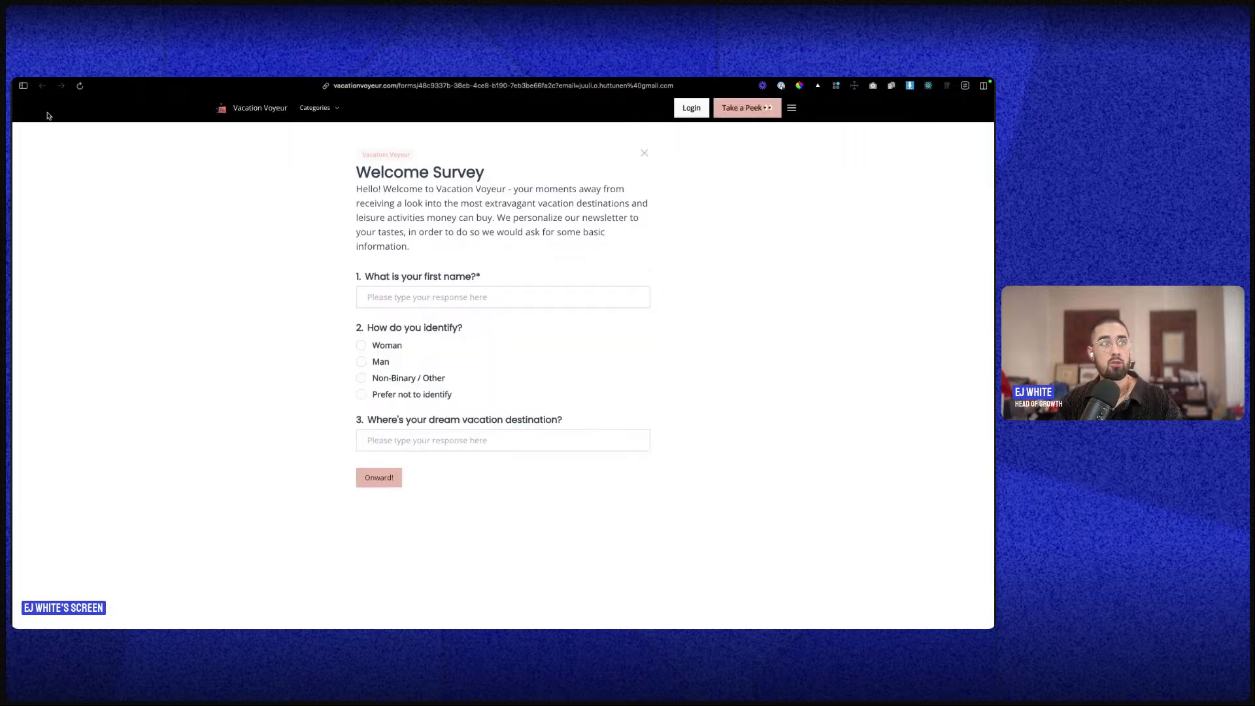
{"action": "mouse_move", "coordinate": [15, 121]}
{"action": "left_click", "coordinate": [40, 172]}
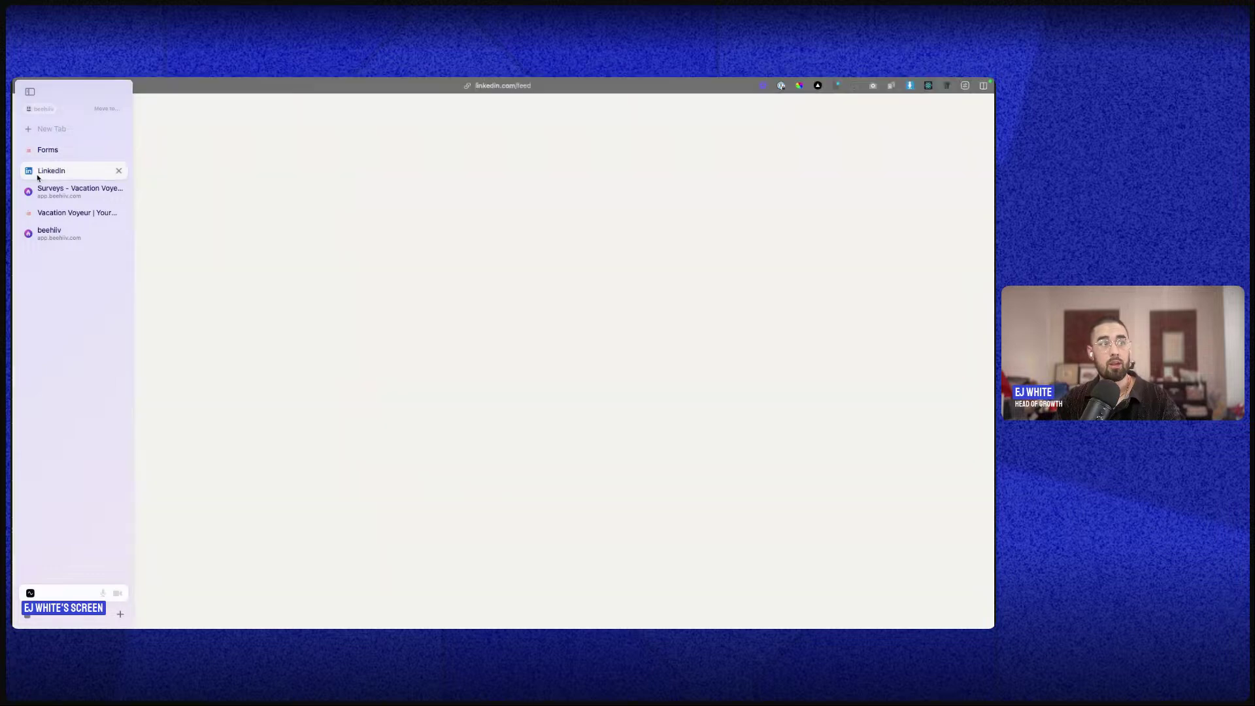
- Return to beehiiv's Surveys list and close the Welcome Survey's actions menu without choosing anything
{"action": "left_click", "coordinate": [62, 191]}
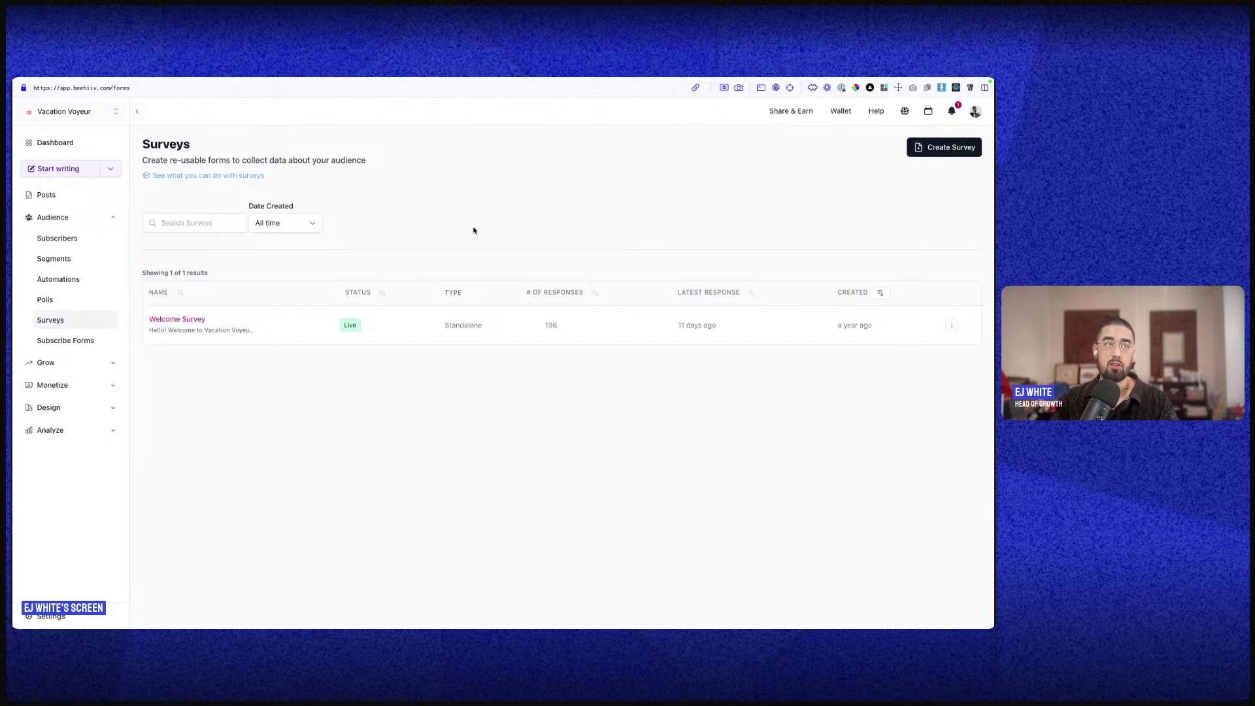
{"action": "left_click", "coordinate": [952, 324]}
{"action": "left_click", "coordinate": [742, 368]}
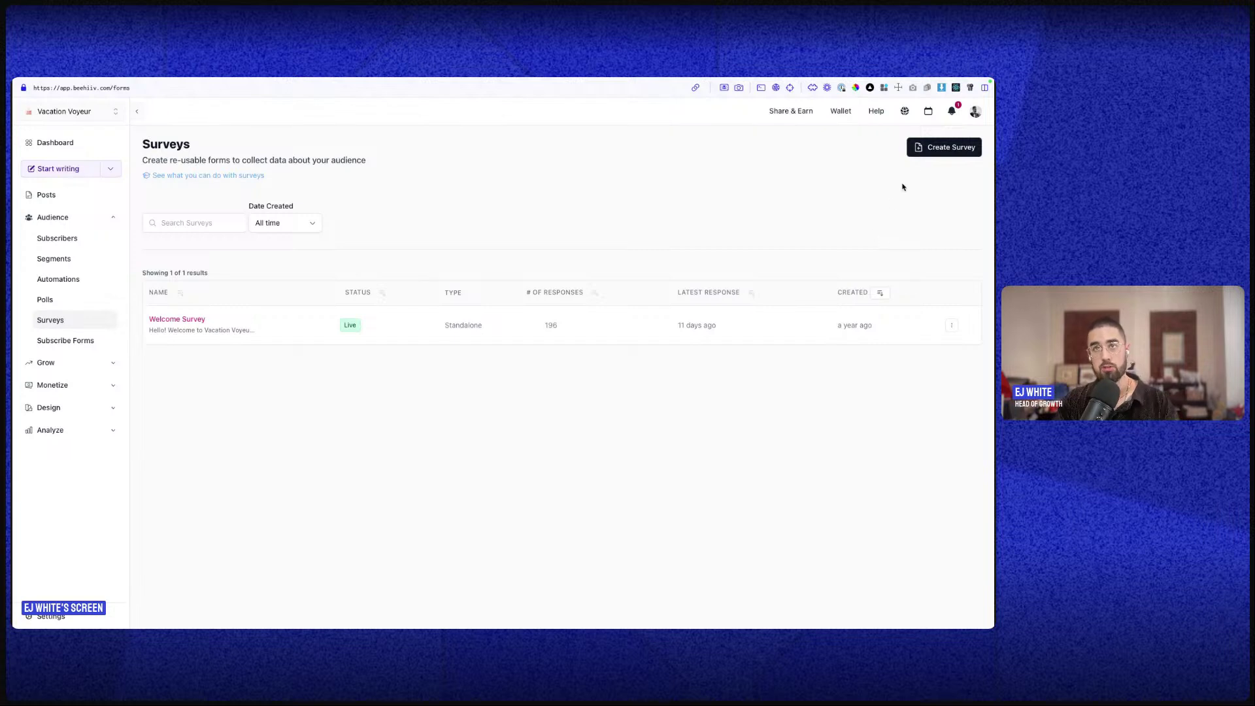
{"action": "left_click", "coordinate": [929, 151]}
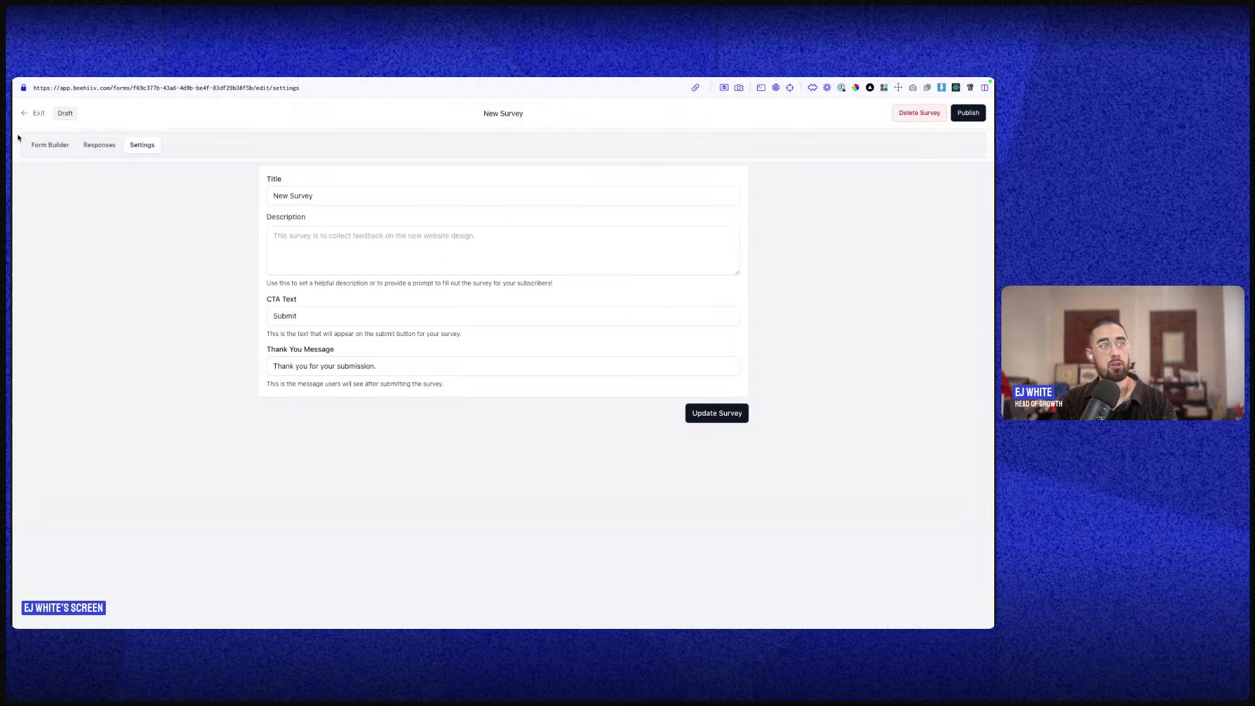
{"action": "left_click", "coordinate": [55, 151]}
{"action": "left_click", "coordinate": [517, 461]}
{"action": "left_click", "coordinate": [442, 274]}
{"action": "type", "text": "Test"}
{"action": "left_click", "coordinate": [433, 429]}
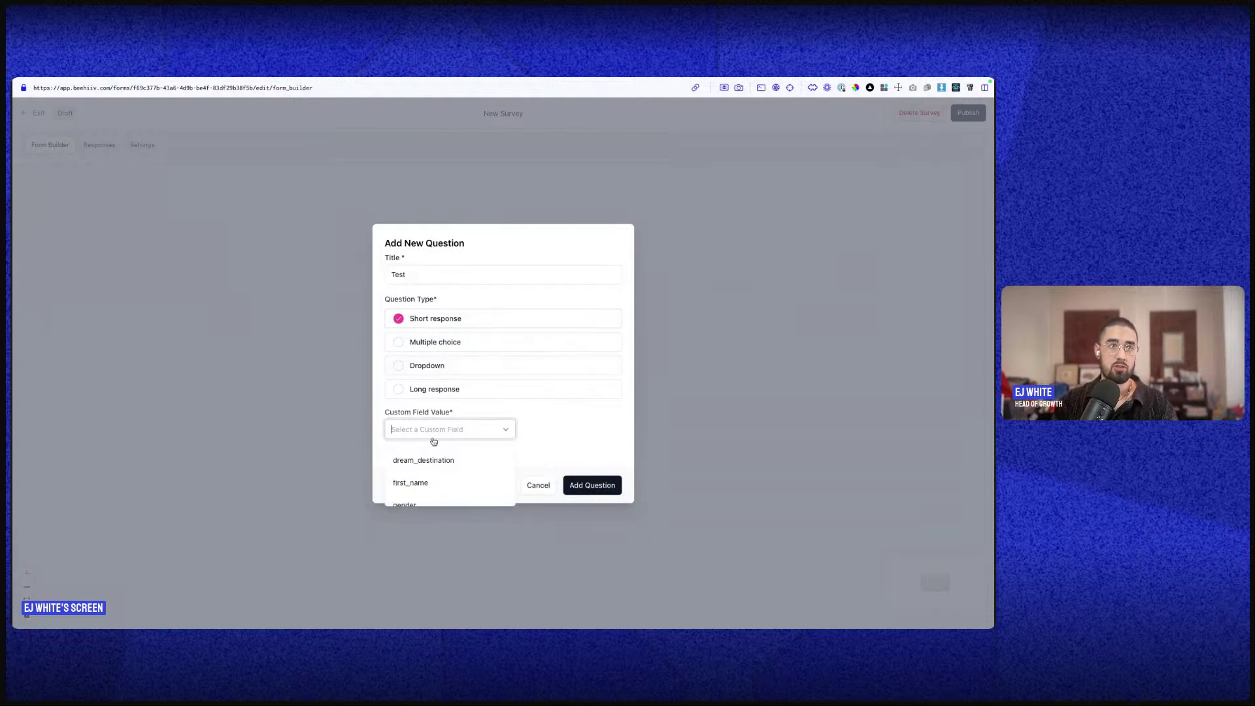
{"action": "left_click", "coordinate": [426, 461]}
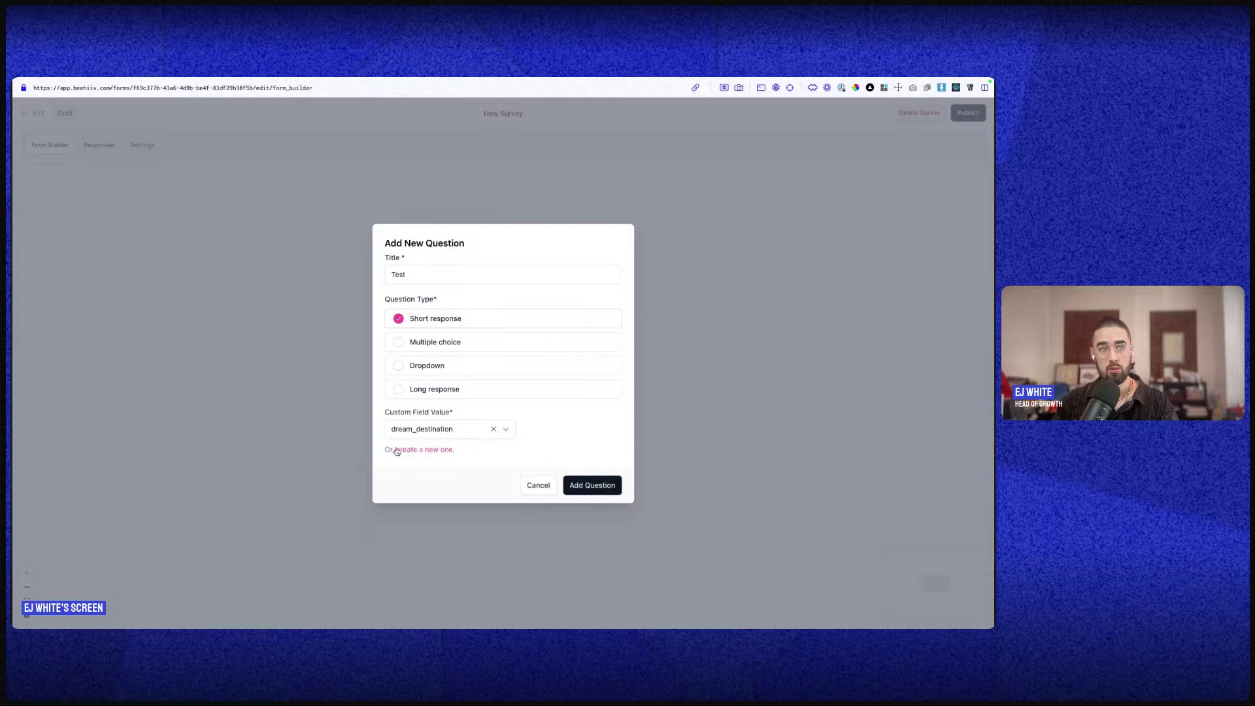
{"action": "left_click", "coordinate": [575, 485]}
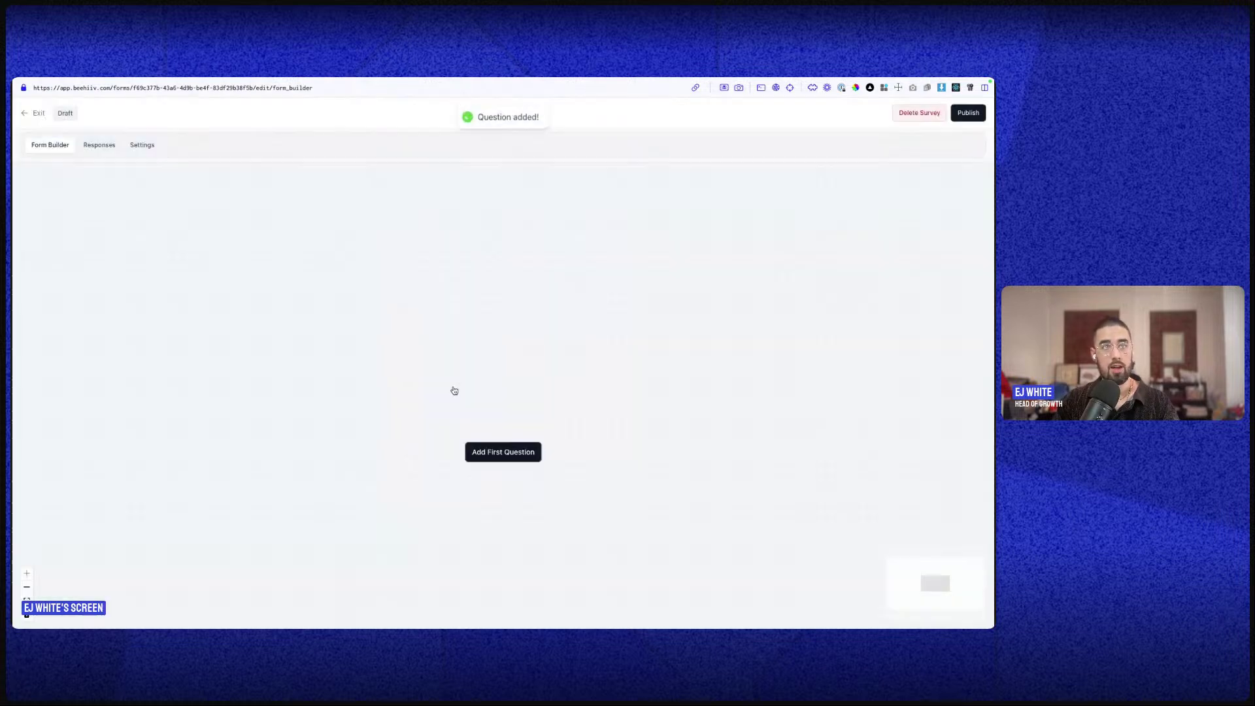
{"action": "scroll", "coordinate": [597, 387], "scroll_direction": "down", "scroll_amount": 2}
{"action": "scroll", "coordinate": [592, 464], "scroll_direction": "down", "scroll_amount": 1}
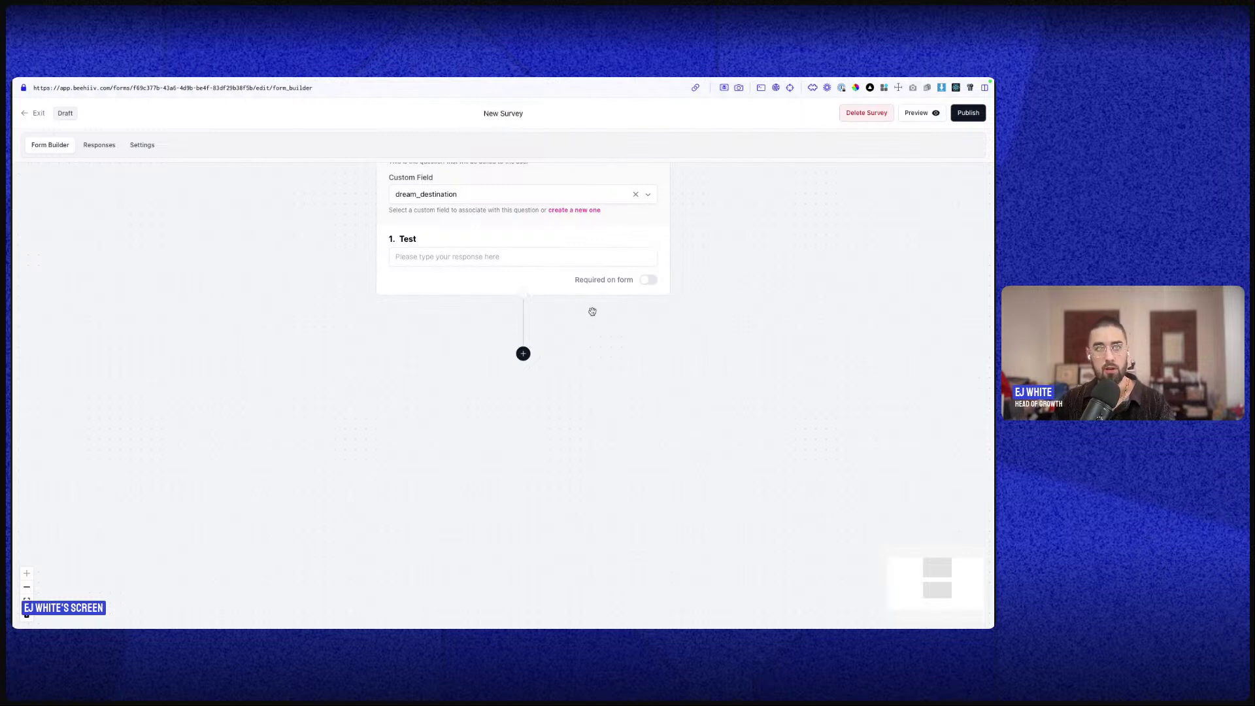
{"action": "scroll", "coordinate": [451, 356], "scroll_direction": "up", "scroll_amount": 2}
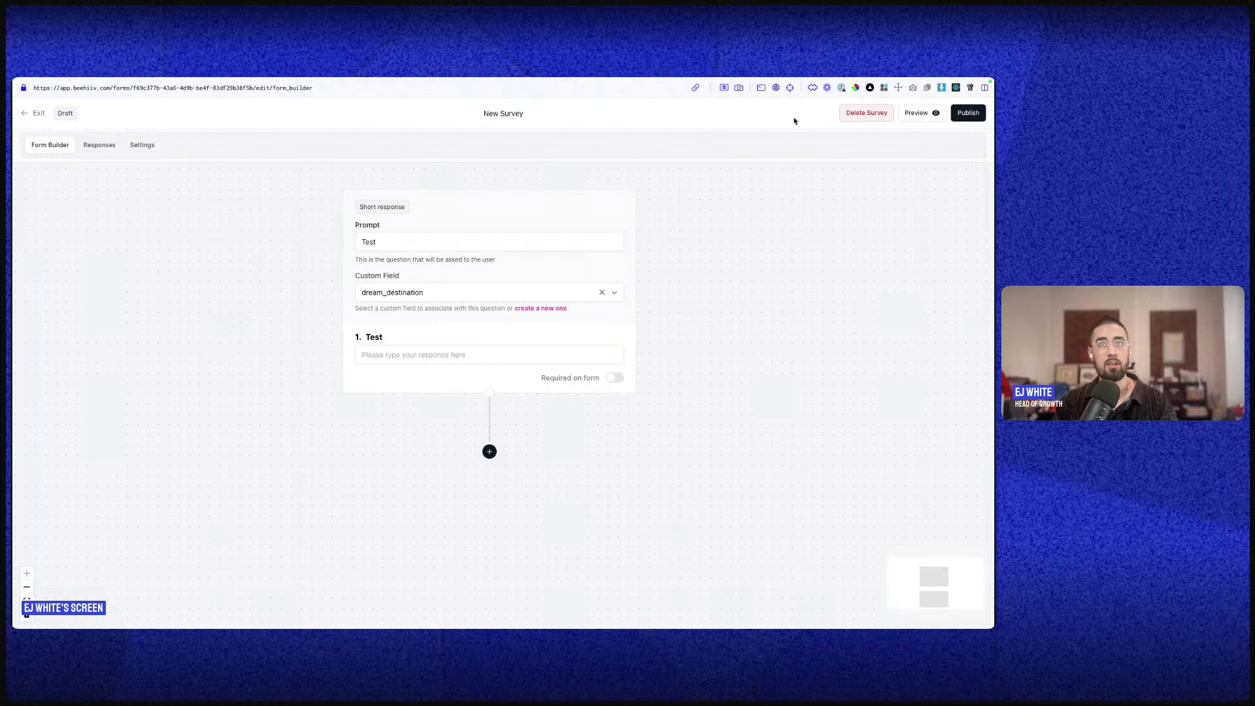
{"action": "left_click", "coordinate": [866, 112]}
{"action": "left_click", "coordinate": [606, 389]}
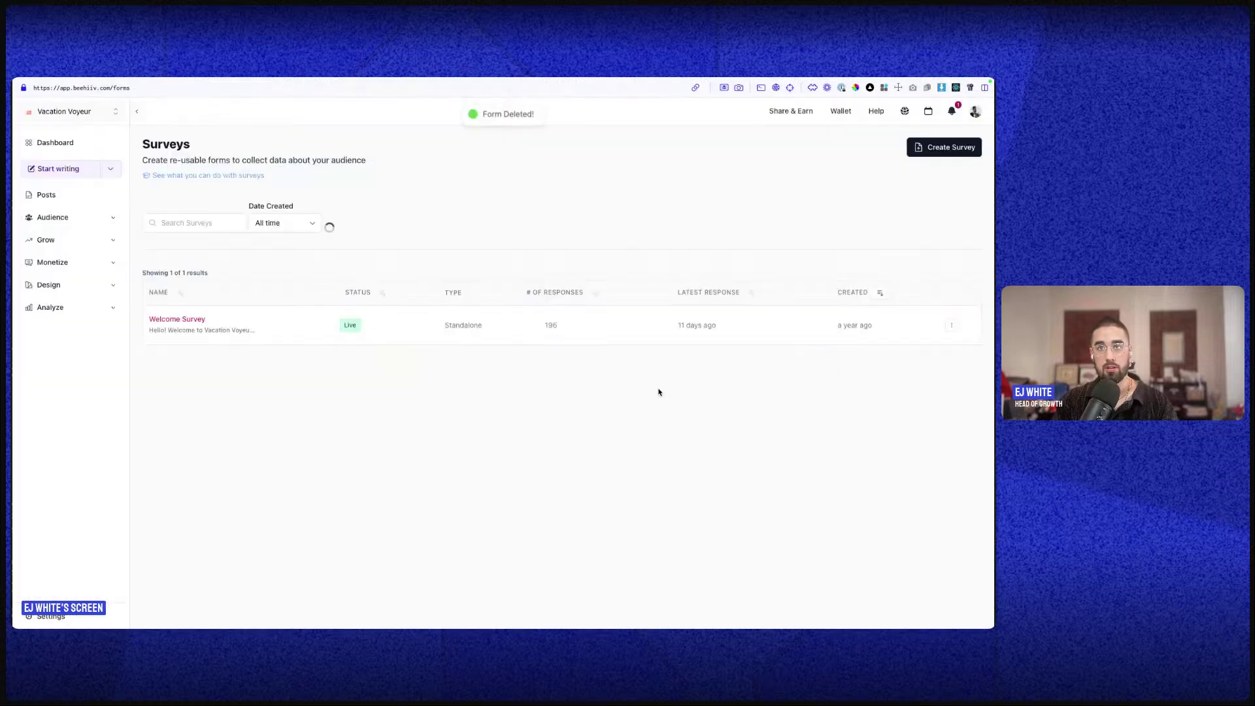
- View the Welcome Survey's results (196 responses, 98% completion), then switch to its Form Builder
{"action": "left_click", "coordinate": [951, 324]}
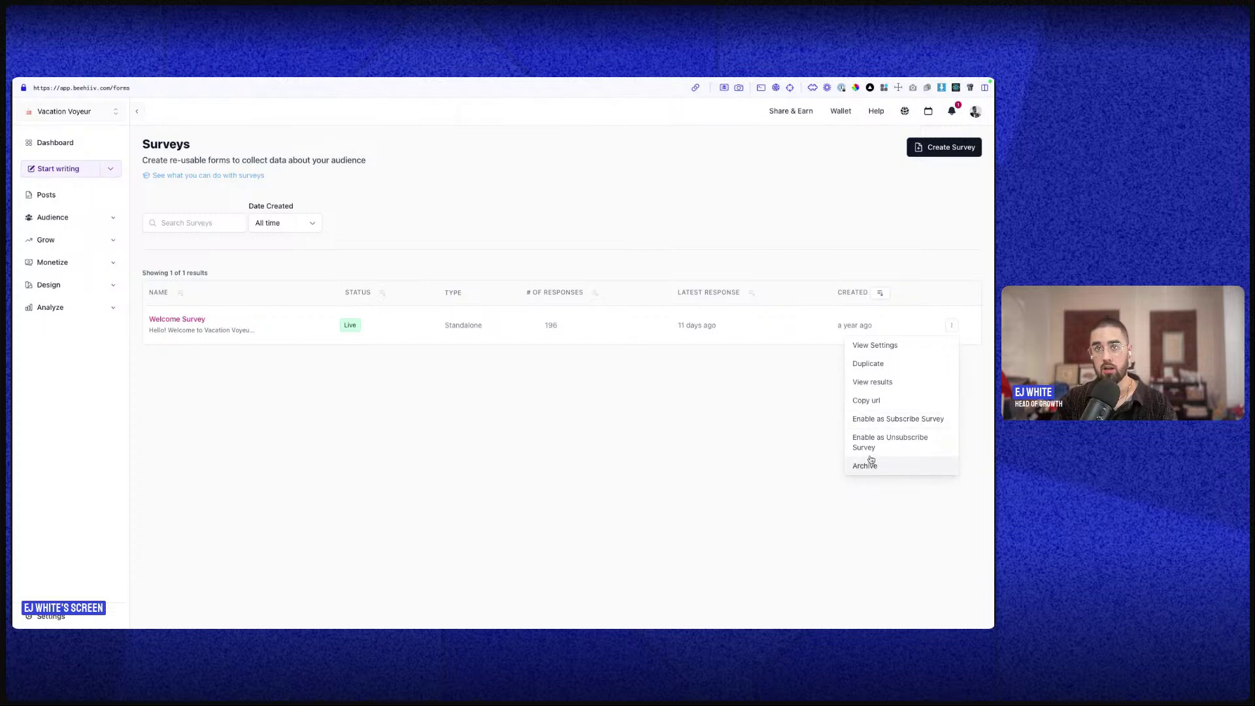
{"action": "left_click", "coordinate": [861, 382]}
{"action": "scroll", "coordinate": [600, 366], "scroll_direction": "down", "scroll_amount": 3}
{"action": "scroll", "coordinate": [608, 401], "scroll_direction": "up", "scroll_amount": 3}
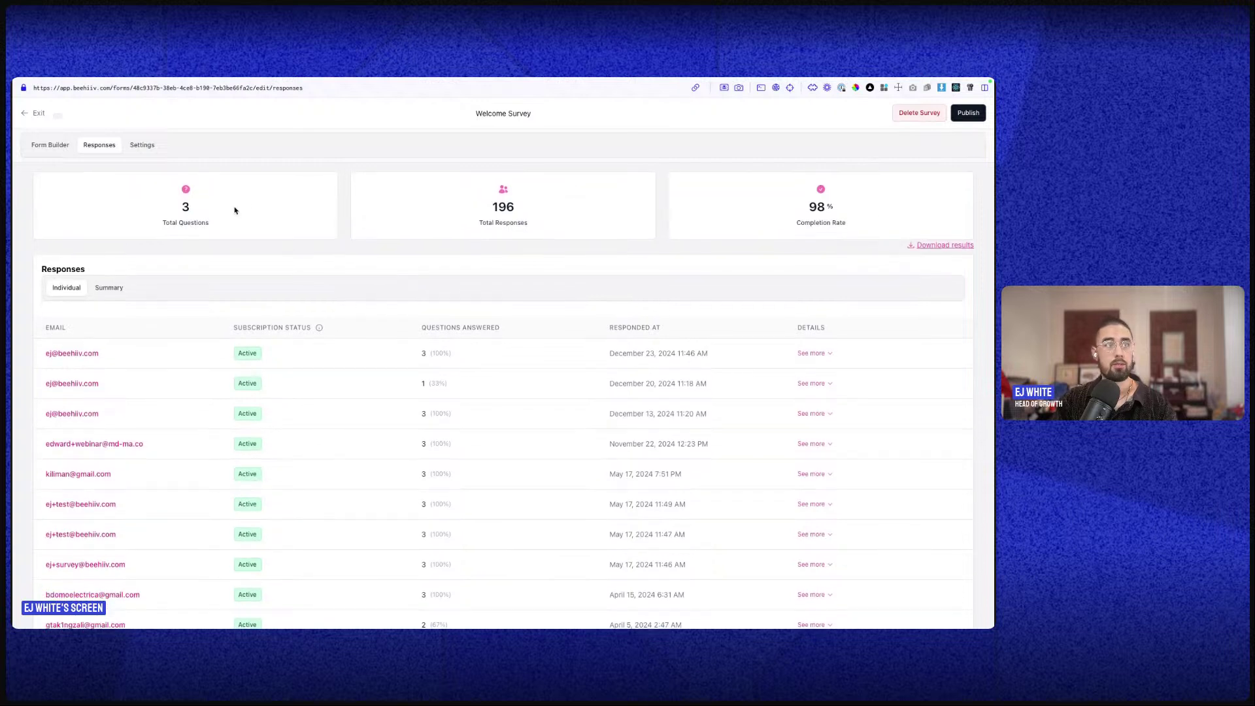
{"action": "left_click", "coordinate": [58, 149]}
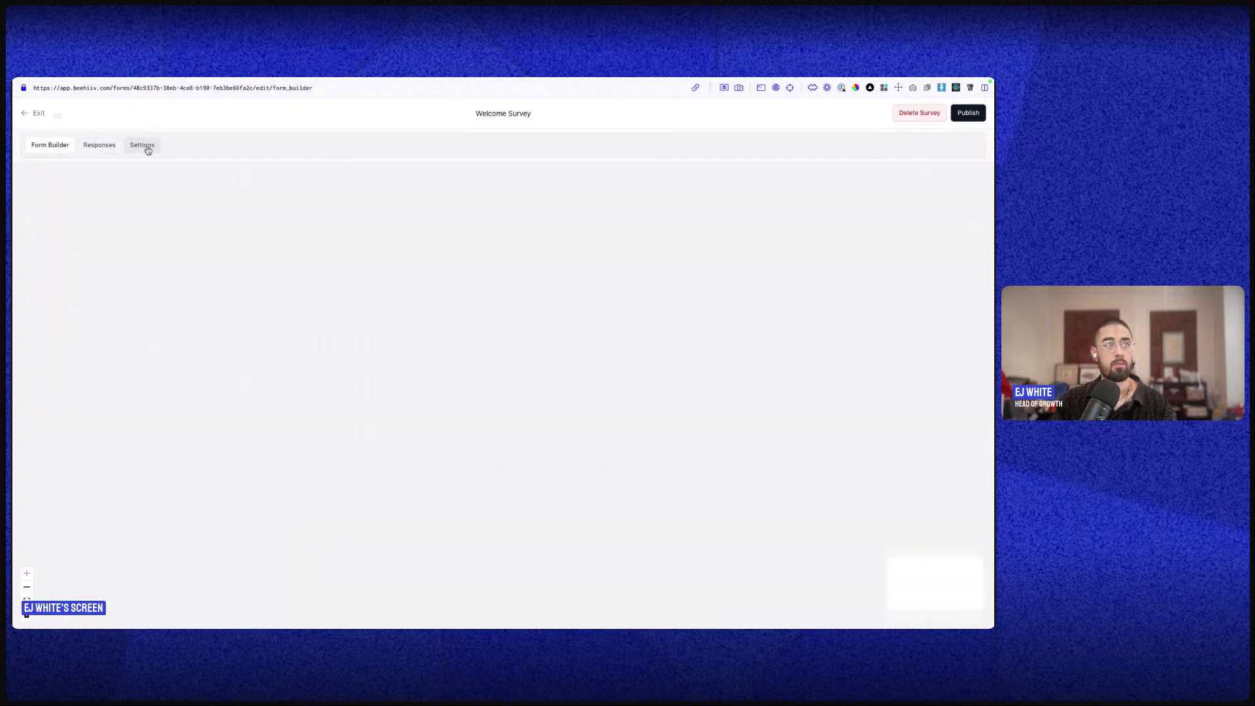
- Check the Welcome Survey's Settings tab, then exit back to the Surveys list
{"action": "left_click", "coordinate": [143, 146]}
{"action": "left_click", "coordinate": [40, 118]}
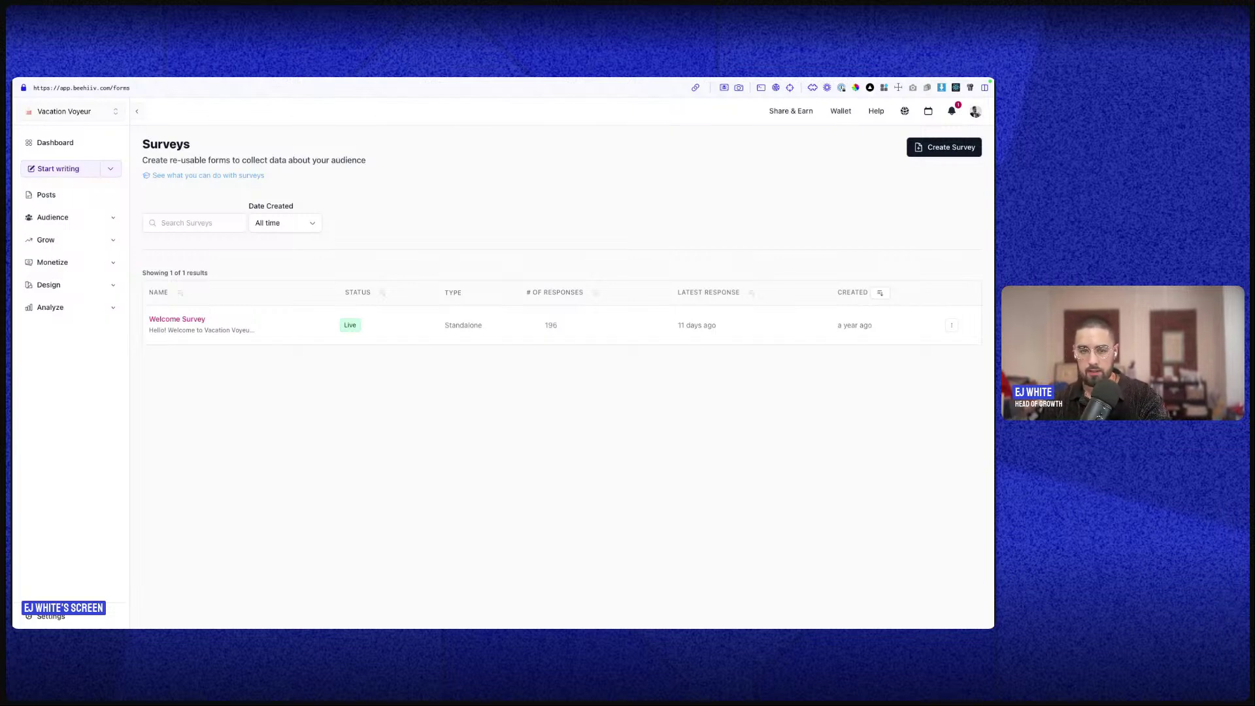
- Go to Audience > Subscribe Forms and show the Test form's embed options
{"action": "left_click", "coordinate": [71, 242]}
{"action": "left_click", "coordinate": [90, 217]}
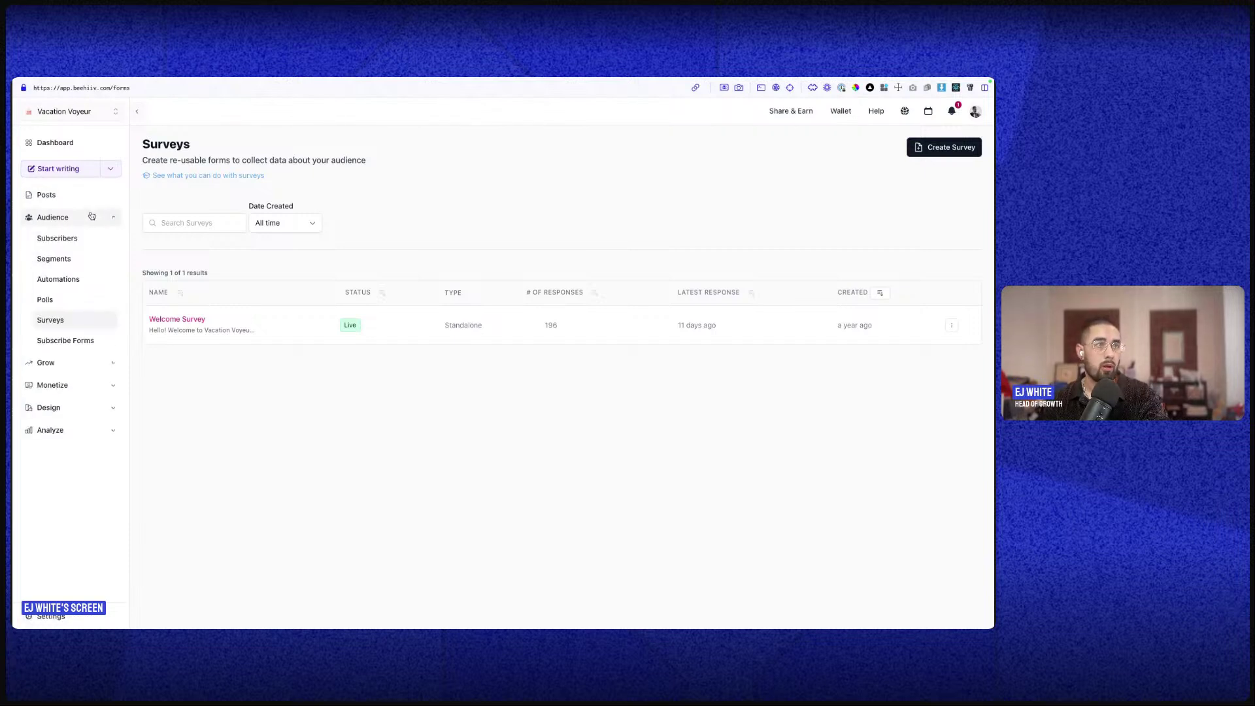
{"action": "left_click", "coordinate": [65, 341]}
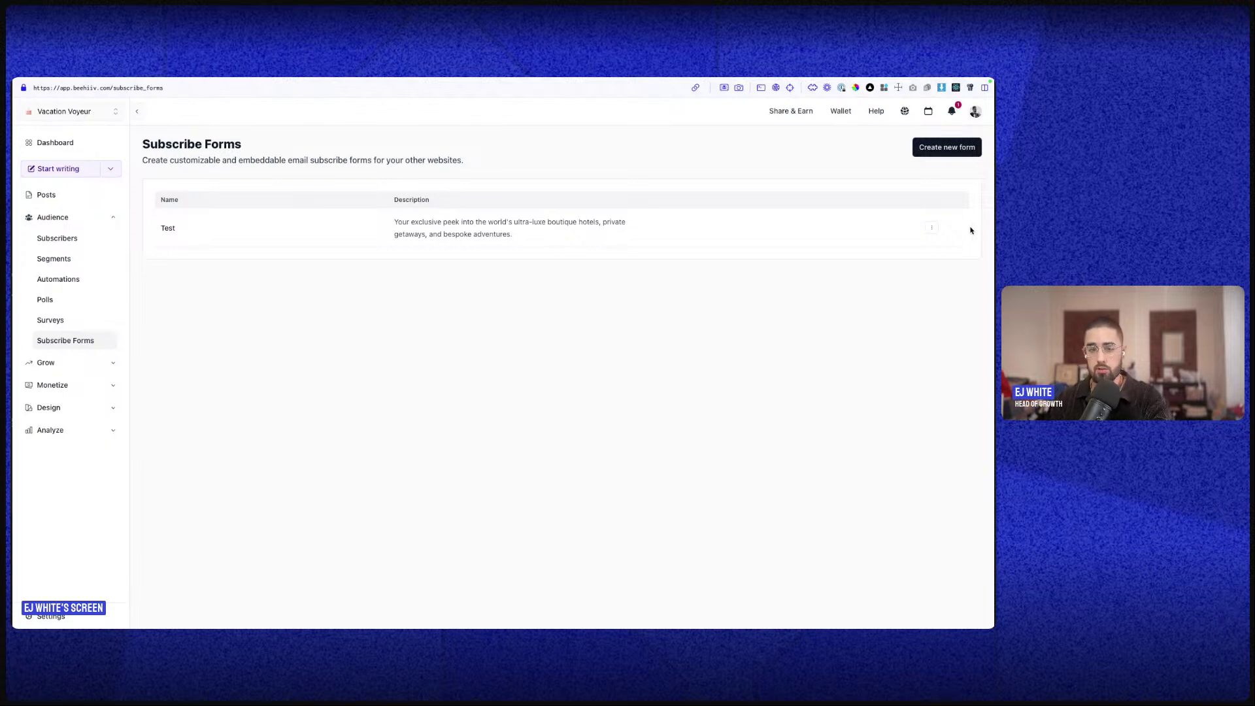
{"action": "left_click", "coordinate": [932, 227]}
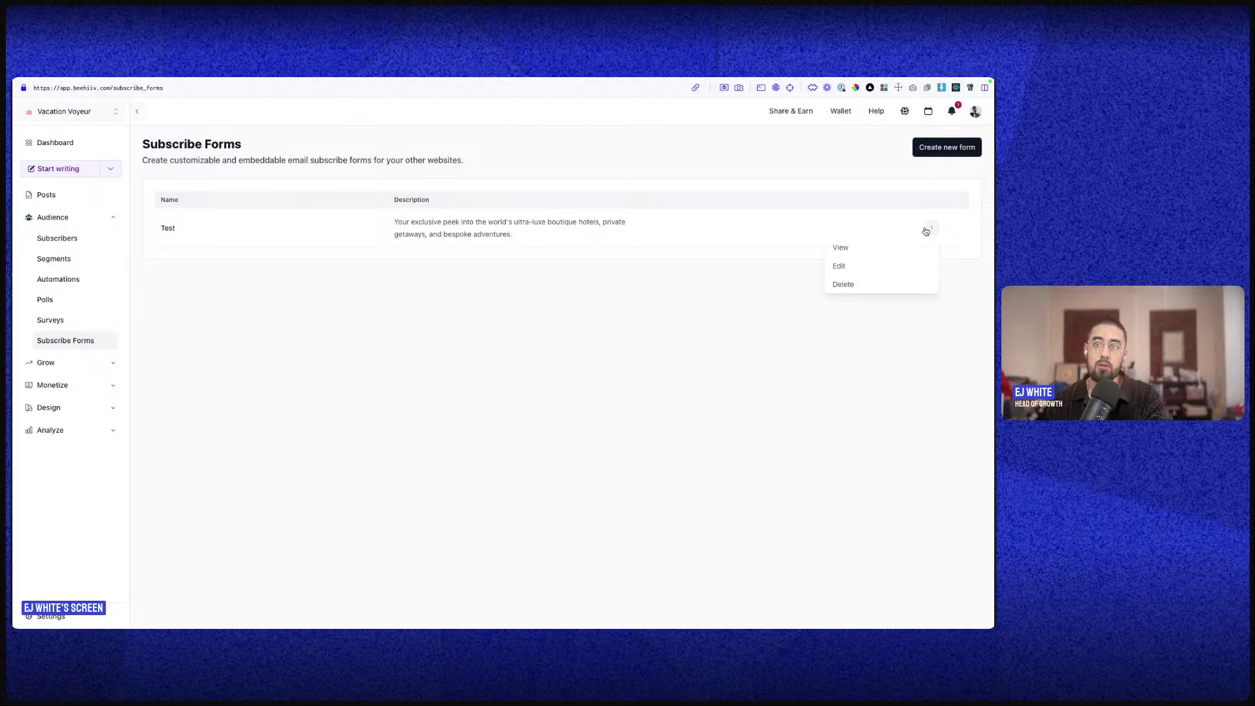
{"action": "left_click", "coordinate": [841, 257]}
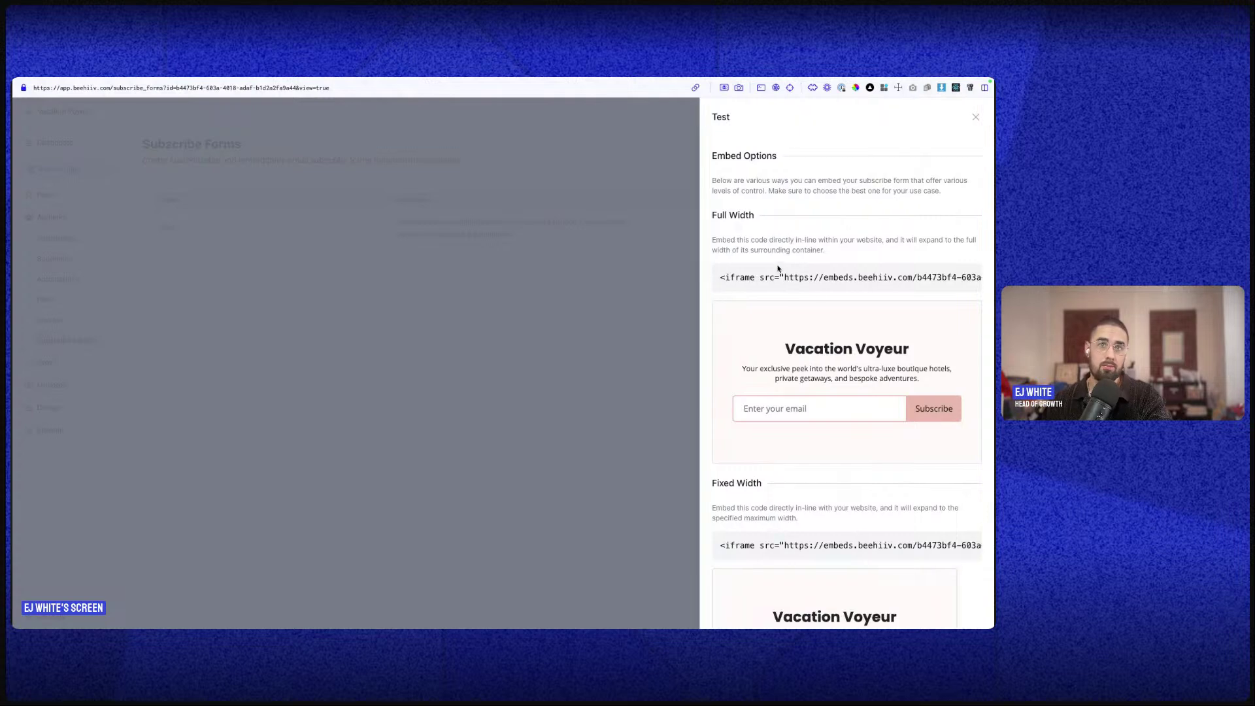
- Copy the Test form's Slim Embed iframe code and close the embed drawer
{"action": "scroll", "coordinate": [906, 356], "scroll_direction": "down", "scroll_amount": 3}
{"action": "scroll", "coordinate": [905, 355], "scroll_direction": "down", "scroll_amount": 3}
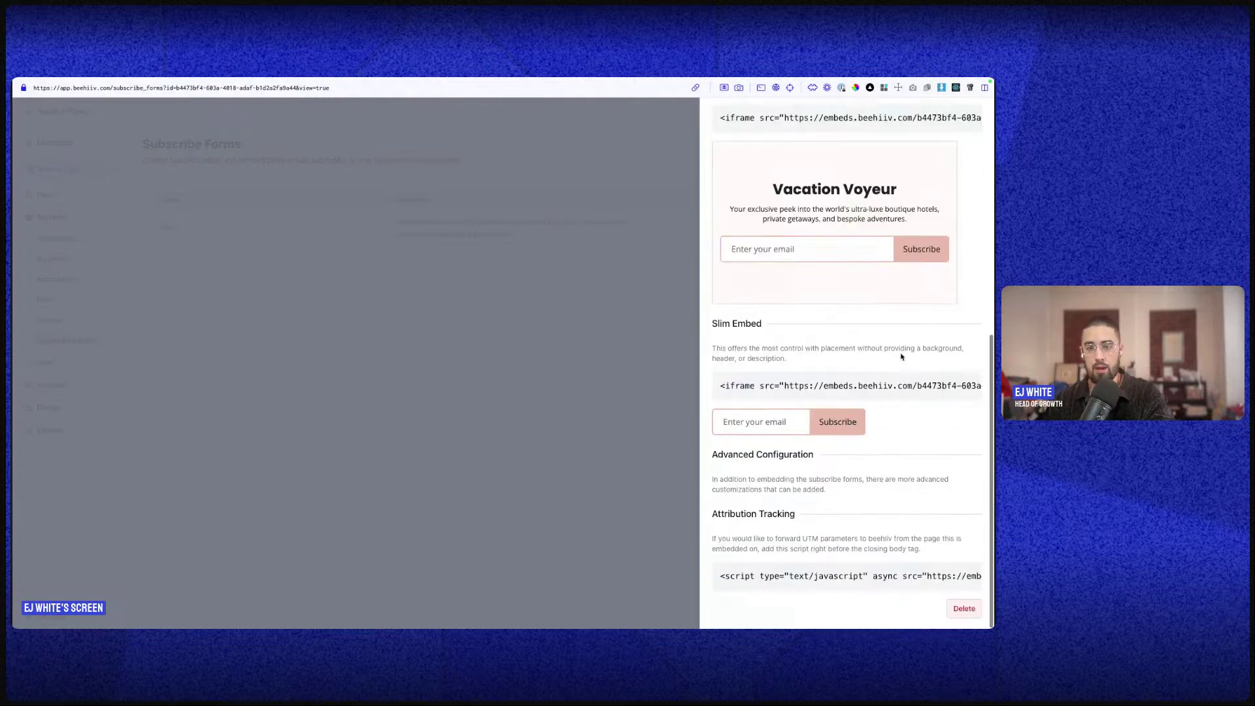
{"action": "scroll", "coordinate": [786, 326], "scroll_direction": "up", "scroll_amount": 6}
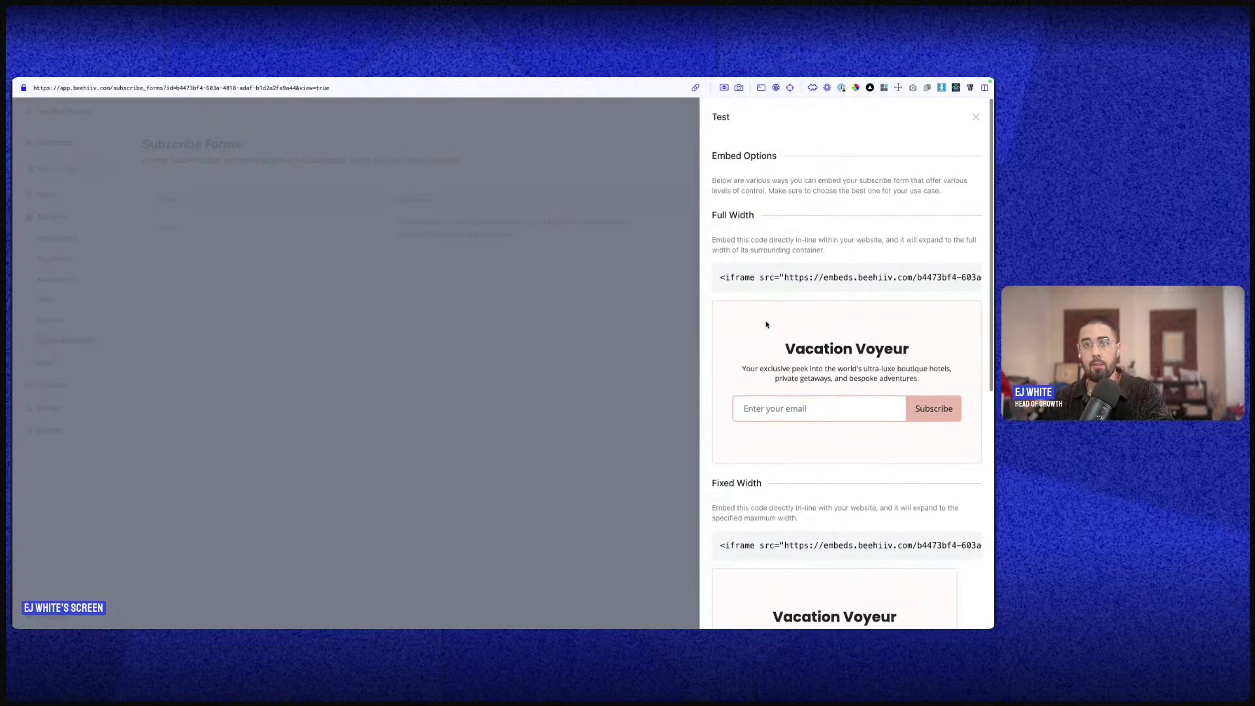
{"action": "scroll", "coordinate": [769, 309], "scroll_direction": "down", "scroll_amount": 6}
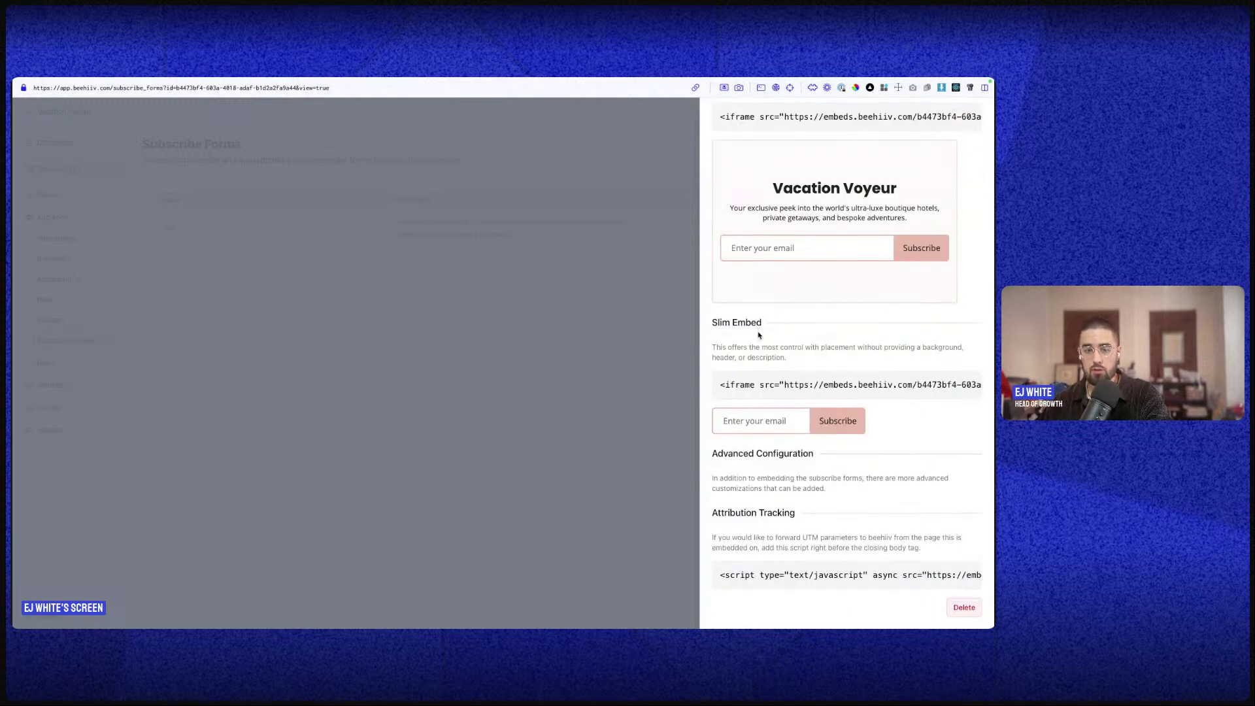
{"action": "left_click", "coordinate": [769, 424]}
{"action": "left_click", "coordinate": [772, 384]}
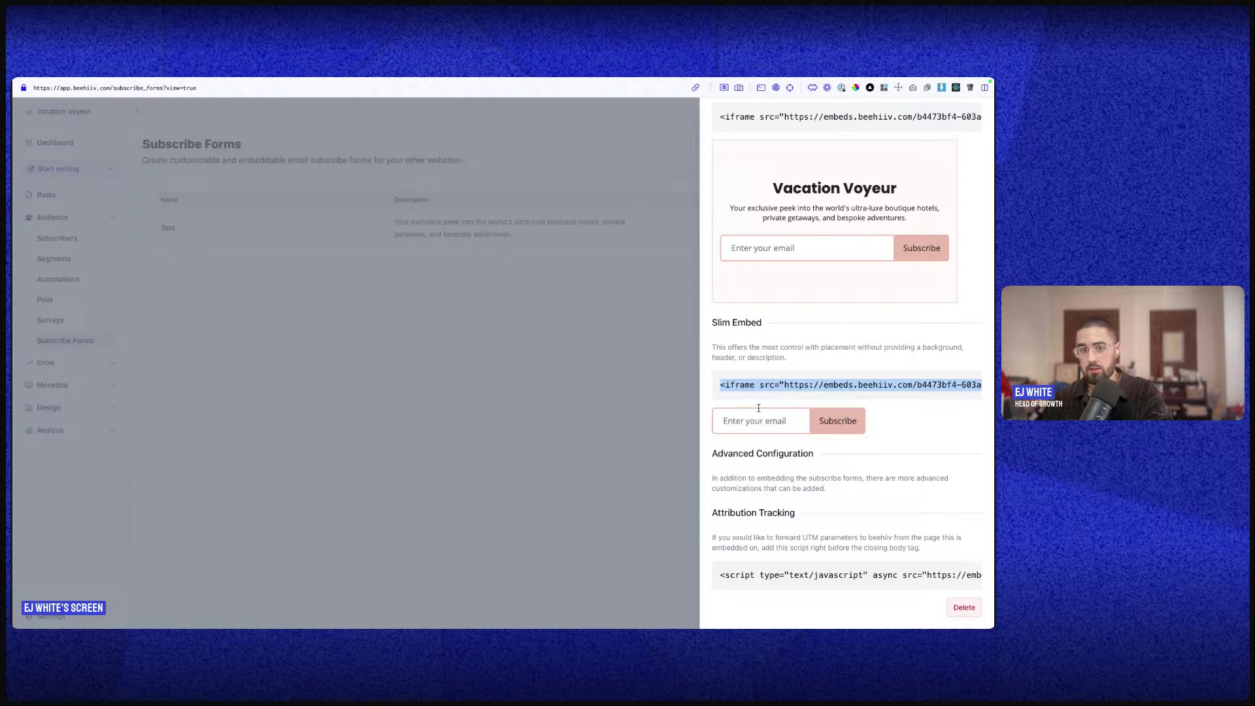
{"action": "left_click", "coordinate": [769, 386]}
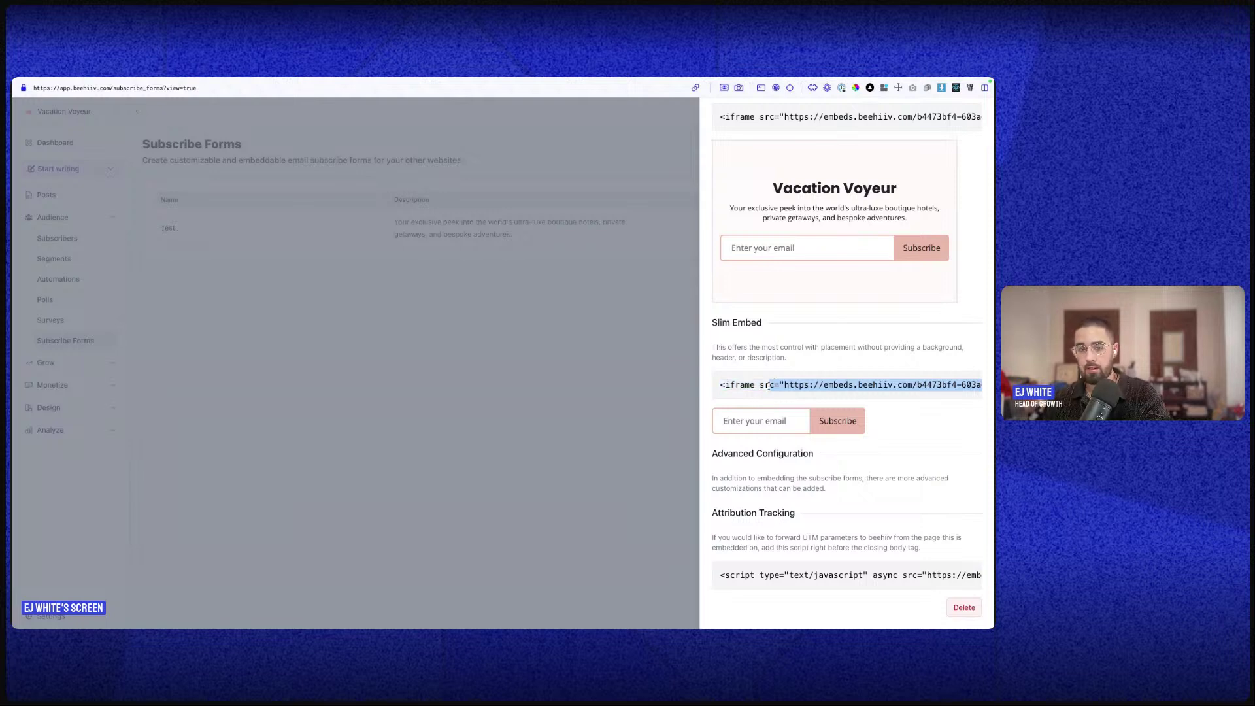
{"action": "left_click", "coordinate": [736, 425]}
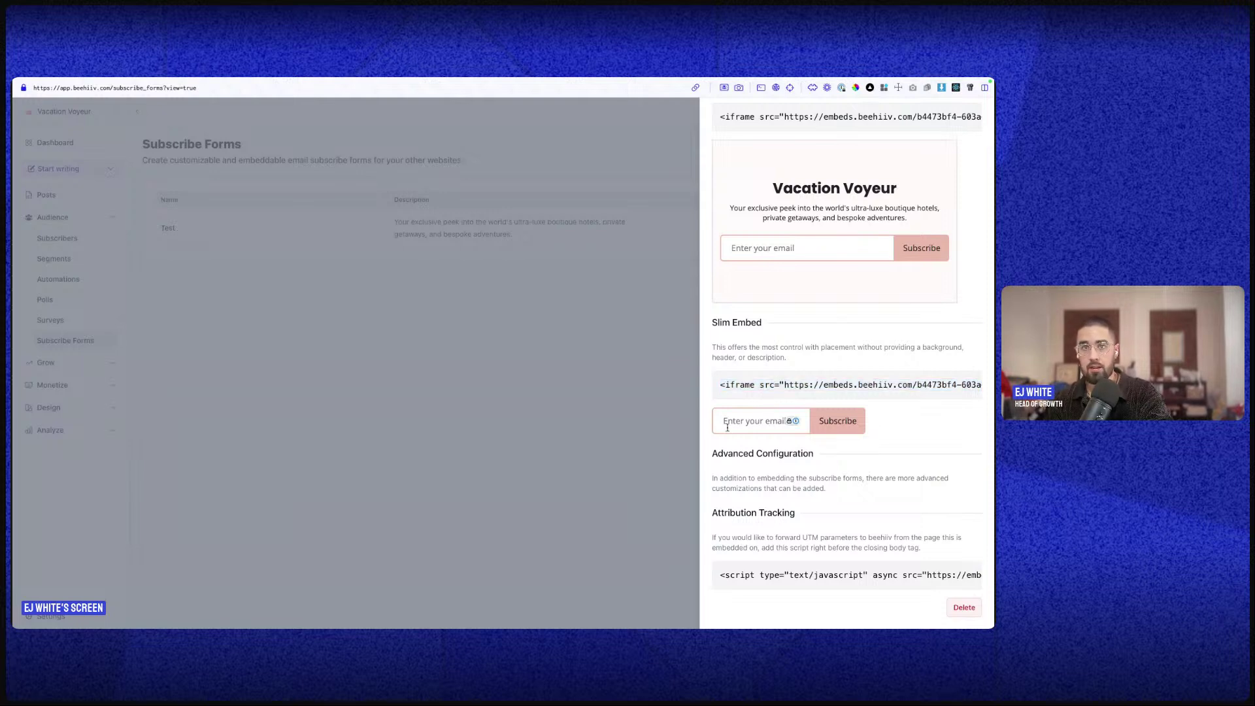
{"action": "left_click", "coordinate": [631, 405]}
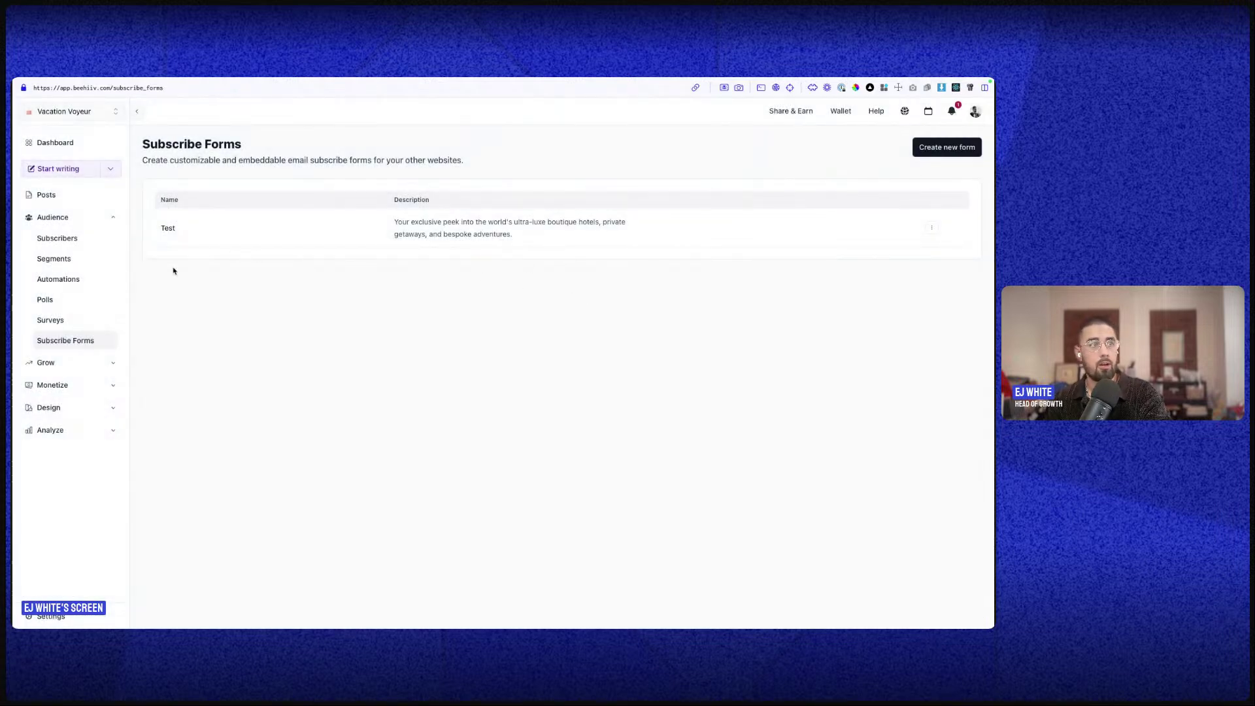
{"action": "left_click", "coordinate": [87, 221]}
{"action": "left_click", "coordinate": [84, 241]}
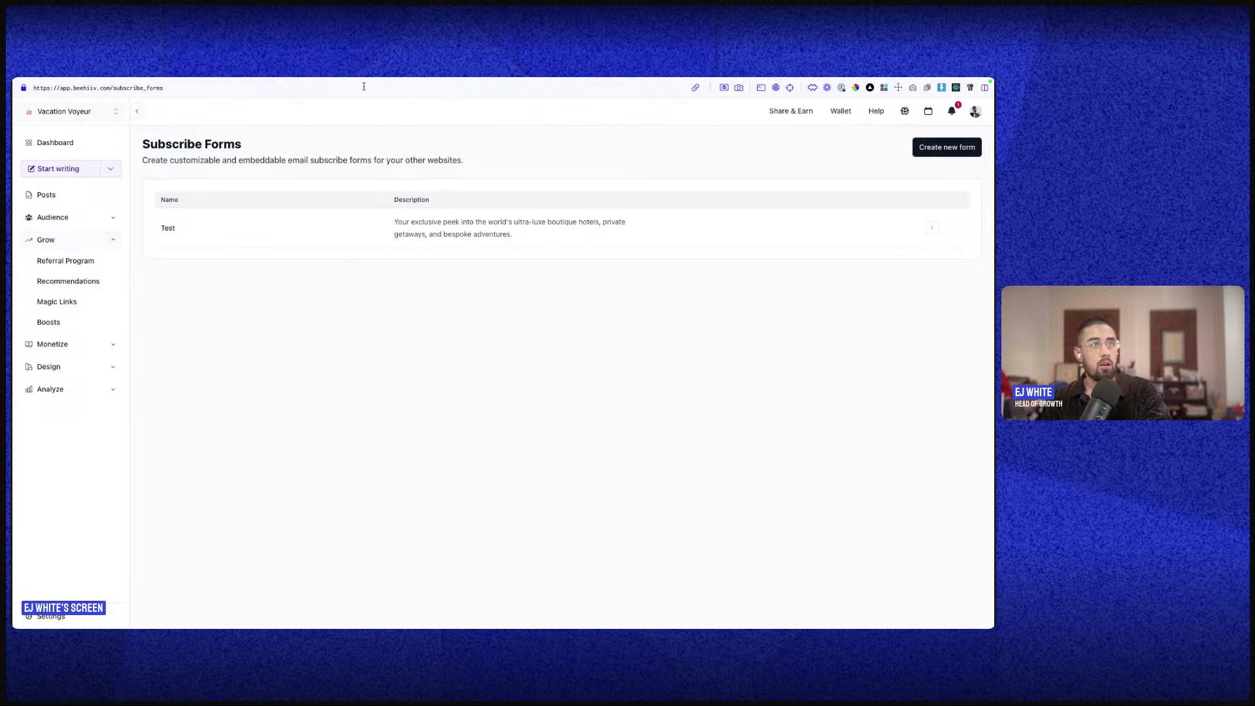
- Open the Referral Program overview and scroll through its rewards, milestones, charts and leaderboard
{"action": "left_click", "coordinate": [77, 264]}
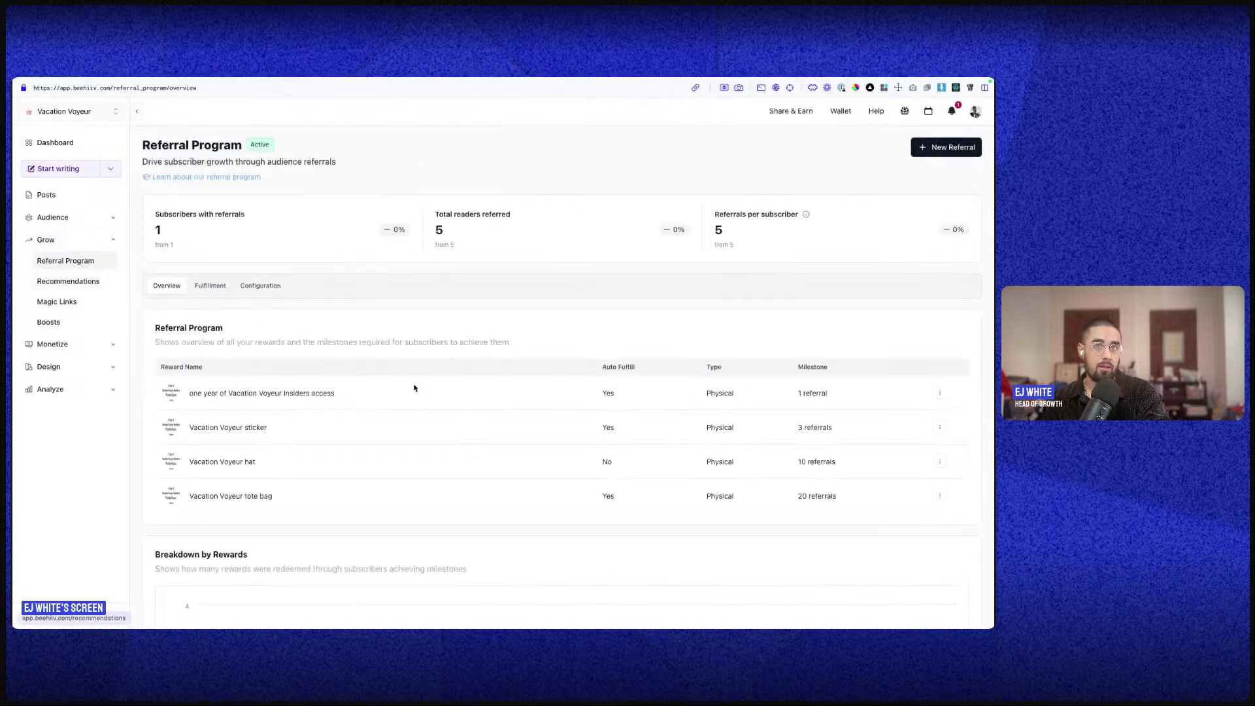
{"action": "scroll", "coordinate": [413, 389], "scroll_direction": "down", "scroll_amount": 2}
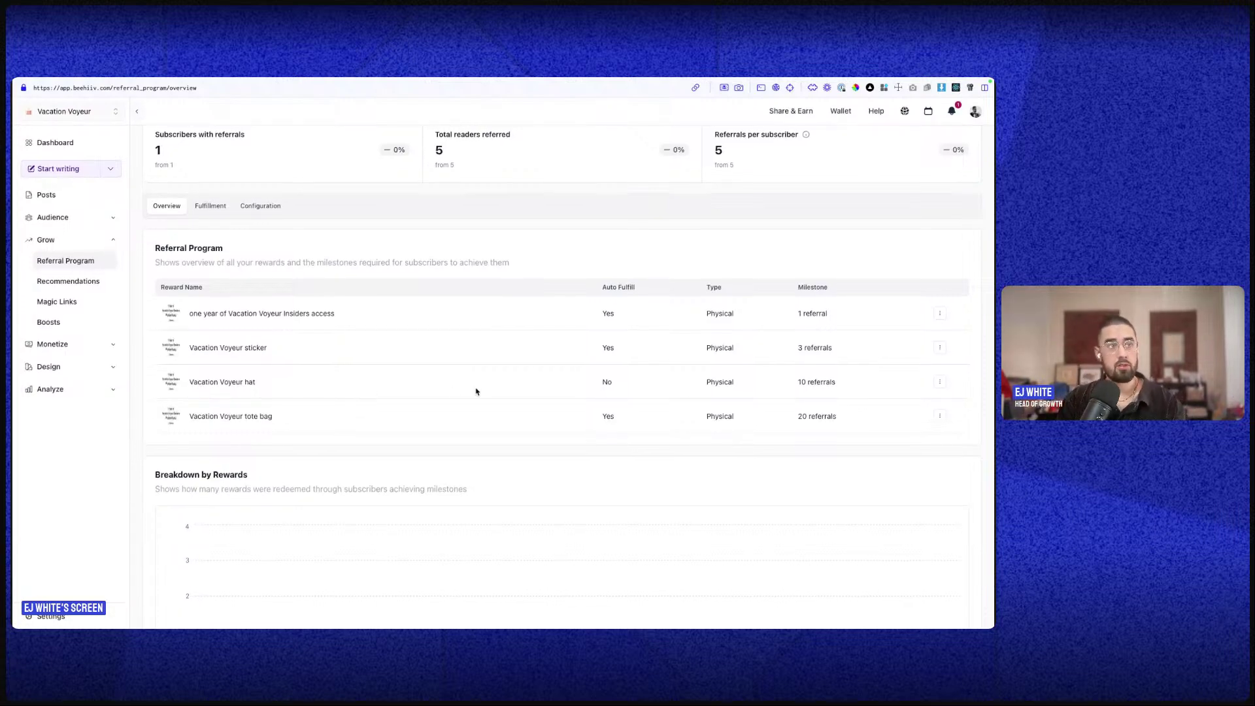
{"action": "scroll", "coordinate": [494, 409], "scroll_direction": "down", "scroll_amount": 3}
{"action": "scroll", "coordinate": [494, 409], "scroll_direction": "down", "scroll_amount": 2}
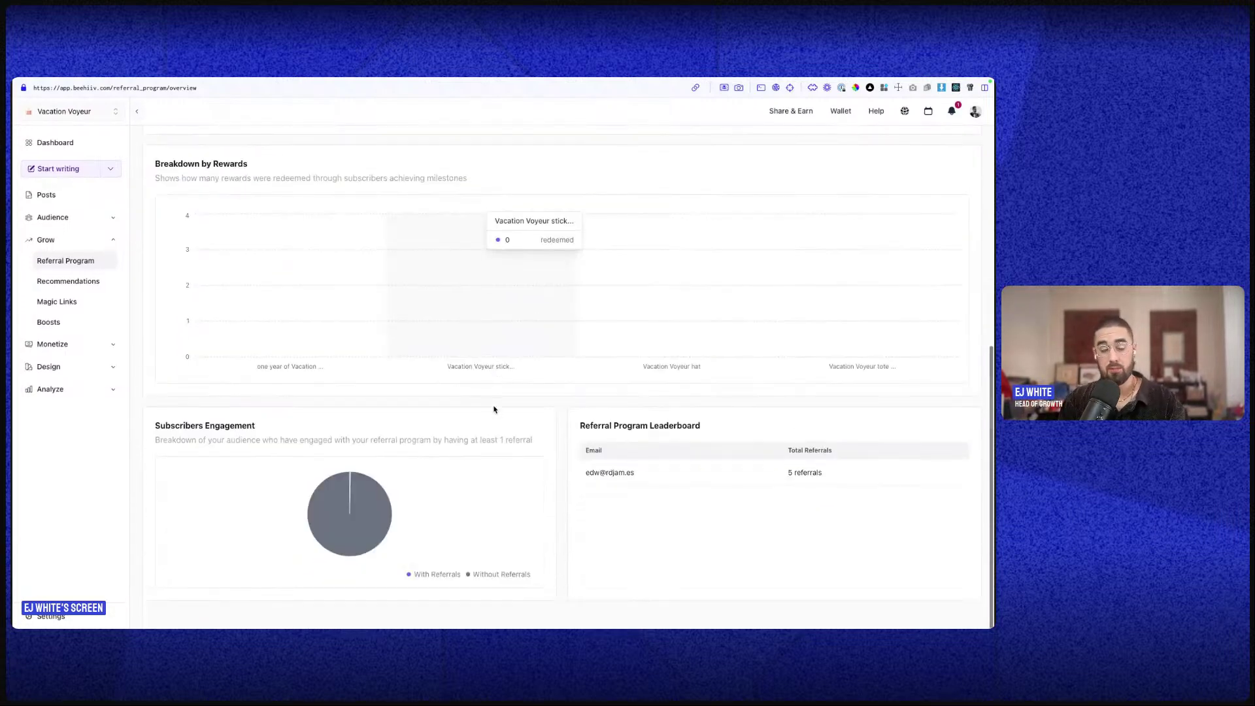
{"action": "scroll", "coordinate": [494, 410], "scroll_direction": "up", "scroll_amount": 1}
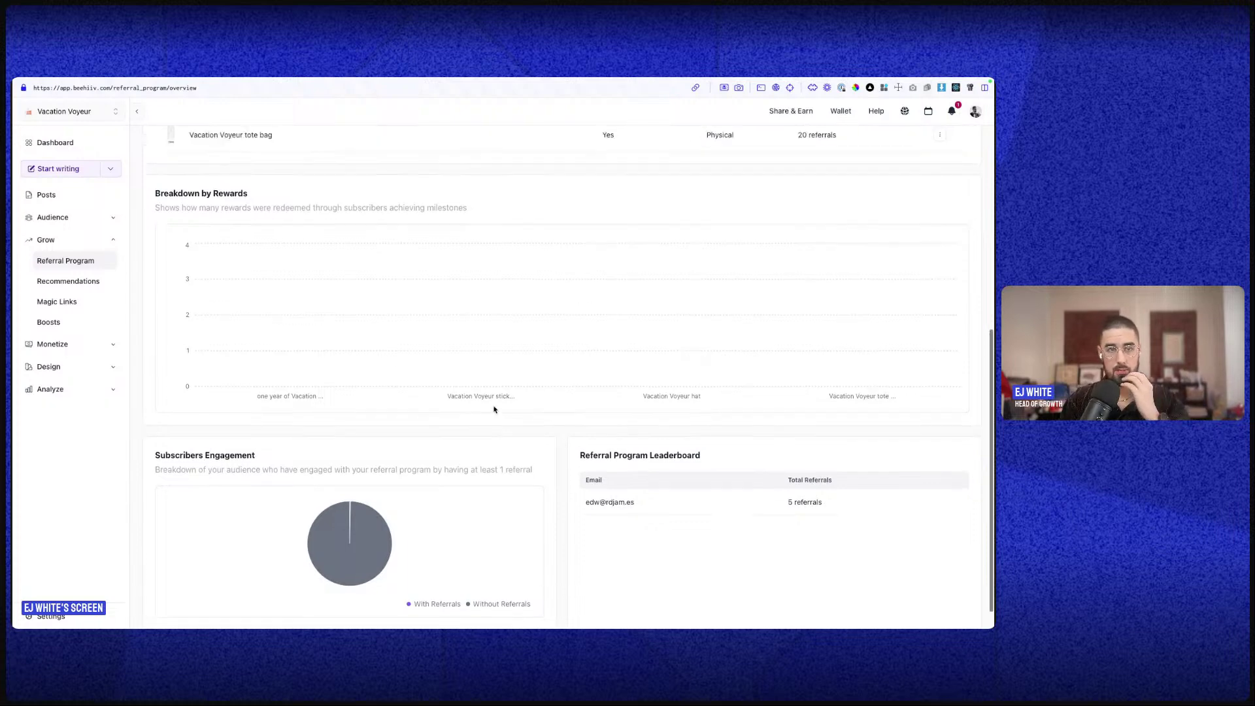
{"action": "scroll", "coordinate": [494, 410], "scroll_direction": "up", "scroll_amount": 6}
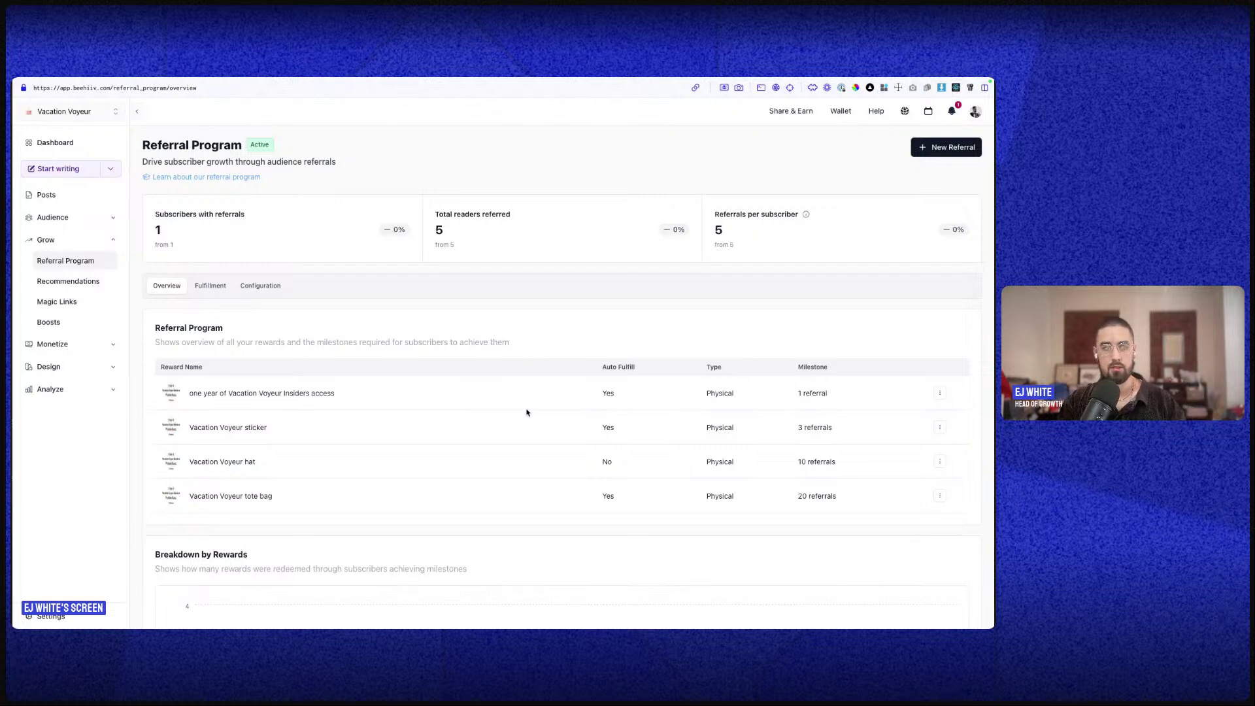
{"action": "mouse_move", "coordinate": [43, 310]}
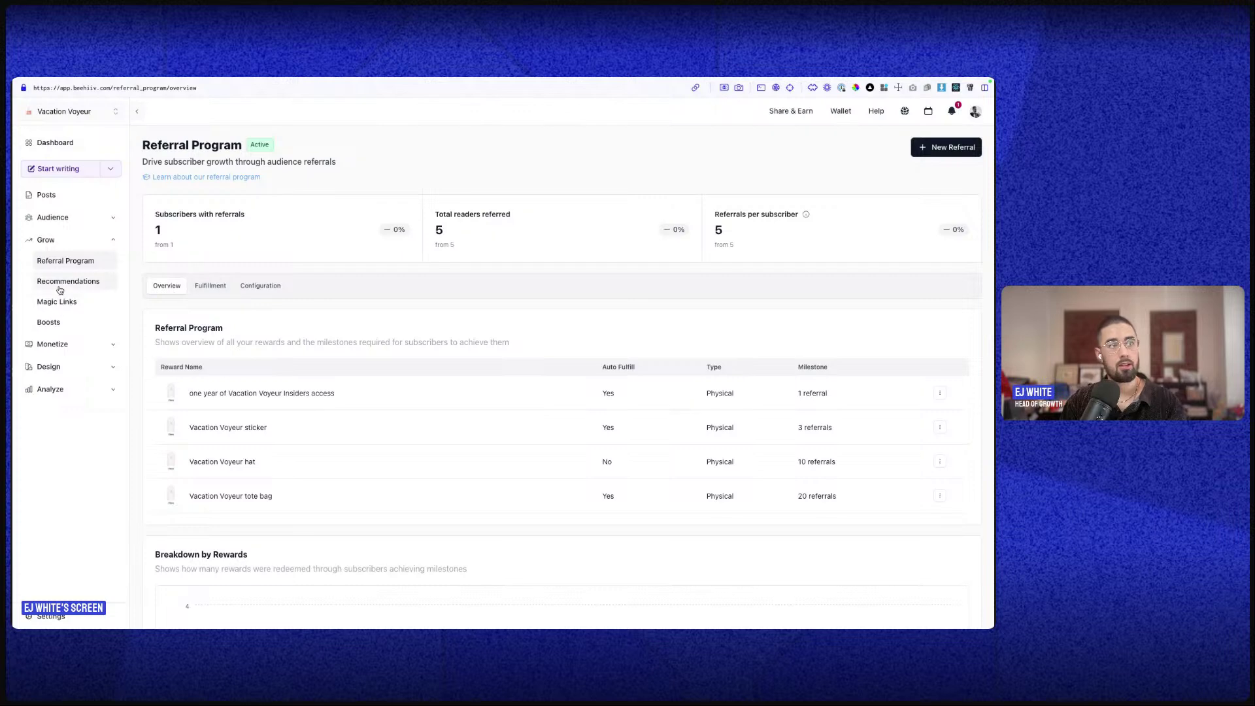
{"action": "left_click", "coordinate": [60, 290]}
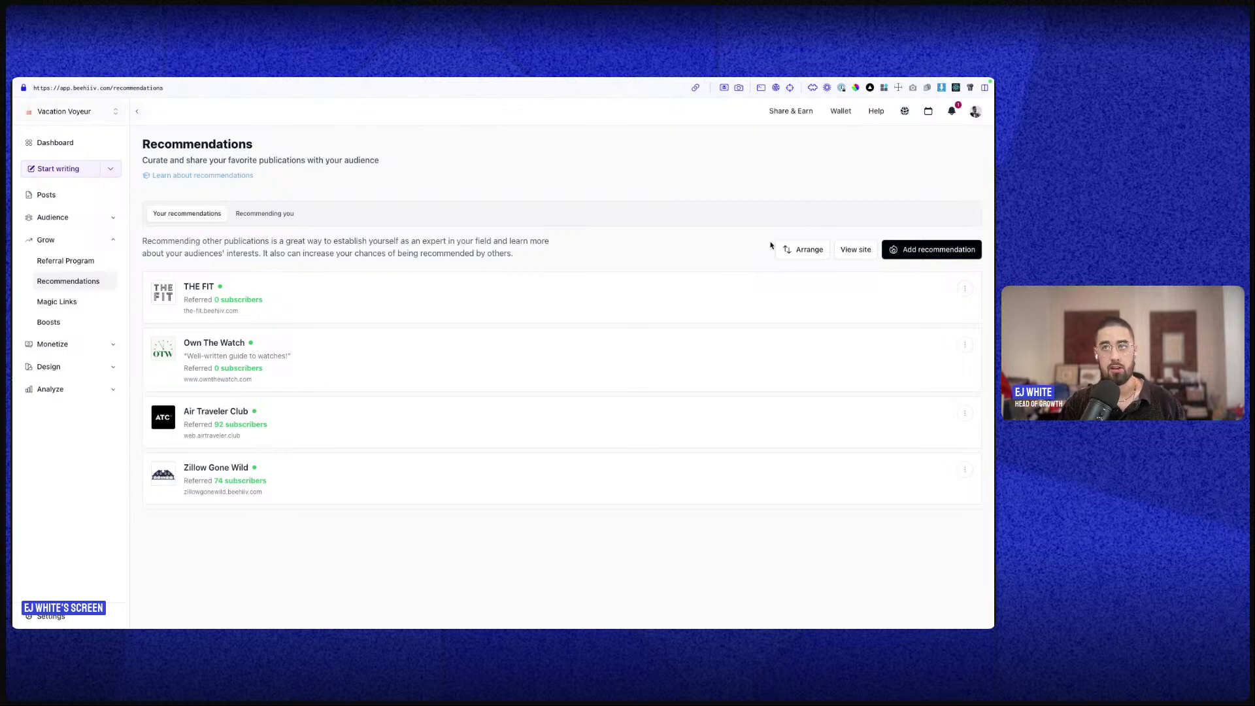
- Compare referred subscriber counts: Own The Watch 4, Air Traveler Club 92, Zillow Gone Wild 74
{"action": "left_click", "coordinate": [245, 215]}
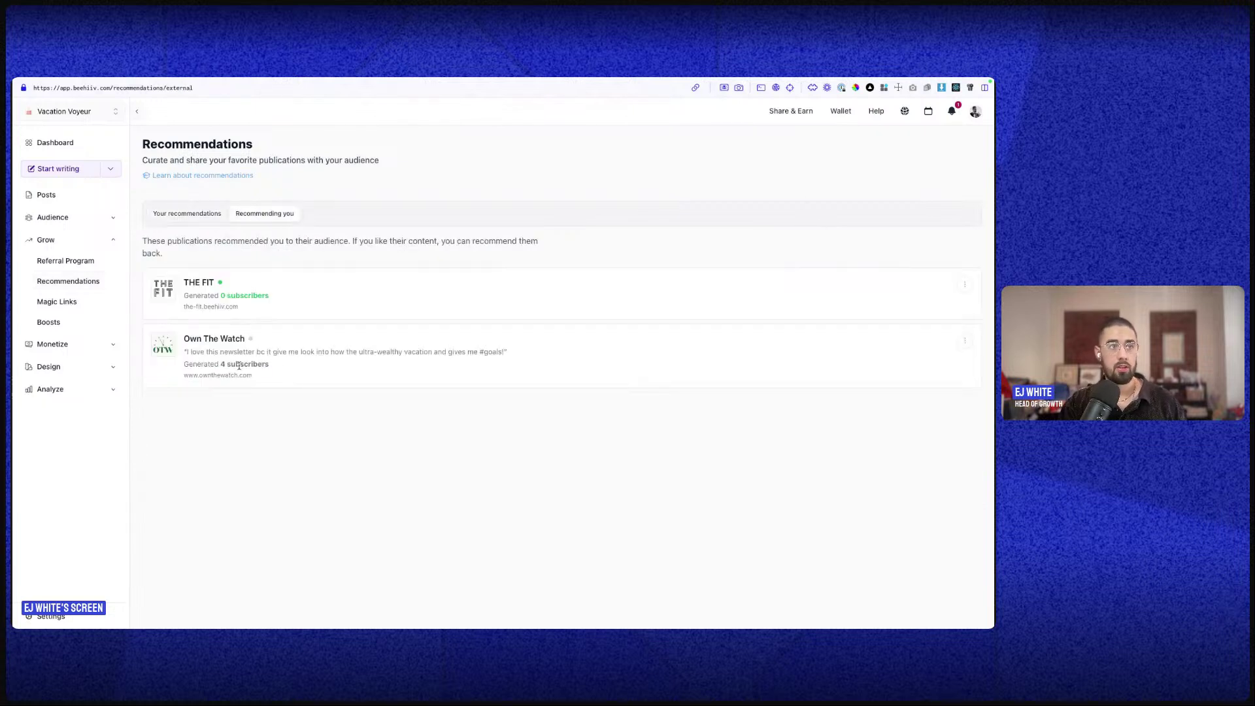
{"action": "left_click_drag", "start_coordinate": [220, 364], "coordinate": [334, 371]}
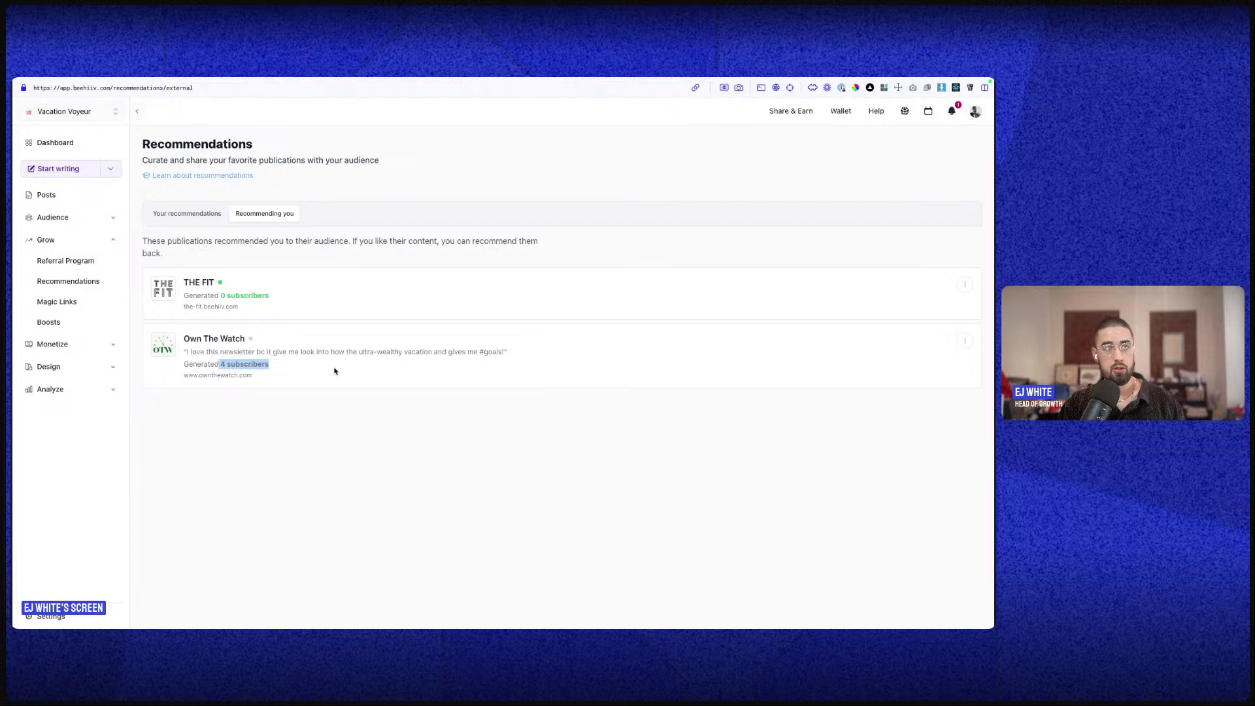
{"action": "left_click", "coordinate": [187, 214]}
{"action": "left_click_drag", "start_coordinate": [214, 425], "coordinate": [284, 433]}
{"action": "left_click_drag", "start_coordinate": [213, 481], "coordinate": [287, 486]}
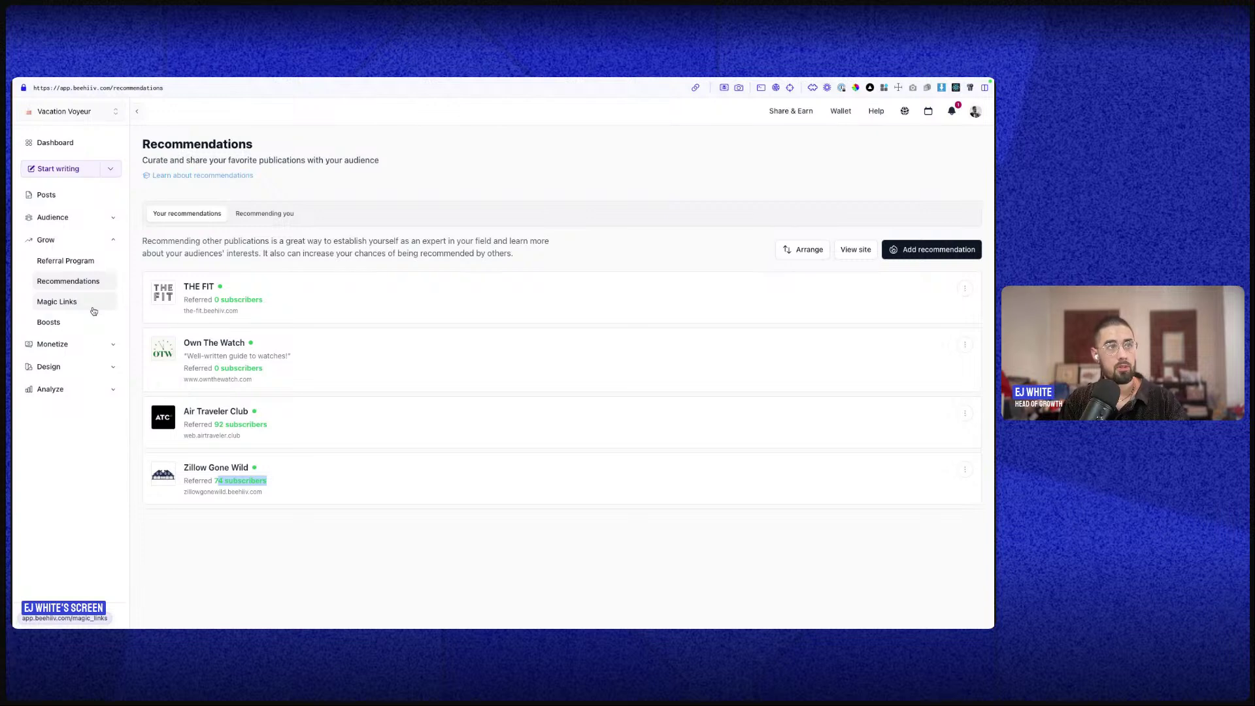
{"action": "left_click", "coordinate": [93, 308]}
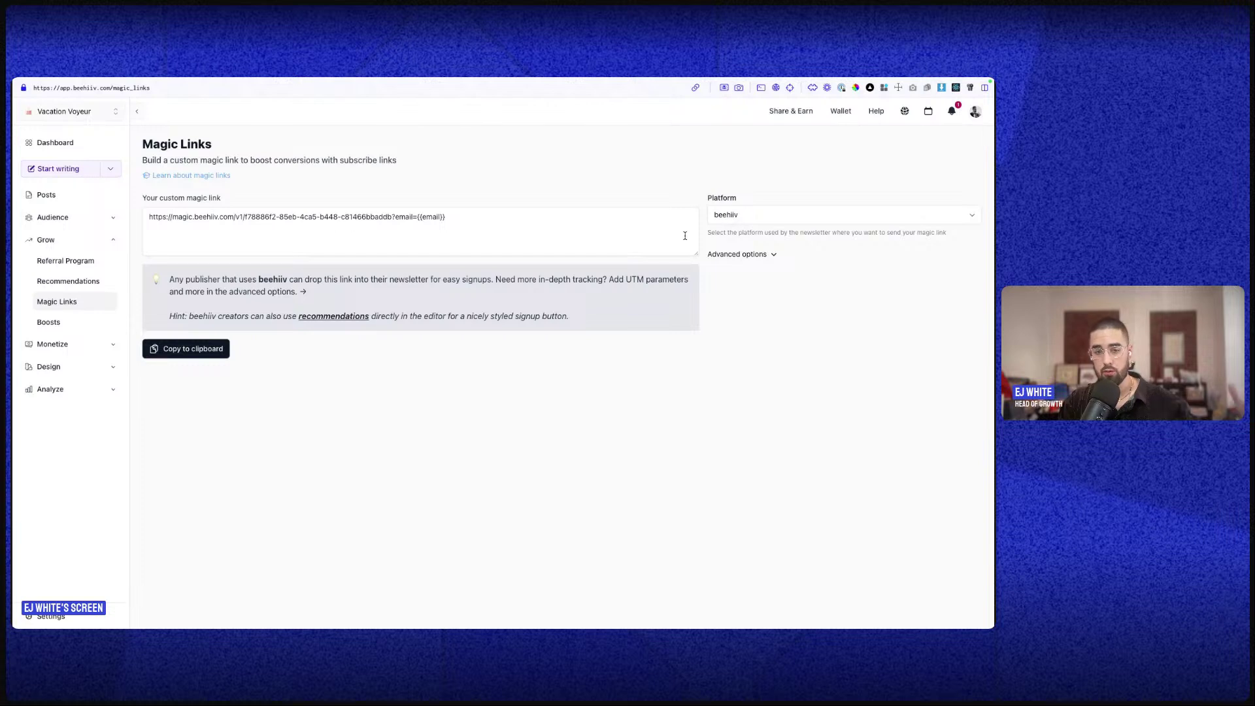
- Set the magic link's platform to Constant Contact and select the generated link
{"action": "left_click", "coordinate": [745, 219]}
{"action": "scroll", "coordinate": [765, 327], "scroll_direction": "down", "scroll_amount": 3}
{"action": "left_click", "coordinate": [766, 298]}
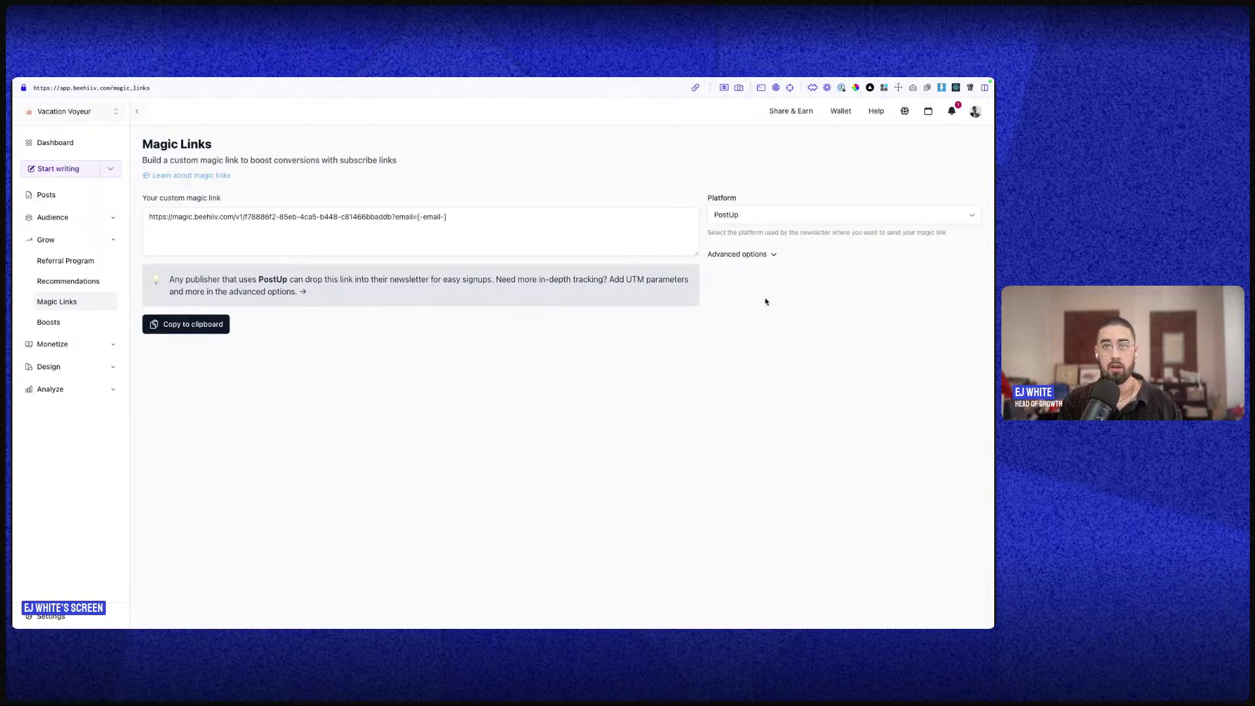
{"action": "left_click", "coordinate": [721, 214]}
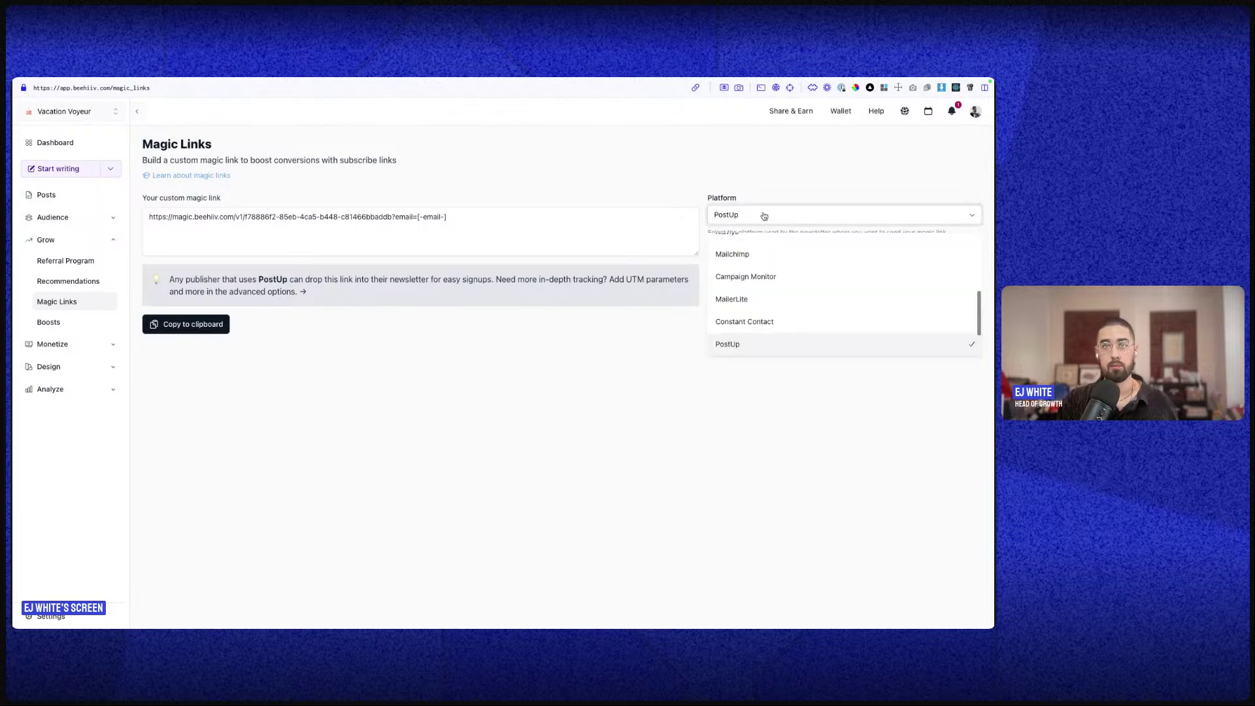
{"action": "left_click", "coordinate": [753, 320]}
{"action": "triple_click", "coordinate": [399, 217]}
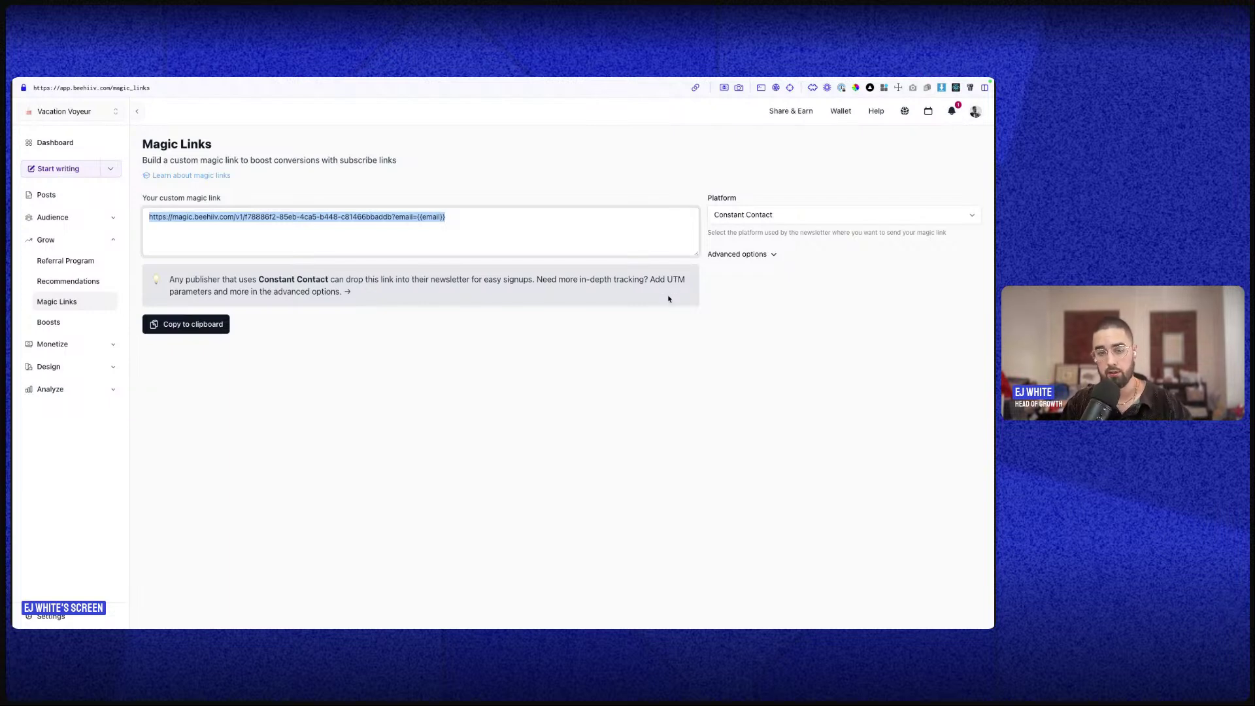
- Open Boosts and dismiss the Create your offer introduction
{"action": "left_click", "coordinate": [37, 326]}
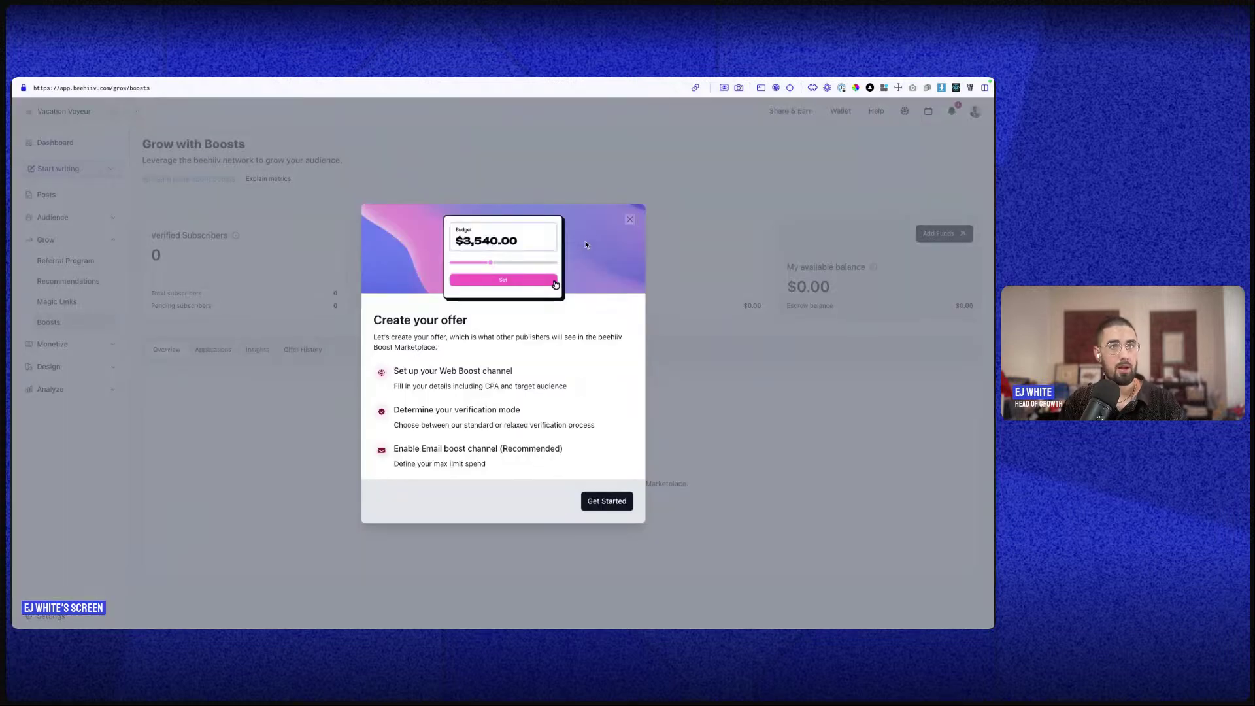
{"action": "left_click", "coordinate": [629, 219]}
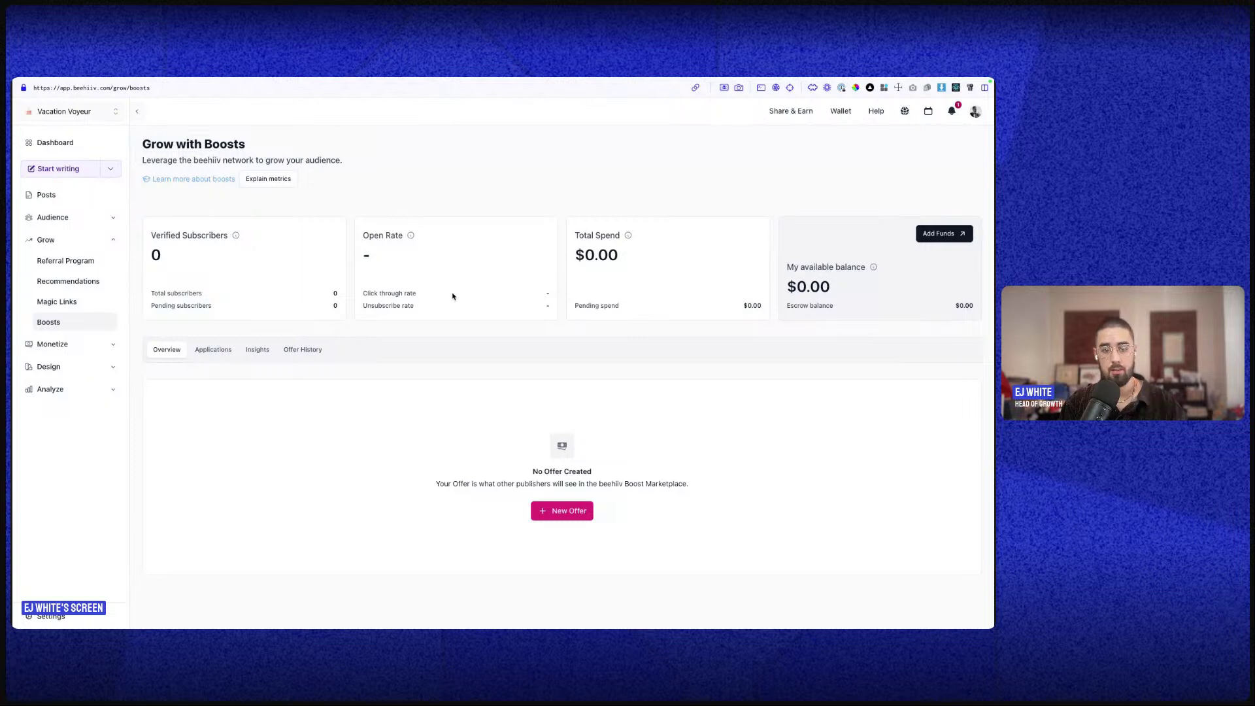
{"action": "left_click", "coordinate": [80, 346]}
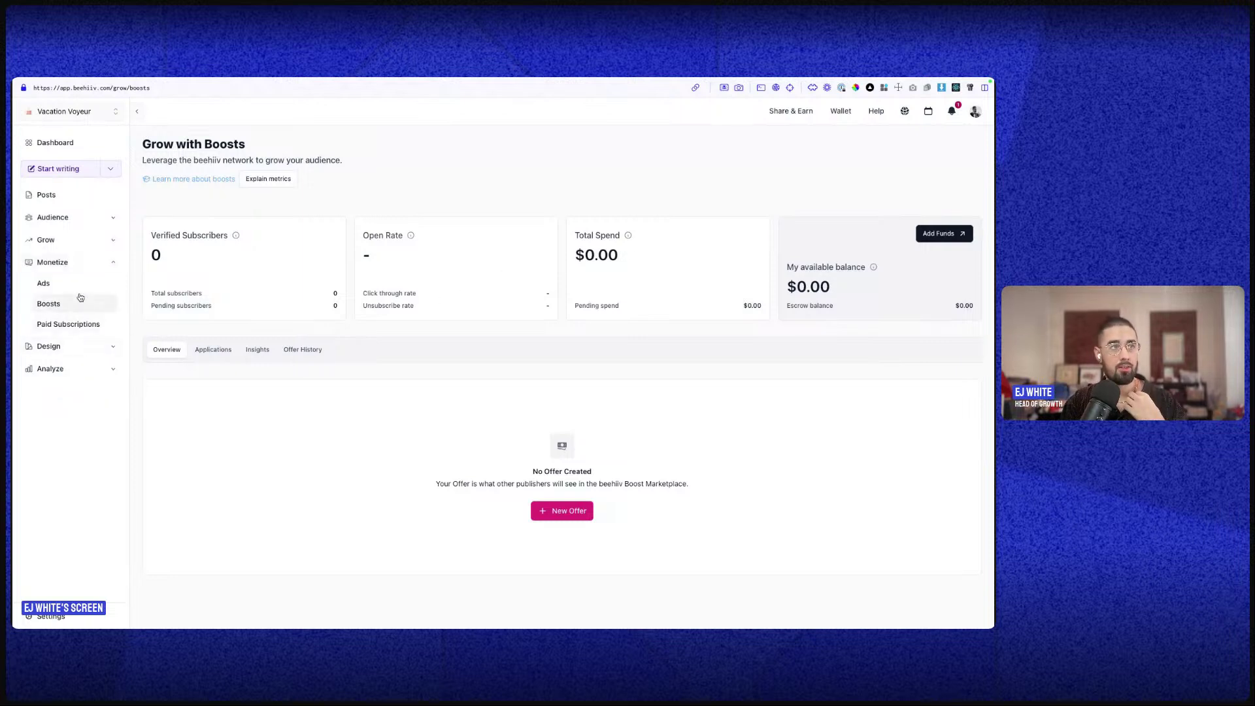
{"action": "left_click", "coordinate": [87, 352]}
- Open the Subscribers Report and set Subscription Created At to the previous 30 months
{"action": "left_click", "coordinate": [85, 363]}
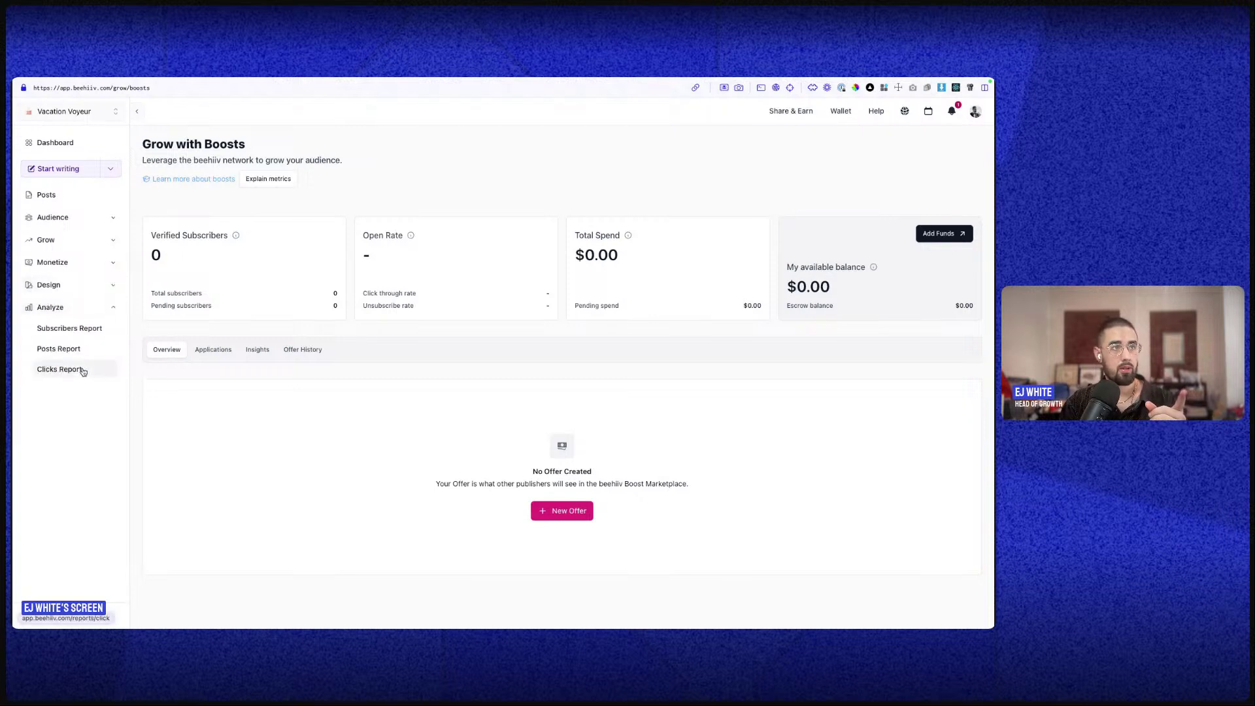
{"action": "left_click_drag", "start_coordinate": [84, 327], "coordinate": [77, 326]}
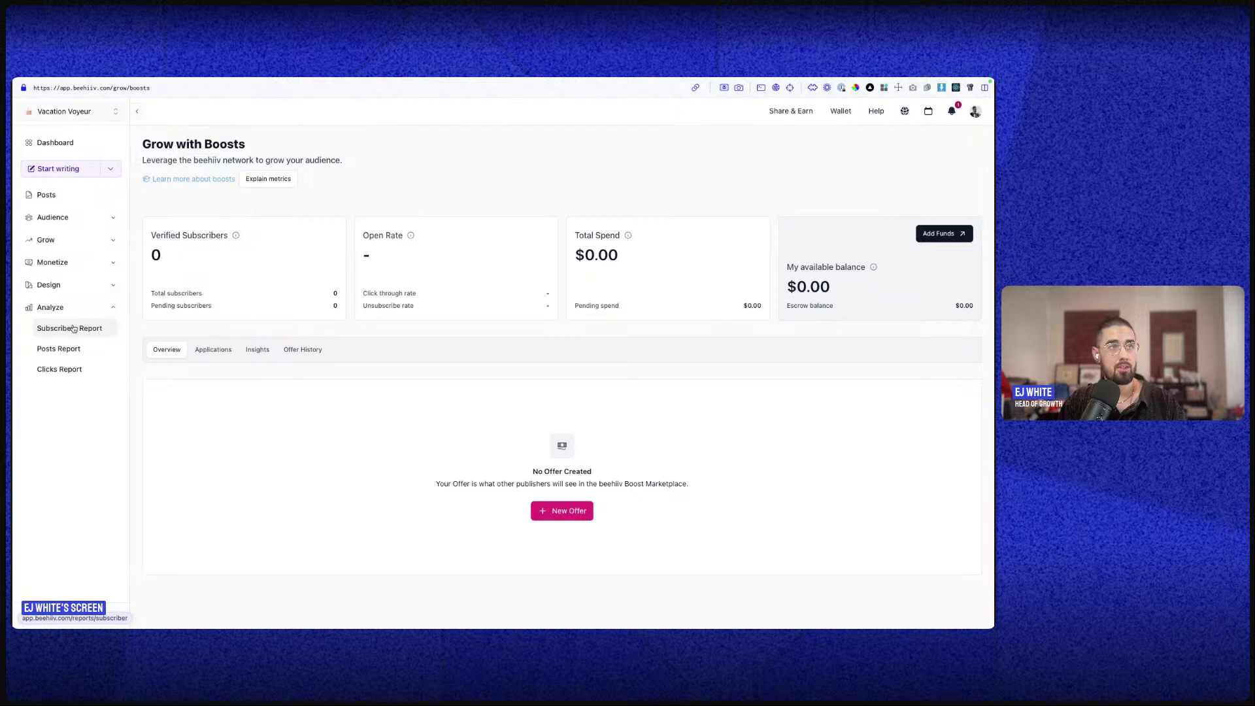
{"action": "left_click", "coordinate": [74, 329]}
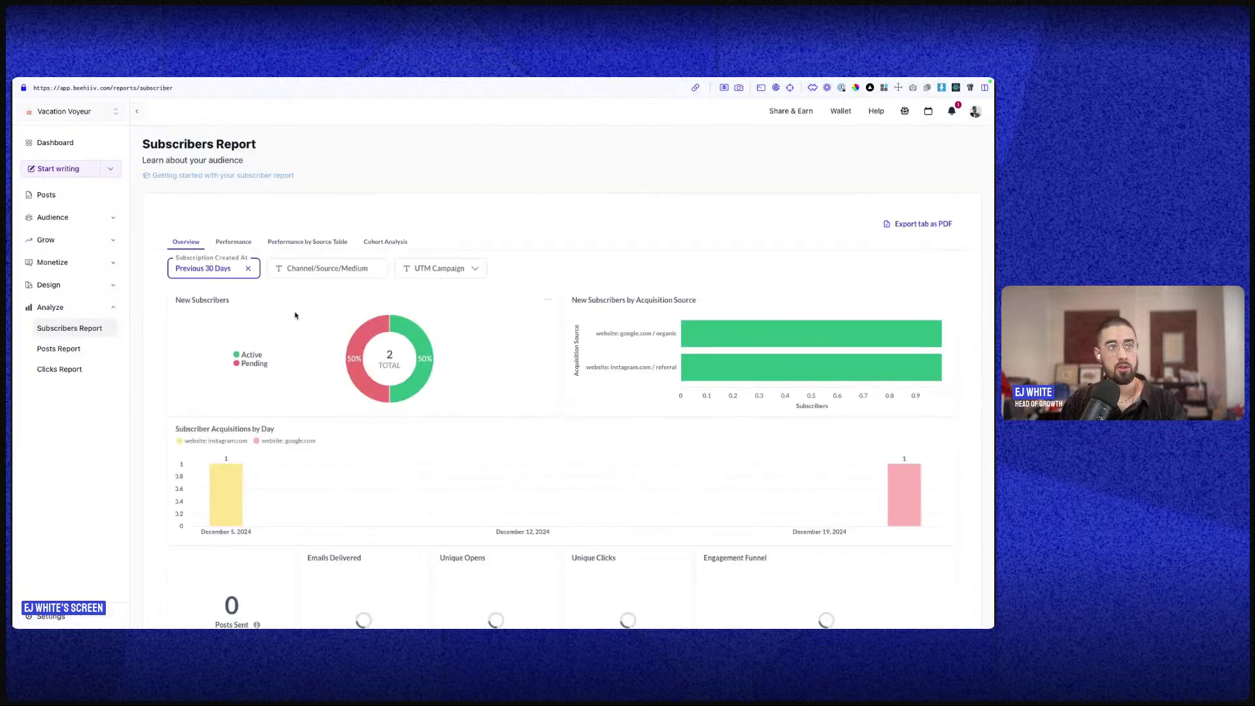
{"action": "left_click", "coordinate": [210, 269]}
{"action": "left_click", "coordinate": [223, 321]}
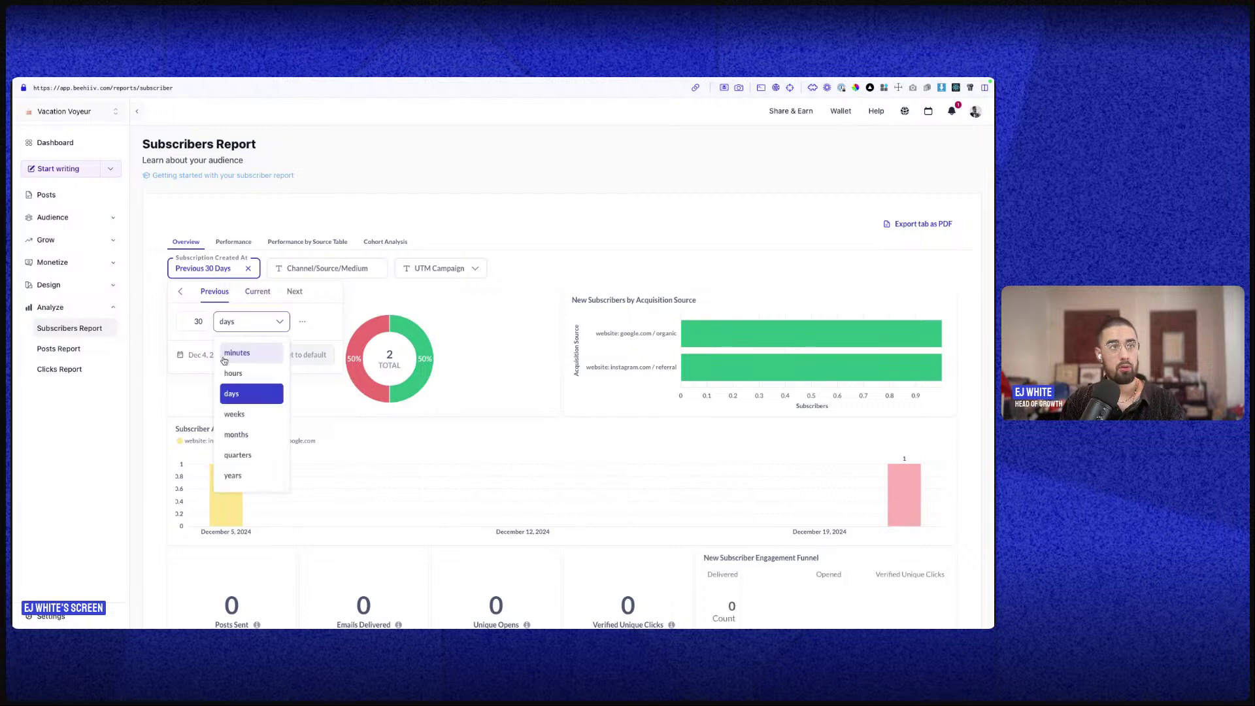
{"action": "left_click", "coordinate": [229, 419]}
{"action": "left_click", "coordinate": [251, 322]}
{"action": "left_click", "coordinate": [236, 435]}
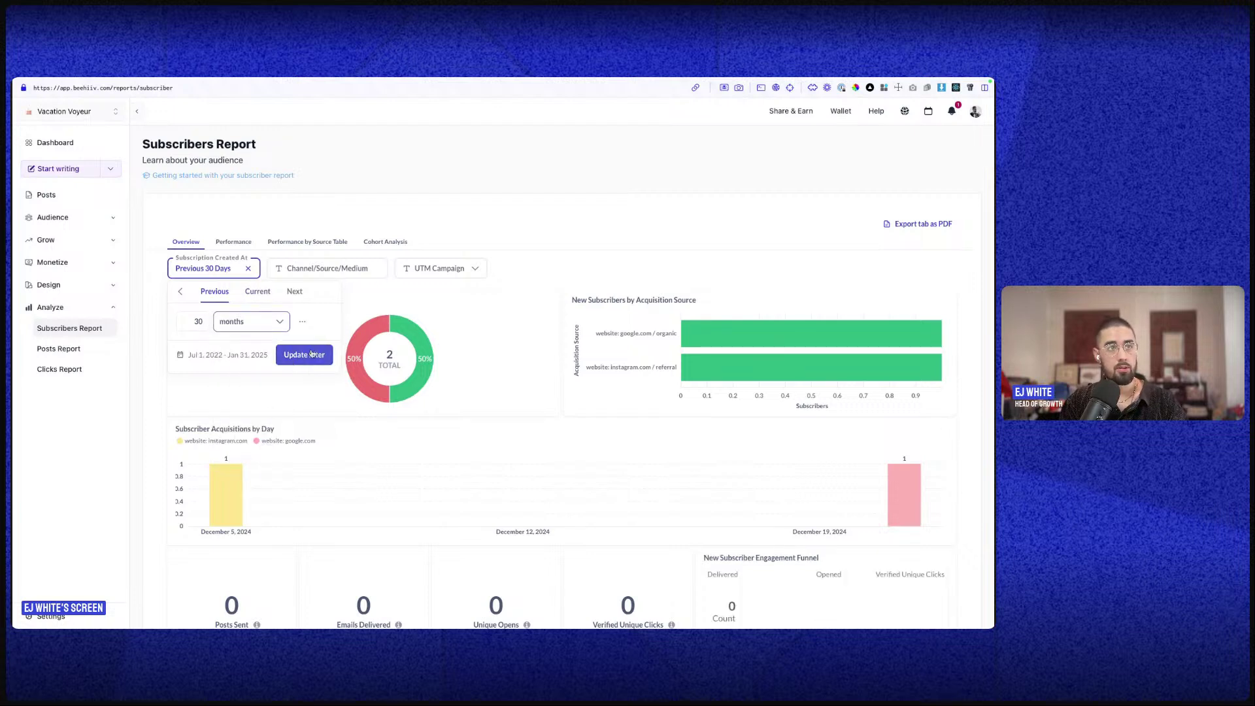
{"action": "left_click", "coordinate": [305, 356]}
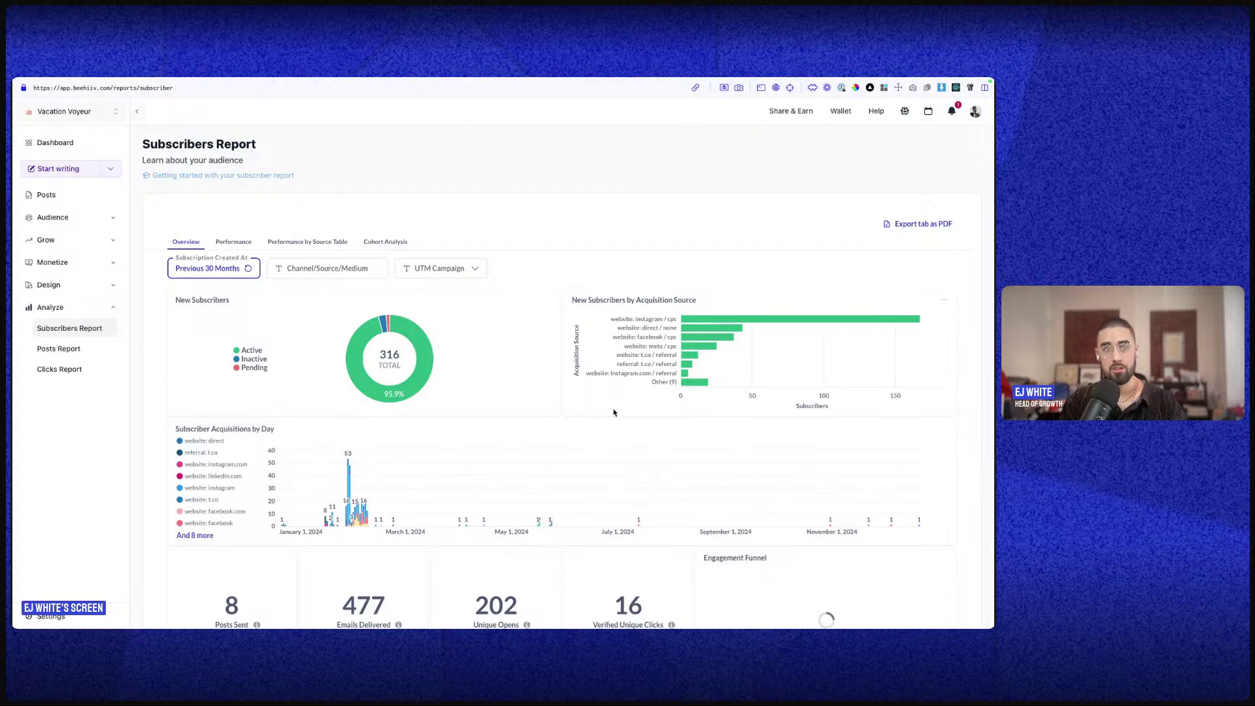
{"action": "scroll", "coordinate": [613, 412], "scroll_direction": "down", "scroll_amount": 4}
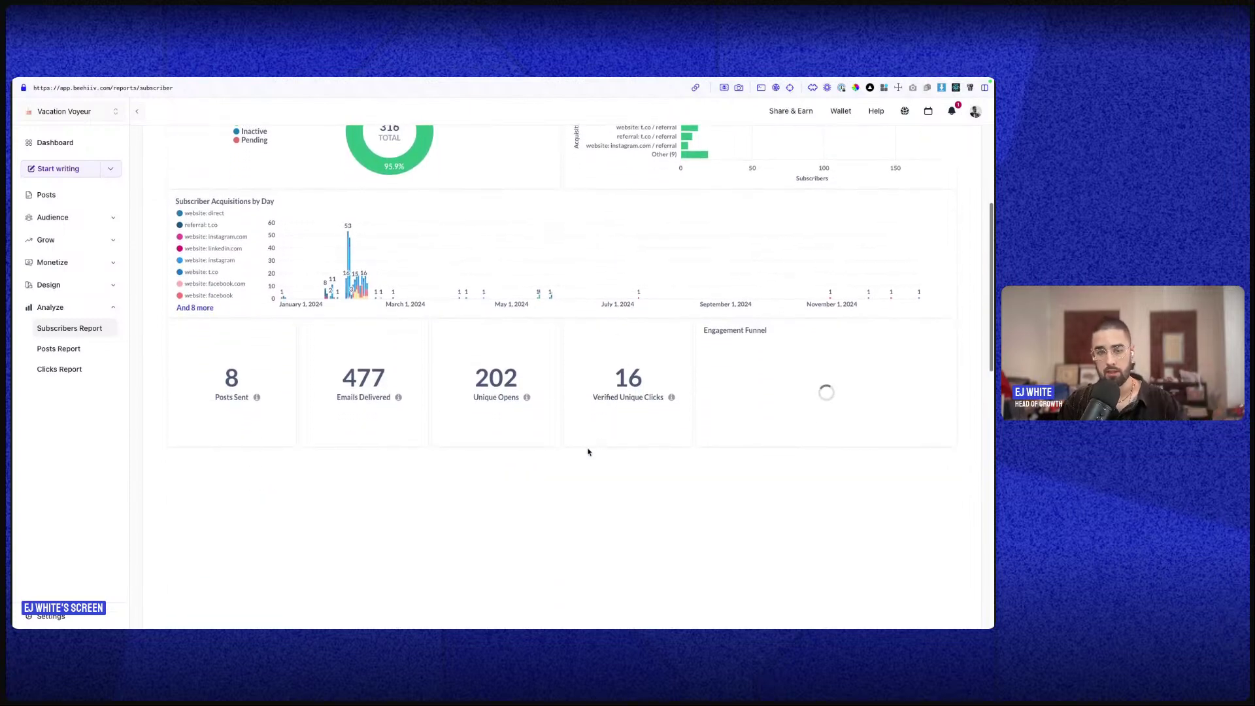
{"action": "scroll", "coordinate": [595, 437], "scroll_direction": "up", "scroll_amount": 3}
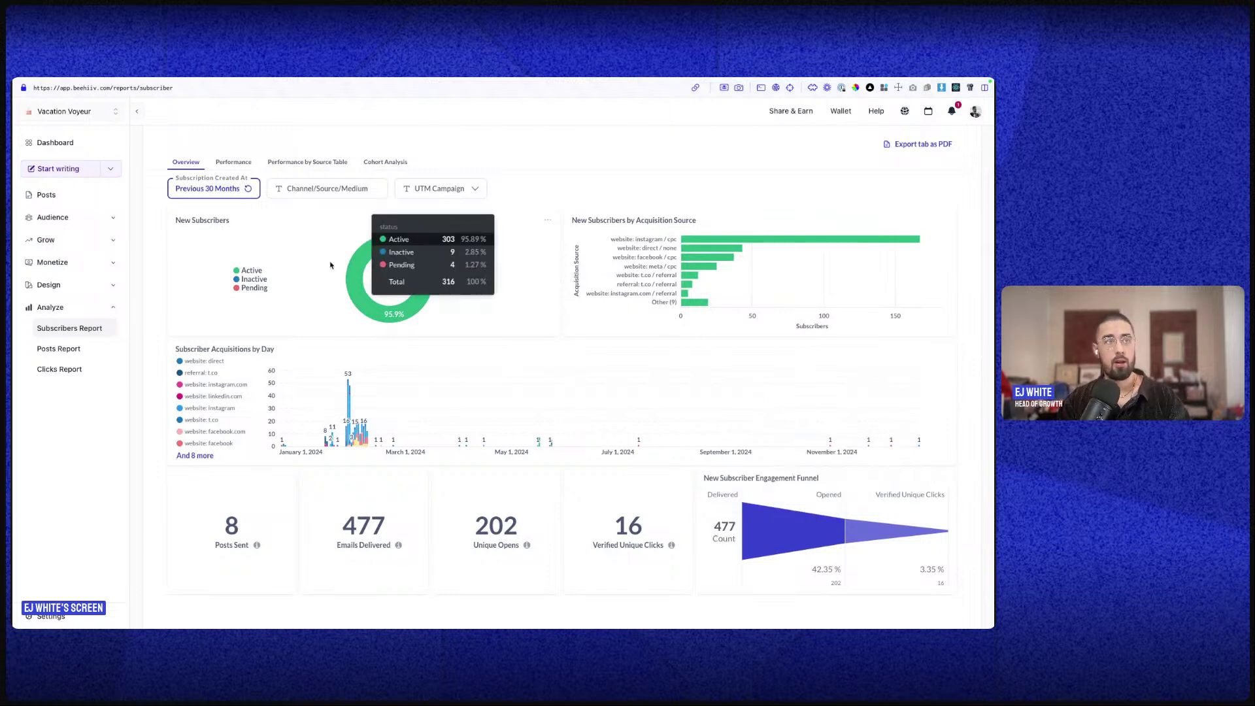
{"action": "scroll", "coordinate": [392, 275], "scroll_direction": "up", "scroll_amount": 2}
- Browse the report's Performance, Source Table and Cohort Analysis views
{"action": "left_click", "coordinate": [221, 243]}
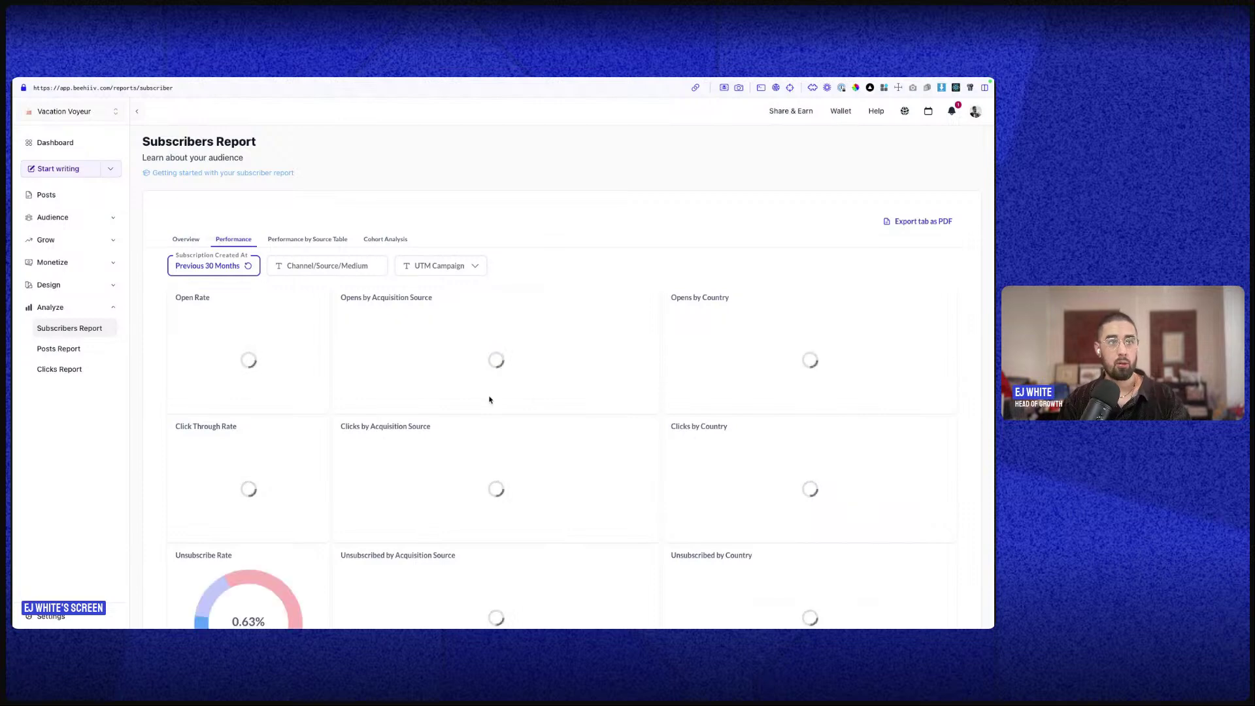
{"action": "scroll", "coordinate": [457, 352], "scroll_direction": "down", "scroll_amount": 2}
{"action": "scroll", "coordinate": [592, 465], "scroll_direction": "down", "scroll_amount": 2}
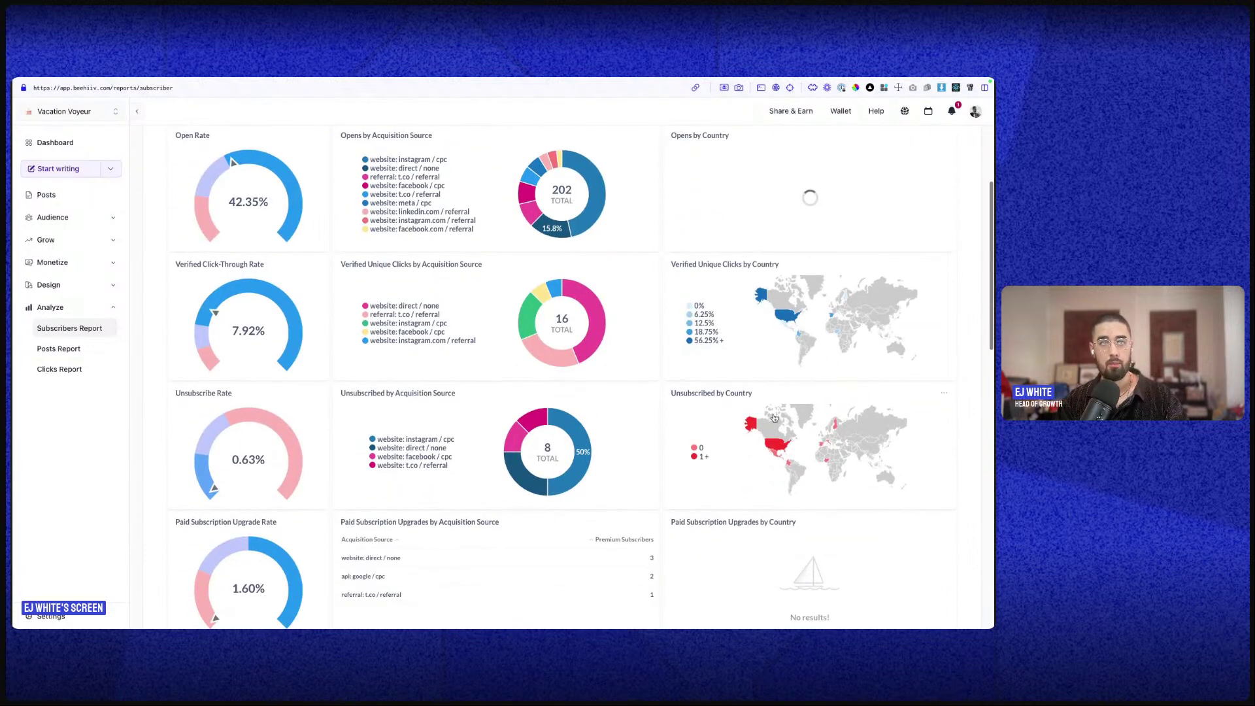
{"action": "scroll", "coordinate": [523, 510], "scroll_direction": "down", "scroll_amount": 3}
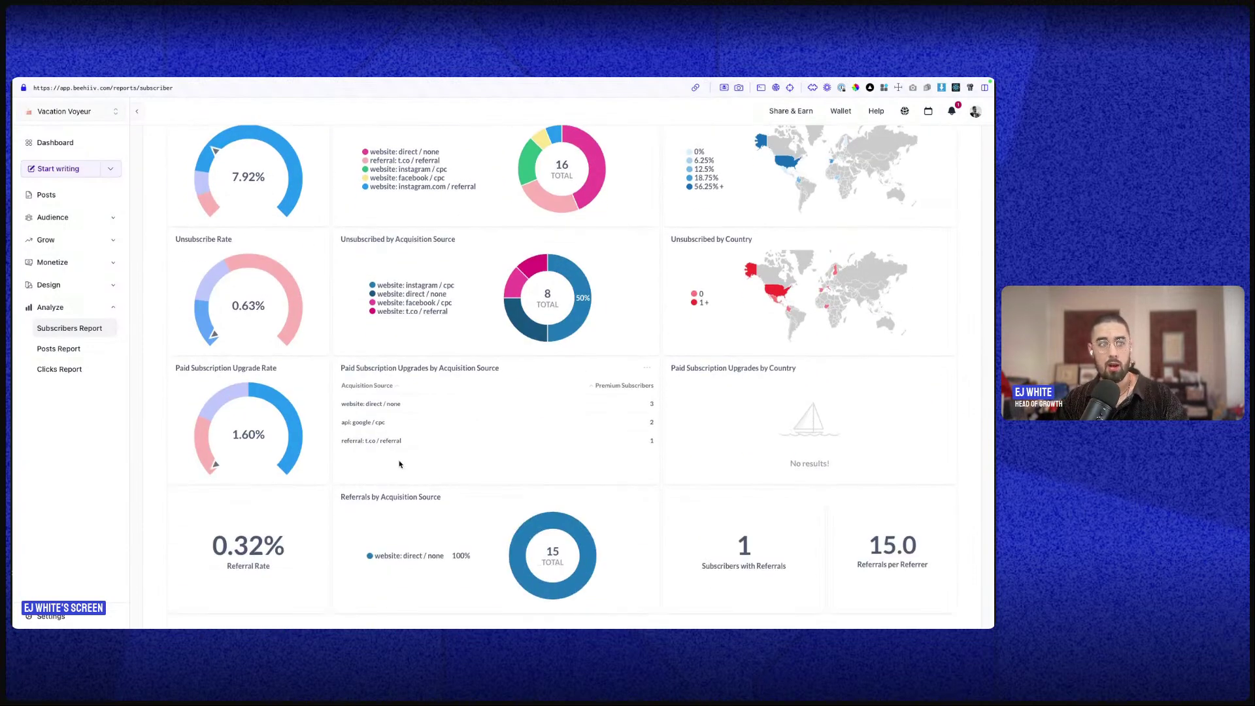
{"action": "scroll", "coordinate": [425, 457], "scroll_direction": "up", "scroll_amount": 3}
{"action": "scroll", "coordinate": [361, 394], "scroll_direction": "down", "scroll_amount": 5}
{"action": "scroll", "coordinate": [360, 393], "scroll_direction": "up", "scroll_amount": 10}
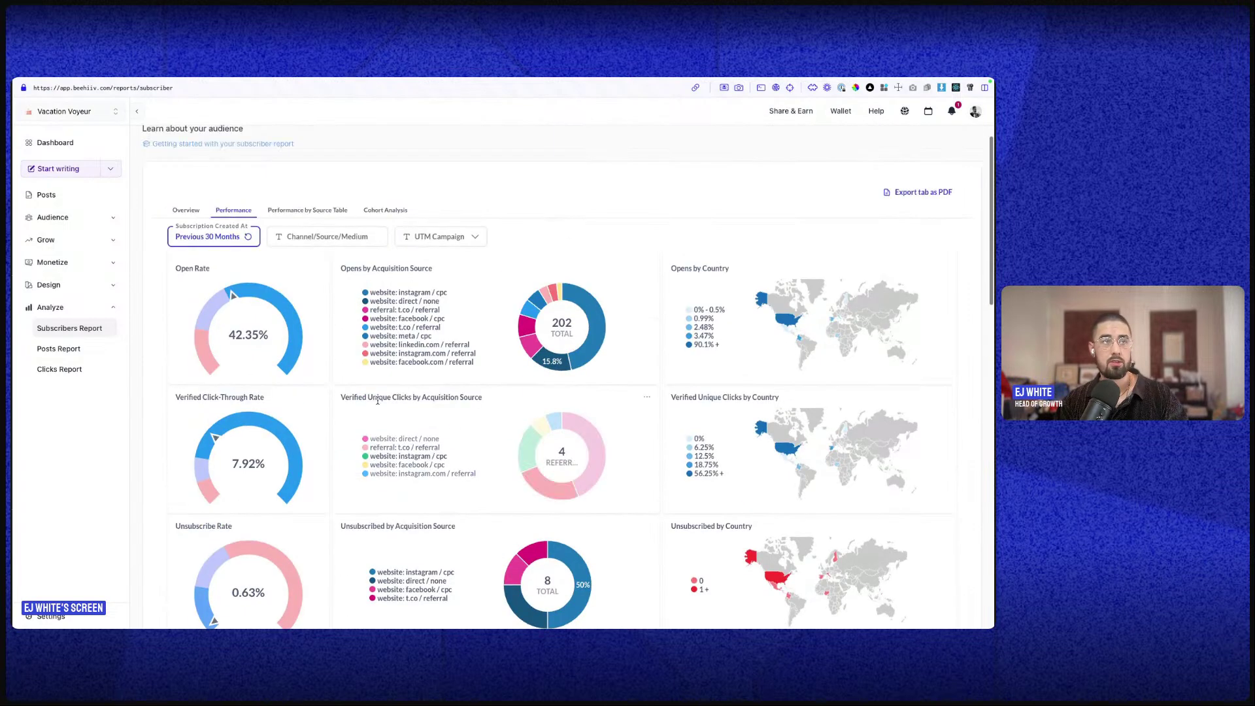
{"action": "left_click", "coordinate": [280, 242]}
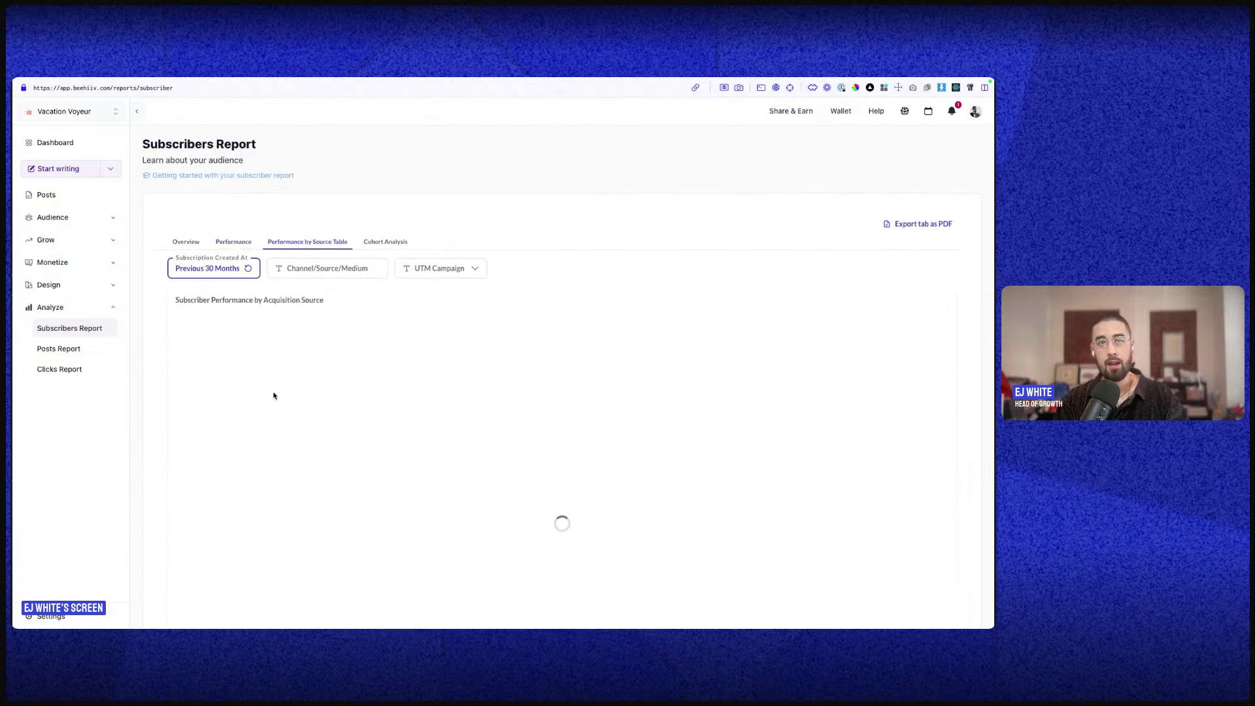
{"action": "scroll", "coordinate": [420, 412], "scroll_direction": "down", "scroll_amount": 2}
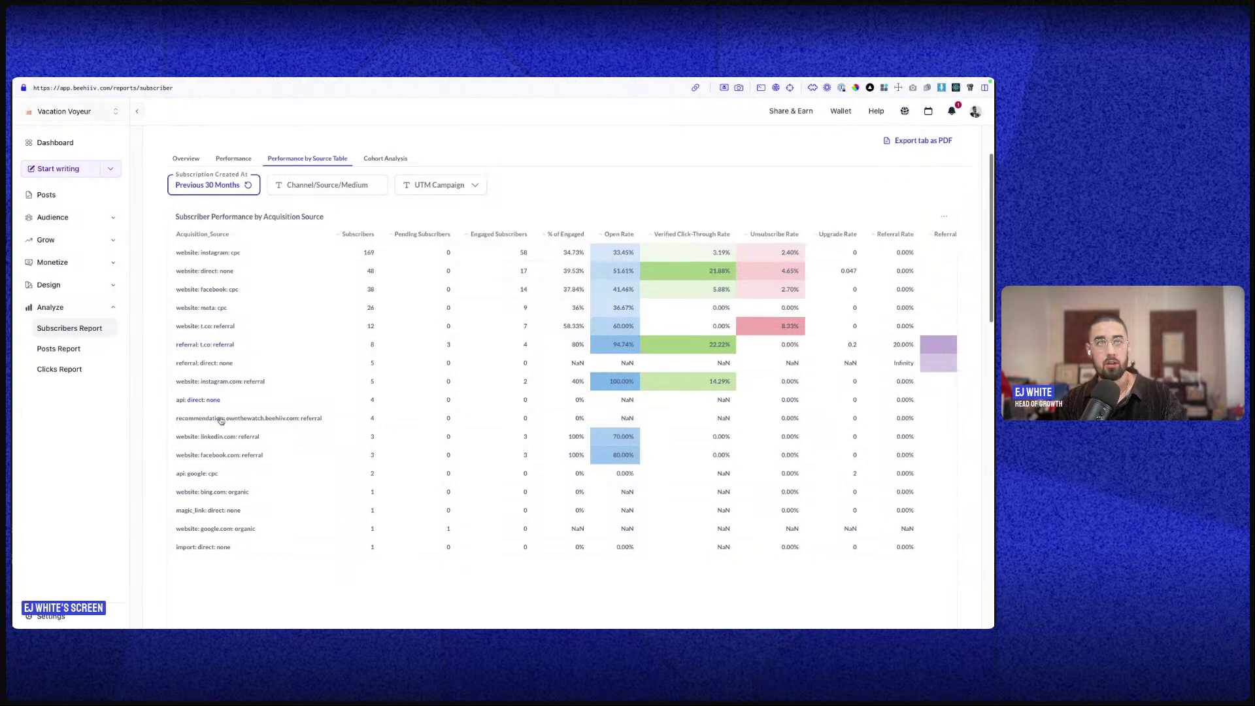
{"action": "scroll", "coordinate": [372, 329], "scroll_direction": "up", "scroll_amount": 2}
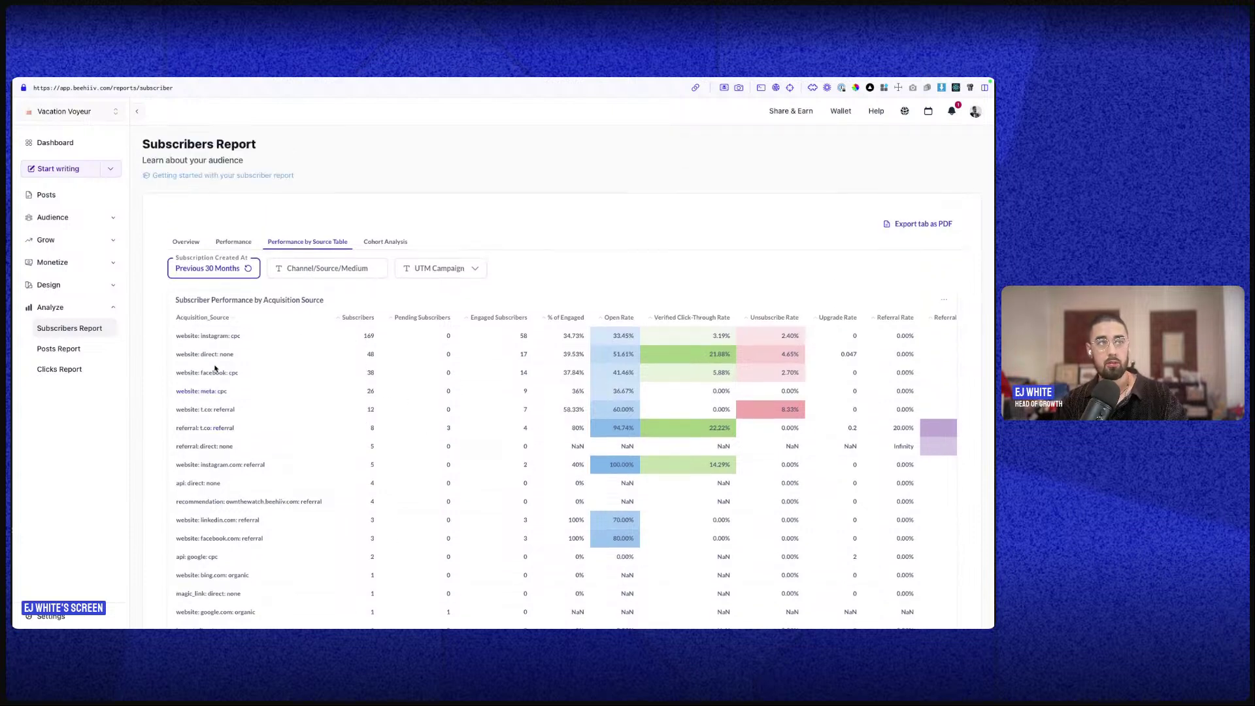
{"action": "left_click", "coordinate": [371, 244]}
{"action": "scroll", "coordinate": [439, 428], "scroll_direction": "down", "scroll_amount": 1}
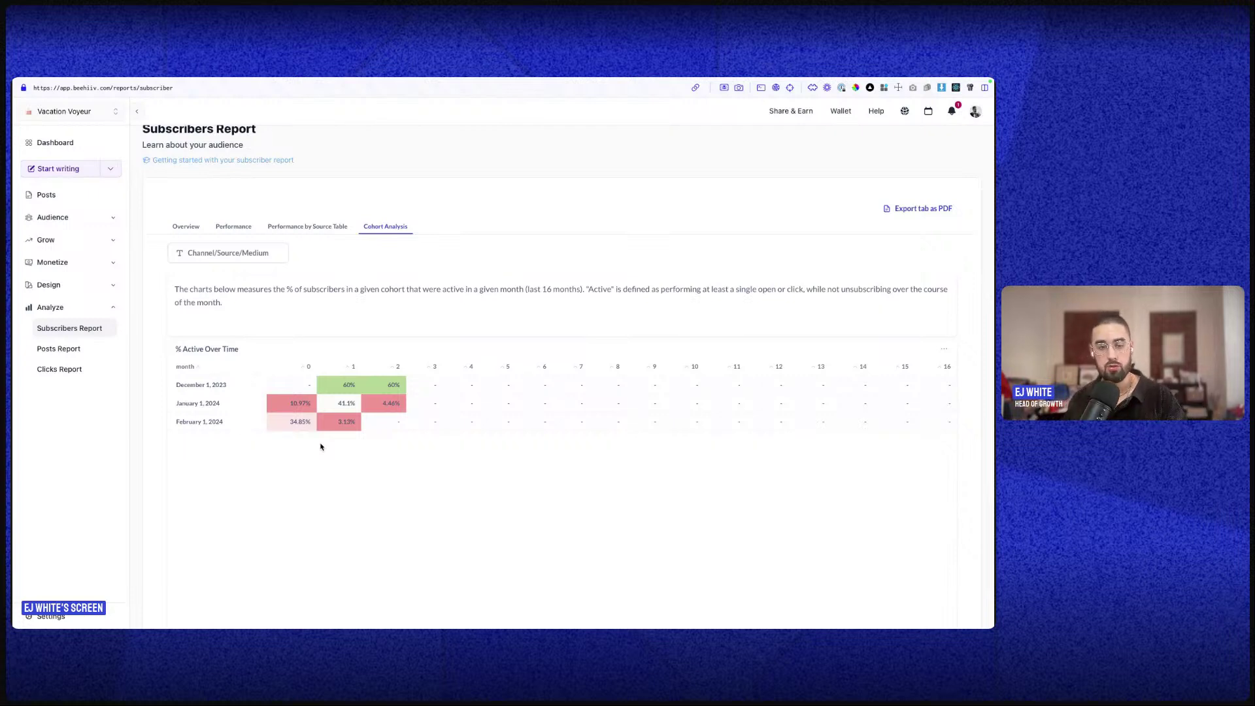
{"action": "left_click", "coordinate": [52, 349]}
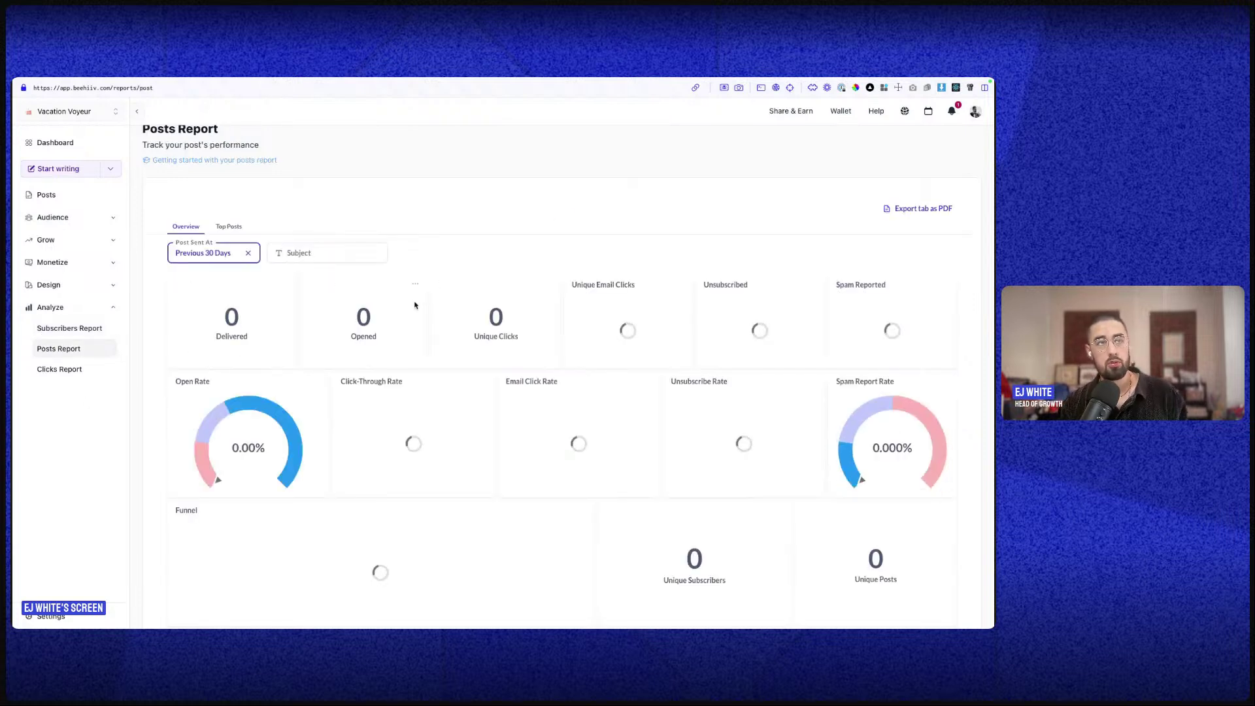
- Set the Posts Report date filter to the previous 30 months
{"action": "left_click", "coordinate": [238, 253]}
{"action": "left_click", "coordinate": [252, 305]}
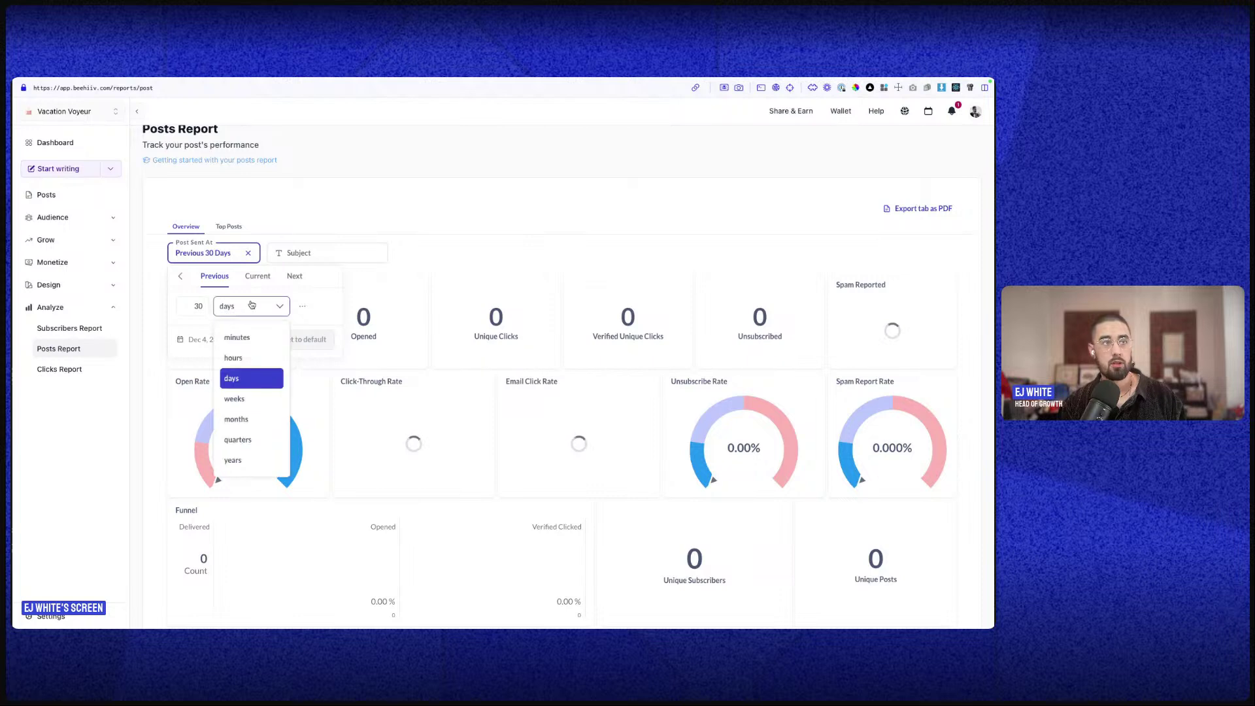
{"action": "left_click", "coordinate": [256, 418]}
{"action": "left_click", "coordinate": [286, 333]}
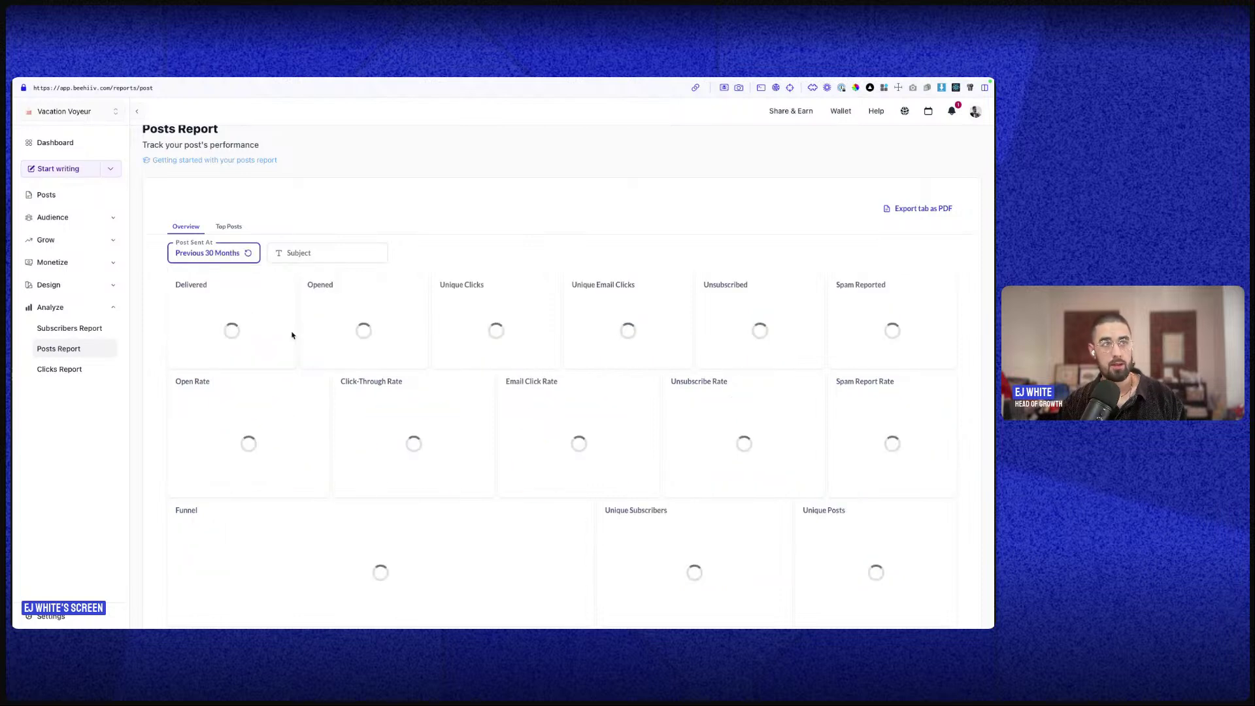
- Filter the Clicks Report to the previous 30 months, then open Design > Website Builder
{"action": "left_click", "coordinate": [72, 373]}
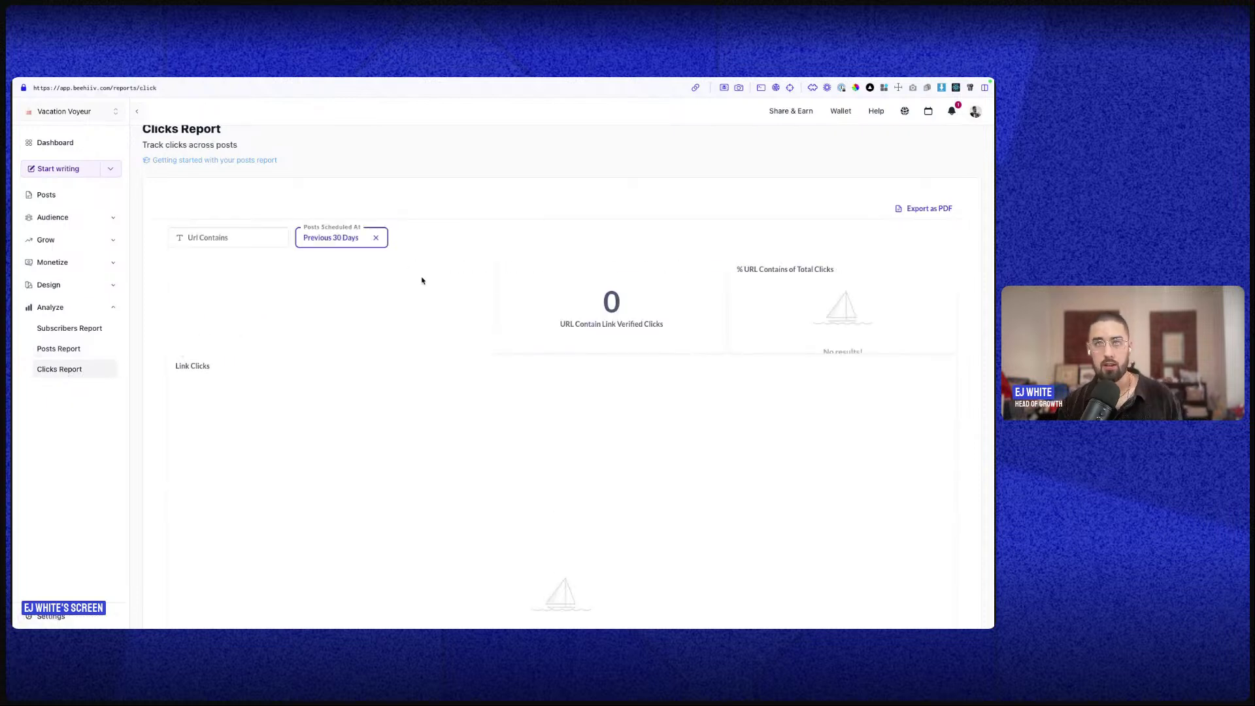
{"action": "left_click", "coordinate": [317, 239]}
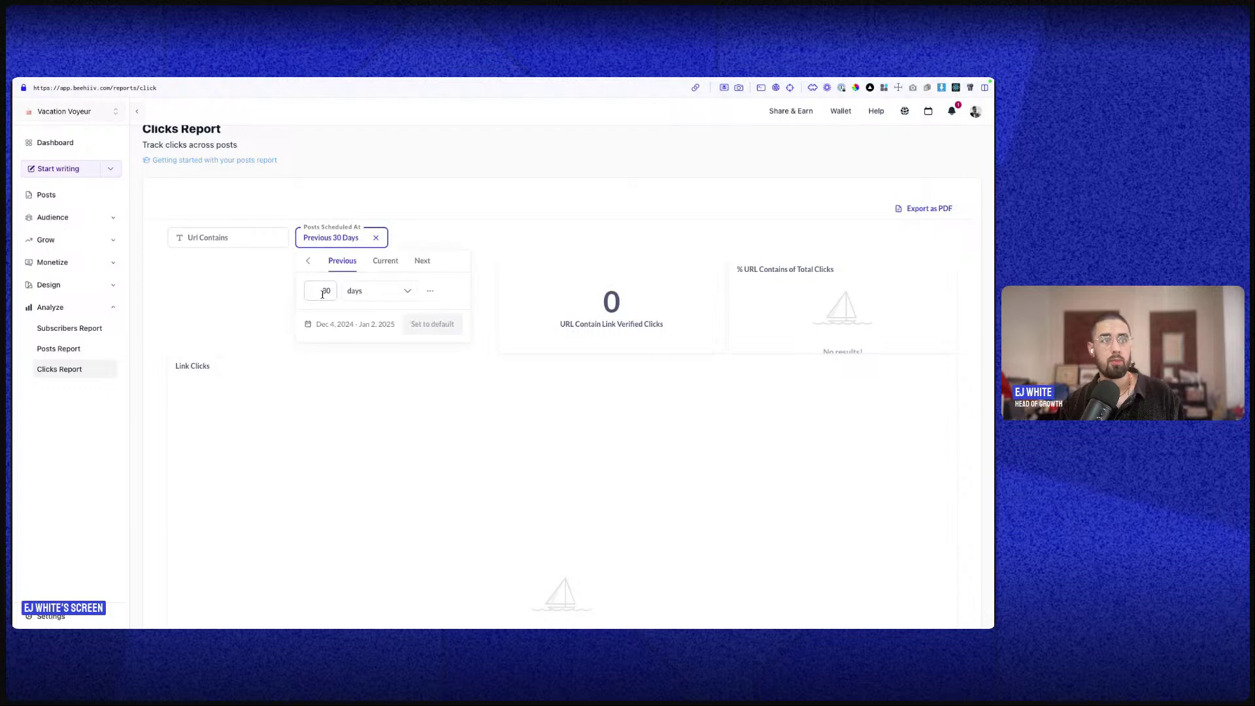
{"action": "left_click", "coordinate": [370, 291]}
{"action": "left_click", "coordinate": [371, 400]}
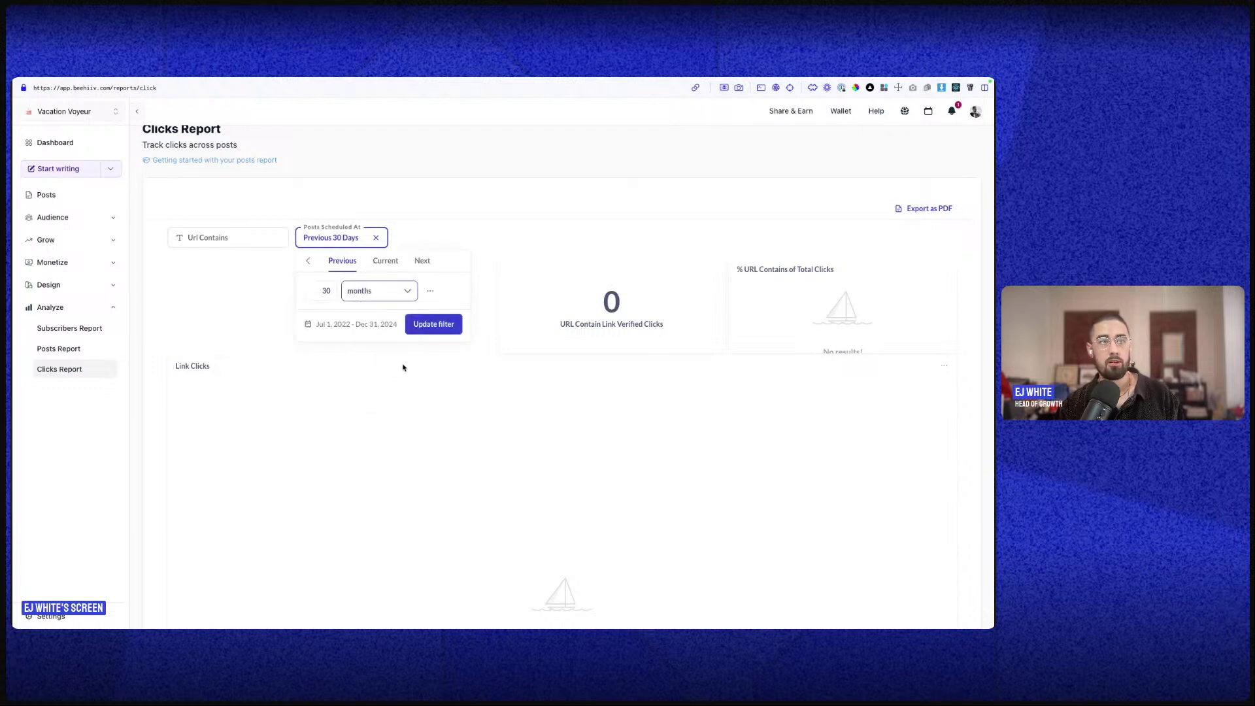
{"action": "left_click", "coordinate": [426, 325]}
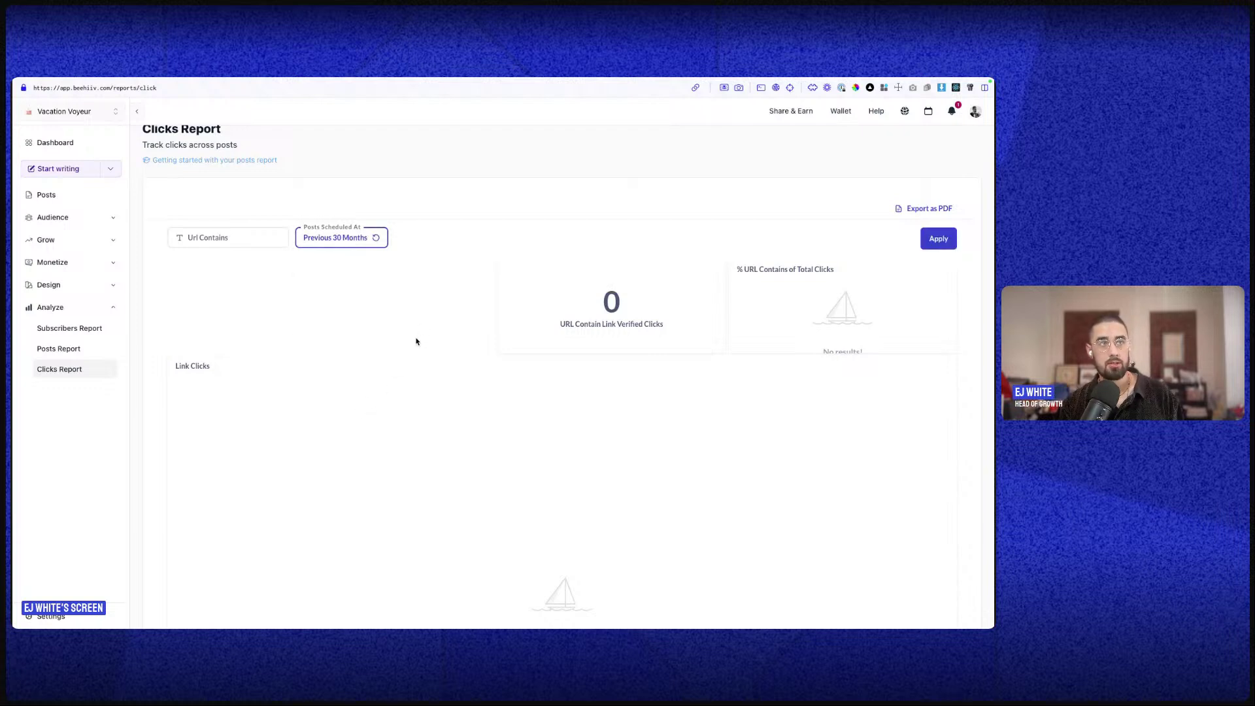
{"action": "left_click", "coordinate": [938, 239]}
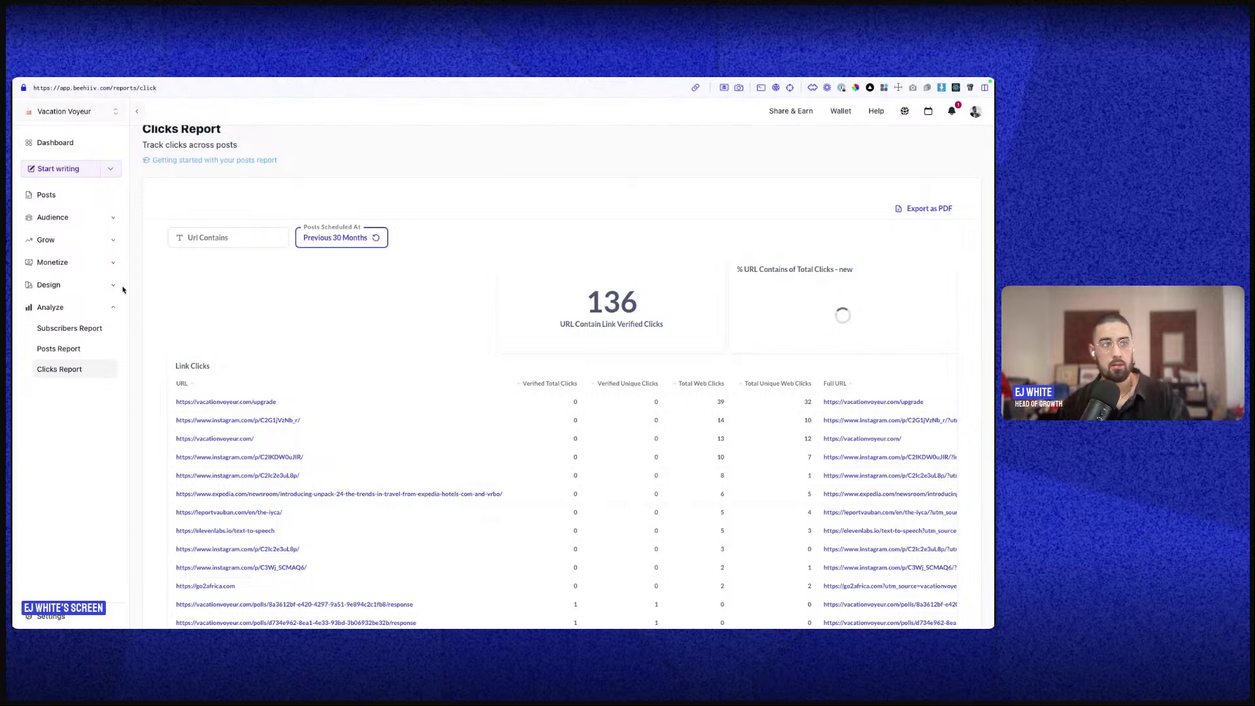
{"action": "left_click", "coordinate": [75, 288]}
{"action": "left_click", "coordinate": [58, 326]}
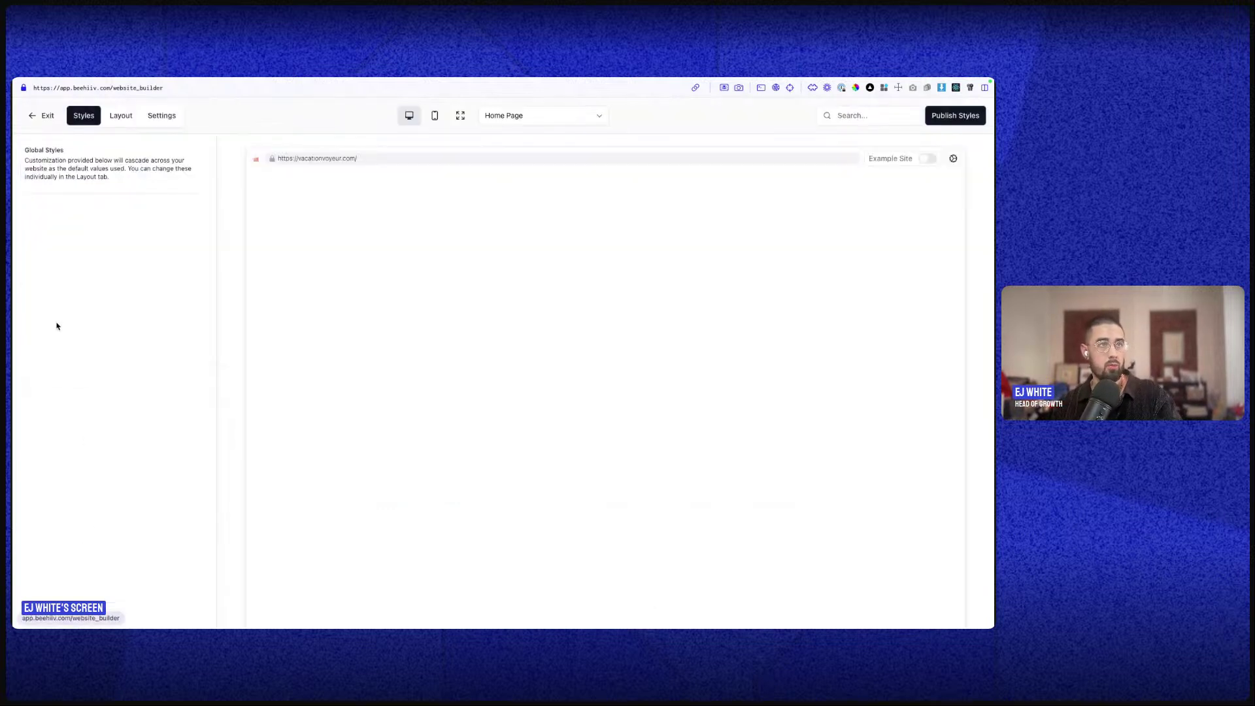
- Open the website settings and inspect the Meta and TikTok pixel ID fields
{"action": "left_click", "coordinate": [161, 116]}
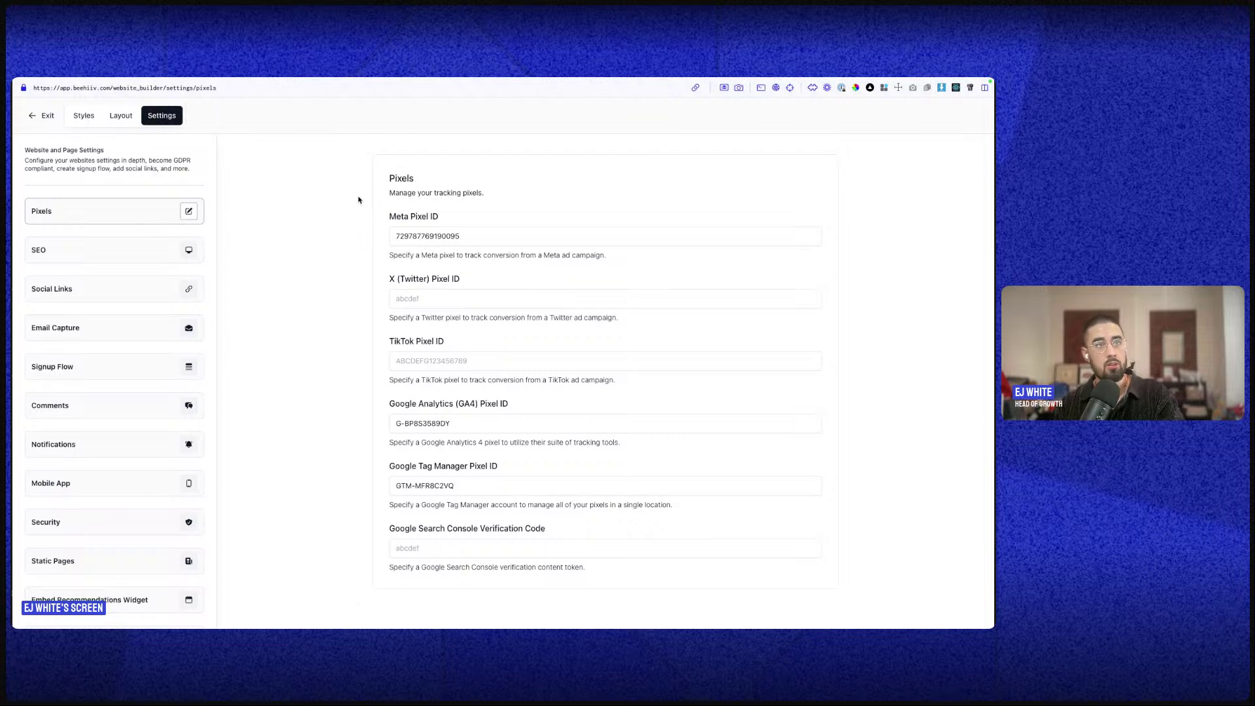
{"action": "double_click", "coordinate": [392, 235]}
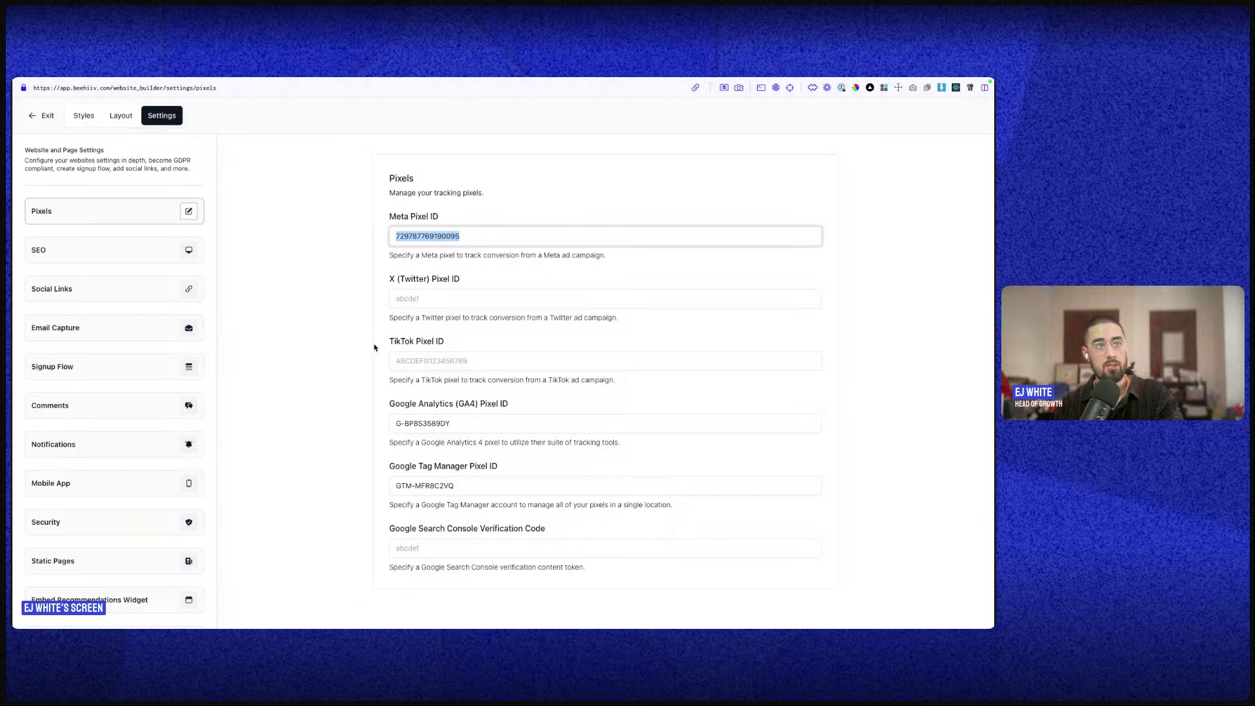
{"action": "left_click", "coordinate": [420, 366]}
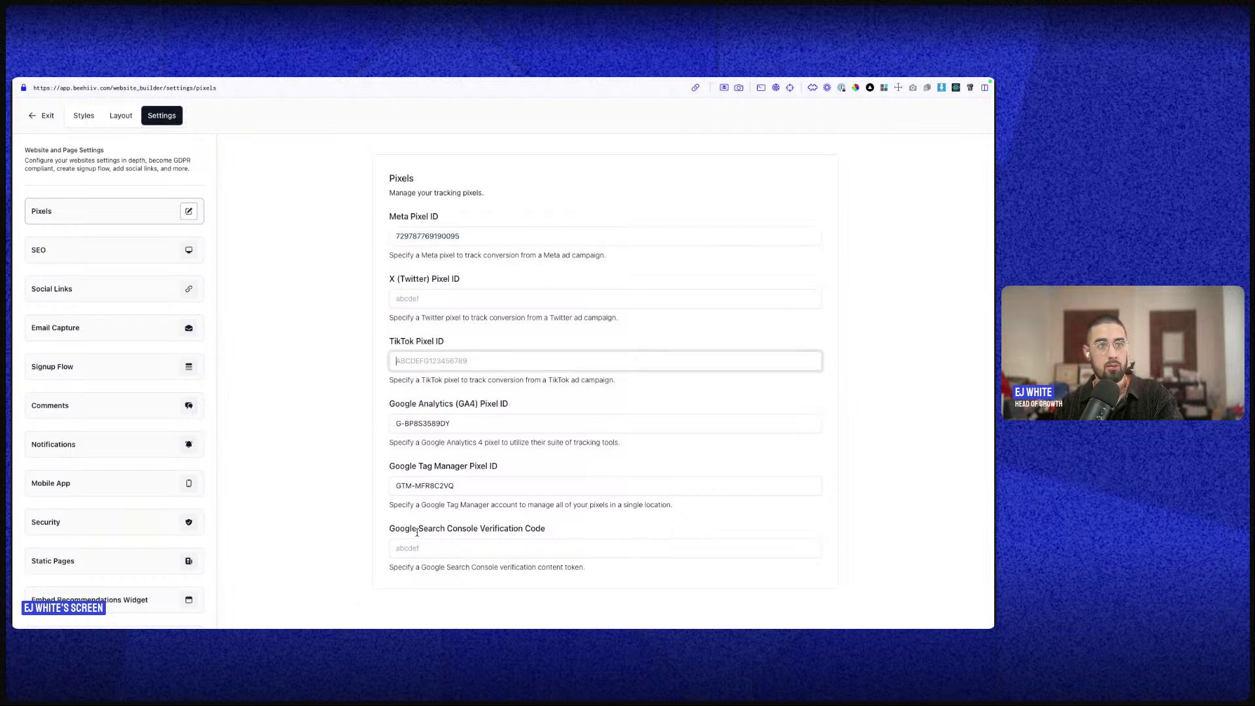
- Look through the SEO, Social Links, Email Capture and Signup Flow settings
{"action": "left_click", "coordinate": [143, 261]}
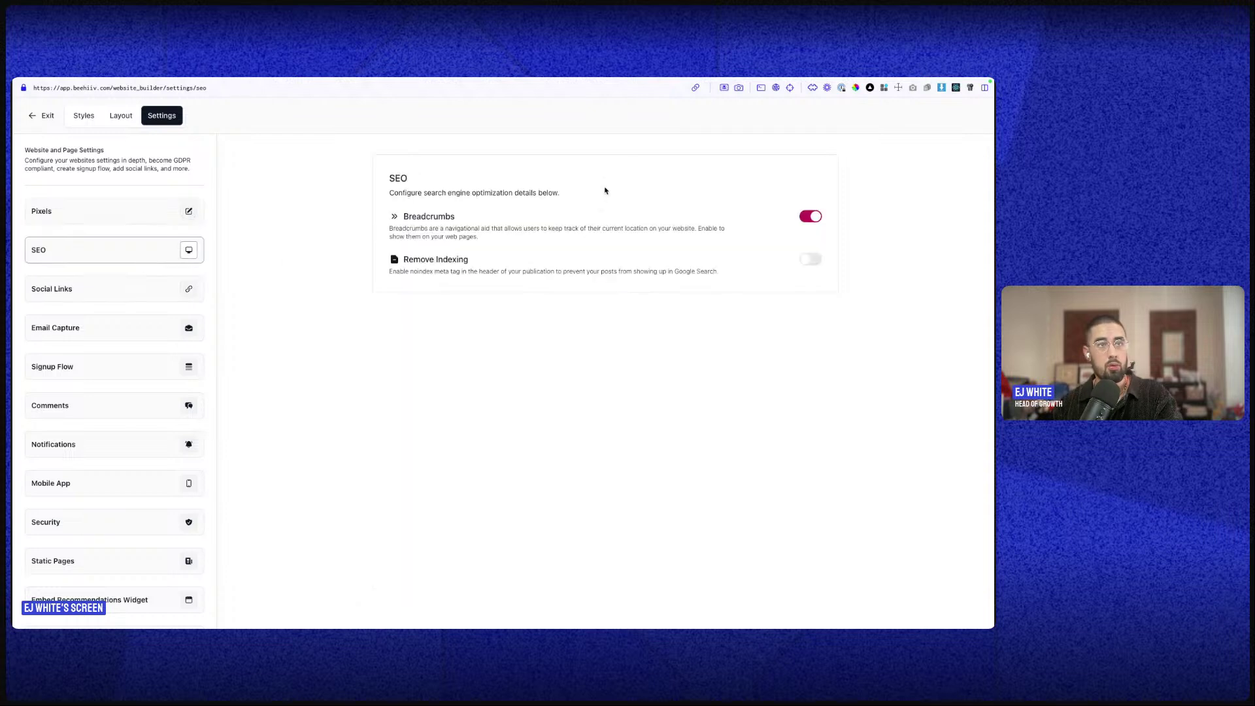
{"action": "left_click", "coordinate": [149, 286]}
{"action": "scroll", "coordinate": [552, 476], "scroll_direction": "down", "scroll_amount": 2}
{"action": "scroll", "coordinate": [514, 455], "scroll_direction": "up", "scroll_amount": 2}
{"action": "scroll", "coordinate": [514, 456], "scroll_direction": "down", "scroll_amount": 3}
{"action": "scroll", "coordinate": [513, 367], "scroll_direction": "up", "scroll_amount": 3}
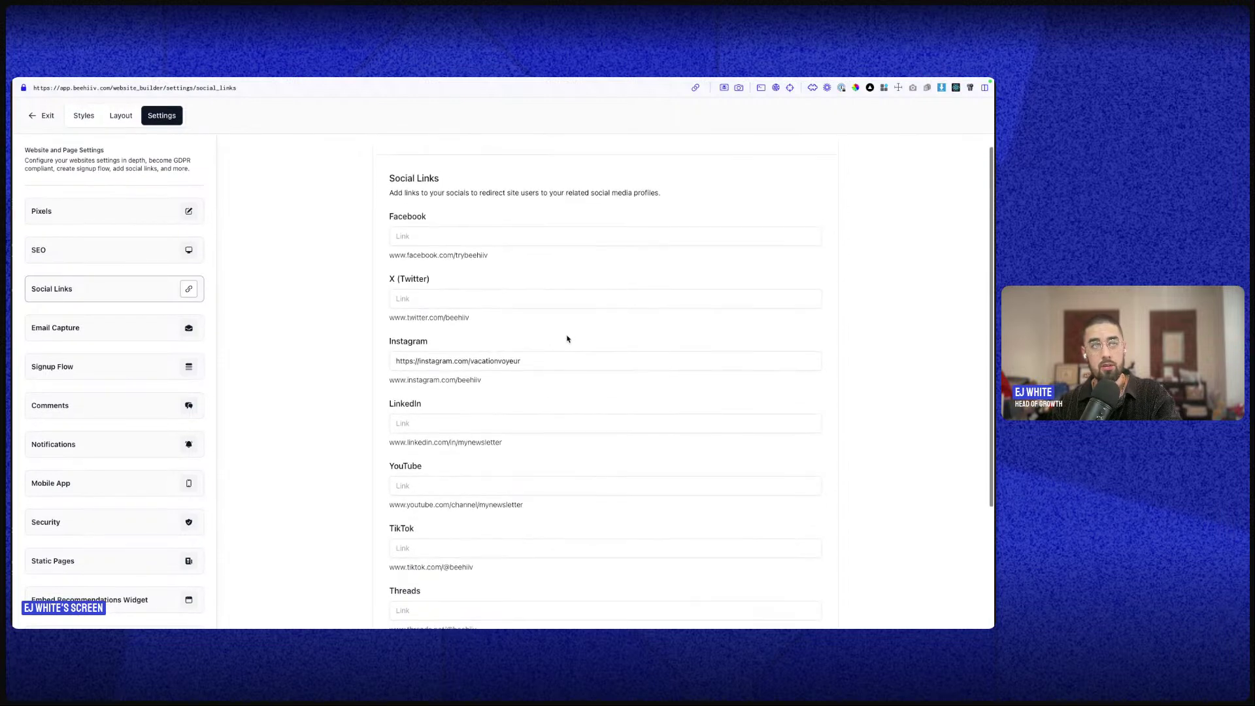
{"action": "left_click", "coordinate": [165, 330]}
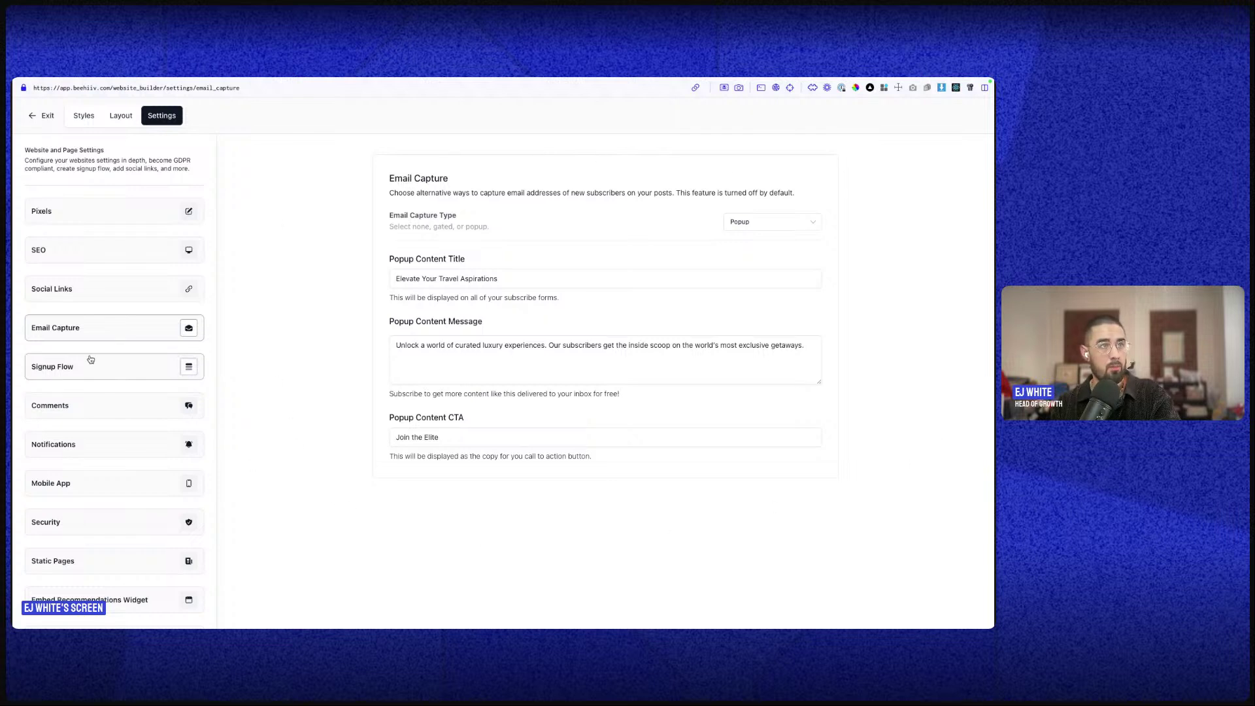
{"action": "left_click", "coordinate": [118, 367]}
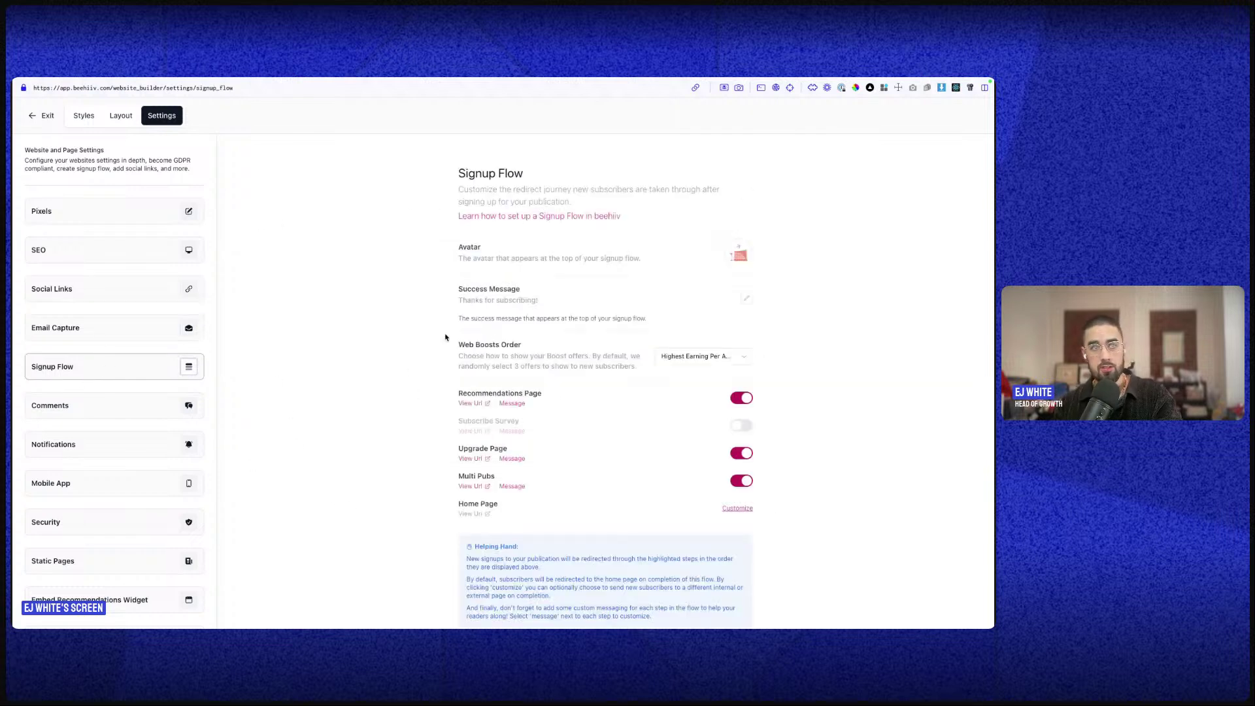
- Turn on the survey step and add the Welcome Survey to the signup flow
{"action": "left_click", "coordinate": [742, 426]}
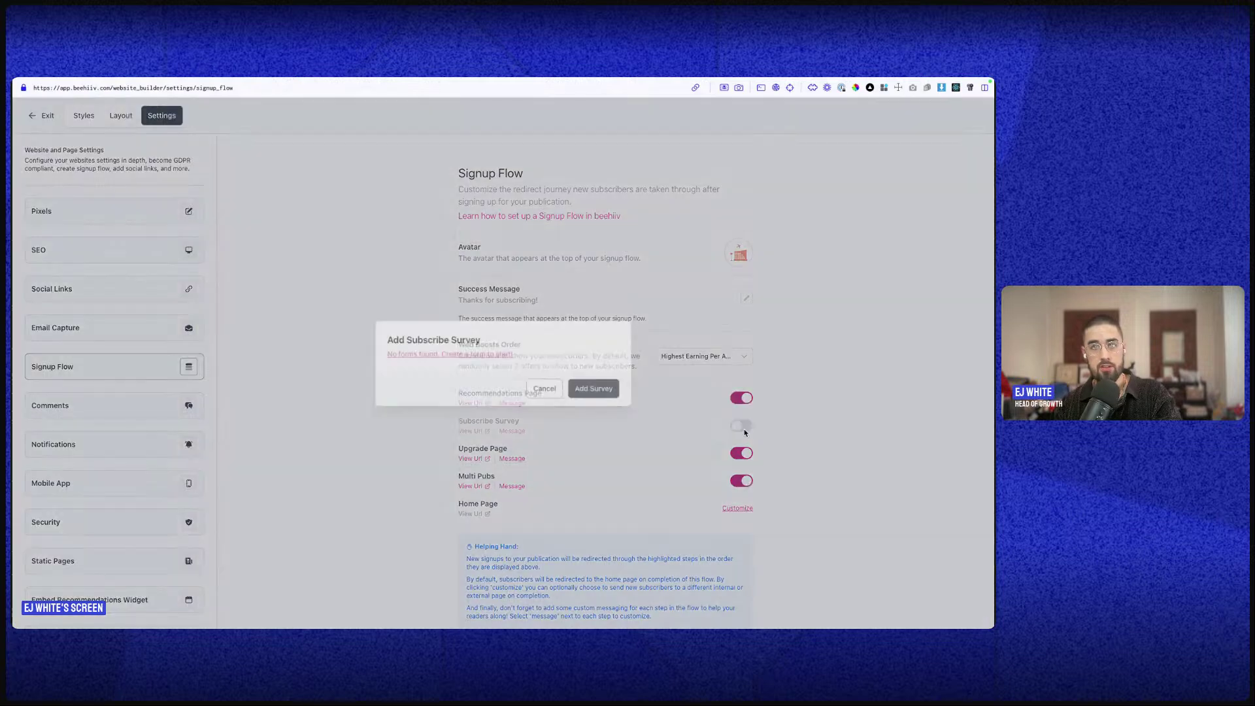
{"action": "left_click", "coordinate": [542, 356]}
{"action": "left_click", "coordinate": [499, 388]}
{"action": "left_click", "coordinate": [578, 413]}
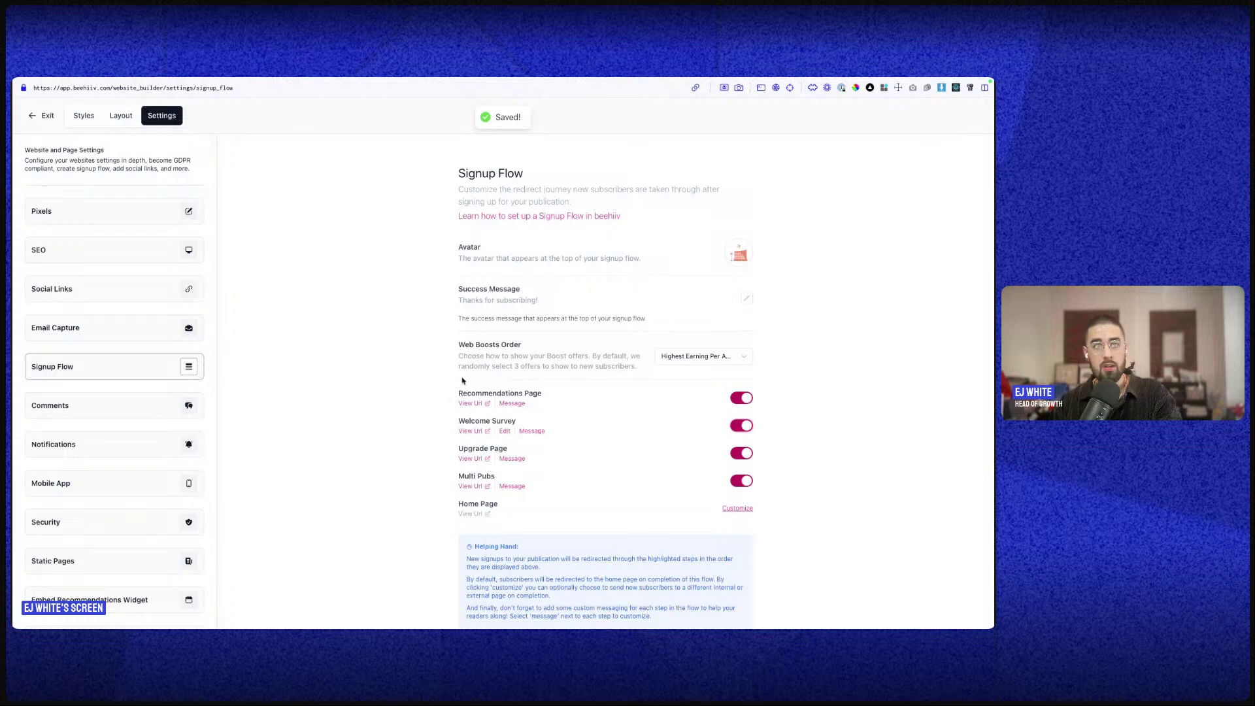
- Switch to the Vacation Voyeur site
{"action": "scroll", "coordinate": [745, 425], "scroll_direction": "down", "scroll_amount": 1}
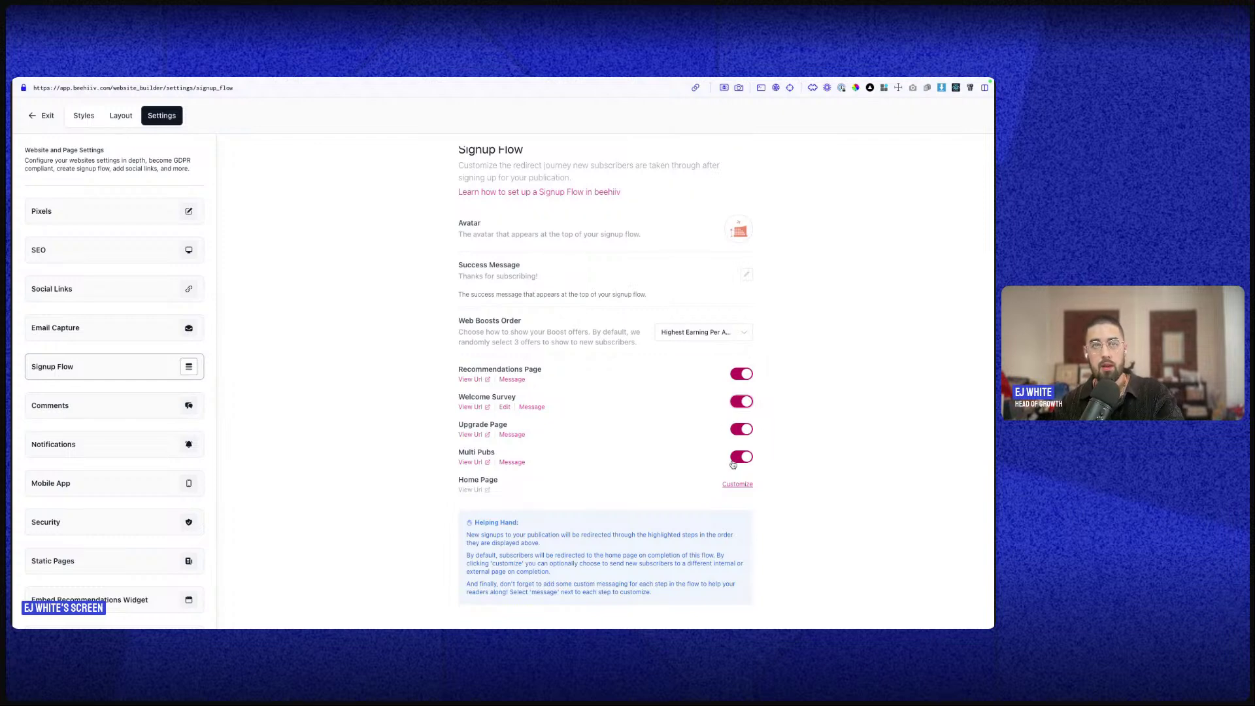
{"action": "mouse_move", "coordinate": [14, 451]}
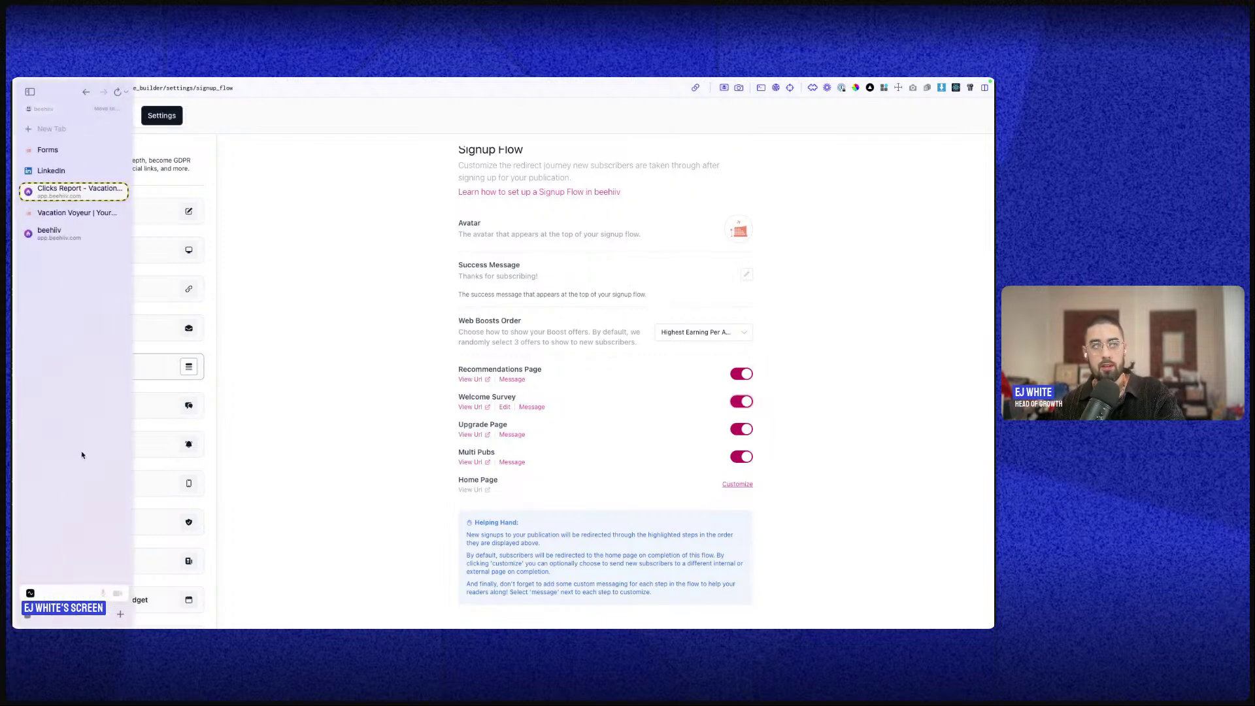
{"action": "left_click", "coordinate": [74, 212]}
- Subscribe to Vacation Voyeur with a test e-mail address
{"action": "scroll", "coordinate": [403, 190], "scroll_direction": "up", "scroll_amount": 3}
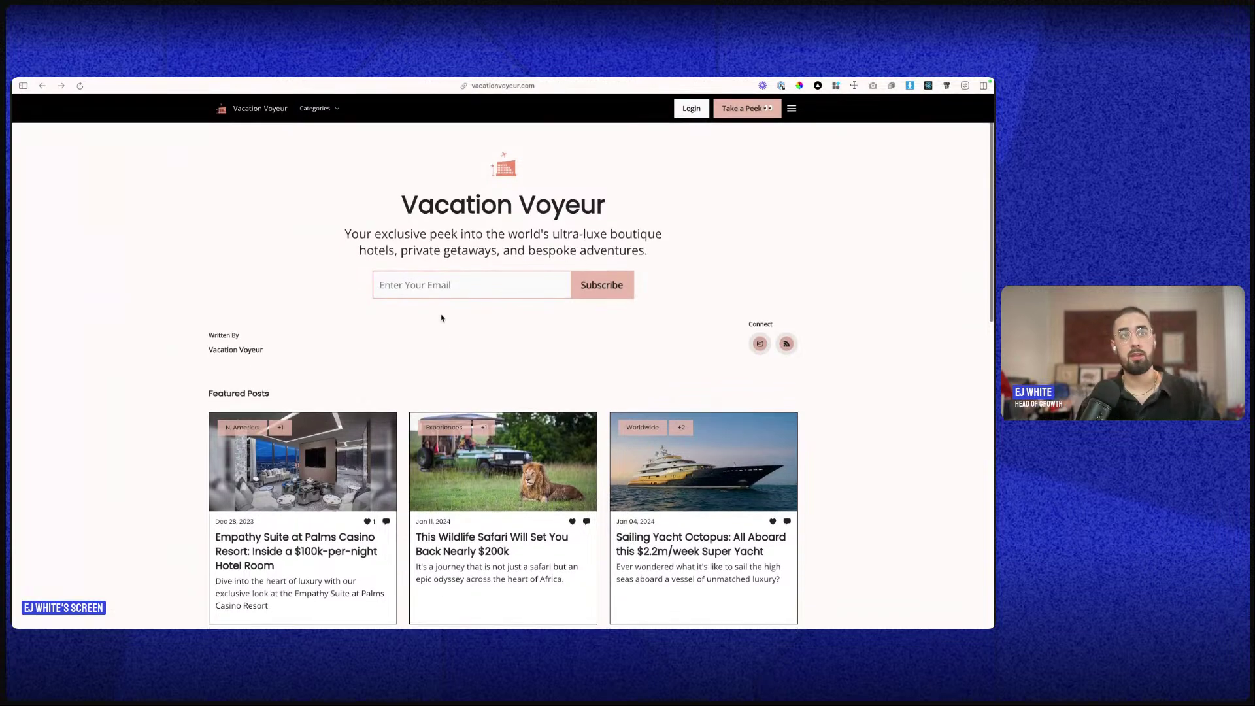
{"action": "left_click", "coordinate": [458, 285]}
{"action": "key", "text": "Return"}
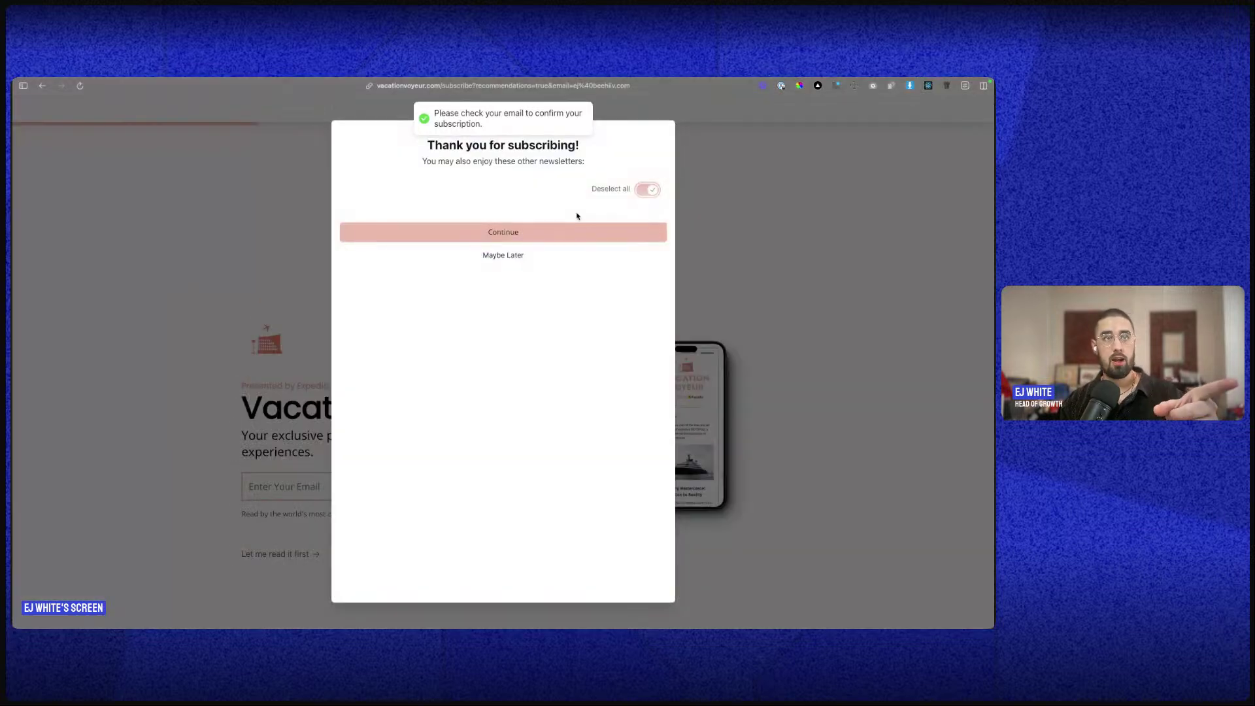
{"action": "scroll", "coordinate": [438, 378], "scroll_direction": "down", "scroll_amount": 2}
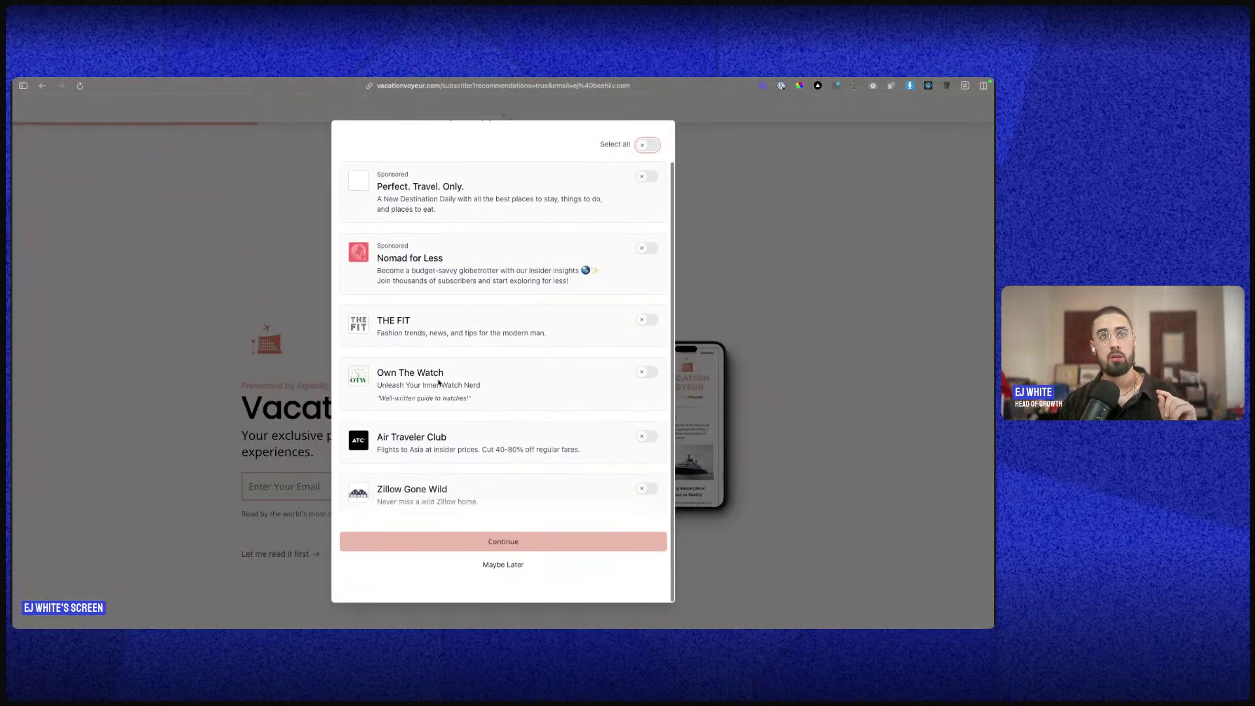
{"action": "scroll", "coordinate": [459, 134], "scroll_direction": "up", "scroll_amount": 2}
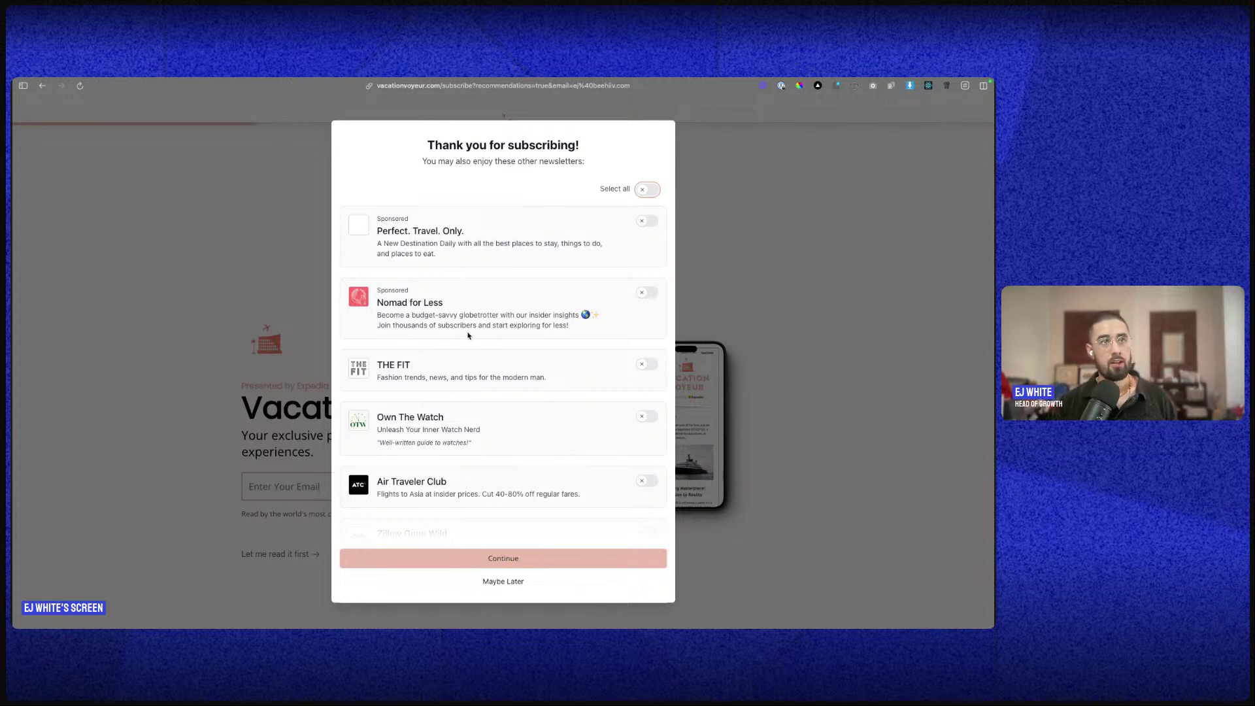
- Review the sponsored newsletter recommendations, toggle opt-ins, then skip them with Maybe Later
{"action": "double_click", "coordinate": [379, 290]}
{"action": "double_click", "coordinate": [388, 218]}
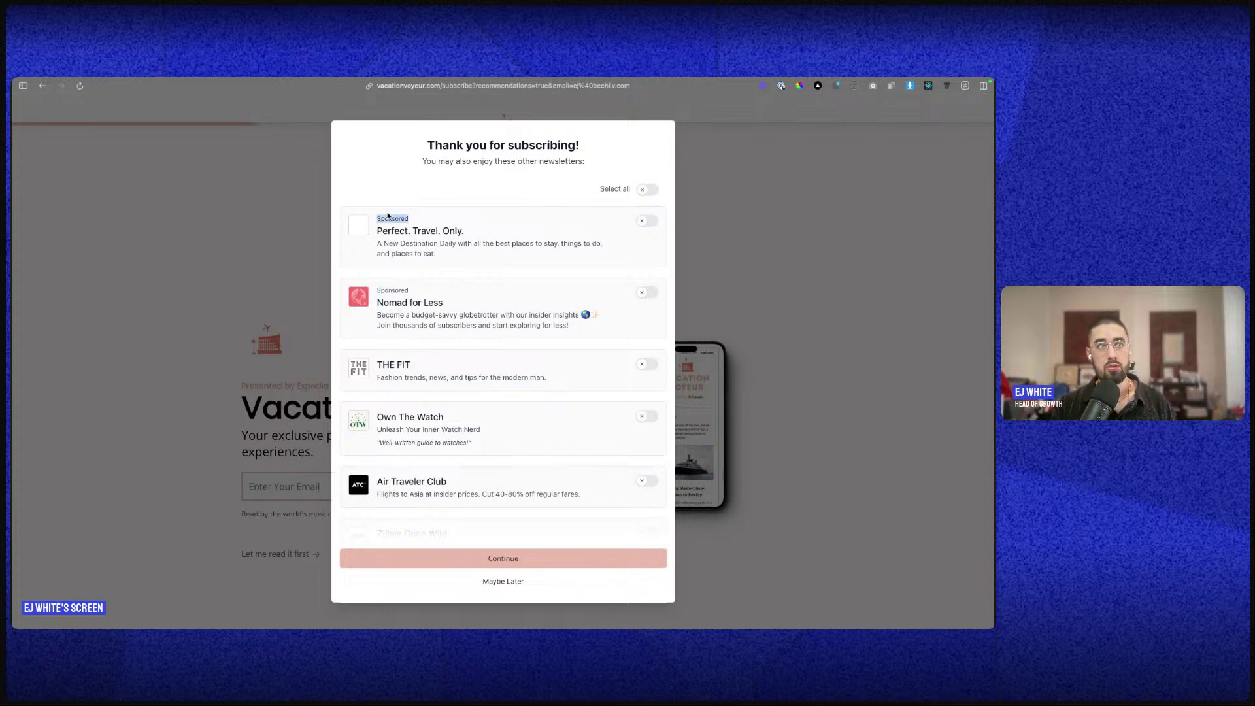
{"action": "left_click", "coordinate": [402, 289]}
{"action": "scroll", "coordinate": [558, 465], "scroll_direction": "down", "scroll_amount": 2}
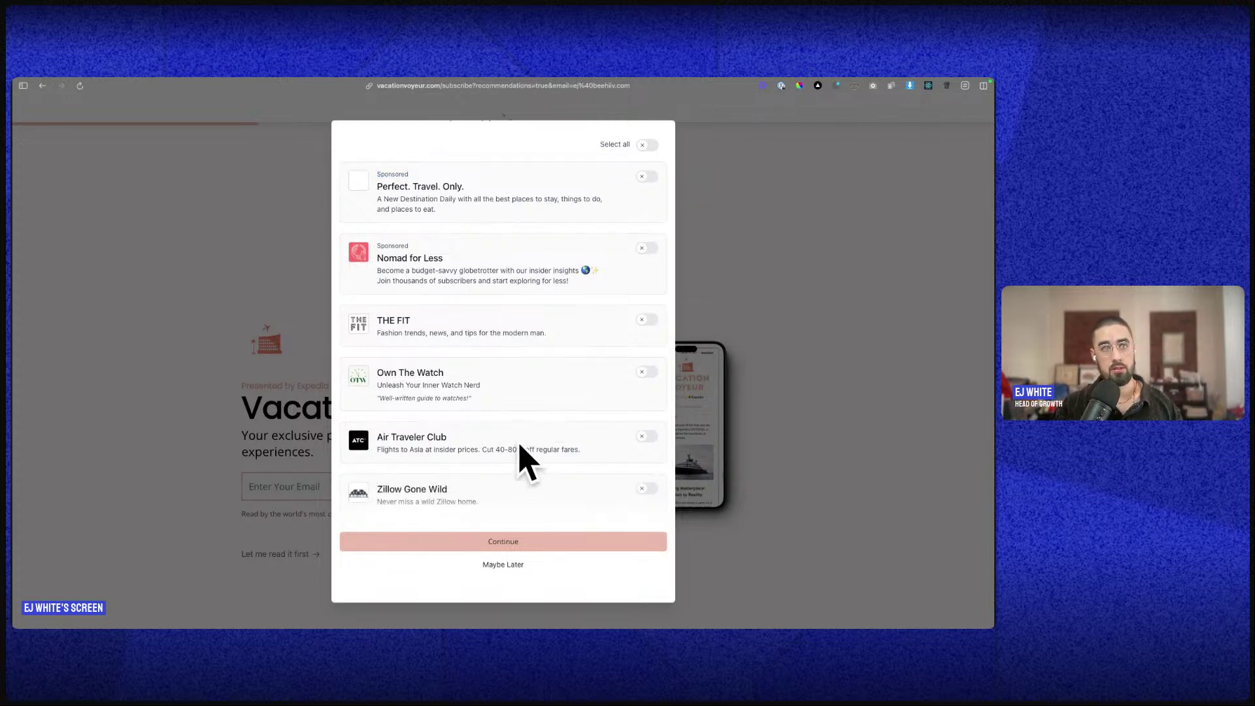
{"action": "left_click", "coordinate": [645, 436]}
{"action": "left_click", "coordinate": [647, 374]}
{"action": "left_click", "coordinate": [647, 145]}
{"action": "left_click", "coordinate": [647, 145]}
{"action": "scroll", "coordinate": [619, 400], "scroll_direction": "up", "scroll_amount": 1}
{"action": "scroll", "coordinate": [590, 445], "scroll_direction": "down", "scroll_amount": 1}
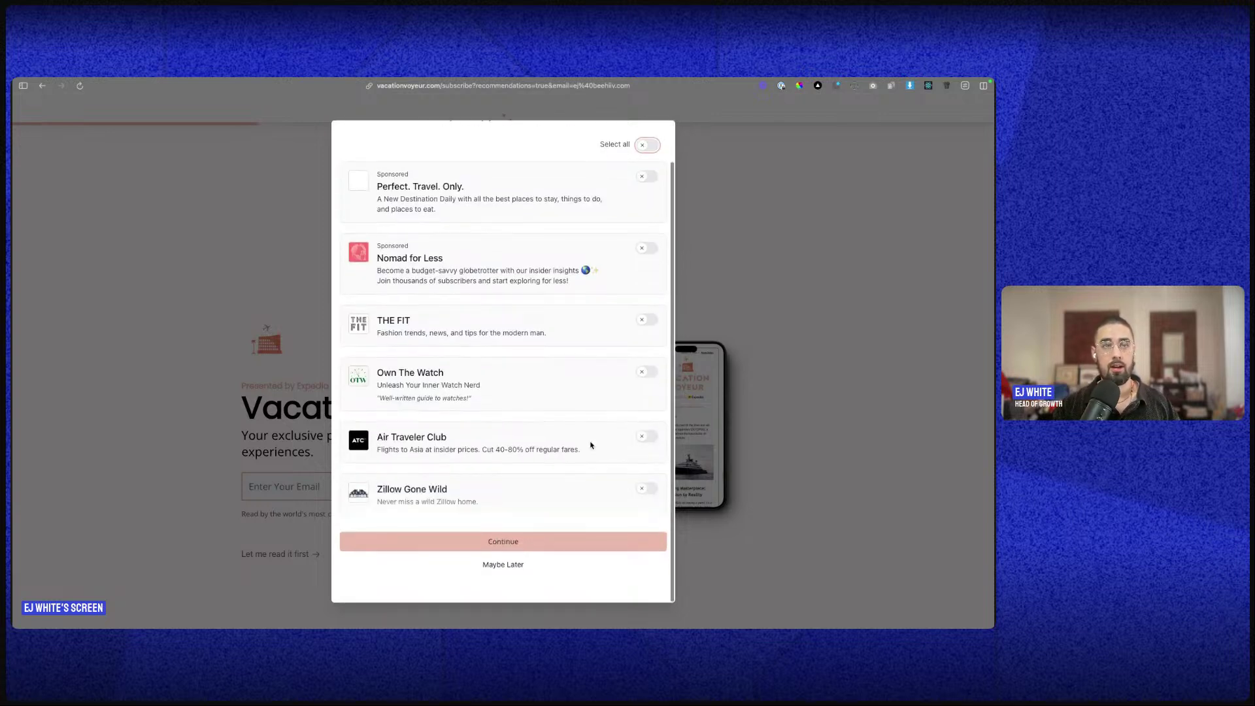
{"action": "left_click", "coordinate": [493, 565]}
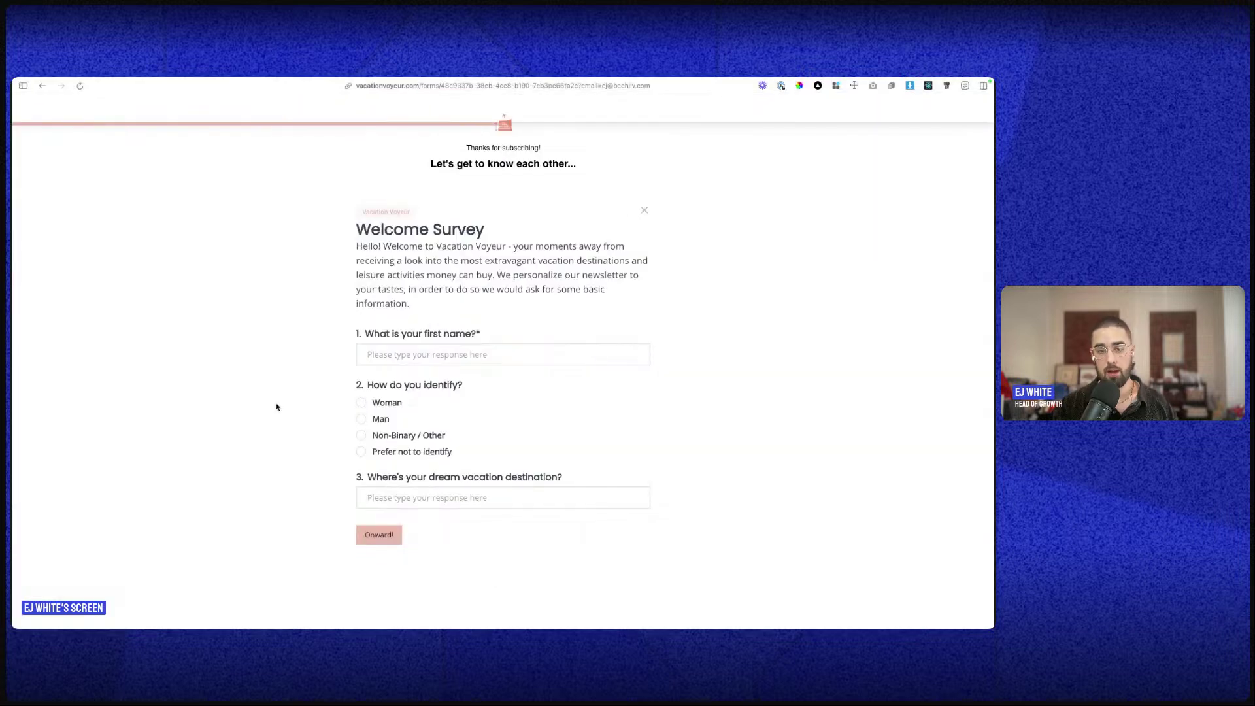
- Answer the welcome survey with a first name, Man, and a dream destination, then submit
{"action": "left_click", "coordinate": [428, 354]}
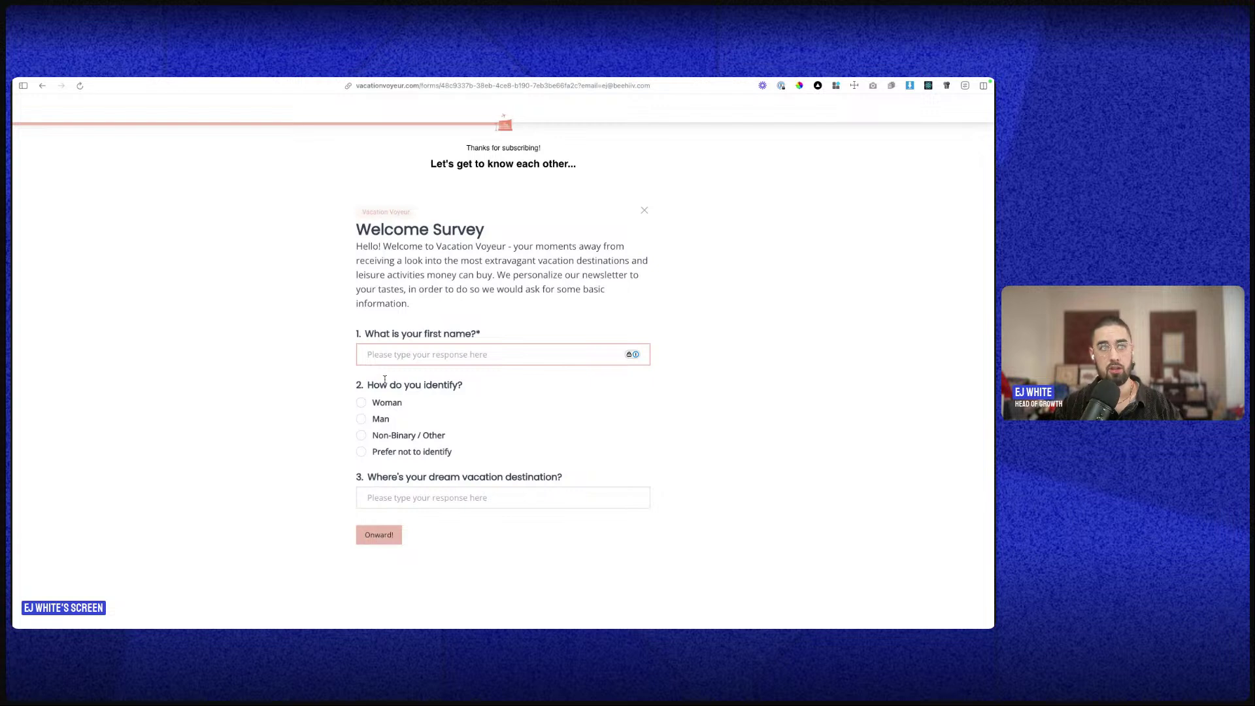
{"action": "type", "text": "EJ"}
{"action": "key", "text": "Tab"}
{"action": "left_click", "coordinate": [361, 419]}
{"action": "left_click", "coordinate": [395, 498]}
{"action": "type", "text": "Tokyo"}
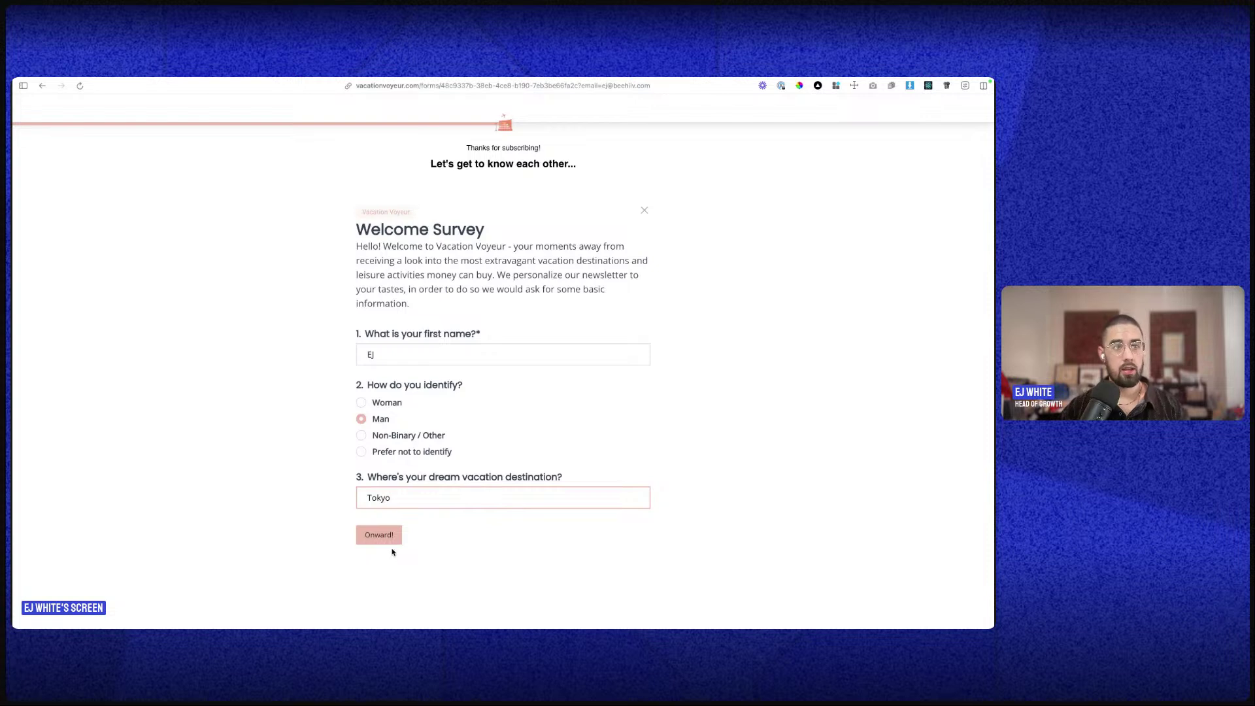
{"action": "left_click", "coordinate": [382, 538]}
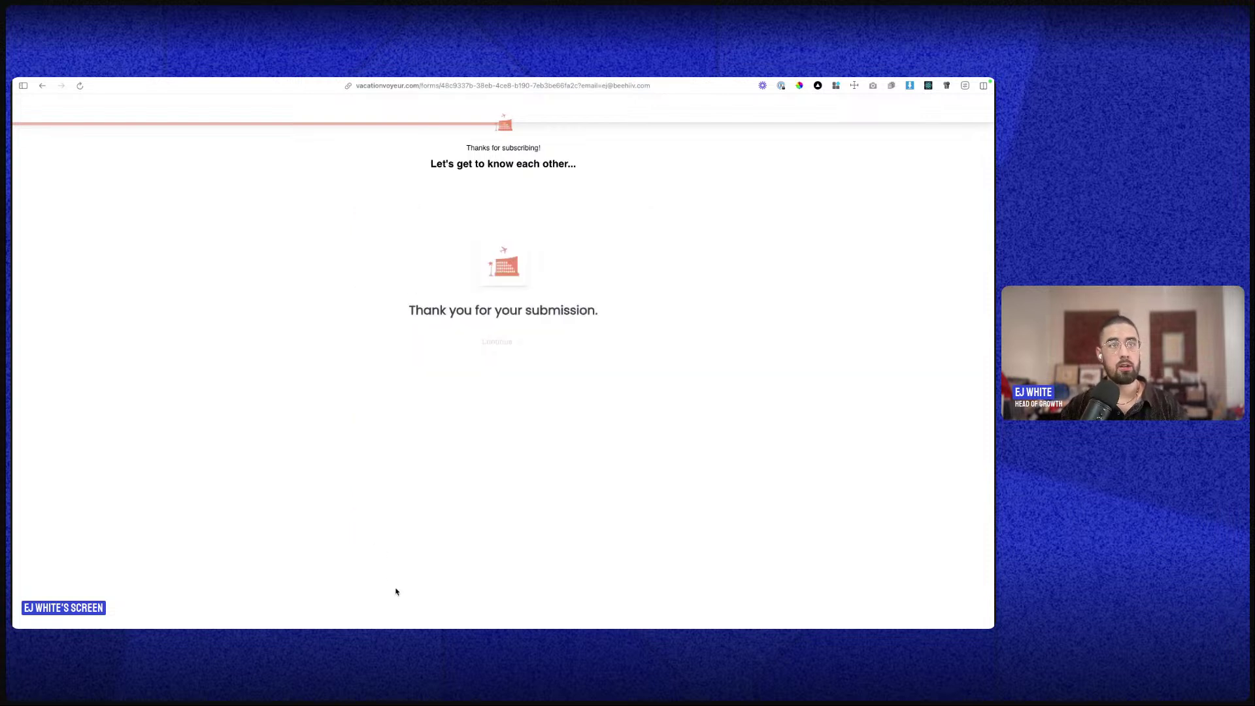
- Continue past the confirmation, decline the paid upgrade and other newsletters, and return to beehiiv
{"action": "left_click", "coordinate": [505, 343]}
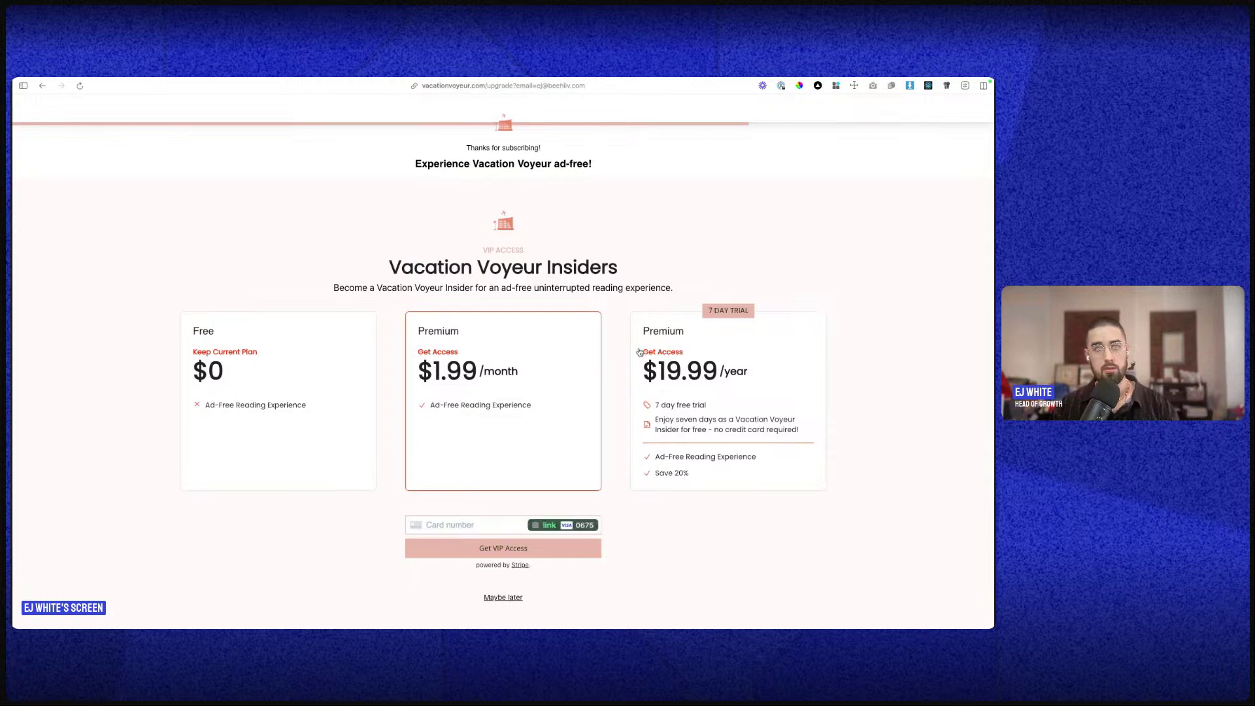
{"action": "left_click", "coordinate": [514, 602]}
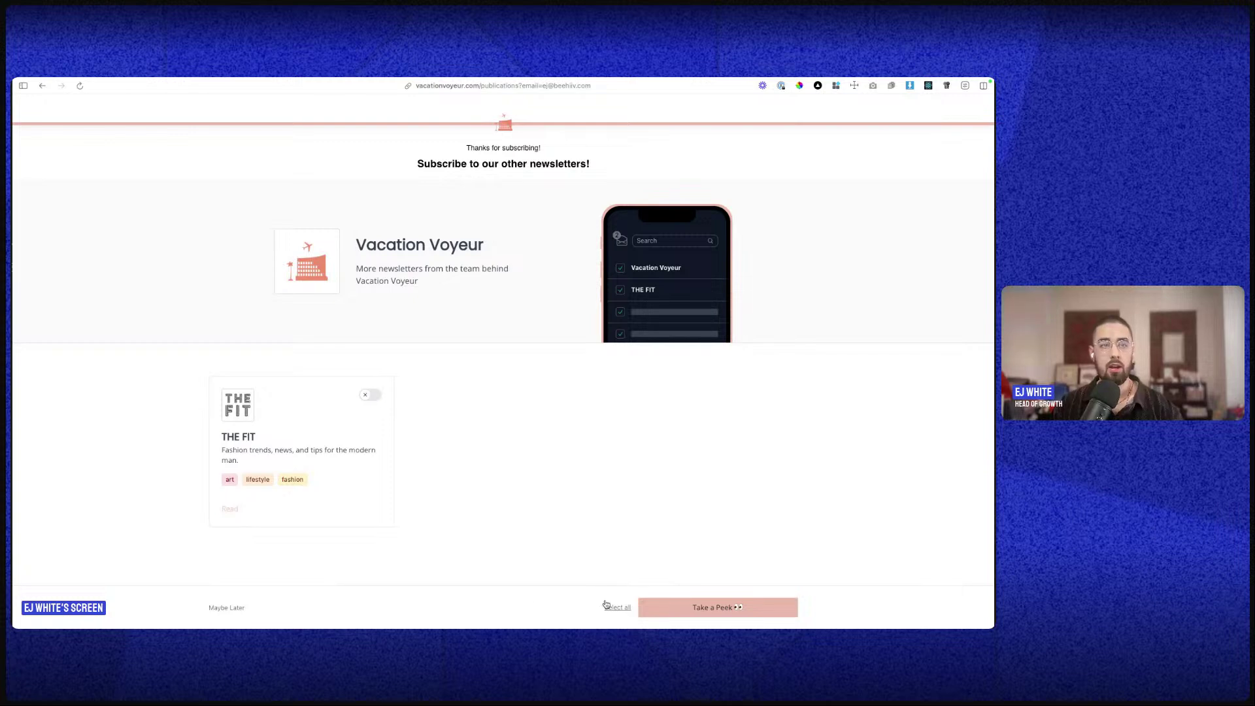
{"action": "left_click", "coordinate": [236, 606]}
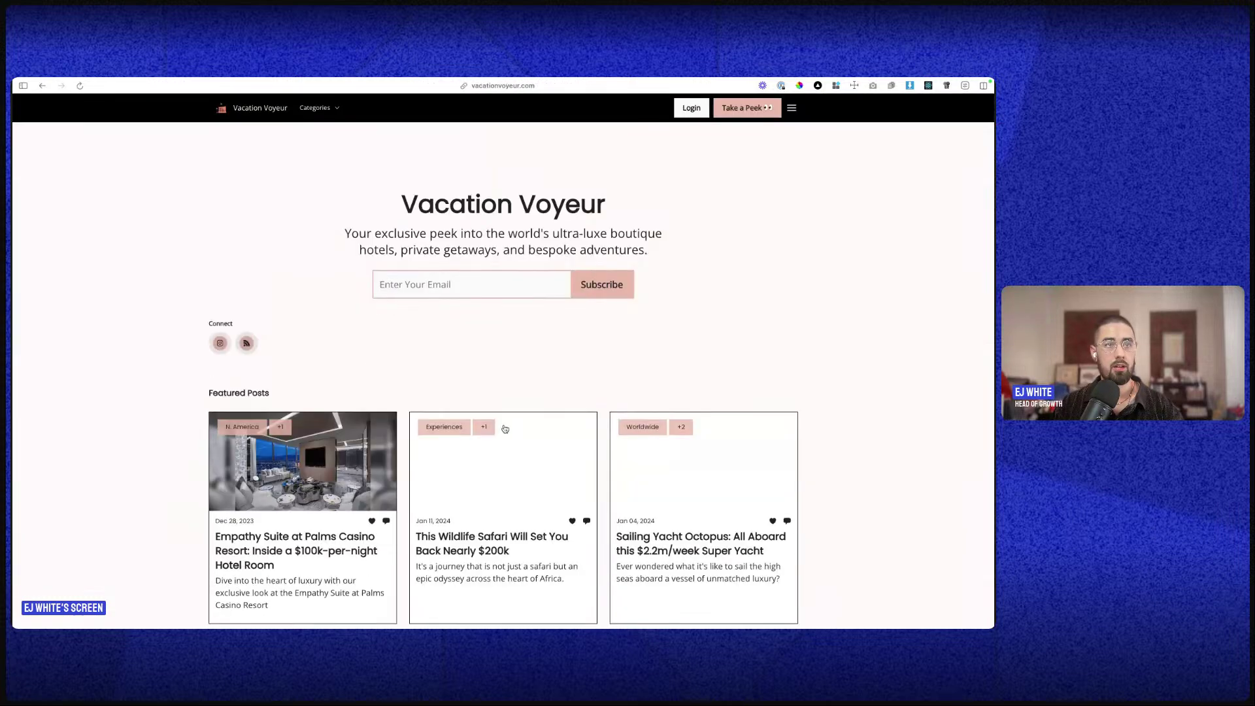
{"action": "mouse_move", "coordinate": [13, 358]}
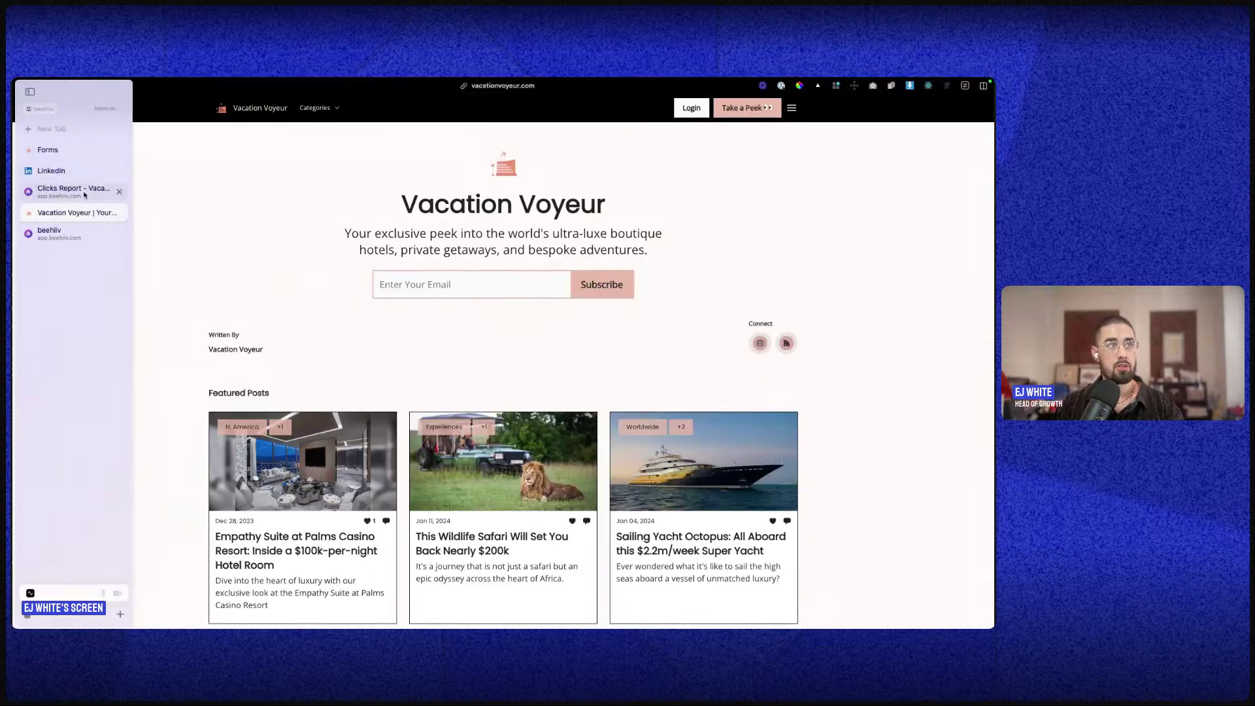
{"action": "left_click", "coordinate": [66, 188]}
- Highlight the Recommendations Page, Welcome Survey, Upgrade Page and Multi Pubs signup steps
{"action": "triple_click", "coordinate": [486, 369]}
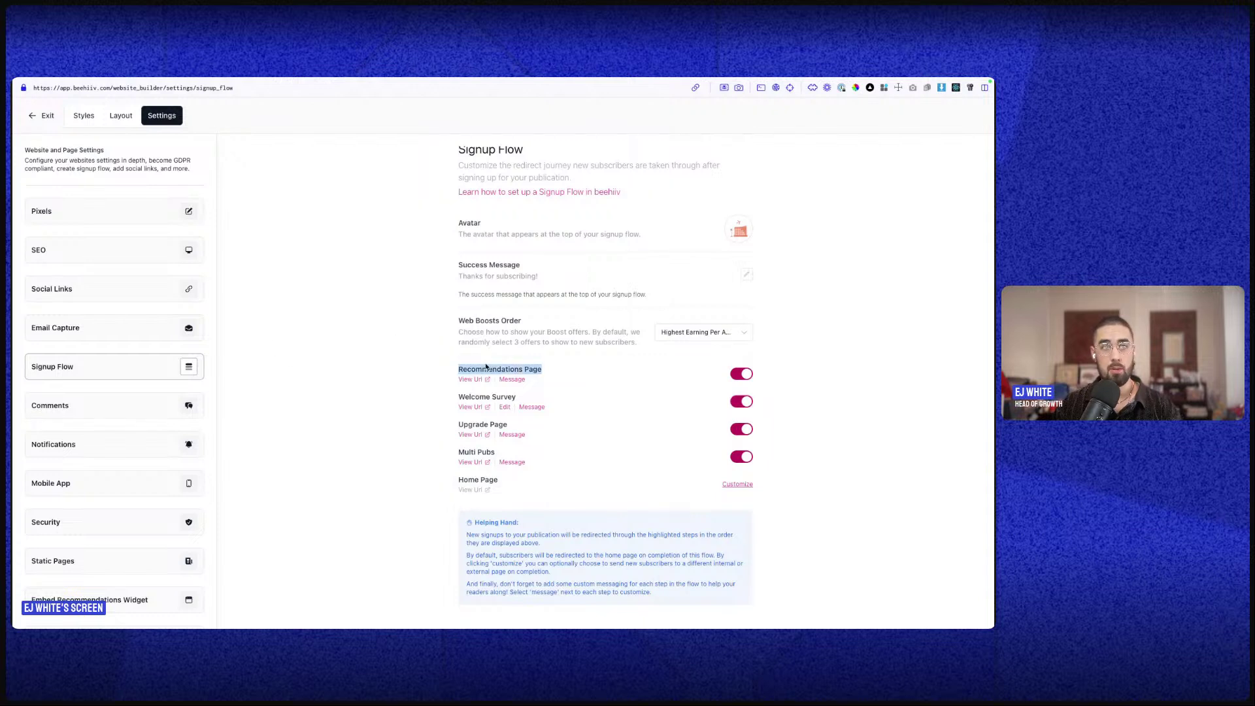
{"action": "triple_click", "coordinate": [484, 396]}
{"action": "triple_click", "coordinate": [480, 425]}
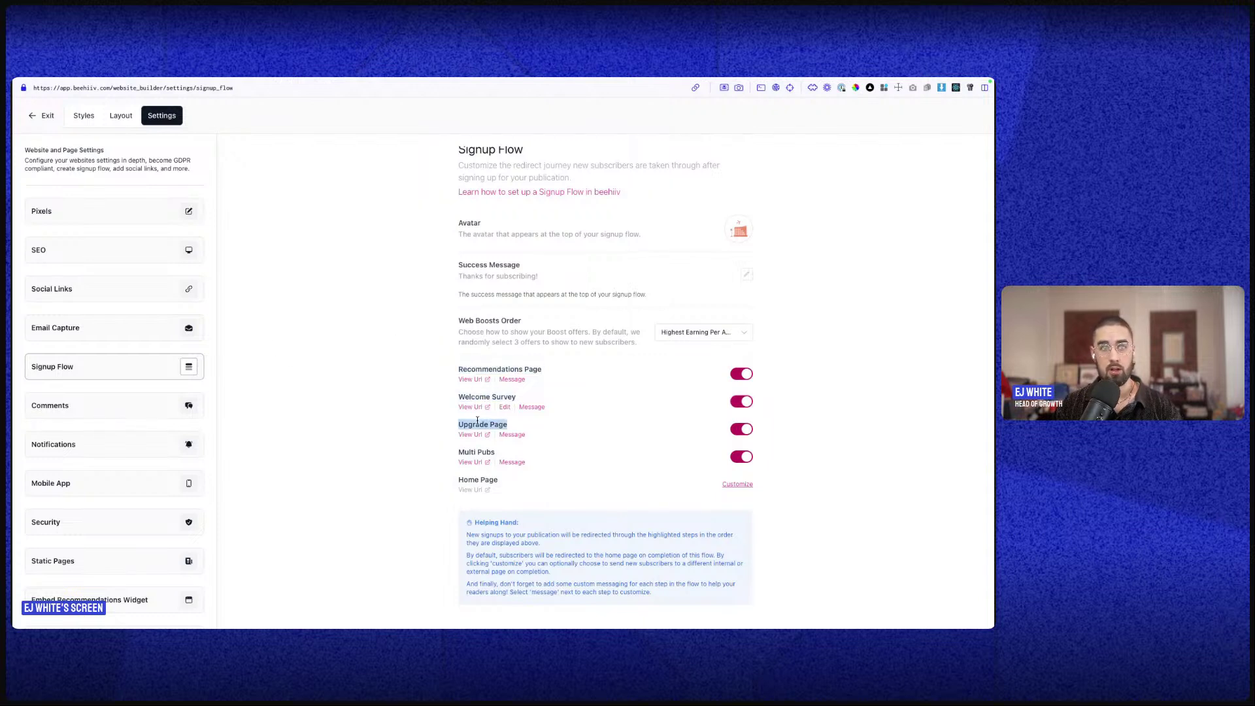
{"action": "triple_click", "coordinate": [465, 451]}
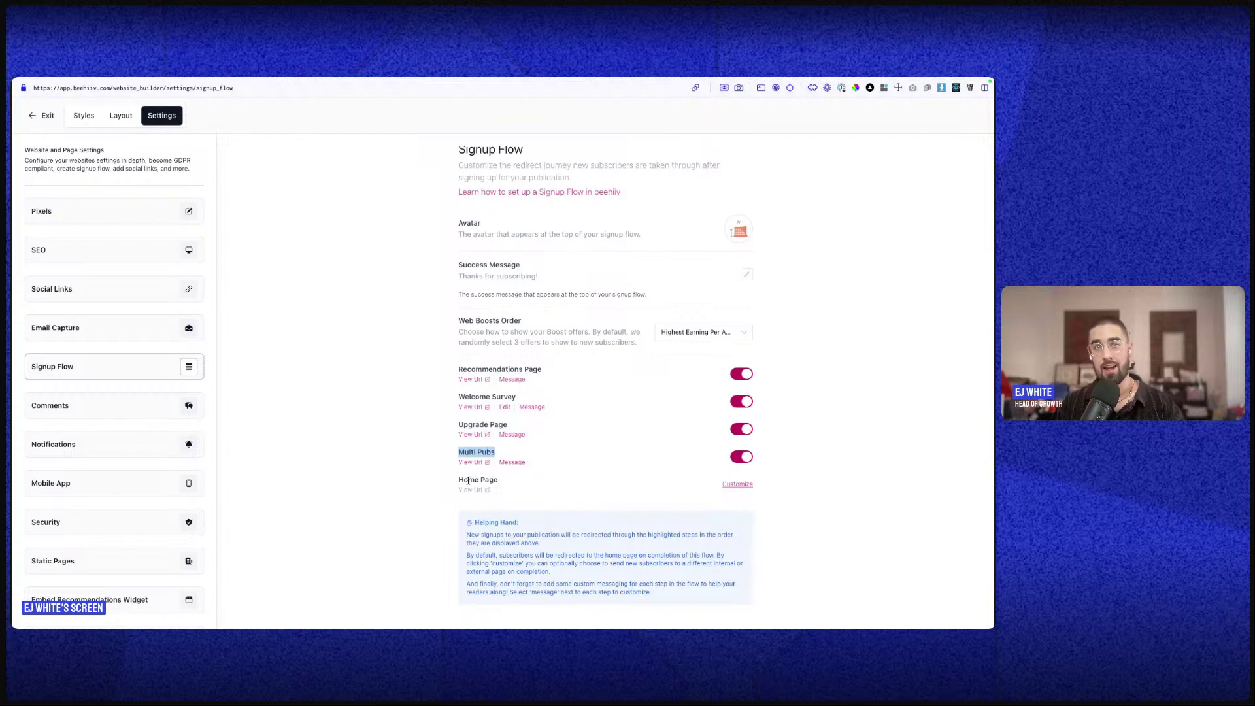
- Open the Home Page custom redirect, cancel it, and bring up the Comments settings
{"action": "left_click", "coordinate": [737, 485]}
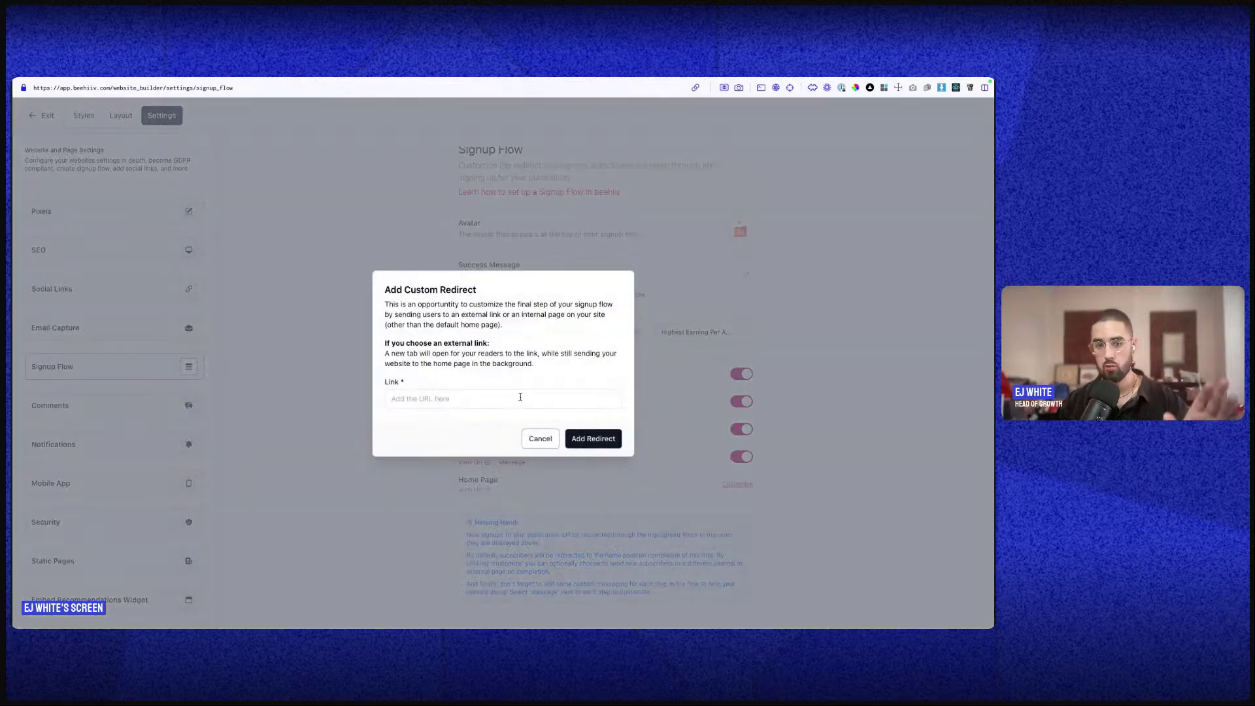
{"action": "left_click", "coordinate": [540, 438]}
{"action": "left_click", "coordinate": [45, 407]}
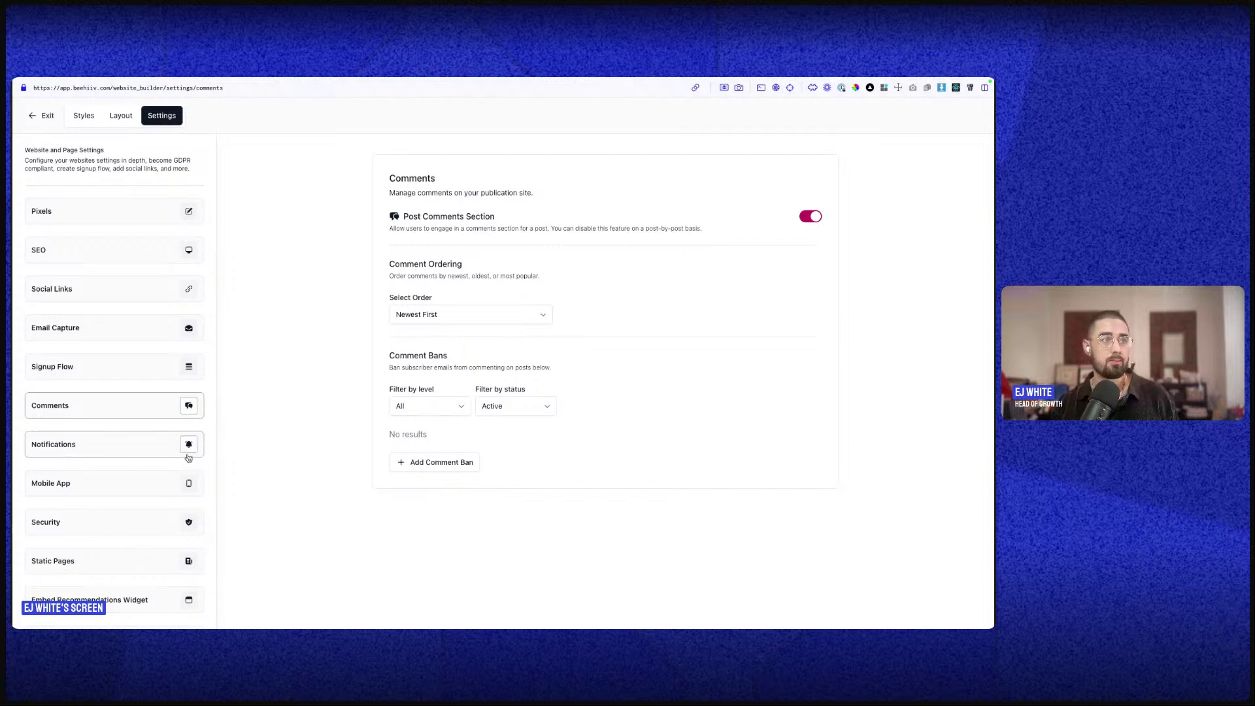
- Enable site notifications and browse the Mobile App and Security settings
{"action": "left_click", "coordinate": [169, 449]}
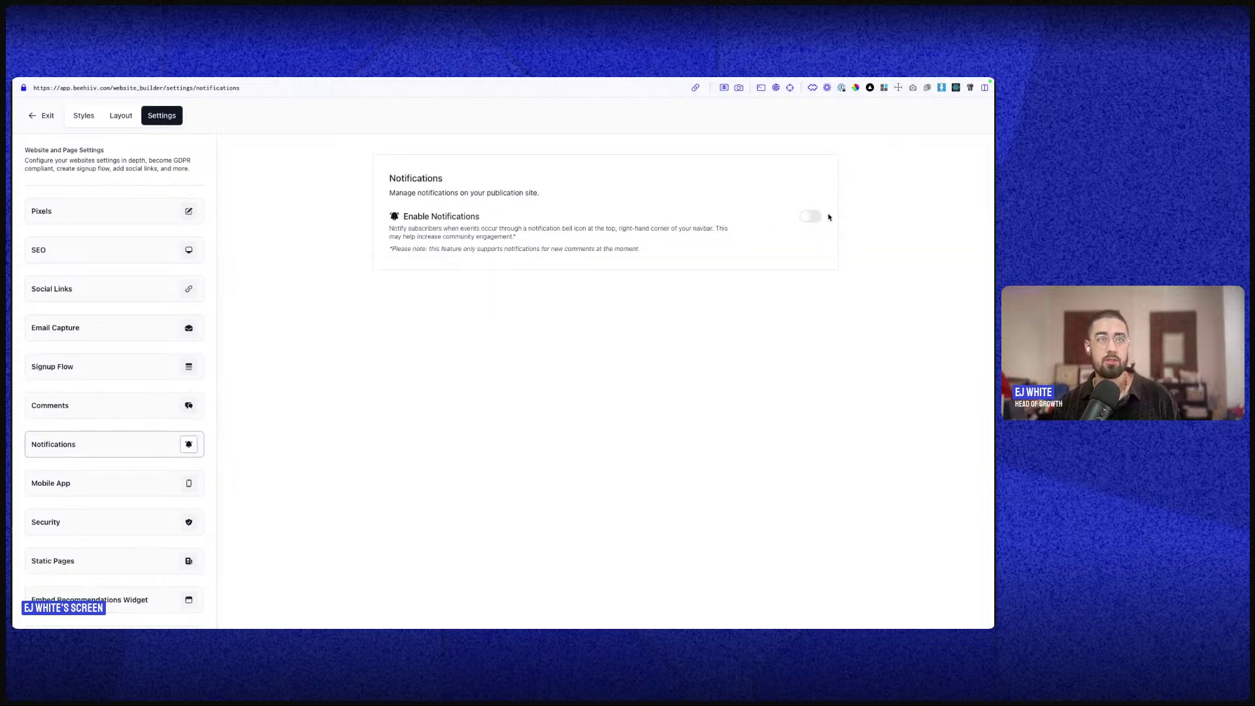
{"action": "left_click", "coordinate": [811, 216]}
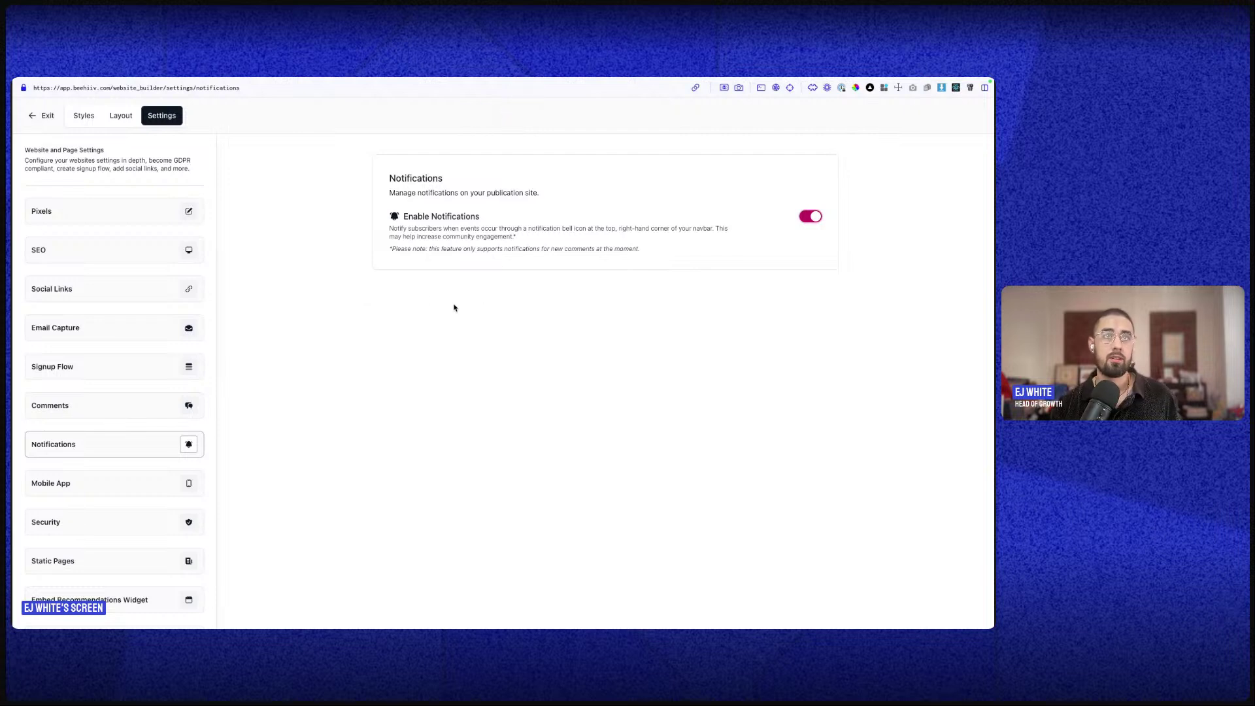
{"action": "left_click", "coordinate": [105, 483]}
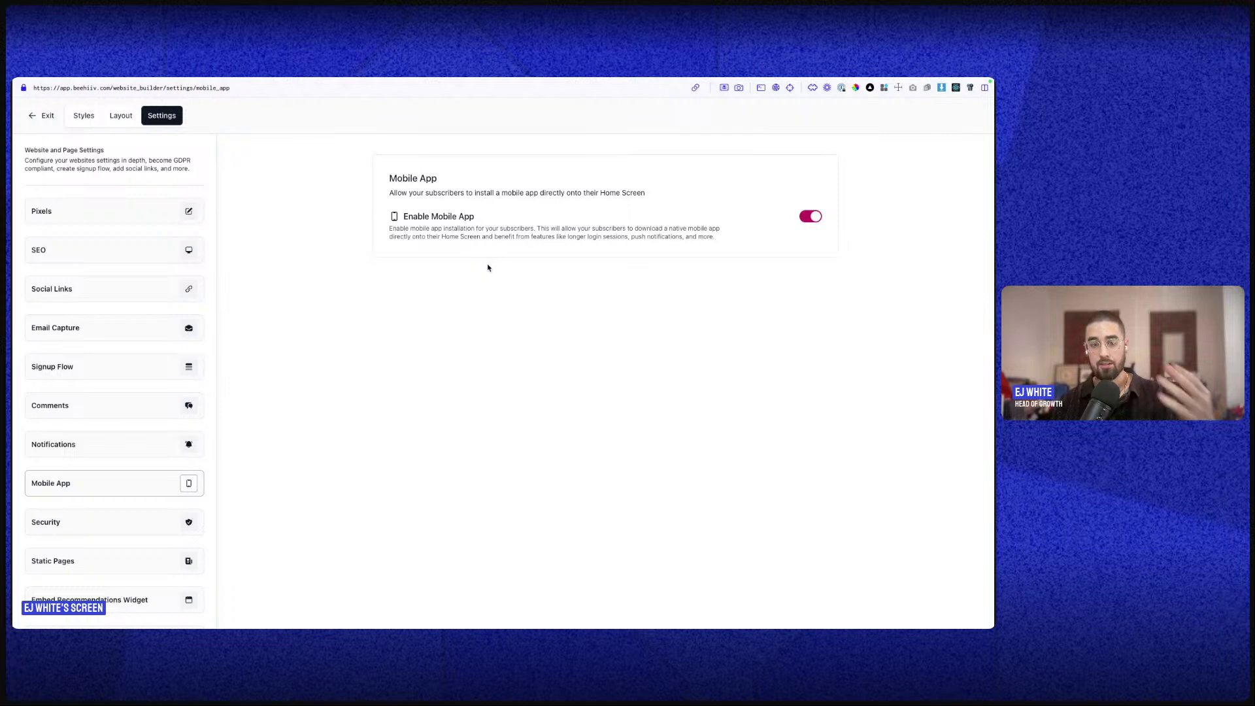
{"action": "scroll", "coordinate": [160, 500], "scroll_direction": "down", "scroll_amount": 1}
{"action": "left_click", "coordinate": [162, 484]}
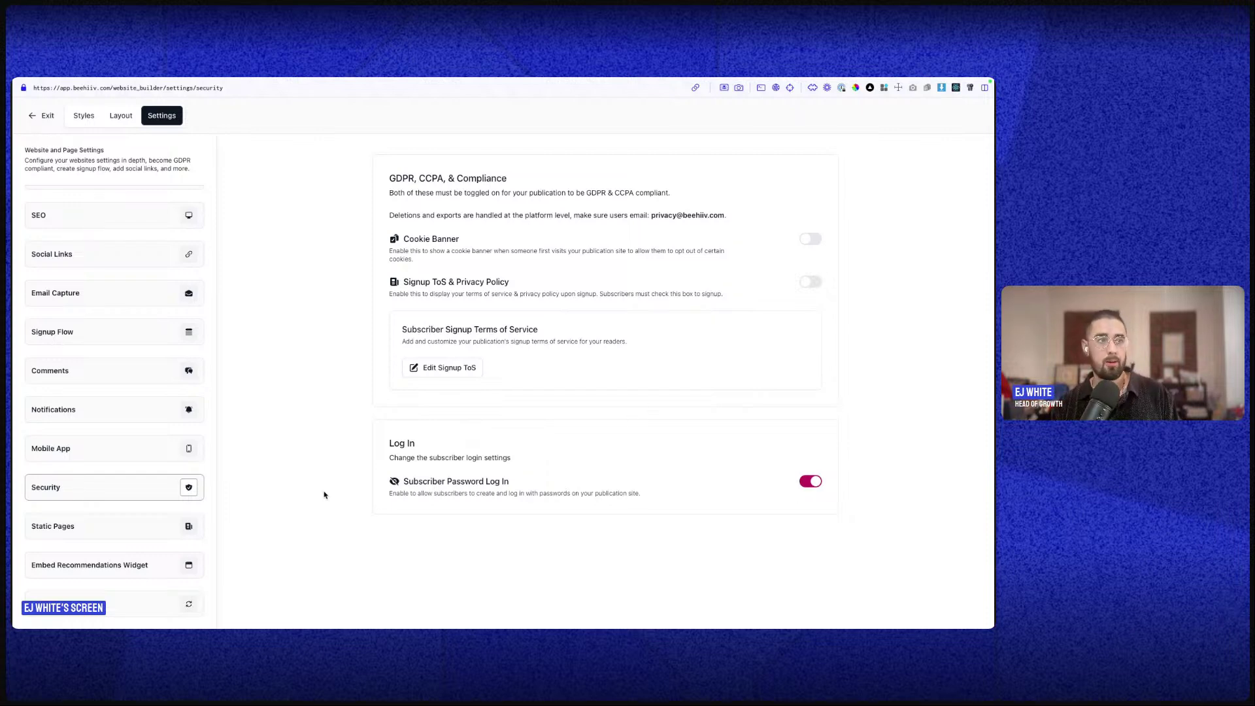
- Leave the Authors Page switched off in the Static Pages settings
{"action": "left_click", "coordinate": [168, 519]}
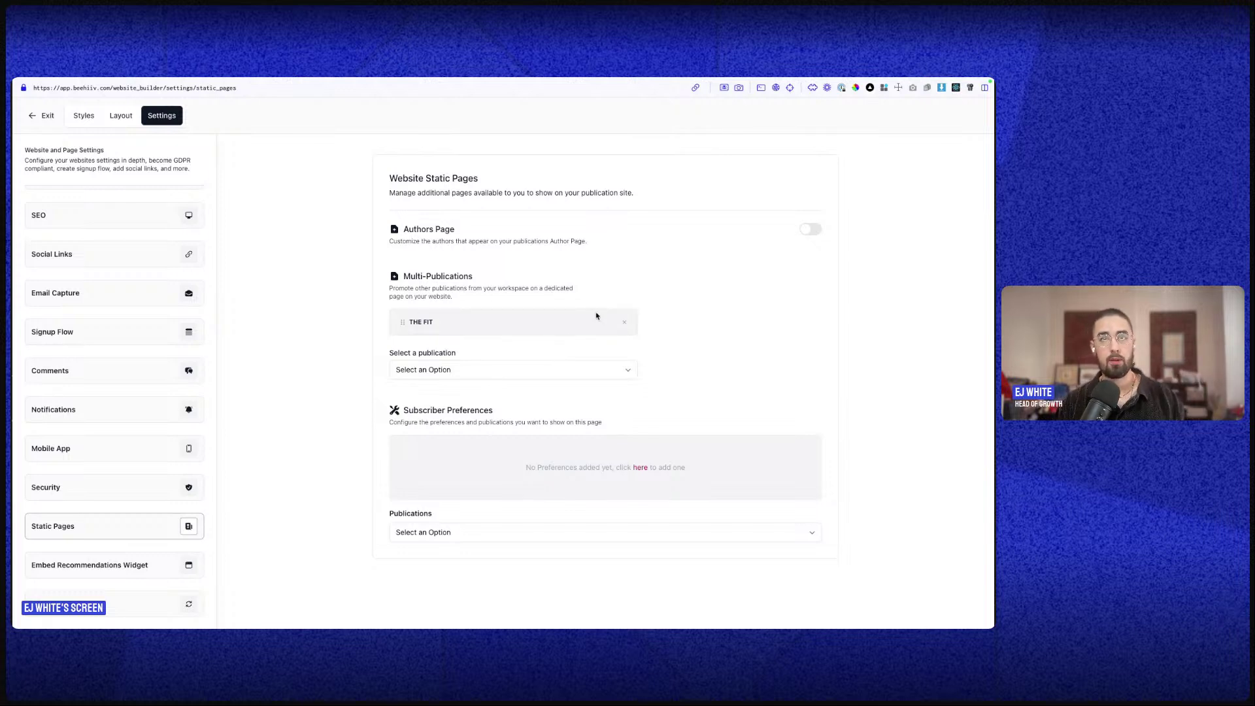
{"action": "left_click", "coordinate": [811, 230]}
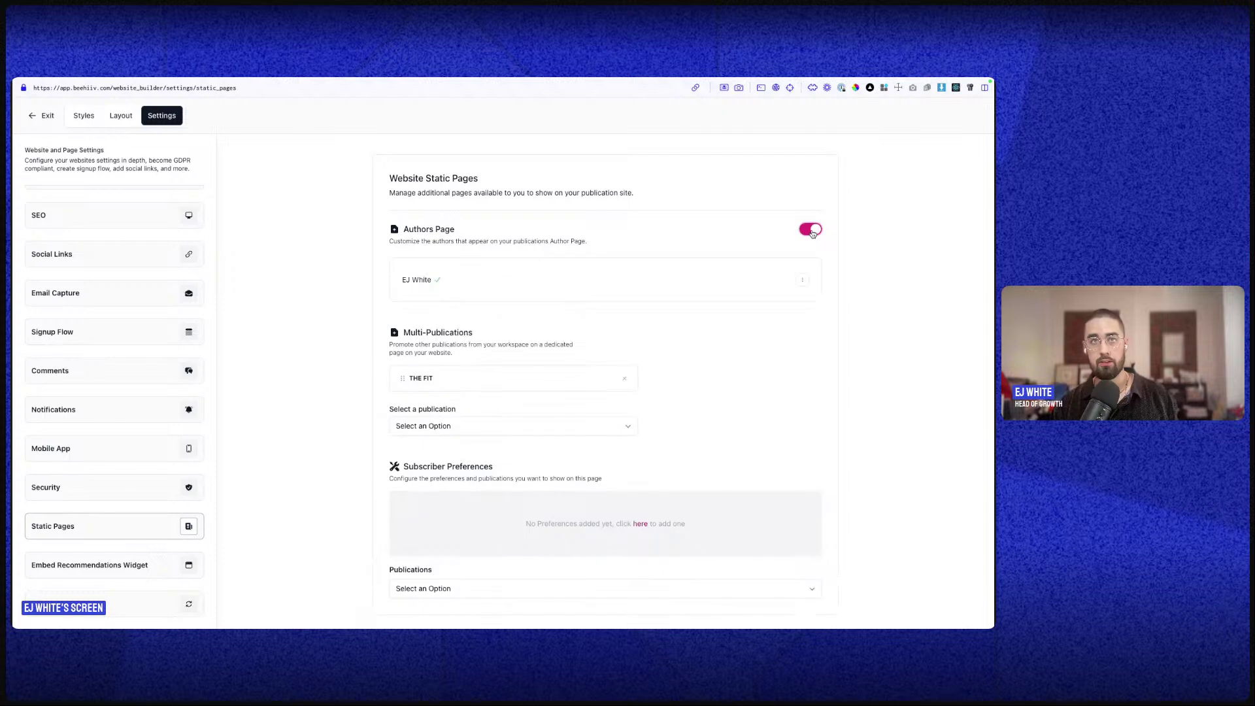
{"action": "left_click", "coordinate": [811, 230]}
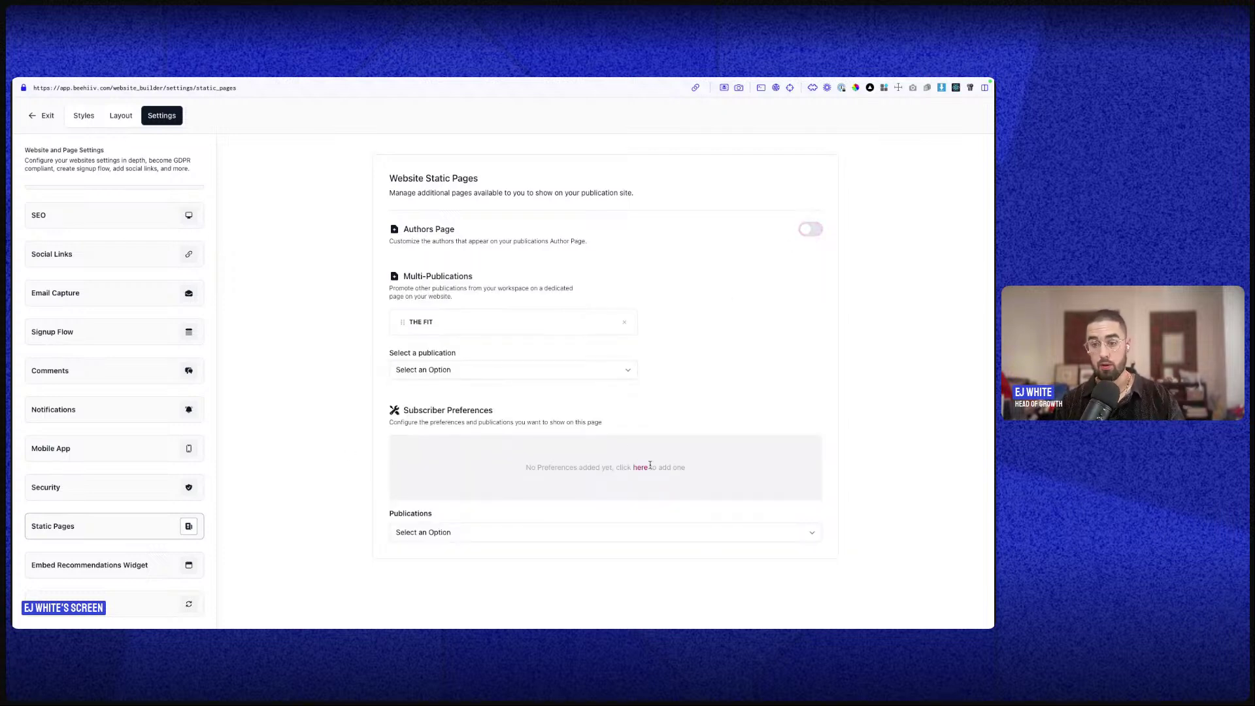
- Browse the Embed Recommendations Widget and Theme Reset settings, then exit the website builder
{"action": "left_click", "coordinate": [102, 574]}
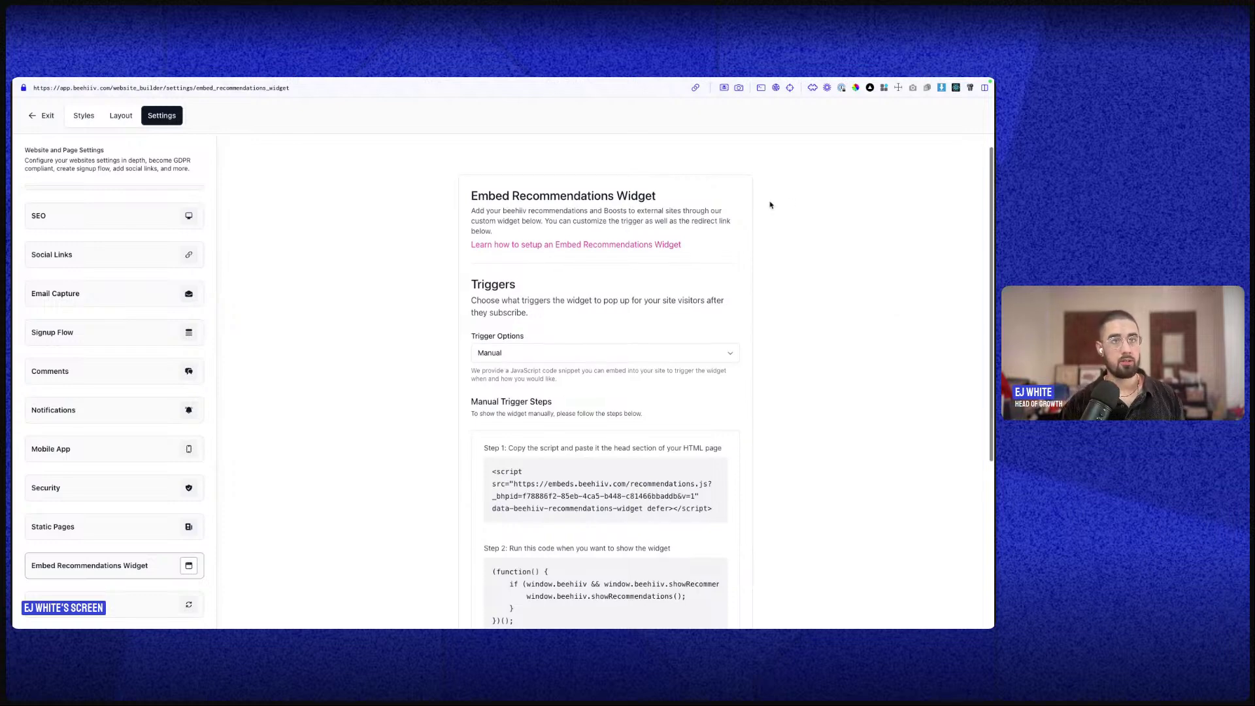
{"action": "scroll", "coordinate": [719, 288], "scroll_direction": "down", "scroll_amount": 4}
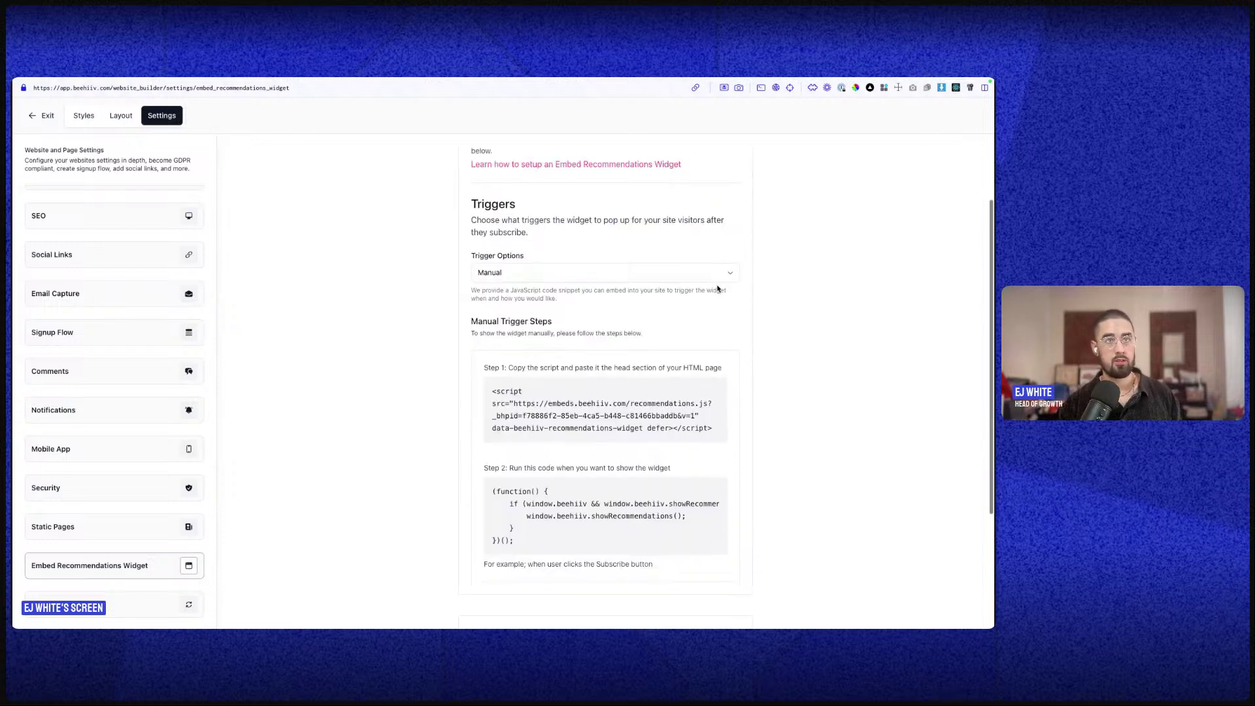
{"action": "left_click", "coordinate": [125, 602]}
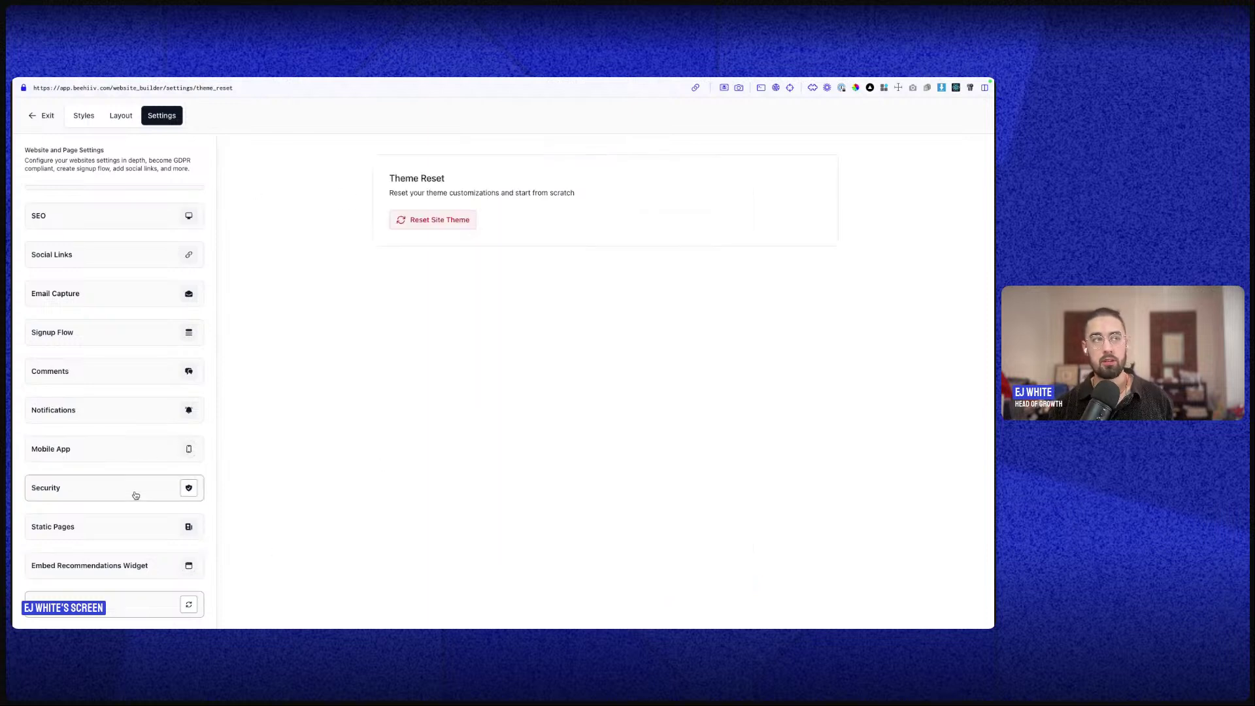
{"action": "scroll", "coordinate": [158, 613], "scroll_direction": "up", "scroll_amount": 1}
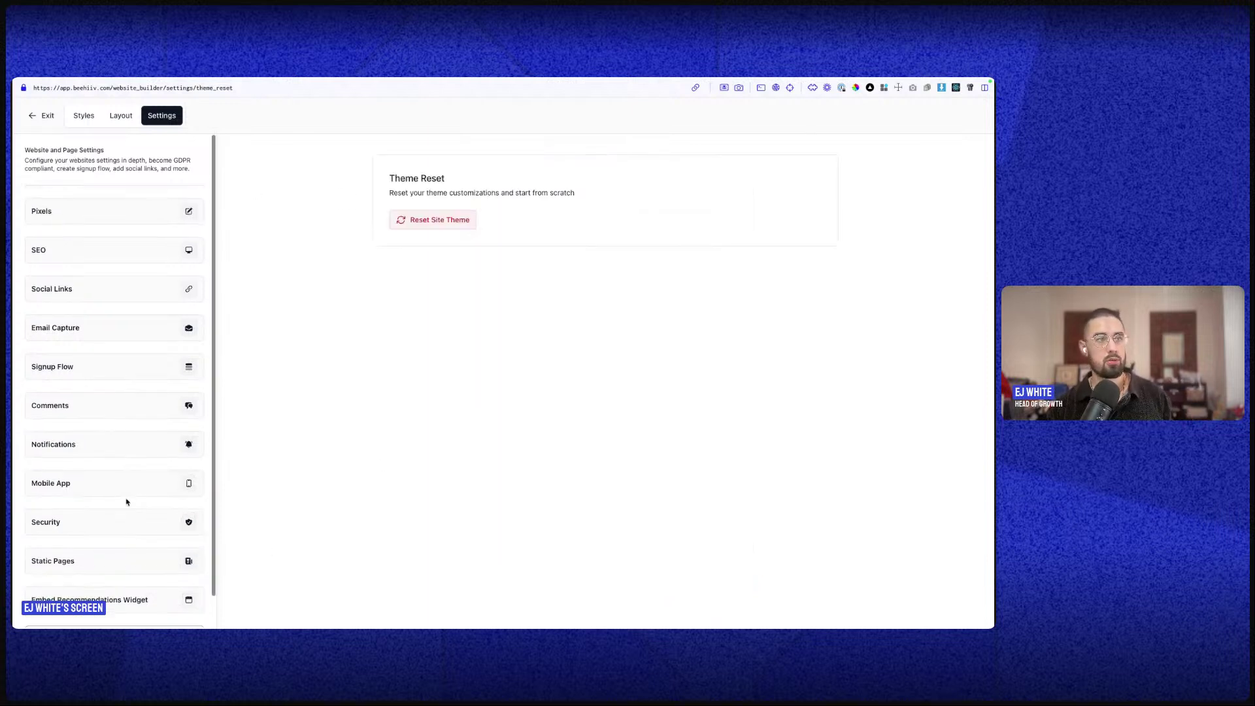
{"action": "left_click", "coordinate": [49, 113]}
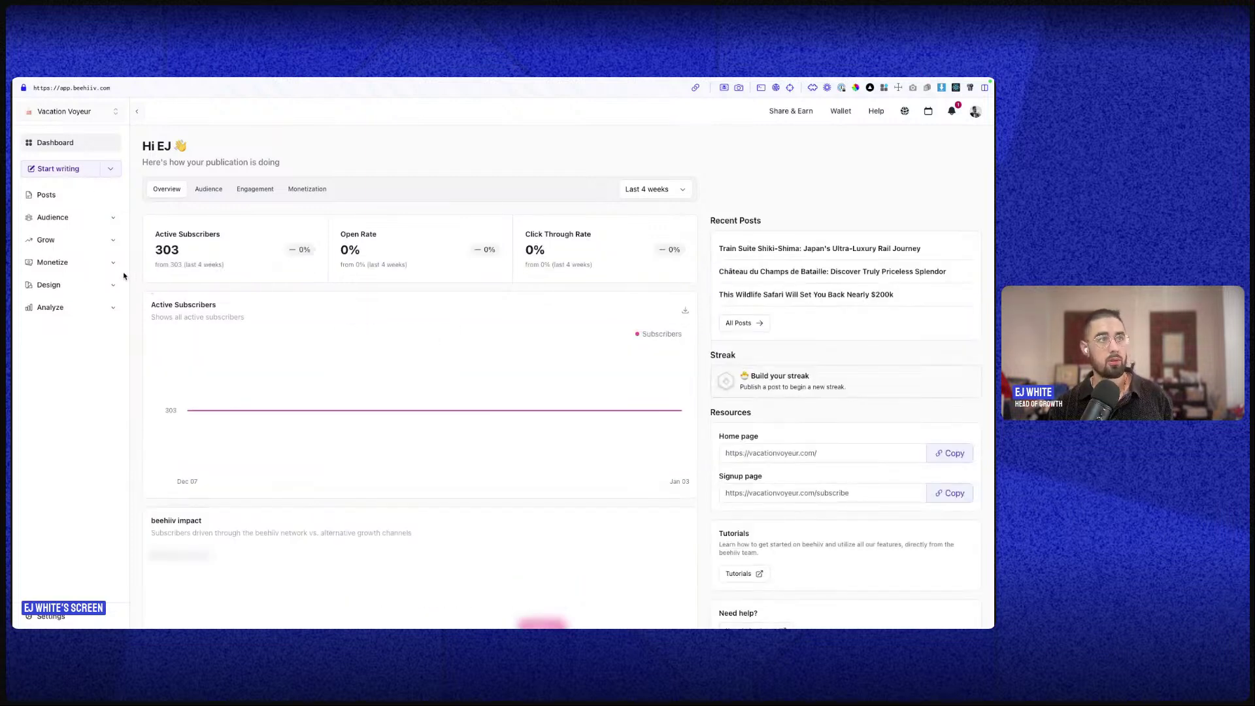
- Open the Grow with Boosts overview
{"action": "left_click", "coordinate": [104, 262]}
{"action": "left_click", "coordinate": [105, 241]}
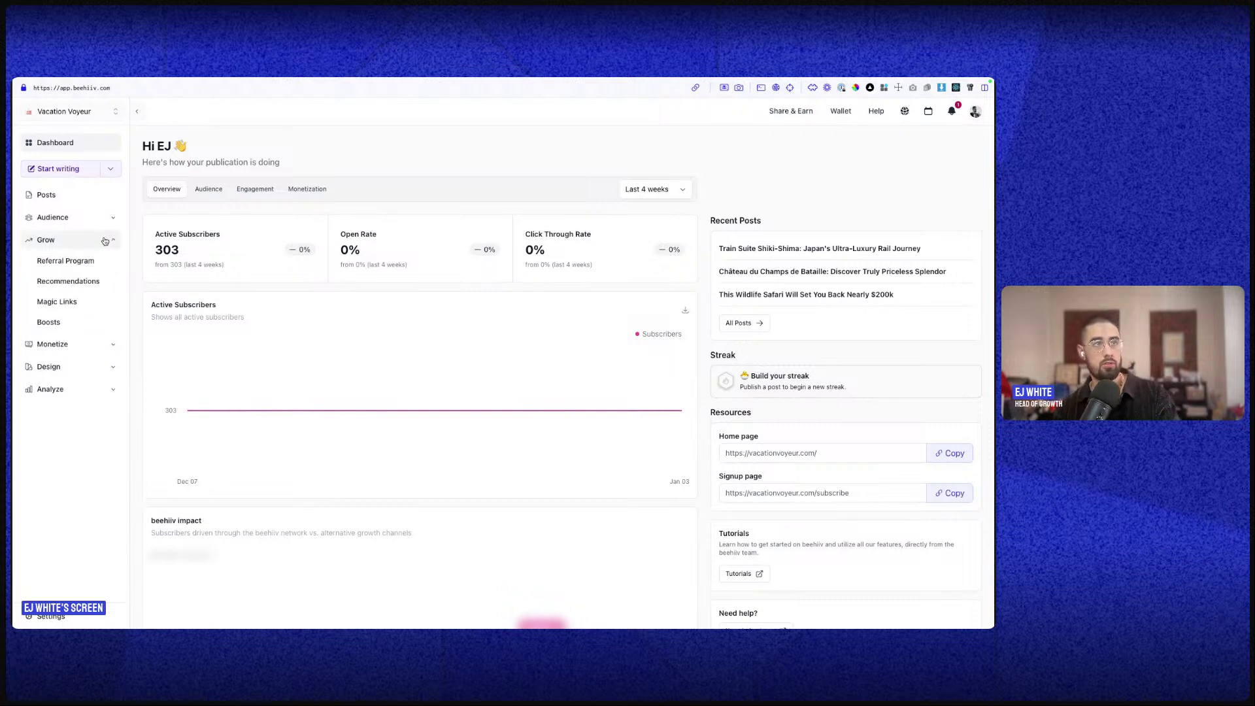
{"action": "left_click", "coordinate": [70, 321]}
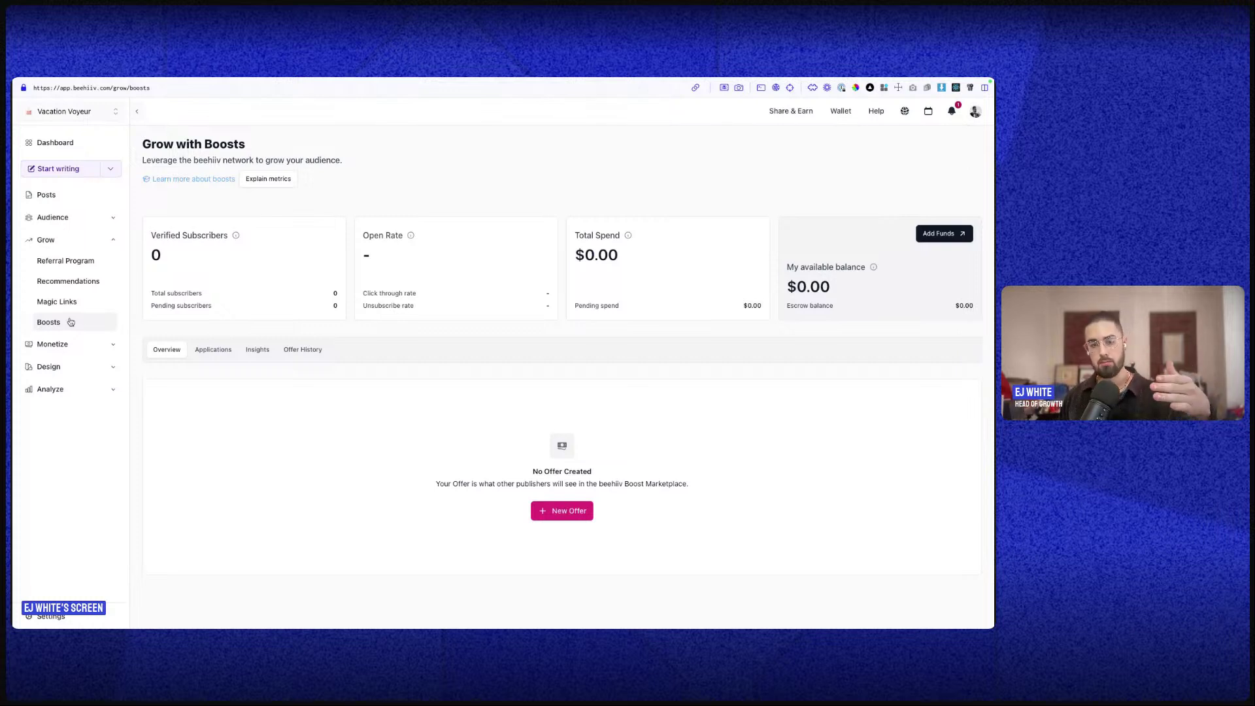
{"action": "mouse_move", "coordinate": [16, 278]}
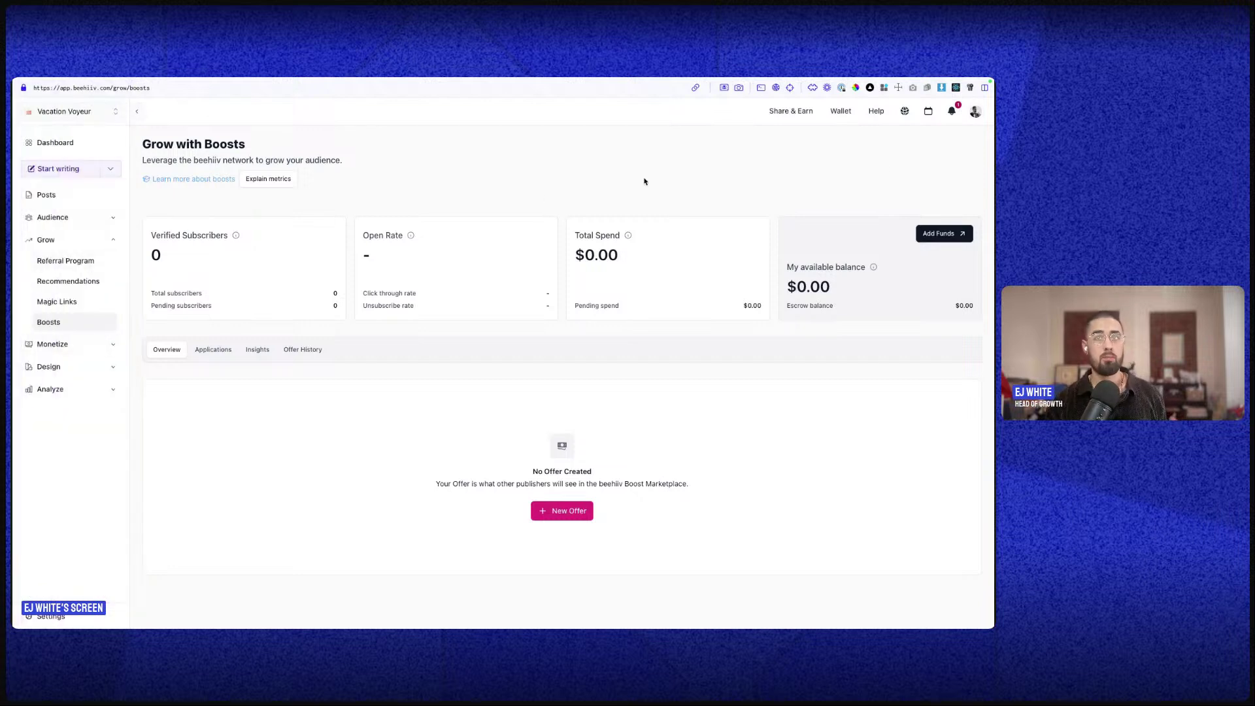
{"action": "scroll", "coordinate": [437, 294], "scroll_direction": "up", "scroll_amount": 1}
{"action": "scroll", "coordinate": [703, 358], "scroll_direction": "down", "scroll_amount": 1}
- Start a new Boost offer, then go to the Monetize with Boosts page
{"action": "left_click", "coordinate": [580, 513]}
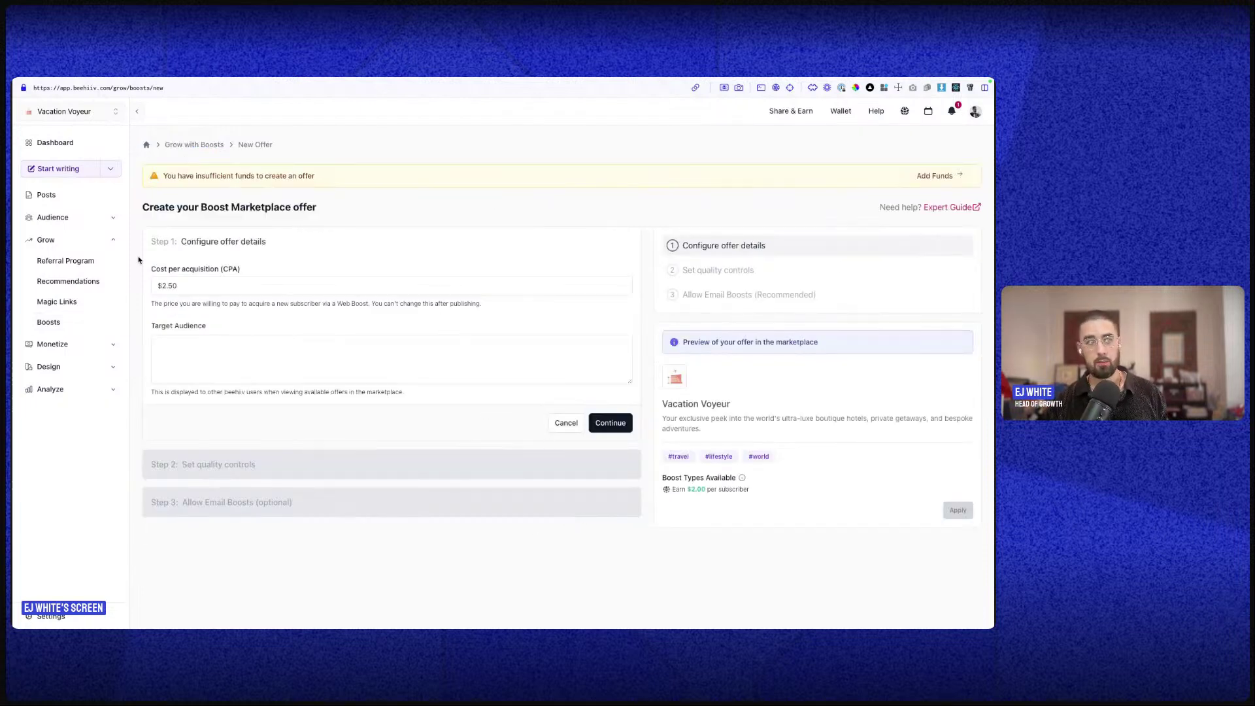
{"action": "left_click", "coordinate": [85, 346]}
{"action": "left_click", "coordinate": [68, 305]}
- Open the Boosts Marketplace and filter its offers to the Climate Change category
{"action": "left_click", "coordinate": [918, 150]}
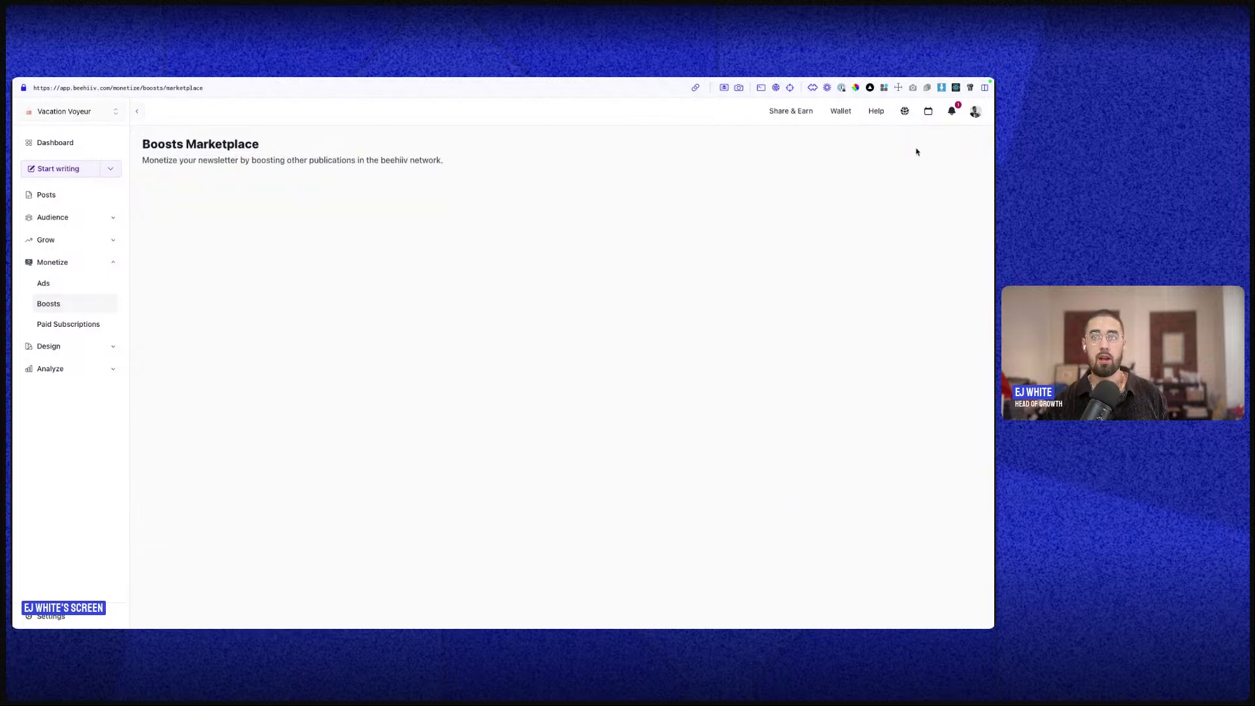
{"action": "scroll", "coordinate": [568, 516], "scroll_direction": "down", "scroll_amount": 5}
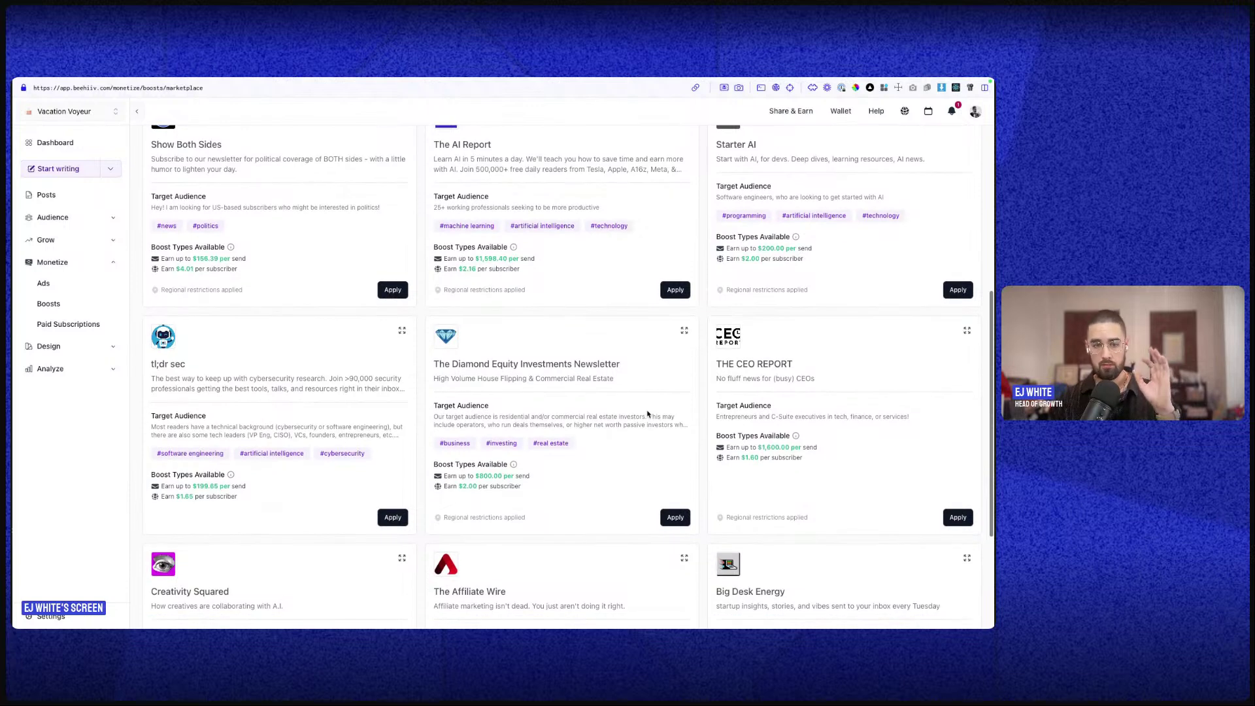
{"action": "scroll", "coordinate": [621, 405], "scroll_direction": "down", "scroll_amount": 3}
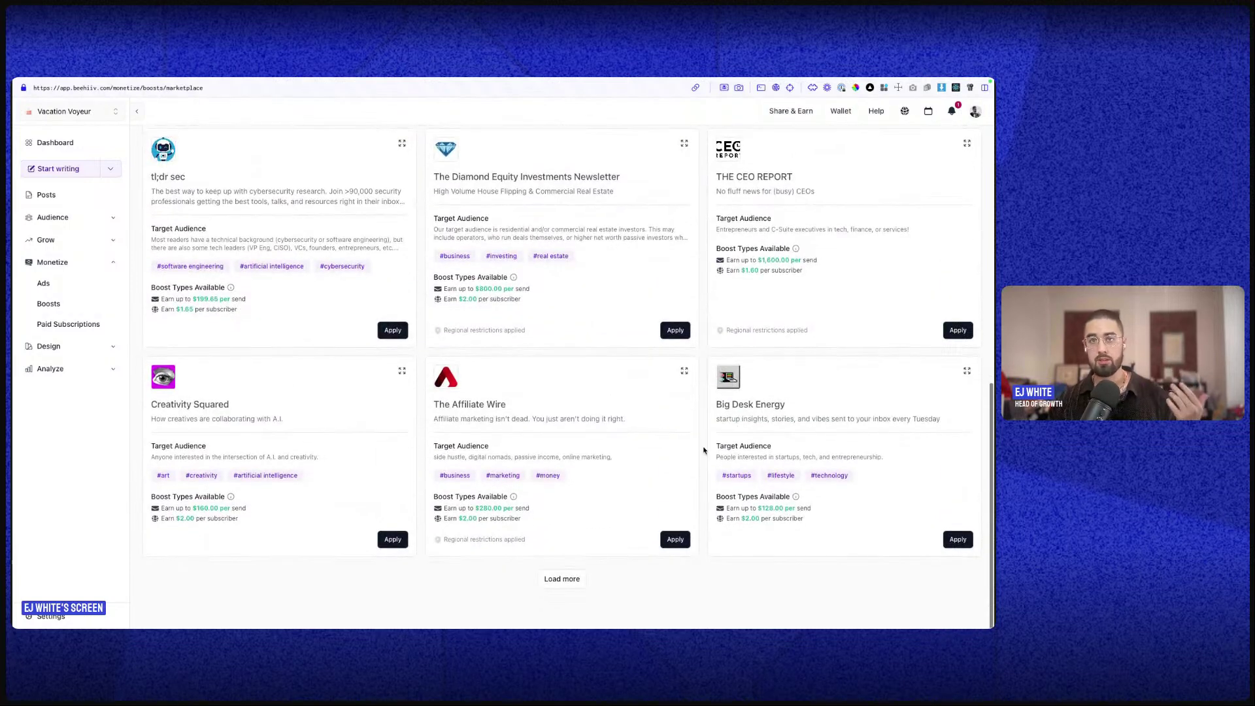
{"action": "scroll", "coordinate": [637, 311], "scroll_direction": "up", "scroll_amount": 5}
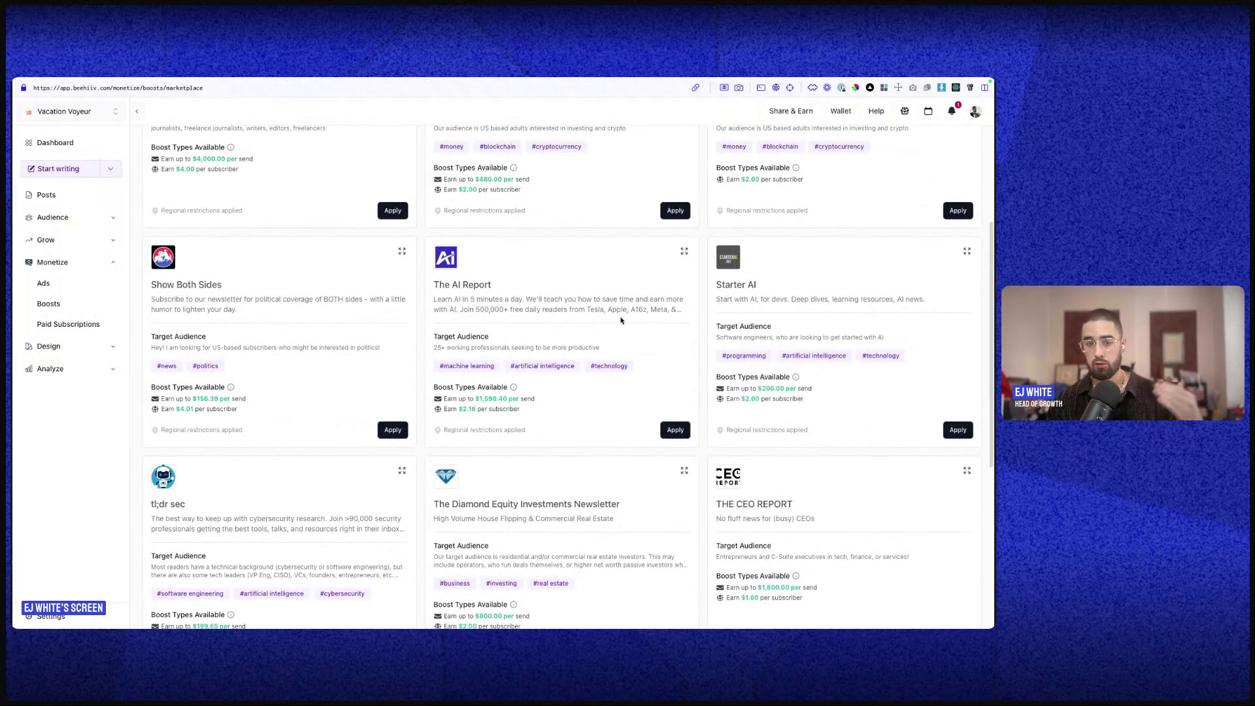
{"action": "scroll", "coordinate": [625, 312], "scroll_direction": "up", "scroll_amount": 3}
{"action": "left_click", "coordinate": [340, 190]}
{"action": "scroll", "coordinate": [312, 269], "scroll_direction": "down", "scroll_amount": 3}
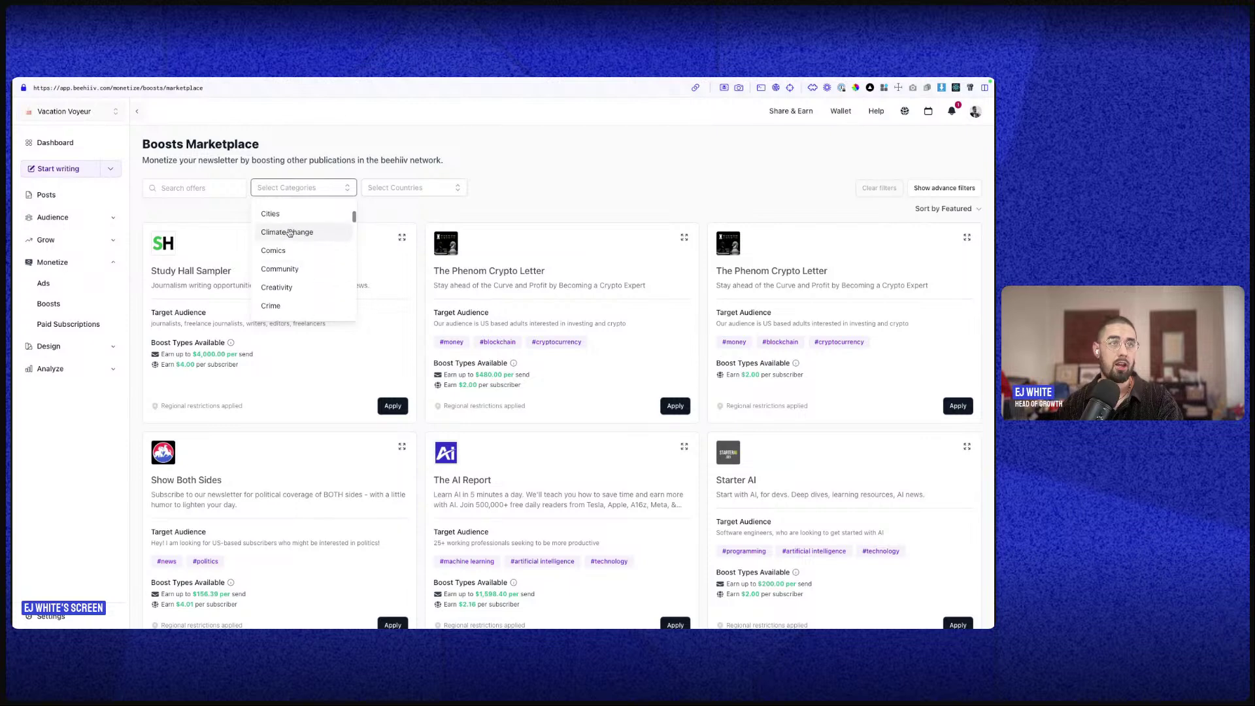
{"action": "left_click", "coordinate": [300, 234]}
{"action": "left_click", "coordinate": [432, 211]}
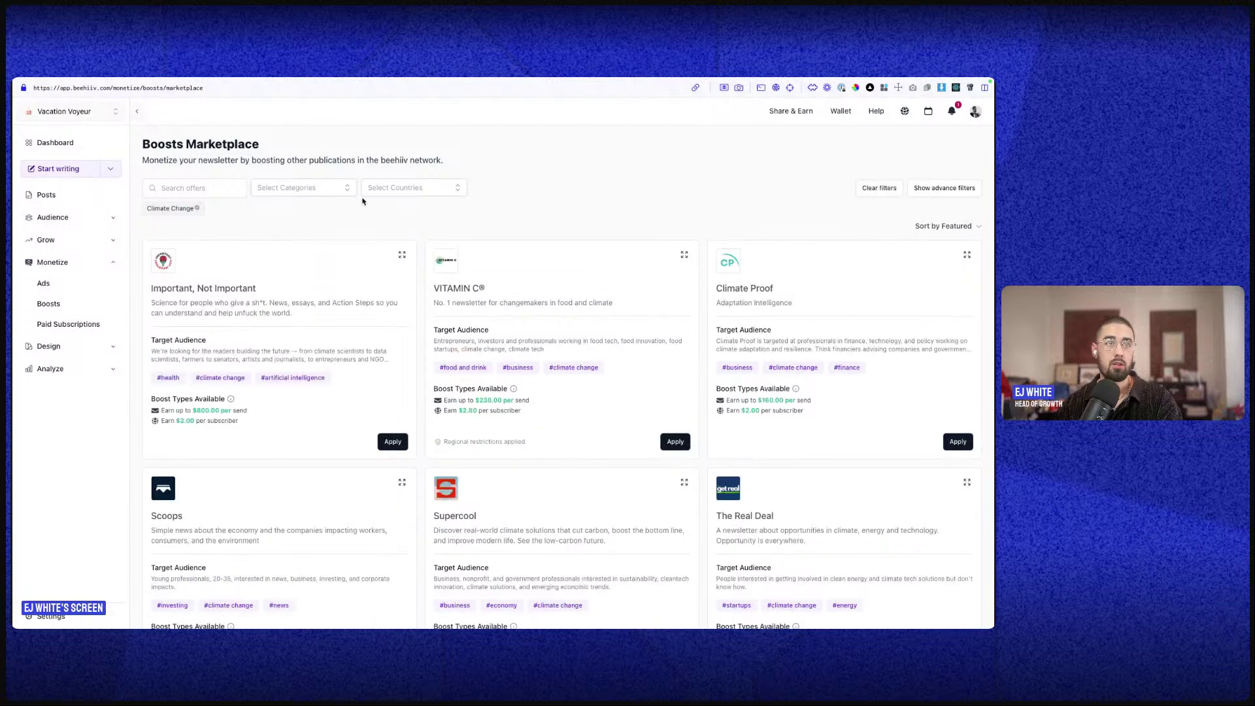
- Restrict the country filter to United States of America
{"action": "left_click", "coordinate": [400, 188]}
{"action": "type", "text": "United"}
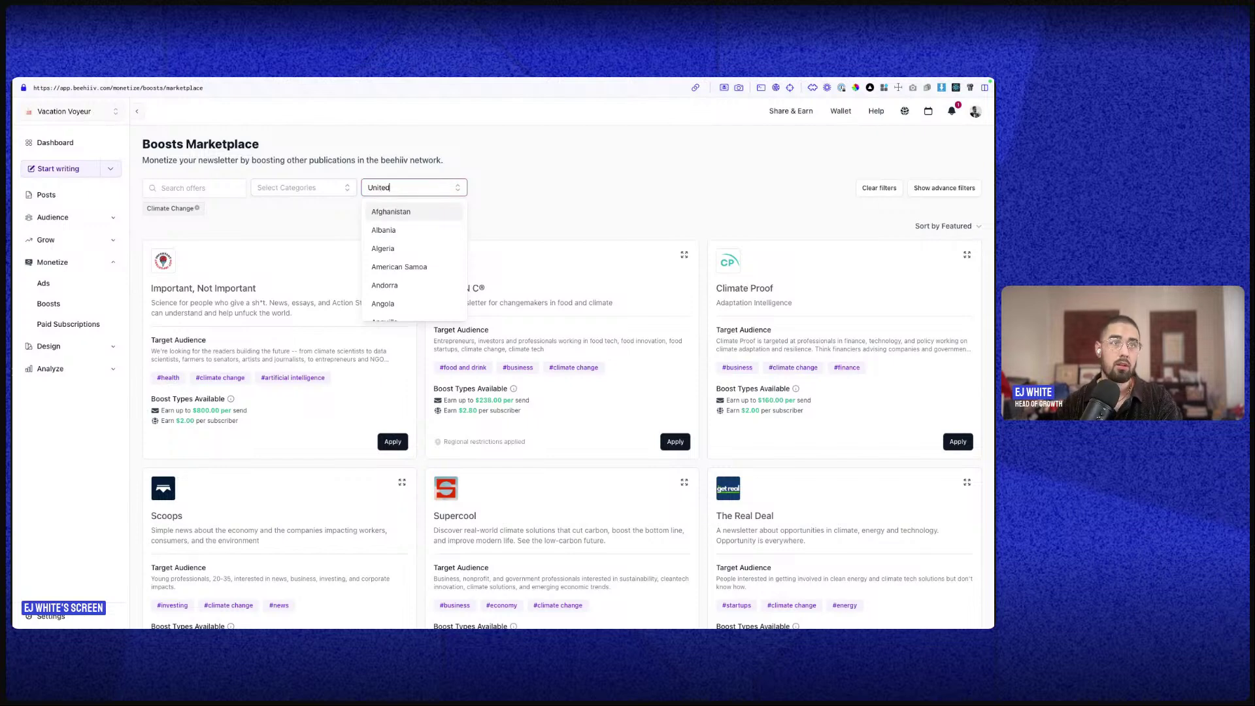
{"action": "left_click", "coordinate": [425, 267]}
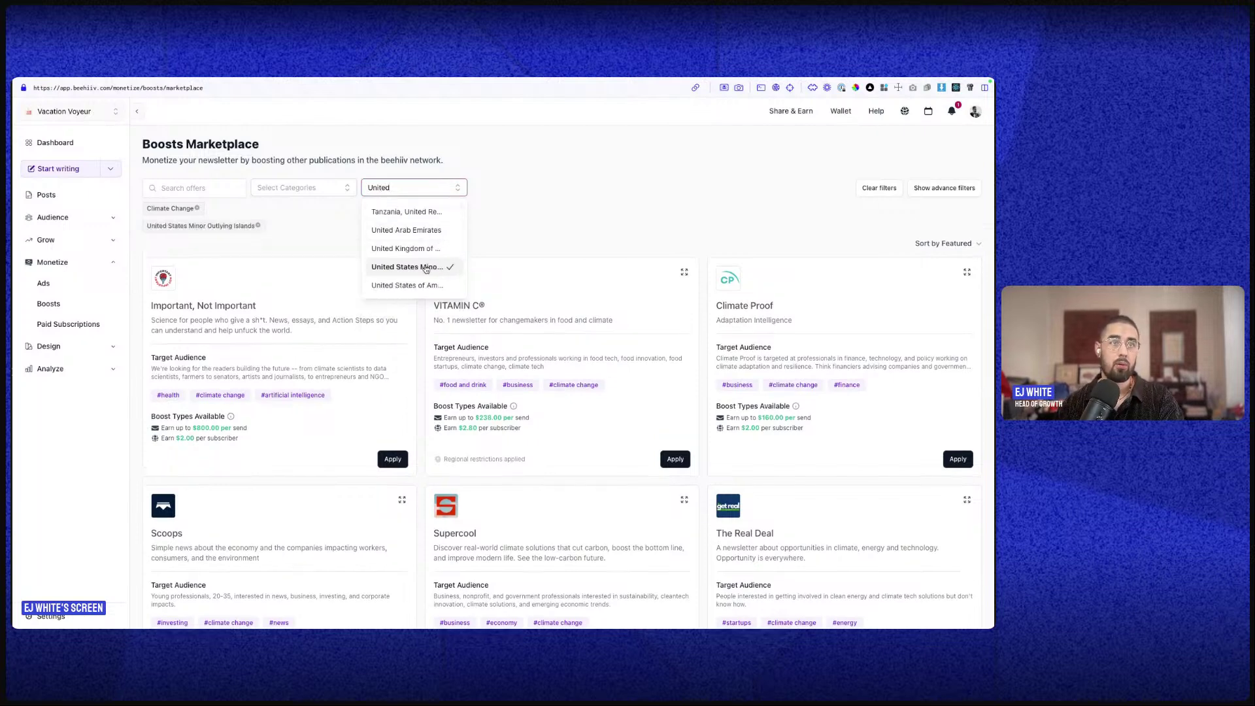
{"action": "left_click", "coordinate": [406, 267]}
{"action": "left_click", "coordinate": [407, 285]}
{"action": "left_click", "coordinate": [518, 222]}
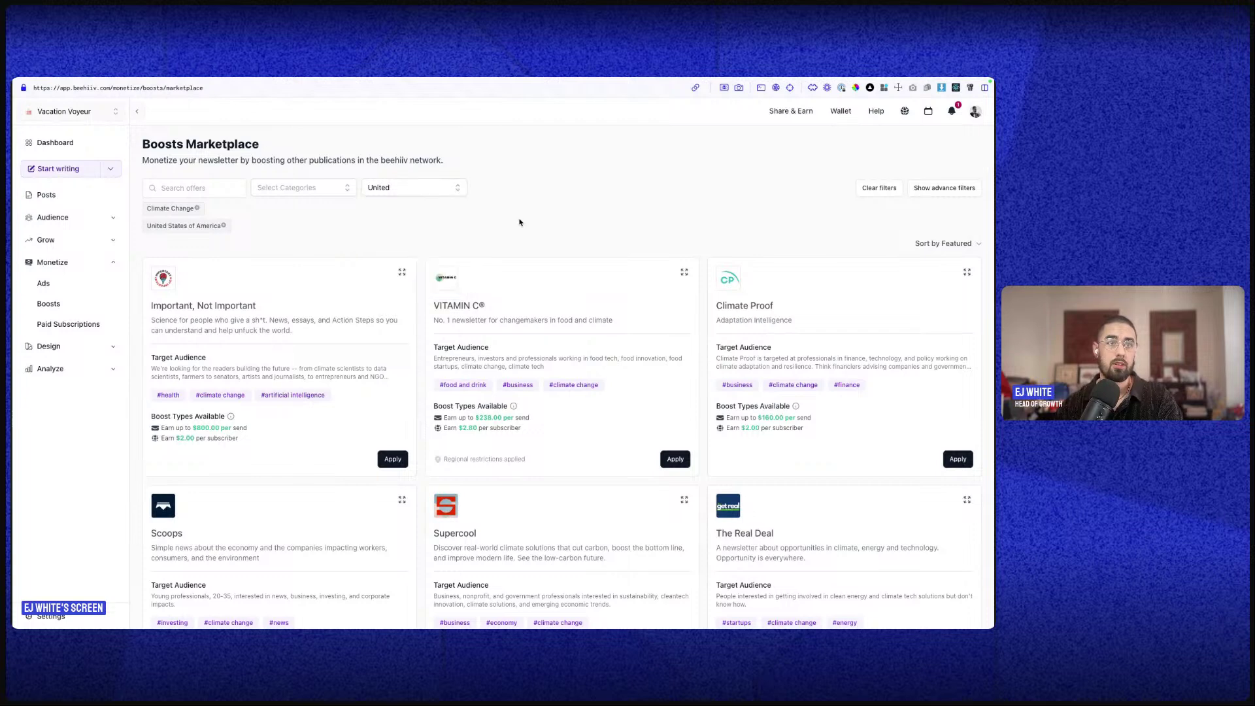
{"action": "scroll", "coordinate": [544, 206], "scroll_direction": "down", "scroll_amount": 2}
{"action": "scroll", "coordinate": [553, 293], "scroll_direction": "up", "scroll_amount": 2}
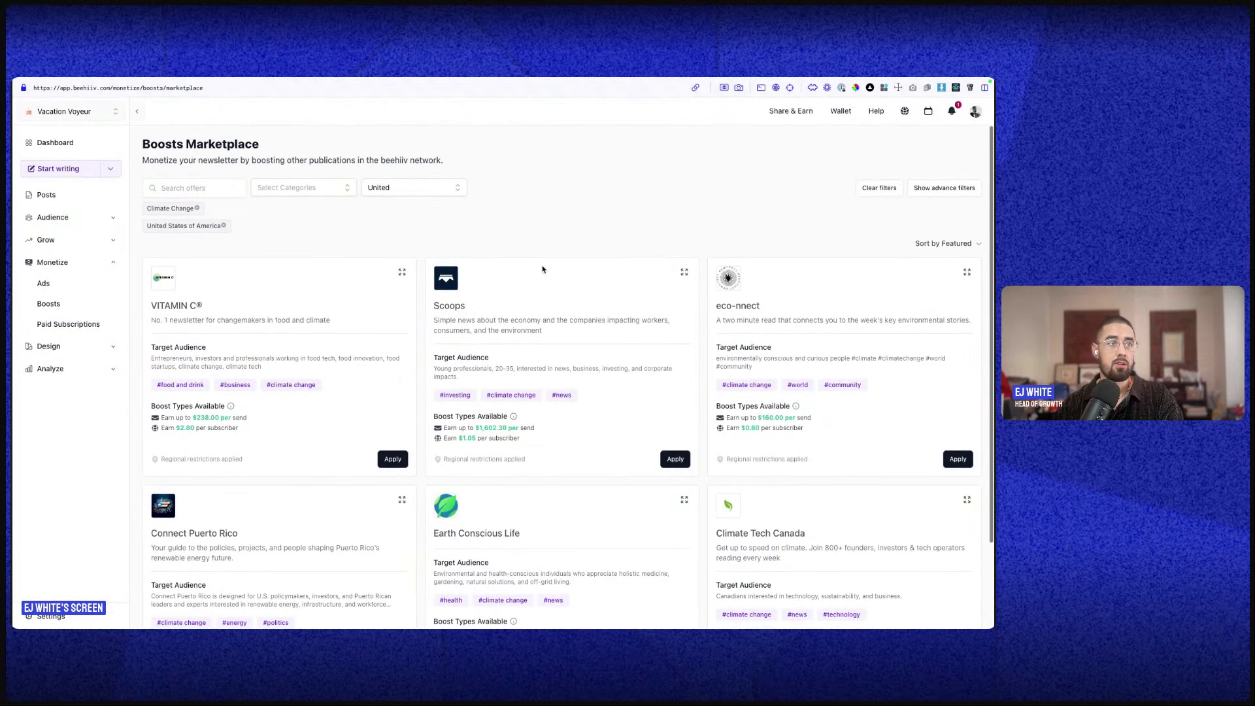
{"action": "scroll", "coordinate": [520, 412], "scroll_direction": "down", "scroll_amount": 2}
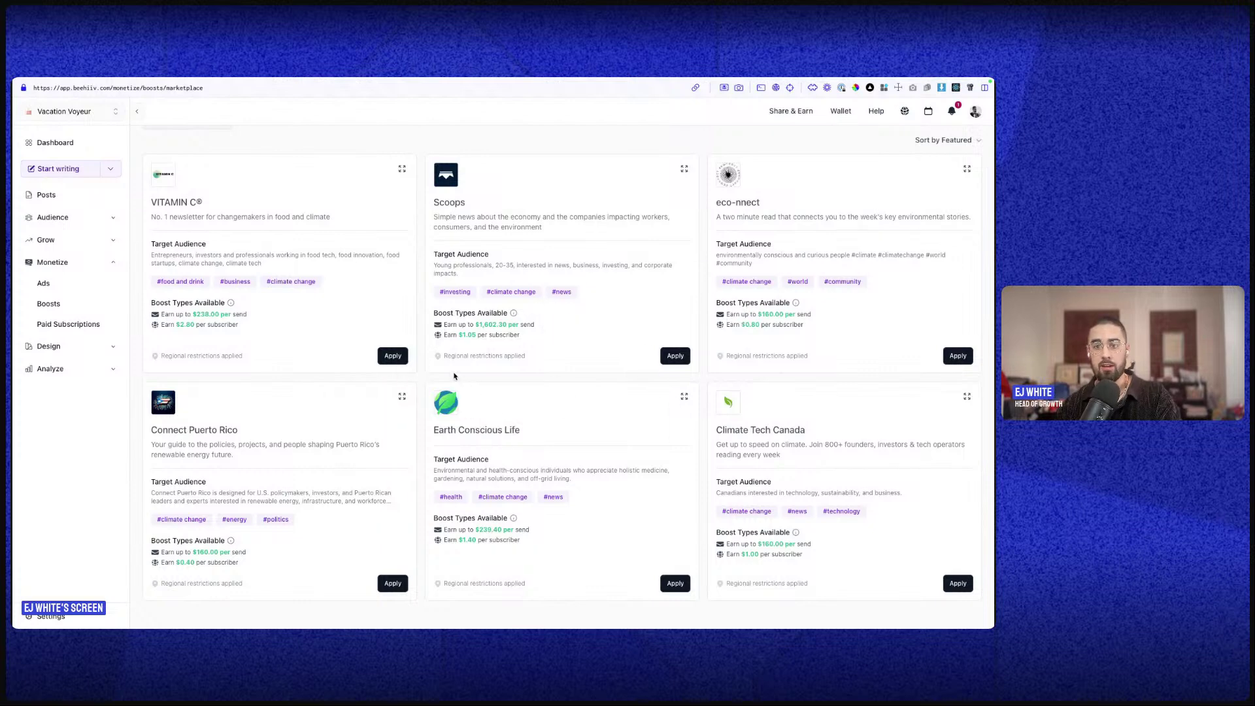
{"action": "scroll", "coordinate": [555, 416], "scroll_direction": "up", "scroll_amount": 2}
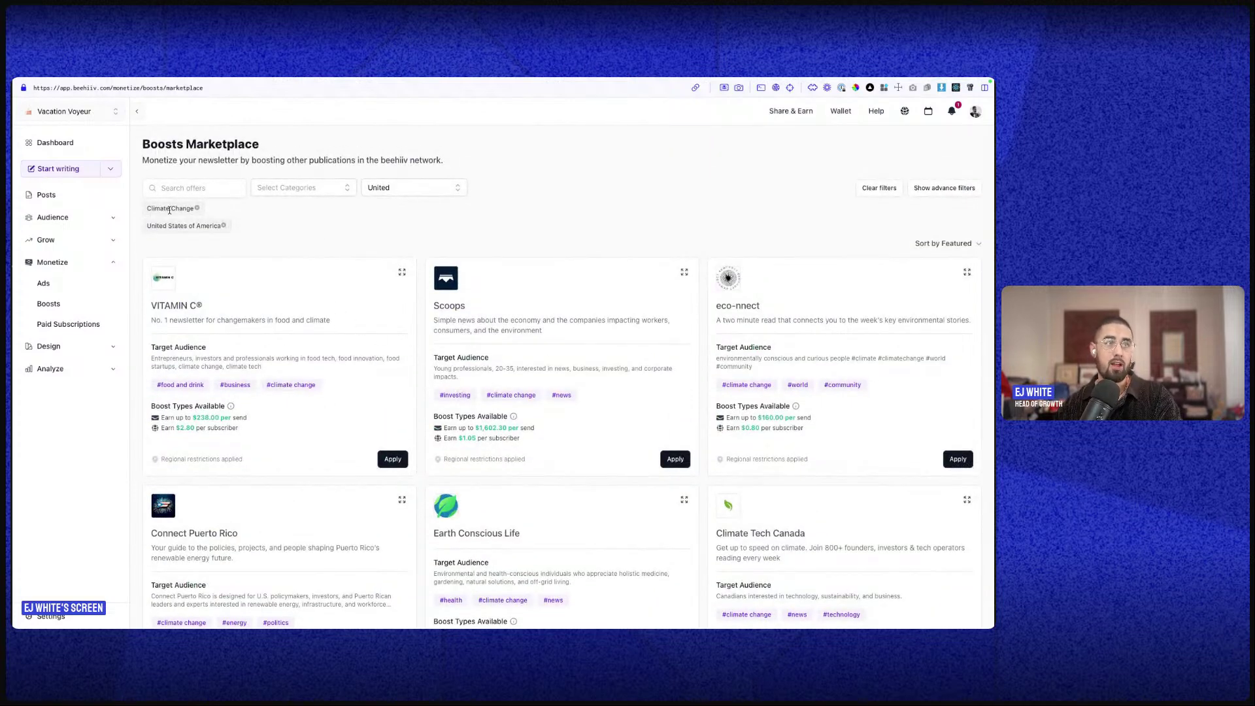
{"action": "scroll", "coordinate": [639, 443], "scroll_direction": "down", "scroll_amount": 2}
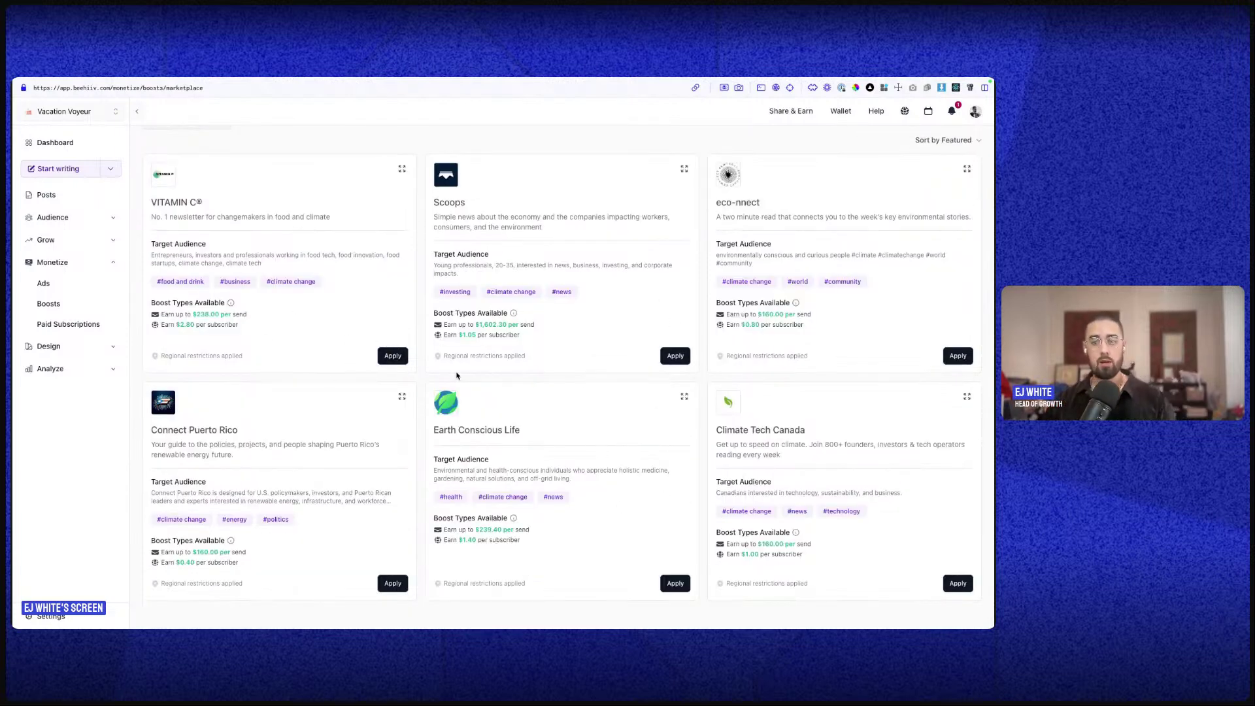
- Start and cancel an application to Scoops, highlighting its per-subscriber earnings
{"action": "left_click", "coordinate": [673, 356]}
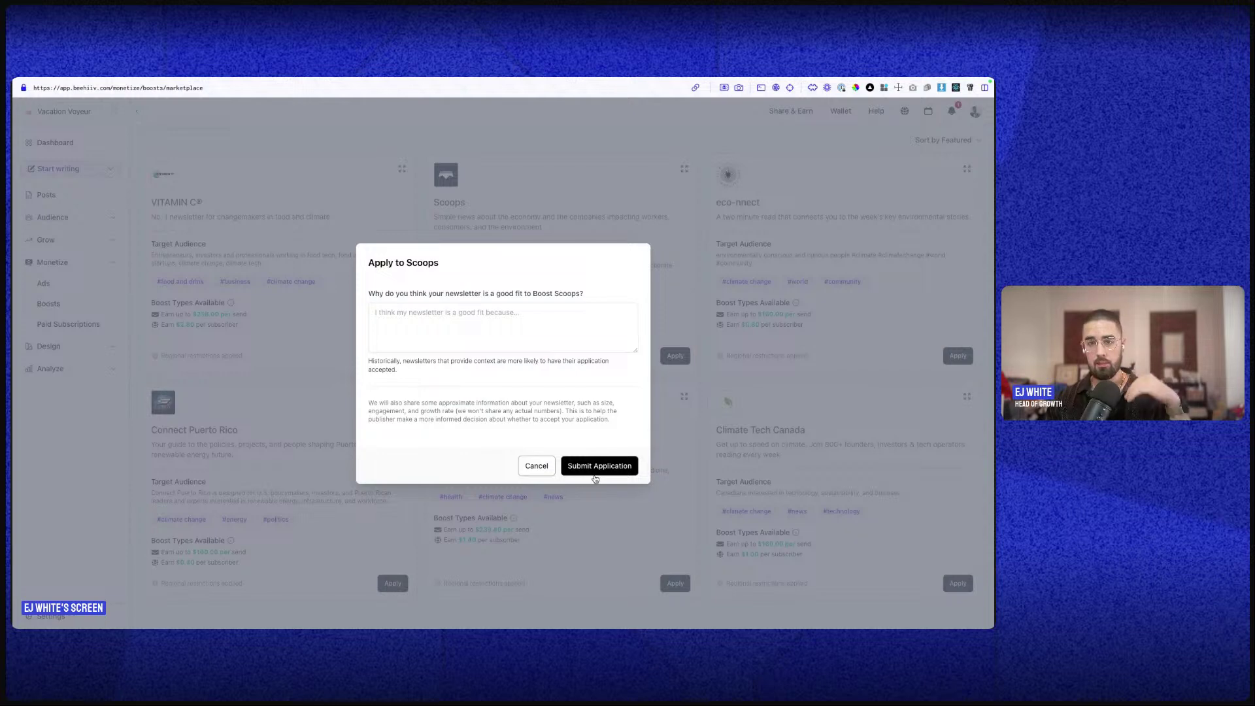
{"action": "left_click", "coordinate": [533, 467]}
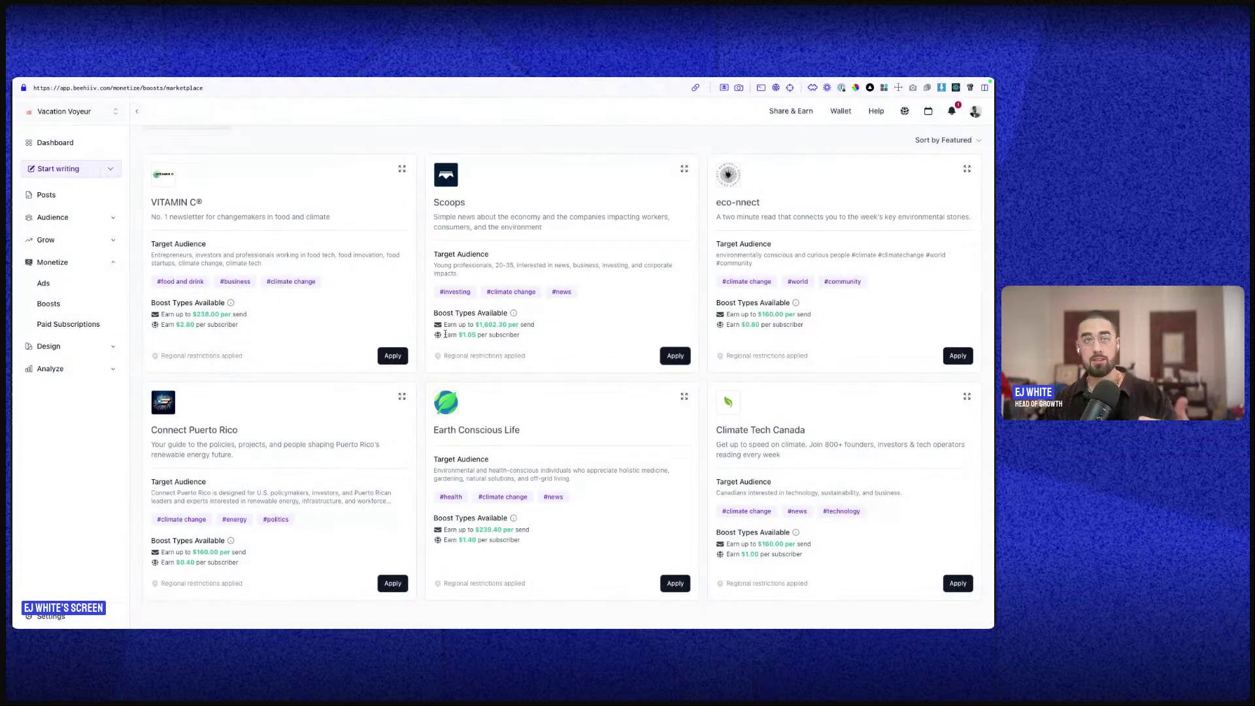
{"action": "left_click_drag", "start_coordinate": [459, 335], "coordinate": [500, 323]}
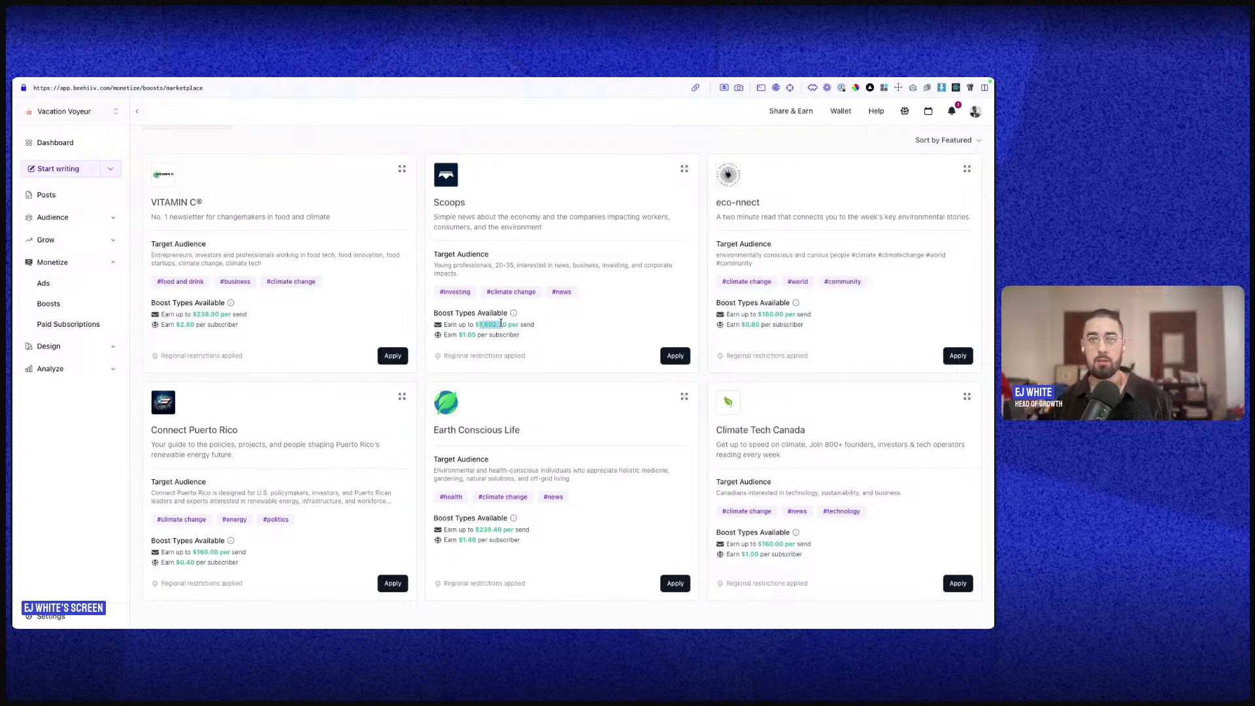
{"action": "left_click_drag", "start_coordinate": [424, 164], "coordinate": [483, 185]}
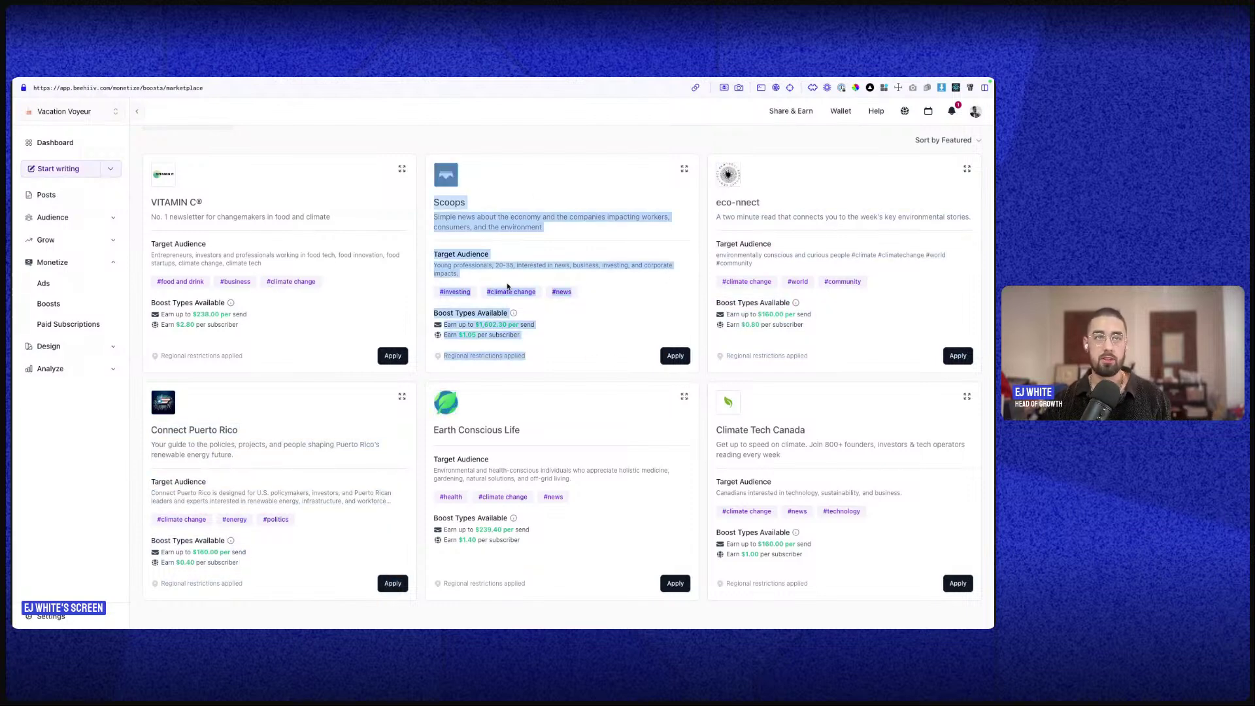
{"action": "left_click", "coordinate": [562, 324]}
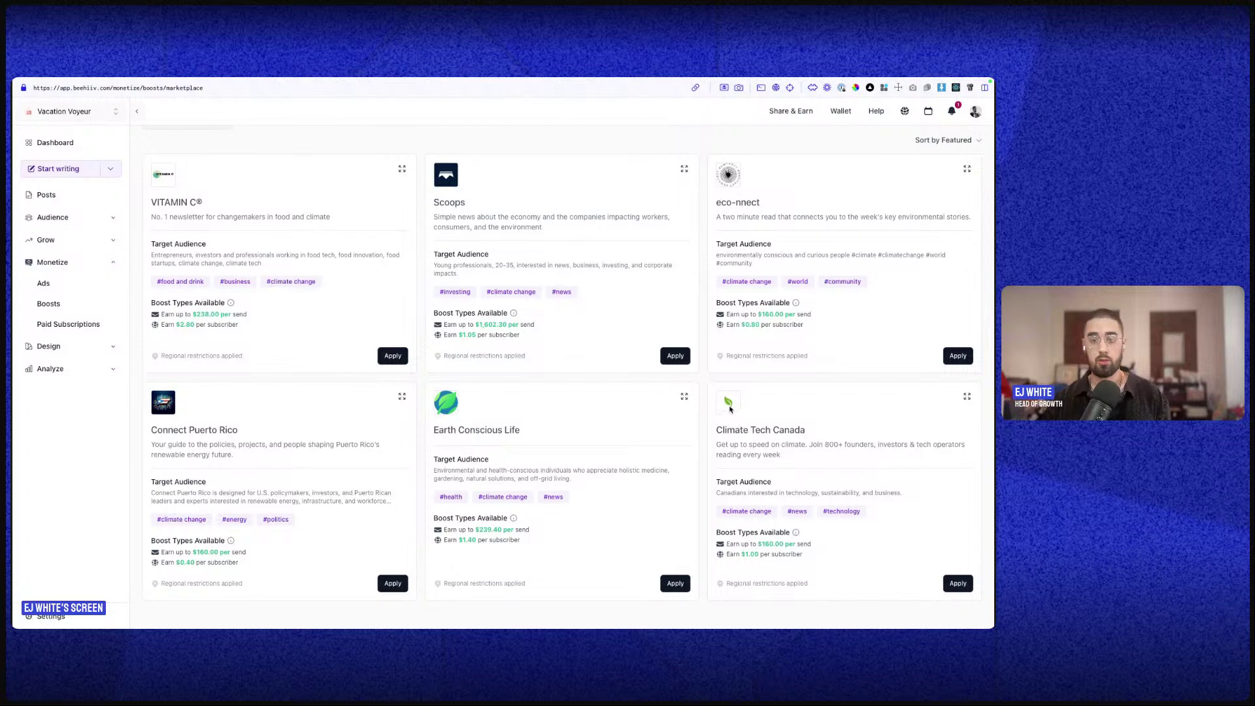
- Return to the Grow with Boosts overview
{"action": "left_click", "coordinate": [71, 262]}
{"action": "left_click", "coordinate": [62, 239]}
{"action": "left_click", "coordinate": [53, 319]}
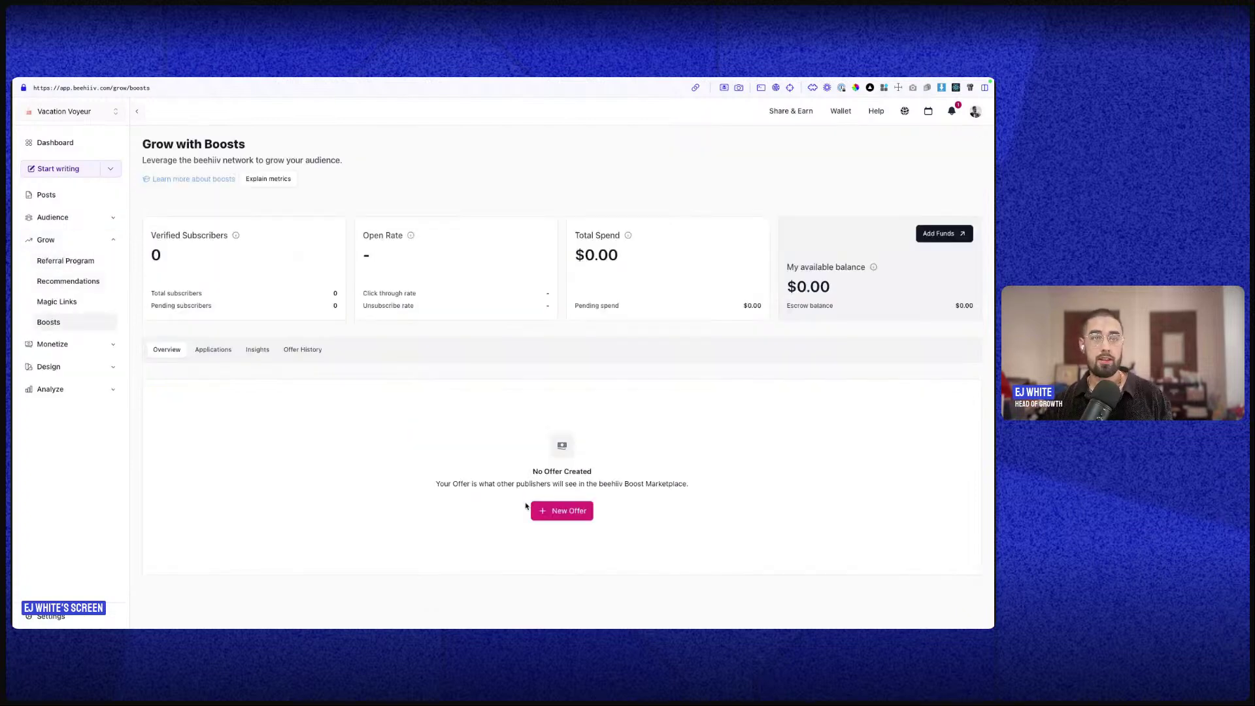
{"action": "left_click", "coordinate": [541, 510]}
{"action": "left_click", "coordinate": [179, 353]}
{"action": "left_click", "coordinate": [610, 422]}
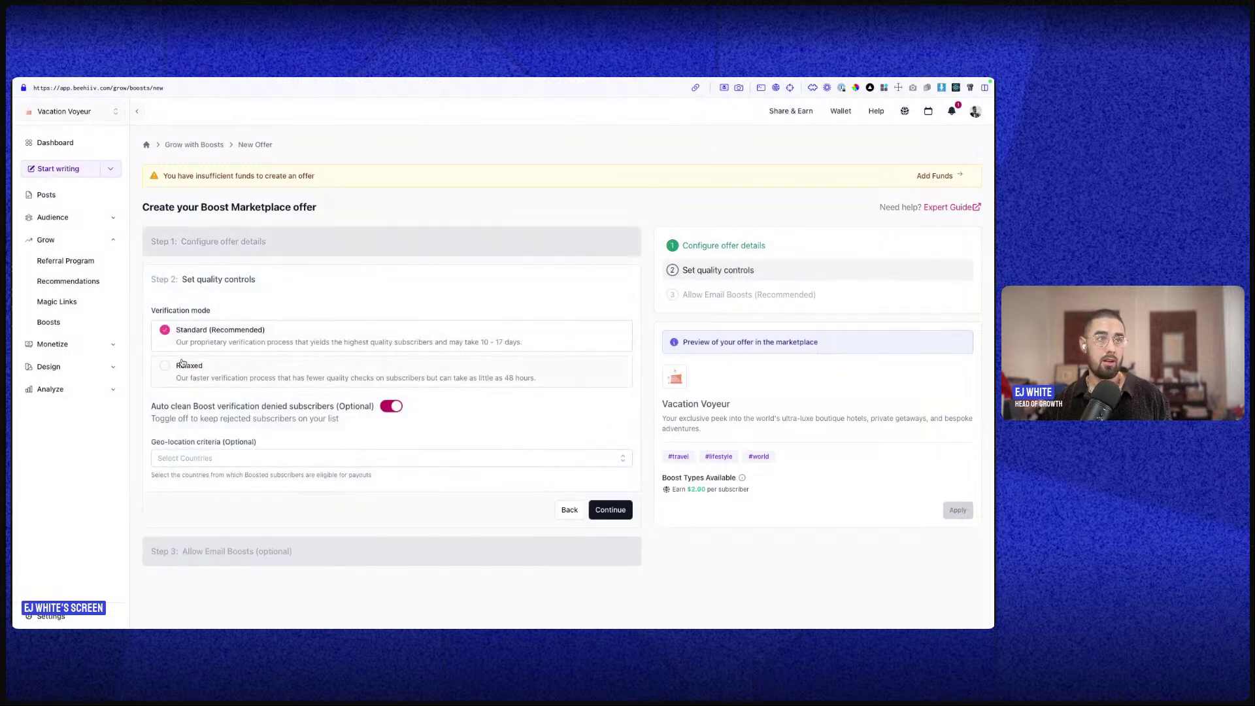
{"action": "double_click", "coordinate": [201, 311]}
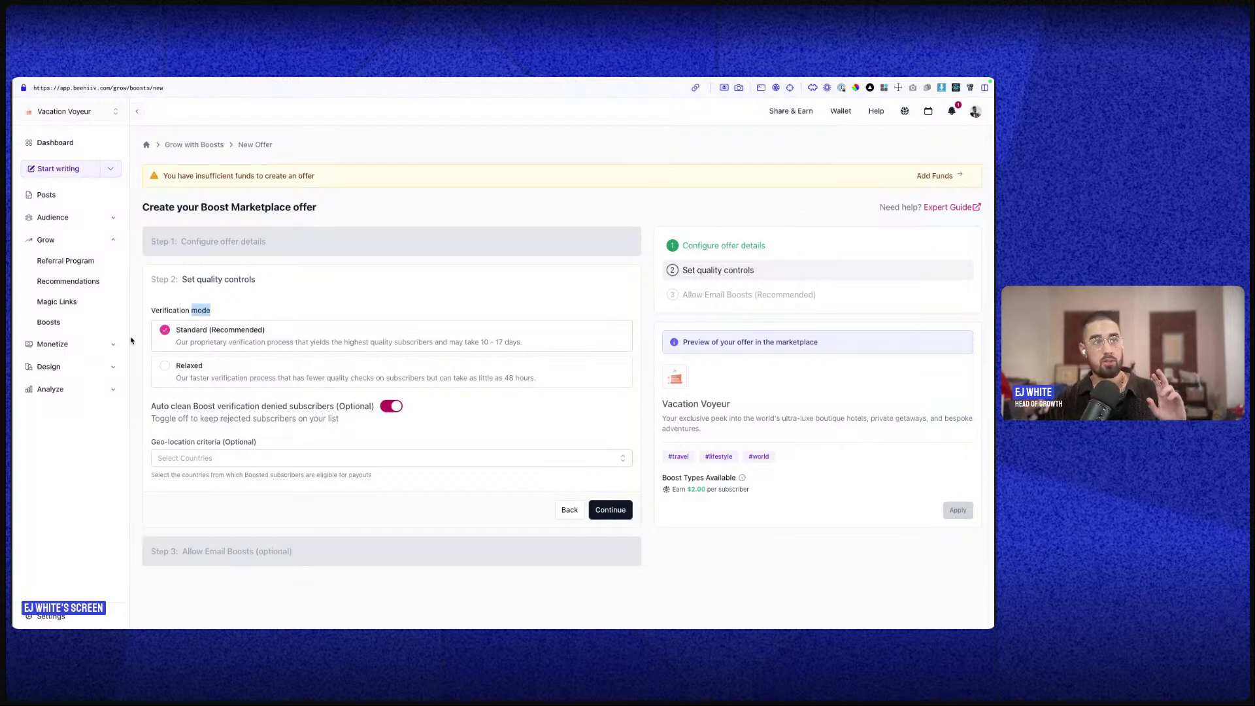
{"action": "left_click", "coordinate": [105, 329]}
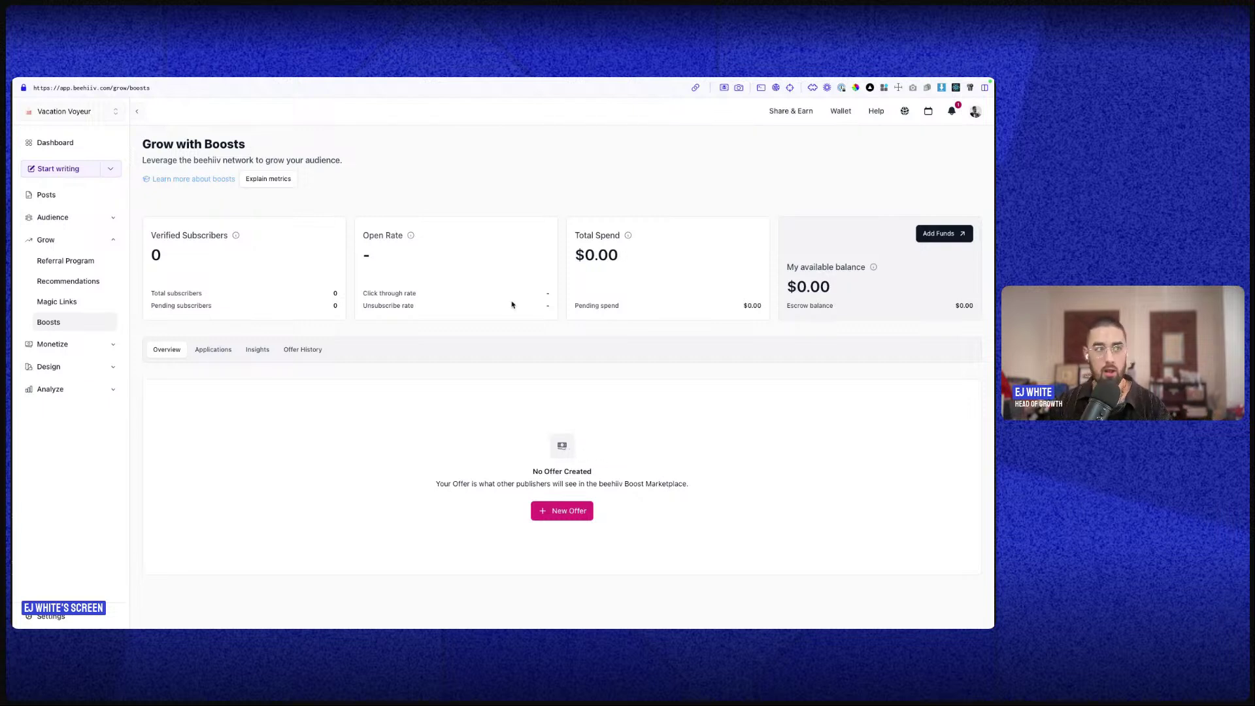
- Check the Ads report of past placements under Monetize, then go back to the dashboard
{"action": "left_click", "coordinate": [89, 345]}
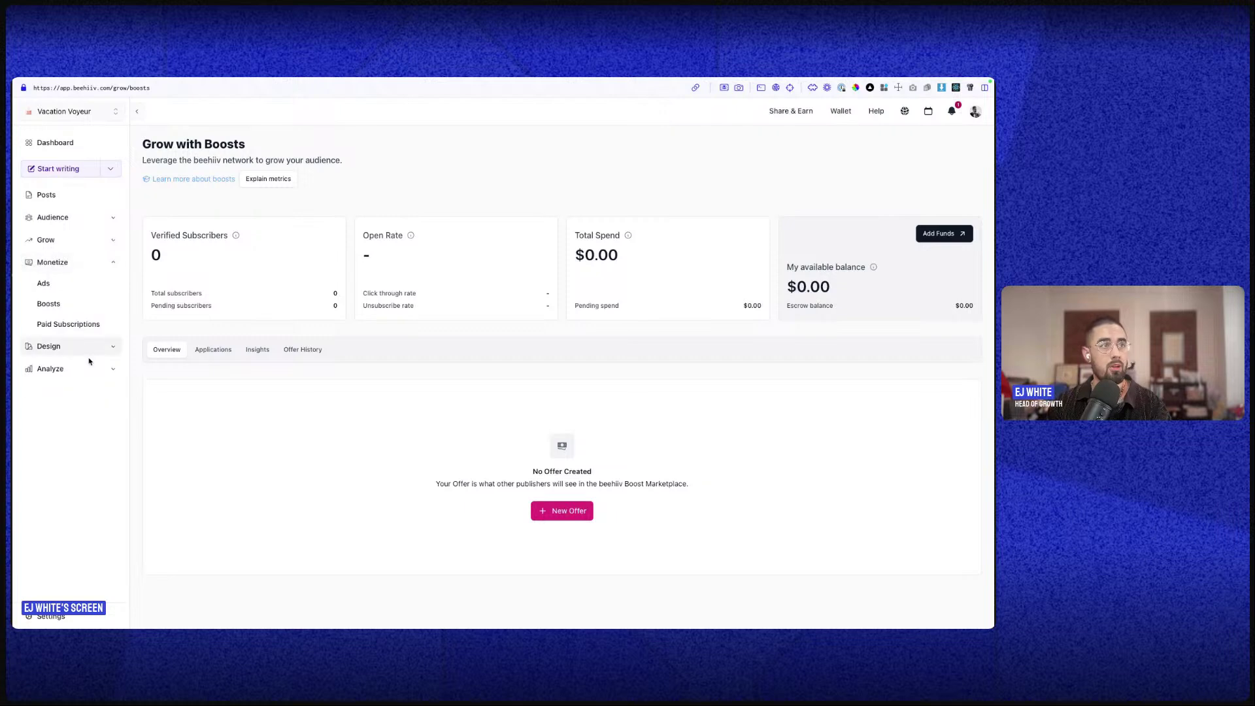
{"action": "left_click", "coordinate": [88, 283]}
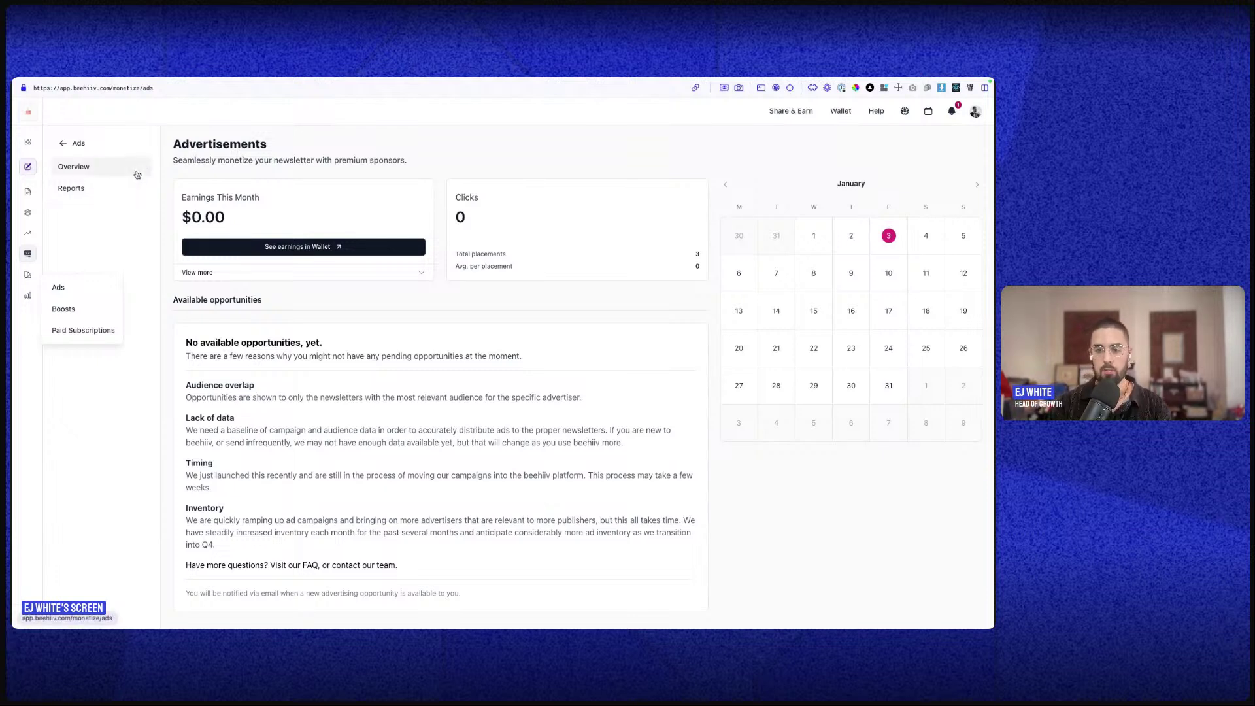
{"action": "left_click", "coordinate": [118, 188]}
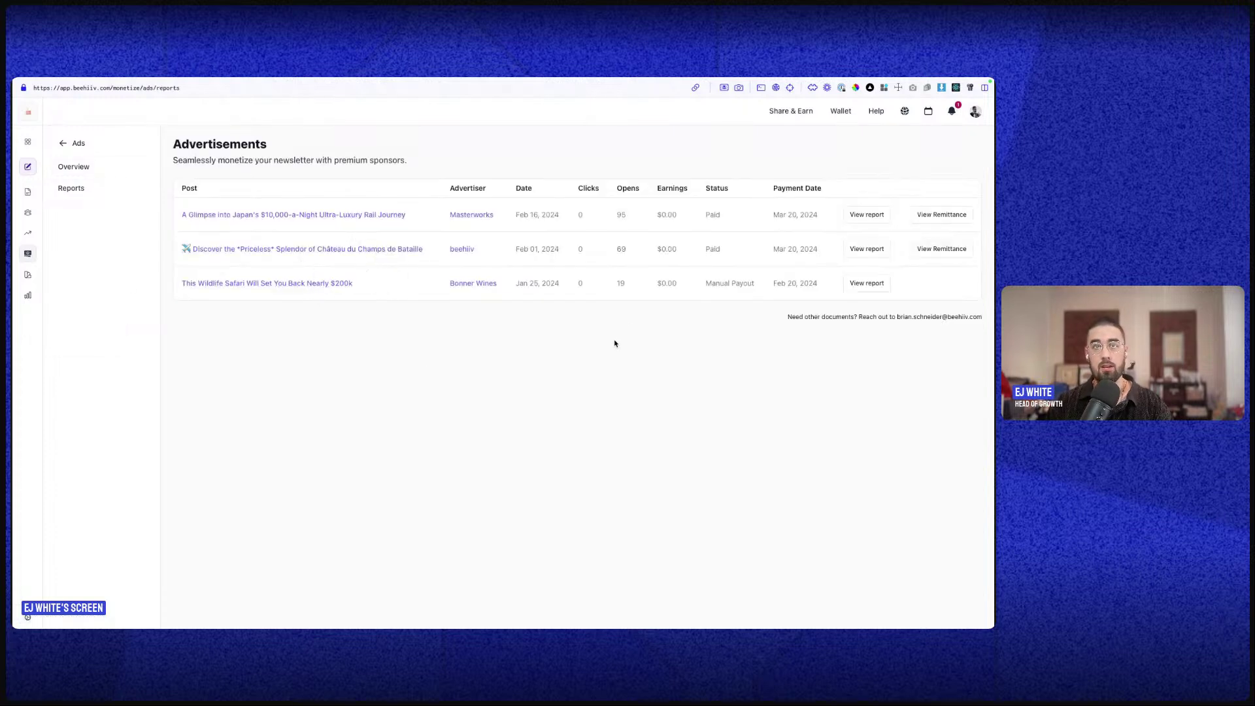
{"action": "left_click_drag", "start_coordinate": [472, 270], "coordinate": [468, 237]}
{"action": "left_click", "coordinate": [497, 291]}
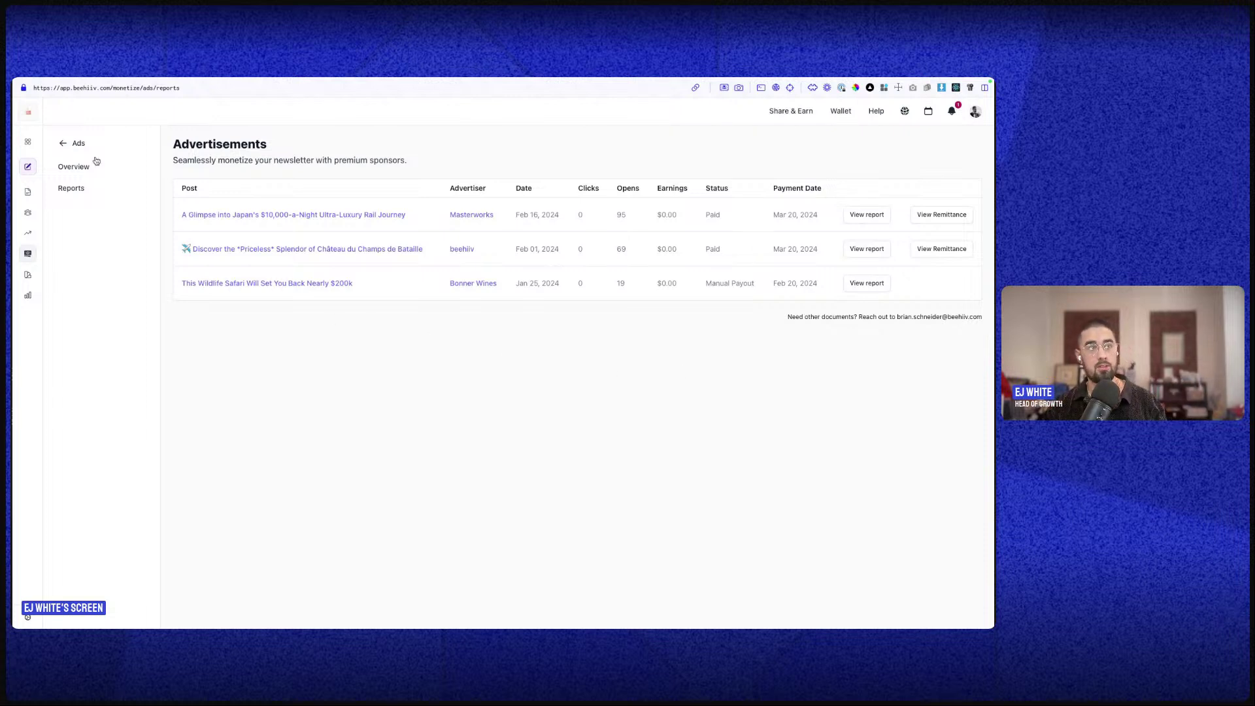
{"action": "left_click", "coordinate": [68, 145]}
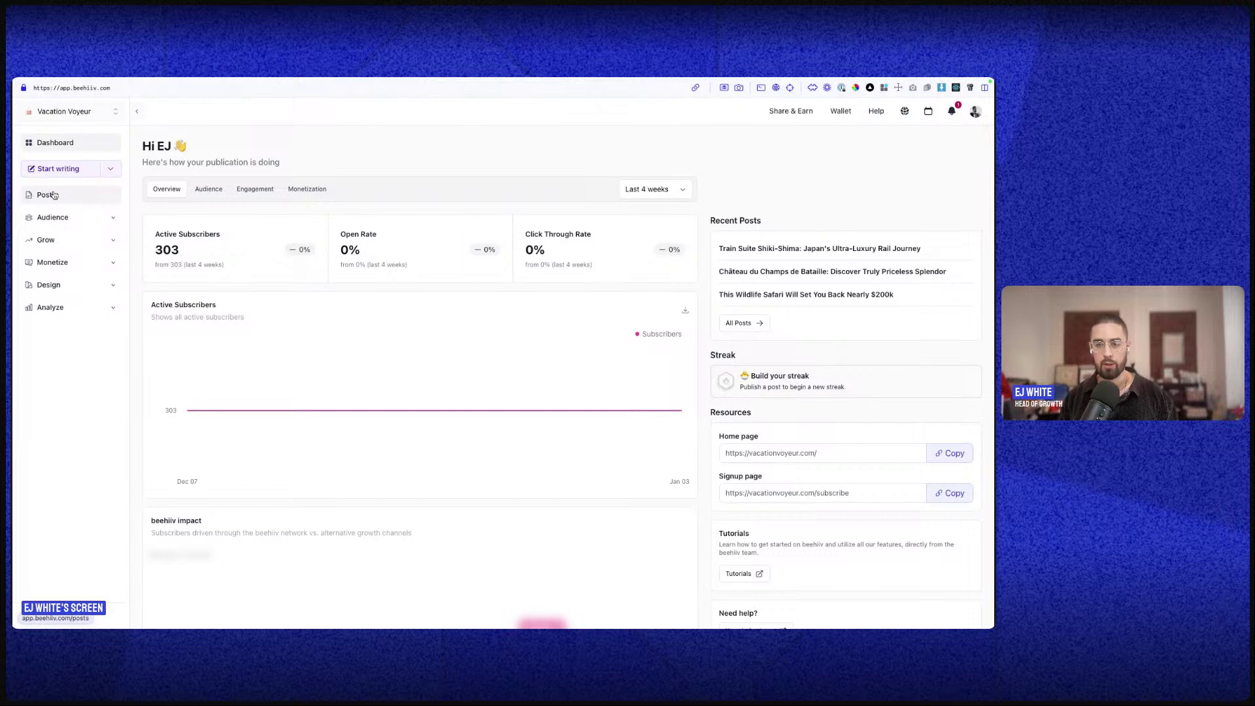
- Open Monetize > Paid Subscriptions and view its Attribution tab
{"action": "left_click", "coordinate": [76, 260]}
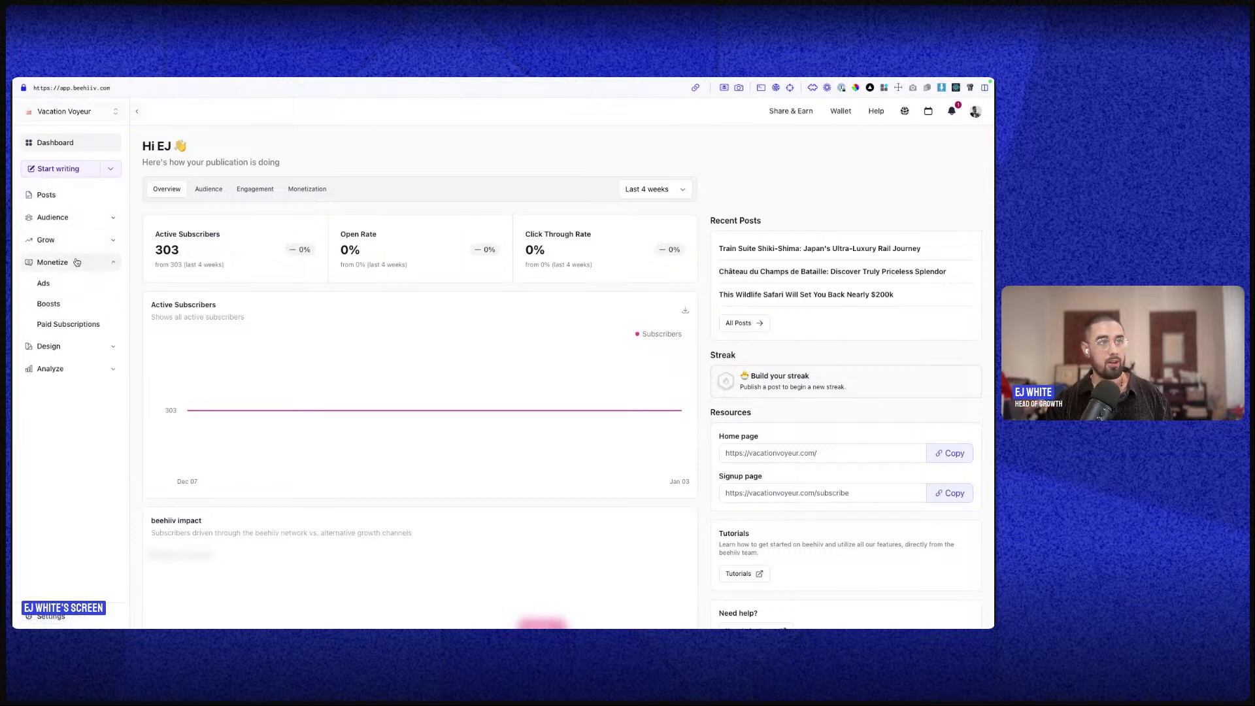
{"action": "left_click", "coordinate": [77, 323]}
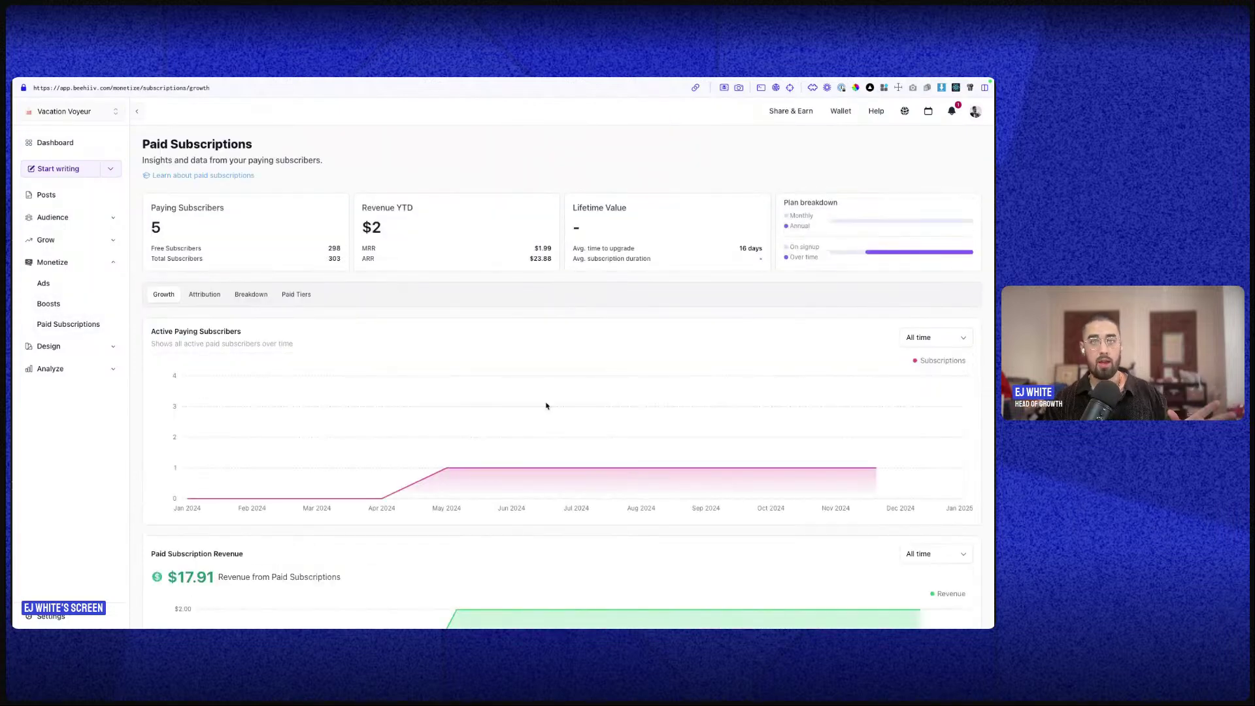
{"action": "scroll", "coordinate": [522, 366], "scroll_direction": "down", "scroll_amount": 3}
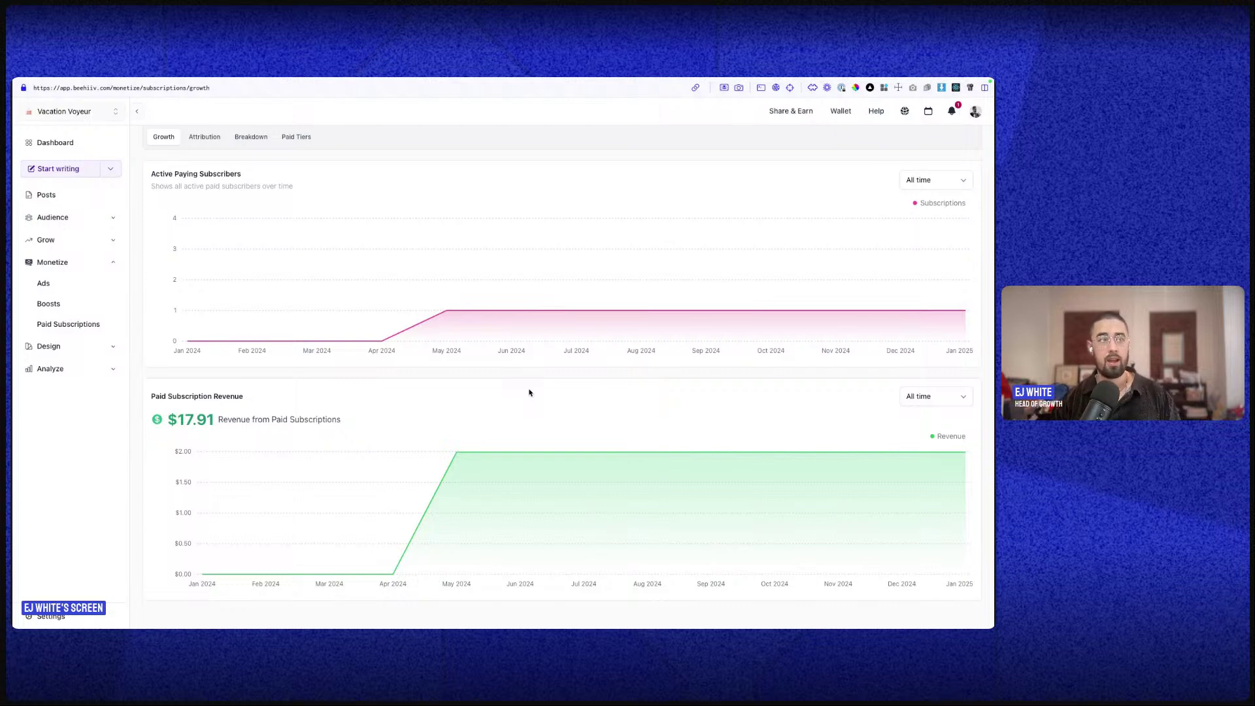
{"action": "scroll", "coordinate": [530, 392], "scroll_direction": "up", "scroll_amount": 3}
{"action": "left_click", "coordinate": [205, 294]}
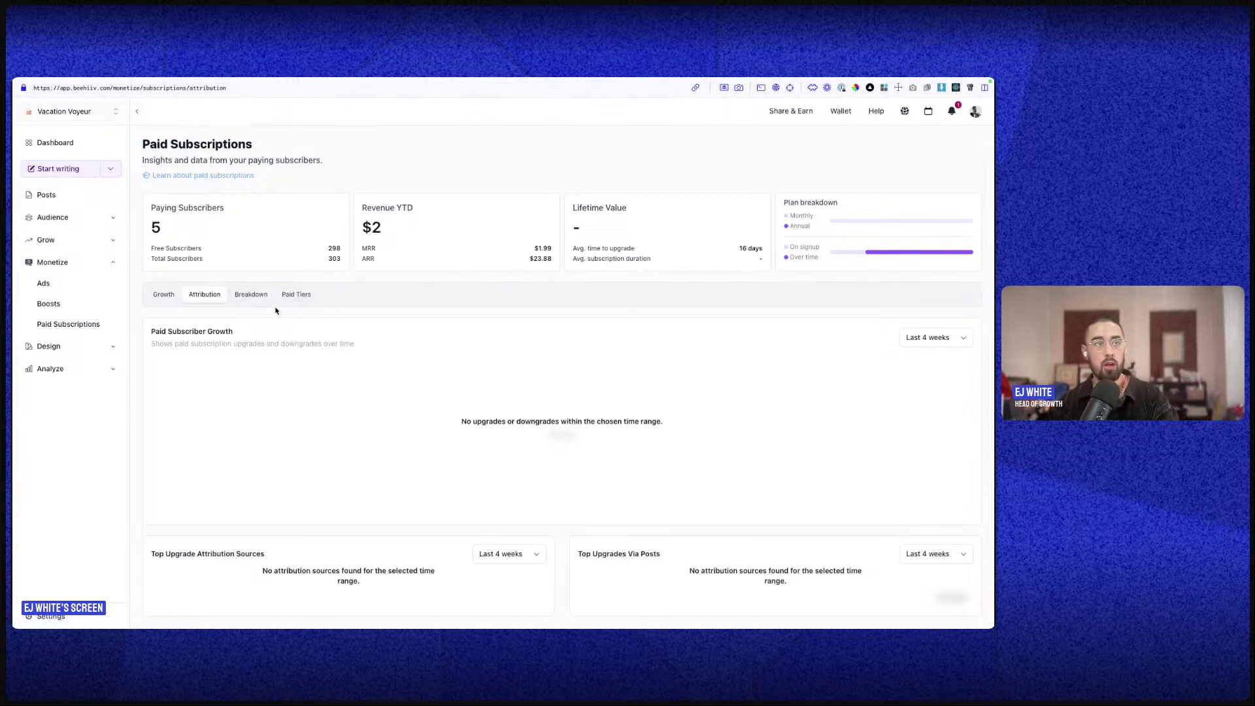
- Review the Premium $19.99/year tier, two offers, paywalls, upsell email and two complimentary gifts
{"action": "left_click", "coordinate": [296, 293]}
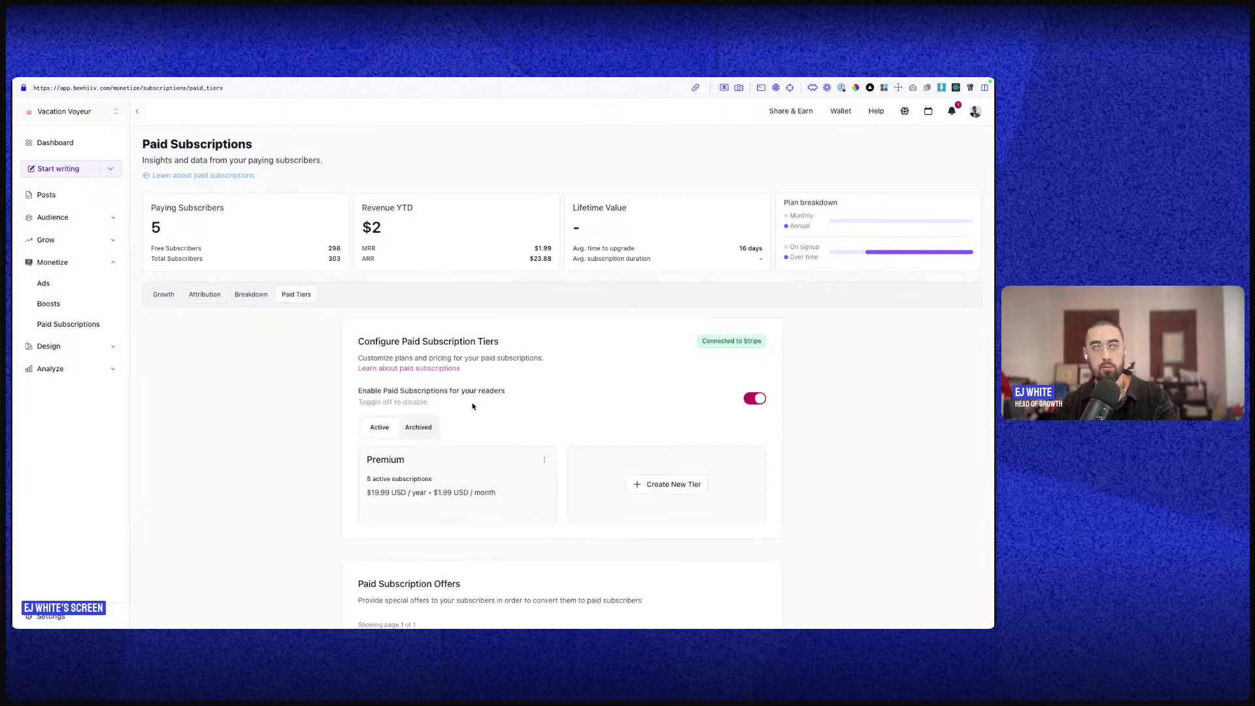
{"action": "scroll", "coordinate": [377, 480], "scroll_direction": "down", "scroll_amount": 4}
{"action": "scroll", "coordinate": [377, 480], "scroll_direction": "down", "scroll_amount": 5}
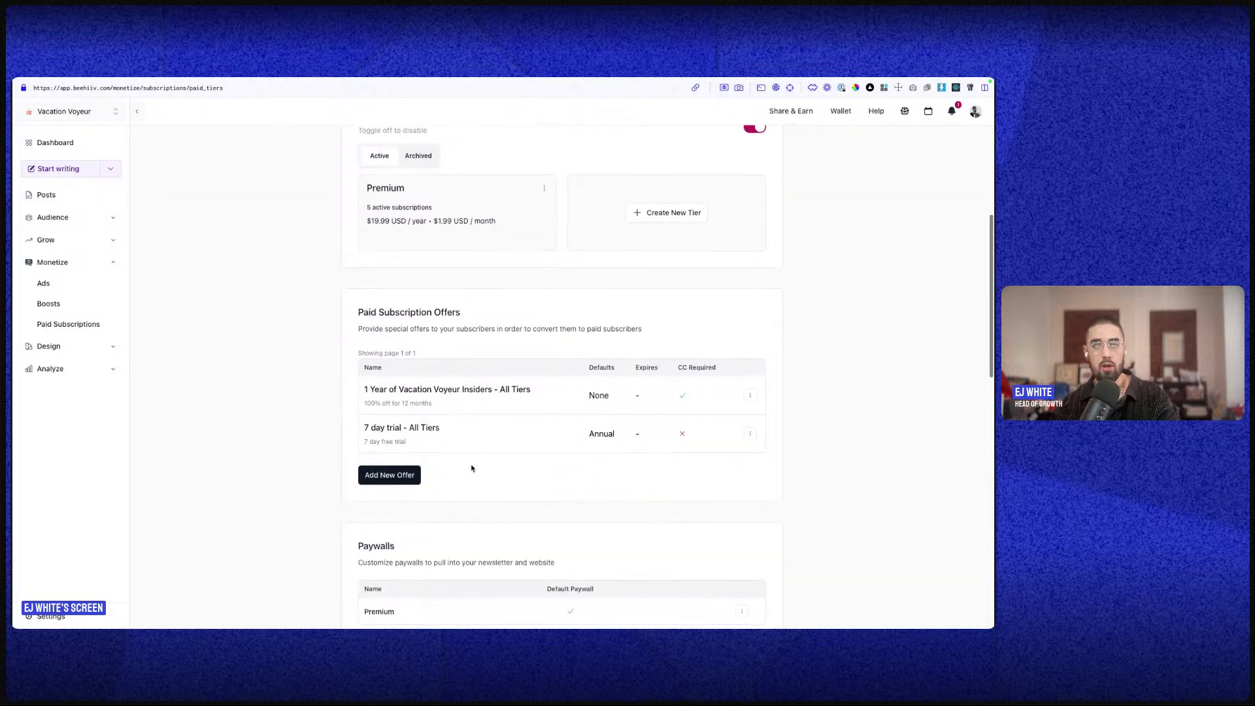
{"action": "scroll", "coordinate": [502, 449], "scroll_direction": "up", "scroll_amount": 9}
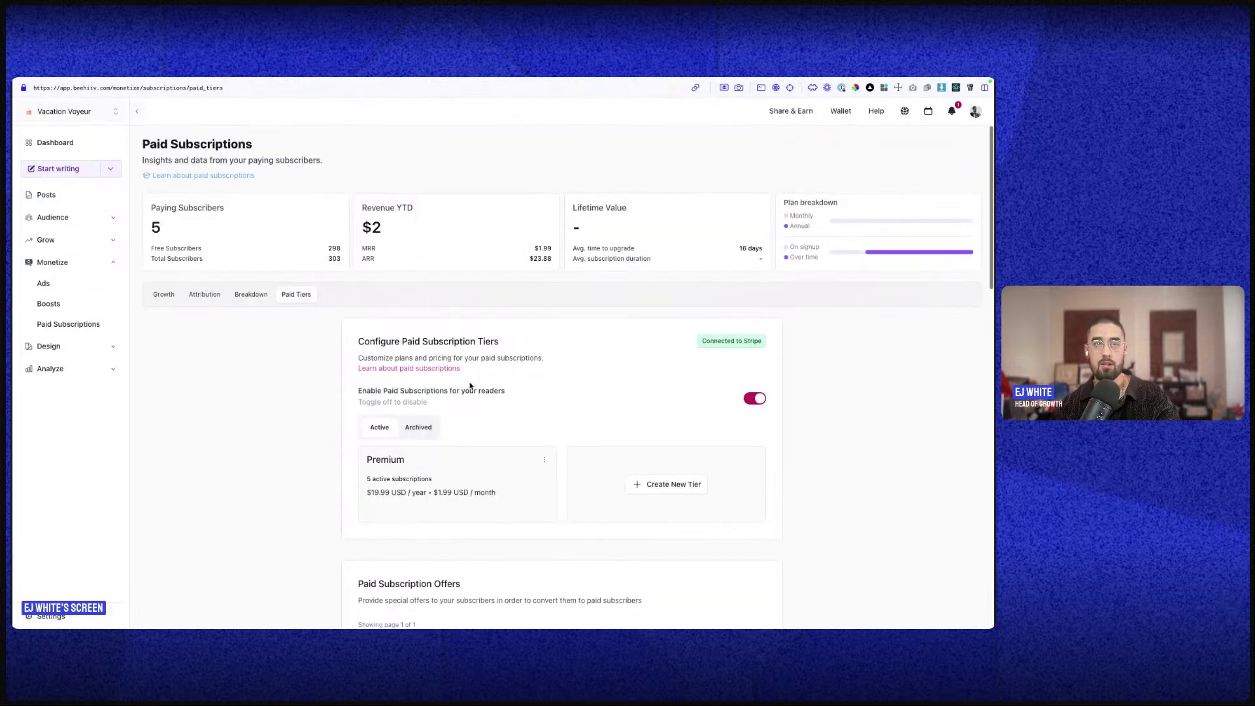
{"action": "scroll", "coordinate": [598, 480], "scroll_direction": "down", "scroll_amount": 2}
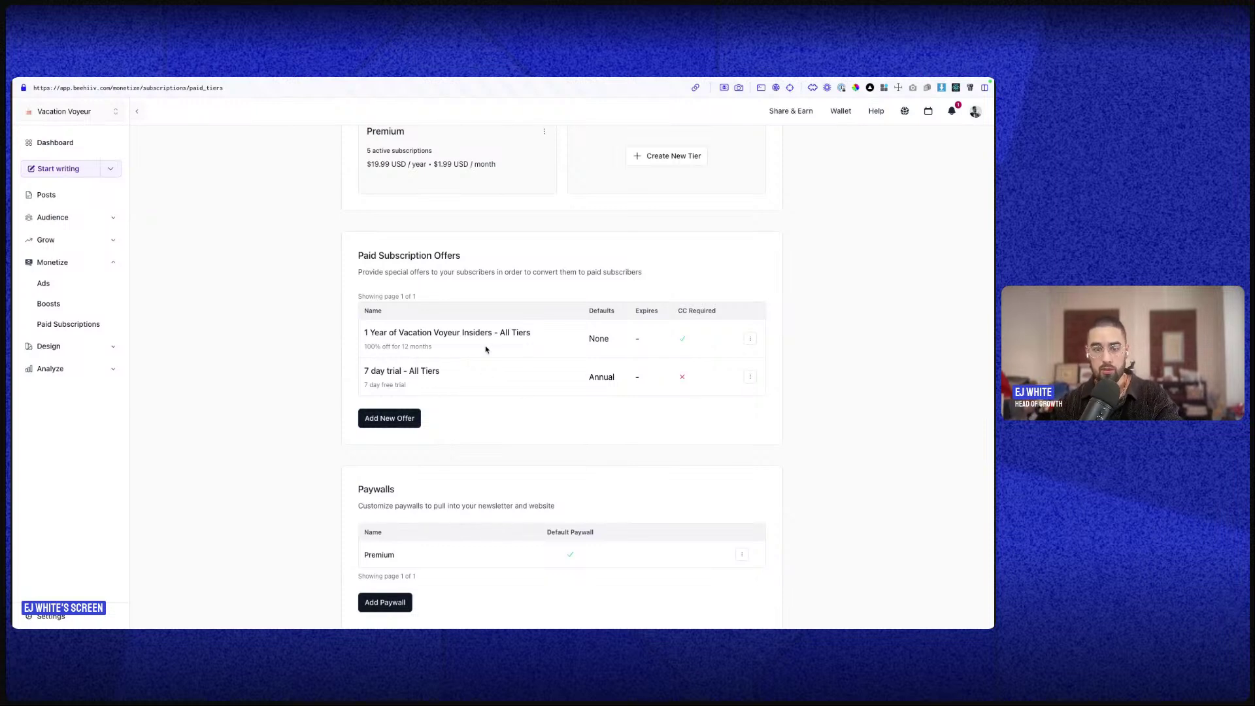
{"action": "scroll", "coordinate": [496, 380], "scroll_direction": "down", "scroll_amount": 3}
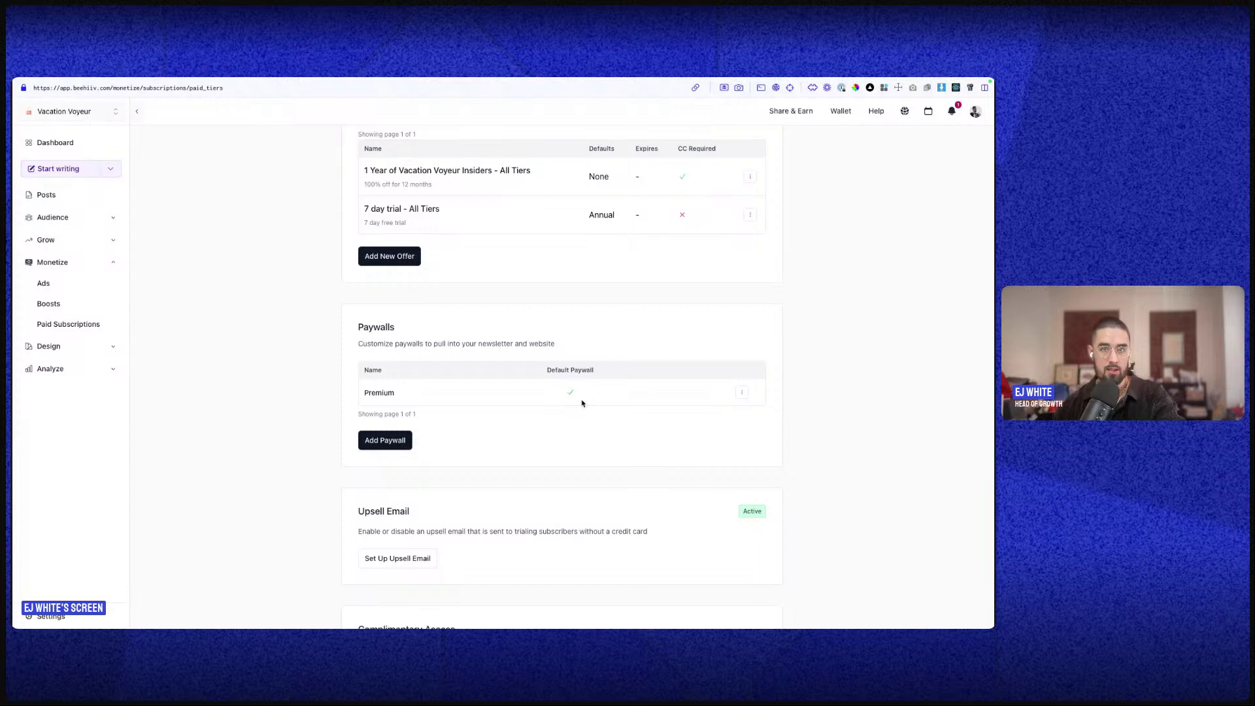
{"action": "scroll", "coordinate": [288, 317], "scroll_direction": "down", "scroll_amount": 3}
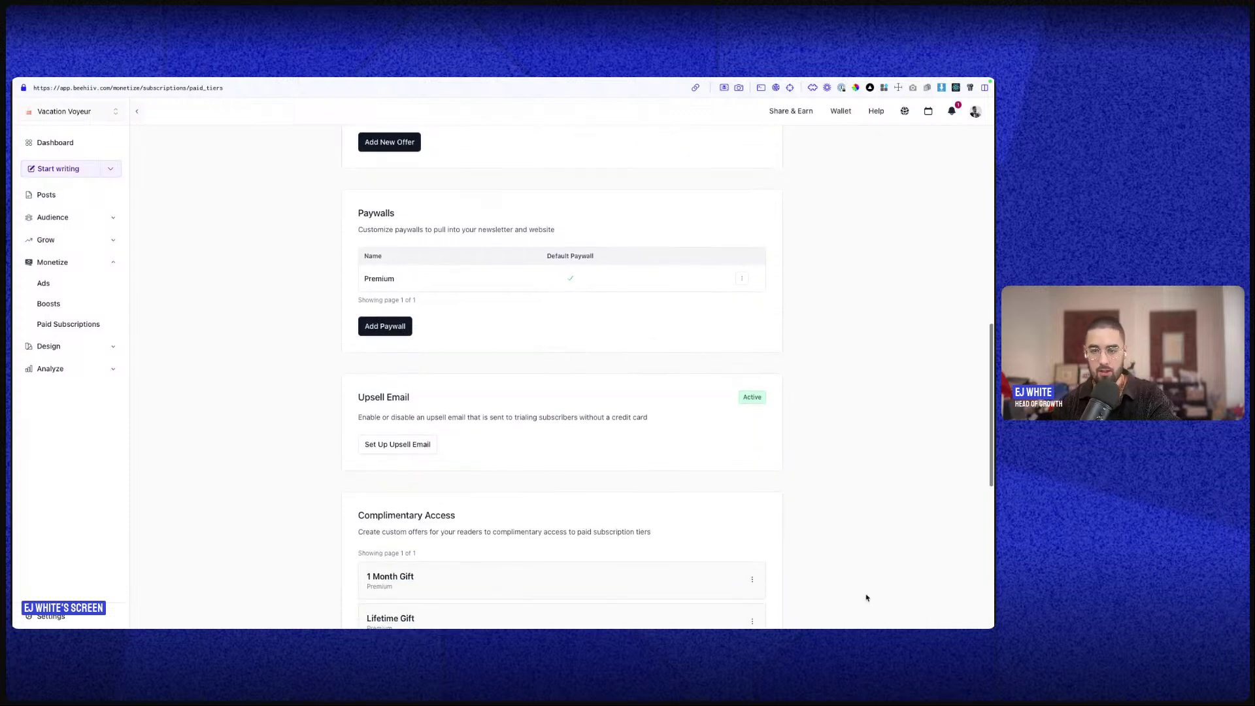
{"action": "scroll", "coordinate": [684, 510], "scroll_direction": "down", "scroll_amount": 3}
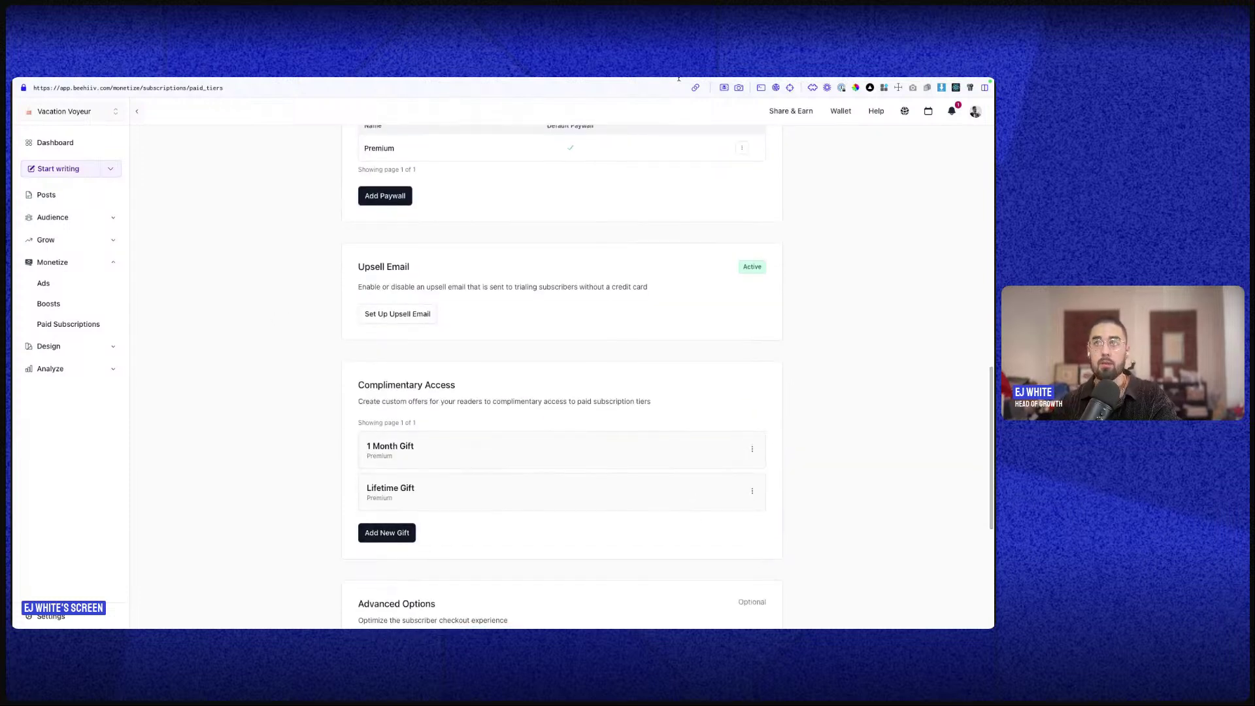
{"action": "mouse_move", "coordinate": [676, 81]}
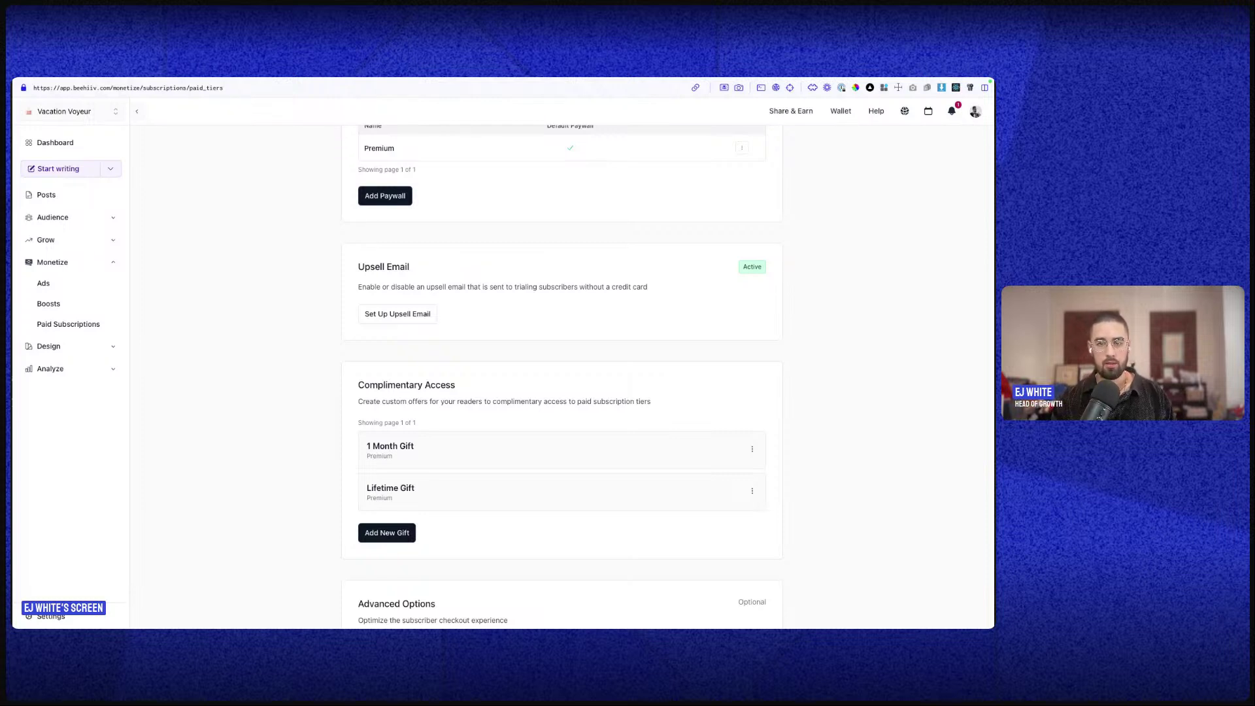
- Show the macOS overview with Desktop 2, Arc and Figma spaces
{"action": "key", "text": "ctrl+Up"}
{"action": "key", "text": "ctrl+Up"}
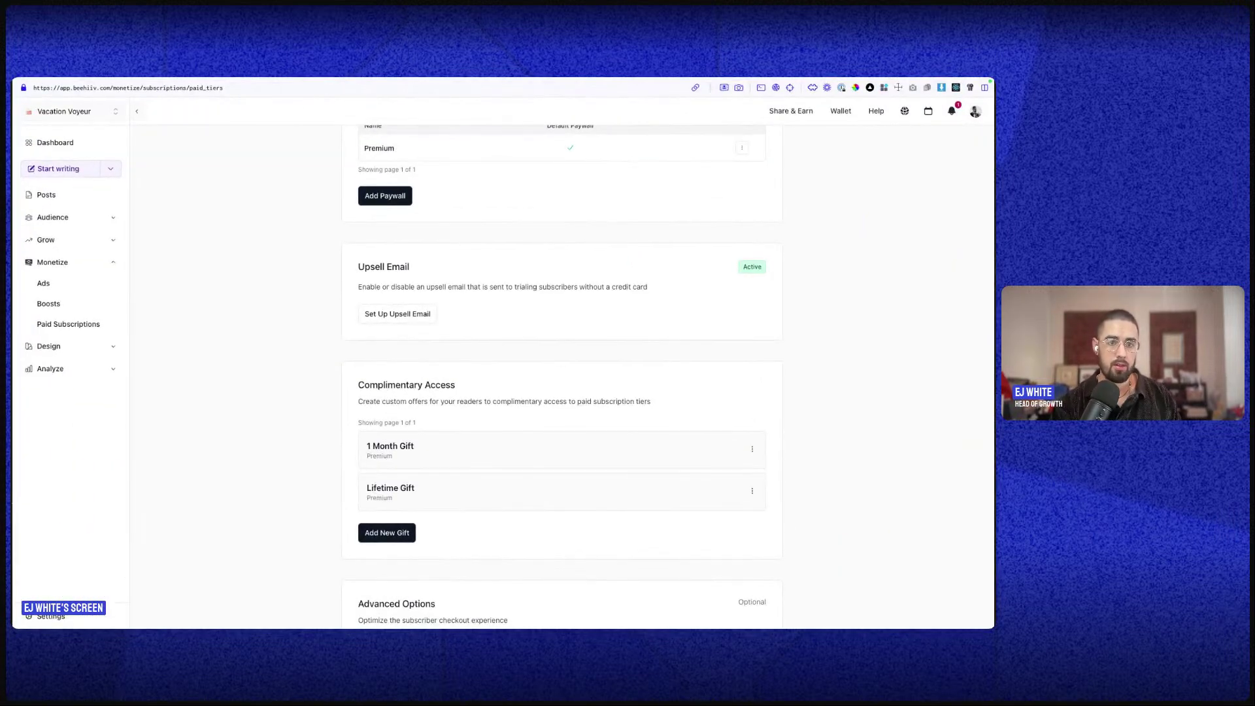
{"action": "key", "text": "ctrl+Up"}
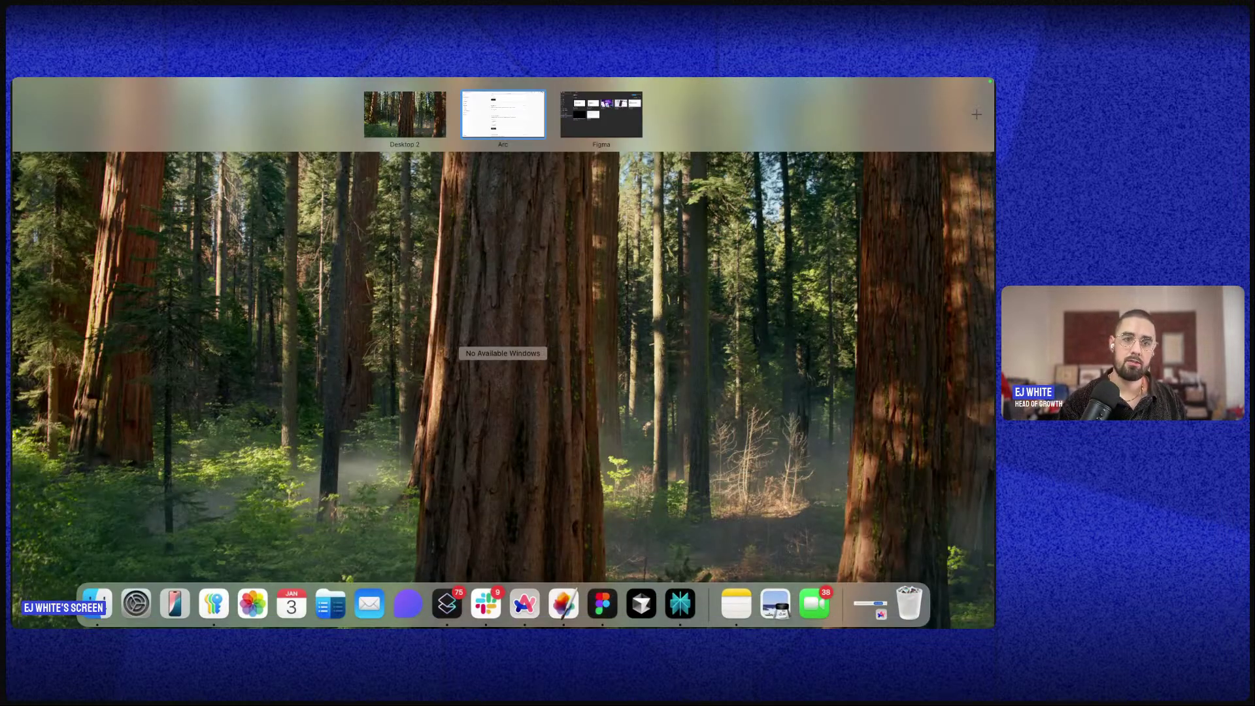
- Move Slack into its own full-screen space and close the Thread panel
{"action": "left_click_drag", "start_coordinate": [869, 560], "coordinate": [683, 131]}
{"action": "left_click", "coordinate": [683, 131]}
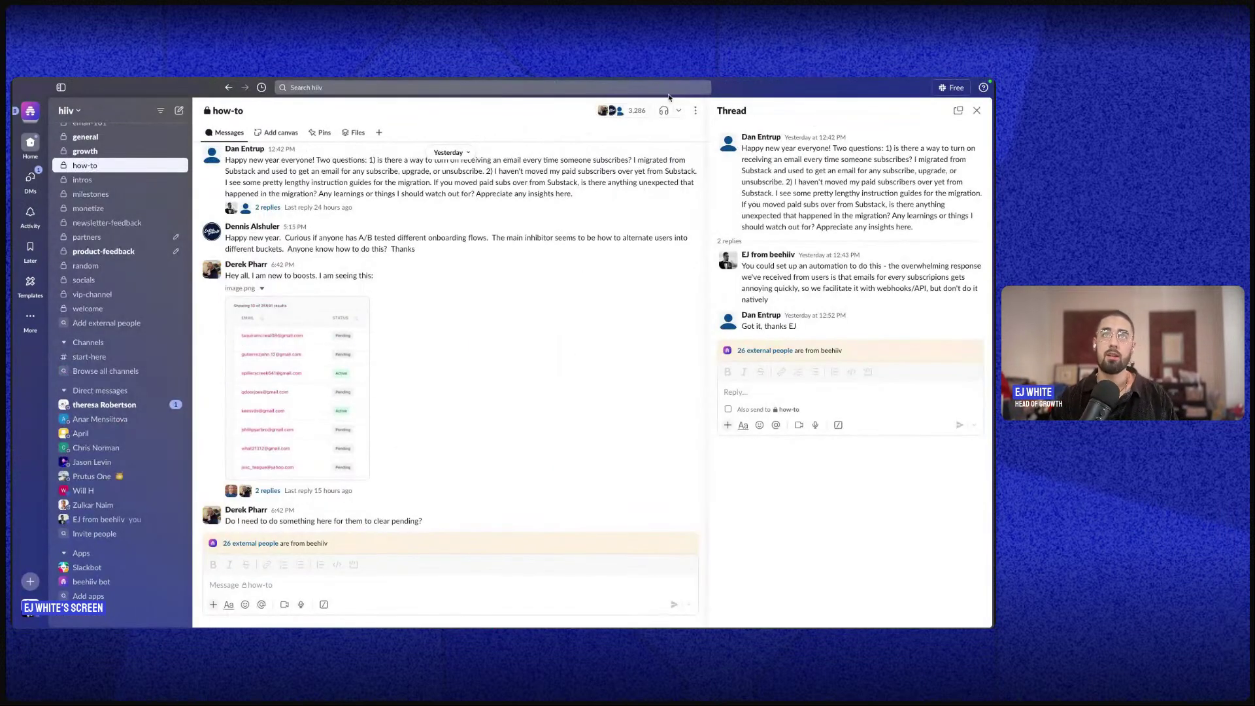
{"action": "left_click", "coordinate": [976, 110]}
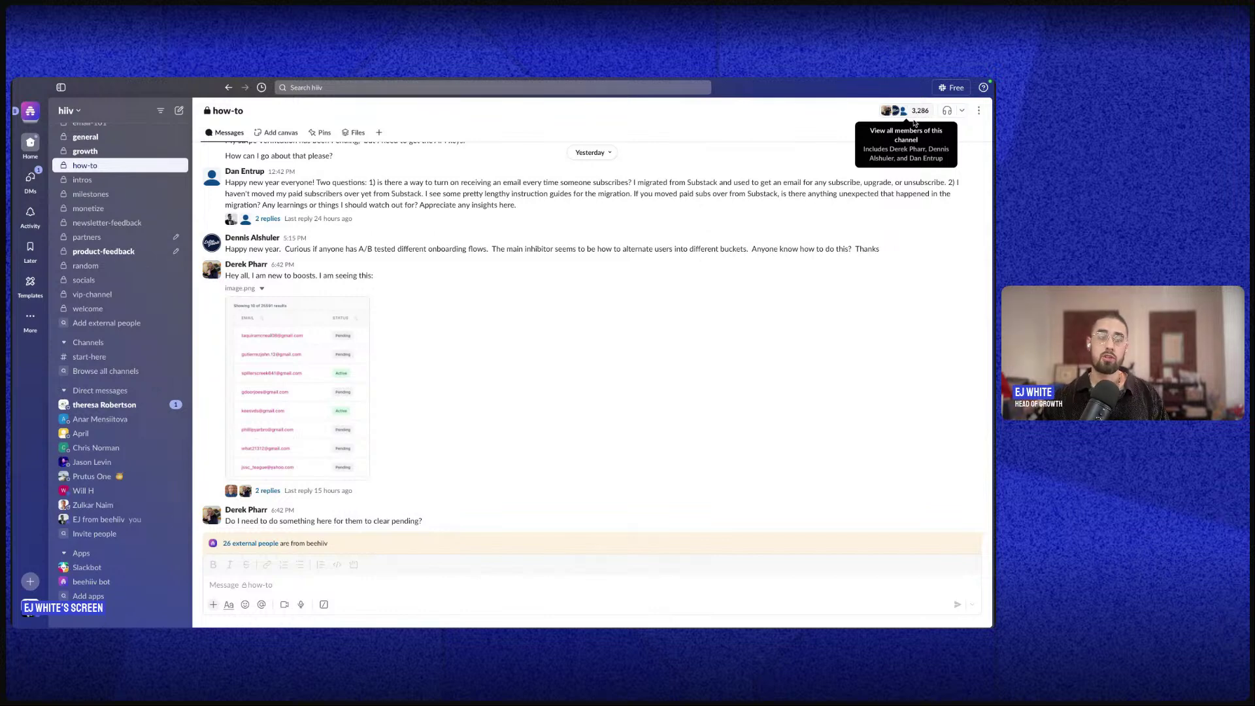
- Open the #cross-promo channel's messages in the sidebar
{"action": "scroll", "coordinate": [482, 456], "scroll_direction": "up", "scroll_amount": 10}
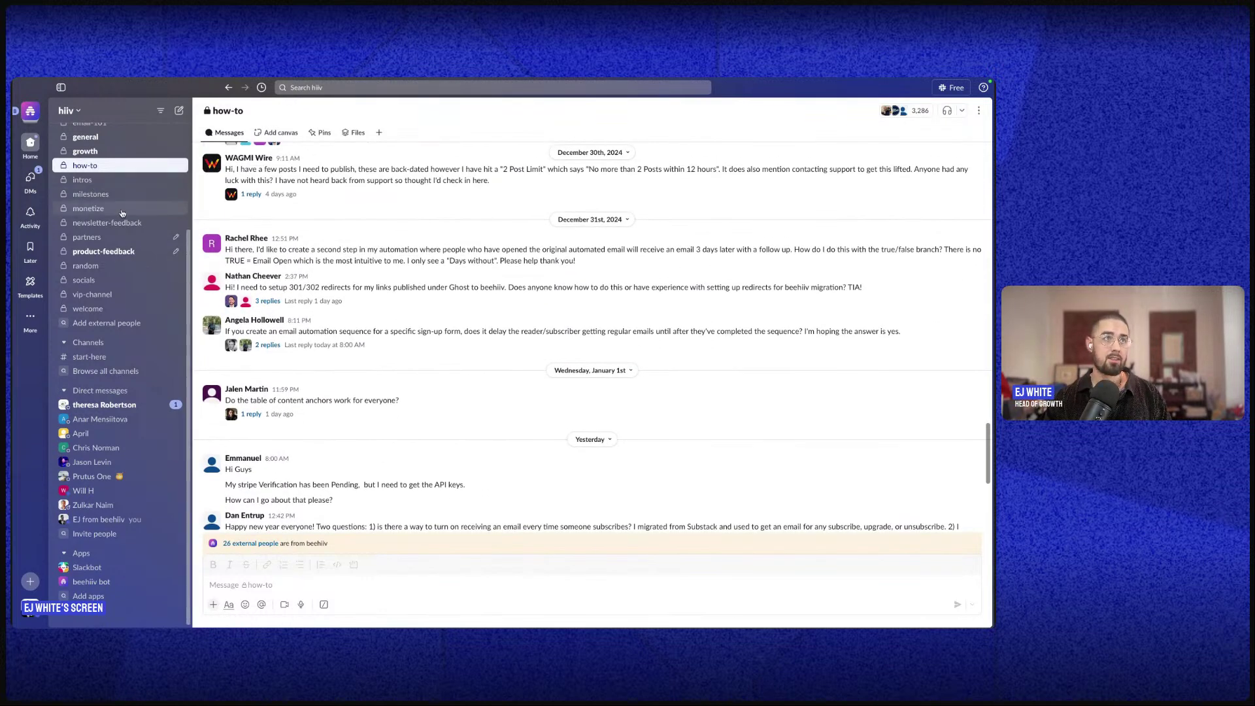
{"action": "scroll", "coordinate": [122, 213], "scroll_direction": "up", "scroll_amount": 5}
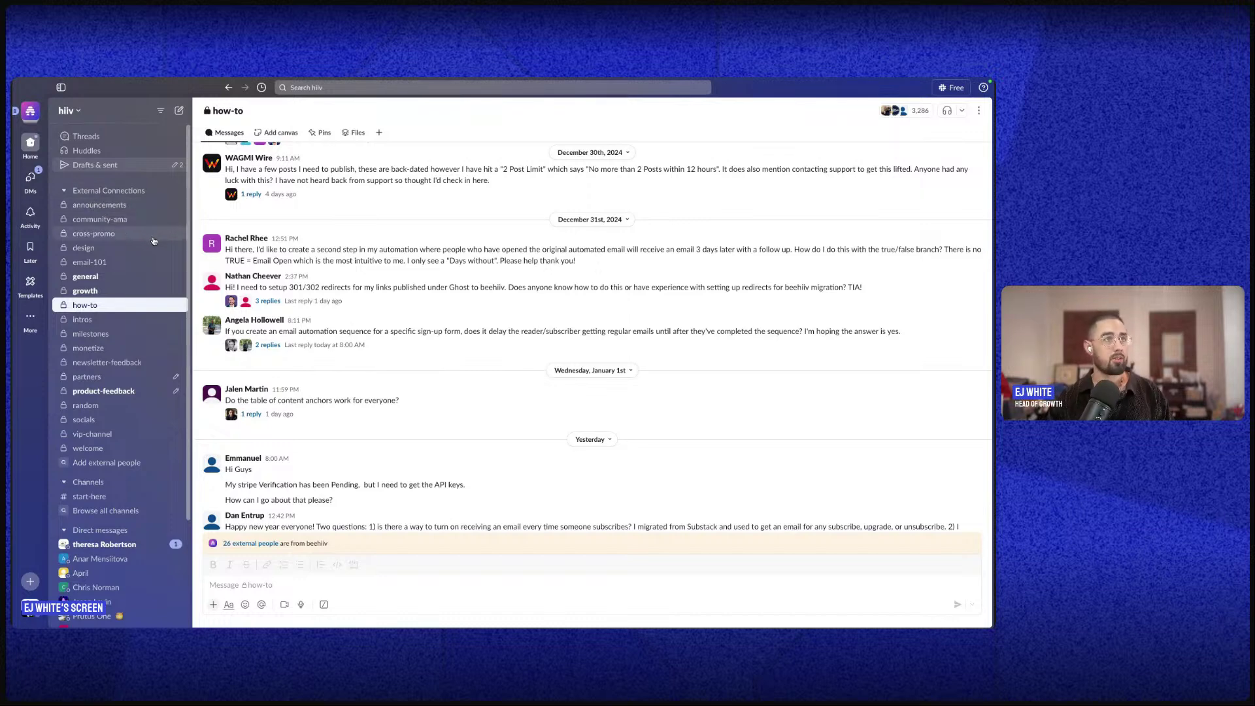
{"action": "left_click", "coordinate": [153, 236]}
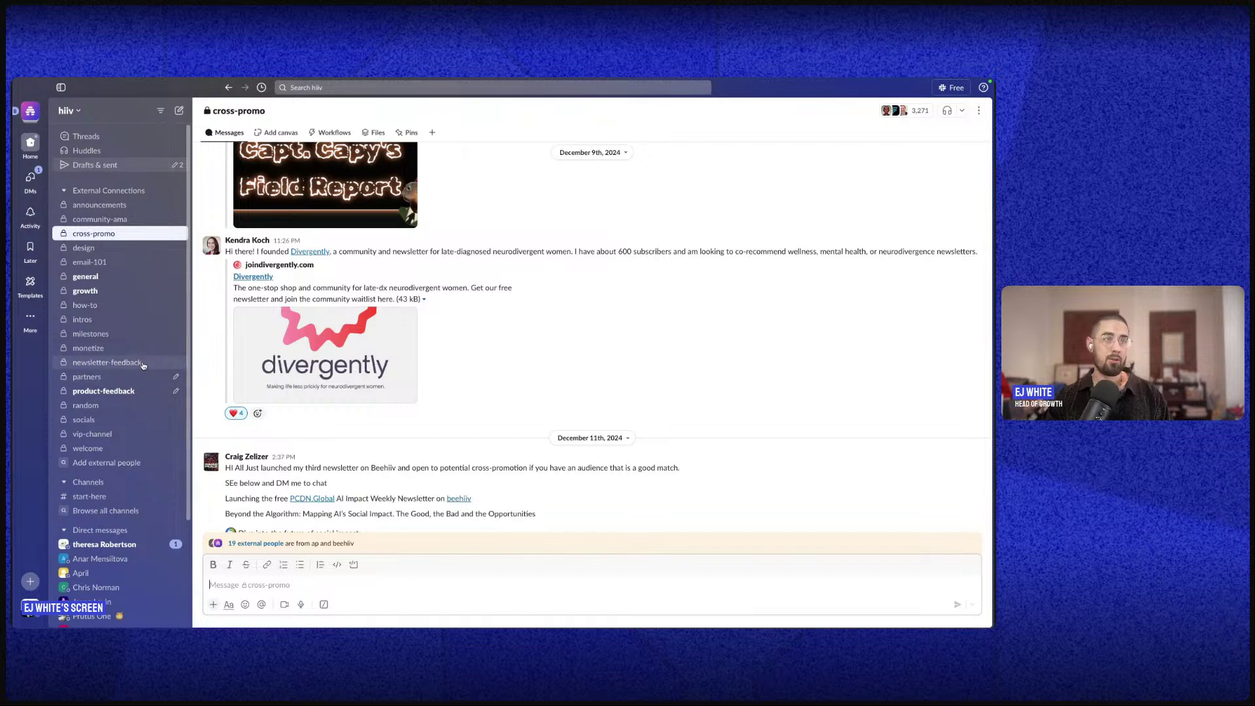
- Move from the growth channel to the general channel and read recent member questions
{"action": "scroll", "coordinate": [394, 361], "scroll_direction": "up", "scroll_amount": 4}
{"action": "scroll", "coordinate": [394, 361], "scroll_direction": "down", "scroll_amount": 15}
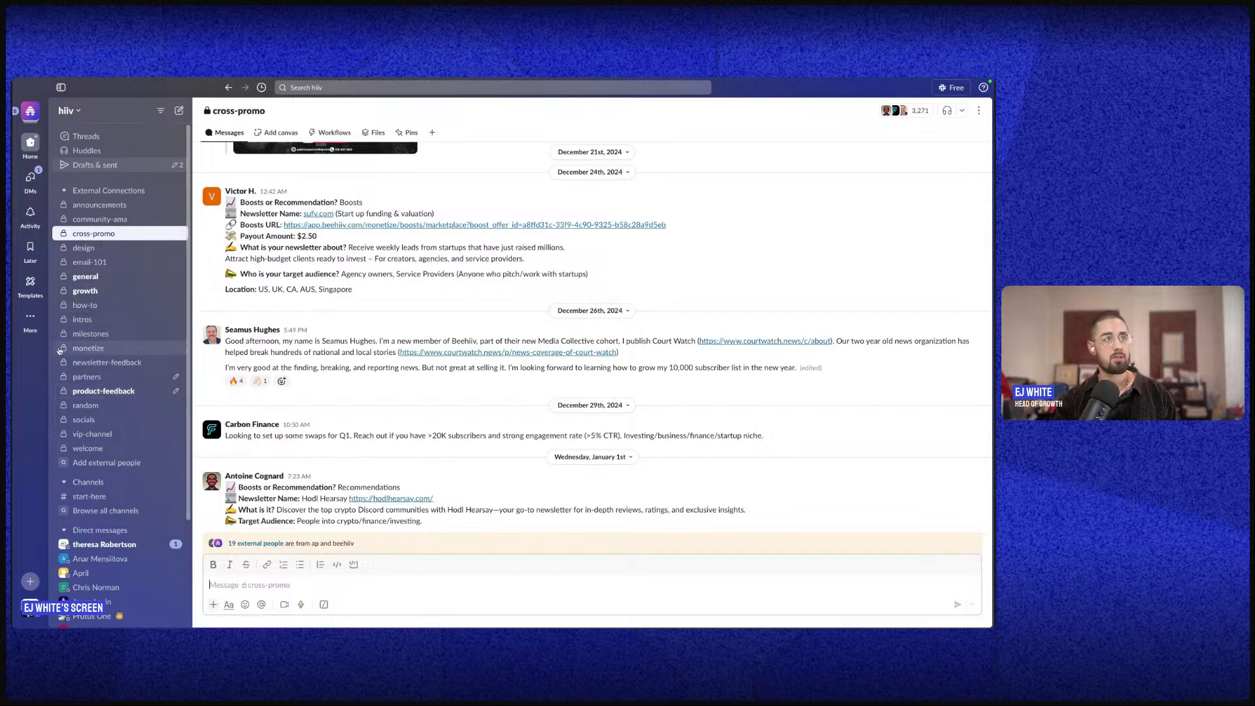
{"action": "left_click", "coordinate": [85, 290]}
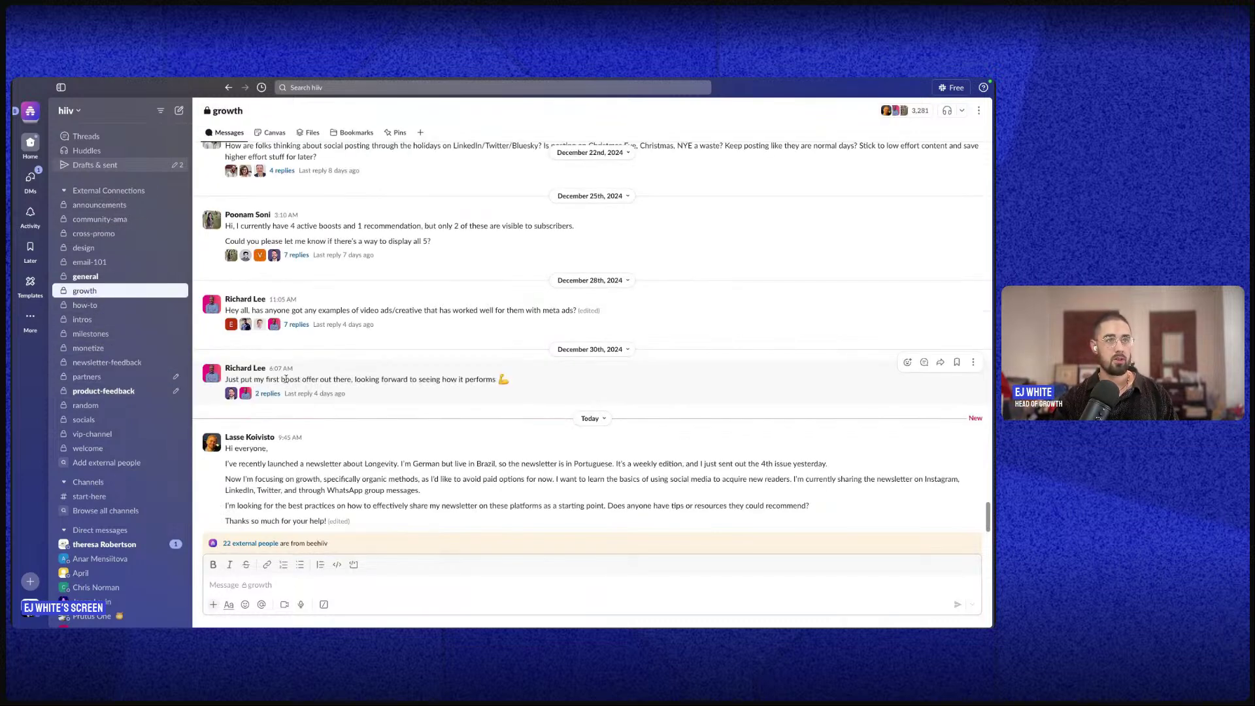
{"action": "left_click", "coordinate": [130, 277]}
{"action": "scroll", "coordinate": [370, 457], "scroll_direction": "up", "scroll_amount": 3}
{"action": "scroll", "coordinate": [379, 464], "scroll_direction": "up", "scroll_amount": 5}
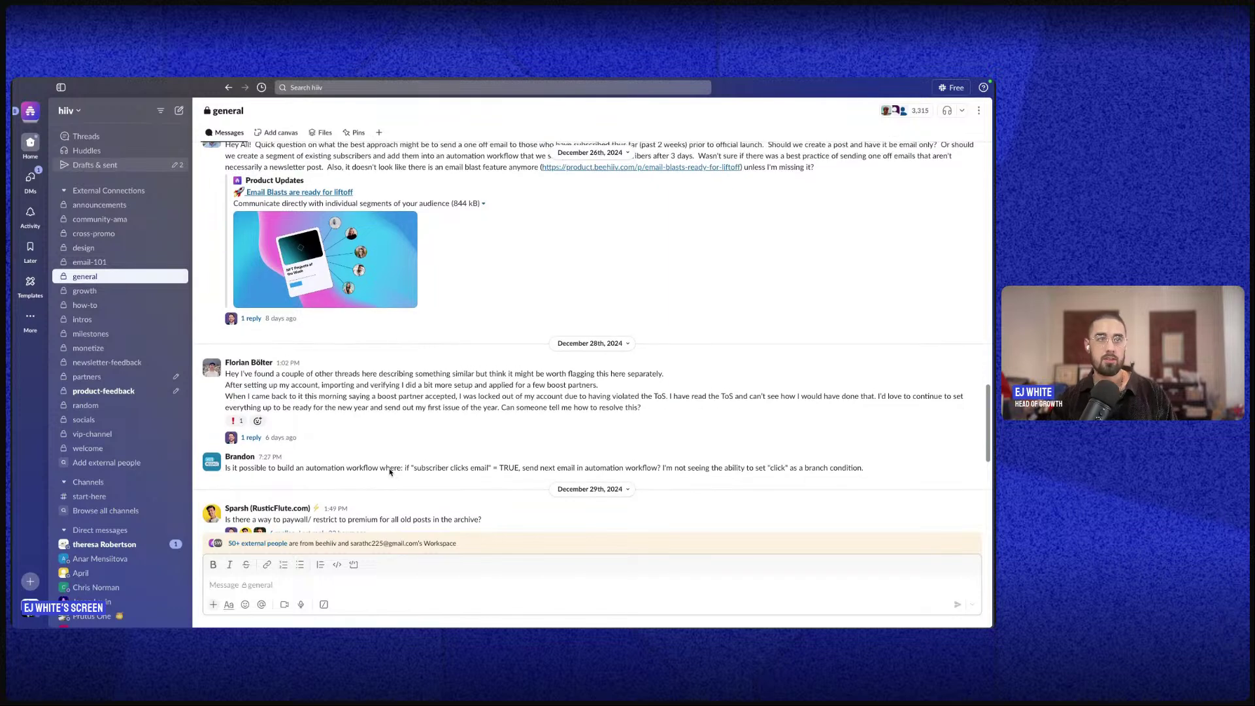
- Switch desktop spaces from Slack back to beehiiv's Vacation Voyeur Paid Subscriptions page
{"action": "scroll", "coordinate": [390, 472], "scroll_direction": "down", "scroll_amount": 10}
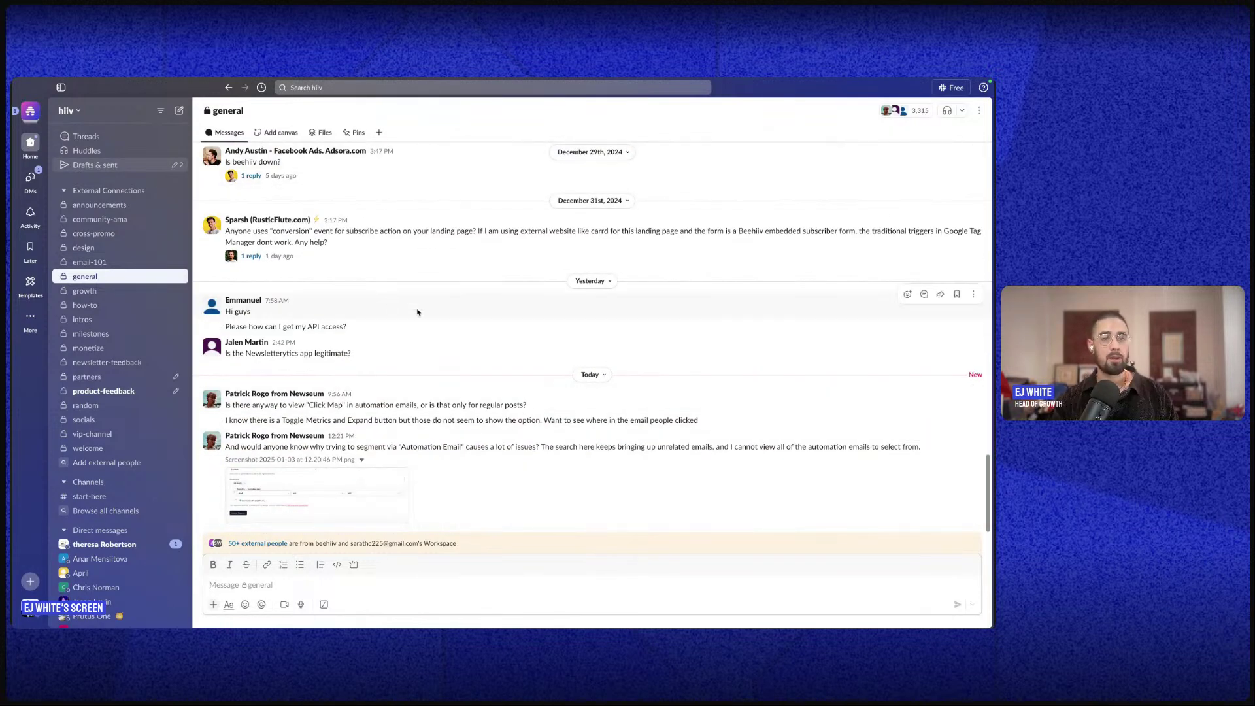
{"action": "key", "text": "ctrl+Left"}
{"action": "key", "text": "ctrl+Right"}
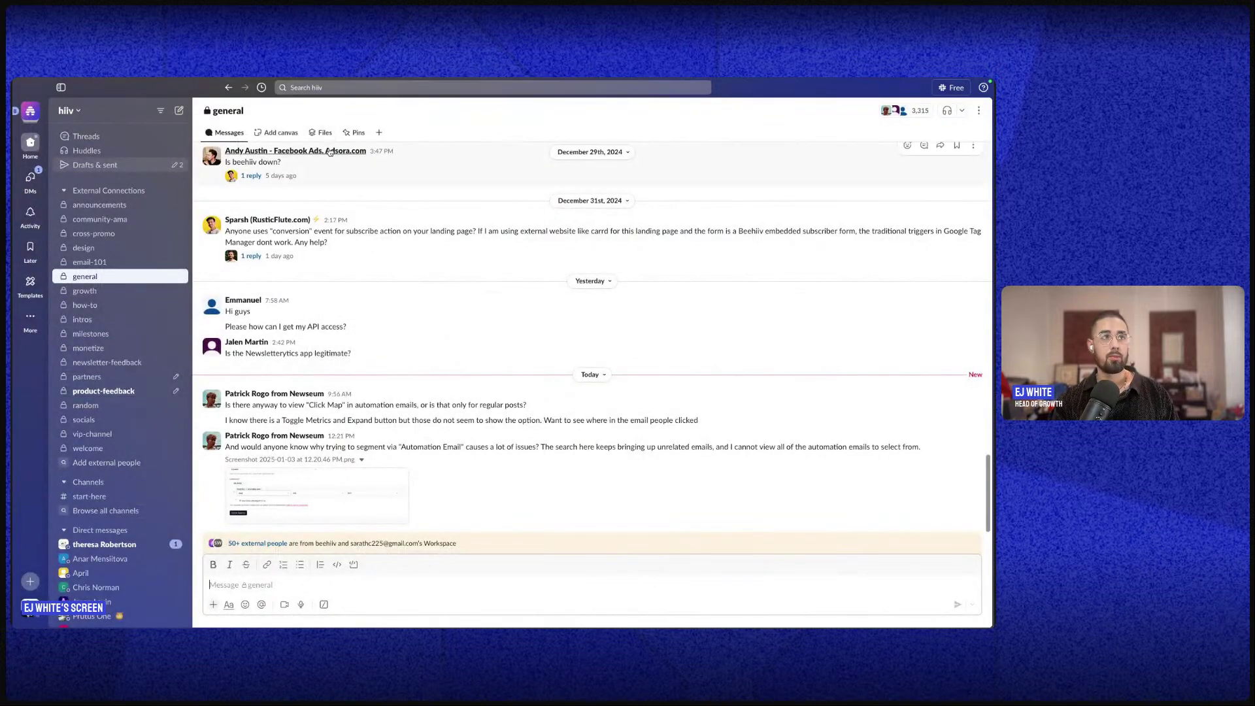
{"action": "key", "text": "ctrl+Left"}
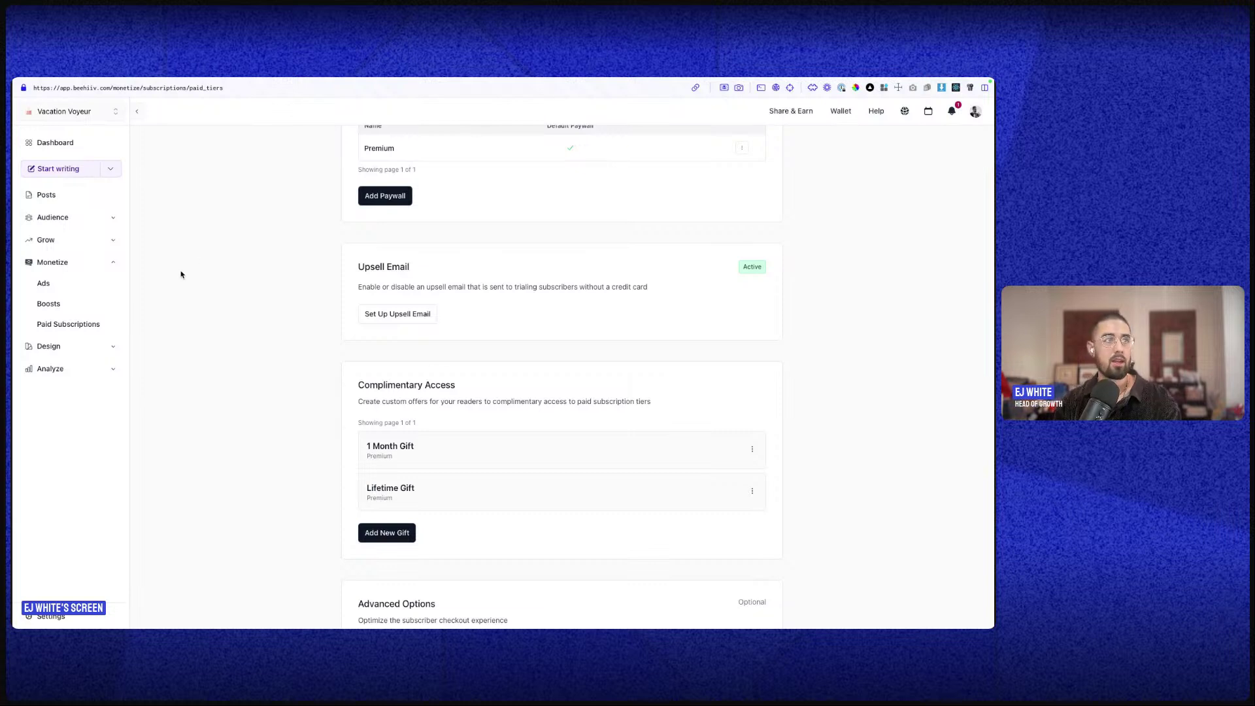
- Open the Belmond Hiram Bingham post from Posts and start editing it
{"action": "left_click", "coordinate": [36, 196]}
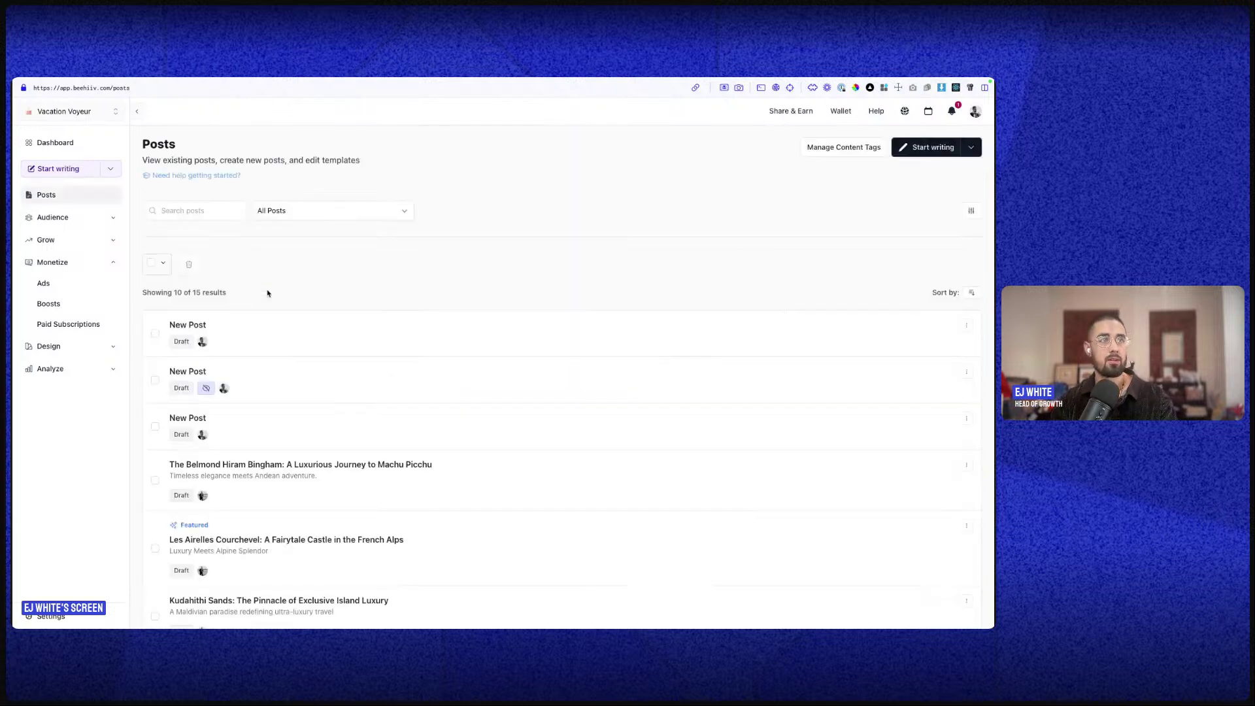
{"action": "left_click", "coordinate": [210, 464]}
{"action": "left_click", "coordinate": [911, 189]}
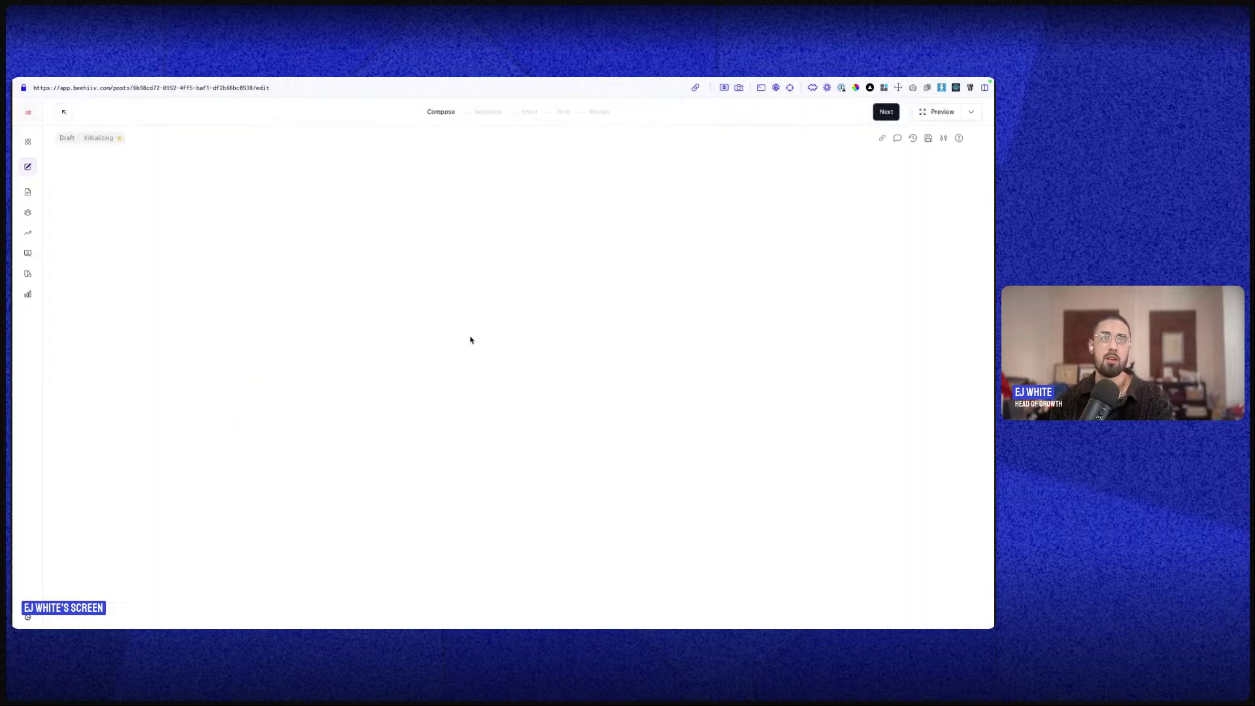
- Locate The Belmond Experience section, then preview the post as a free subscriber
{"action": "scroll", "coordinate": [508, 426], "scroll_direction": "down", "scroll_amount": 3}
{"action": "scroll", "coordinate": [508, 429], "scroll_direction": "up", "scroll_amount": 3}
{"action": "scroll", "coordinate": [508, 428], "scroll_direction": "down", "scroll_amount": 15}
{"action": "scroll", "coordinate": [508, 428], "scroll_direction": "up", "scroll_amount": 2}
{"action": "scroll", "coordinate": [559, 366], "scroll_direction": "down", "scroll_amount": 1}
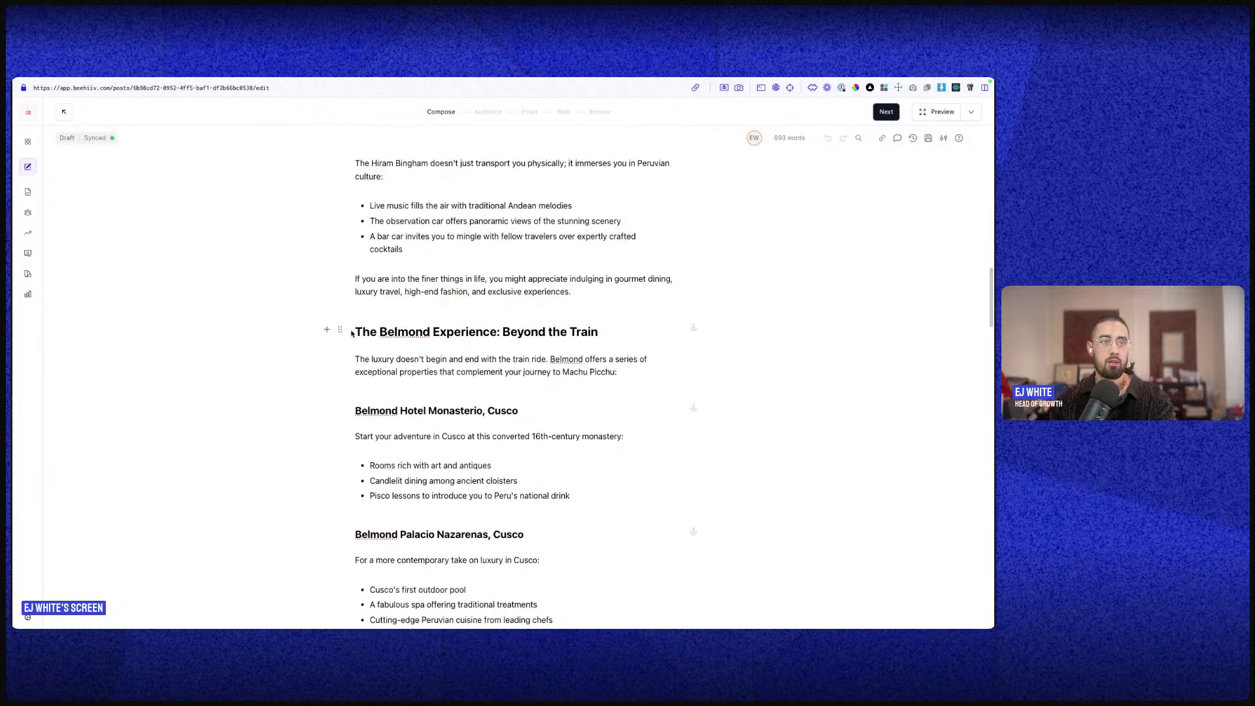
{"action": "left_click_drag", "start_coordinate": [354, 331], "coordinate": [665, 371]}
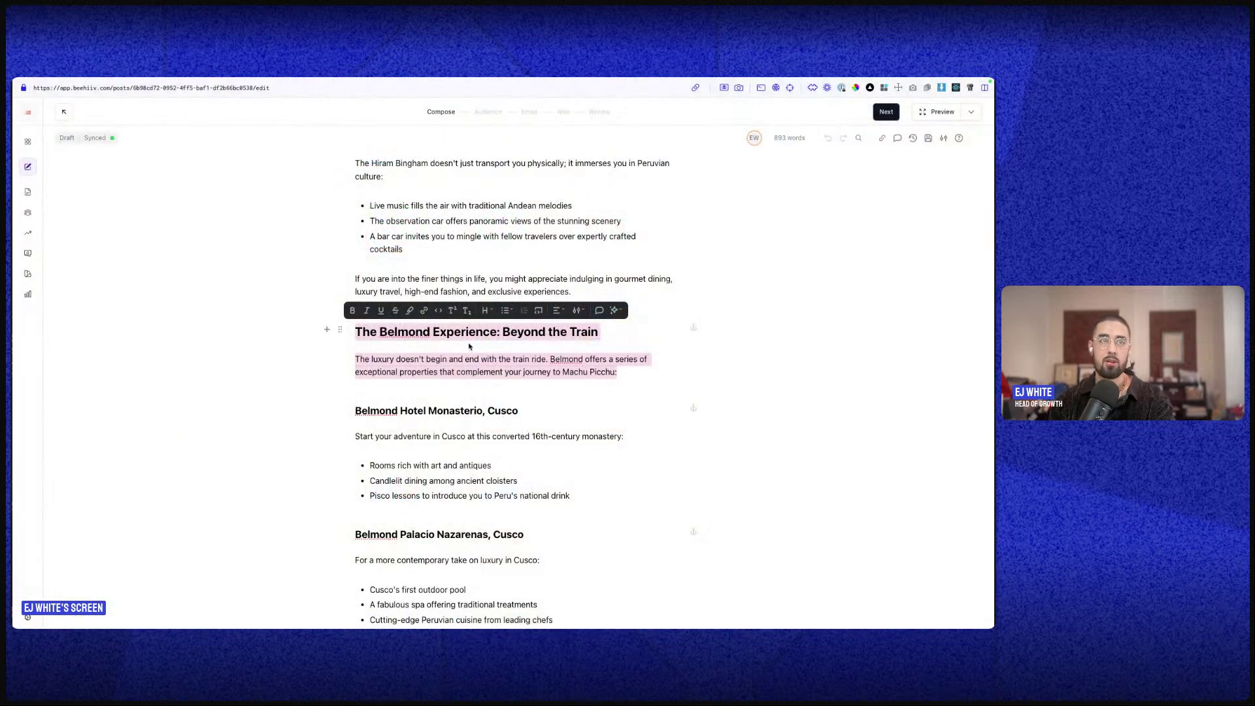
{"action": "left_click", "coordinate": [859, 254]}
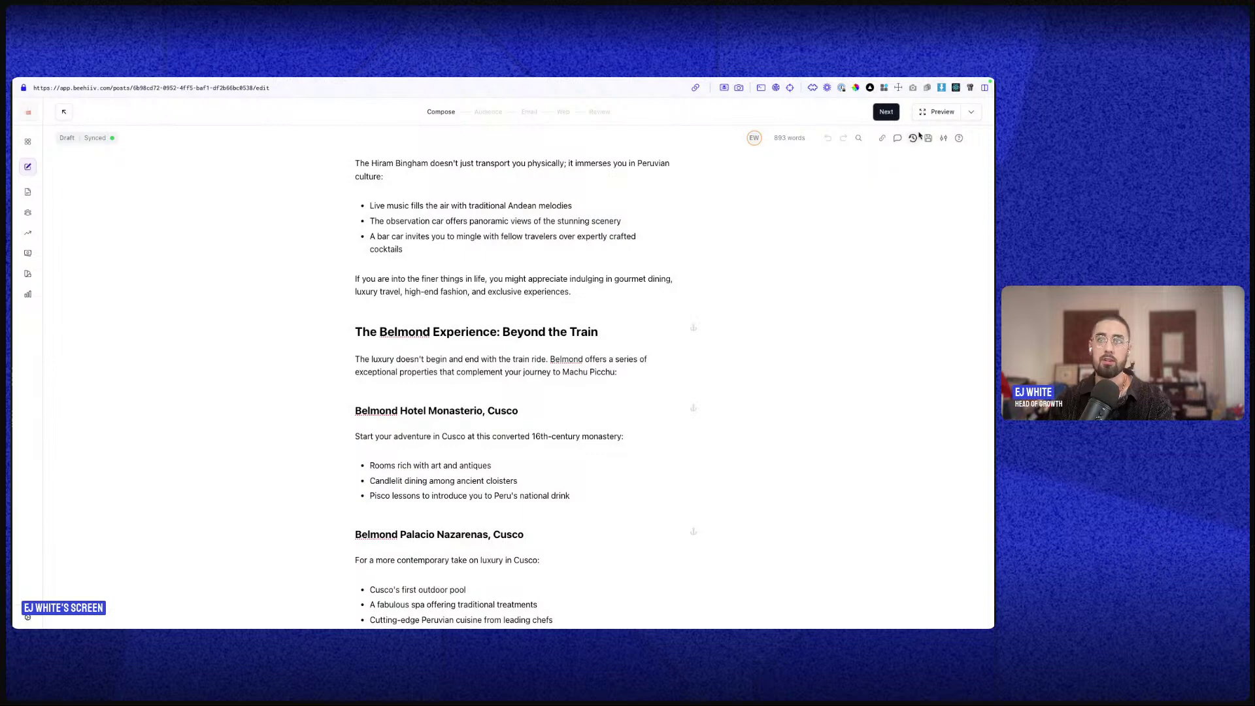
{"action": "left_click", "coordinate": [939, 112]}
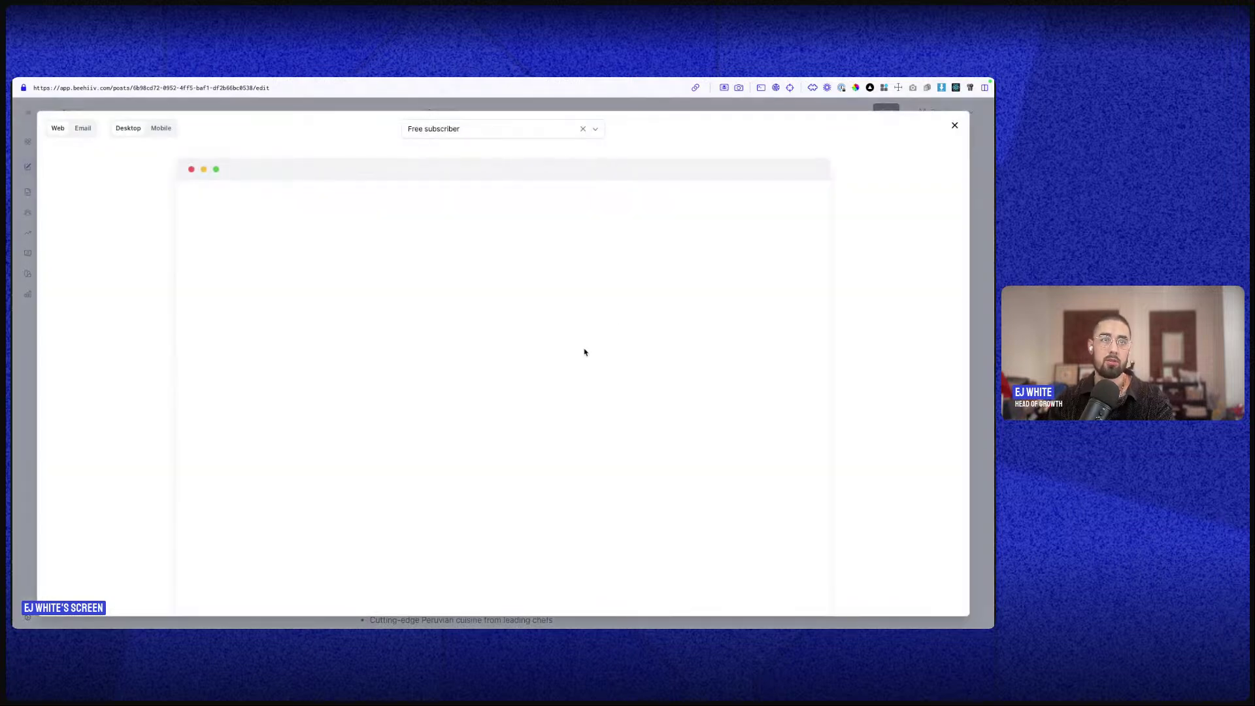
{"action": "scroll", "coordinate": [575, 353], "scroll_direction": "down", "scroll_amount": 5}
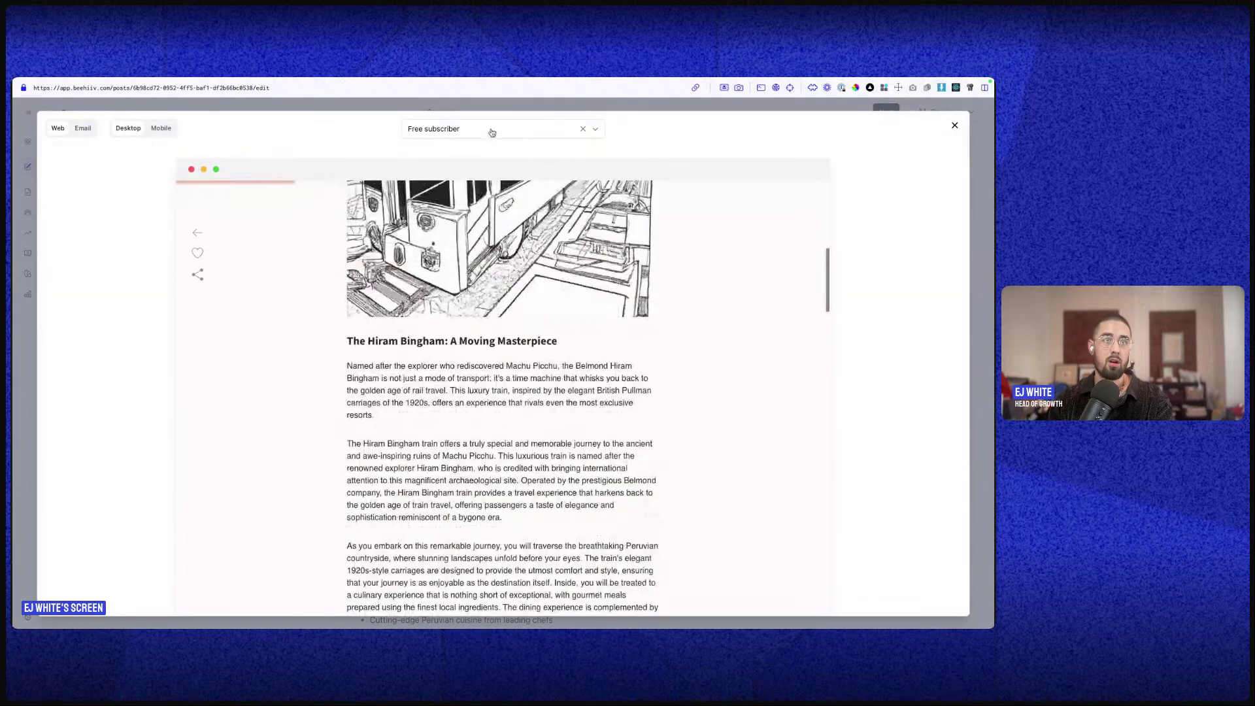
{"action": "scroll", "coordinate": [523, 352], "scroll_direction": "down", "scroll_amount": 10}
{"action": "scroll", "coordinate": [523, 353], "scroll_direction": "down", "scroll_amount": 1}
{"action": "scroll", "coordinate": [523, 353], "scroll_direction": "up", "scroll_amount": 1}
{"action": "left_click_drag", "start_coordinate": [345, 276], "coordinate": [602, 314]}
{"action": "left_click", "coordinate": [955, 125]}
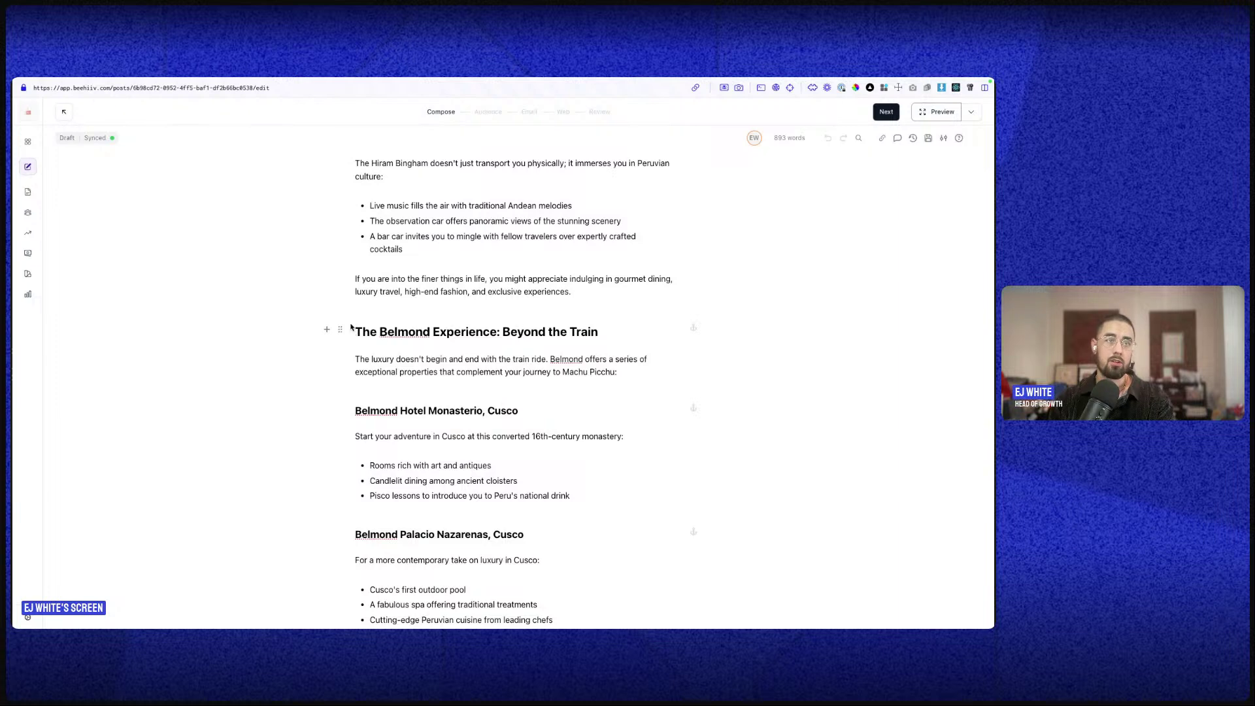
- Group The Belmond Experience heading and paragraph into a single section
{"action": "left_click_drag", "start_coordinate": [357, 332], "coordinate": [617, 371]}
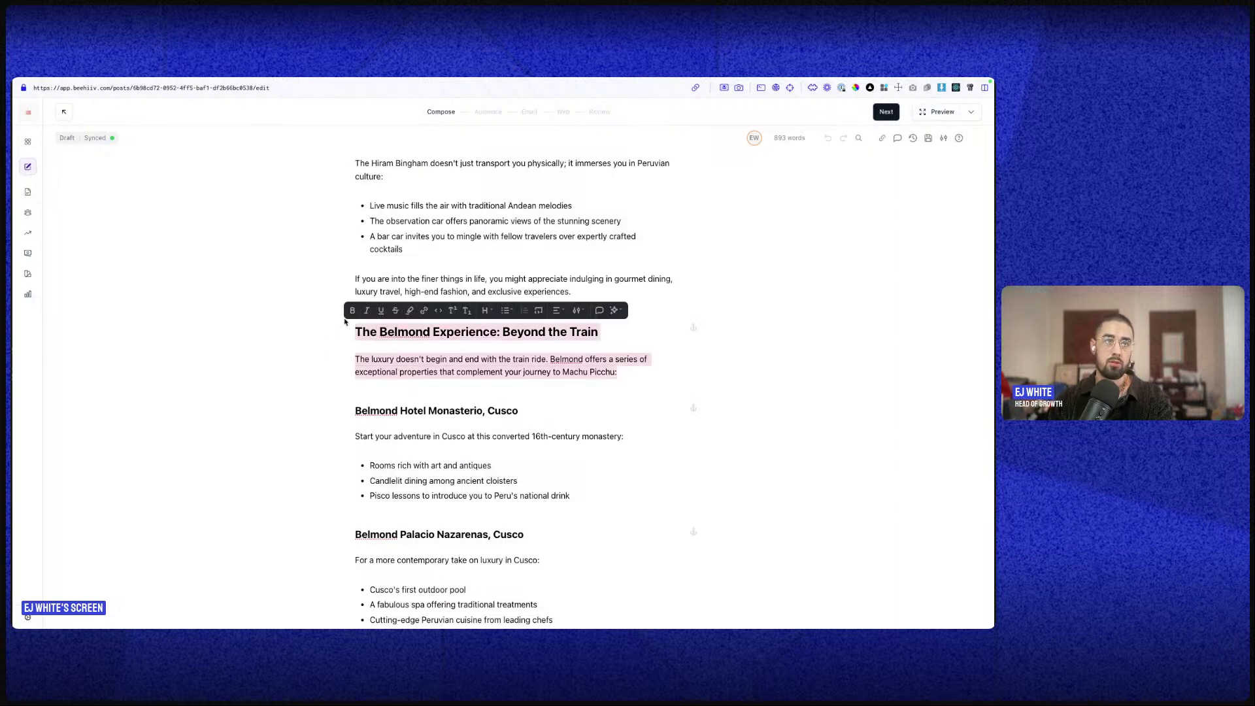
{"action": "left_click", "coordinate": [347, 346]}
{"action": "left_click", "coordinate": [339, 329]}
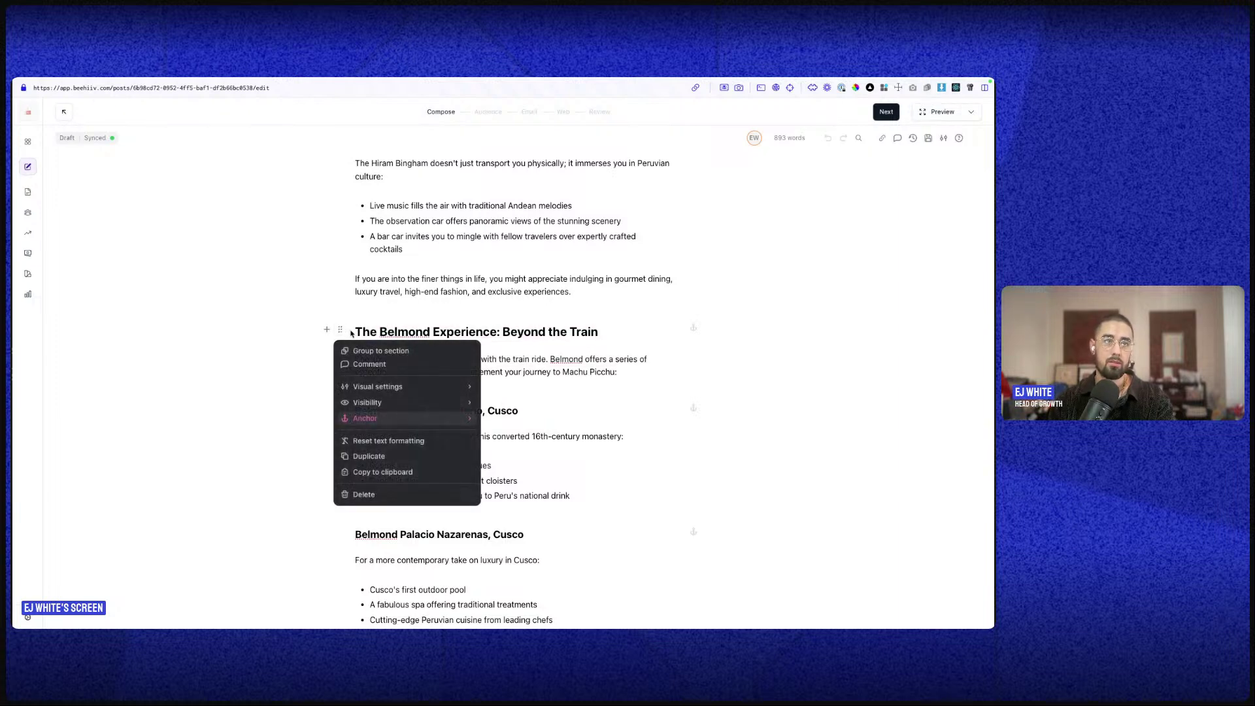
{"action": "left_click", "coordinate": [363, 320]}
{"action": "left_click_drag", "start_coordinate": [357, 330], "coordinate": [634, 370]}
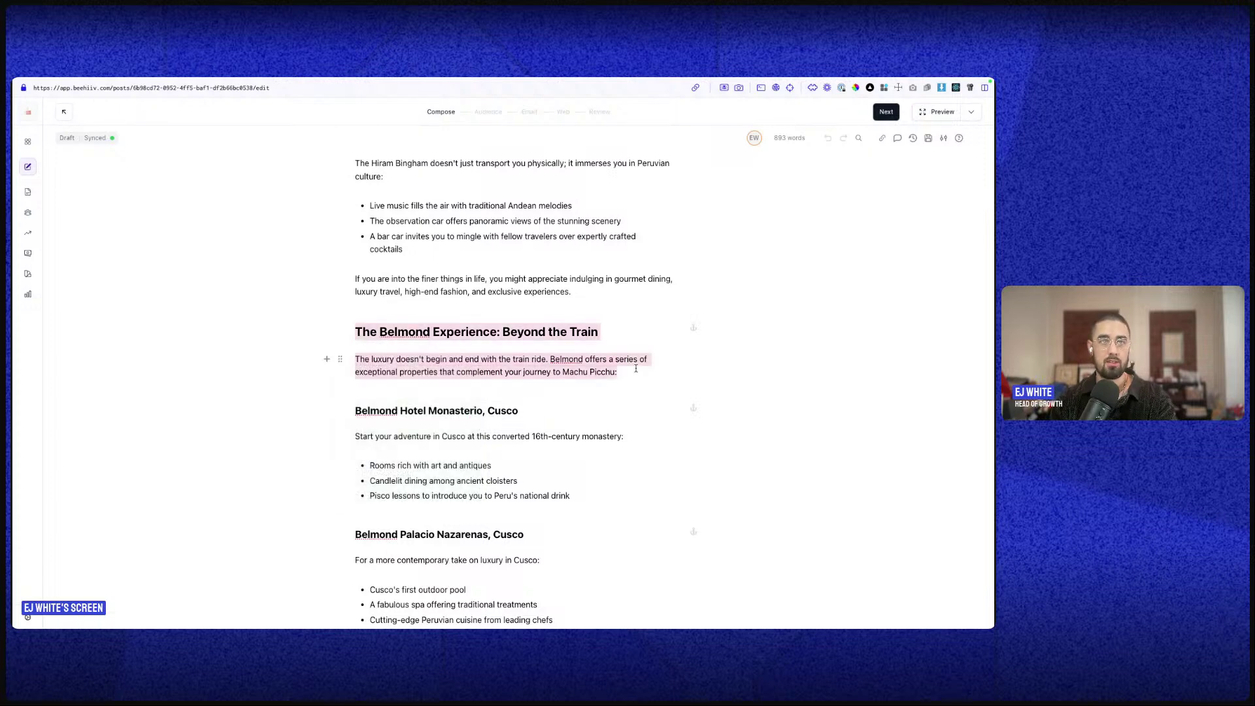
{"action": "left_click", "coordinate": [338, 332]}
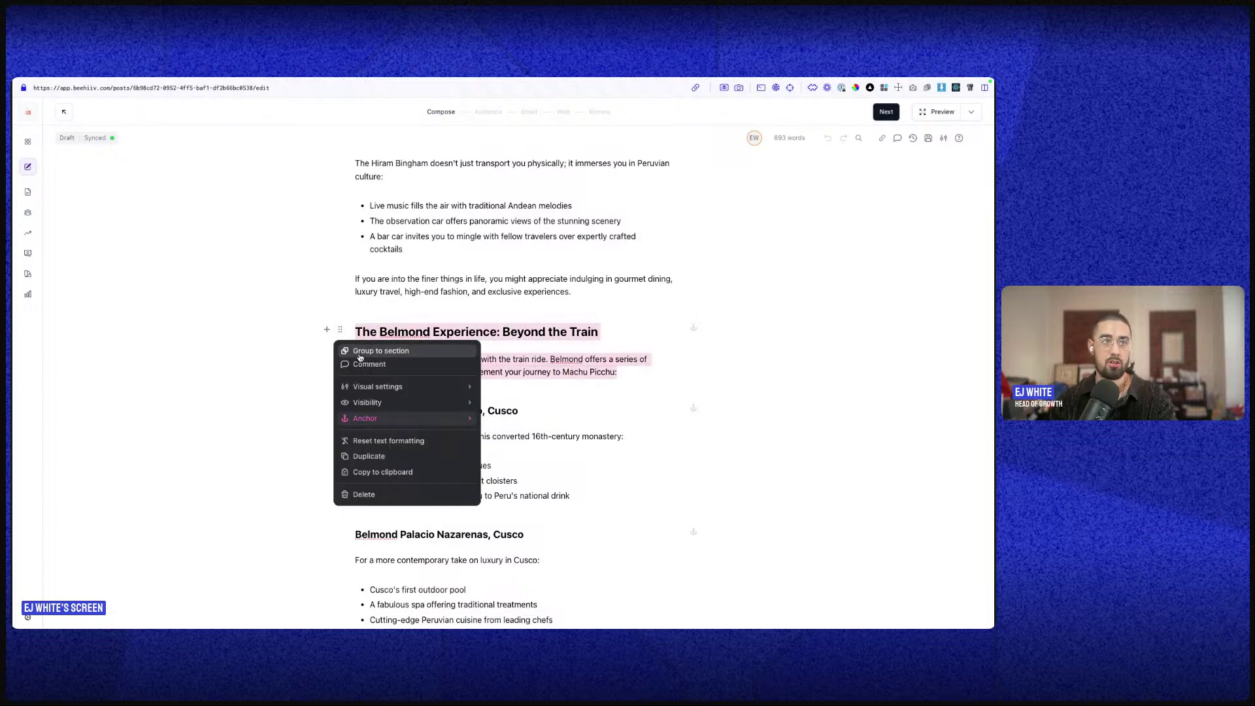
{"action": "left_click", "coordinate": [359, 353]}
{"action": "left_click", "coordinate": [573, 387]}
{"action": "left_click", "coordinate": [625, 377]}
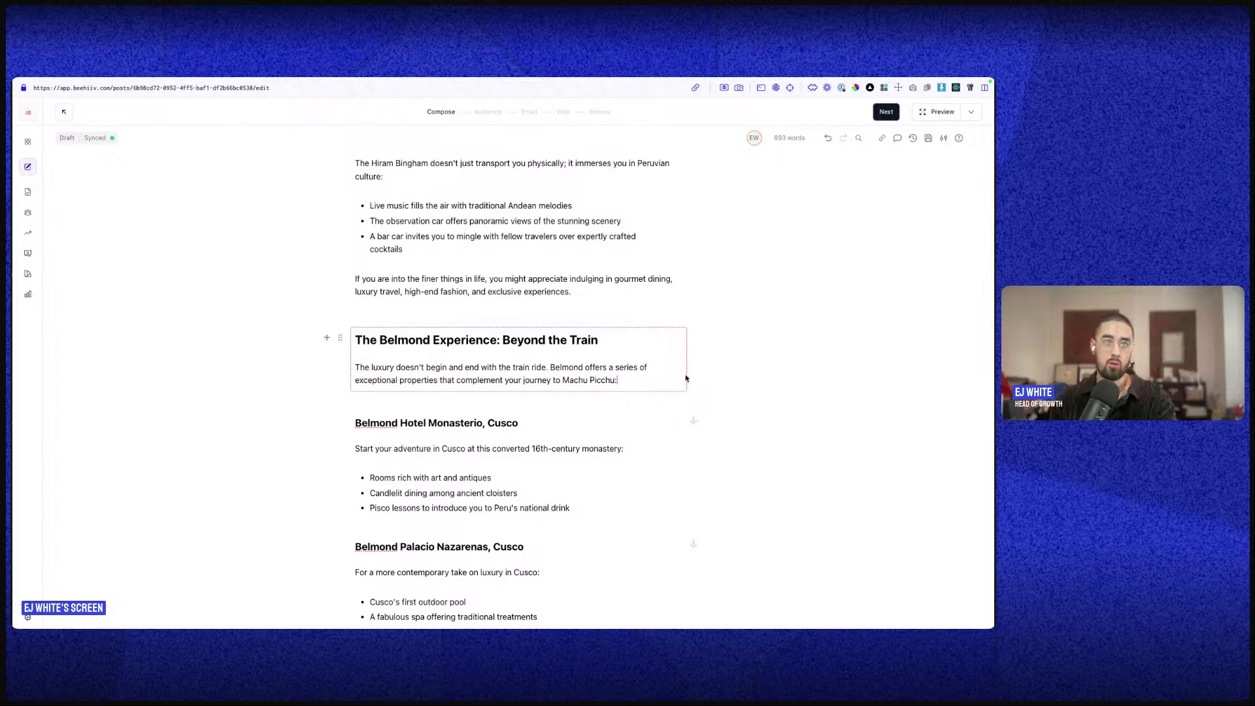
- Switch off Show on website for the section, remove the stray line, and preview
{"action": "left_click_drag", "start_coordinate": [356, 340], "coordinate": [665, 390]}
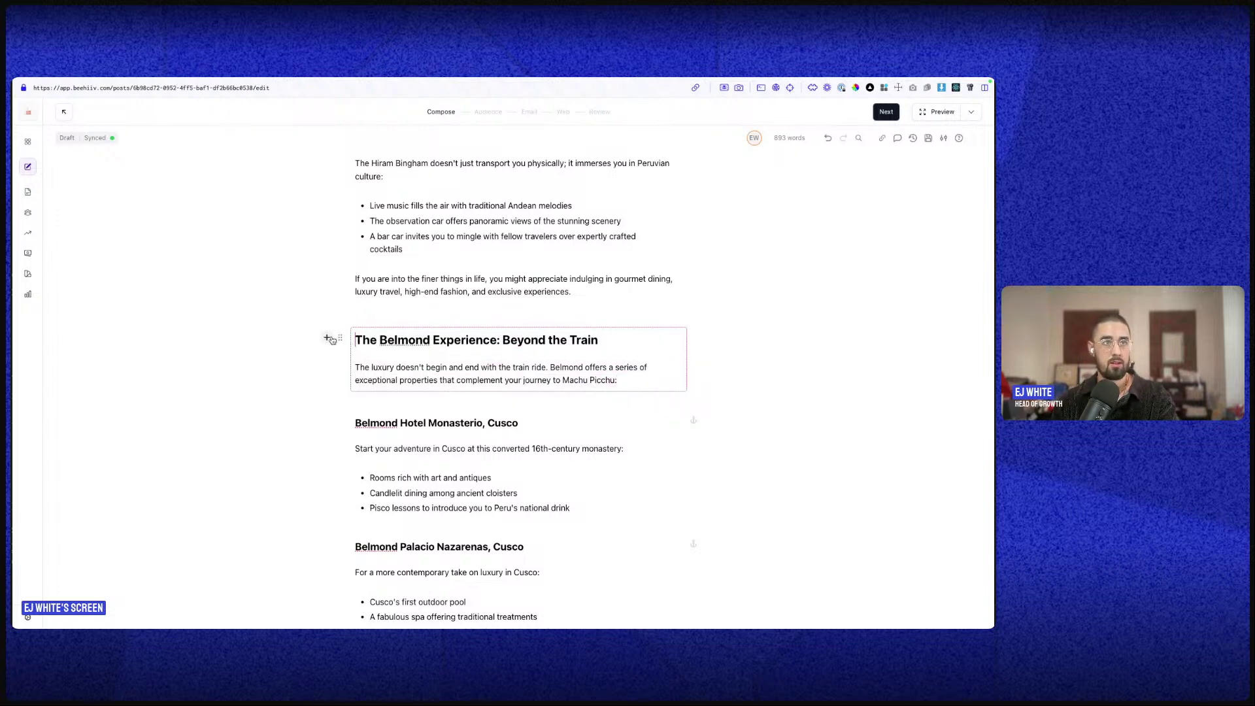
{"action": "left_click", "coordinate": [327, 337]}
{"action": "left_click", "coordinate": [340, 337]}
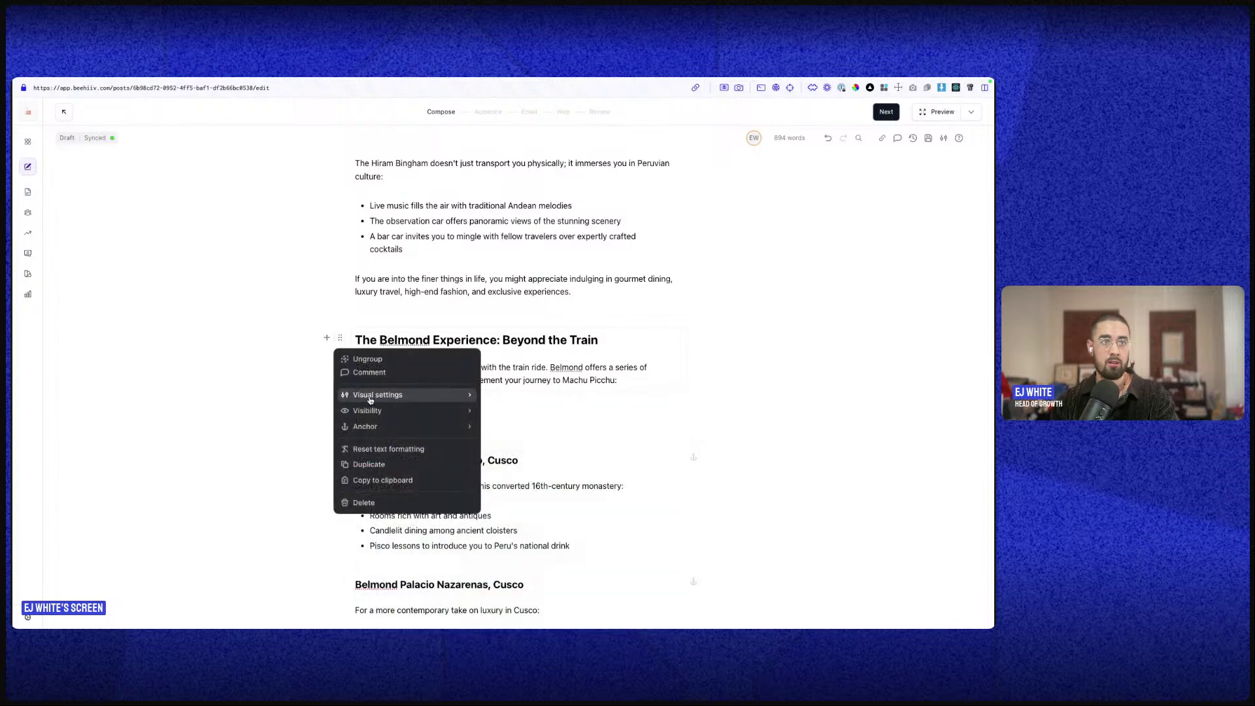
{"action": "left_click", "coordinate": [367, 410]}
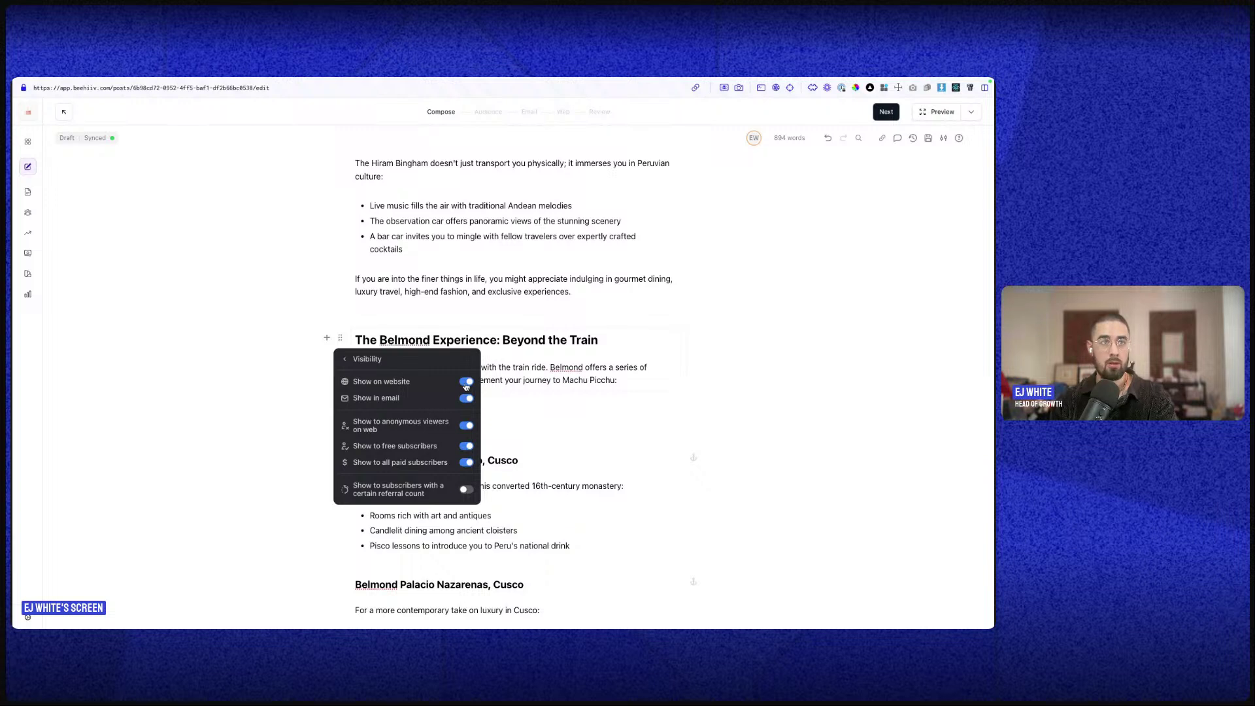
{"action": "left_click", "coordinate": [466, 382]}
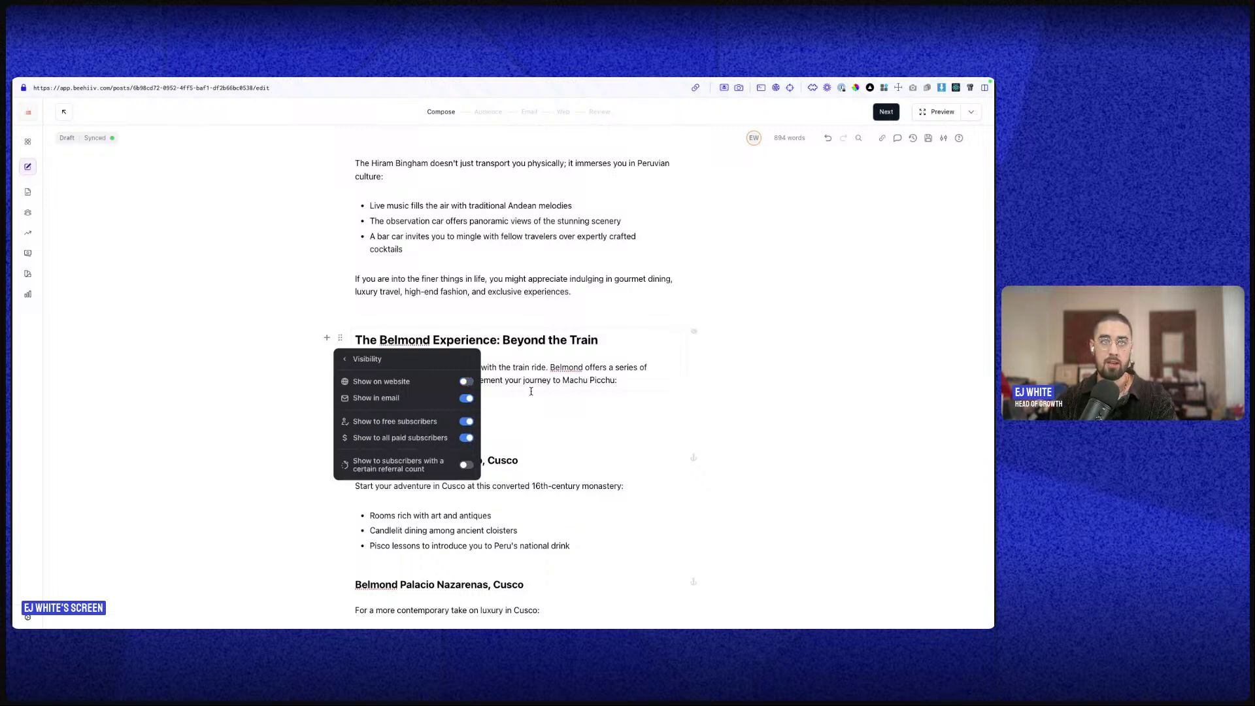
{"action": "left_click", "coordinate": [712, 357]}
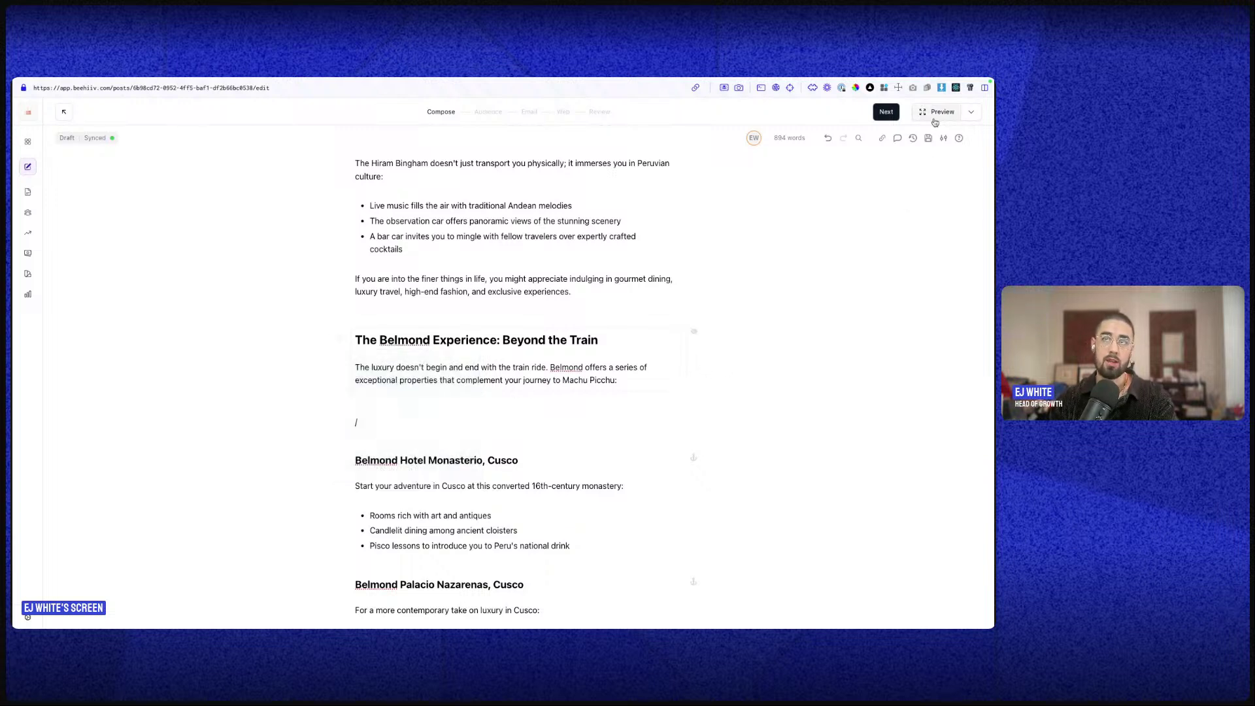
{"action": "key", "text": "BackSpace"}
{"action": "key", "text": "BackSpace"}
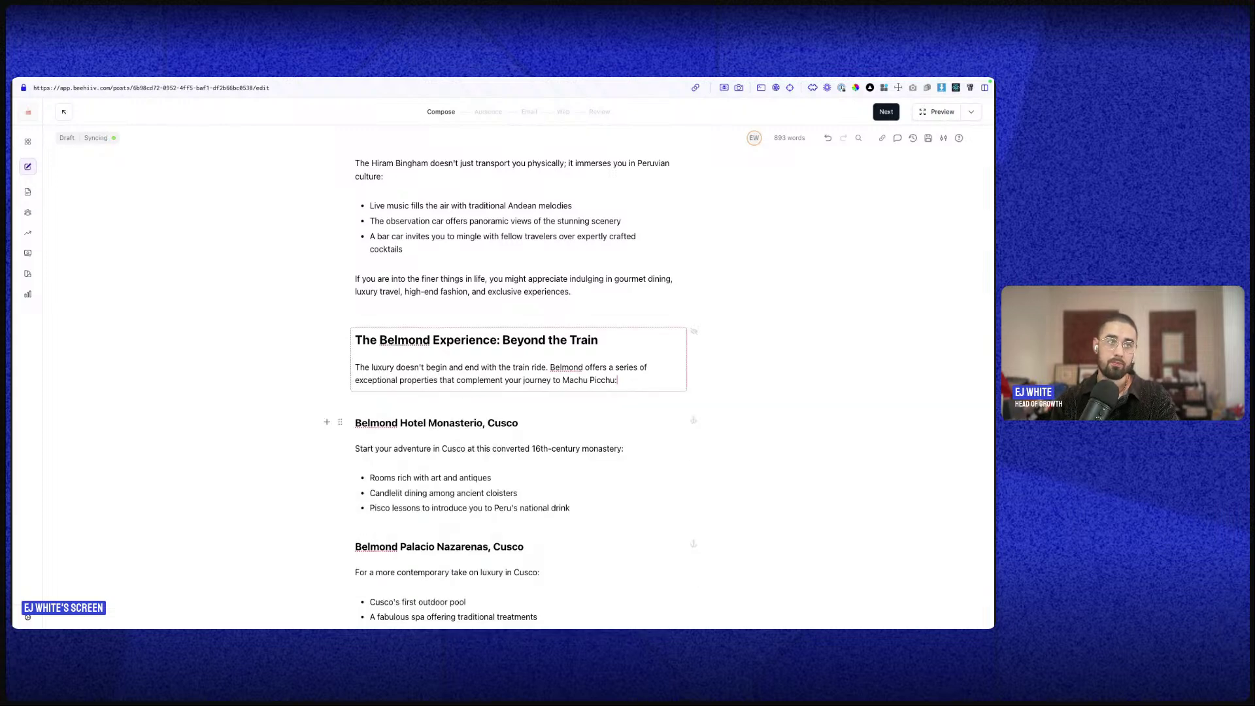
{"action": "left_click", "coordinate": [938, 112]}
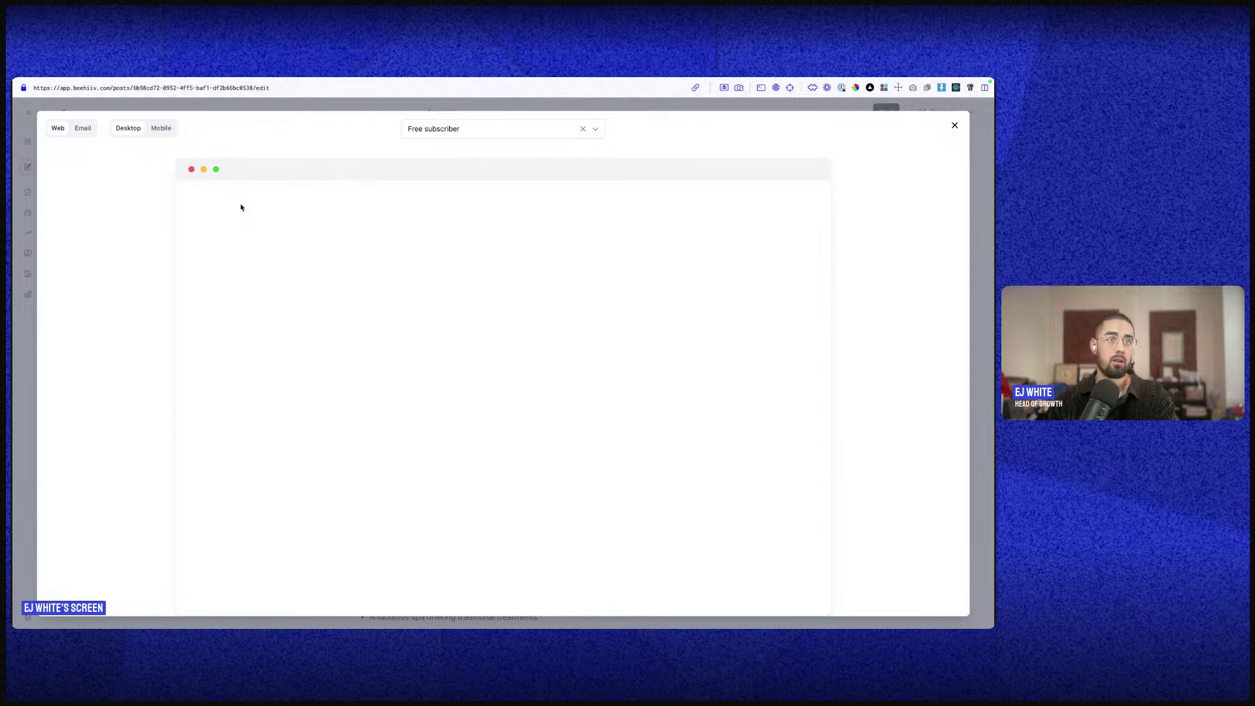
- Compare web and email previews, confirming The Belmond Experience appears only in email, then close
{"action": "left_click", "coordinate": [87, 129]}
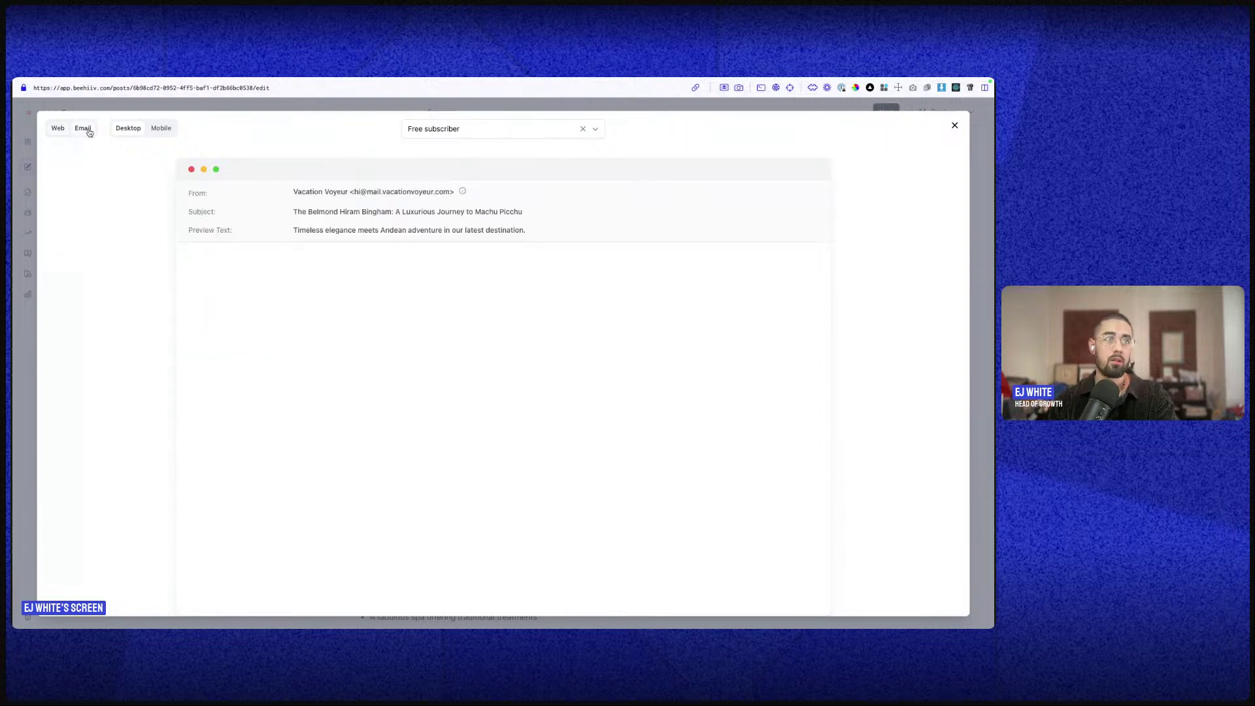
{"action": "left_click", "coordinate": [59, 130]}
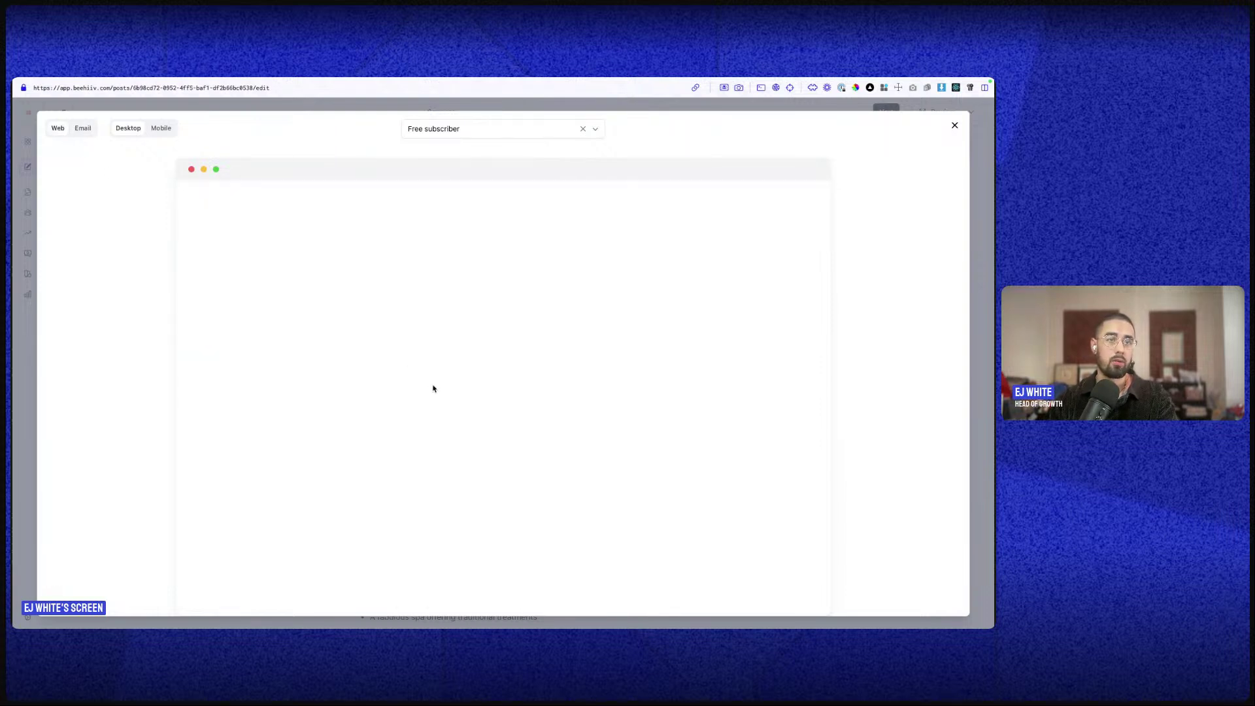
{"action": "scroll", "coordinate": [432, 388], "scroll_direction": "down", "scroll_amount": 15}
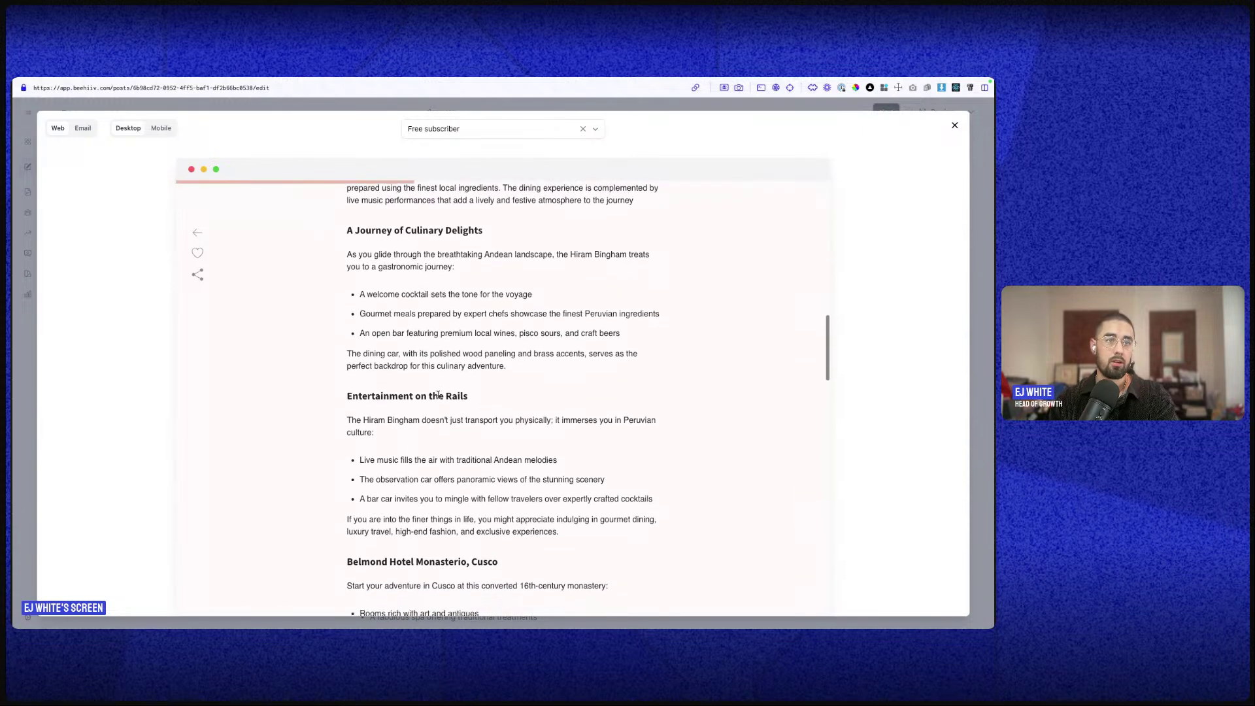
{"action": "scroll", "coordinate": [438, 394], "scroll_direction": "up", "scroll_amount": 5}
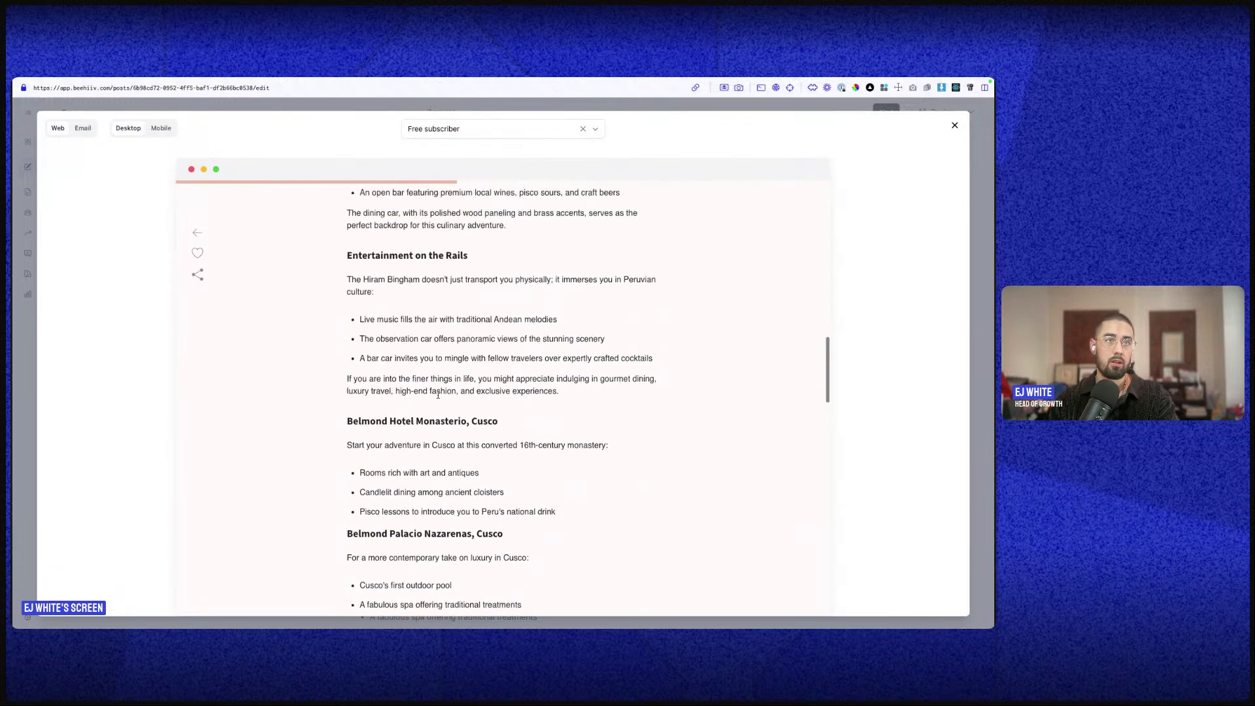
{"action": "scroll", "coordinate": [438, 398], "scroll_direction": "down", "scroll_amount": 20}
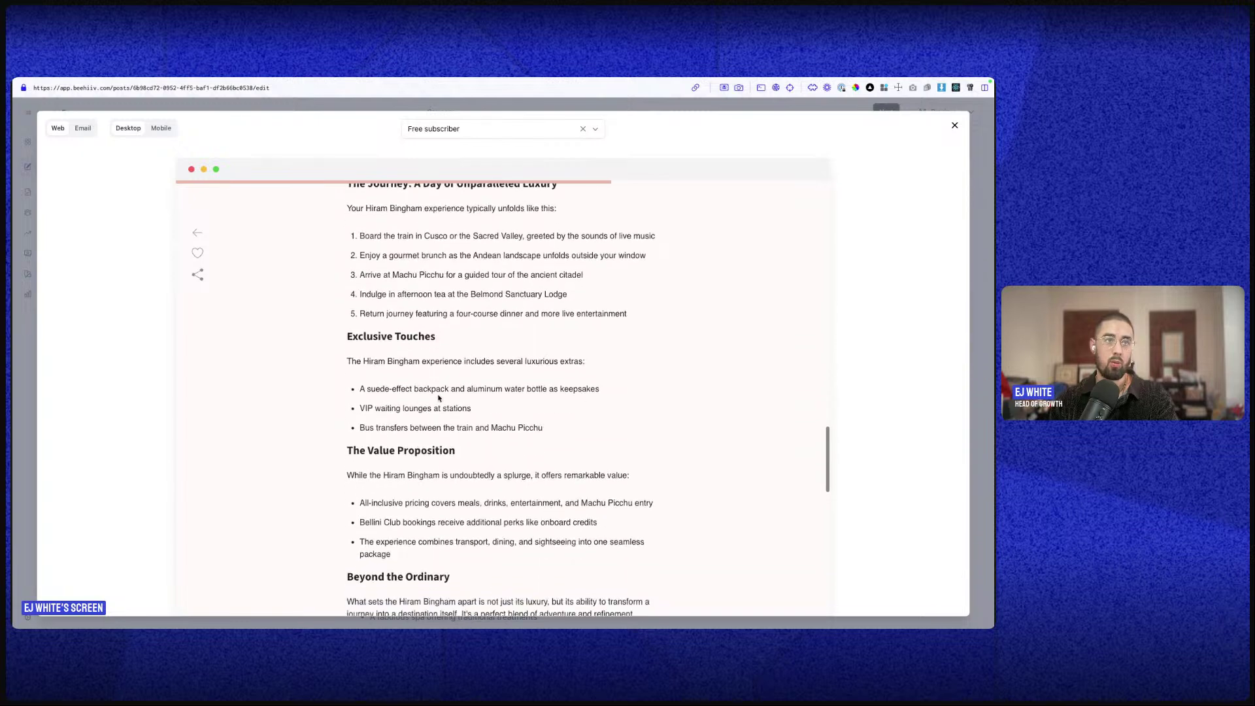
{"action": "scroll", "coordinate": [339, 345], "scroll_direction": "up", "scroll_amount": 8}
{"action": "scroll", "coordinate": [339, 345], "scroll_direction": "up", "scroll_amount": 2}
{"action": "left_click", "coordinate": [83, 128]}
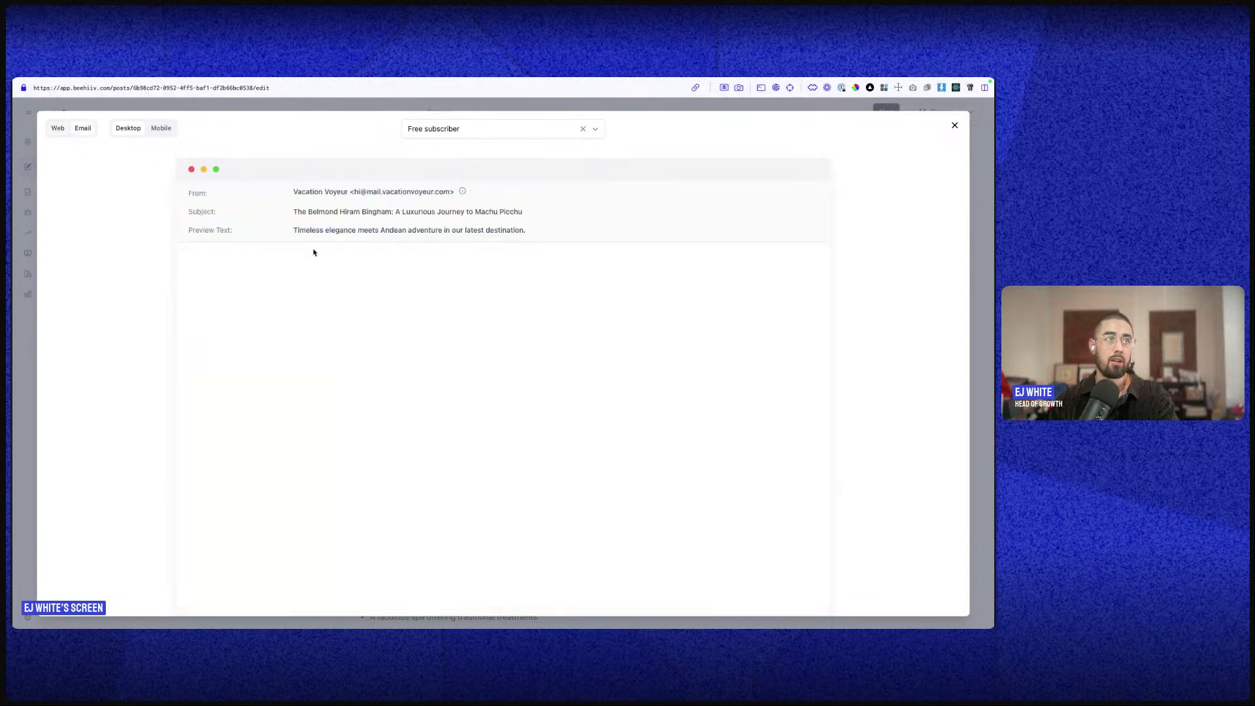
{"action": "scroll", "coordinate": [416, 325], "scroll_direction": "down", "scroll_amount": 15}
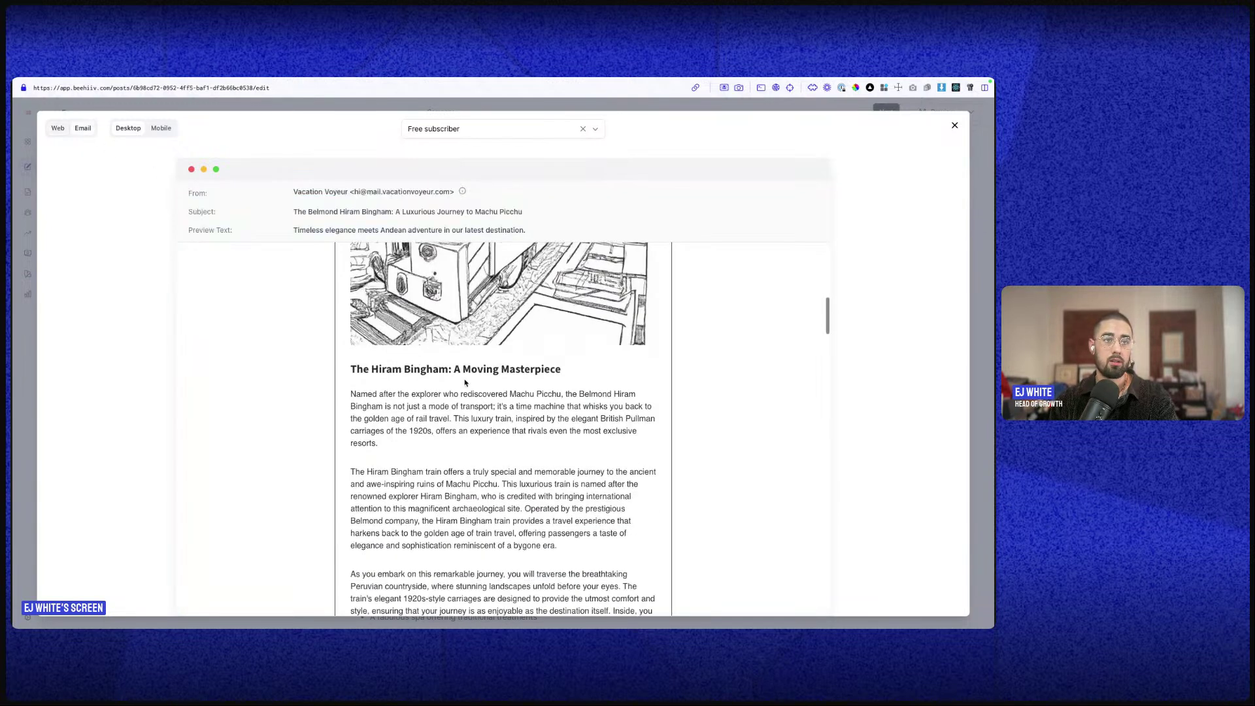
{"action": "scroll", "coordinate": [468, 385], "scroll_direction": "down", "scroll_amount": 5}
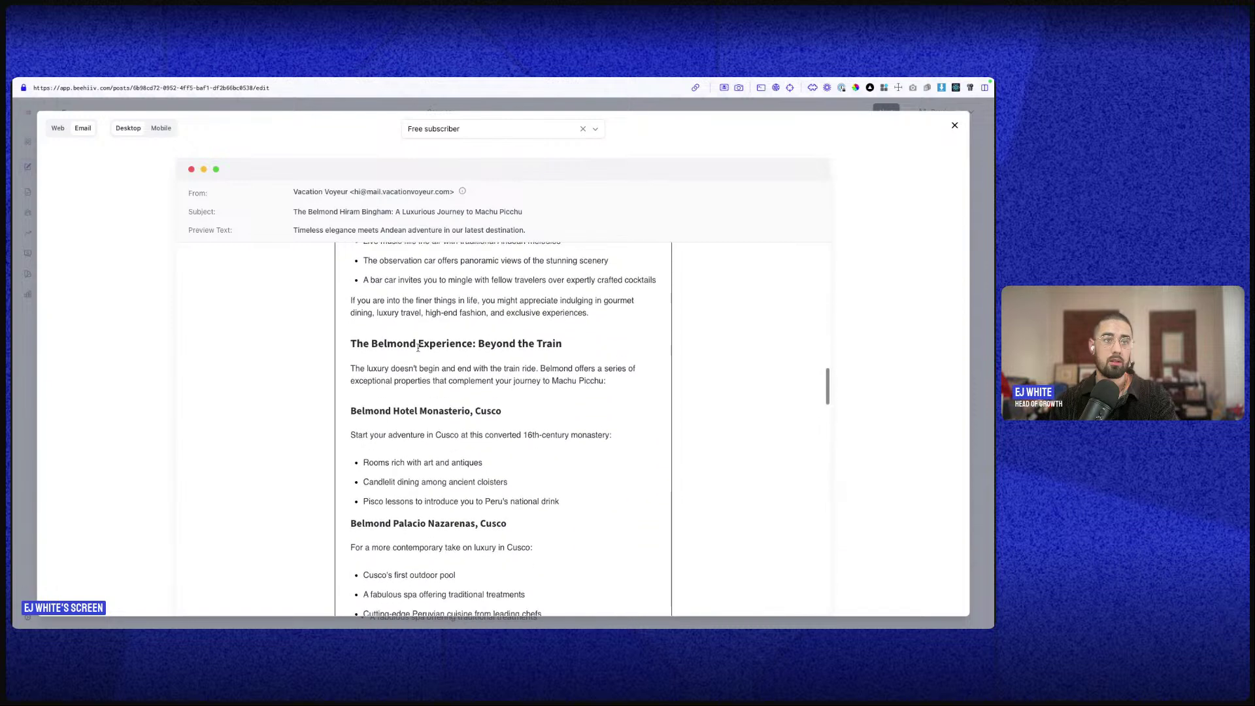
{"action": "left_click_drag", "start_coordinate": [348, 337], "coordinate": [664, 393]}
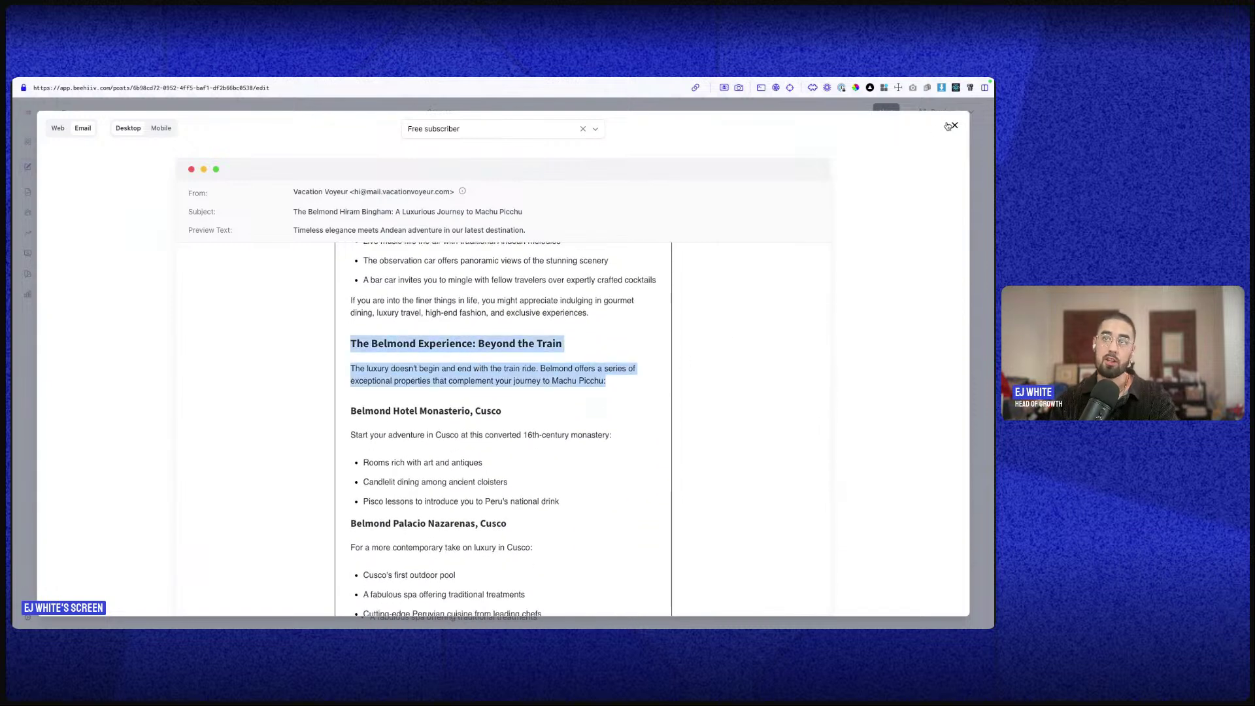
{"action": "left_click", "coordinate": [954, 125]}
- Open the section's Visibility settings and try the website, anonymous and free-subscriber toggles
{"action": "left_click", "coordinate": [341, 338]}
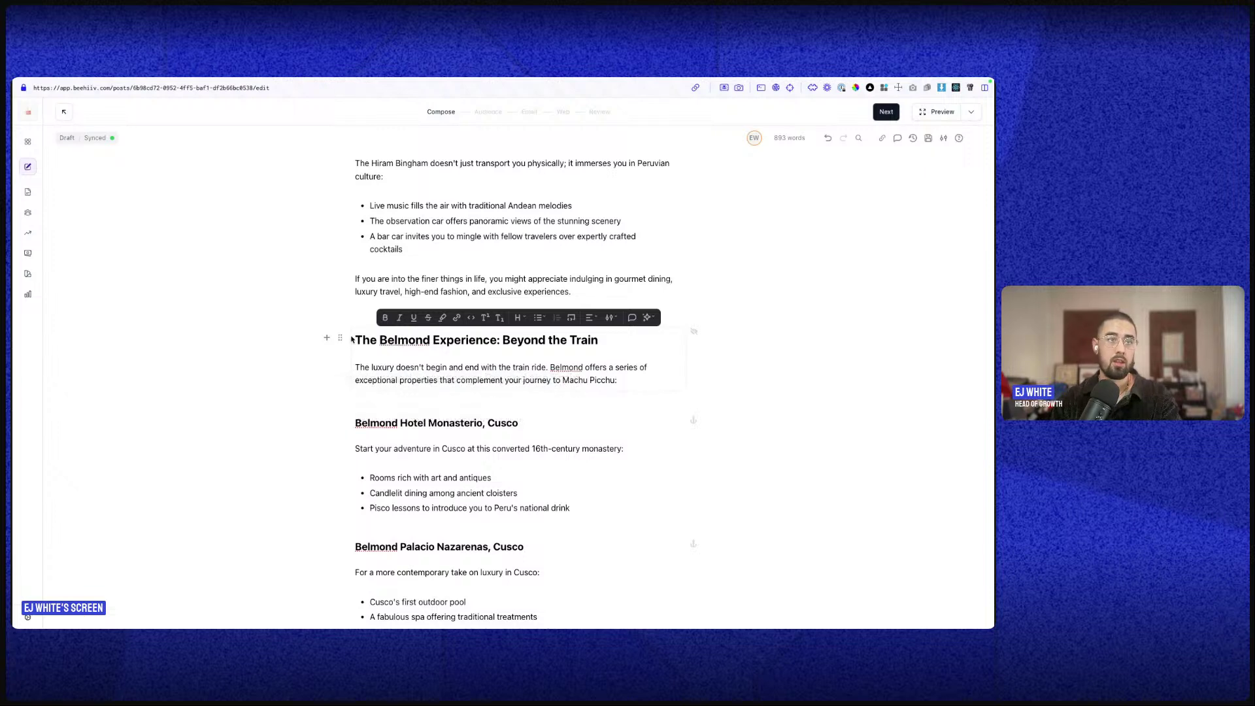
{"action": "left_click", "coordinate": [342, 339]}
{"action": "left_click", "coordinate": [366, 410]}
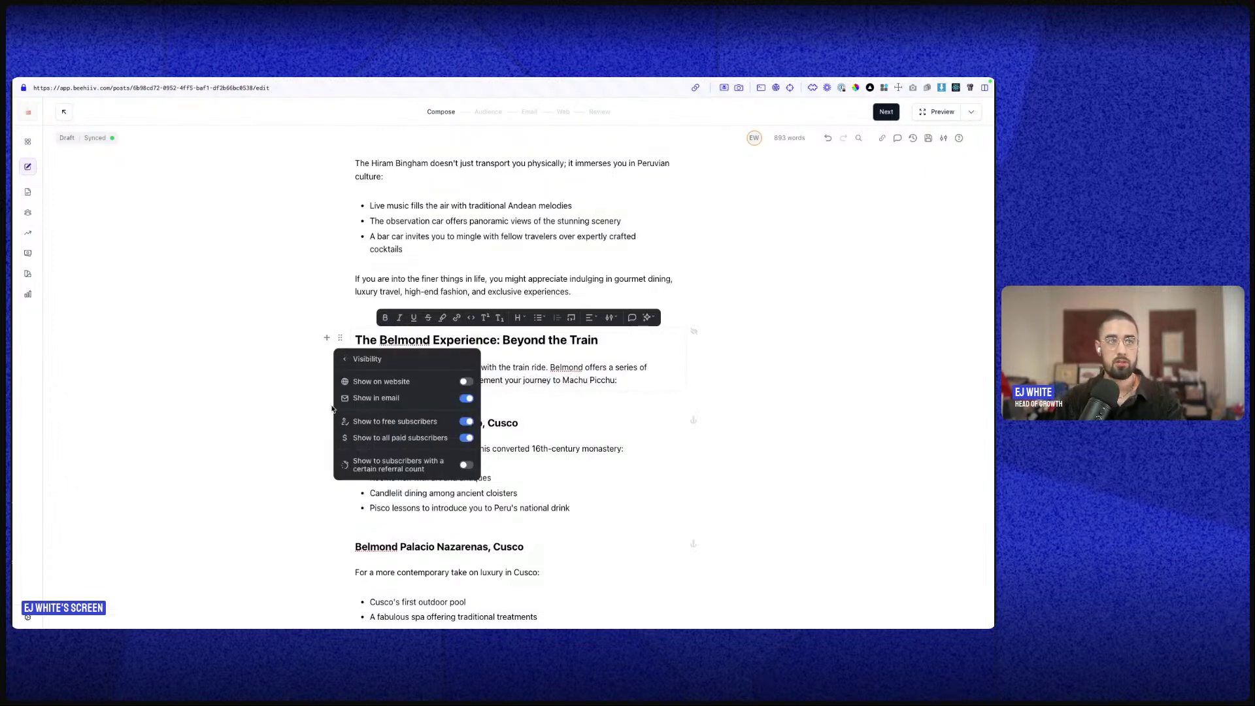
{"action": "left_click", "coordinate": [464, 382]}
{"action": "left_click", "coordinate": [464, 382]}
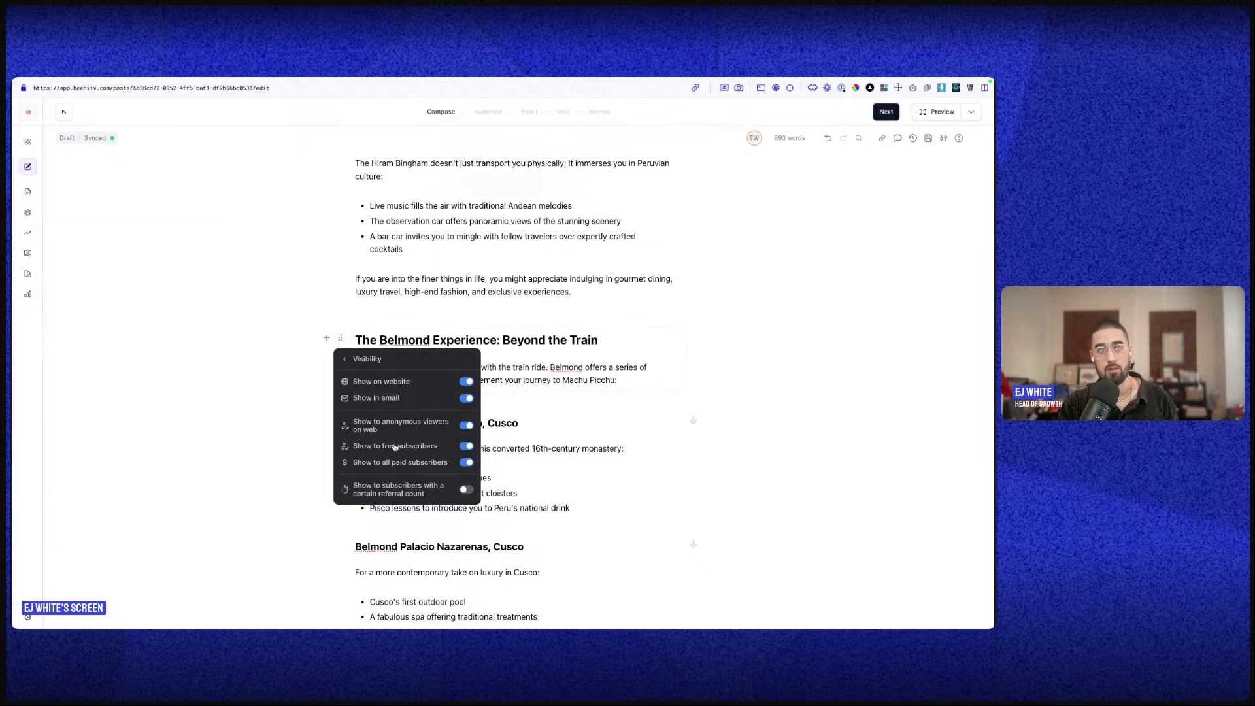
{"action": "left_click", "coordinate": [467, 426]}
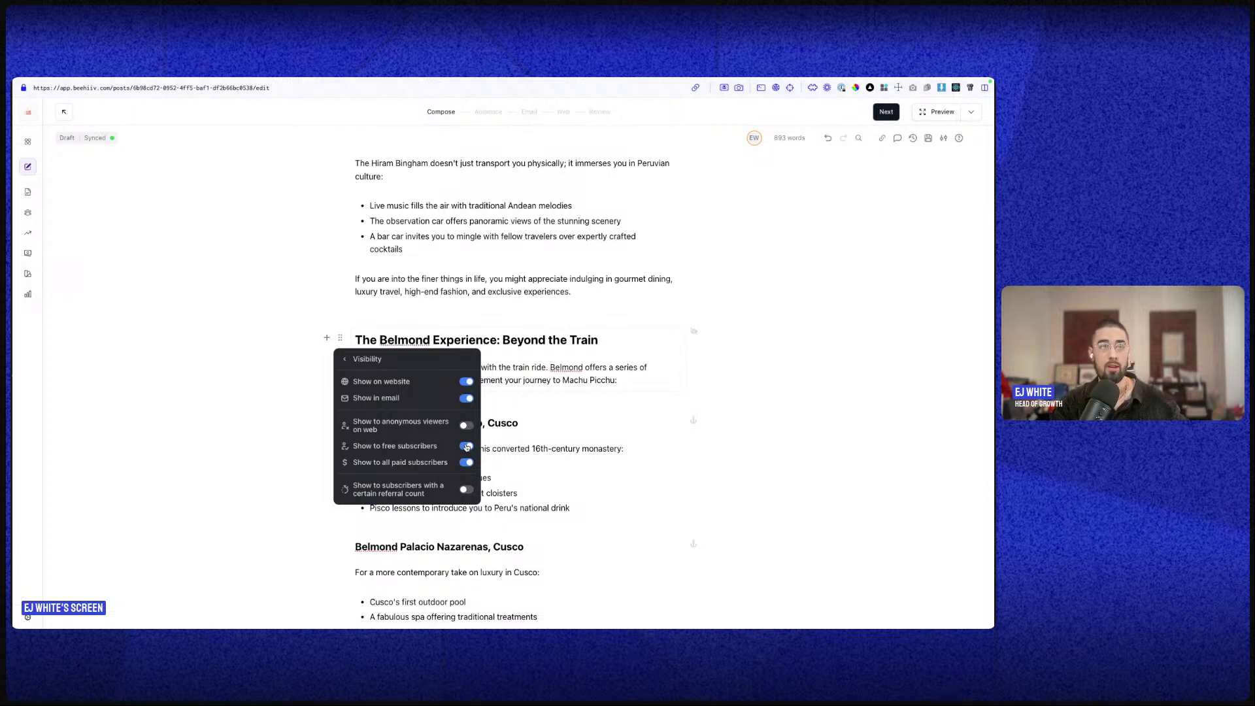
{"action": "left_click", "coordinate": [466, 446]}
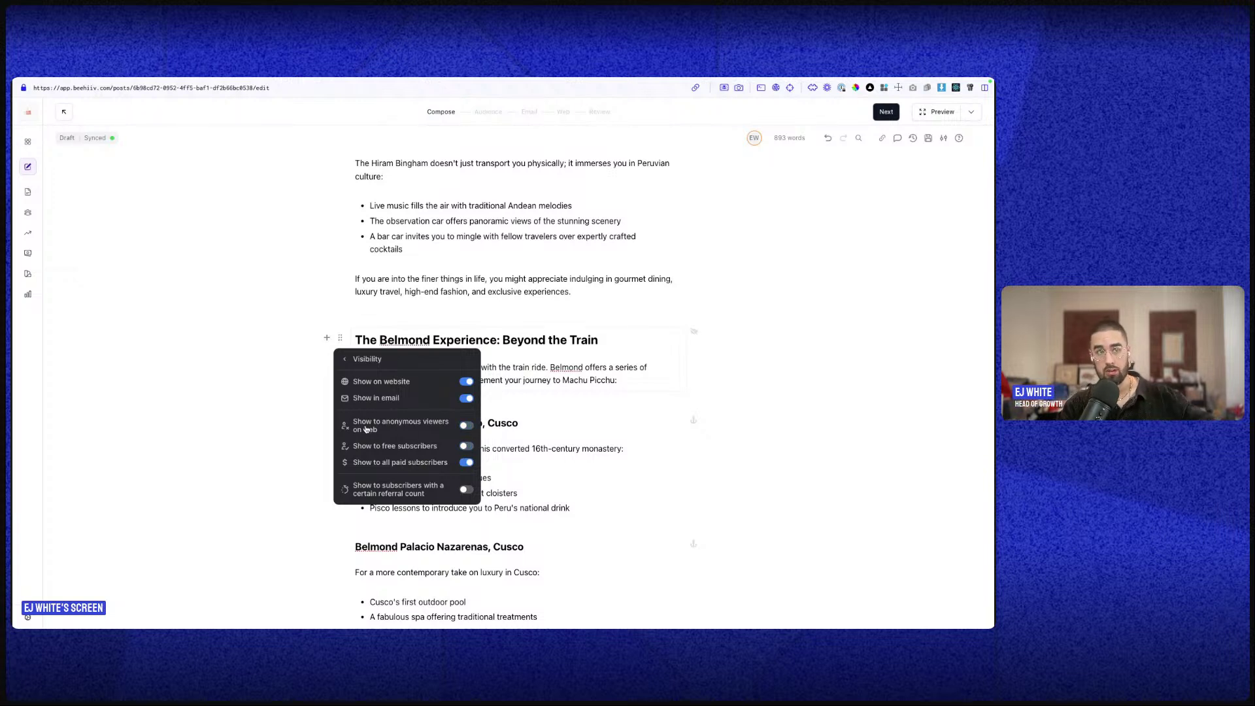
{"action": "left_click", "coordinate": [462, 445]}
{"action": "left_click", "coordinate": [466, 427]}
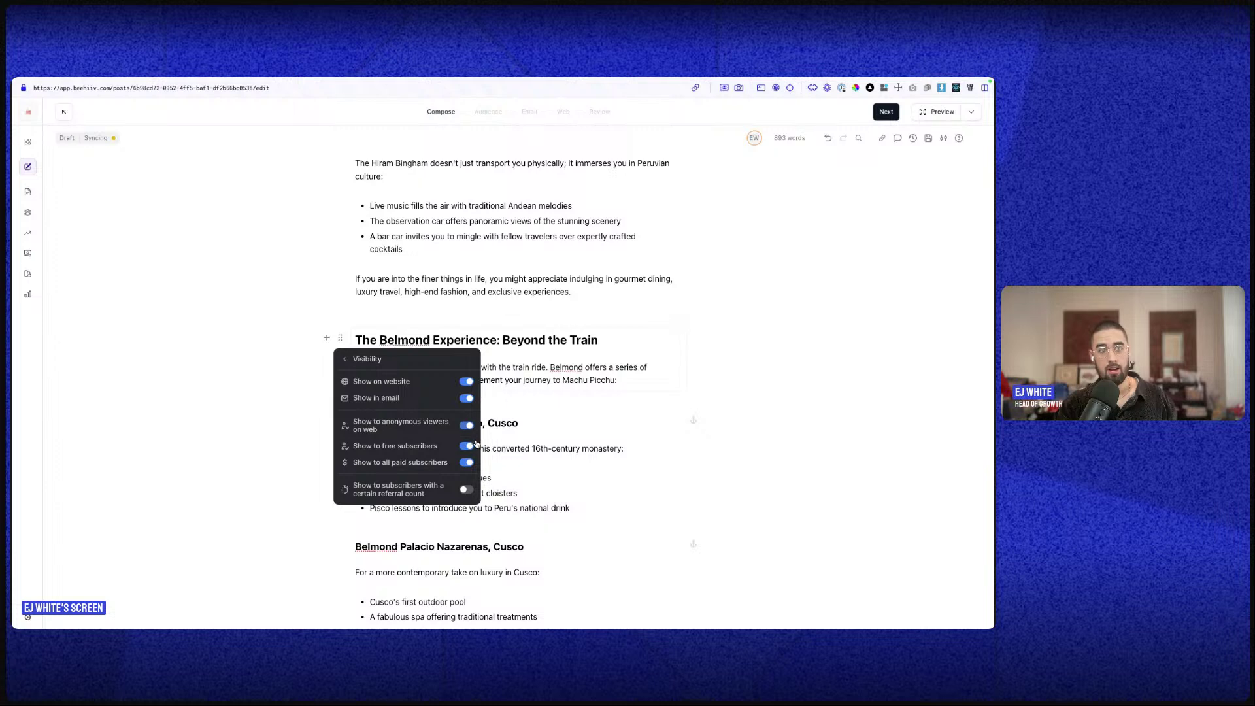
- Leave only paid subscribers enabled and turn on the referral-count condition
{"action": "left_click", "coordinate": [469, 463]}
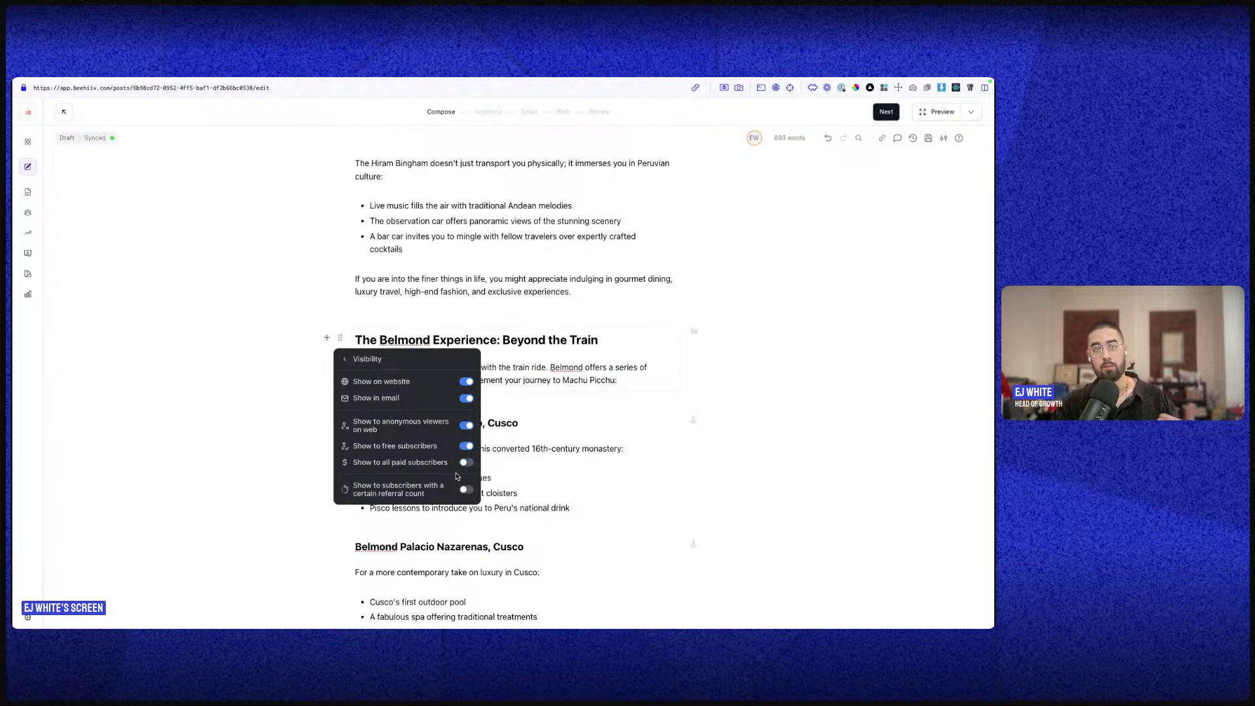
{"action": "left_click", "coordinate": [466, 427]}
{"action": "left_click", "coordinate": [466, 427]}
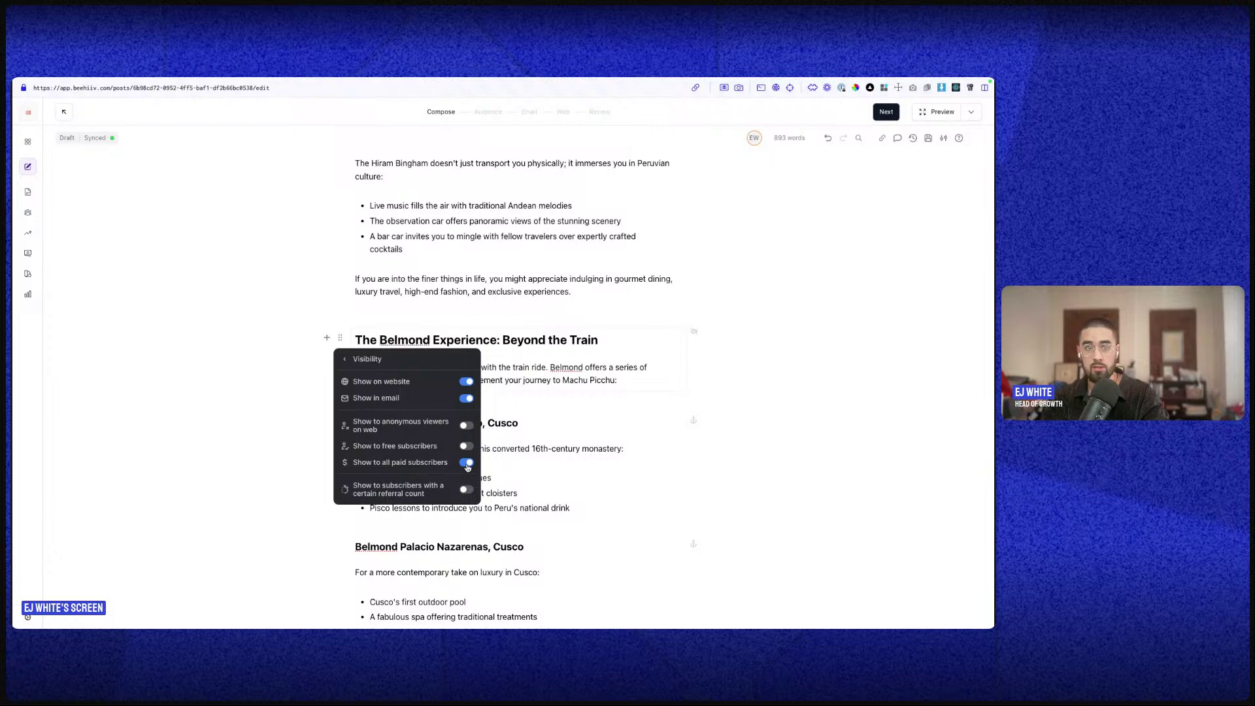
{"action": "left_click", "coordinate": [468, 462]}
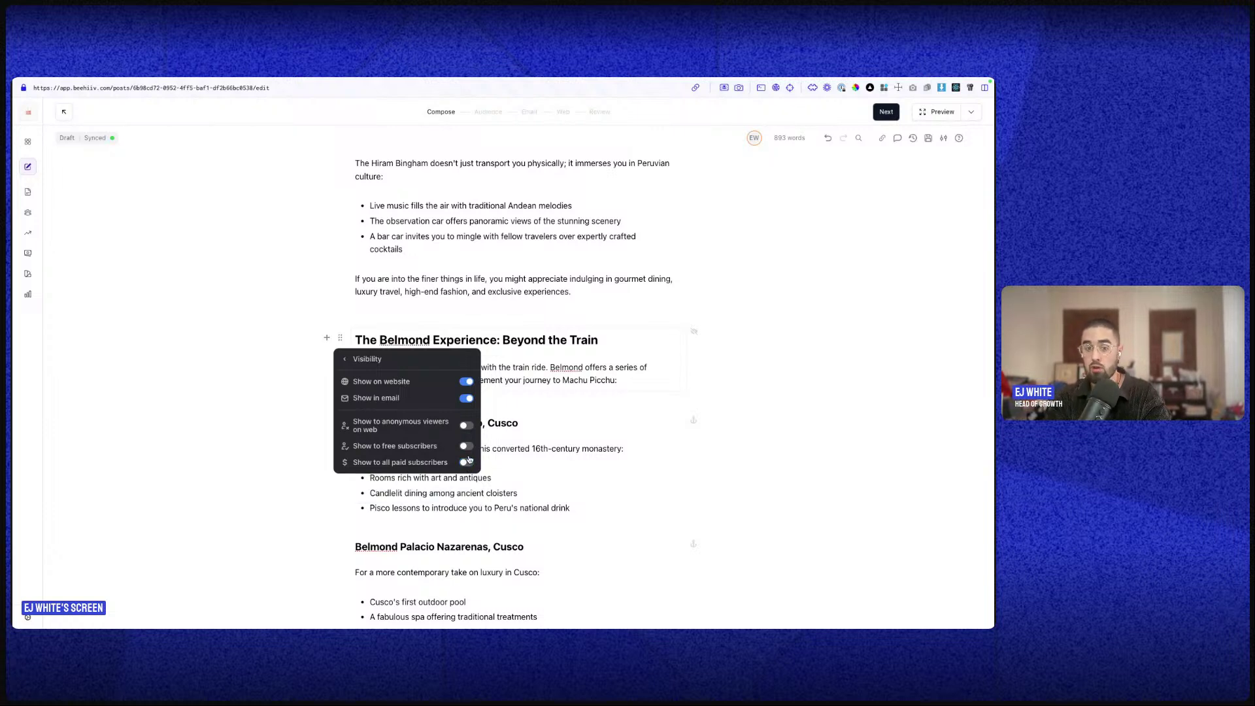
{"action": "left_click", "coordinate": [466, 446]}
{"action": "left_click", "coordinate": [468, 424]}
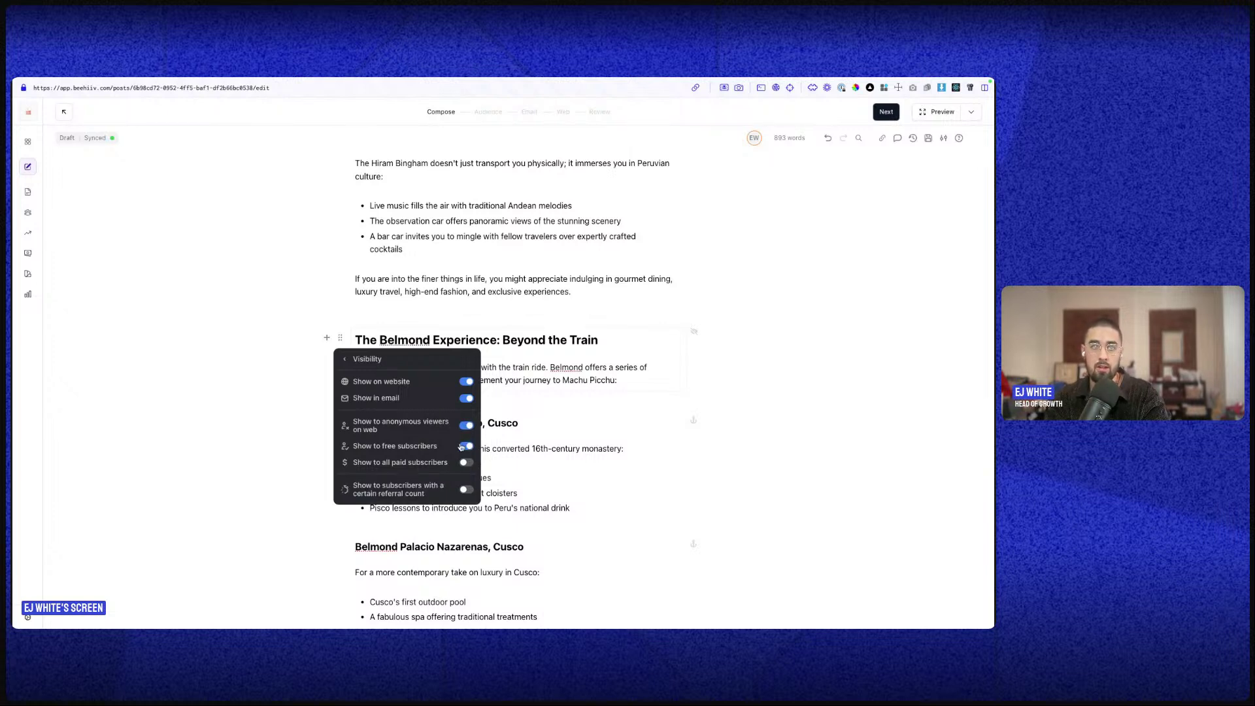
{"action": "left_click", "coordinate": [464, 464]}
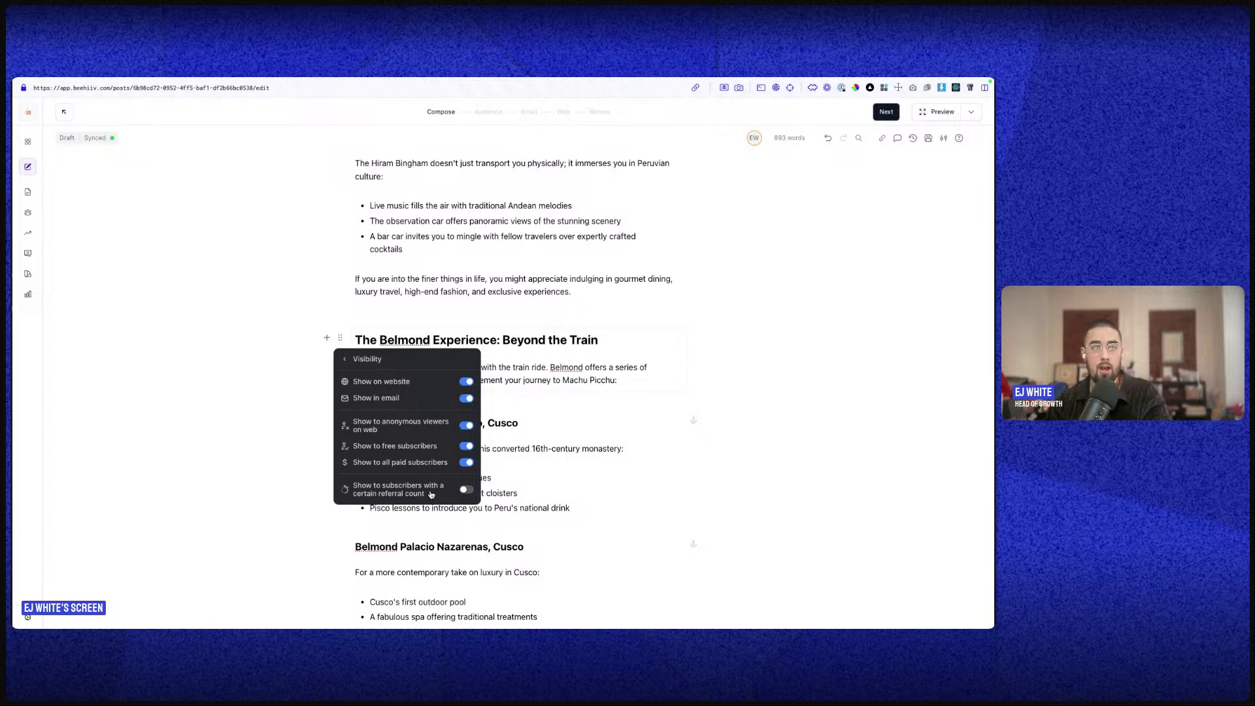
{"action": "left_click", "coordinate": [466, 425]}
{"action": "left_click", "coordinate": [464, 446]}
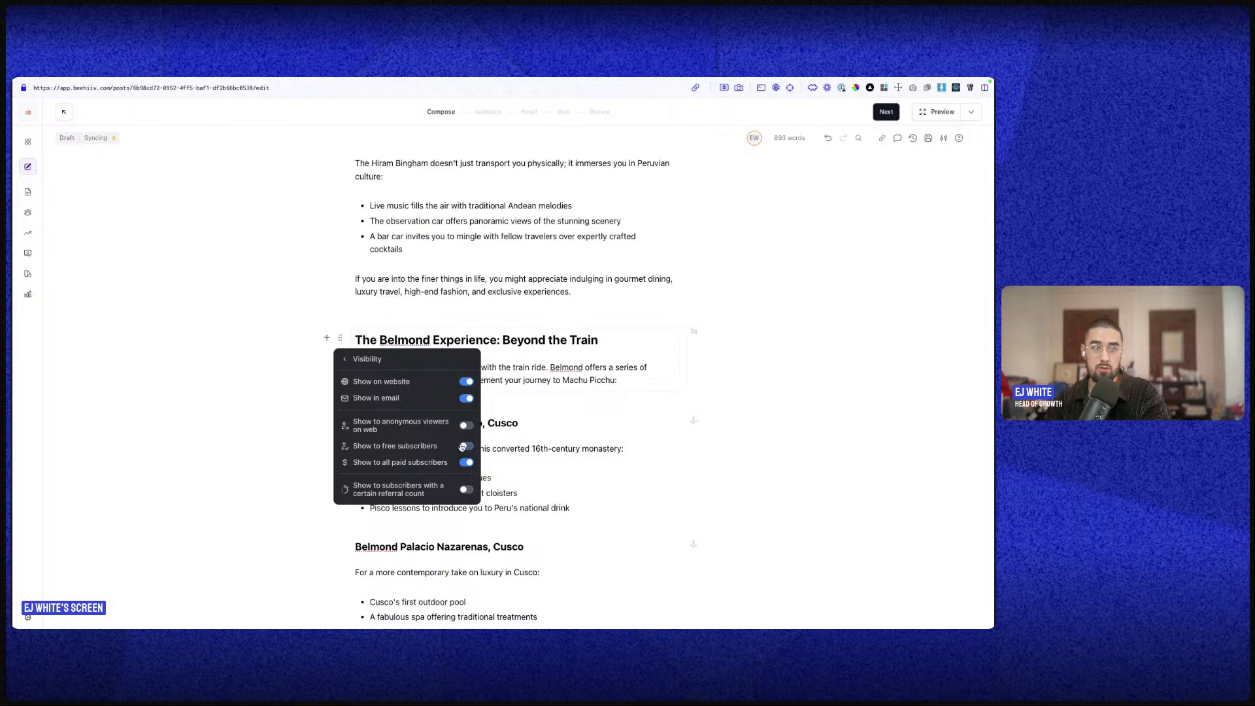
{"action": "left_click", "coordinate": [466, 490]}
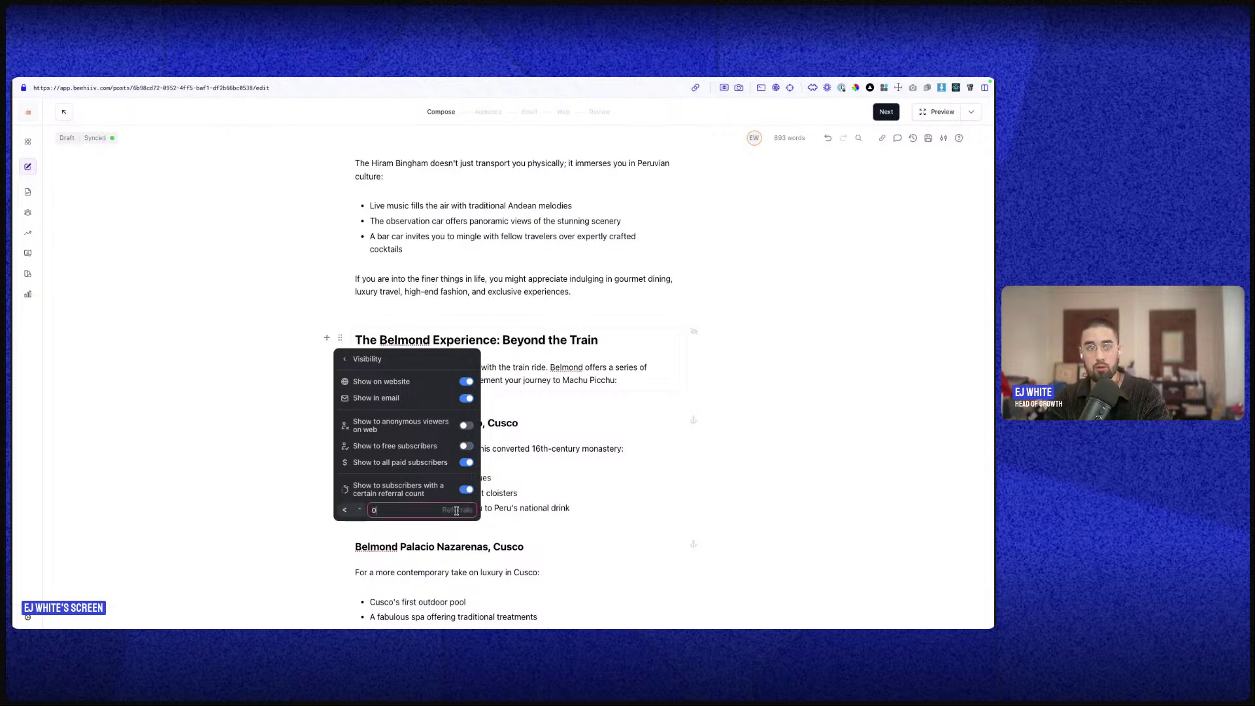
- Set the referral comparison to 'lower than' and edit the required referral count
{"action": "key", "text": "BackSpace"}
{"action": "type", "text": "5"}
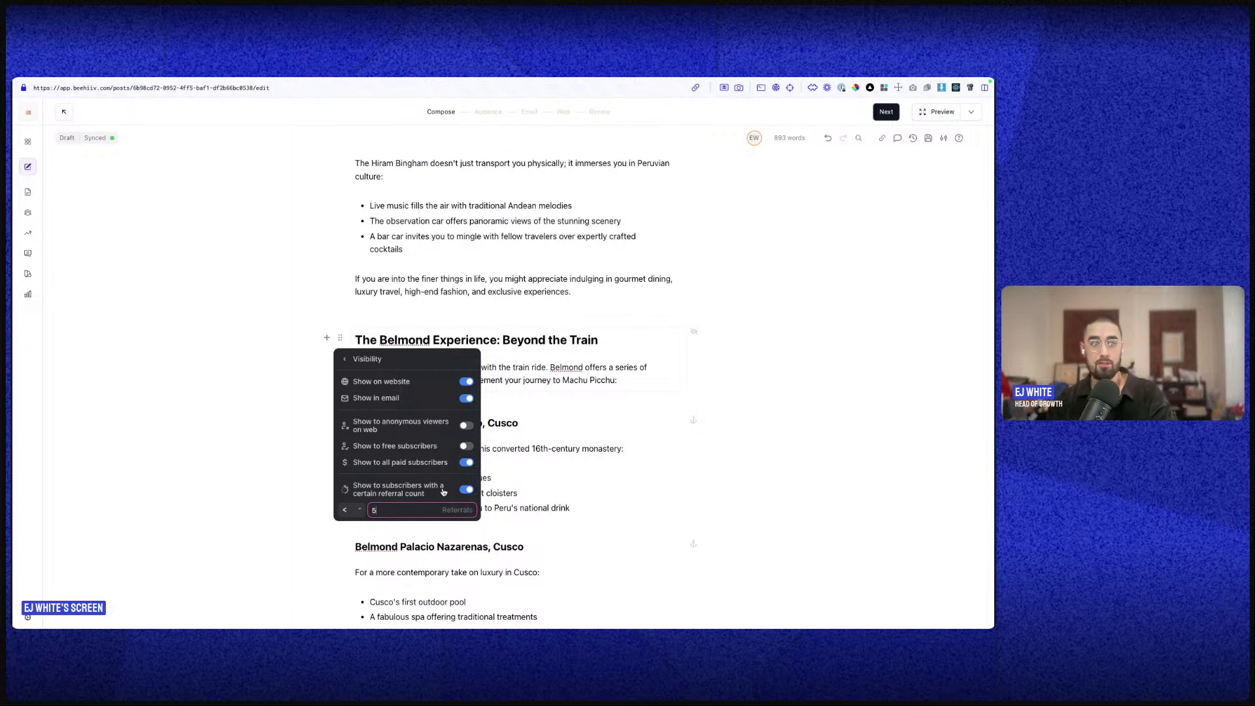
{"action": "left_click", "coordinate": [356, 510]}
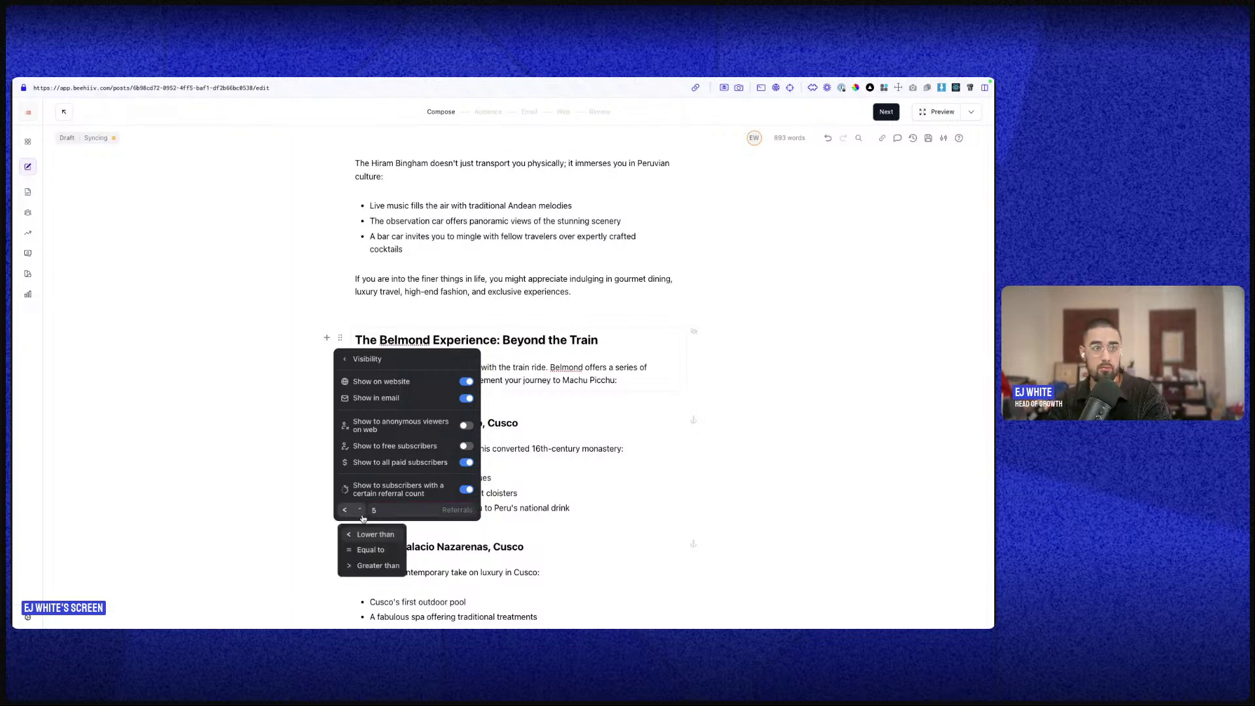
{"action": "left_click", "coordinate": [354, 511]}
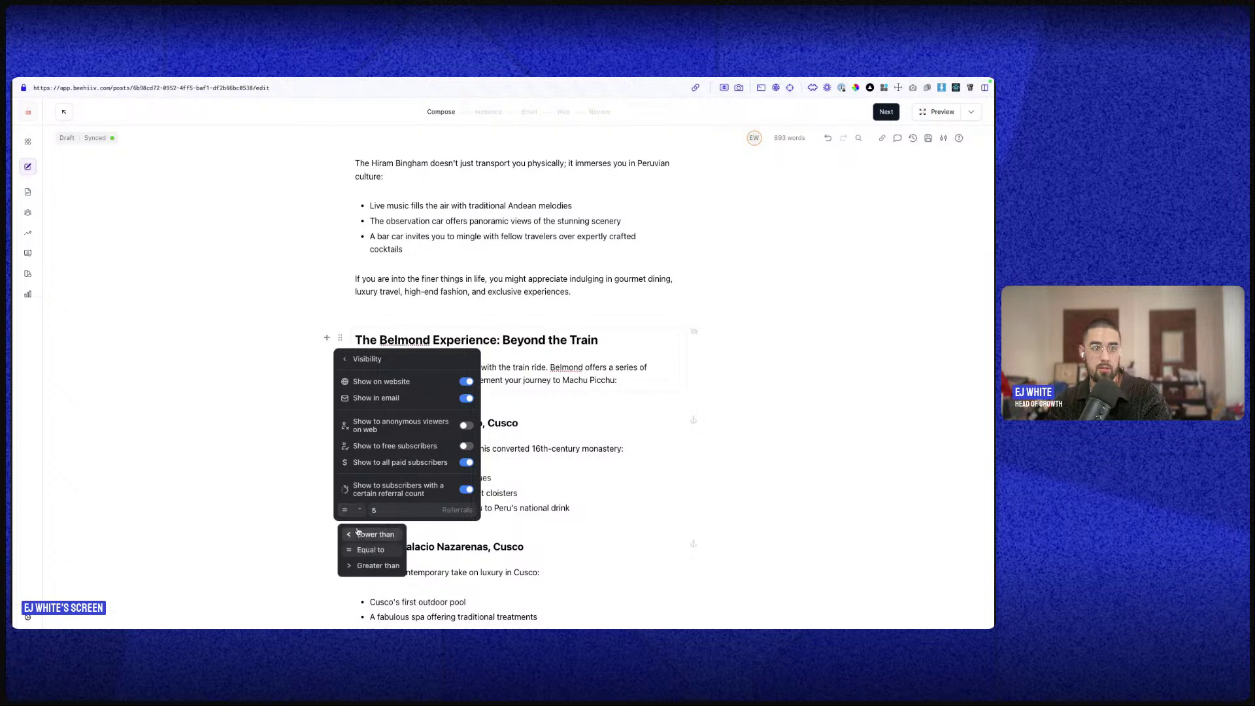
{"action": "left_click", "coordinate": [361, 566]}
{"action": "left_click", "coordinate": [392, 508]}
{"action": "key", "text": "BackSpace"}
{"action": "type", "text": "3"}
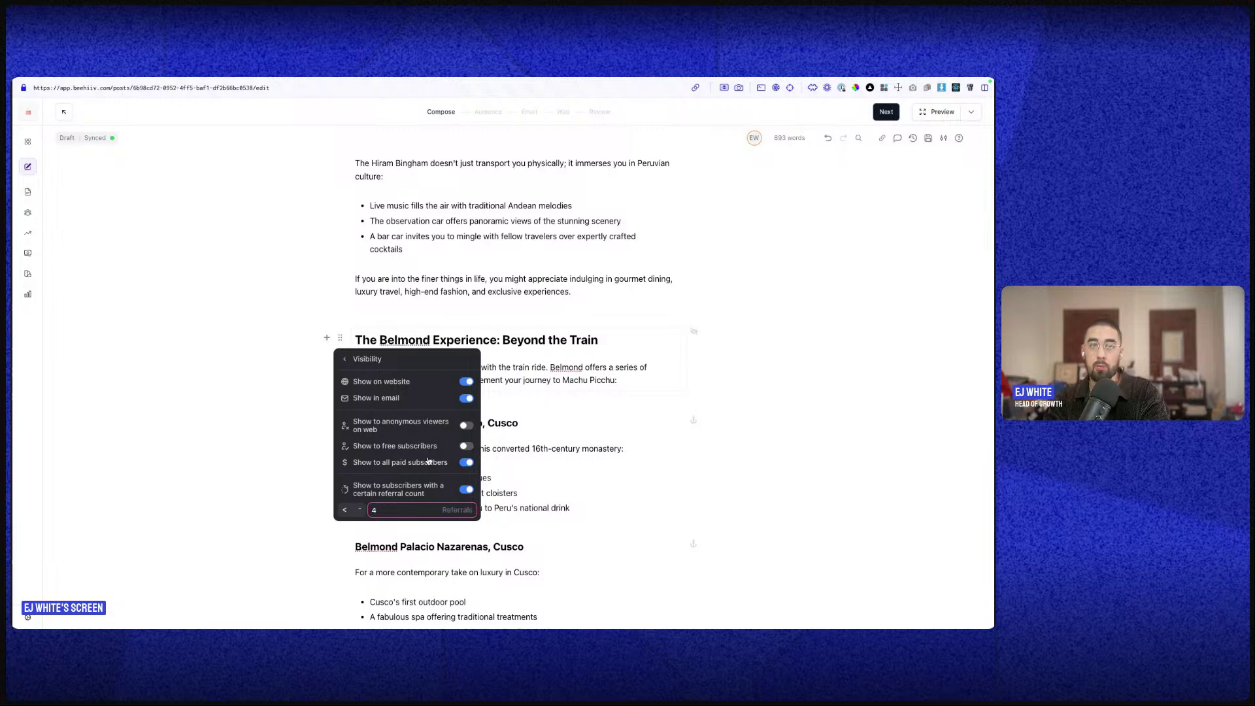
- Close and reopen the section's Visibility settings to verify the referral condition
{"action": "left_click", "coordinate": [507, 410]}
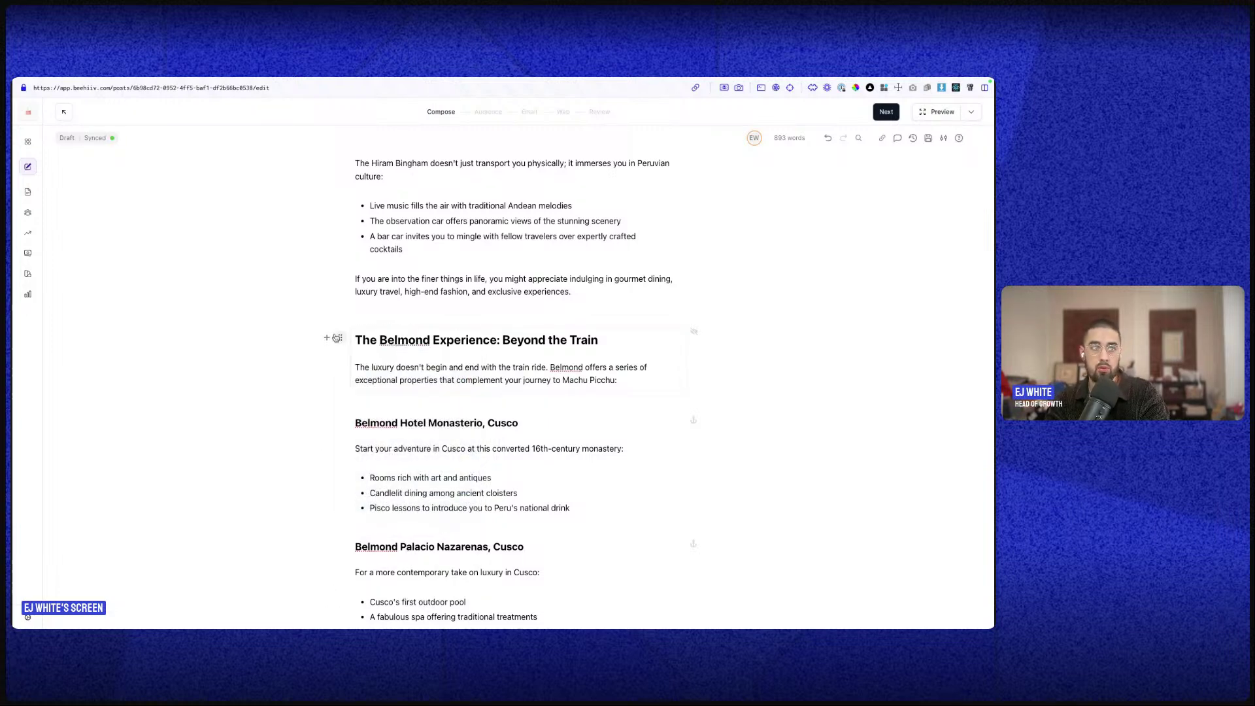
{"action": "left_click", "coordinate": [340, 338]}
{"action": "left_click", "coordinate": [402, 411]}
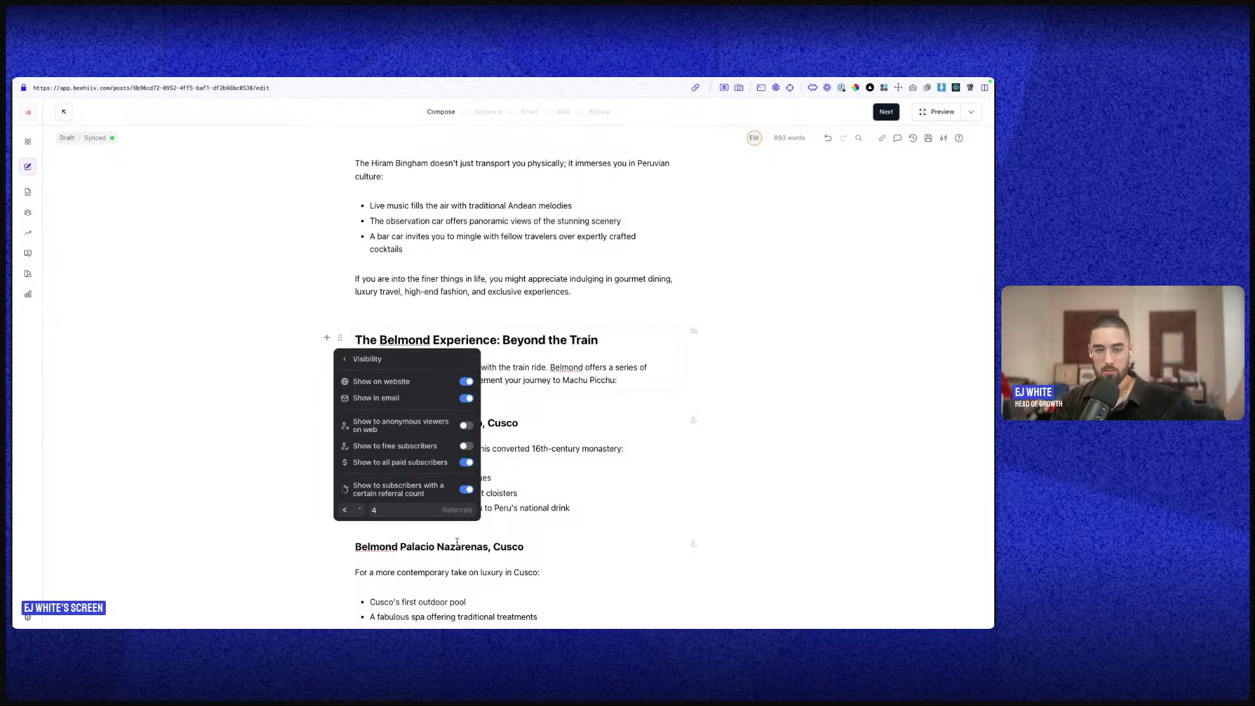
{"action": "scroll", "coordinate": [575, 525], "scroll_direction": "up", "scroll_amount": 1}
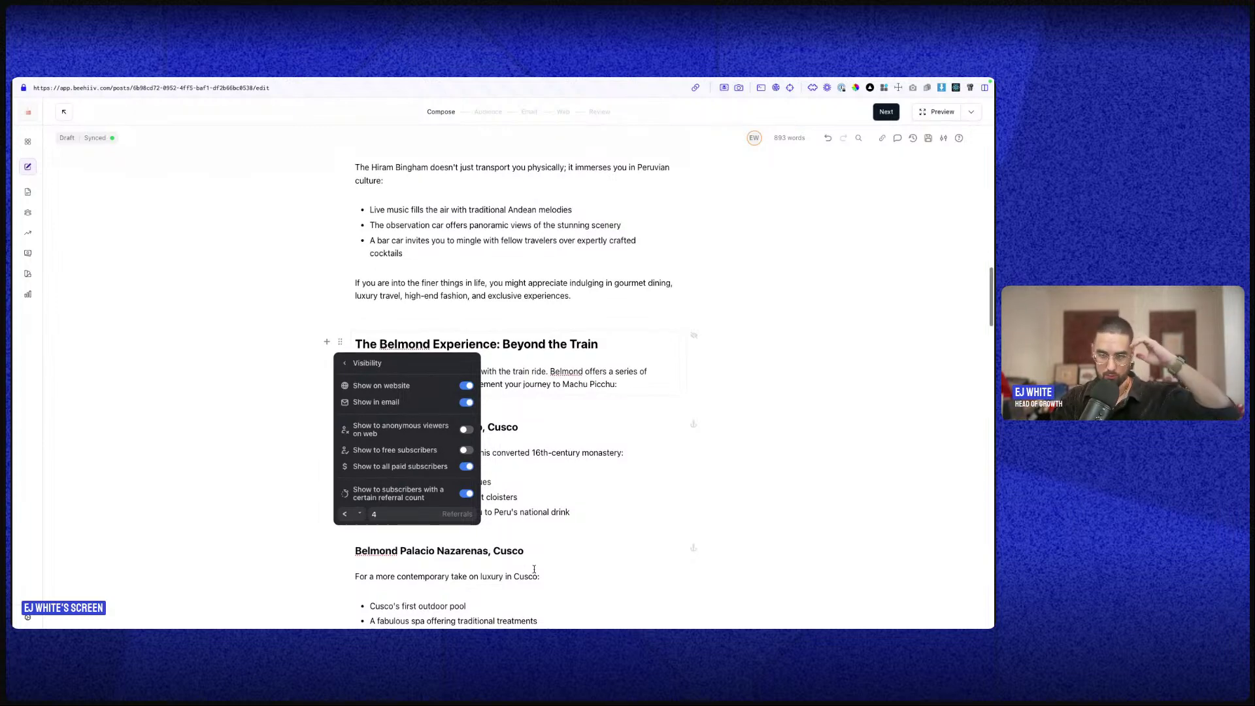
{"action": "left_click", "coordinate": [639, 457]}
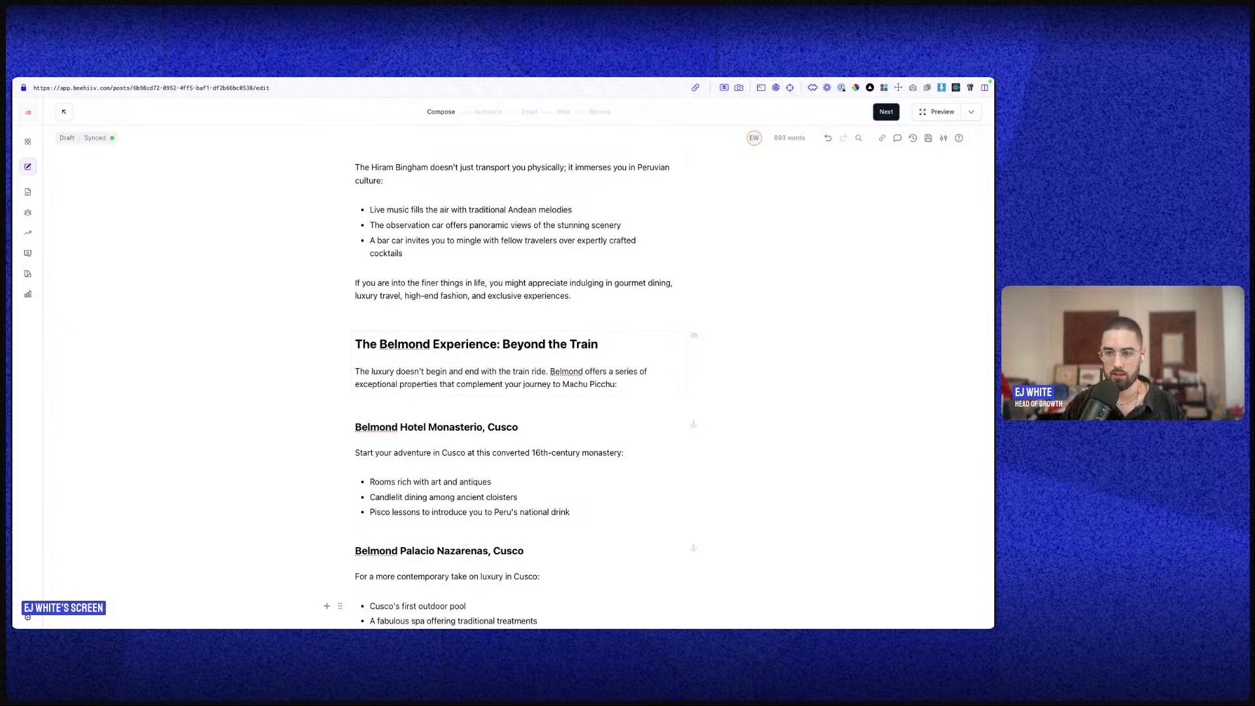
{"action": "mouse_move", "coordinate": [753, 79]}
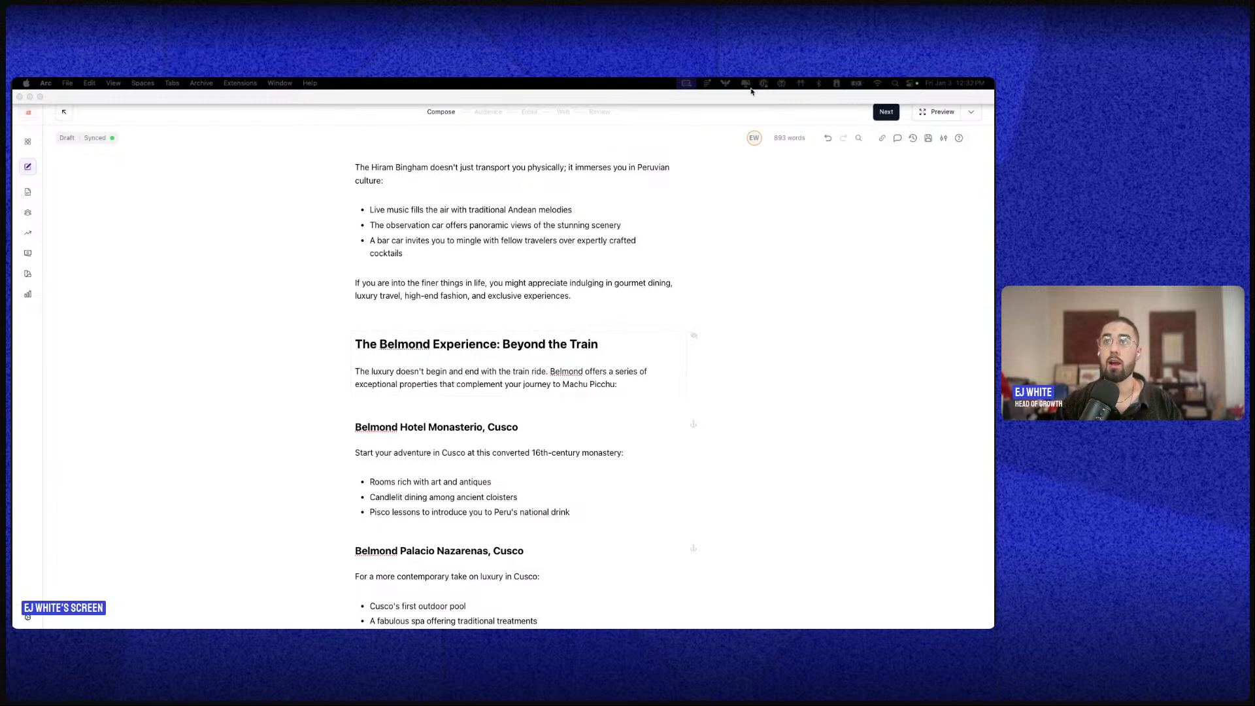